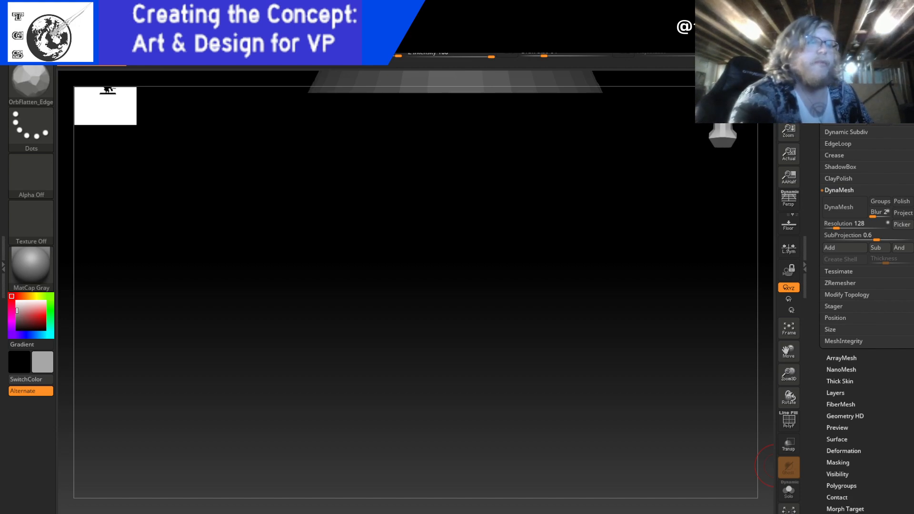
- Examine the helmeted character from several angles, including a close look at its head and face
{"action": "left_click_drag", "start_coordinate": [689, 151], "coordinate": [679, 349]}
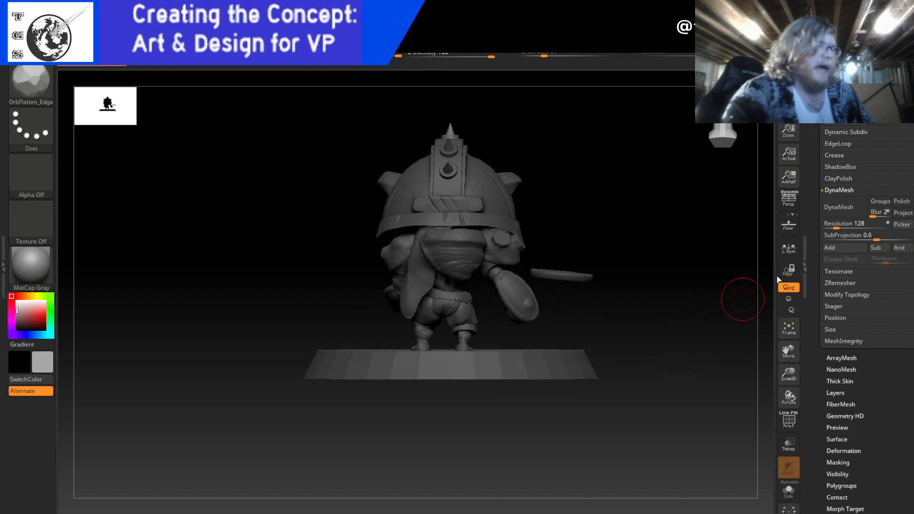
{"action": "left_click_drag", "start_coordinate": [728, 131], "coordinate": [695, 133]}
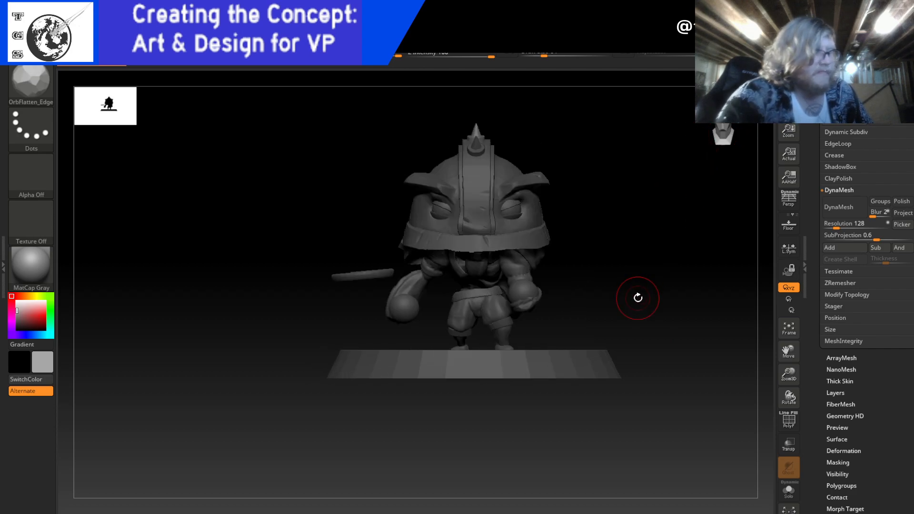
{"action": "left_click_drag", "start_coordinate": [637, 297], "coordinate": [587, 255]}
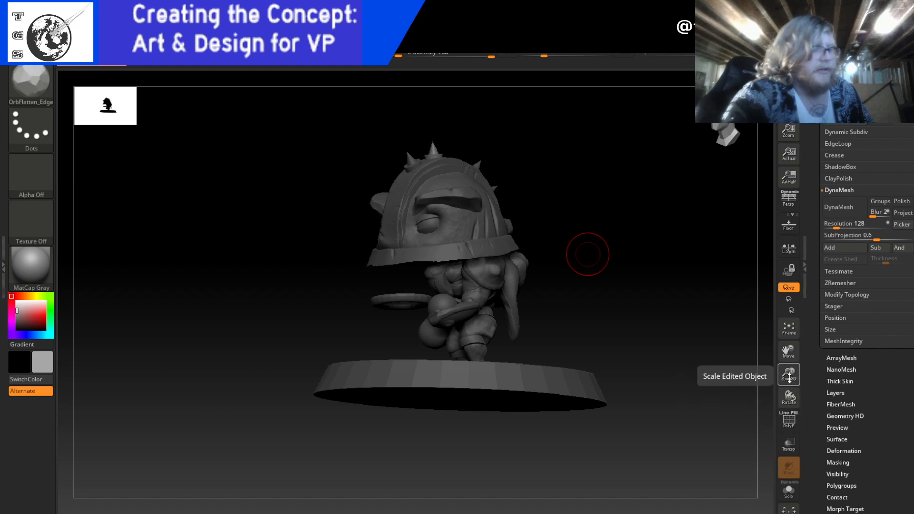
{"action": "left_click_drag", "start_coordinate": [788, 376], "coordinate": [788, 419]}
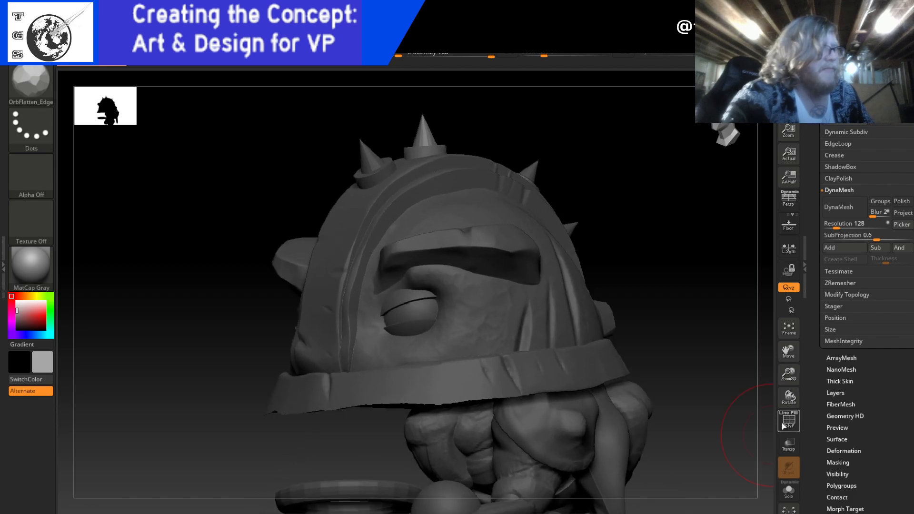
{"action": "mouse_move", "coordinate": [708, 382]}
{"action": "left_mouse_down"}
{"action": "mouse_move", "coordinate": [718, 396]}
{"action": "mouse_move", "coordinate": [706, 390]}
{"action": "mouse_move", "coordinate": [709, 402]}
{"action": "mouse_move", "coordinate": [740, 399]}
{"action": "mouse_move", "coordinate": [700, 414]}
{"action": "mouse_move", "coordinate": [744, 400]}
{"action": "mouse_move", "coordinate": [702, 418]}
{"action": "mouse_move", "coordinate": [728, 465]}
{"action": "mouse_move", "coordinate": [671, 444]}
{"action": "mouse_move", "coordinate": [657, 408]}
{"action": "mouse_move", "coordinate": [609, 430]}
{"action": "left_mouse_up"}
{"action": "left_click_drag", "start_coordinate": [659, 387], "coordinate": [624, 410]}
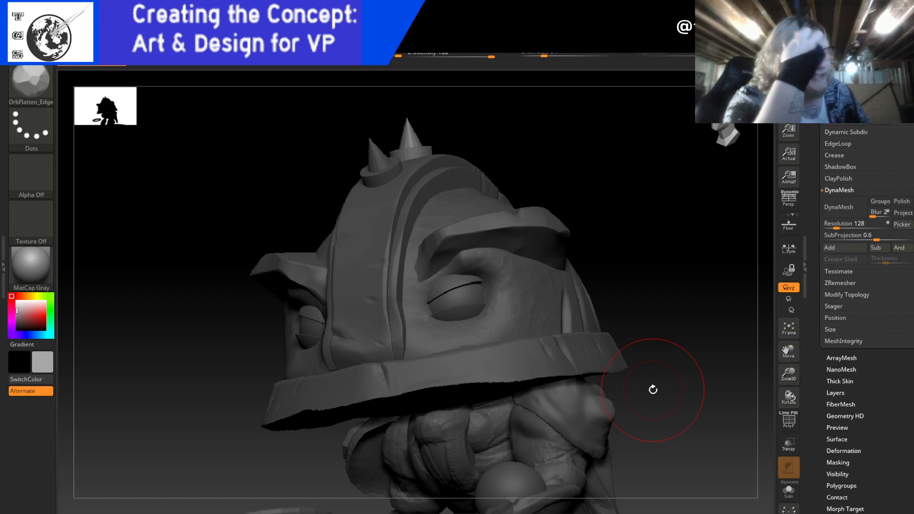
{"action": "mouse_move", "coordinate": [657, 299]}
{"action": "left_mouse_down", "text": "alt"}
{"action": "mouse_move", "coordinate": [707, 318]}
{"action": "mouse_move", "coordinate": [705, 330]}
{"action": "mouse_move", "coordinate": [721, 324]}
{"action": "mouse_move", "coordinate": [725, 284]}
{"action": "mouse_move", "coordinate": [730, 306]}
{"action": "mouse_move", "coordinate": [686, 345]}
{"action": "mouse_move", "coordinate": [718, 316]}
{"action": "mouse_move", "coordinate": [669, 346]}
{"action": "mouse_move", "coordinate": [608, 301]}
{"action": "left_mouse_up", "text": "alt"}
{"action": "left_click_drag", "start_coordinate": [602, 269], "coordinate": [693, 138]}
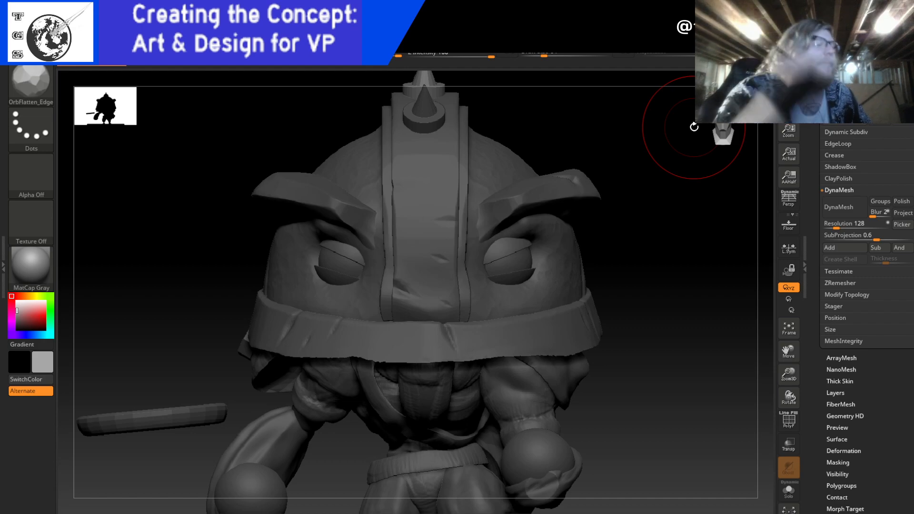
- Turn on ghosted transparency and expand the subtool list around the Gut, Chest and Cape parts
{"action": "left_click", "coordinate": [787, 445]}
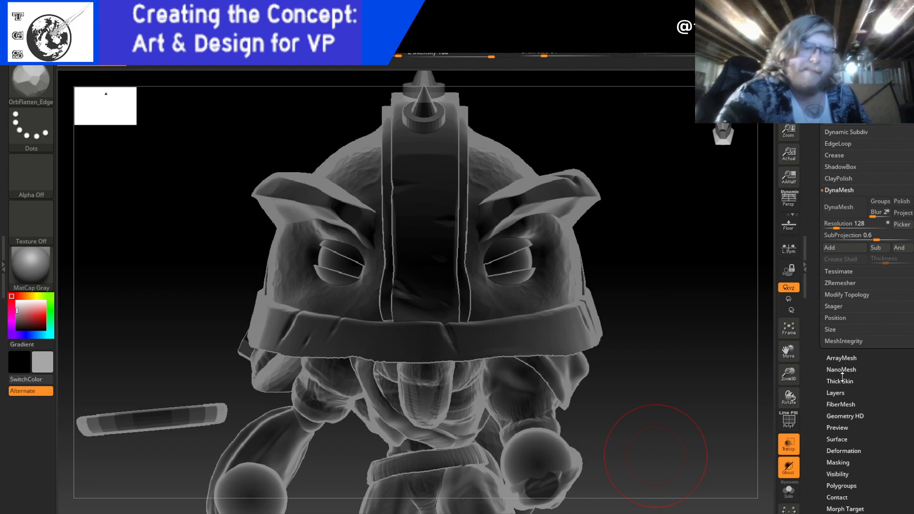
{"action": "scroll", "coordinate": [823, 386], "scroll_direction": "up", "scroll_amount": 5}
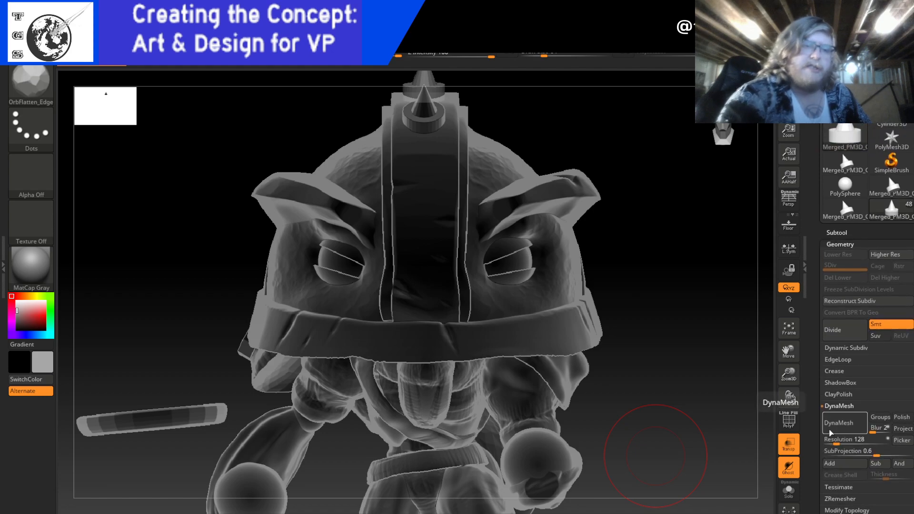
{"action": "left_click", "coordinate": [836, 209]}
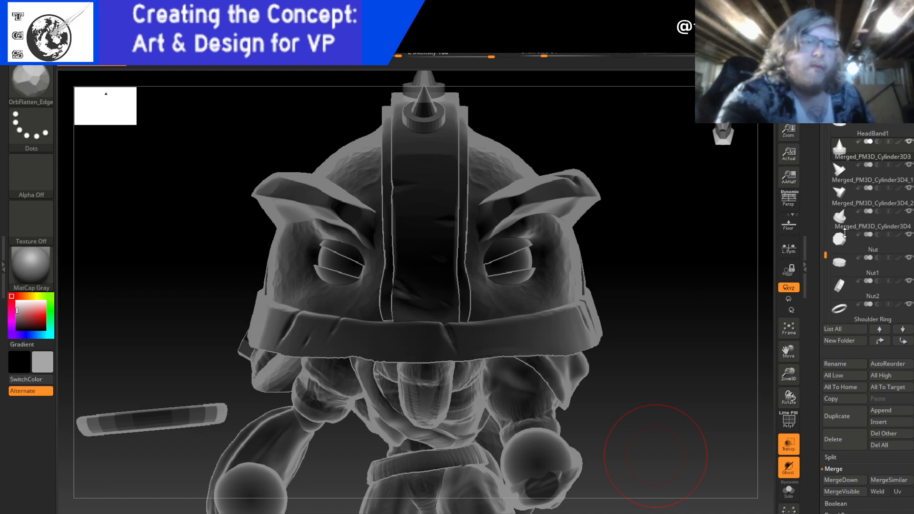
{"action": "left_click_drag", "start_coordinate": [825, 255], "coordinate": [829, 172]}
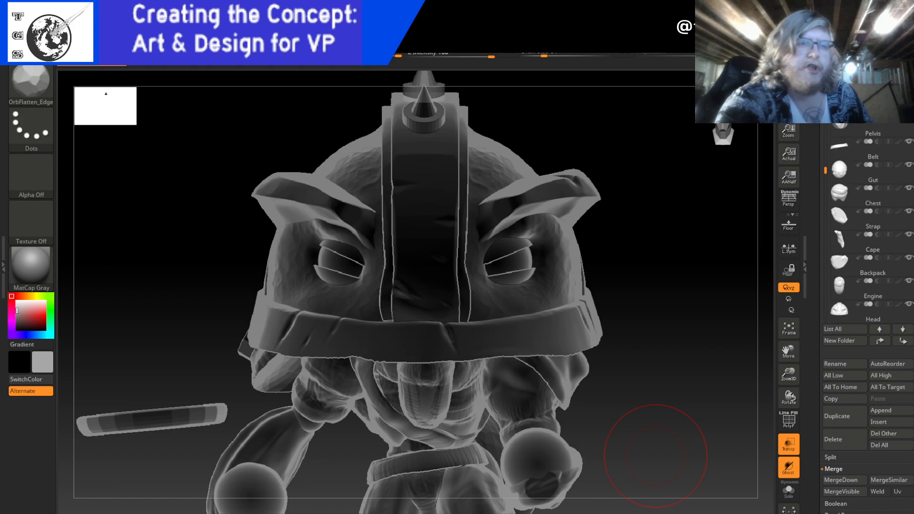
{"action": "mouse_move", "coordinate": [831, 169]}
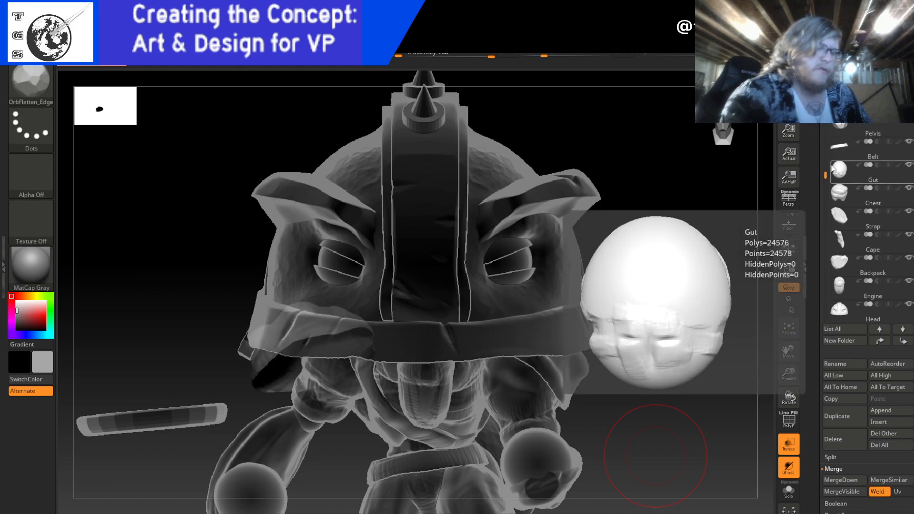
- Make the shoulder pad on the character's left side the active subtool and bring its underside into view
{"action": "left_click_drag", "start_coordinate": [703, 418], "coordinate": [626, 415]}
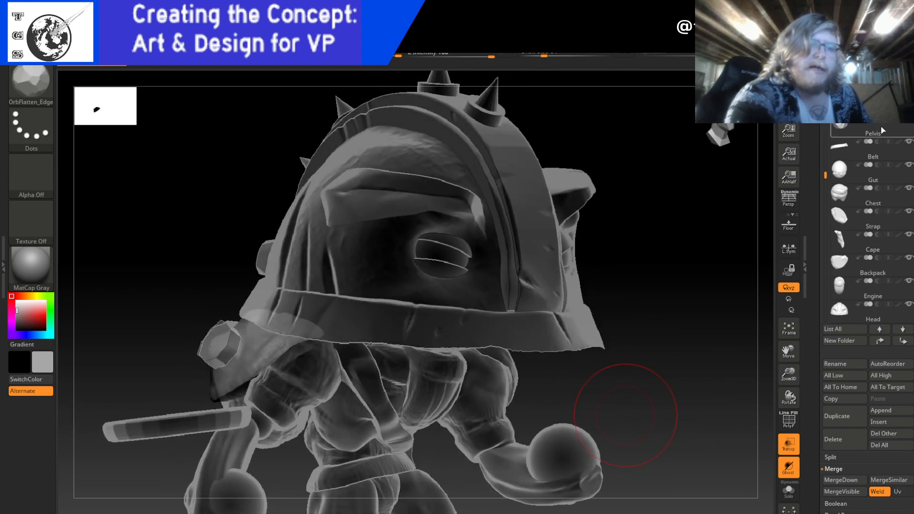
{"action": "left_click_drag", "start_coordinate": [648, 396], "coordinate": [607, 326]}
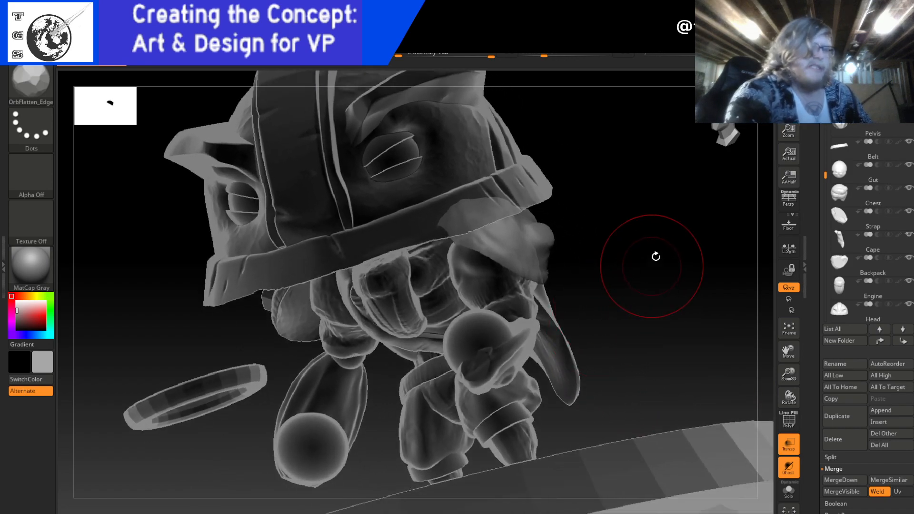
{"action": "left_click", "coordinate": [727, 136]}
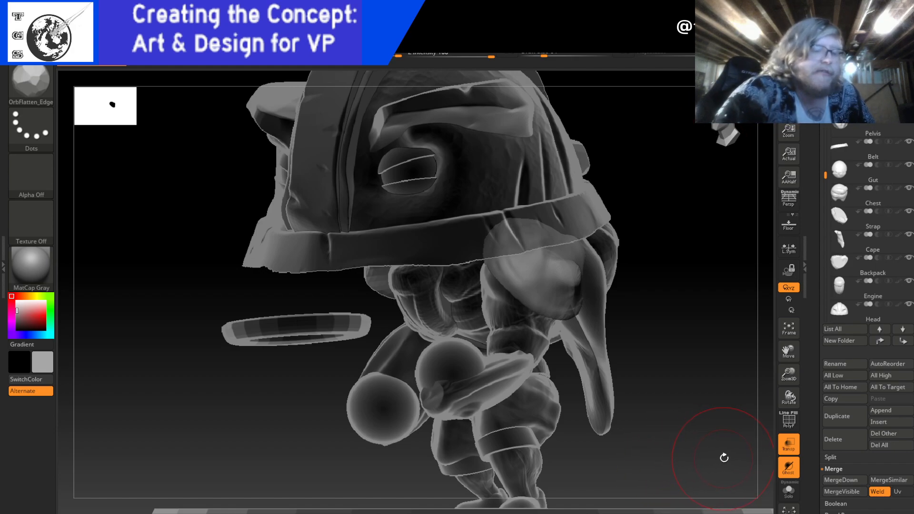
{"action": "left_click_drag", "start_coordinate": [718, 457], "coordinate": [742, 445]}
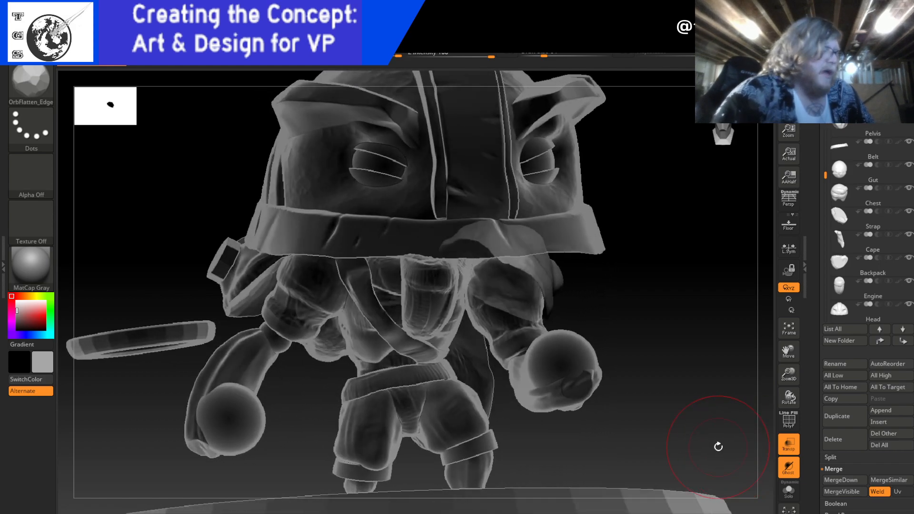
{"action": "mouse_move", "coordinate": [653, 438]}
{"action": "left_mouse_down"}
{"action": "mouse_move", "coordinate": [671, 435]}
{"action": "mouse_move", "coordinate": [608, 441]}
{"action": "mouse_move", "coordinate": [655, 417]}
{"action": "mouse_move", "coordinate": [633, 441]}
{"action": "mouse_move", "coordinate": [668, 431]}
{"action": "left_mouse_up"}
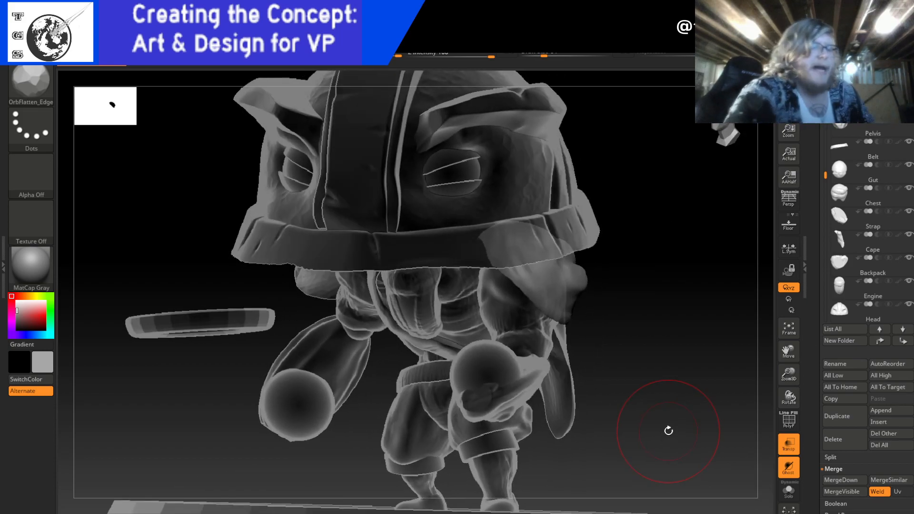
{"action": "left_click_drag", "start_coordinate": [598, 461], "coordinate": [650, 364]}
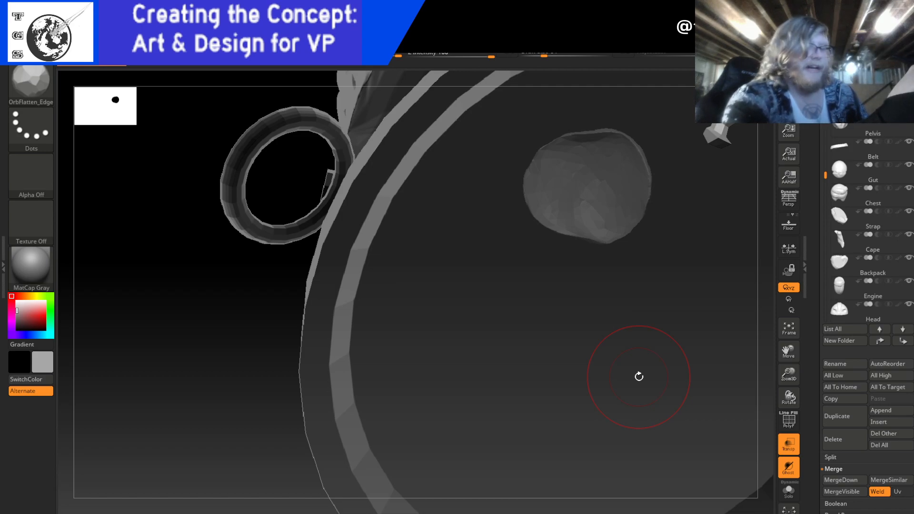
- Choose the ClayBuildup brush for sculpting
{"action": "left_click", "coordinate": [30, 82]}
{"action": "left_click", "coordinate": [66, 118]}
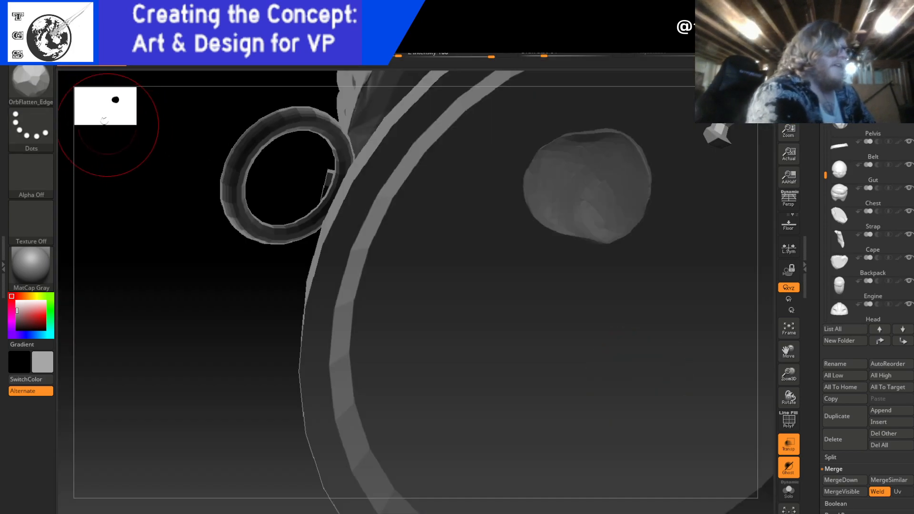
{"action": "left_click", "coordinate": [30, 83]}
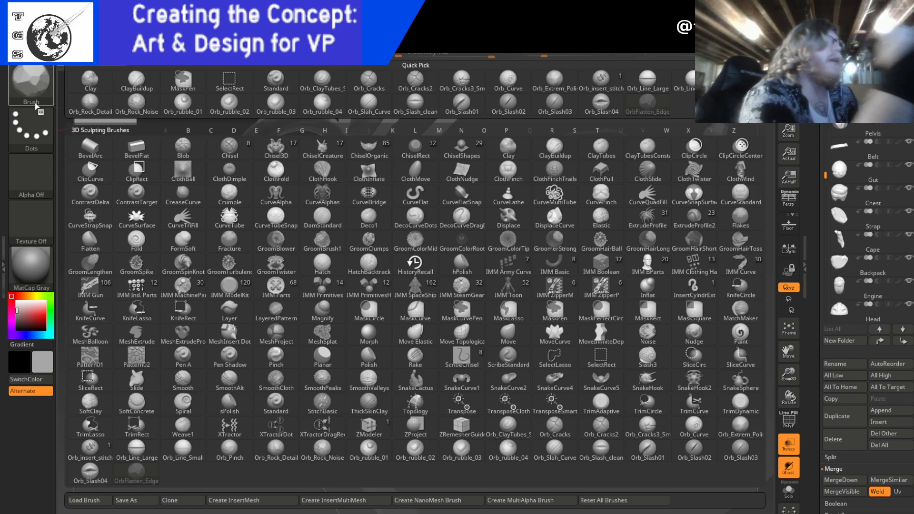
{"action": "left_click", "coordinate": [137, 84]}
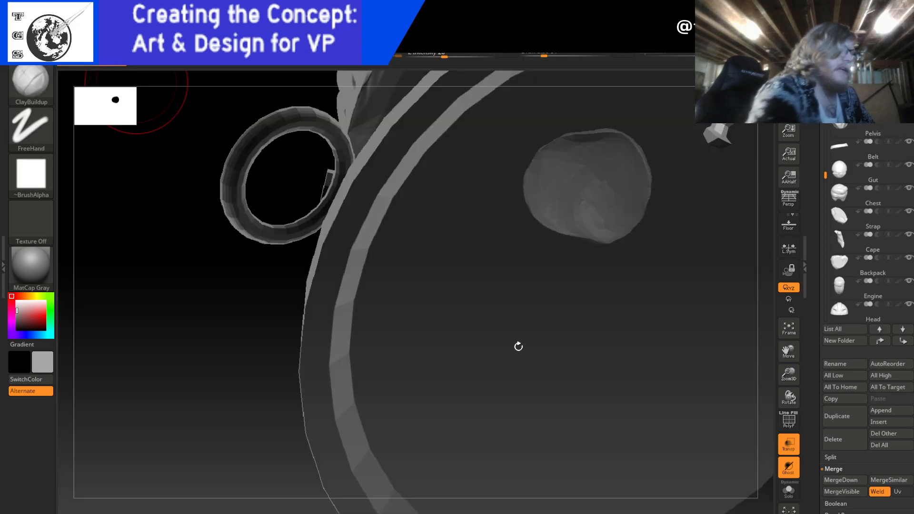
- Try to build up a ridged rim around the lower edge of the left shoulder pad with ClayBuildup strokes
{"action": "left_click_drag", "start_coordinate": [624, 293], "coordinate": [403, 359], "text": "alt"}
{"action": "left_click_drag", "start_coordinate": [570, 217], "coordinate": [656, 275]}
{"action": "left_click_drag", "start_coordinate": [553, 365], "coordinate": [469, 265]}
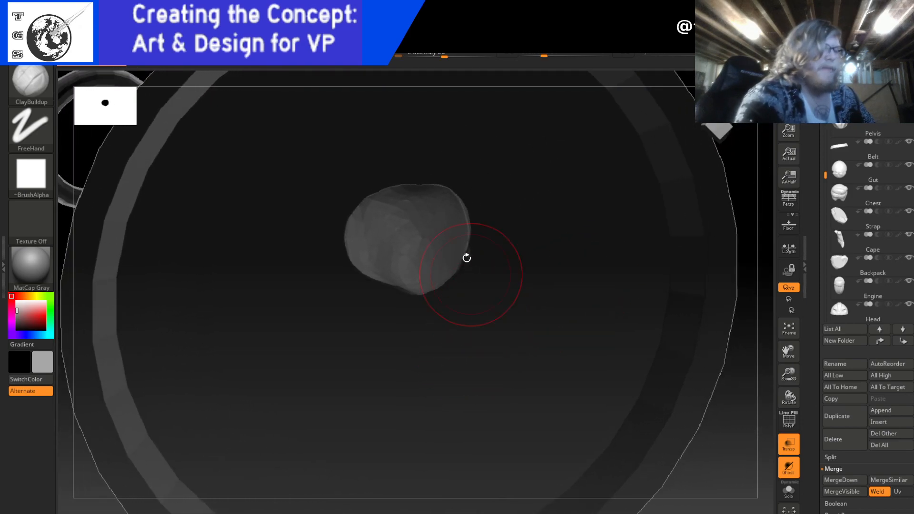
{"action": "mouse_move", "coordinate": [410, 266]}
{"action": "left_mouse_down"}
{"action": "mouse_move", "coordinate": [406, 278]}
{"action": "mouse_move", "coordinate": [425, 277]}
{"action": "mouse_move", "coordinate": [419, 237]}
{"action": "left_mouse_up"}
{"action": "mouse_move", "coordinate": [422, 286]}
{"action": "left_mouse_down"}
{"action": "mouse_move", "coordinate": [453, 250]}
{"action": "mouse_move", "coordinate": [451, 200]}
{"action": "left_mouse_up"}
{"action": "mouse_move", "coordinate": [428, 213]}
{"action": "left_mouse_down"}
{"action": "mouse_move", "coordinate": [433, 198]}
{"action": "mouse_move", "coordinate": [373, 210]}
{"action": "mouse_move", "coordinate": [357, 225]}
{"action": "mouse_move", "coordinate": [428, 235]}
{"action": "left_mouse_up"}
{"action": "mouse_move", "coordinate": [520, 192]}
{"action": "left_mouse_down"}
{"action": "mouse_move", "coordinate": [517, 185]}
{"action": "mouse_move", "coordinate": [504, 253]}
{"action": "mouse_move", "coordinate": [479, 295]}
{"action": "mouse_move", "coordinate": [467, 264]}
{"action": "mouse_move", "coordinate": [502, 249]}
{"action": "mouse_move", "coordinate": [510, 306]}
{"action": "mouse_move", "coordinate": [558, 325]}
{"action": "mouse_move", "coordinate": [591, 255]}
{"action": "mouse_move", "coordinate": [623, 253]}
{"action": "mouse_move", "coordinate": [568, 280]}
{"action": "mouse_move", "coordinate": [597, 253]}
{"action": "left_mouse_up"}
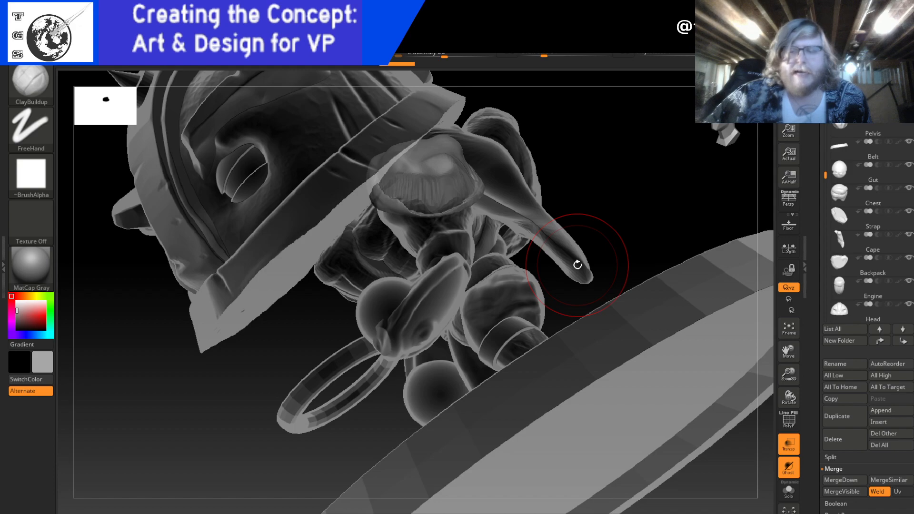
- Undo the ClayBuildup strokes on the left shoulder pad
{"action": "key", "text": "ctrl"}
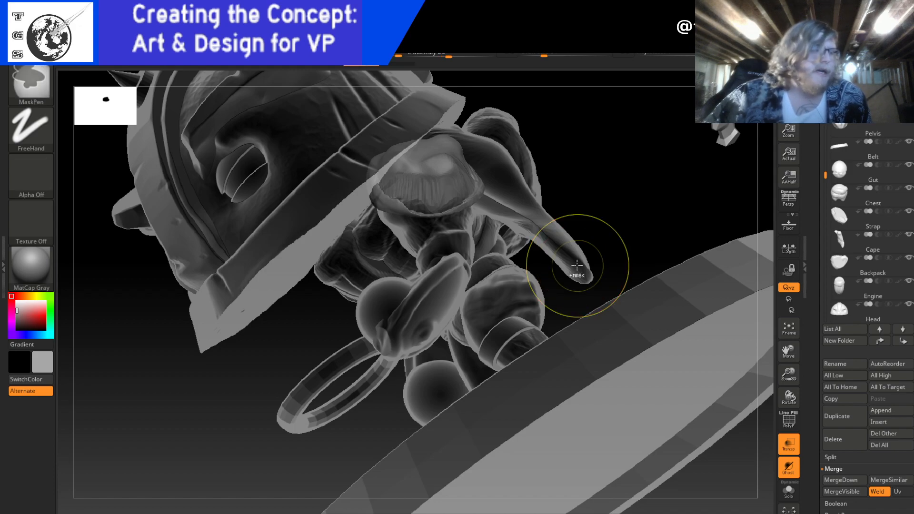
{"action": "mouse_move", "coordinate": [616, 200]}
{"action": "left_mouse_down"}
{"action": "mouse_move", "coordinate": [618, 130]}
{"action": "mouse_move", "coordinate": [643, 102]}
{"action": "mouse_move", "coordinate": [669, 120]}
{"action": "left_mouse_up"}
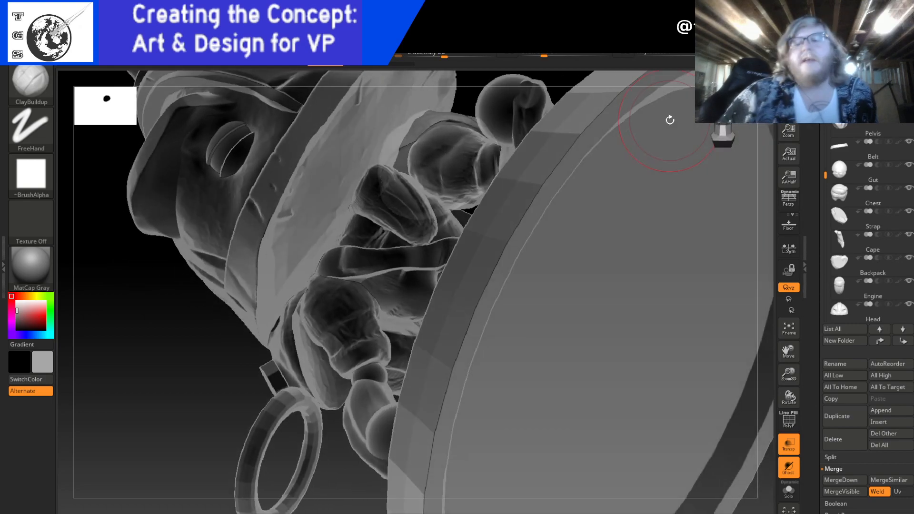
{"action": "key", "text": "ctrl"}
{"action": "mouse_move", "coordinate": [644, 240]}
{"action": "left_mouse_down"}
{"action": "mouse_move", "coordinate": [590, 314]}
{"action": "mouse_move", "coordinate": [609, 318]}
{"action": "left_mouse_up"}
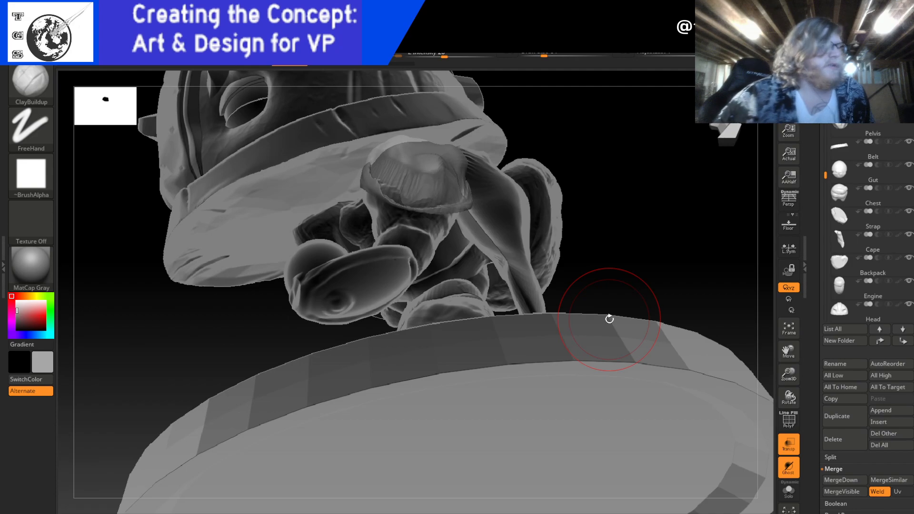
{"action": "key", "text": "ctrl"}
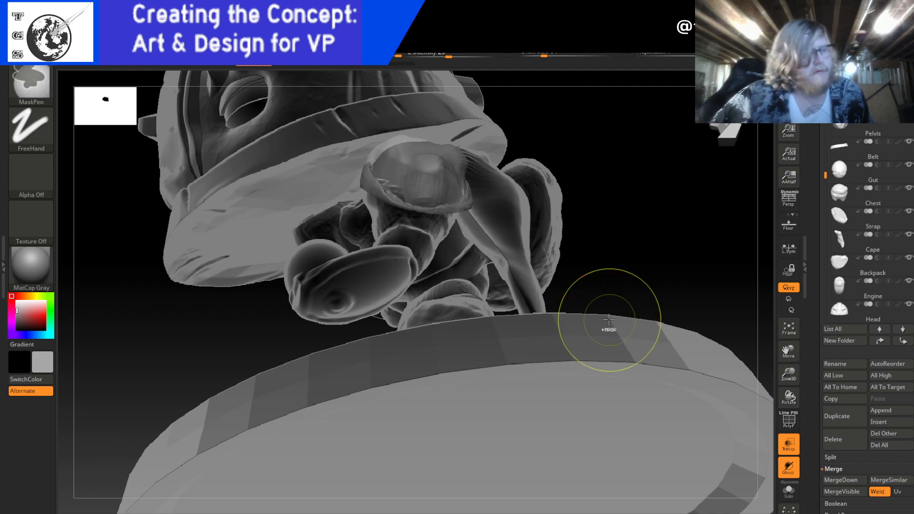
{"action": "key", "text": "ctrl+z"}
{"action": "key", "text": "ctrl+z"}
{"action": "key", "text": "ctrl+z"}
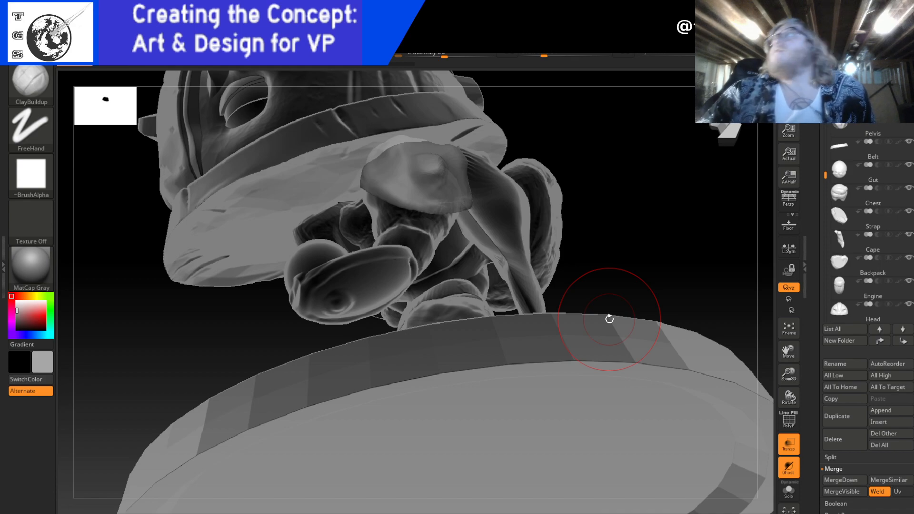
- Return to a front view of the character and select the floating ring beside its right arm as the active subtool
{"action": "mouse_move", "coordinate": [607, 294]}
{"action": "left_mouse_down"}
{"action": "mouse_move", "coordinate": [594, 273]}
{"action": "mouse_move", "coordinate": [633, 264]}
{"action": "mouse_move", "coordinate": [614, 235]}
{"action": "left_mouse_up"}
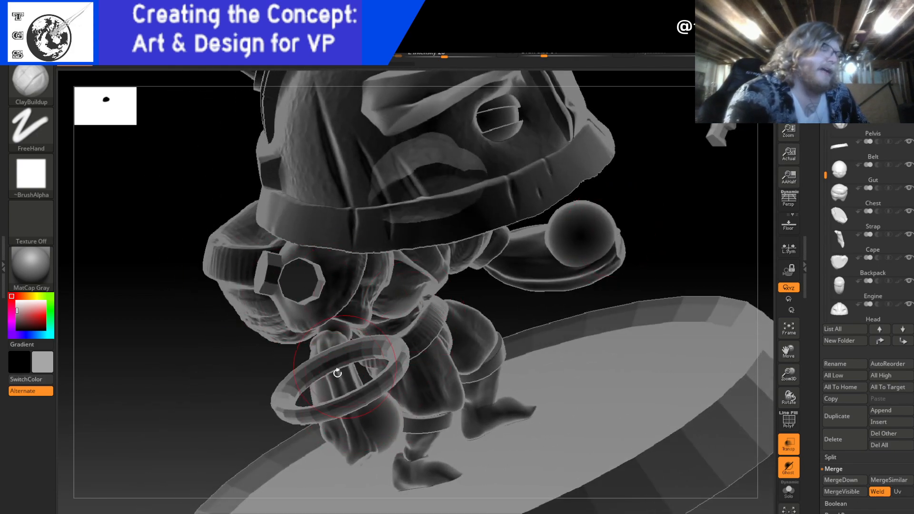
{"action": "mouse_move", "coordinate": [707, 249]}
{"action": "left_mouse_down"}
{"action": "mouse_move", "coordinate": [675, 242]}
{"action": "mouse_move", "coordinate": [687, 247]}
{"action": "mouse_move", "coordinate": [678, 255]}
{"action": "left_mouse_up"}
{"action": "left_click_drag", "start_coordinate": [691, 308], "coordinate": [697, 172]}
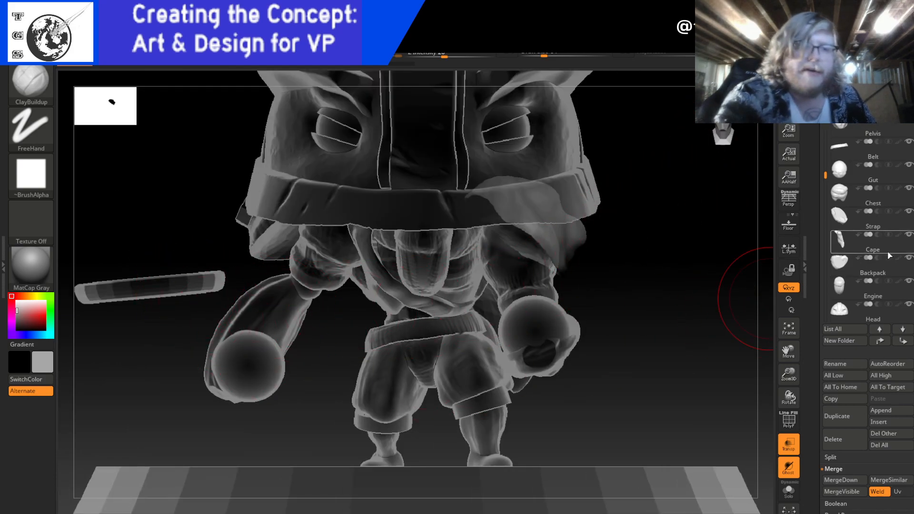
{"action": "scroll", "coordinate": [818, 269], "scroll_direction": "down", "scroll_amount": 5}
{"action": "scroll", "coordinate": [837, 224], "scroll_direction": "up", "scroll_amount": 5}
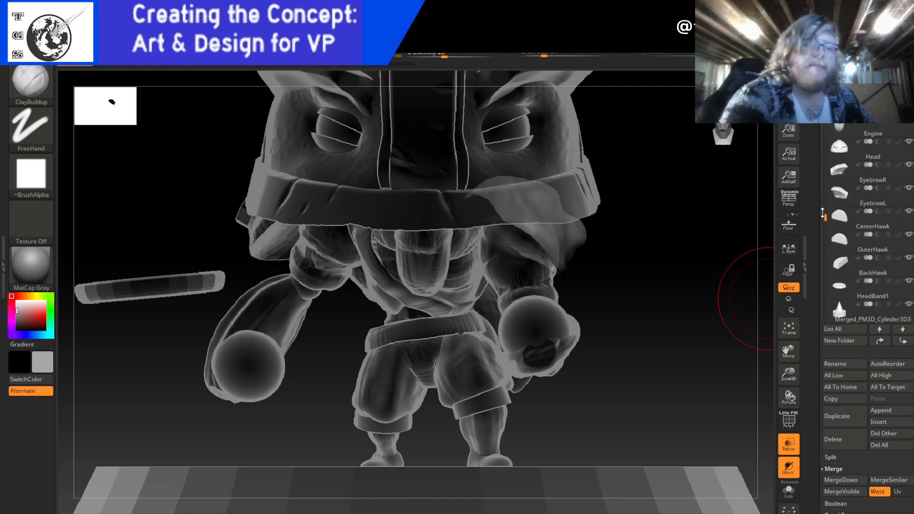
{"action": "left_click_drag", "start_coordinate": [826, 271], "coordinate": [821, 363]}
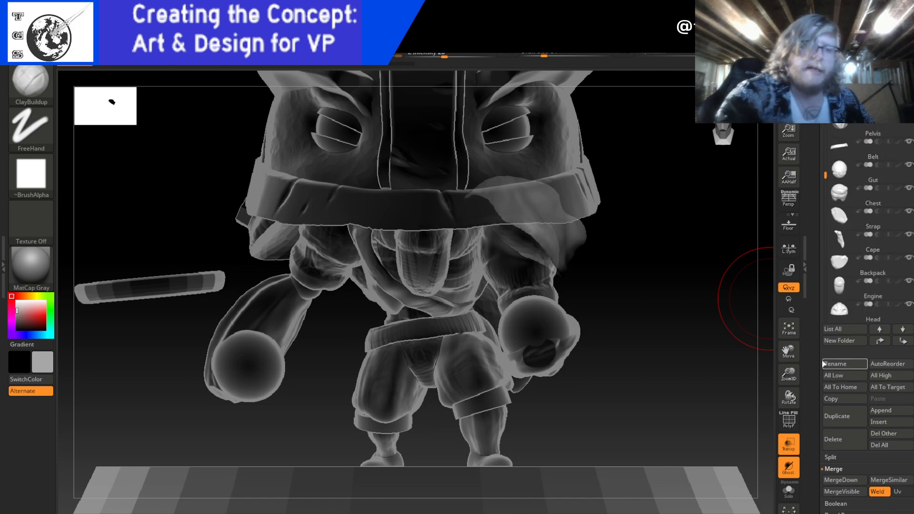
{"action": "mouse_move", "coordinate": [821, 300]}
{"action": "left_mouse_down"}
{"action": "mouse_move", "coordinate": [821, 313]}
{"action": "mouse_move", "coordinate": [829, 298]}
{"action": "left_mouse_up"}
{"action": "left_click", "coordinate": [860, 161]}
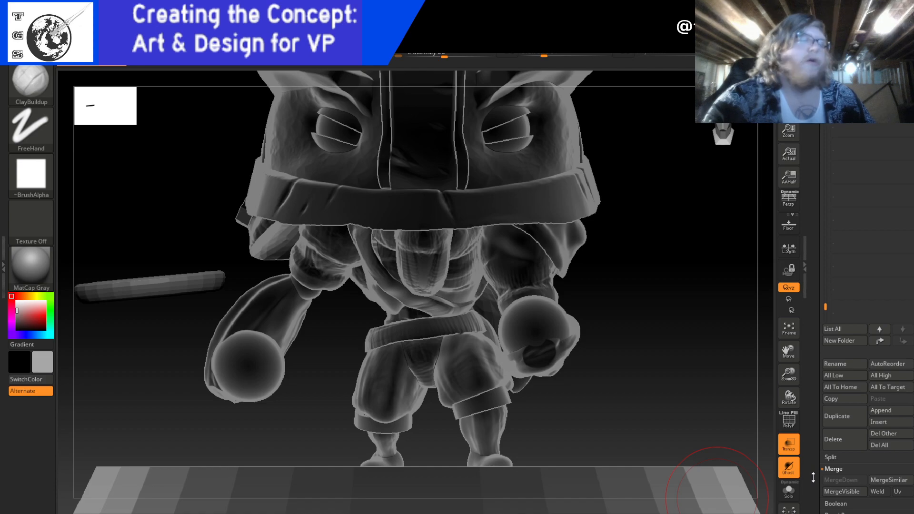
- Open the Geometry settings with the DynaMesh options for the floating ring
{"action": "scroll", "coordinate": [813, 484], "scroll_direction": "down", "scroll_amount": 5}
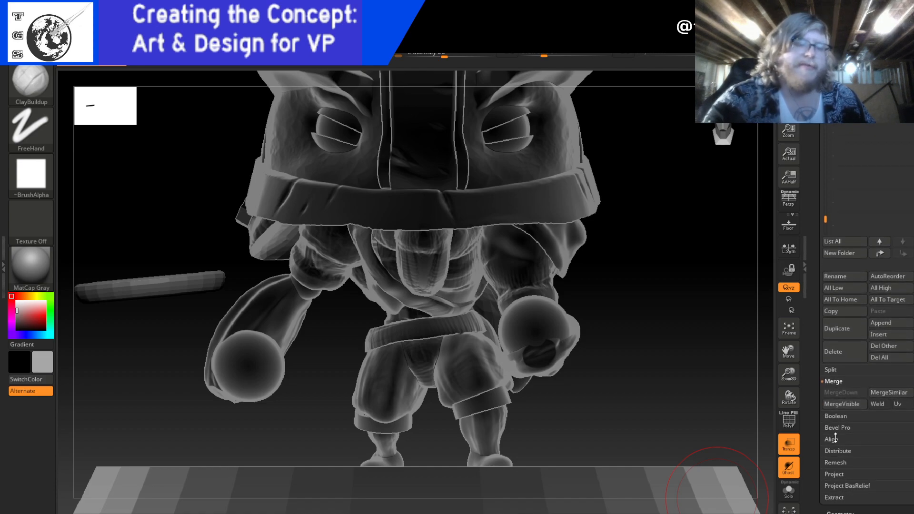
{"action": "scroll", "coordinate": [818, 474], "scroll_direction": "down", "scroll_amount": 2}
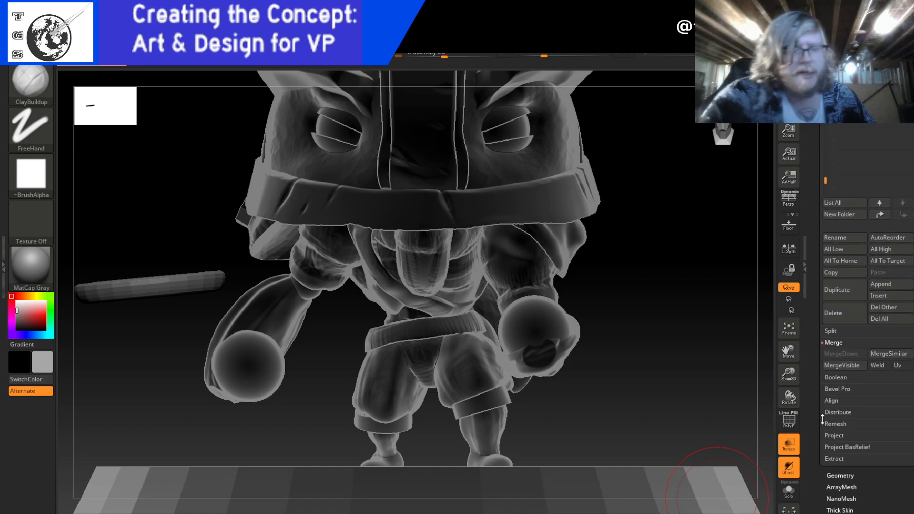
{"action": "left_click", "coordinate": [854, 474]}
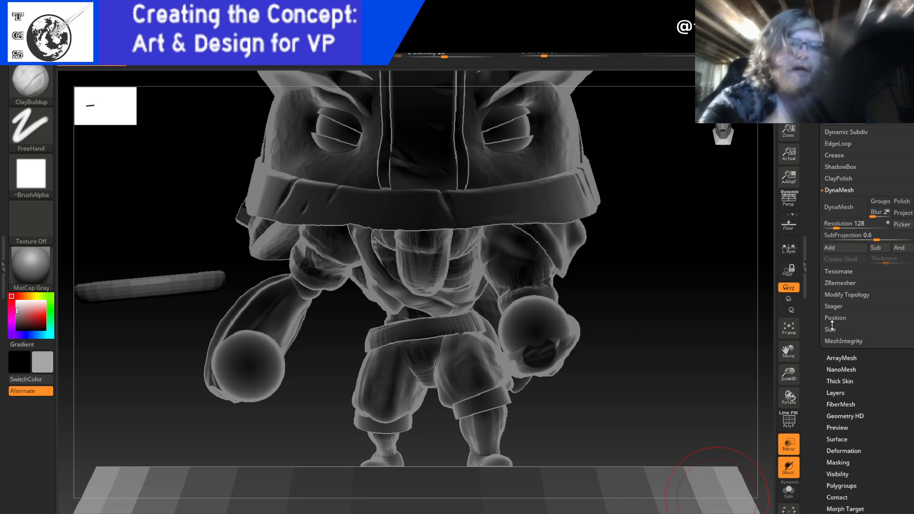
- Try to set the floating ring's DynaMesh resolution to 1024 and turn DynaMesh on
{"action": "left_click", "coordinate": [850, 227]}
{"action": "type", "text": "1024"}
{"action": "key", "text": "Return"}
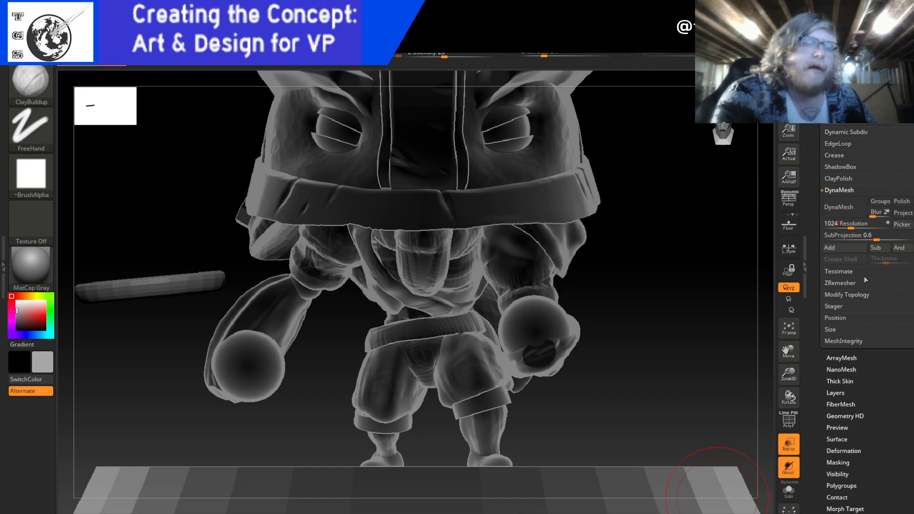
{"action": "left_click", "coordinate": [869, 233]}
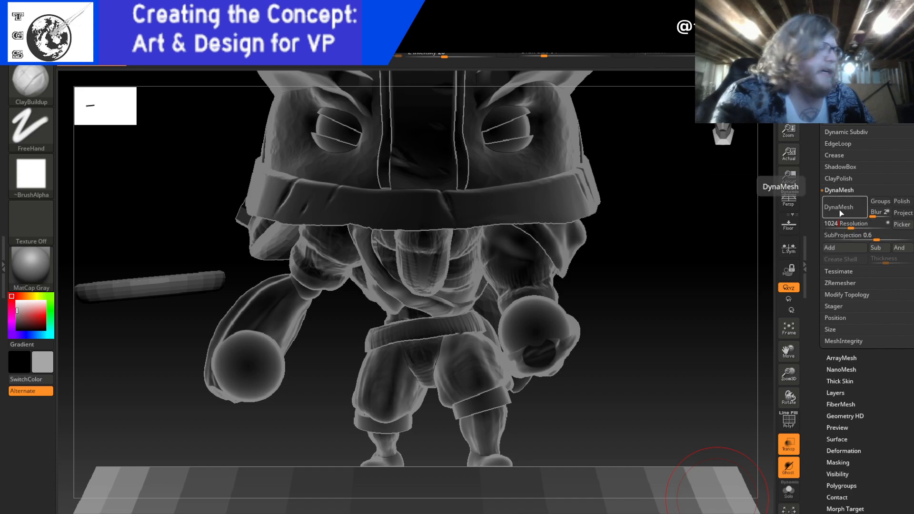
{"action": "left_click", "coordinate": [845, 213]}
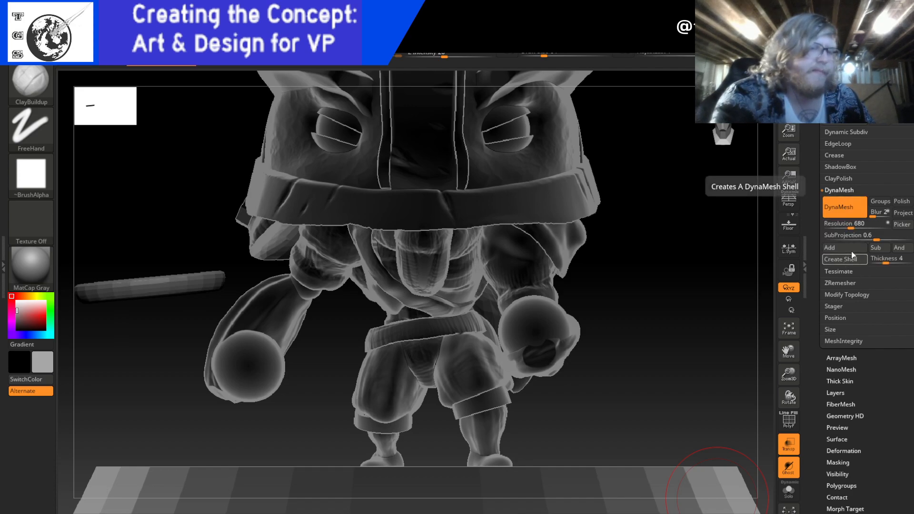
- Try several DynaMesh resolutions for the floating ring, including 48, and settle on 1440
{"action": "left_click_drag", "start_coordinate": [860, 223], "coordinate": [873, 225]}
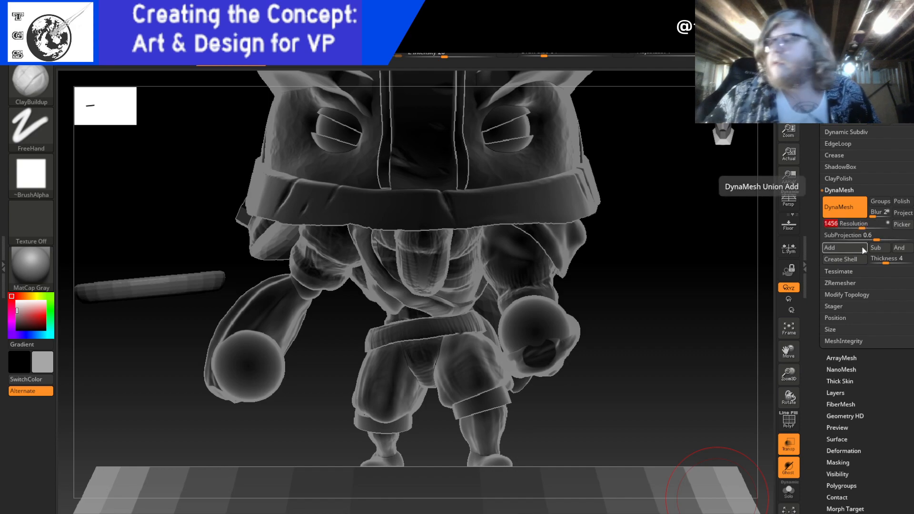
{"action": "type", "text": "1144"}
{"action": "key", "text": "Return"}
{"action": "type", "text": "48"}
{"action": "key", "text": "Return"}
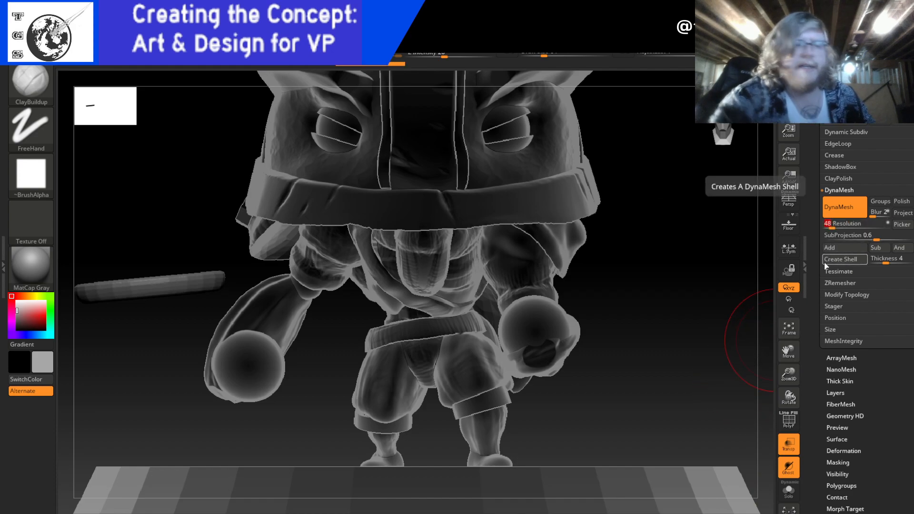
{"action": "type", "text": "14"}
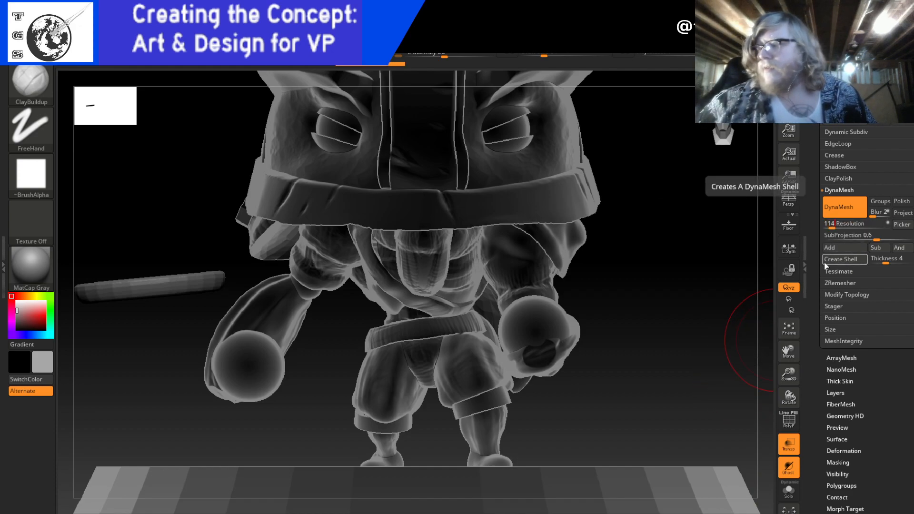
{"action": "key", "text": "BackSpace"}
{"action": "key", "text": "BackSpace"}
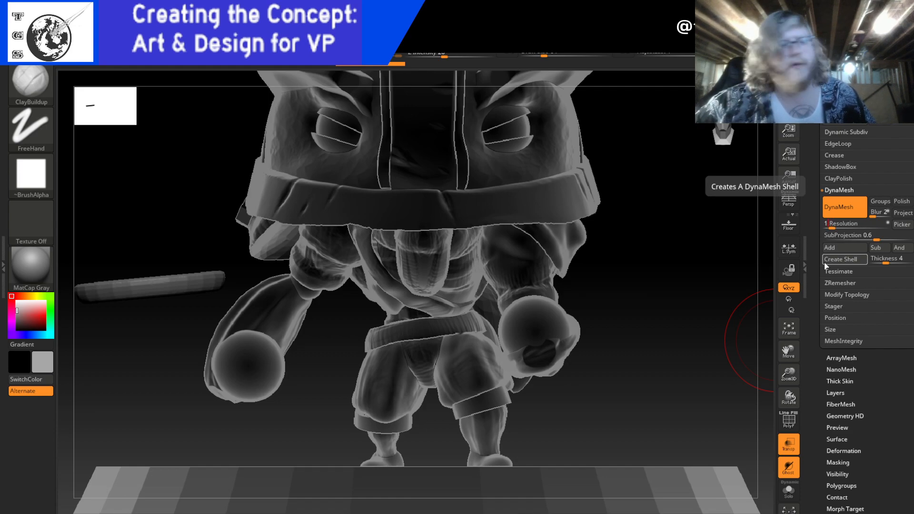
{"action": "type", "text": "440"}
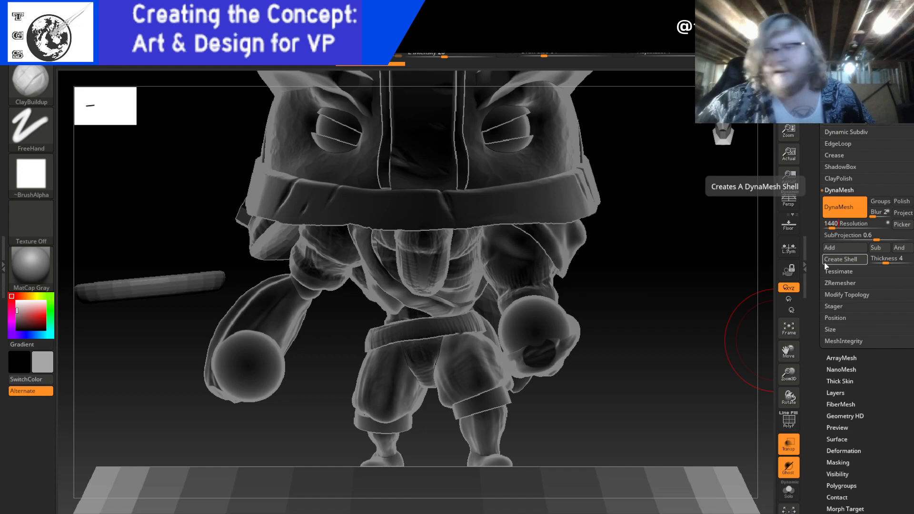
{"action": "key", "text": "Return"}
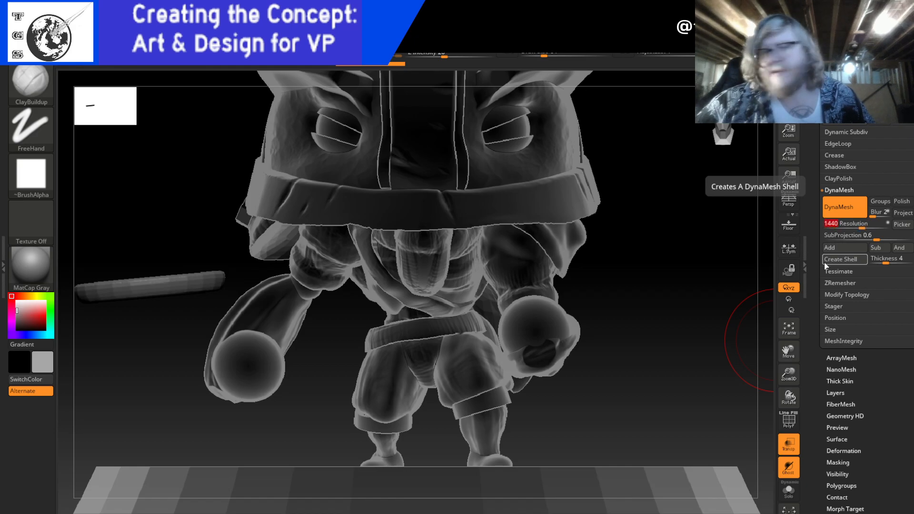
- Try to remesh the floating ring at the 1440 resolution and show its polyframe to check the topology
{"action": "mouse_move", "coordinate": [632, 356]}
{"action": "left_mouse_down"}
{"action": "mouse_move", "coordinate": [628, 375]}
{"action": "mouse_move", "coordinate": [679, 373]}
{"action": "mouse_move", "coordinate": [625, 400]}
{"action": "mouse_move", "coordinate": [628, 373]}
{"action": "mouse_move", "coordinate": [707, 390]}
{"action": "left_mouse_up"}
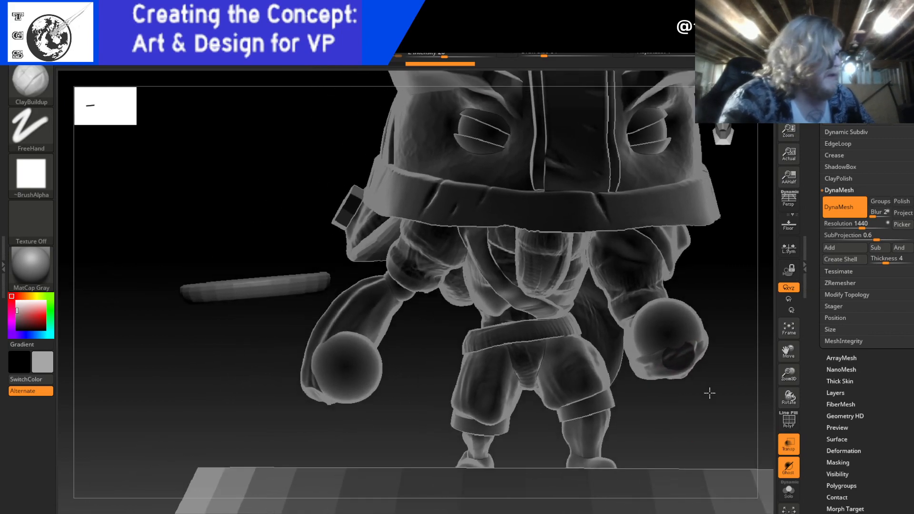
{"action": "key", "text": "b"}
{"action": "key", "text": "b"}
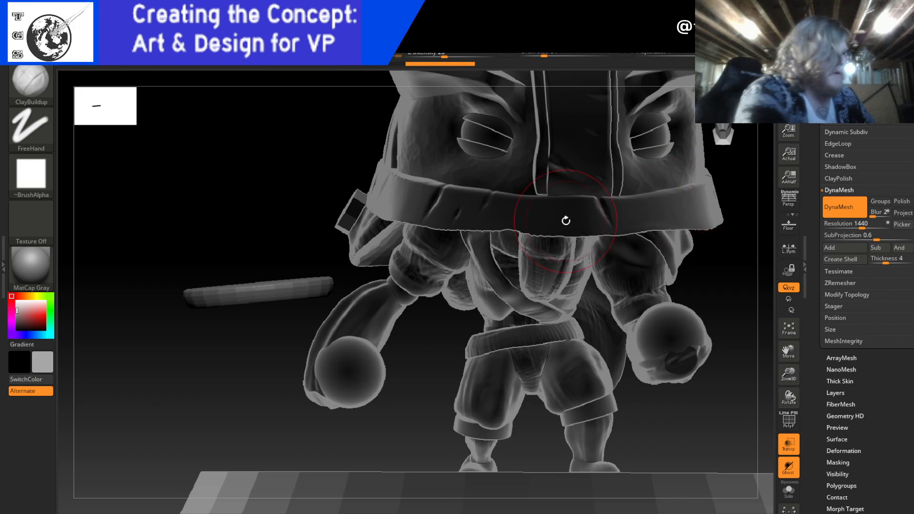
{"action": "key", "text": "ctrl"}
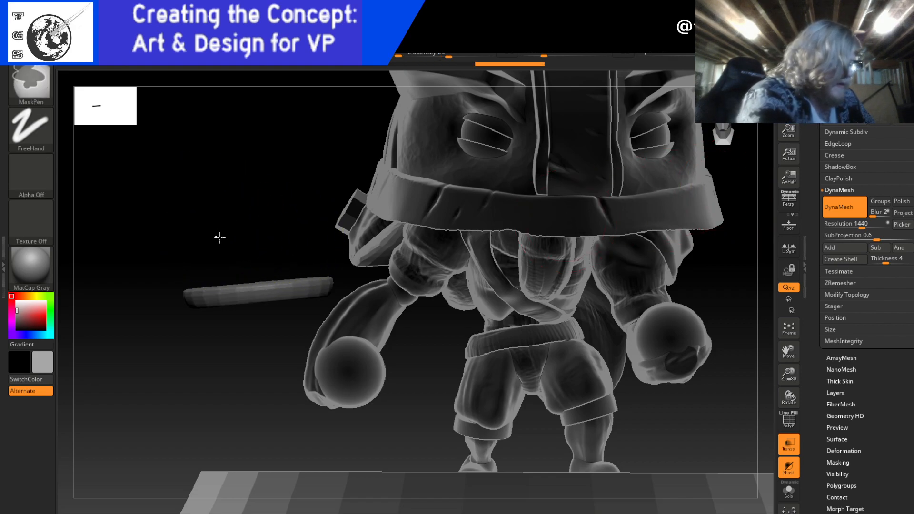
{"action": "left_click_drag", "start_coordinate": [265, 379], "coordinate": [175, 309], "text": "ctrl"}
{"action": "mouse_move", "coordinate": [280, 365]}
{"action": "left_mouse_down"}
{"action": "mouse_move", "coordinate": [341, 377]}
{"action": "mouse_move", "coordinate": [298, 365]}
{"action": "left_mouse_up"}
{"action": "left_click_drag", "start_coordinate": [483, 364], "coordinate": [461, 347]}
{"action": "left_click", "coordinate": [788, 420]}
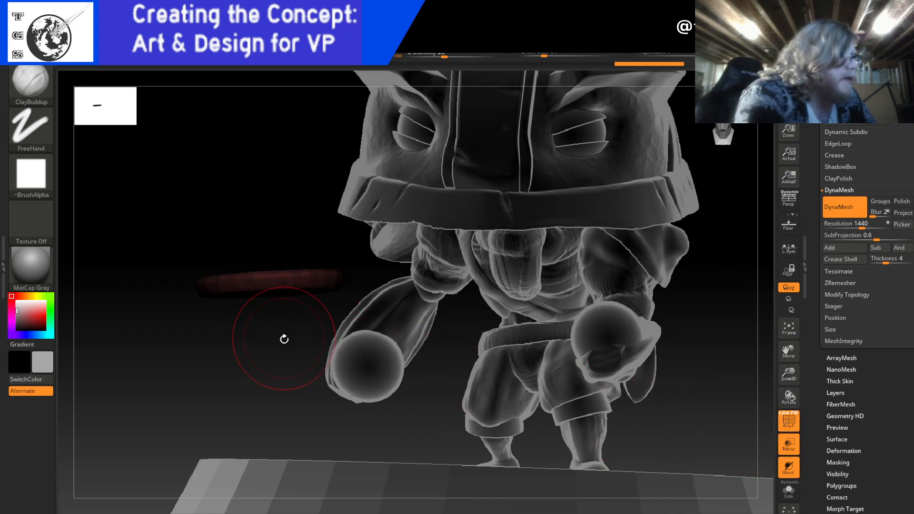
- Set the floating ring's DynaMesh resolution to 2080 and toggle DynaMesh off and on again
{"action": "left_click", "coordinate": [864, 223]}
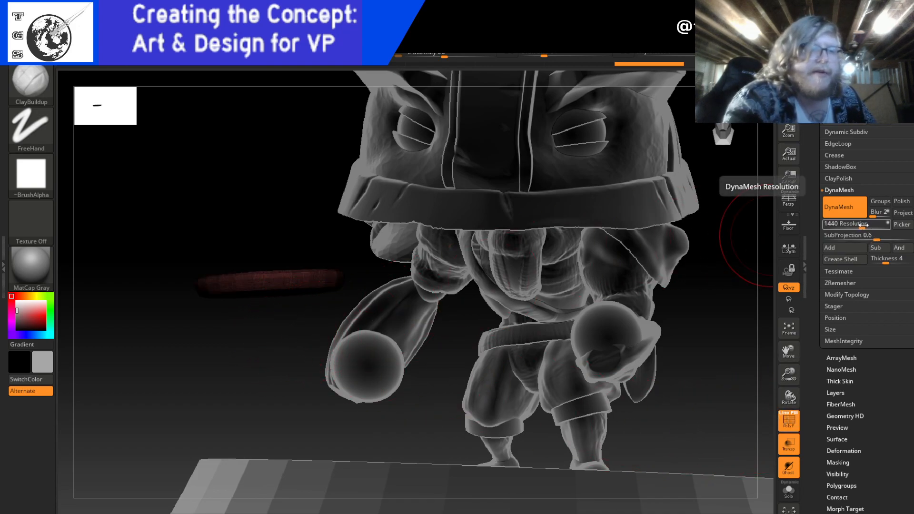
{"action": "left_click", "coordinate": [860, 225]}
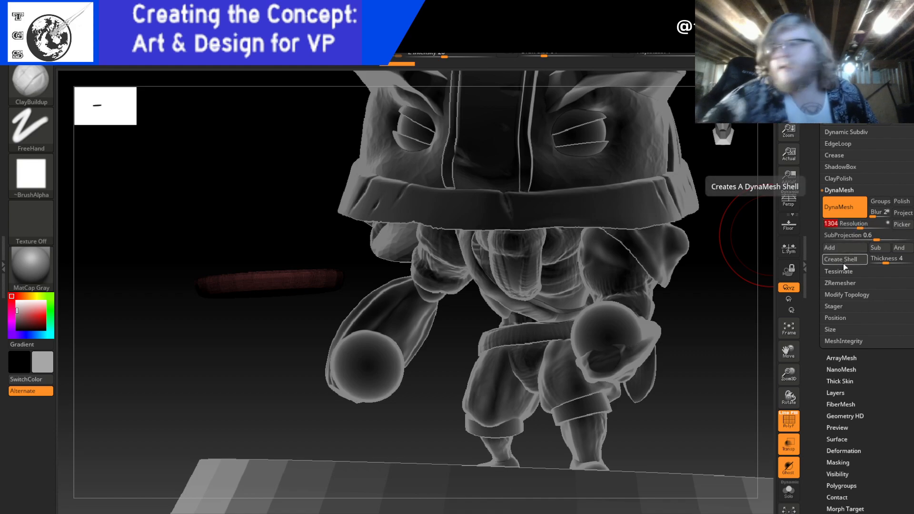
{"action": "type", "text": "2080"}
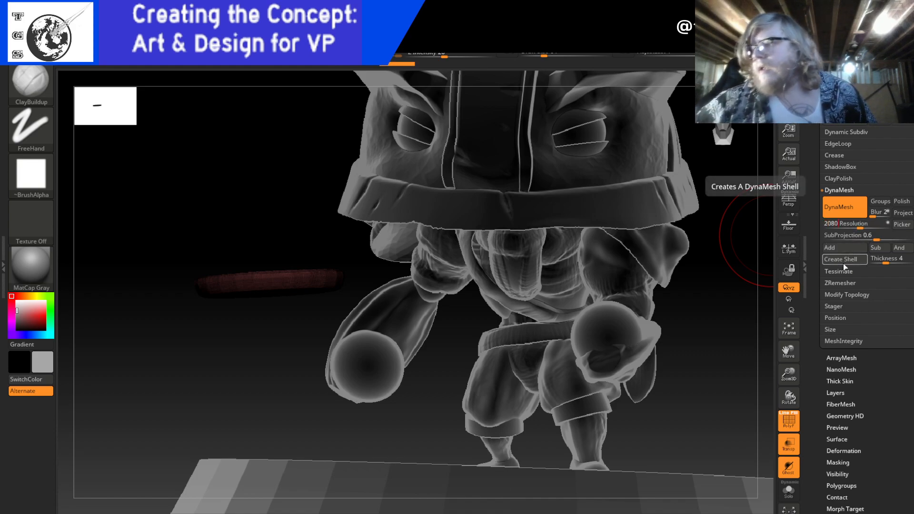
{"action": "key", "text": "Return"}
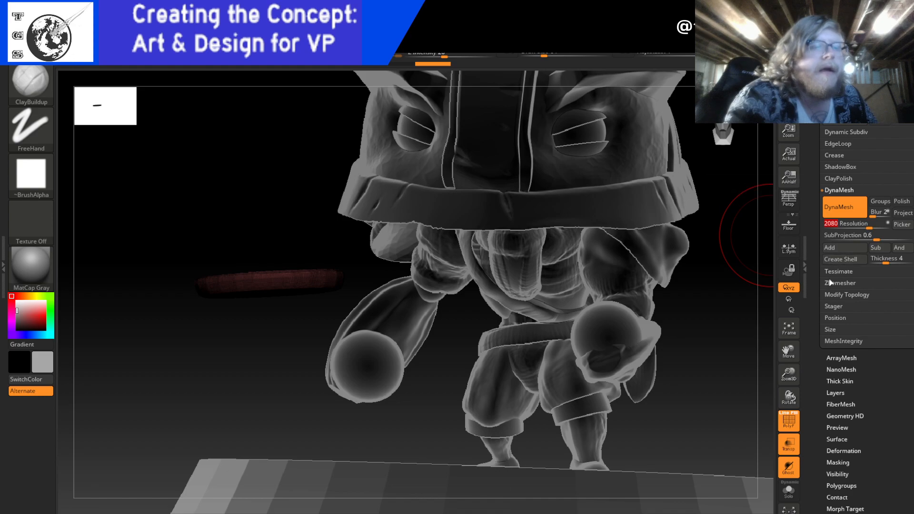
{"action": "left_click", "coordinate": [853, 211]}
{"action": "left_click", "coordinate": [853, 210]}
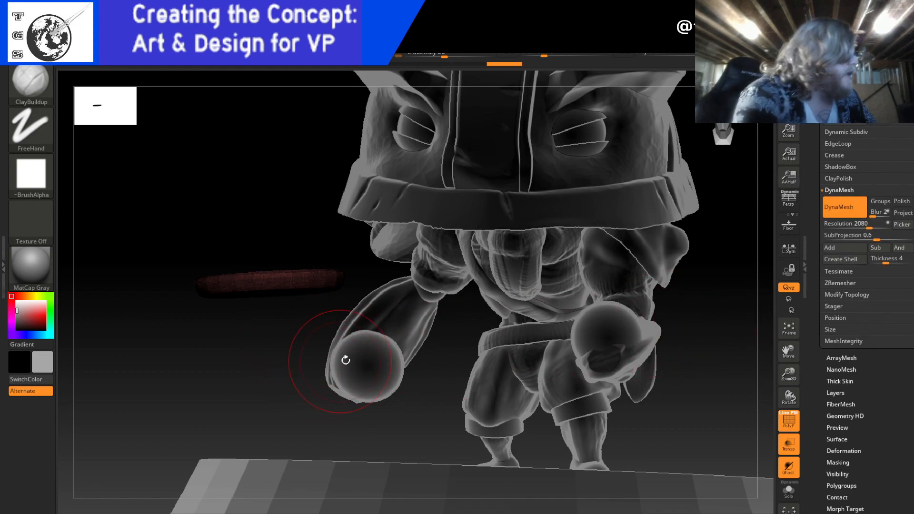
- Try to remesh the floating ring at the 2080 resolution and hide the polyframe to inspect its surface
{"action": "left_click_drag", "start_coordinate": [186, 191], "coordinate": [236, 244], "text": "ctrl"}
{"action": "left_click_drag", "start_coordinate": [239, 190], "coordinate": [292, 263], "text": "ctrl"}
{"action": "mouse_move", "coordinate": [294, 350]}
{"action": "left_mouse_down", "text": "ctrl"}
{"action": "mouse_move", "coordinate": [233, 294]}
{"action": "mouse_move", "coordinate": [239, 272]}
{"action": "mouse_move", "coordinate": [219, 306]}
{"action": "mouse_move", "coordinate": [210, 290]}
{"action": "left_mouse_up", "text": "ctrl"}
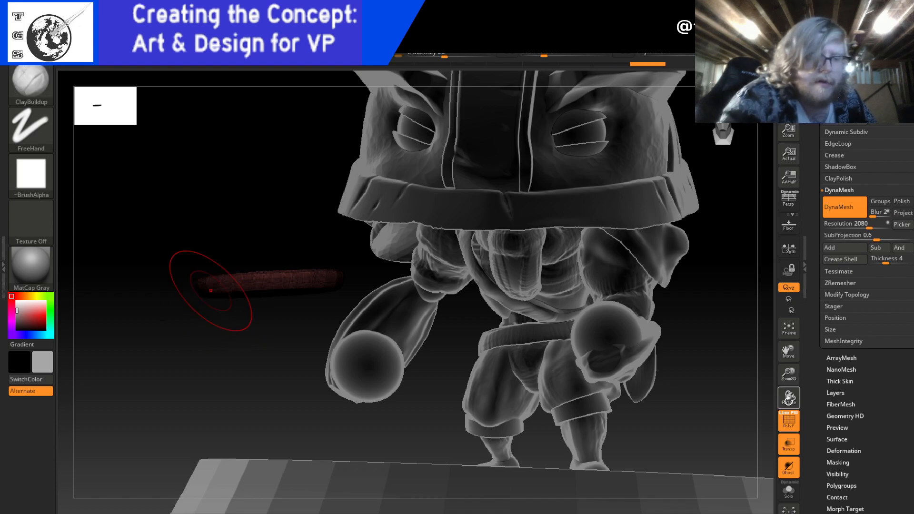
{"action": "left_click", "coordinate": [787, 421]}
{"action": "left_click_drag", "start_coordinate": [295, 352], "coordinate": [333, 418]}
{"action": "left_click_drag", "start_coordinate": [297, 224], "coordinate": [442, 273]}
{"action": "left_click_drag", "start_coordinate": [681, 271], "coordinate": [697, 267]}
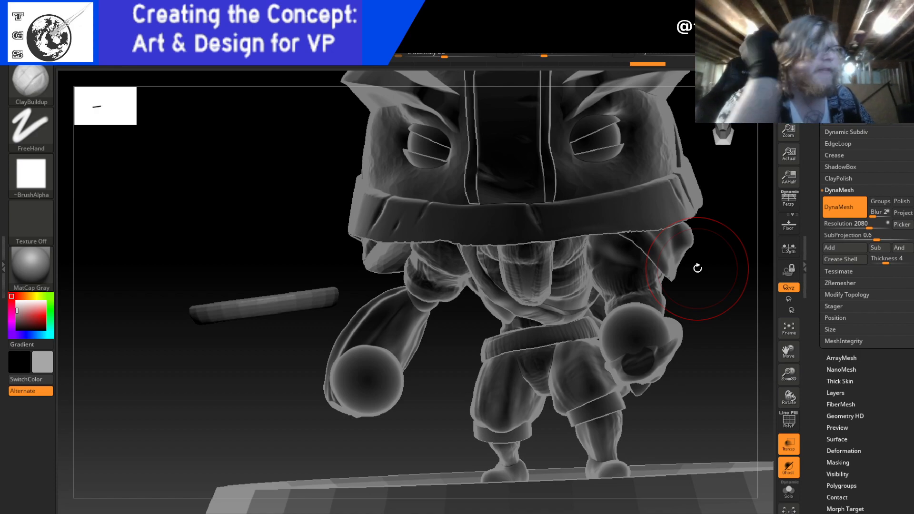
- Turn DynaMesh off and undo all the DynaMesh changes made to the floating ring
{"action": "left_click", "coordinate": [844, 207]}
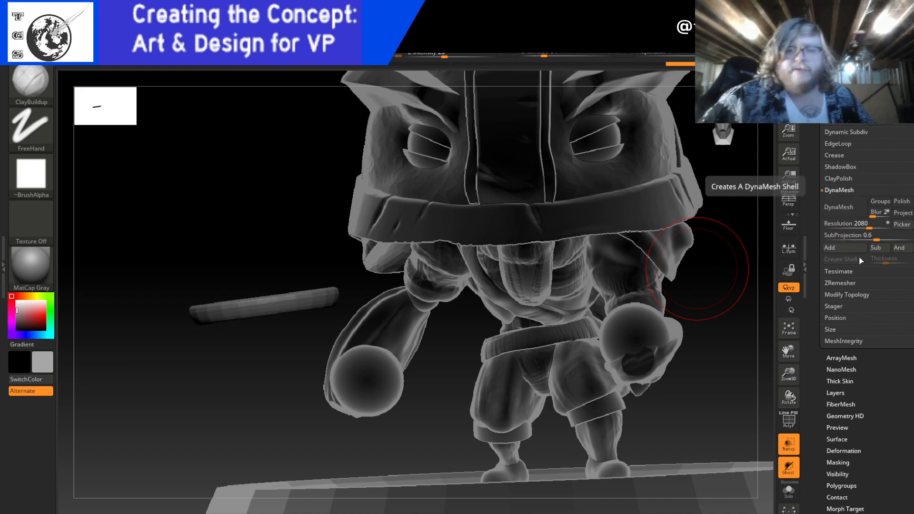
{"action": "key", "text": "ctrl"}
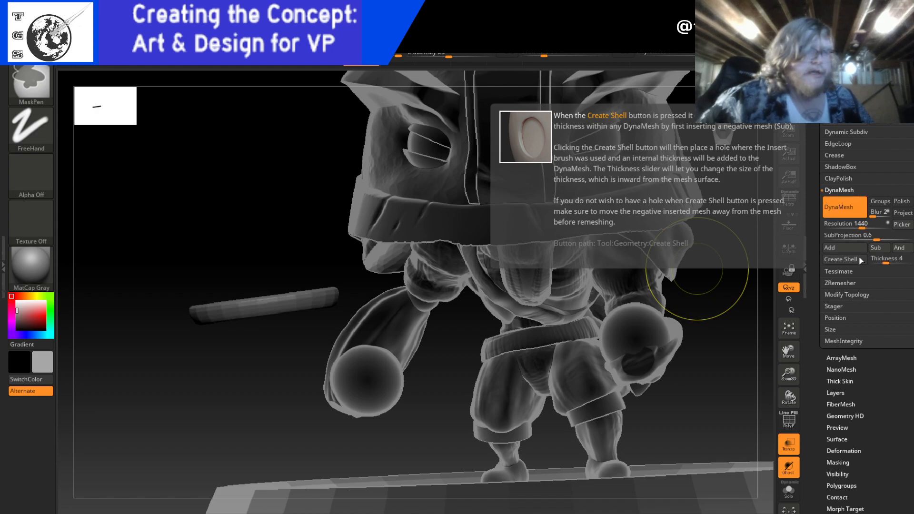
{"action": "key", "text": "ctrl+z"}
{"action": "key", "text": "ctrl+z"}
{"action": "key", "text": "ctrl+z"}
{"action": "key", "text": "ctrl+z"}
{"action": "key", "text": "ctrl+z"}
{"action": "key", "text": "ctrl+z"}
{"action": "key", "text": "ctrl+z"}
{"action": "key", "text": "ctrl+z"}
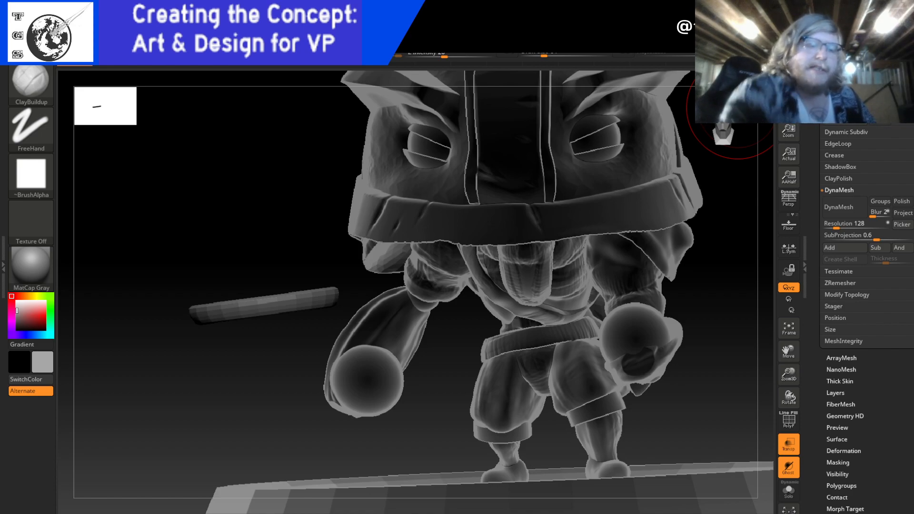
- Append a PolySphere from the 3D meshes as a new subtool of the character
{"action": "left_click_drag", "start_coordinate": [816, 301], "coordinate": [818, 437]}
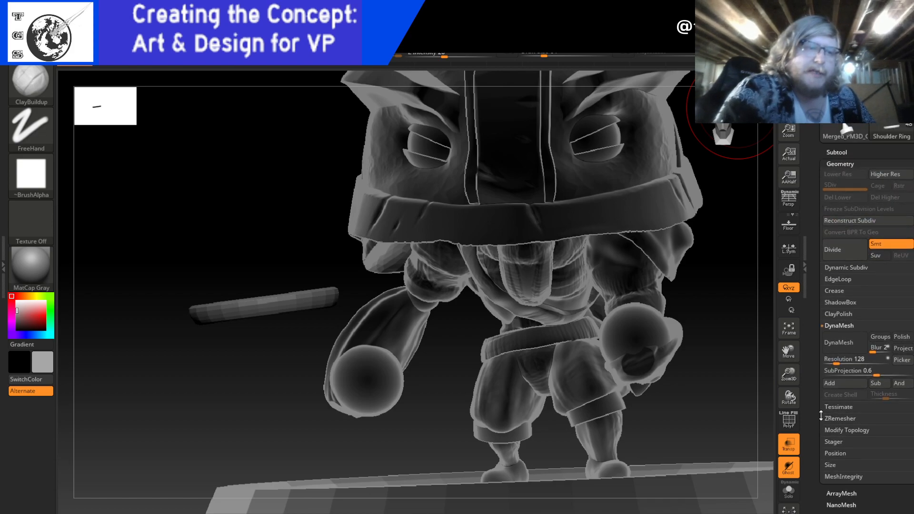
{"action": "left_click", "coordinate": [842, 149]}
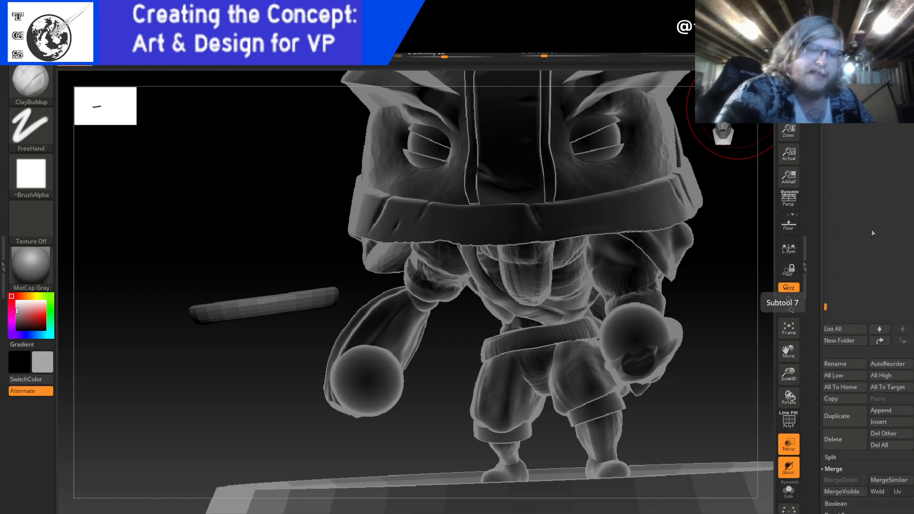
{"action": "left_click", "coordinate": [897, 413]}
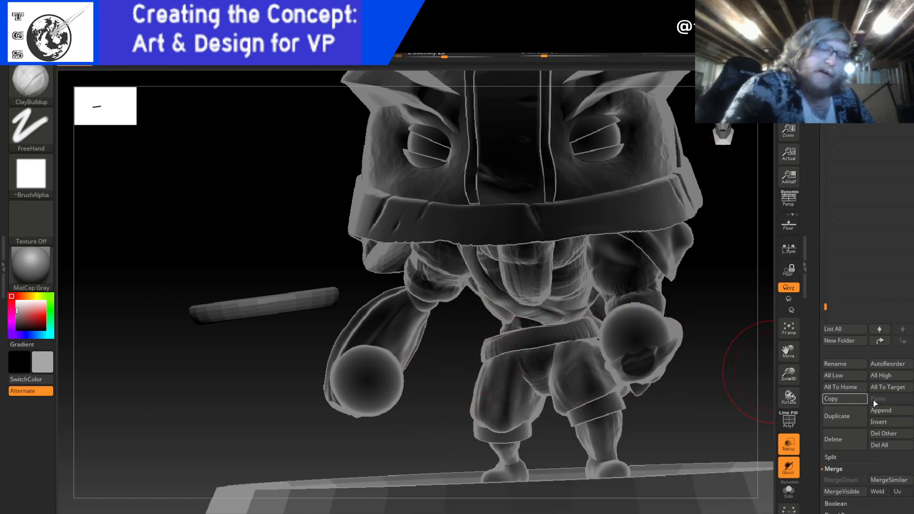
{"action": "left_click", "coordinate": [891, 412]}
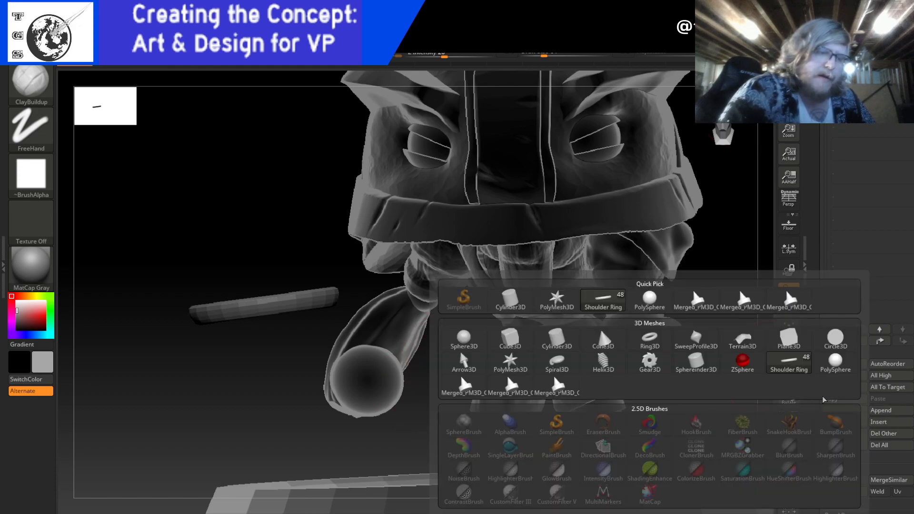
{"action": "mouse_move", "coordinate": [836, 375]}
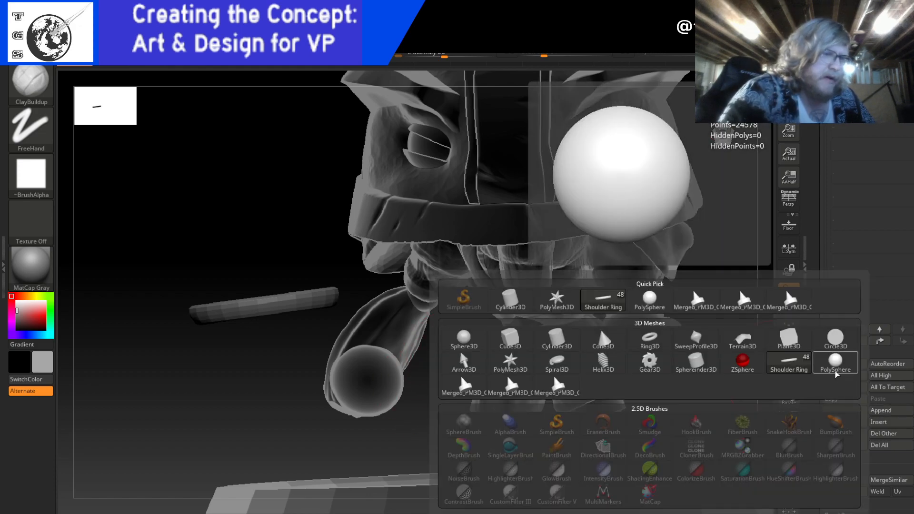
{"action": "left_click", "coordinate": [836, 375]}
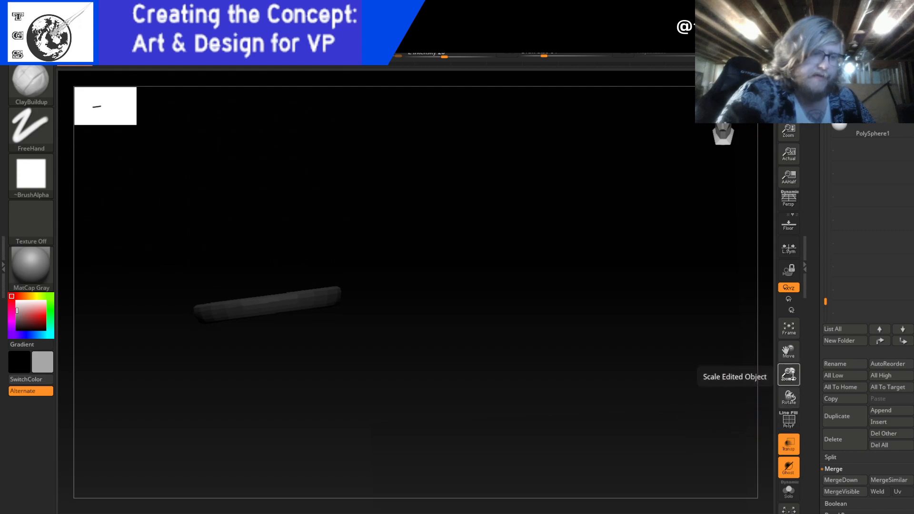
- Make the appended PolySphere the active subtool, fit it in view and check its polyframe, leaving the polyframe hidden
{"action": "left_click_drag", "start_coordinate": [789, 374], "coordinate": [788, 381]}
{"action": "left_click_drag", "start_coordinate": [788, 327], "coordinate": [761, 138]}
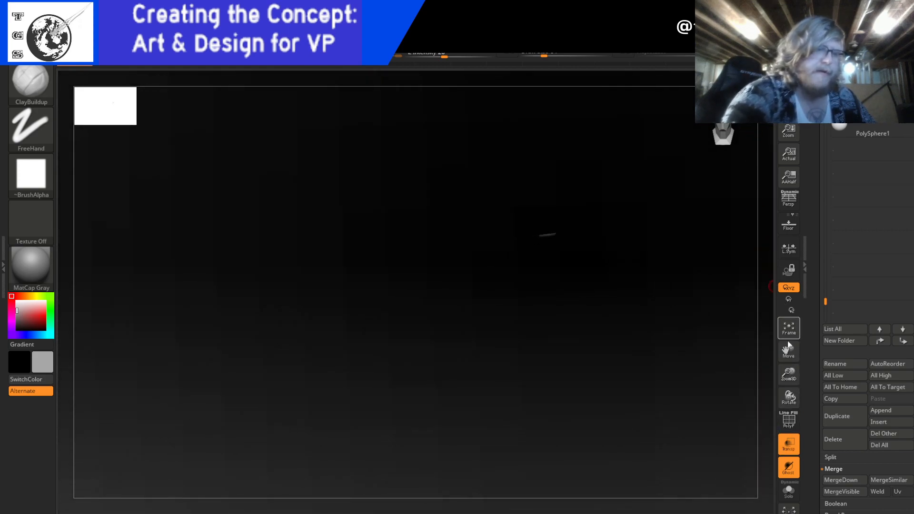
{"action": "left_click_drag", "start_coordinate": [789, 372], "coordinate": [787, 112]}
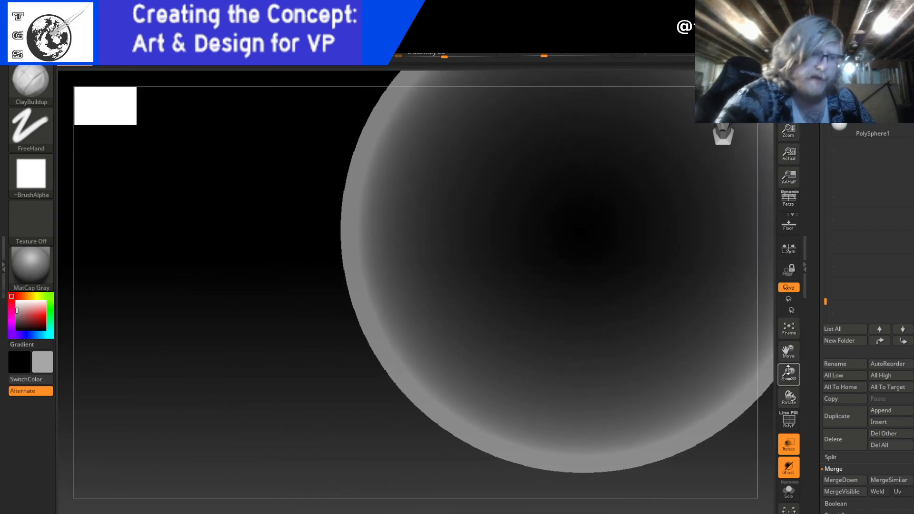
{"action": "left_click_drag", "start_coordinate": [789, 375], "coordinate": [788, 328]}
{"action": "left_click", "coordinate": [793, 421]}
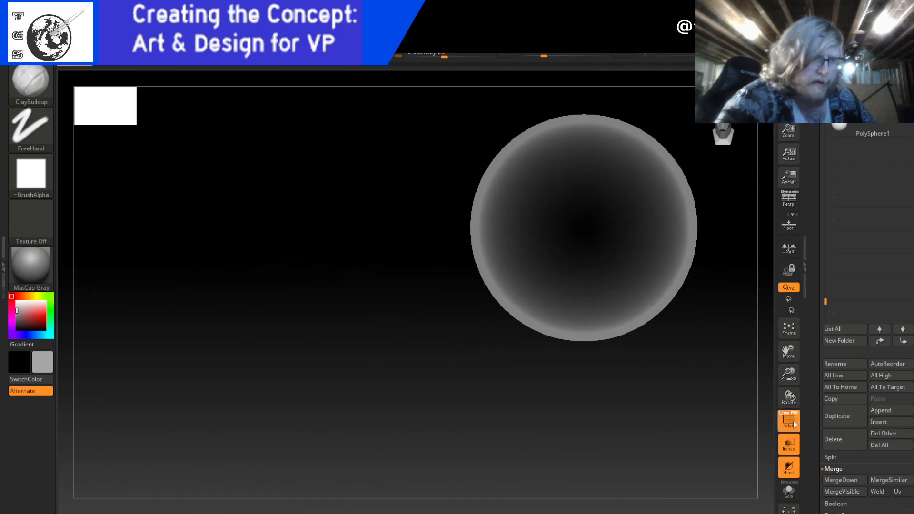
{"action": "left_click", "coordinate": [793, 422]}
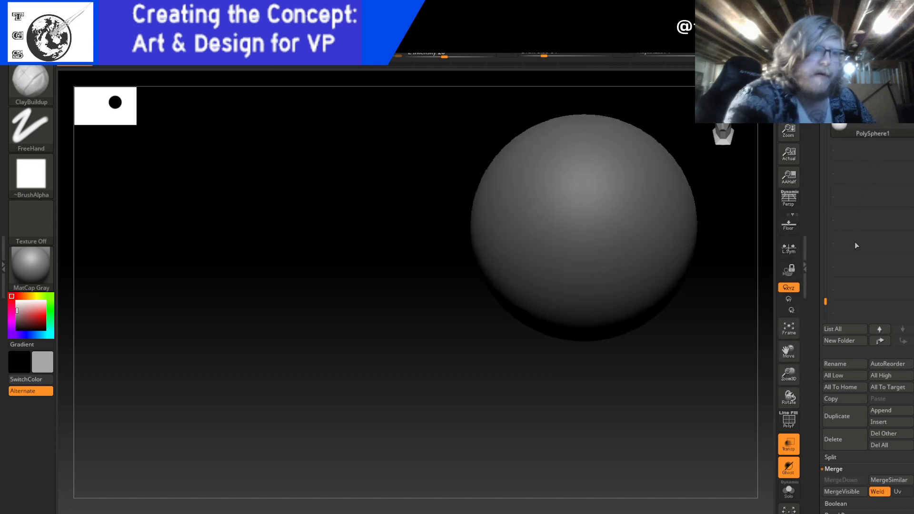
{"action": "left_click", "coordinate": [793, 422]}
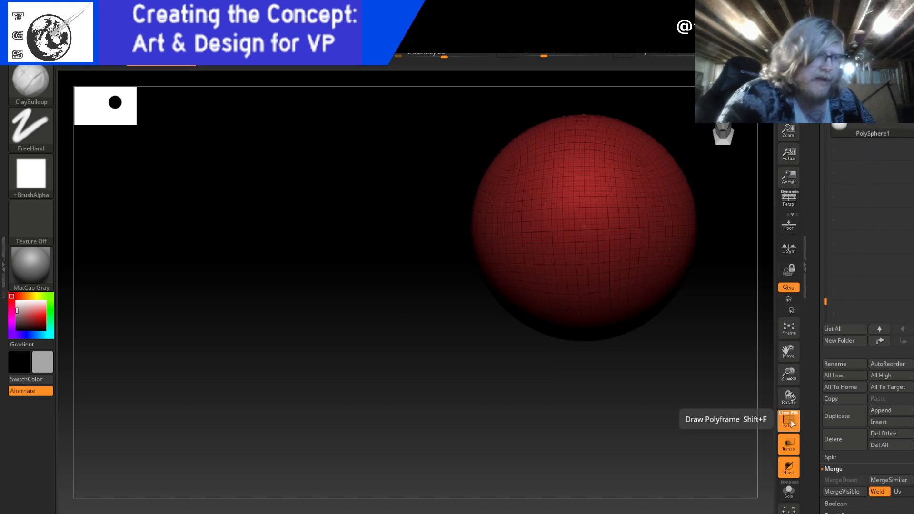
{"action": "left_click", "coordinate": [793, 423]}
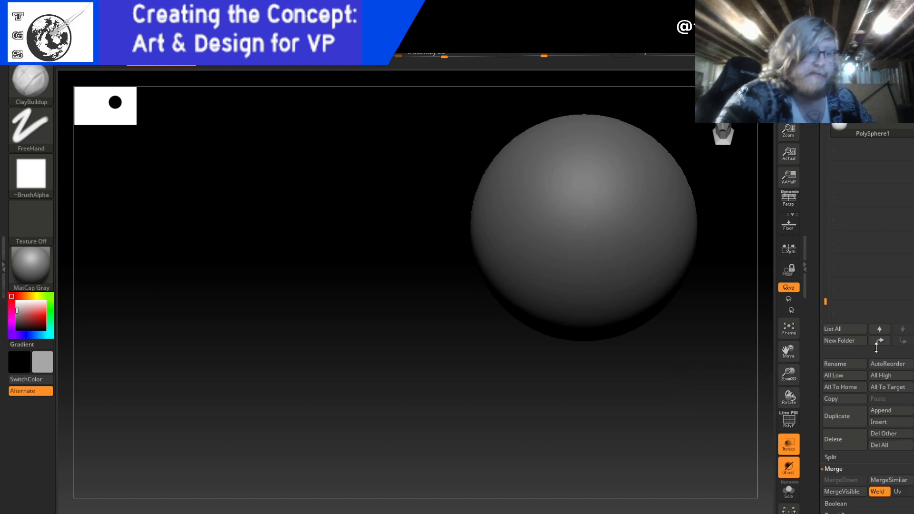
- Show the polyframe of the appended PolySphere and permanently delete that subtool
{"action": "left_click", "coordinate": [789, 426]}
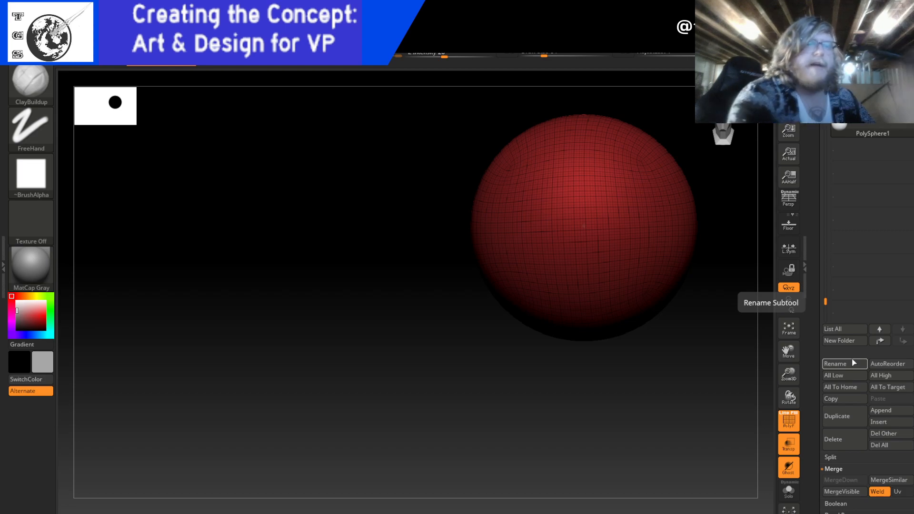
{"action": "mouse_move", "coordinate": [889, 137]}
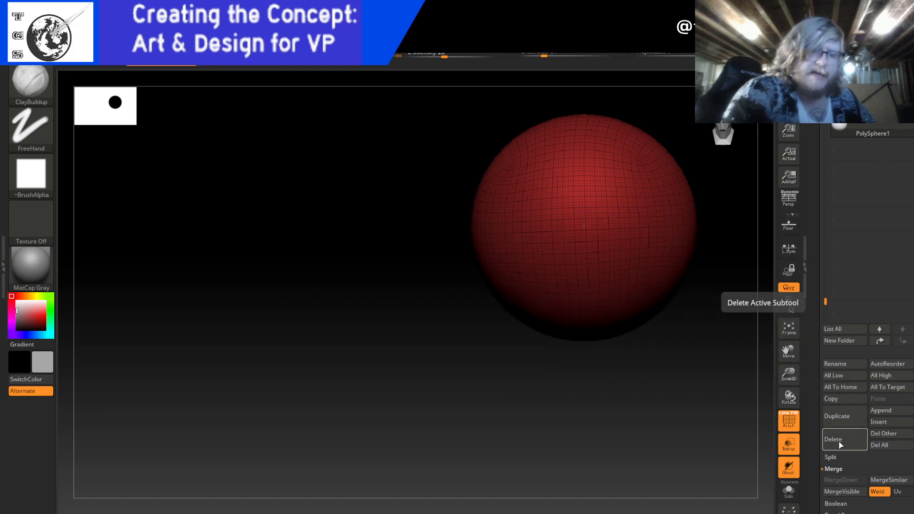
{"action": "left_click", "coordinate": [842, 441]}
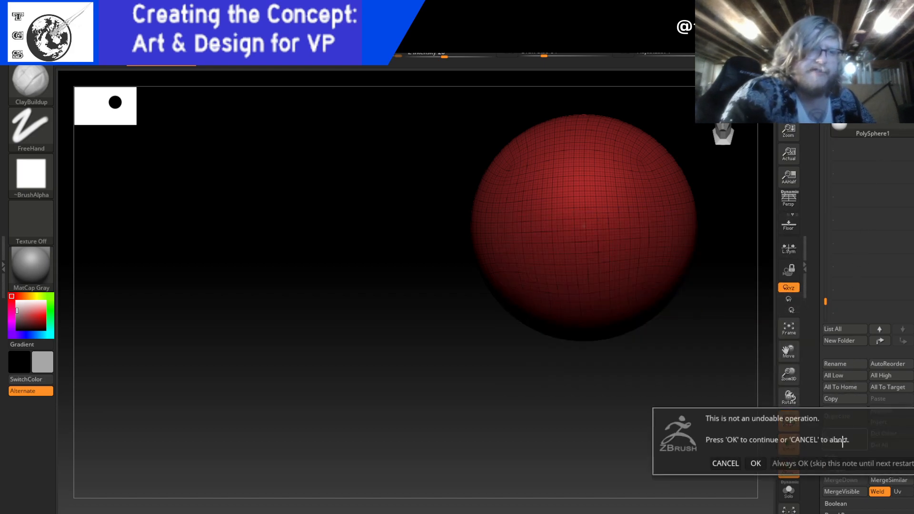
{"action": "left_click", "coordinate": [754, 463]}
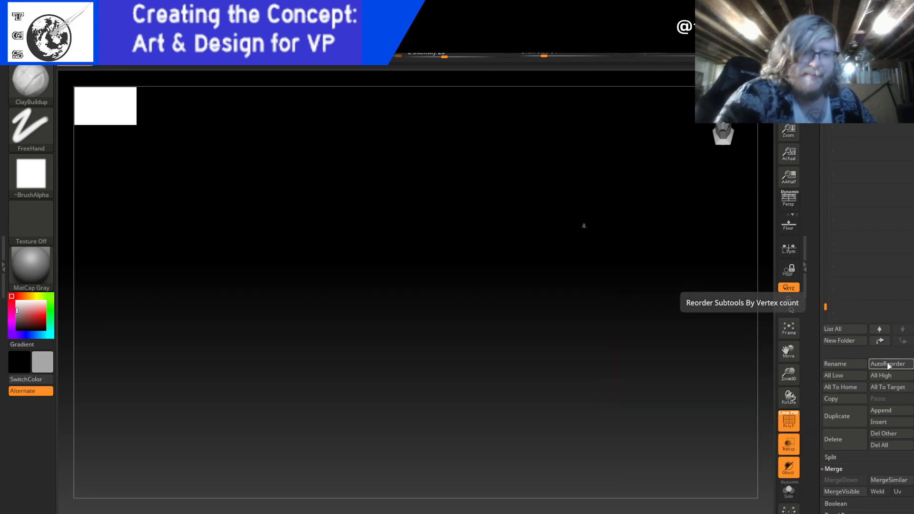
- Append a Sphere3D from the 3D meshes as a new subtool and bring it into view with the character
{"action": "left_click", "coordinate": [898, 412]}
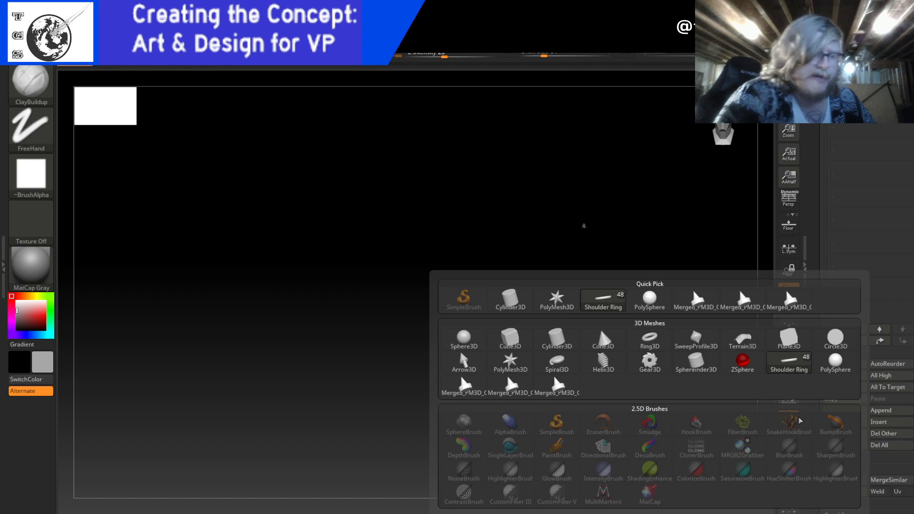
{"action": "left_click", "coordinate": [463, 339]}
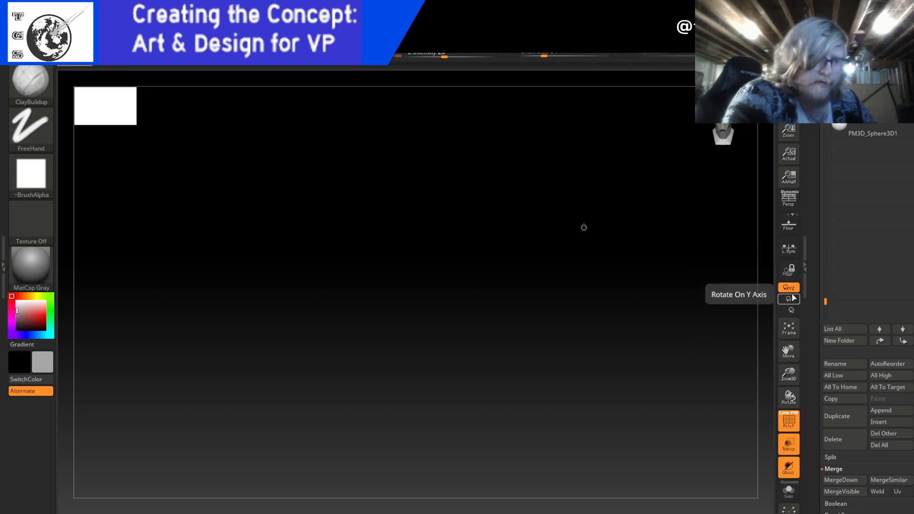
{"action": "left_click_drag", "start_coordinate": [788, 375], "coordinate": [792, 408]}
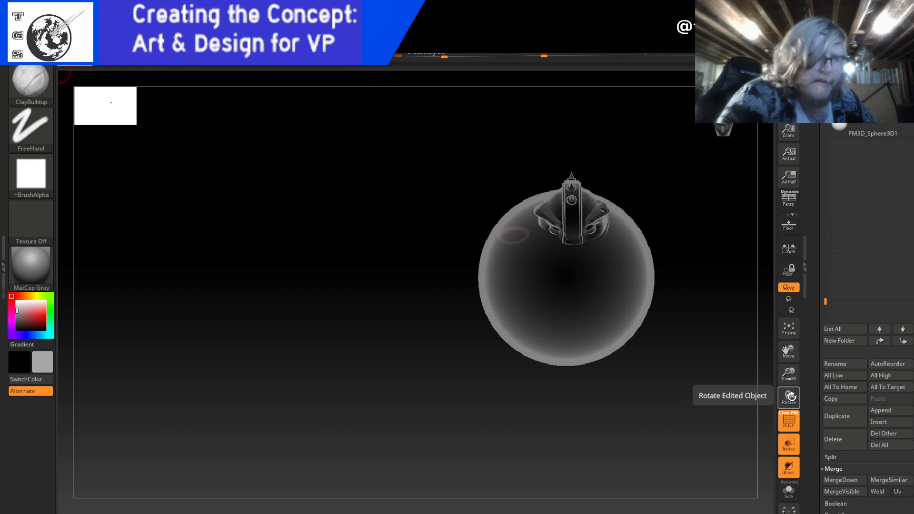
{"action": "mouse_move", "coordinate": [791, 375]}
{"action": "left_mouse_down"}
{"action": "mouse_move", "coordinate": [792, 383]}
{"action": "mouse_move", "coordinate": [791, 374]}
{"action": "left_mouse_up"}
{"action": "left_click_drag", "start_coordinate": [719, 416], "coordinate": [716, 387], "text": "alt"}
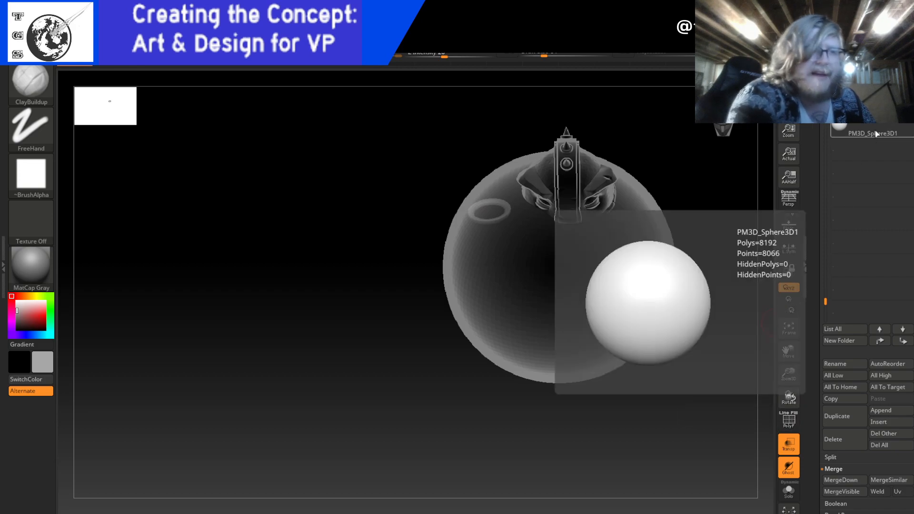
- Make the Sphere3D active, inspect its polyframe and delete the subtool
{"action": "left_click", "coordinate": [875, 130]}
{"action": "left_click", "coordinate": [789, 424]}
{"action": "left_click", "coordinate": [789, 427]}
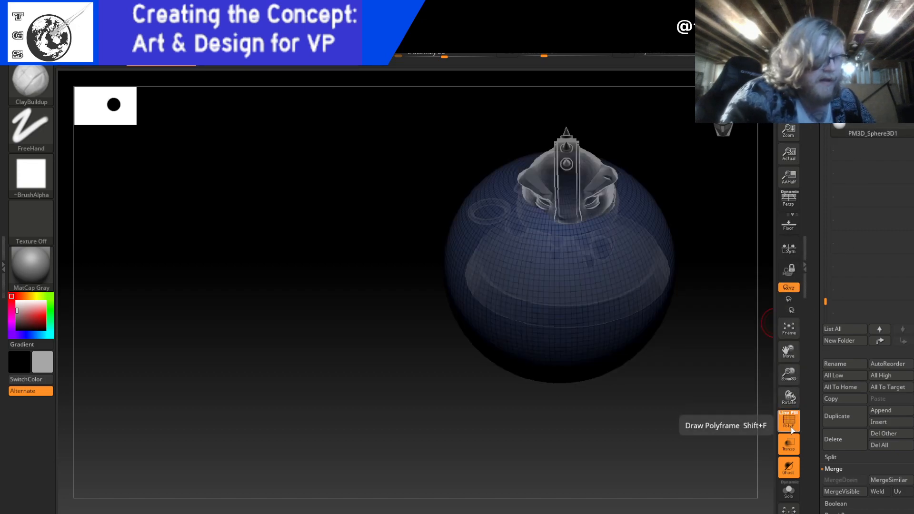
{"action": "left_click", "coordinate": [791, 427]}
{"action": "left_click", "coordinate": [790, 428]}
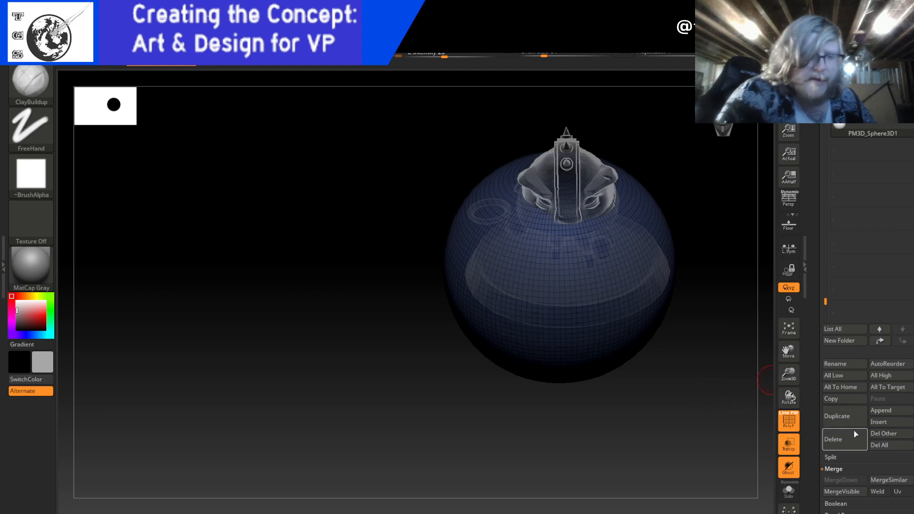
{"action": "left_click", "coordinate": [849, 443]}
{"action": "left_click", "coordinate": [755, 462]}
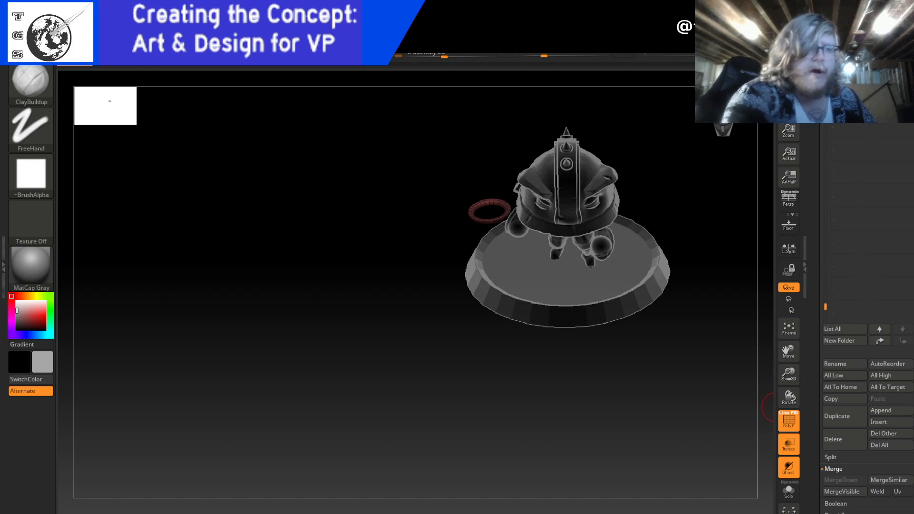
- Append a PolySphere from the 3D meshes and make it the active subtool
{"action": "left_click", "coordinate": [885, 415]}
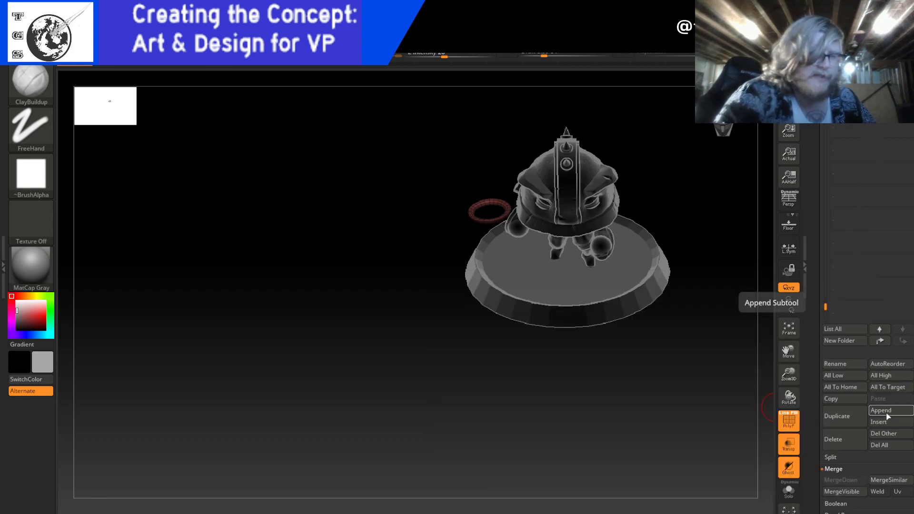
{"action": "left_click", "coordinate": [888, 412]}
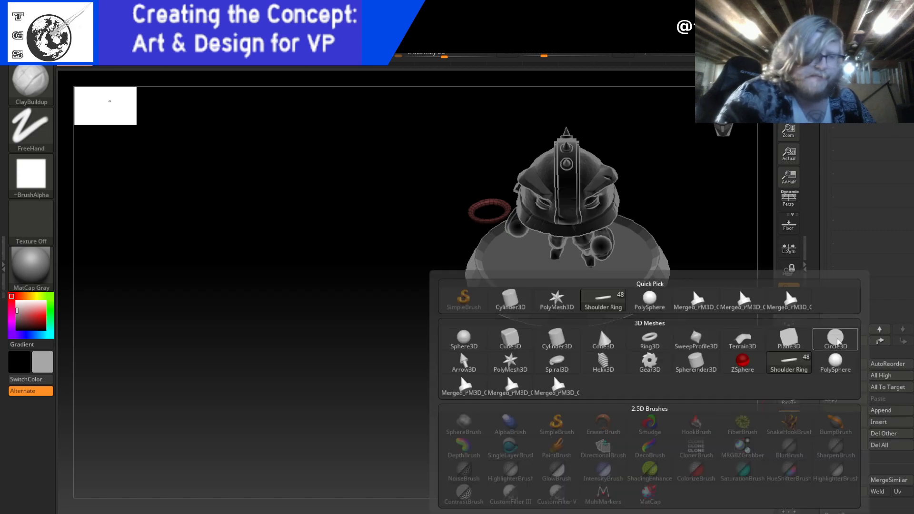
{"action": "left_click", "coordinate": [840, 370]}
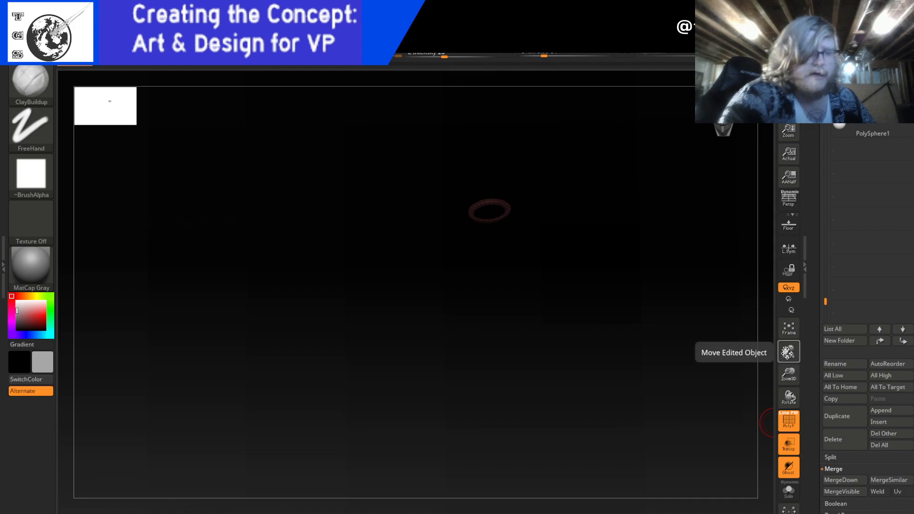
{"action": "left_click_drag", "start_coordinate": [788, 371], "coordinate": [794, 317]}
{"action": "left_click", "coordinate": [881, 139]}
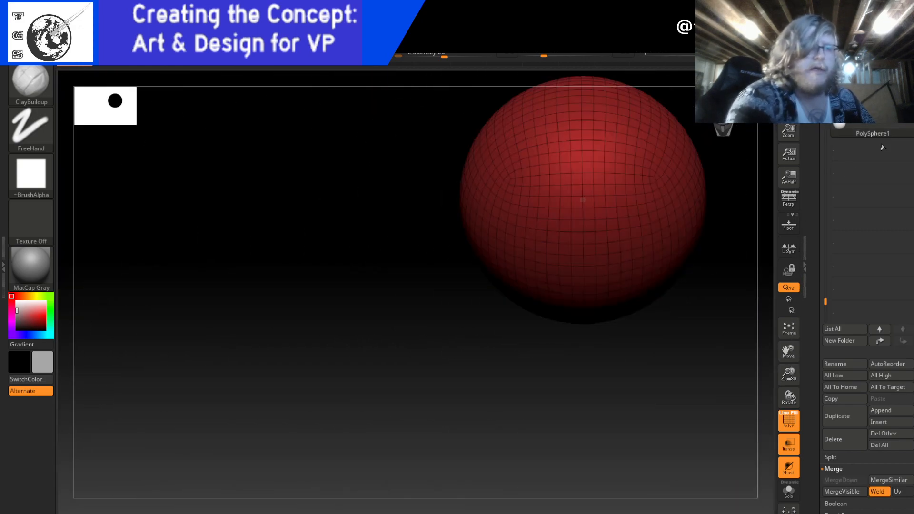
- Scale the PolySphere down uniformly to bring it closer to the character's size and hide the polyframe
{"action": "key", "text": "w"}
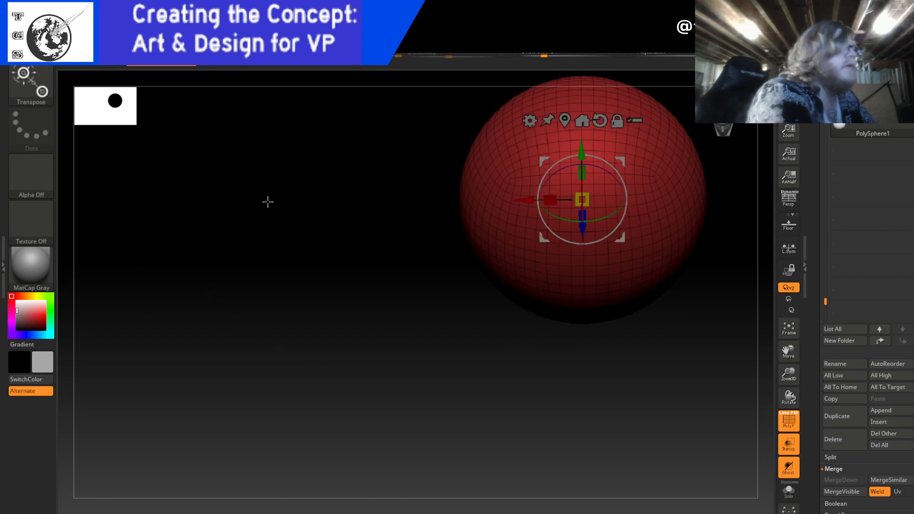
{"action": "left_click_drag", "start_coordinate": [589, 204], "coordinate": [577, 187]}
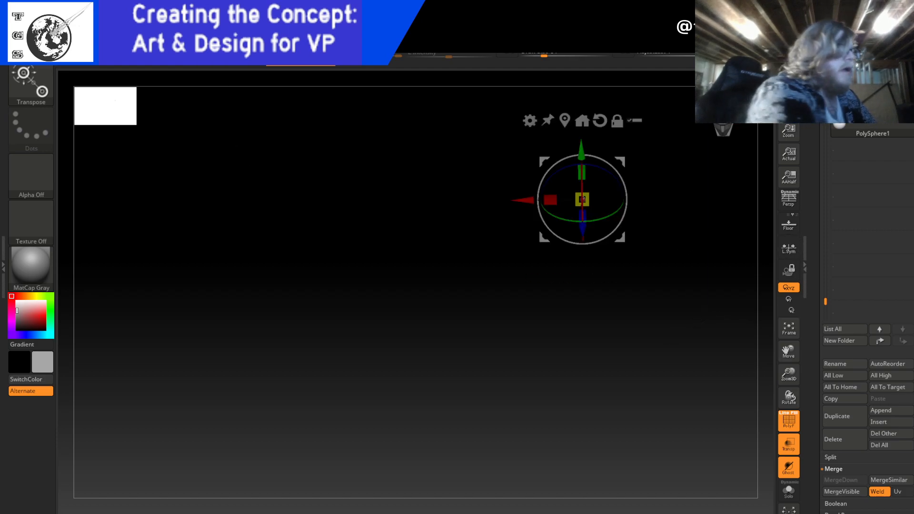
{"action": "key", "text": "q"}
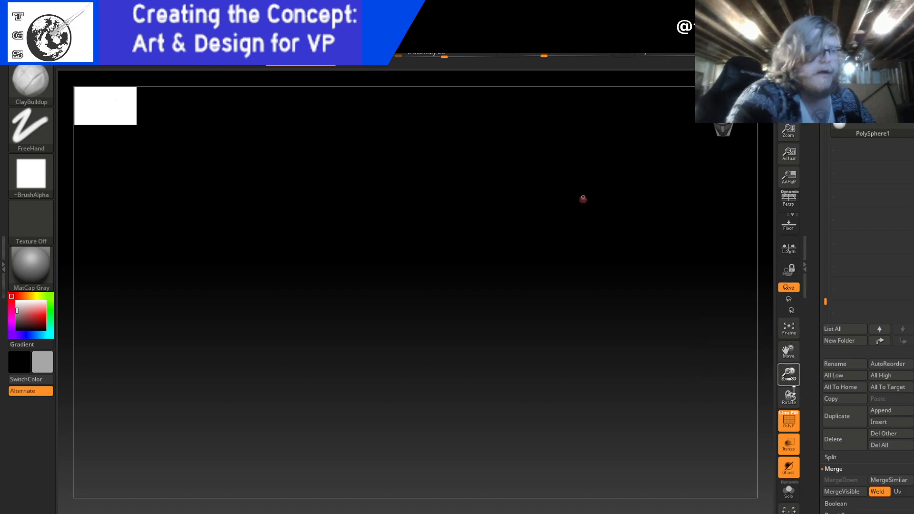
{"action": "left_click_drag", "start_coordinate": [794, 385], "coordinate": [793, 372]}
{"action": "left_click_drag", "start_coordinate": [790, 414], "coordinate": [791, 417]}
{"action": "left_click", "coordinate": [790, 418]}
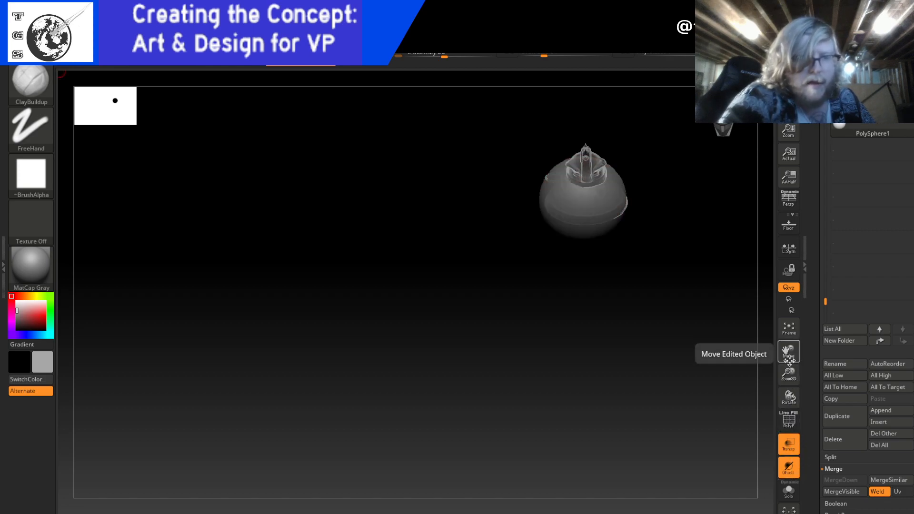
- In front view, move the PolySphere sideways clear of the character and raise it slightly above the base
{"action": "left_click_drag", "start_coordinate": [788, 377], "coordinate": [772, 337]}
{"action": "left_click_drag", "start_coordinate": [726, 100], "coordinate": [727, 119]}
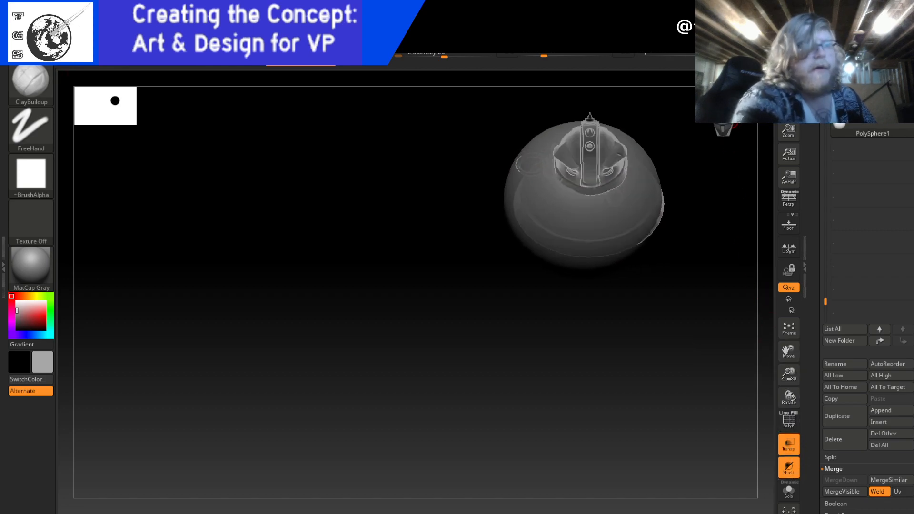
{"action": "left_click", "coordinate": [727, 119]}
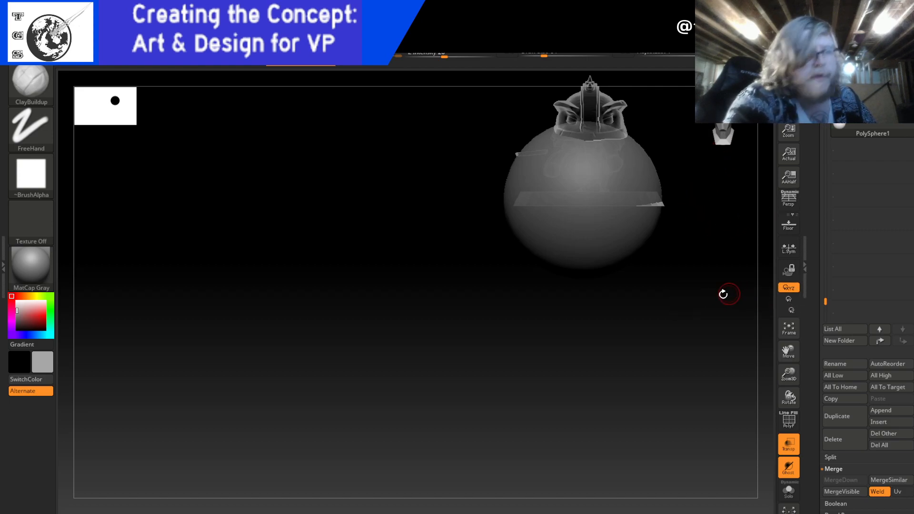
{"action": "left_click_drag", "start_coordinate": [700, 284], "coordinate": [568, 364], "text": "alt"}
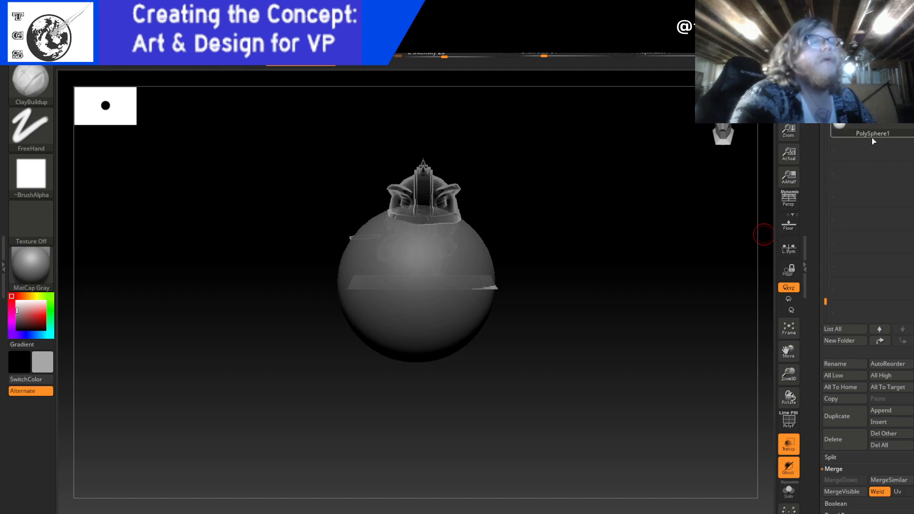
{"action": "key", "text": "w"}
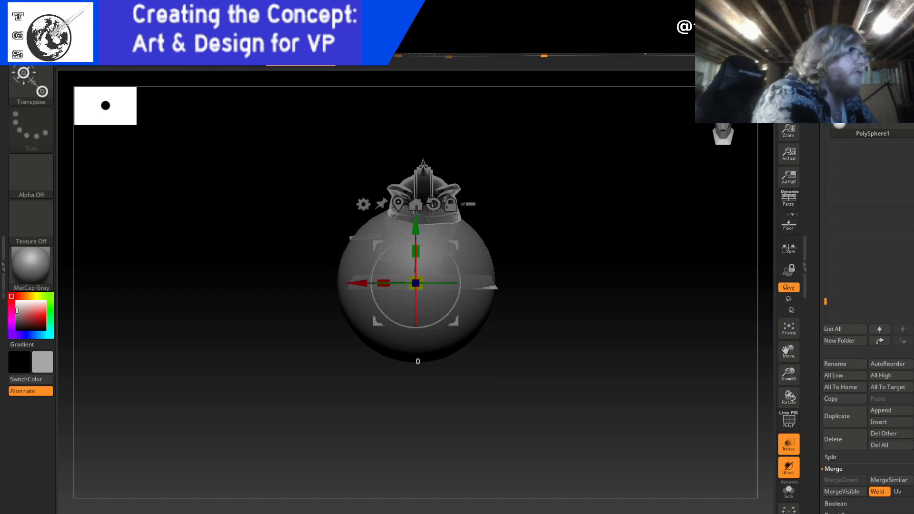
{"action": "left_click_drag", "start_coordinate": [360, 284], "coordinate": [528, 284]}
{"action": "left_click_drag", "start_coordinate": [585, 229], "coordinate": [585, 190]}
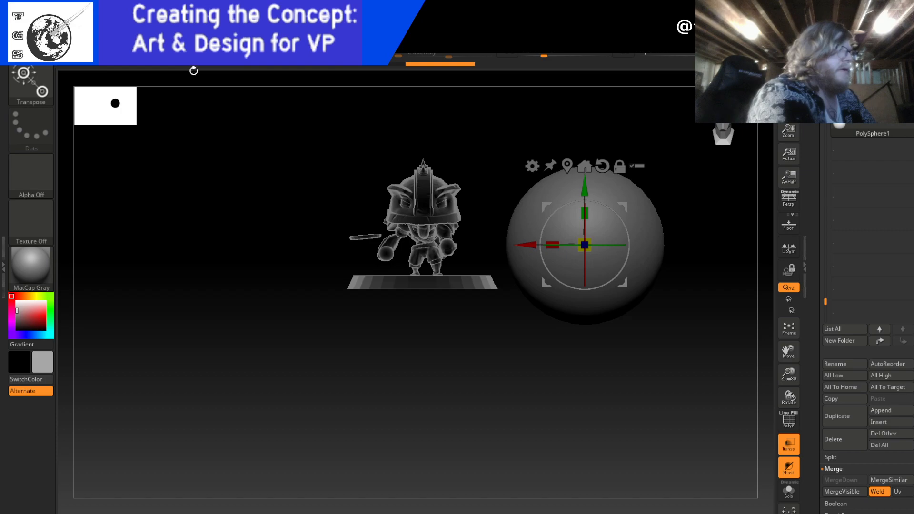
- Choose the KnifeCurve brush and try a horizontal cut through the middle of the PolySphere
{"action": "key", "text": "q"}
{"action": "left_click", "coordinate": [31, 84]}
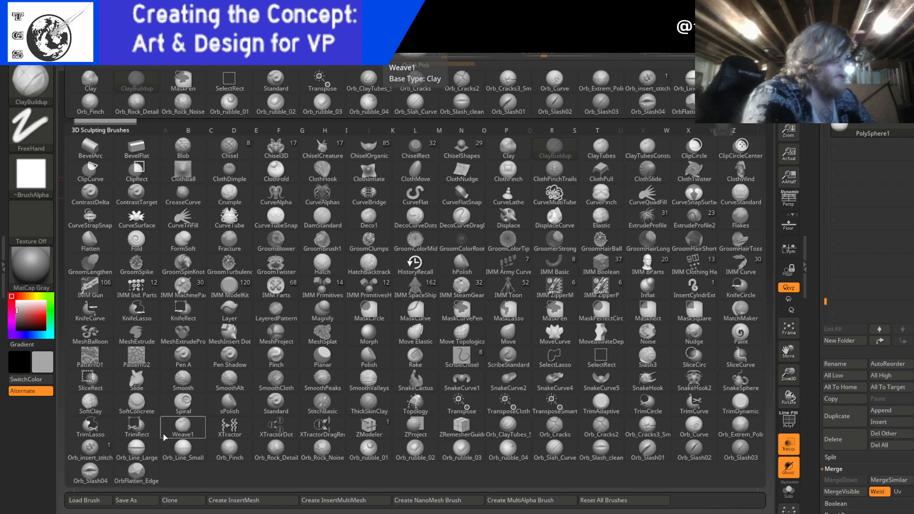
{"action": "left_click", "coordinate": [90, 312]}
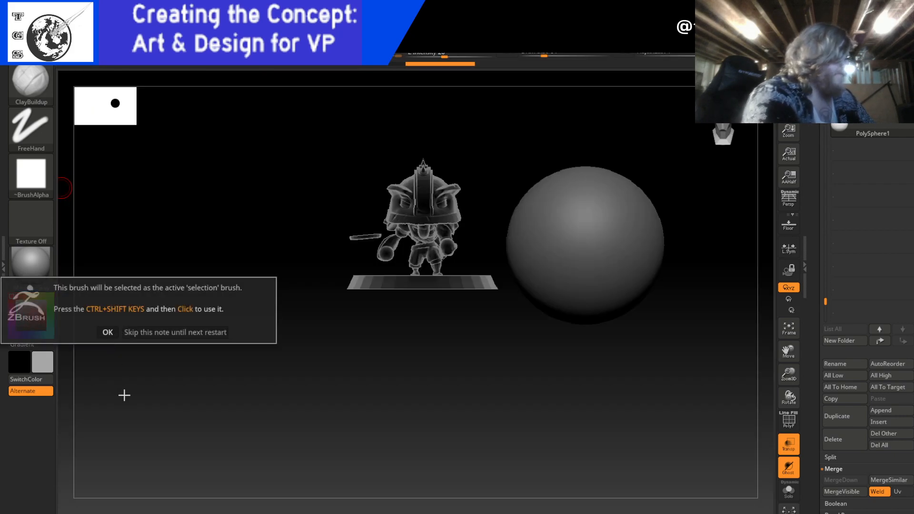
{"action": "left_click", "coordinate": [107, 331]}
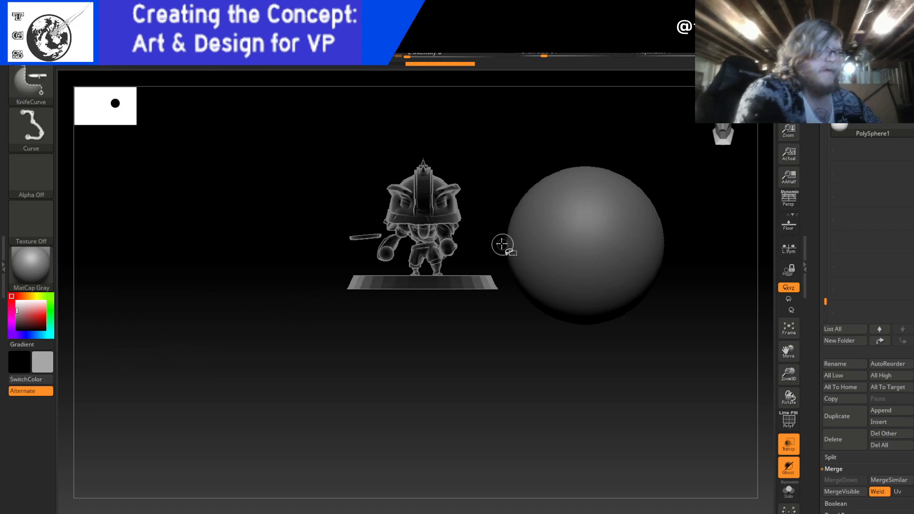
{"action": "mouse_move", "coordinate": [492, 244]}
{"action": "left_mouse_down", "text": "ctrl+shift"}
{"action": "mouse_move", "coordinate": [599, 233]}
{"action": "mouse_move", "coordinate": [677, 245]}
{"action": "left_mouse_up", "text": "ctrl+shift"}
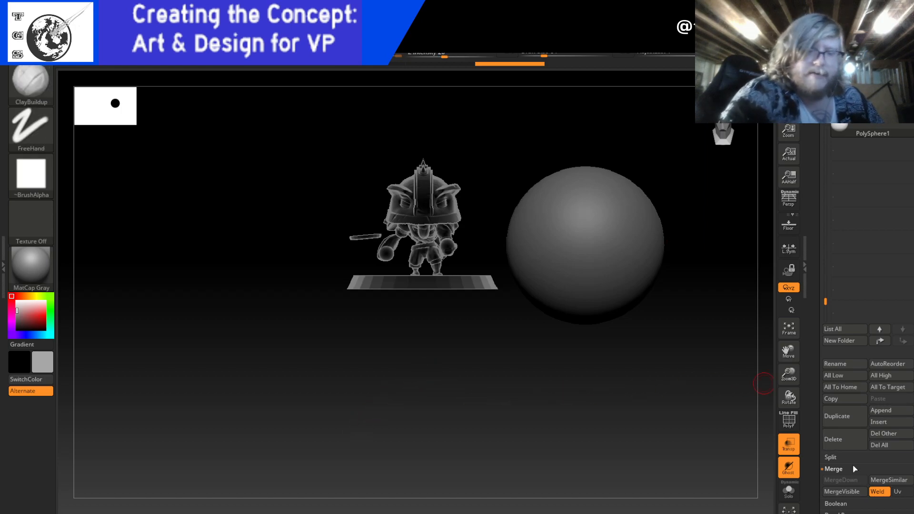
- Review the PolySphere's Geometry and DynaMesh settings and return to the subtool list
{"action": "scroll", "coordinate": [816, 458], "scroll_direction": "down", "scroll_amount": 3}
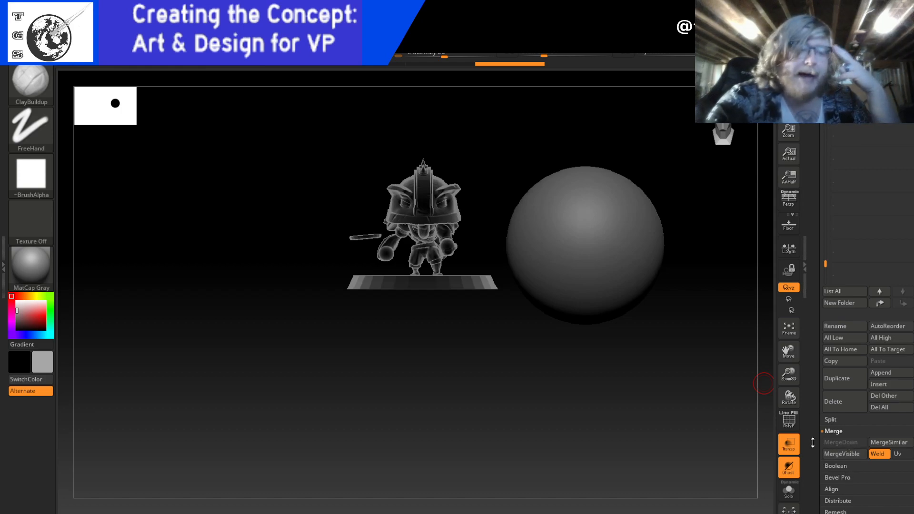
{"action": "left_click_drag", "start_coordinate": [813, 442], "coordinate": [815, 472]}
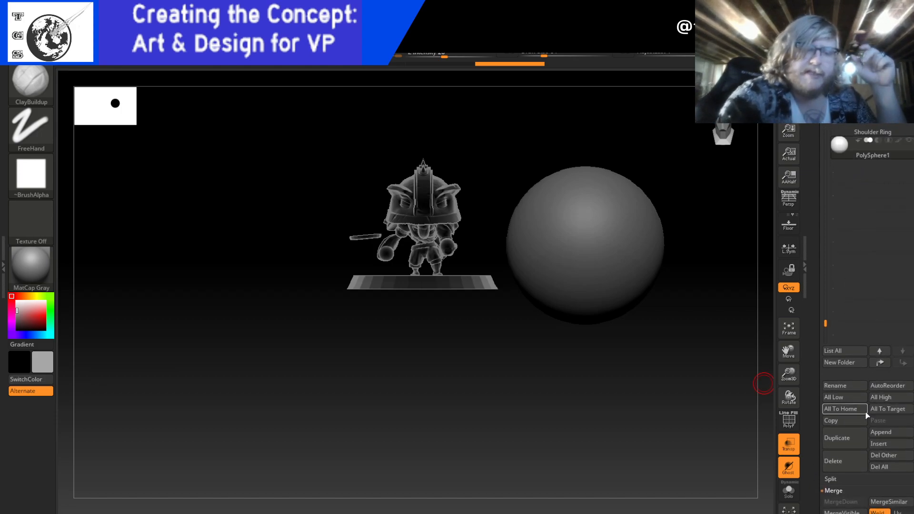
{"action": "left_click_drag", "start_coordinate": [815, 473], "coordinate": [838, 391]}
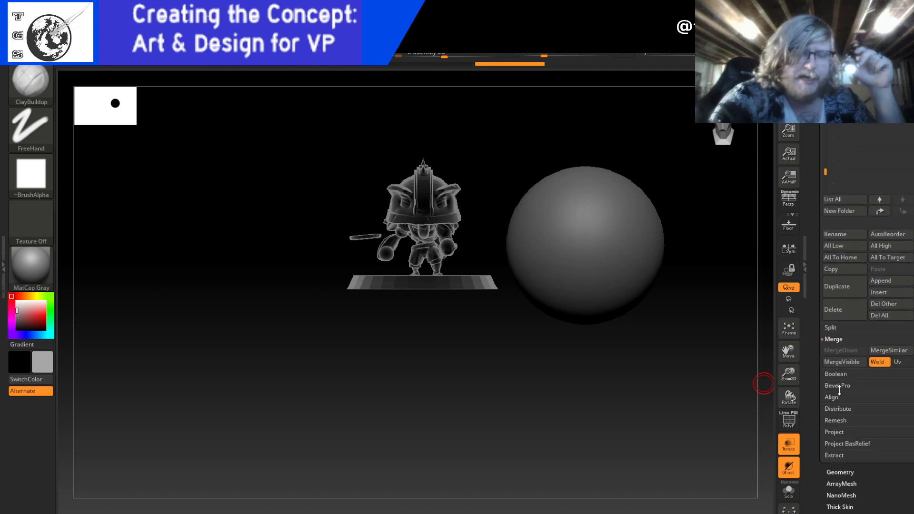
{"action": "left_click", "coordinate": [851, 472]}
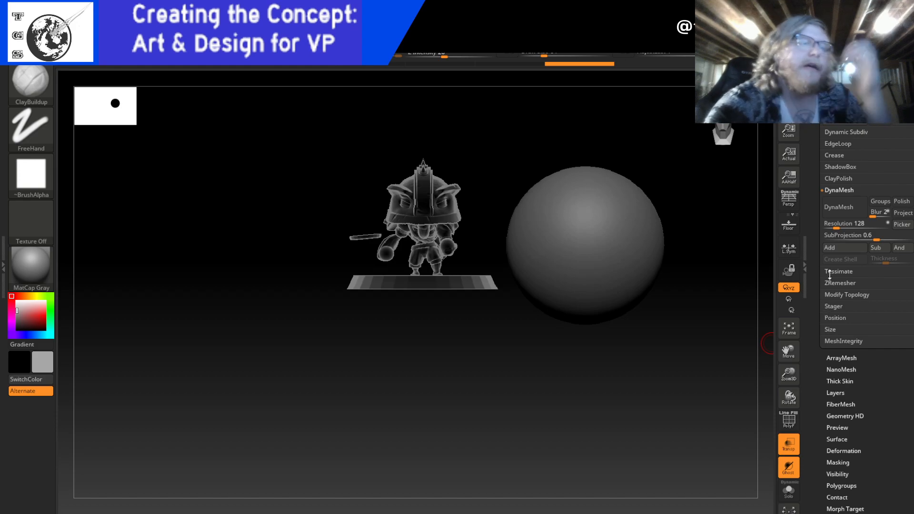
{"action": "left_click_drag", "start_coordinate": [814, 235], "coordinate": [816, 291]}
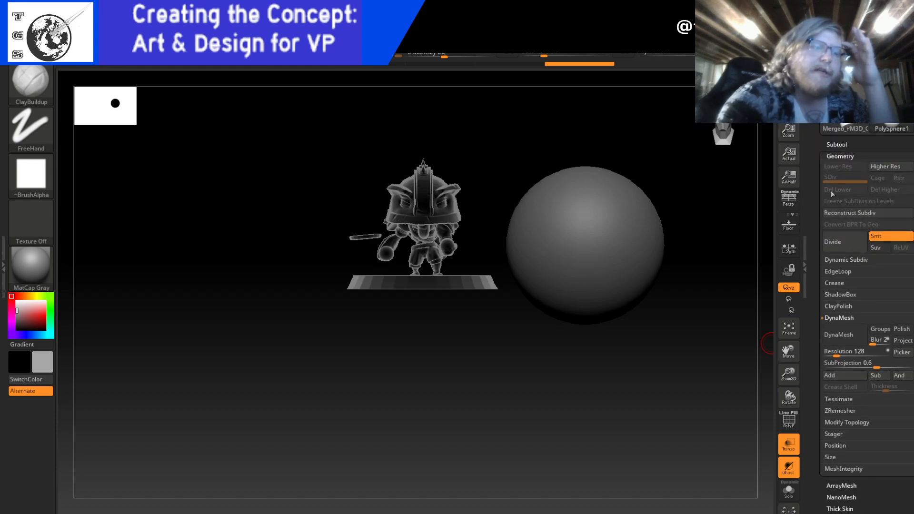
{"action": "left_click", "coordinate": [837, 145]}
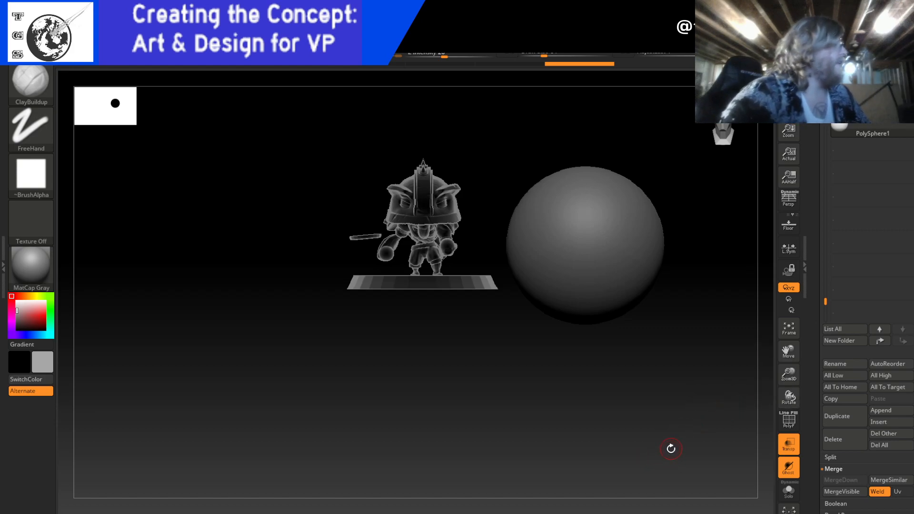
- Slice off the upper half of the PolySphere with a horizontal KnifeCurve cut
{"action": "key", "text": "ctrl+shift"}
{"action": "left_click_drag", "start_coordinate": [515, 247], "coordinate": [707, 240], "text": "ctrl+shift"}
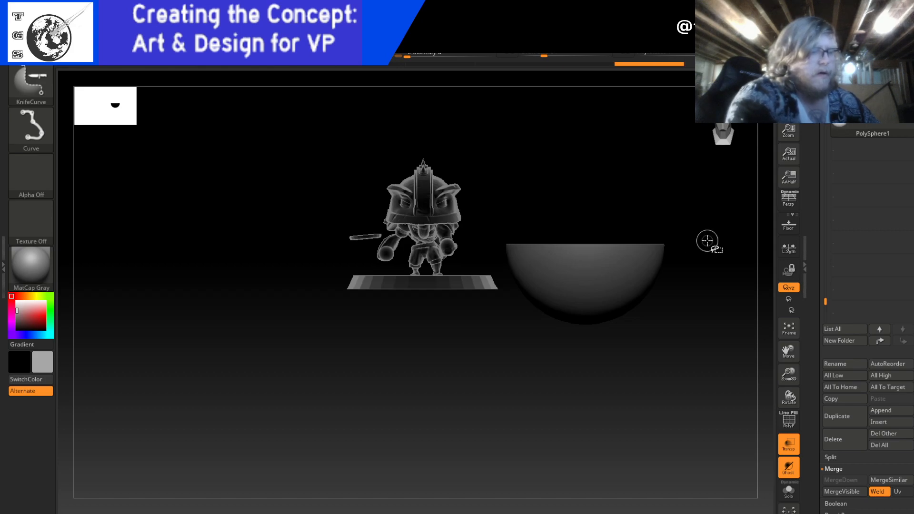
- Restore the full PolySphere and make a horizontal KnifeCurve cut that removes its lower half
{"action": "left_click", "coordinate": [706, 241], "text": "ctrl+shift"}
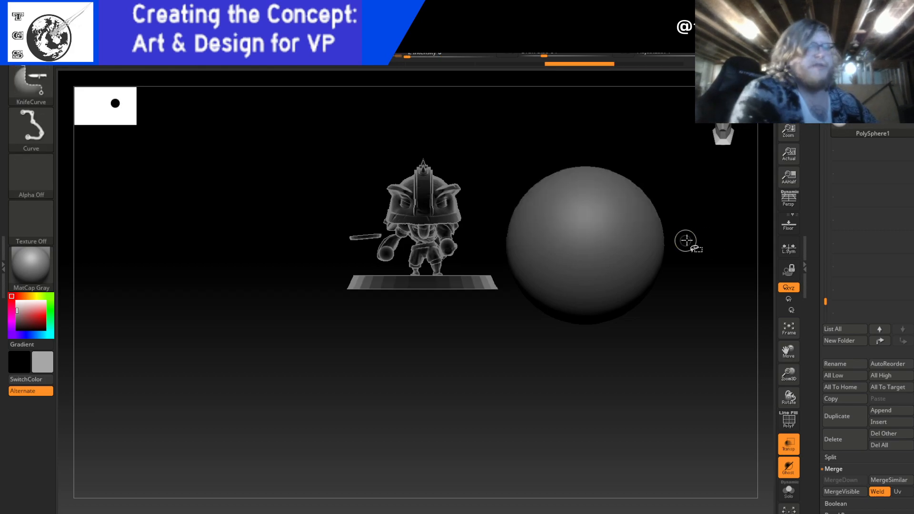
{"action": "left_click_drag", "start_coordinate": [702, 242], "coordinate": [478, 237], "text": "ctrl+shift"}
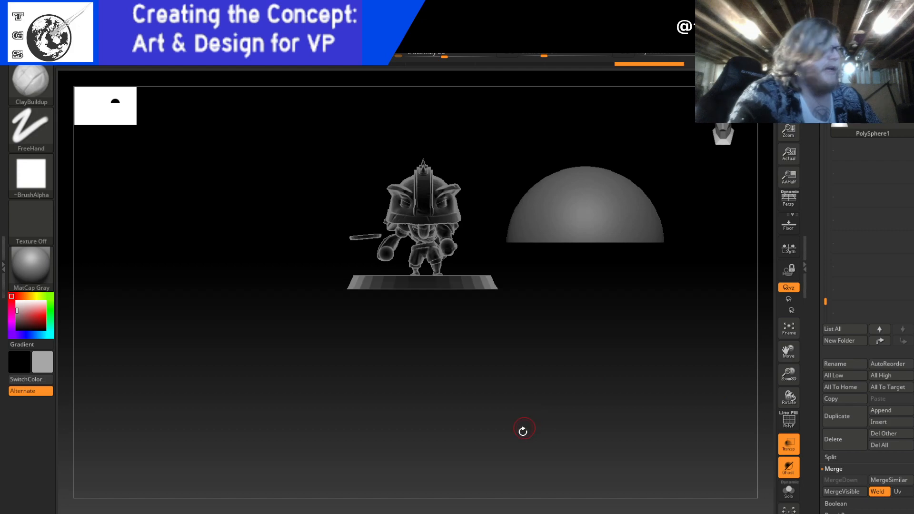
- Switch to the transform gizmo and, in side view, scale the half-sphere's depth to about 0.75 and flatten its height
{"action": "left_click", "coordinate": [218, 69]}
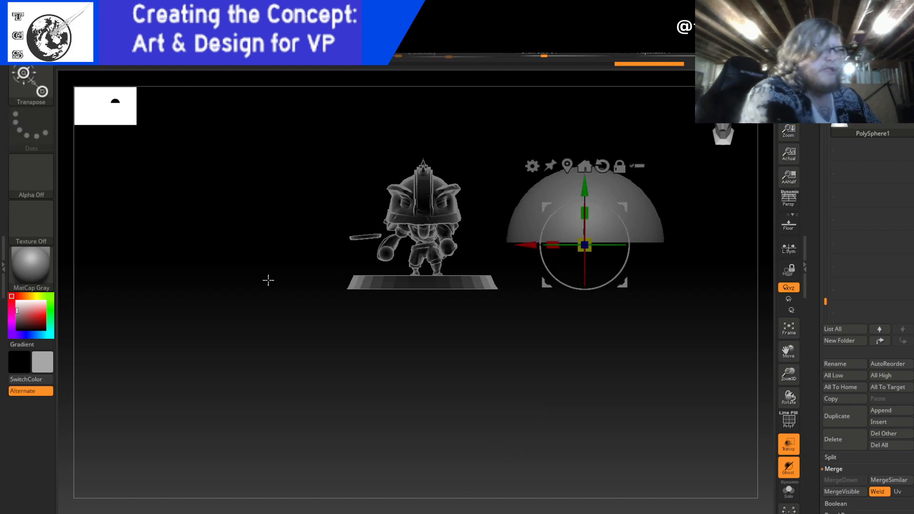
{"action": "left_click_drag", "start_coordinate": [675, 268], "coordinate": [641, 252]}
{"action": "left_click_drag", "start_coordinate": [722, 124], "coordinate": [687, 182], "text": "shift"}
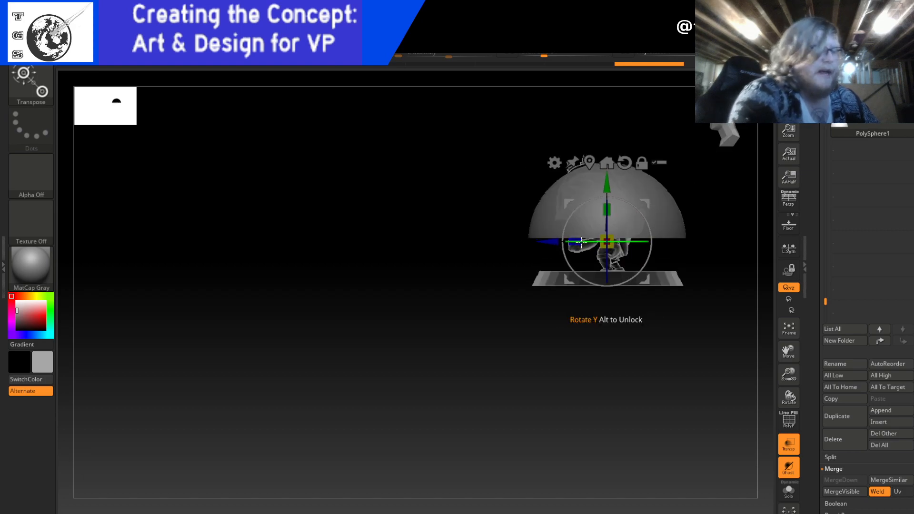
{"action": "left_click_drag", "start_coordinate": [575, 242], "coordinate": [592, 245]}
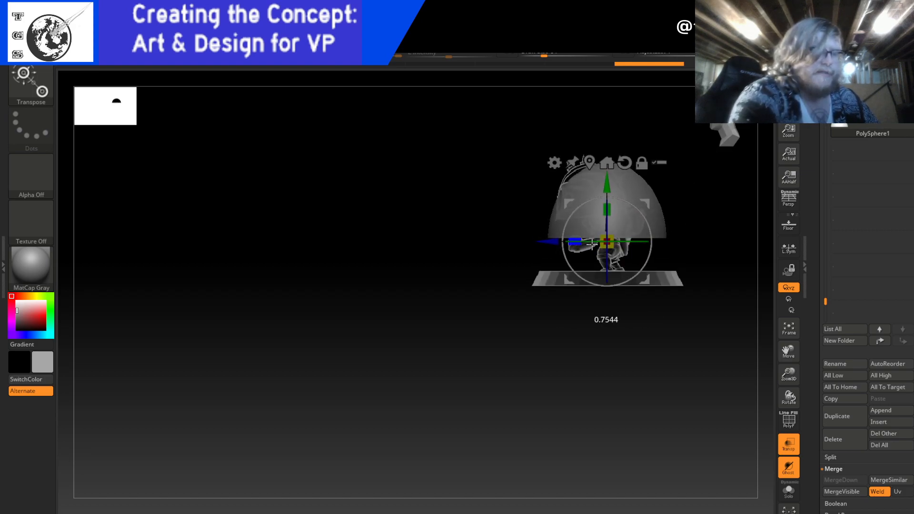
{"action": "left_click_drag", "start_coordinate": [607, 210], "coordinate": [585, 245]}
{"action": "left_click_drag", "start_coordinate": [607, 210], "coordinate": [610, 219]}
- In front view, scale down the dome's width and height in small alternating amounts
{"action": "left_click_drag", "start_coordinate": [664, 206], "coordinate": [724, 205]}
{"action": "left_click_drag", "start_coordinate": [723, 170], "coordinate": [724, 155], "text": "shift"}
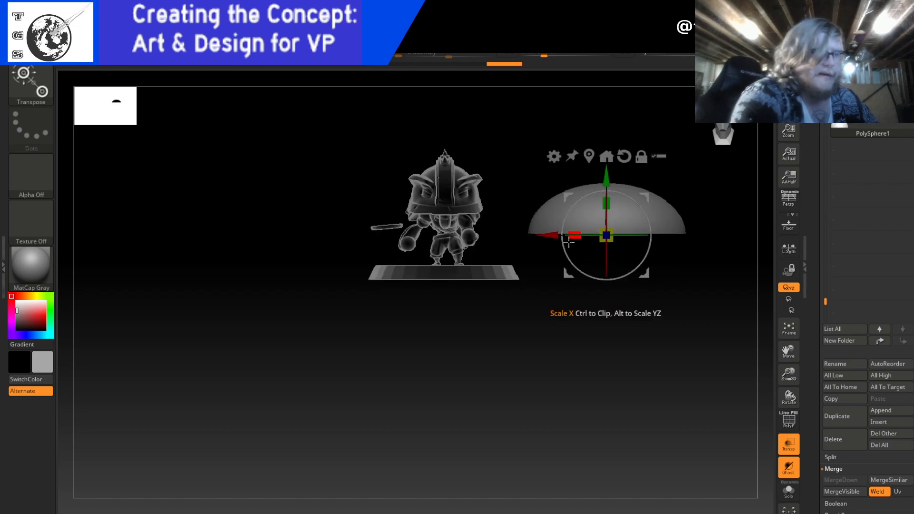
{"action": "left_click_drag", "start_coordinate": [573, 240], "coordinate": [586, 240]}
{"action": "left_click_drag", "start_coordinate": [606, 204], "coordinate": [611, 215]}
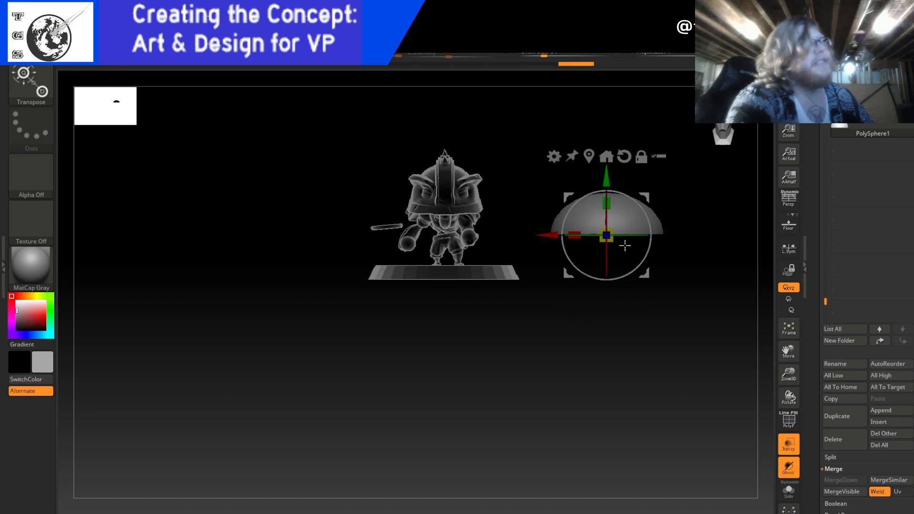
{"action": "left_click_drag", "start_coordinate": [574, 236], "coordinate": [583, 236]}
{"action": "left_click_drag", "start_coordinate": [607, 202], "coordinate": [609, 209]}
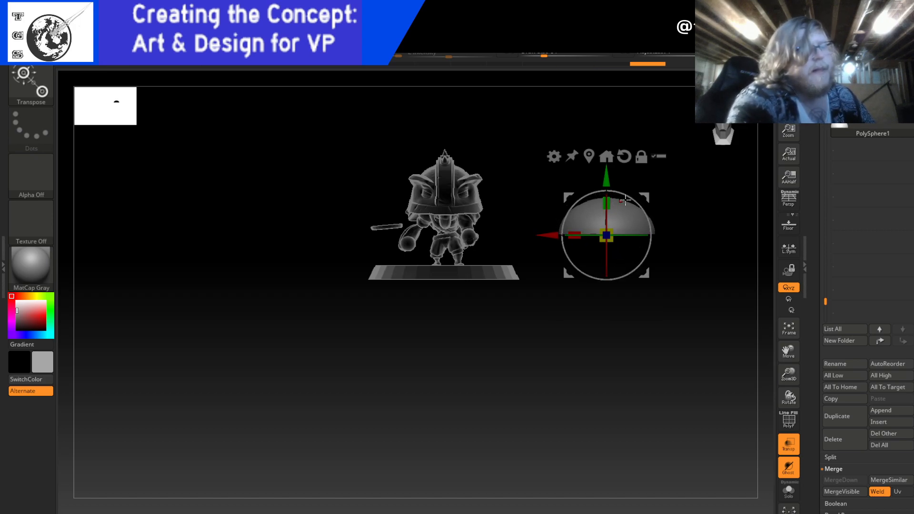
- Reduce the dome's depth in side view and lower its height slightly in front view
{"action": "left_click_drag", "start_coordinate": [683, 210], "coordinate": [664, 258]}
{"action": "left_click", "coordinate": [717, 137]}
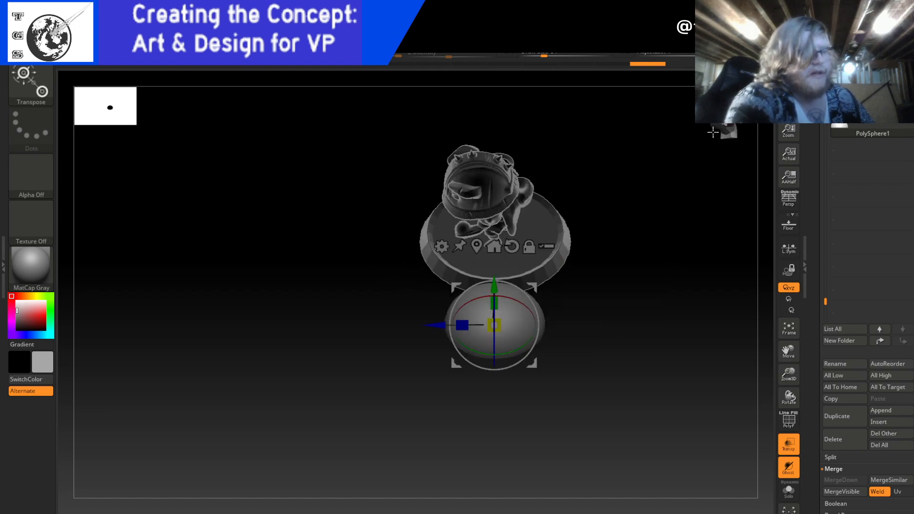
{"action": "left_click", "coordinate": [712, 133]}
{"action": "left_click_drag", "start_coordinate": [461, 194], "coordinate": [478, 196]}
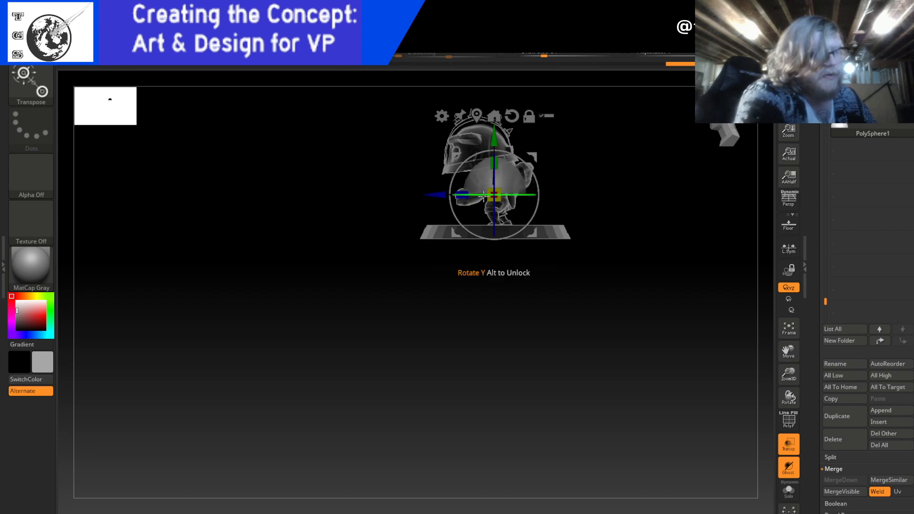
{"action": "left_click_drag", "start_coordinate": [601, 185], "coordinate": [646, 186]}
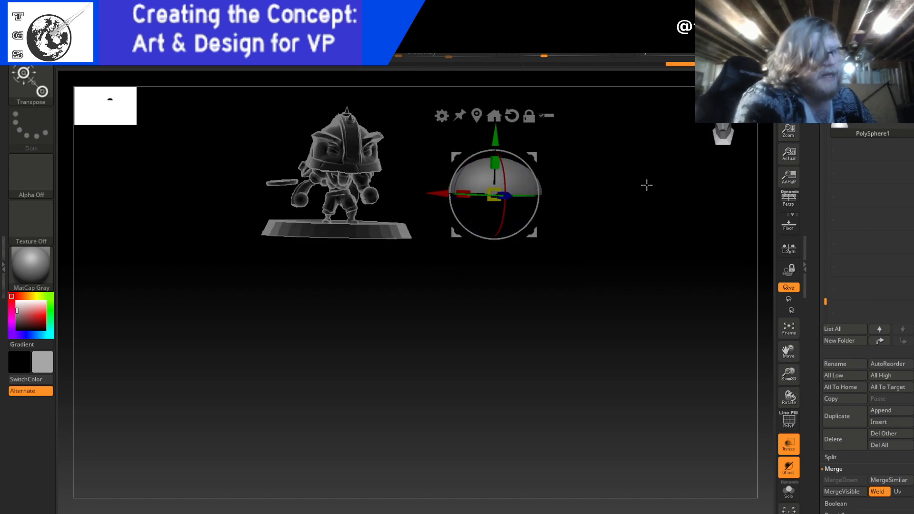
{"action": "left_click", "coordinate": [723, 127]}
{"action": "left_click_drag", "start_coordinate": [504, 158], "coordinate": [503, 165]}
- Examine the dome's size against the character from several angles, ending in a closer back view
{"action": "mouse_move", "coordinate": [608, 163]}
{"action": "left_mouse_down"}
{"action": "mouse_move", "coordinate": [565, 171]}
{"action": "mouse_move", "coordinate": [594, 159]}
{"action": "mouse_move", "coordinate": [567, 150]}
{"action": "mouse_move", "coordinate": [604, 145]}
{"action": "mouse_move", "coordinate": [620, 154]}
{"action": "left_mouse_up"}
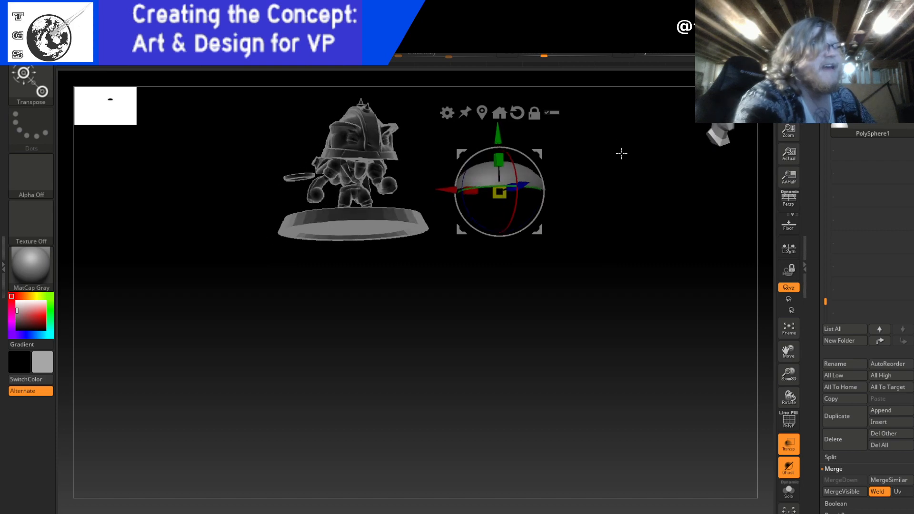
{"action": "left_click", "coordinate": [717, 134]}
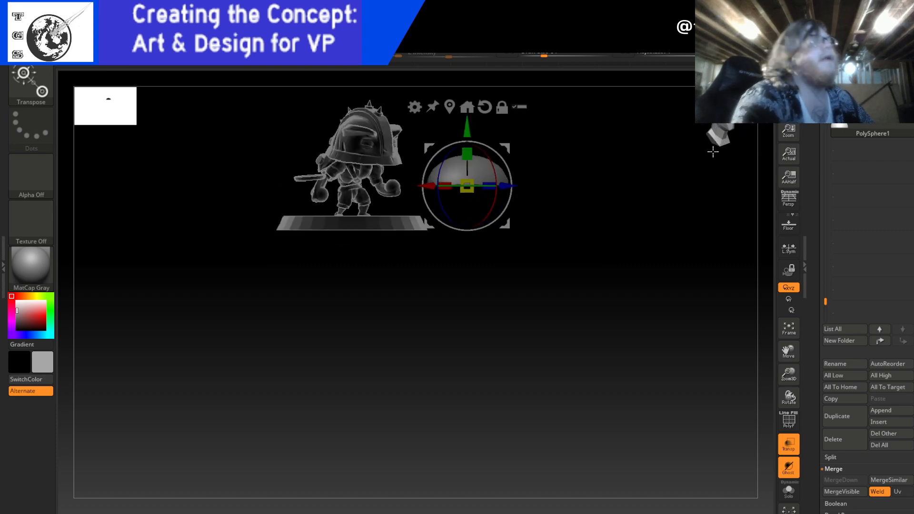
{"action": "left_click", "coordinate": [710, 130]}
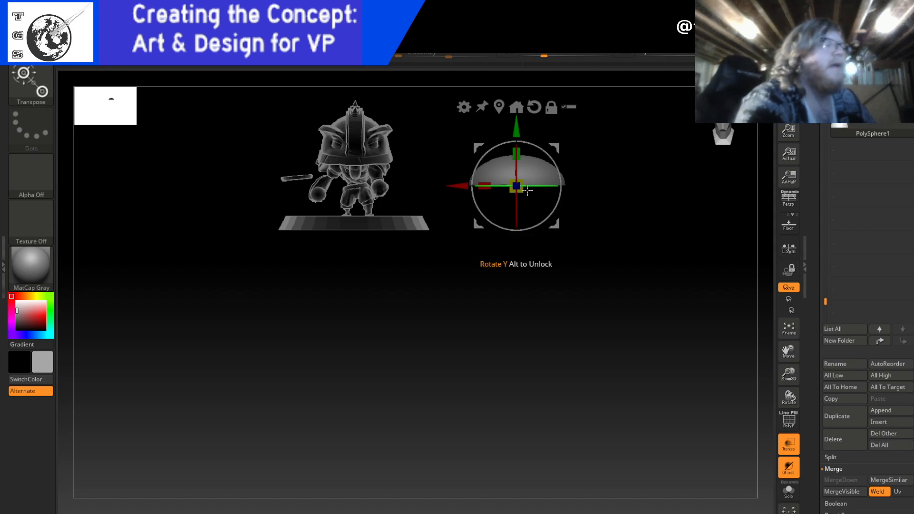
{"action": "left_click_drag", "start_coordinate": [522, 190], "coordinate": [517, 186]}
{"action": "left_click_drag", "start_coordinate": [476, 223], "coordinate": [394, 196]}
{"action": "left_click_drag", "start_coordinate": [583, 188], "coordinate": [742, 200]}
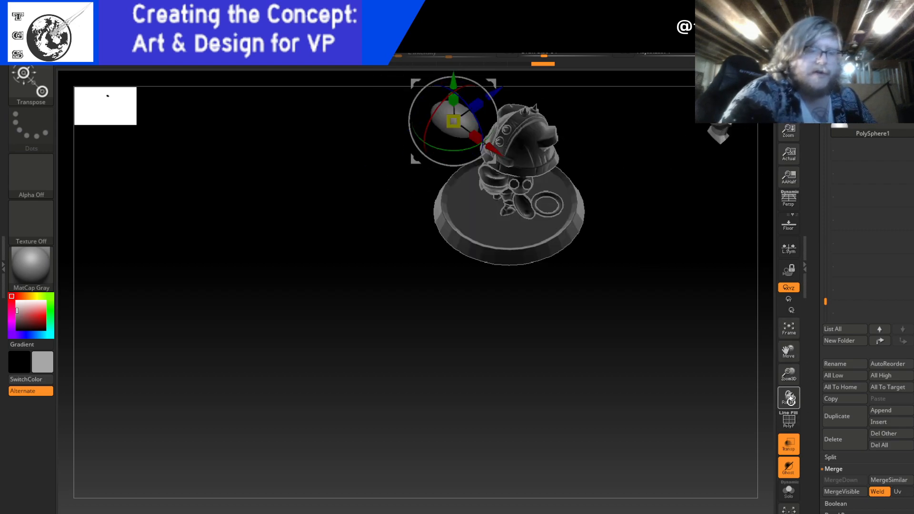
{"action": "left_click_drag", "start_coordinate": [788, 374], "coordinate": [790, 420]}
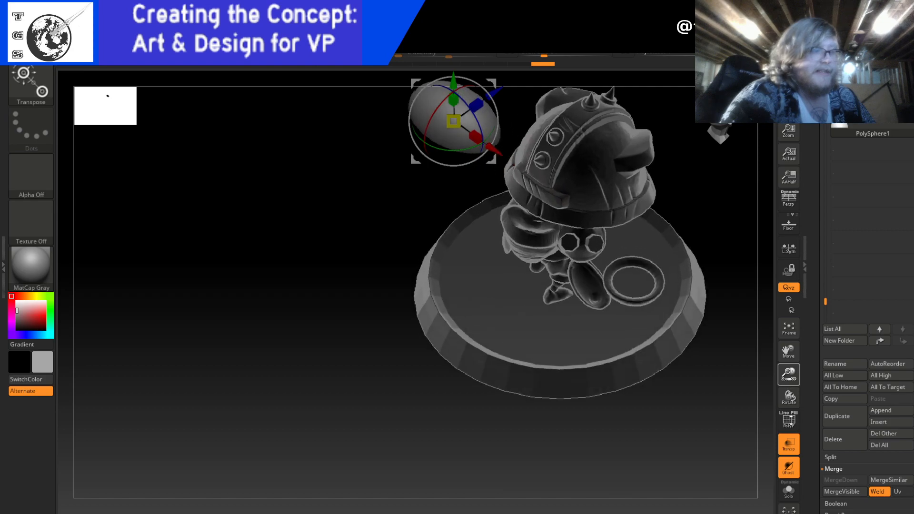
{"action": "left_click_drag", "start_coordinate": [696, 420], "coordinate": [700, 349]}
{"action": "left_click_drag", "start_coordinate": [422, 328], "coordinate": [318, 412], "text": "alt"}
{"action": "left_click_drag", "start_coordinate": [650, 360], "coordinate": [678, 373]}
{"action": "left_click_drag", "start_coordinate": [687, 325], "coordinate": [674, 194], "text": "shift"}
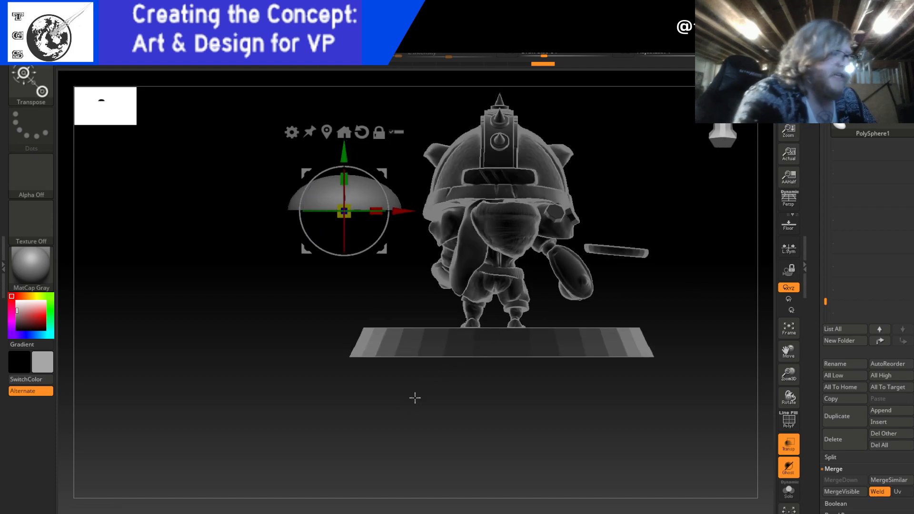
- Shrink the dome's width and height from the back, and its depth and height from the side
{"action": "left_click_drag", "start_coordinate": [380, 211], "coordinate": [370, 210]}
{"action": "left_click_drag", "start_coordinate": [347, 176], "coordinate": [346, 183]}
{"action": "left_click_drag", "start_coordinate": [631, 191], "coordinate": [491, 239]}
{"action": "left_click", "coordinate": [729, 136]}
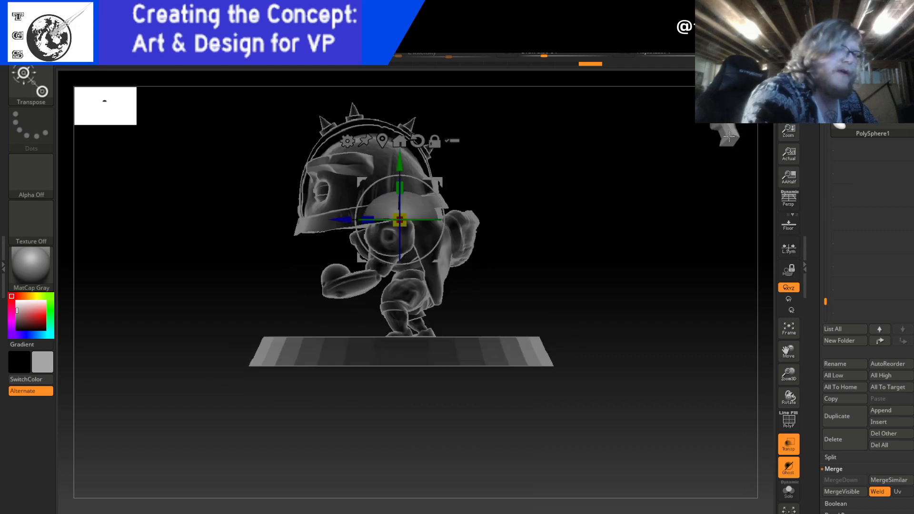
{"action": "left_click_drag", "start_coordinate": [368, 221], "coordinate": [380, 222]}
{"action": "left_click_drag", "start_coordinate": [402, 188], "coordinate": [402, 195]}
- Narrow the dome's width in back view and fine-tune its depth and height in side view
{"action": "left_click_drag", "start_coordinate": [499, 152], "coordinate": [523, 251]}
{"action": "left_click", "coordinate": [717, 128]}
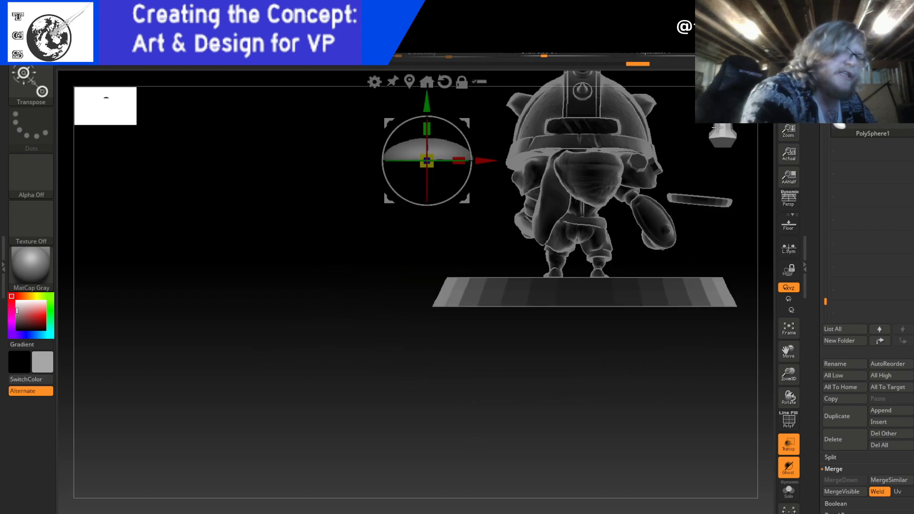
{"action": "left_click_drag", "start_coordinate": [460, 161], "coordinate": [452, 163]}
{"action": "left_click_drag", "start_coordinate": [408, 255], "coordinate": [559, 172]}
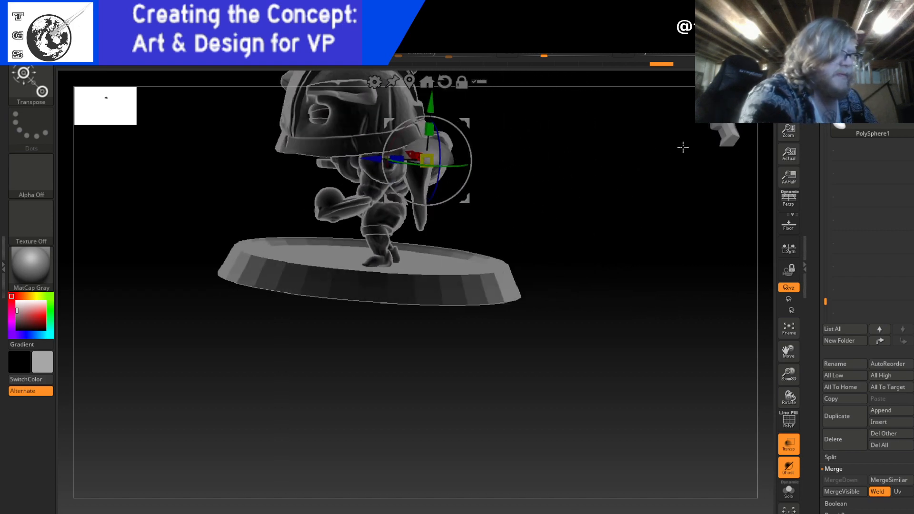
{"action": "left_click", "coordinate": [723, 132]}
{"action": "left_click", "coordinate": [717, 137]}
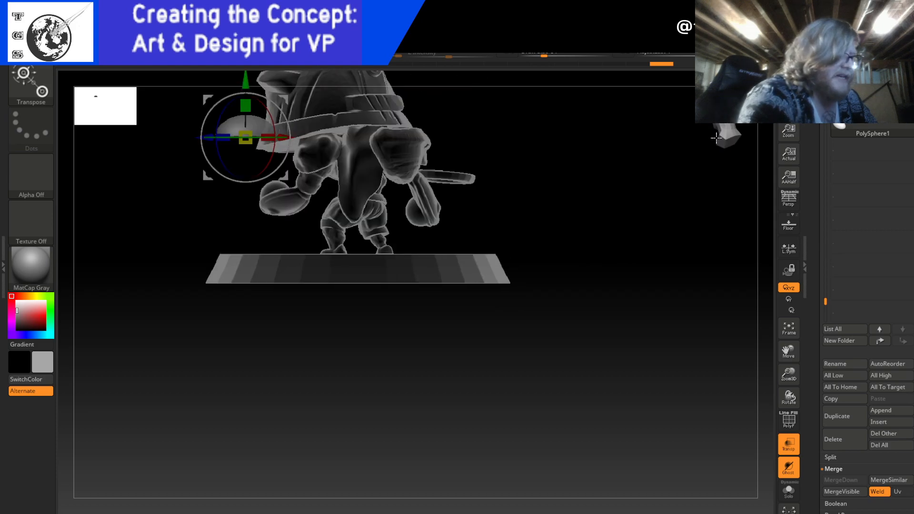
{"action": "left_click", "coordinate": [737, 135]}
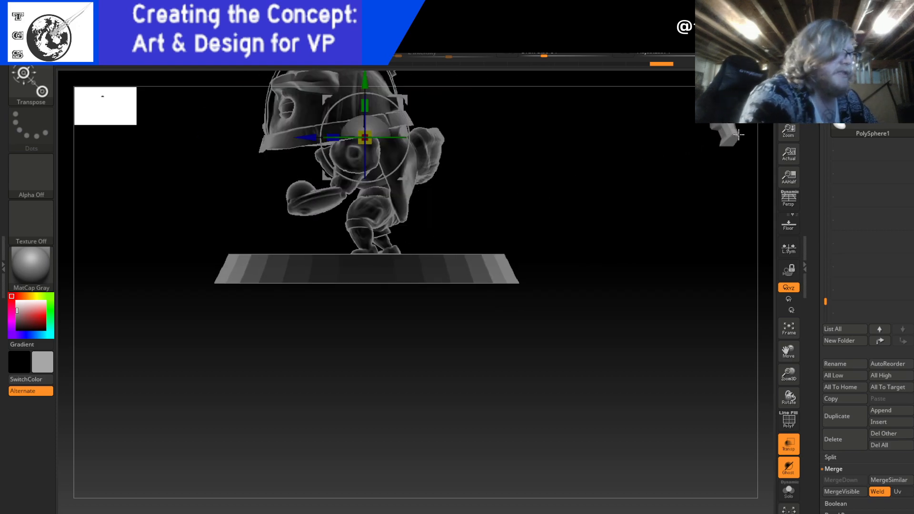
{"action": "left_click_drag", "start_coordinate": [336, 139], "coordinate": [334, 139]}
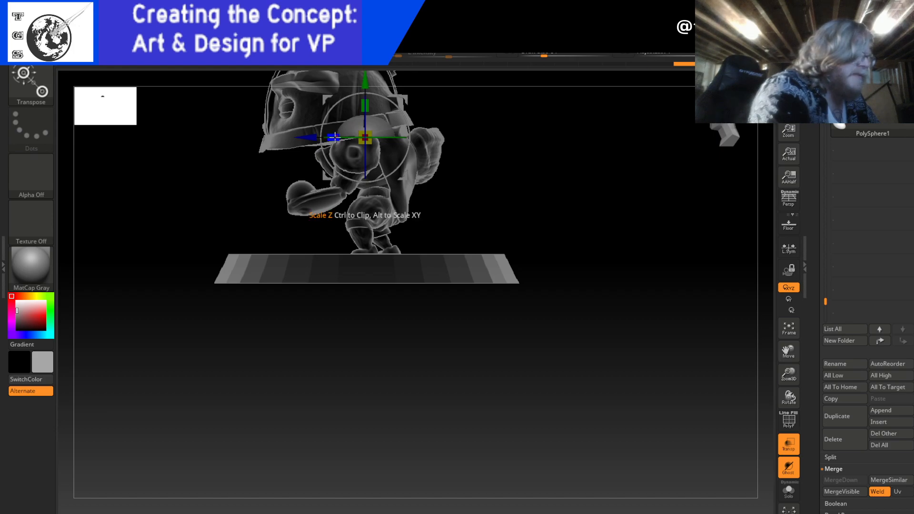
{"action": "left_click_drag", "start_coordinate": [365, 106], "coordinate": [365, 103]}
- Rotate the dome beside the character so its rounded side tilts outward, away from the body
{"action": "left_click_drag", "start_coordinate": [558, 162], "coordinate": [575, 189]}
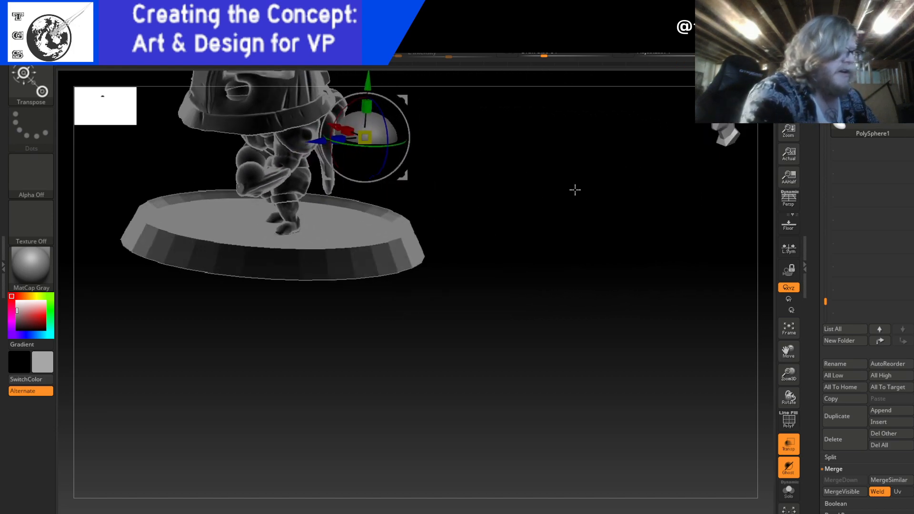
{"action": "left_click", "coordinate": [727, 139]}
{"action": "left_click_drag", "start_coordinate": [661, 168], "coordinate": [605, 192]}
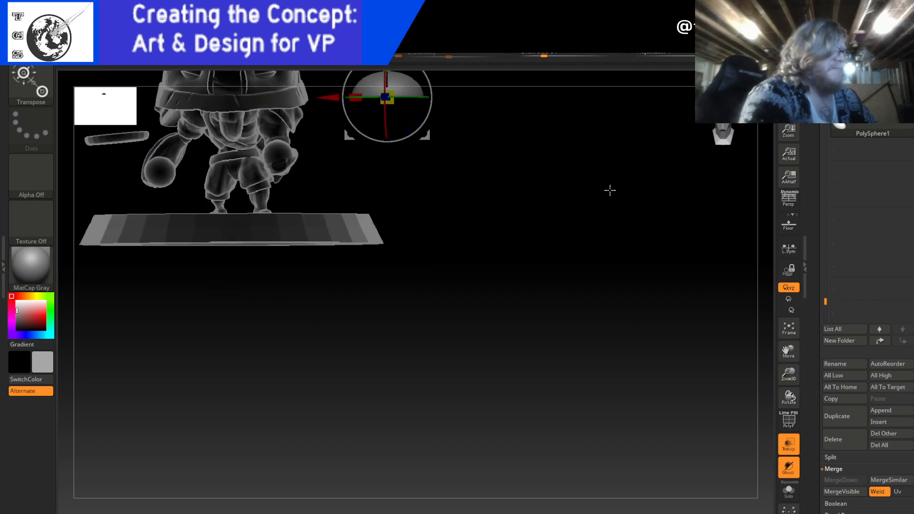
{"action": "left_click", "coordinate": [721, 130]}
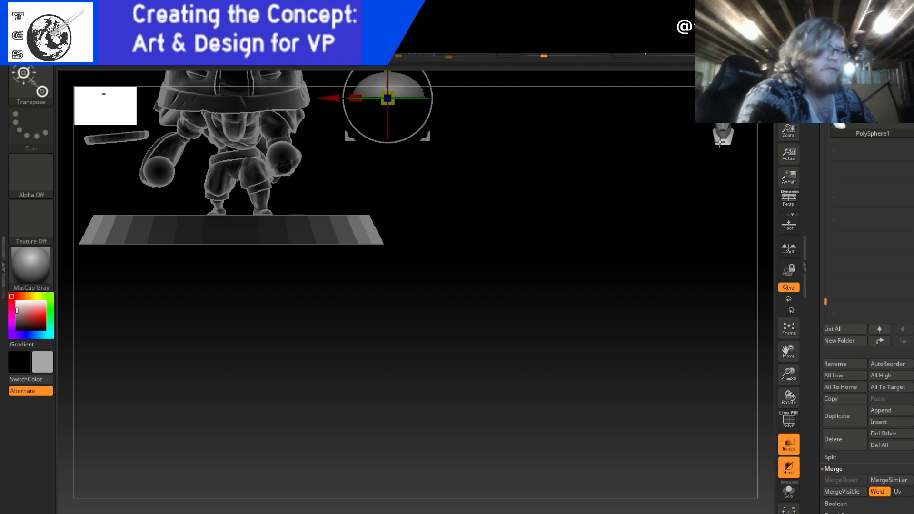
{"action": "left_click_drag", "start_coordinate": [728, 137], "coordinate": [710, 140]}
{"action": "left_click_drag", "start_coordinate": [788, 374], "coordinate": [788, 419]}
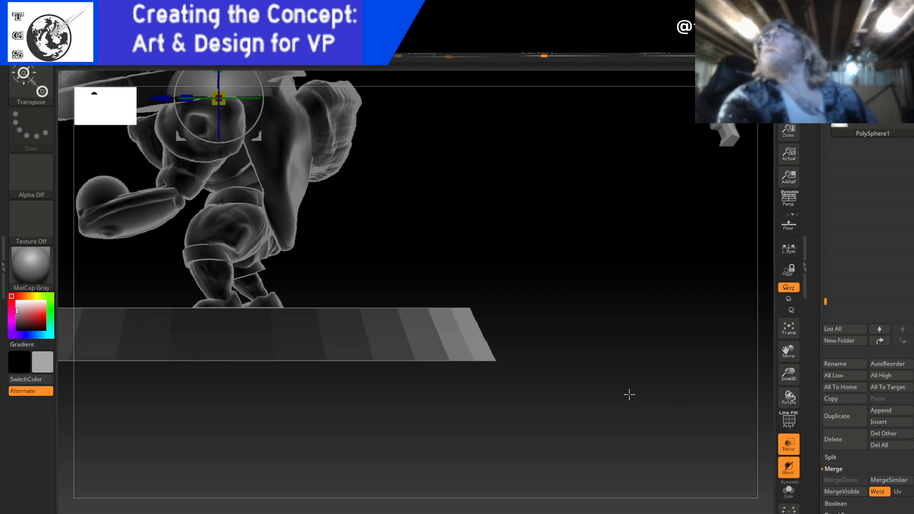
{"action": "left_click_drag", "start_coordinate": [538, 304], "coordinate": [694, 328]}
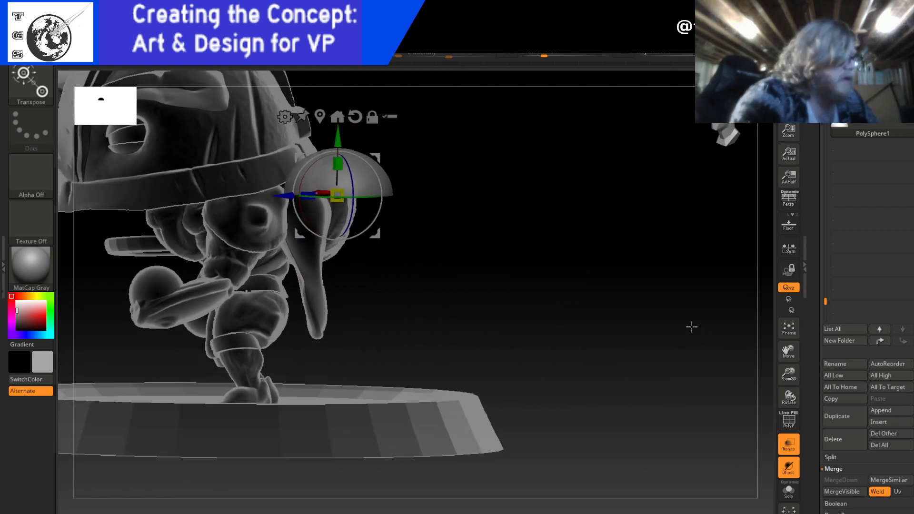
{"action": "left_click_drag", "start_coordinate": [374, 233], "coordinate": [365, 236]}
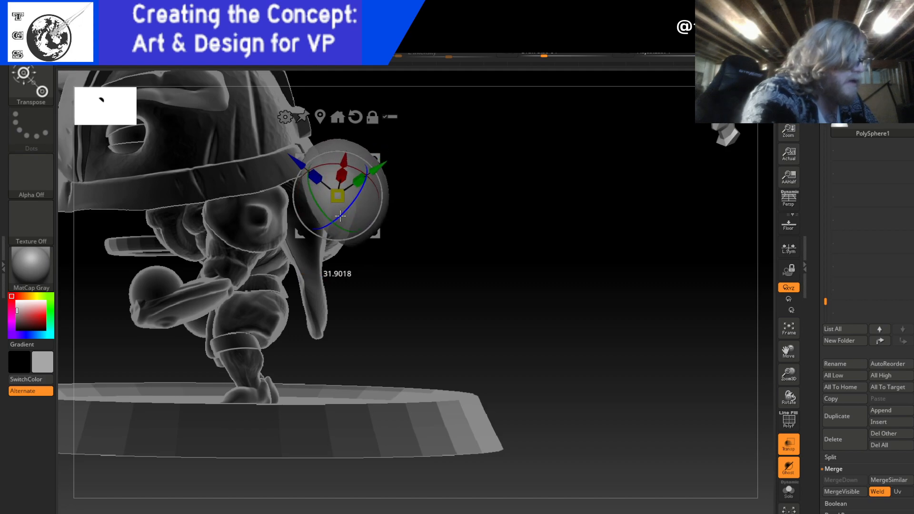
{"action": "mouse_move", "coordinate": [504, 182]}
{"action": "left_mouse_down"}
{"action": "mouse_move", "coordinate": [457, 187]}
{"action": "mouse_move", "coordinate": [493, 178]}
{"action": "left_mouse_up"}
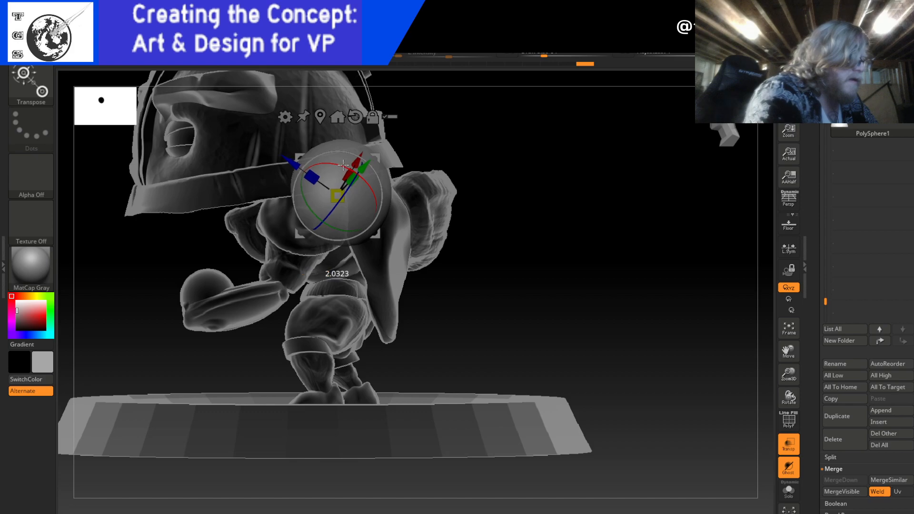
{"action": "left_click_drag", "start_coordinate": [498, 235], "coordinate": [442, 233]}
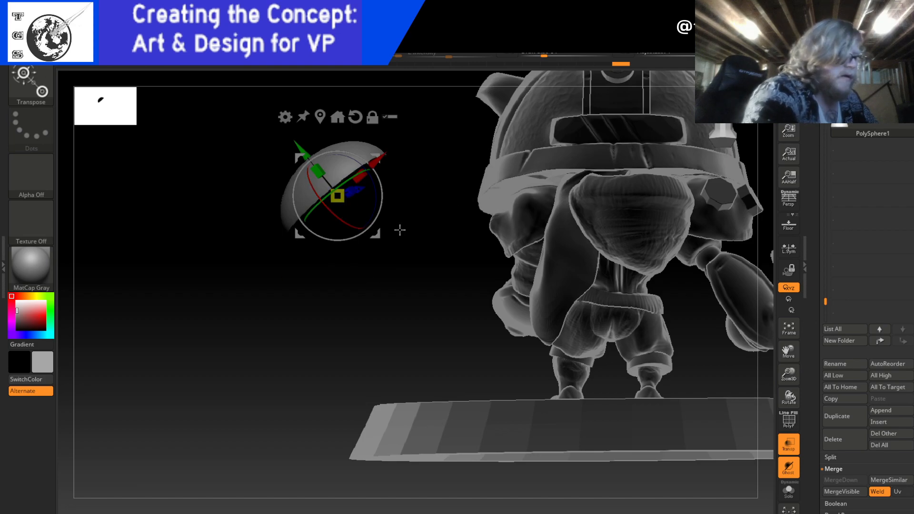
{"action": "left_click_drag", "start_coordinate": [455, 317], "coordinate": [478, 315]}
- Move the tilted dome in towards the character's left shoulder and scale it down slightly along Z
{"action": "left_click_drag", "start_coordinate": [385, 159], "coordinate": [399, 174]}
{"action": "left_click_drag", "start_coordinate": [662, 261], "coordinate": [598, 267]}
{"action": "left_click_drag", "start_coordinate": [394, 181], "coordinate": [566, 173]}
{"action": "left_click_drag", "start_coordinate": [408, 295], "coordinate": [469, 311]}
{"action": "left_click_drag", "start_coordinate": [498, 191], "coordinate": [501, 194]}
{"action": "mouse_move", "coordinate": [637, 196]}
{"action": "left_mouse_down"}
{"action": "mouse_move", "coordinate": [584, 199]}
{"action": "mouse_move", "coordinate": [623, 192]}
{"action": "left_mouse_up"}
{"action": "left_click_drag", "start_coordinate": [495, 192], "coordinate": [501, 195]}
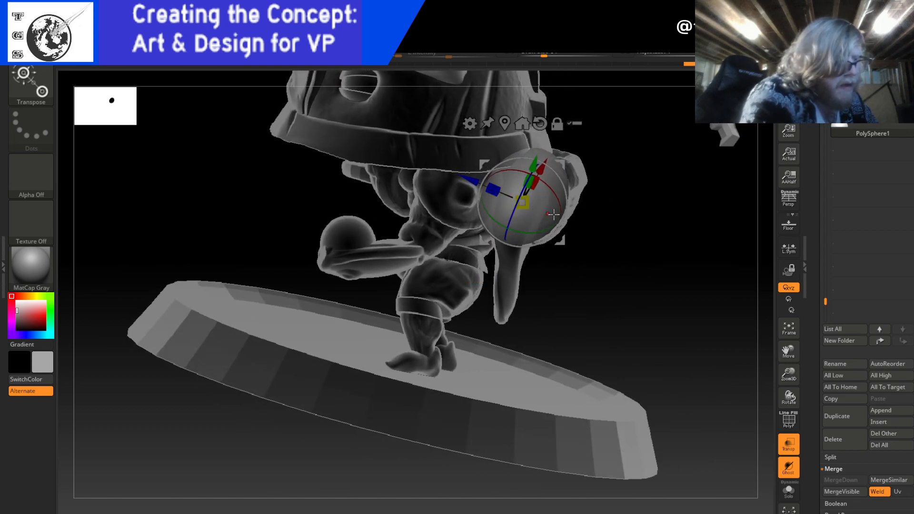
- Try to fit the dome over the character's left shoulder by moving it in and rotating it to follow the shoulder
{"action": "left_click_drag", "start_coordinate": [561, 244], "coordinate": [524, 240]}
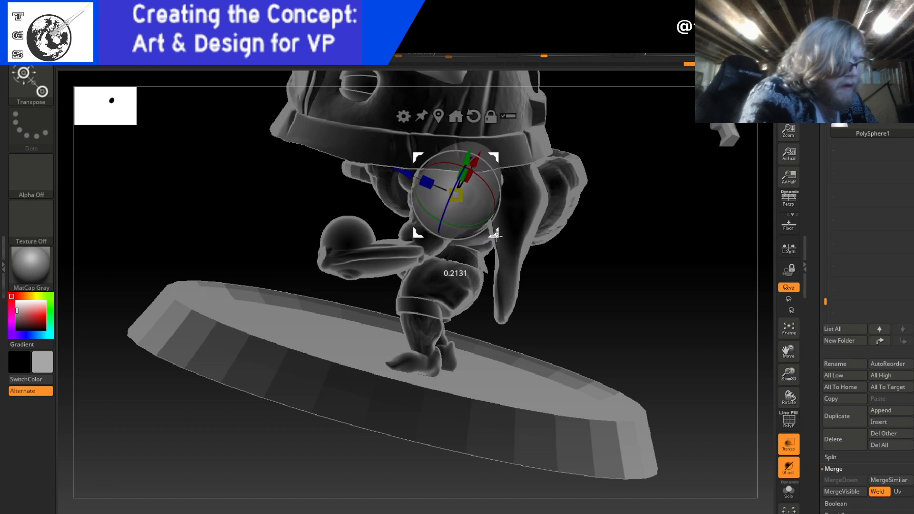
{"action": "left_click_drag", "start_coordinate": [645, 243], "coordinate": [568, 196]}
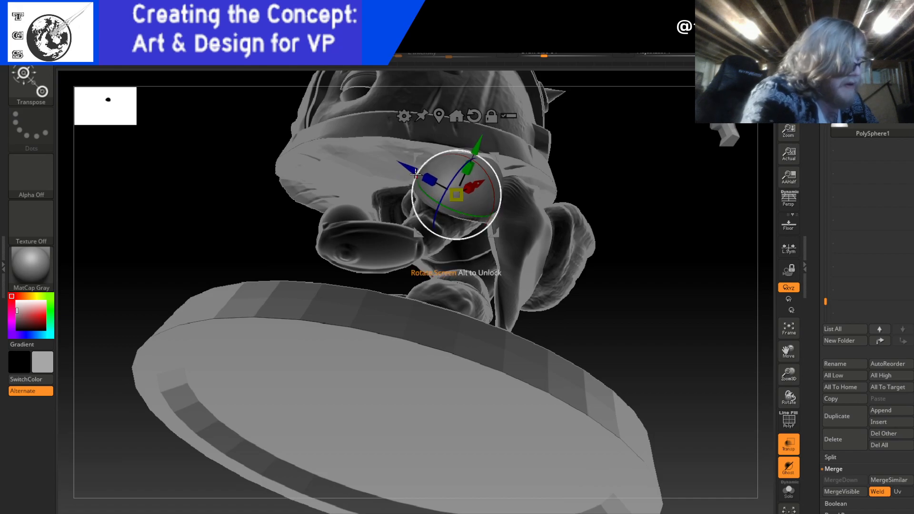
{"action": "left_click_drag", "start_coordinate": [660, 247], "coordinate": [631, 246]}
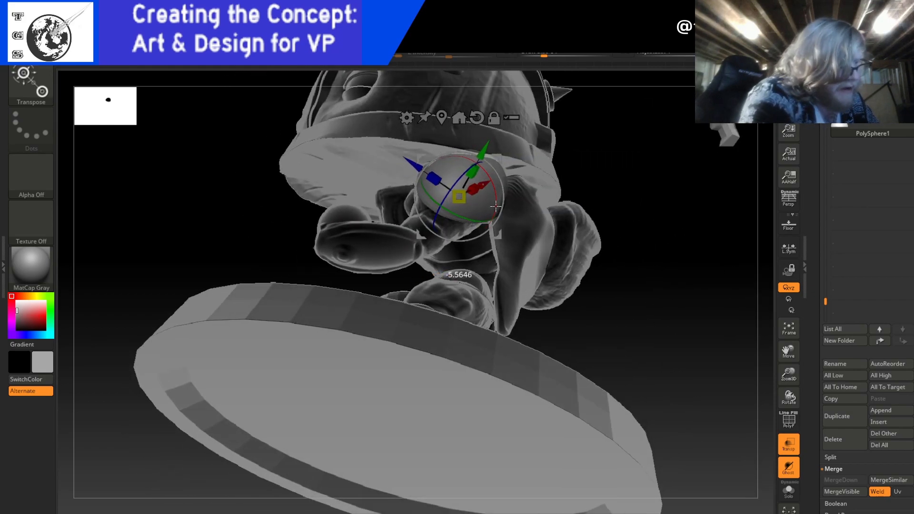
{"action": "left_click_drag", "start_coordinate": [617, 224], "coordinate": [586, 205]}
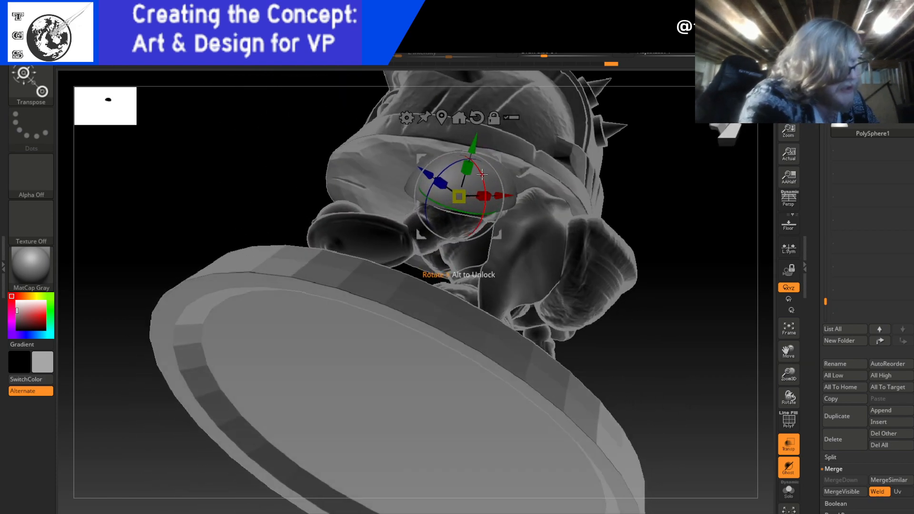
{"action": "left_click_drag", "start_coordinate": [643, 188], "coordinate": [651, 237]}
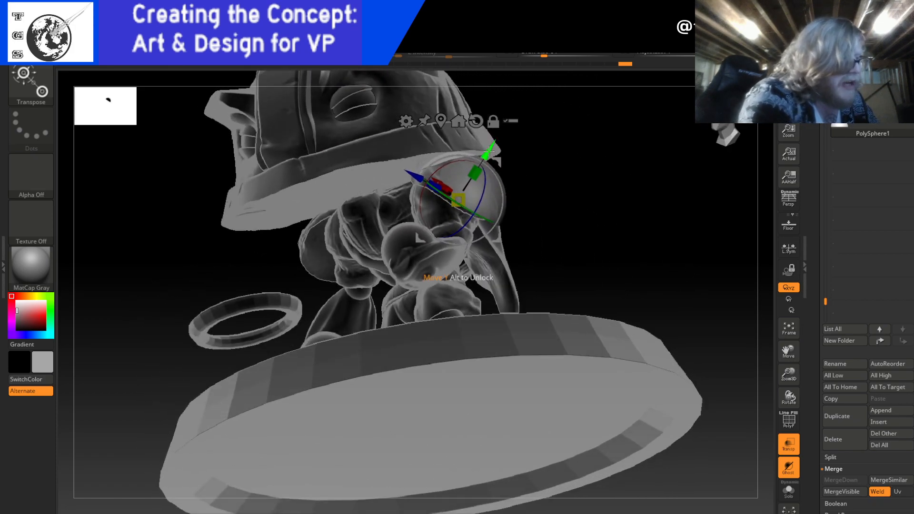
{"action": "mouse_move", "coordinate": [582, 207]}
{"action": "left_mouse_down"}
{"action": "mouse_move", "coordinate": [595, 229]}
{"action": "mouse_move", "coordinate": [575, 211]}
{"action": "left_mouse_up"}
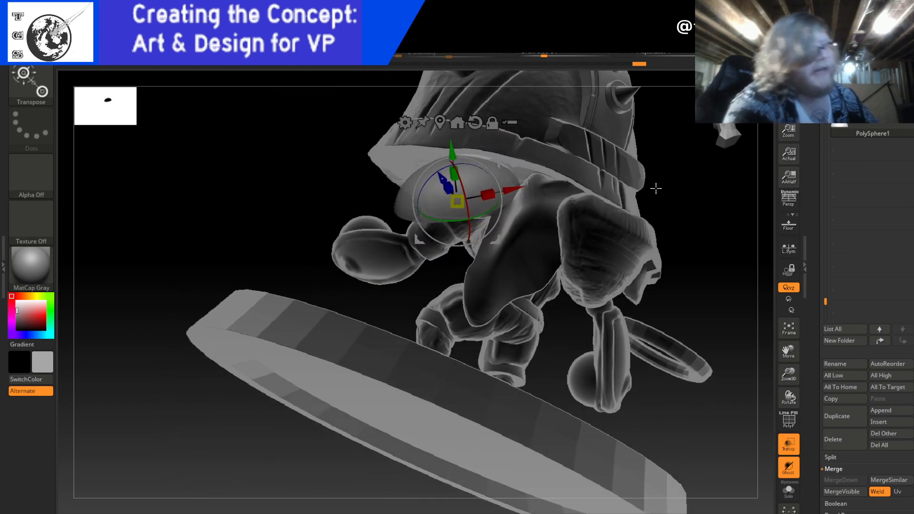
{"action": "left_click_drag", "start_coordinate": [653, 189], "coordinate": [596, 280]}
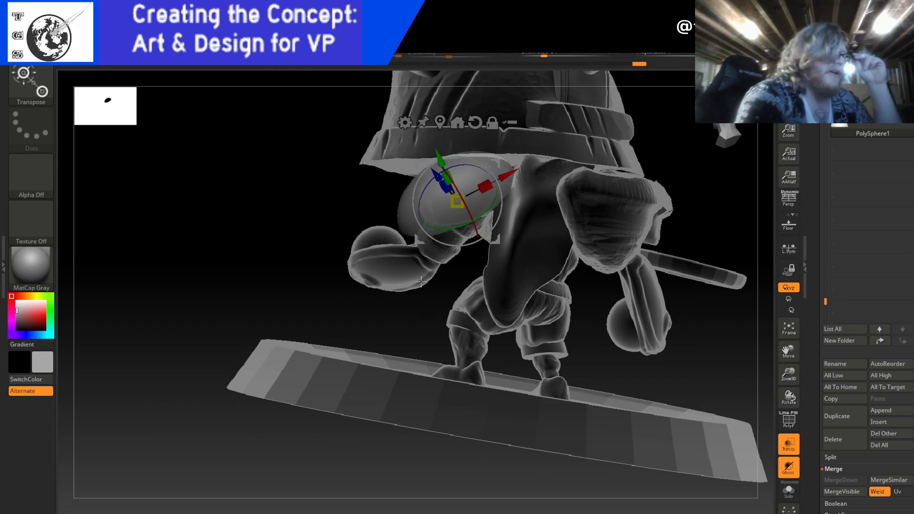
{"action": "left_click_drag", "start_coordinate": [276, 297], "coordinate": [394, 311]}
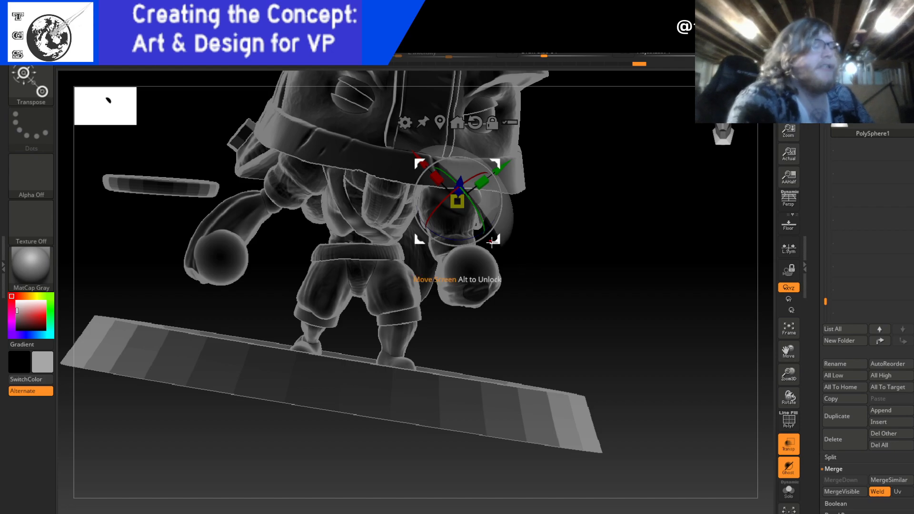
- Undo the last adjustment and move the dome off the left shoulder to the empty space beside the character
{"action": "left_click_drag", "start_coordinate": [502, 239], "coordinate": [619, 250]}
{"action": "key", "text": "ctrl+z"}
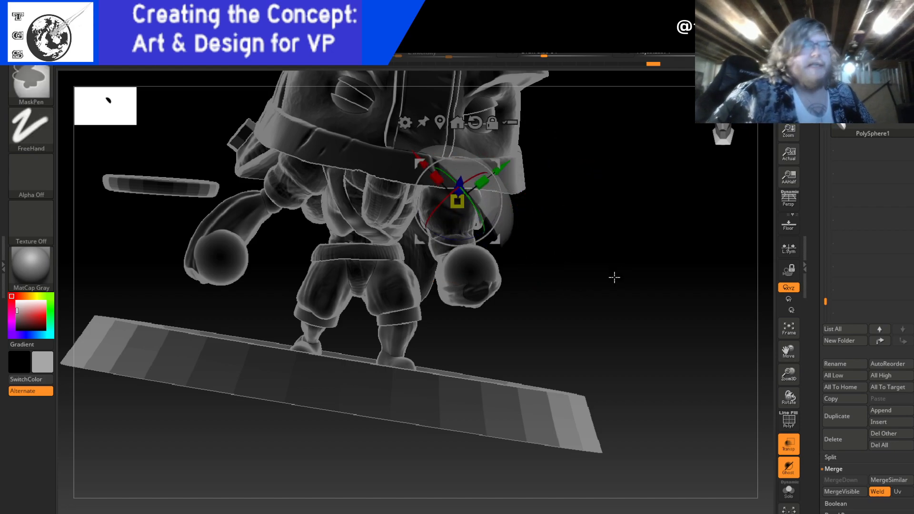
{"action": "left_click_drag", "start_coordinate": [493, 208], "coordinate": [690, 237]}
{"action": "mouse_move", "coordinate": [650, 339]}
{"action": "left_mouse_down"}
{"action": "mouse_move", "coordinate": [566, 333]}
{"action": "mouse_move", "coordinate": [638, 329]}
{"action": "left_mouse_up"}
{"action": "left_click_drag", "start_coordinate": [666, 216], "coordinate": [684, 227]}
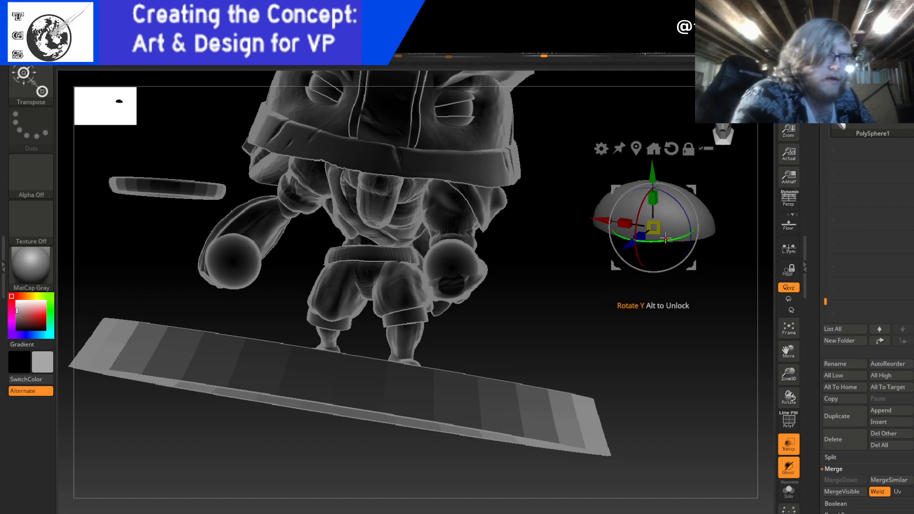
- Rotate the dome on its individual axes until its rounded side faces up and its base is roughly level
{"action": "left_click_drag", "start_coordinate": [639, 209], "coordinate": [644, 199]}
{"action": "left_click_drag", "start_coordinate": [668, 235], "coordinate": [681, 228]}
{"action": "left_click_drag", "start_coordinate": [672, 193], "coordinate": [672, 192]}
{"action": "mouse_move", "coordinate": [671, 232]}
{"action": "left_mouse_down"}
{"action": "mouse_move", "coordinate": [656, 247]}
{"action": "mouse_move", "coordinate": [674, 234]}
{"action": "left_mouse_up"}
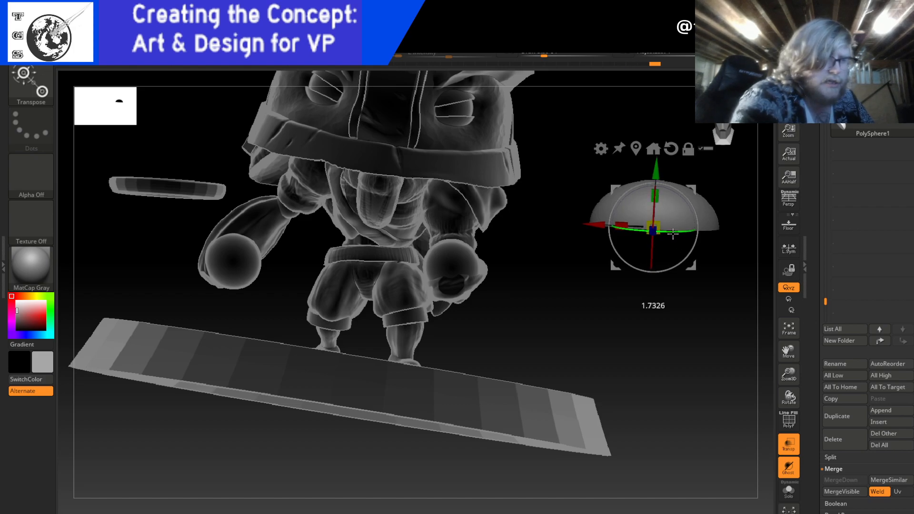
{"action": "left_click_drag", "start_coordinate": [674, 234], "coordinate": [674, 235]}
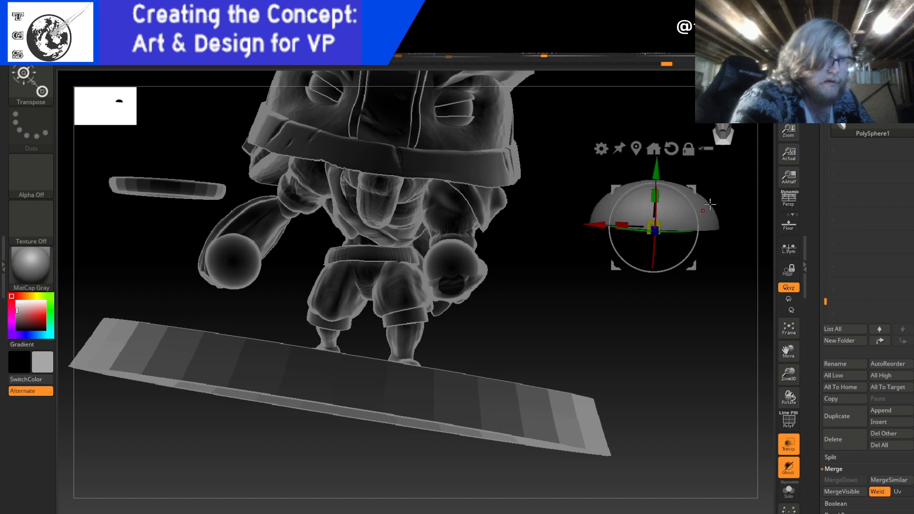
- Straighten the dome in front view with small rotations so its base edge lies horizontal
{"action": "left_click_drag", "start_coordinate": [705, 177], "coordinate": [649, 177], "text": "shift"}
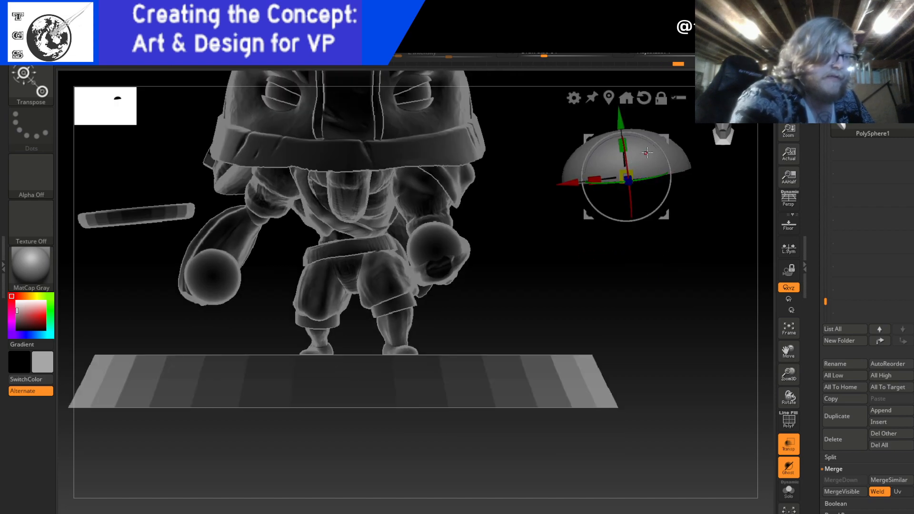
{"action": "left_click_drag", "start_coordinate": [727, 180], "coordinate": [701, 190]}
{"action": "left_click_drag", "start_coordinate": [650, 170], "coordinate": [726, 195]}
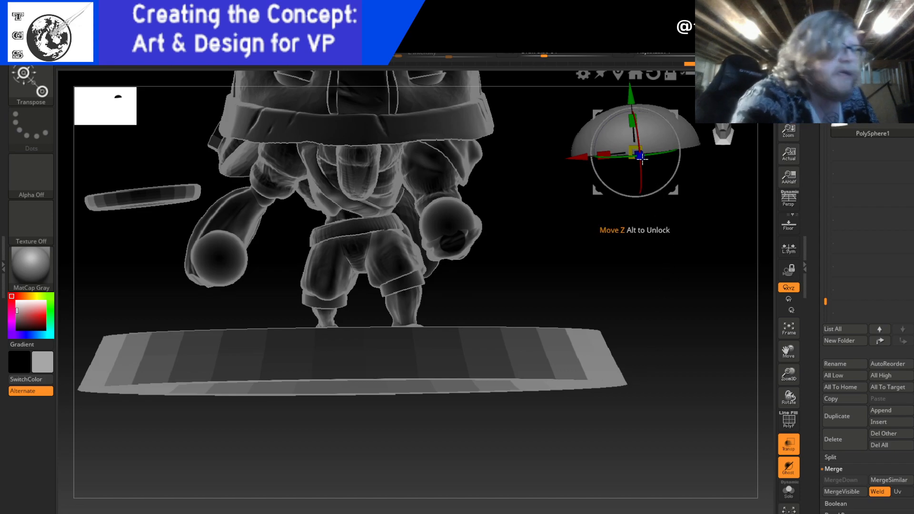
{"action": "left_click_drag", "start_coordinate": [641, 172], "coordinate": [655, 153]}
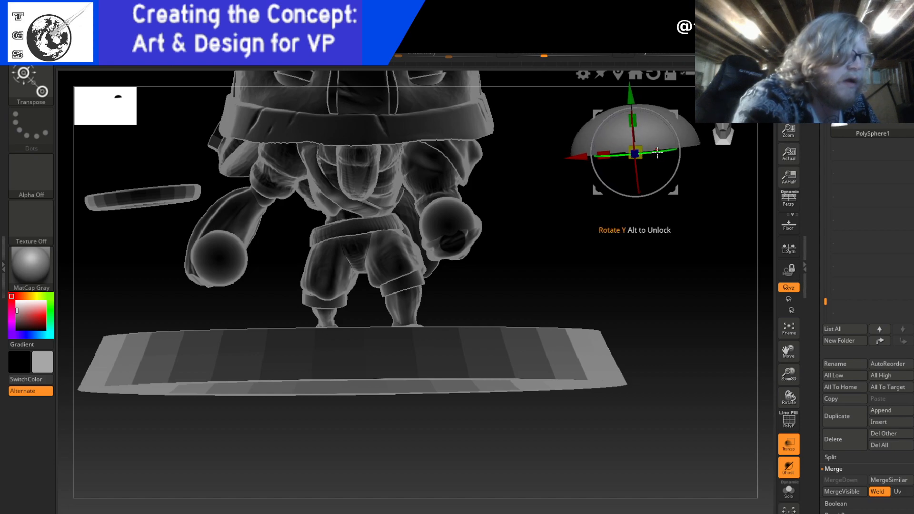
{"action": "left_click_drag", "start_coordinate": [668, 121], "coordinate": [668, 155]}
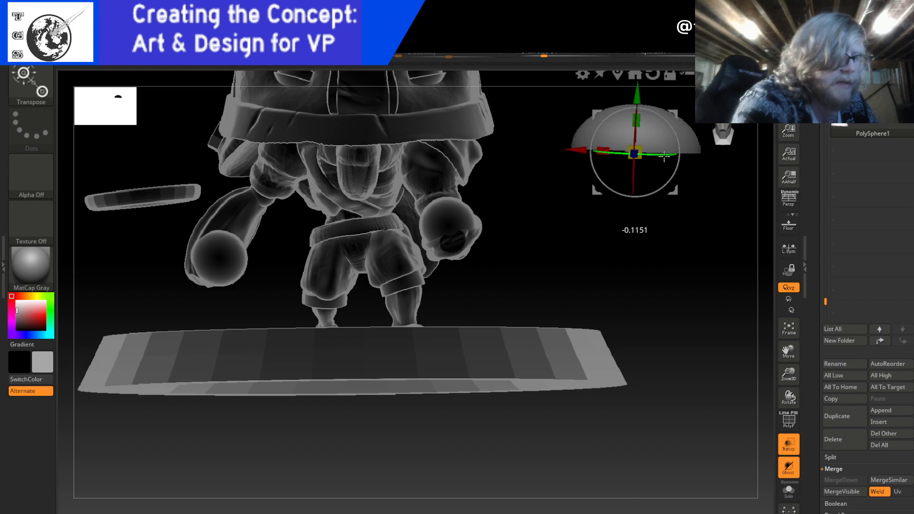
{"action": "left_click_drag", "start_coordinate": [663, 156], "coordinate": [664, 156]}
- Level the dome's base in side view and recheck its alignment from the front
{"action": "mouse_move", "coordinate": [718, 168]}
{"action": "left_mouse_down"}
{"action": "mouse_move", "coordinate": [685, 179]}
{"action": "mouse_move", "coordinate": [706, 180]}
{"action": "left_mouse_up"}
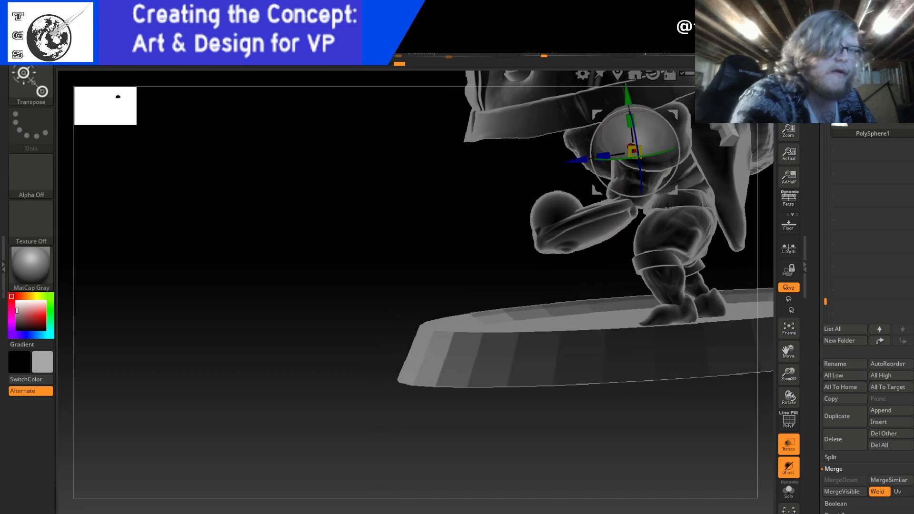
{"action": "left_click_drag", "start_coordinate": [731, 145], "coordinate": [727, 129], "text": "shift"}
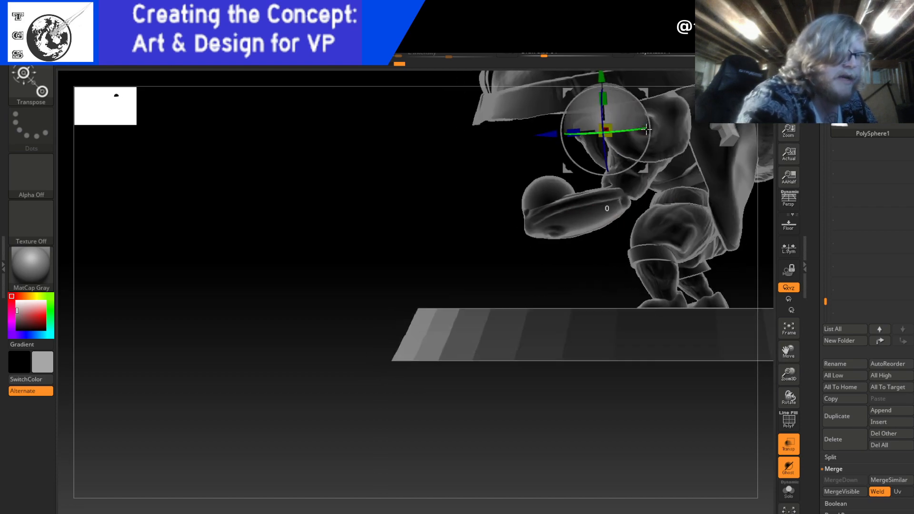
{"action": "left_click_drag", "start_coordinate": [644, 130], "coordinate": [639, 131]}
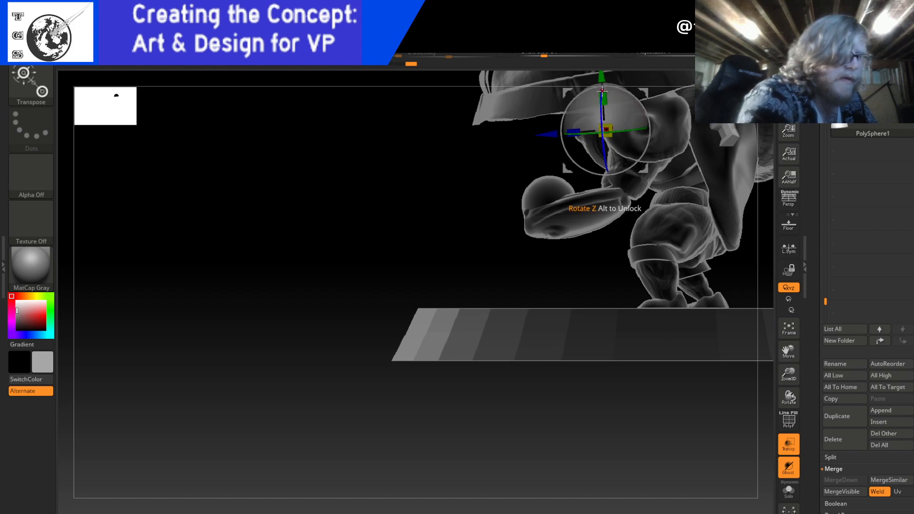
{"action": "left_click_drag", "start_coordinate": [604, 91], "coordinate": [604, 91]}
{"action": "left_click_drag", "start_coordinate": [666, 172], "coordinate": [623, 178]}
{"action": "left_click_drag", "start_coordinate": [627, 126], "coordinate": [647, 123]}
{"action": "left_click_drag", "start_coordinate": [666, 187], "coordinate": [724, 221]}
{"action": "left_click_drag", "start_coordinate": [726, 134], "coordinate": [715, 254]}
{"action": "left_click", "coordinate": [725, 134]}
{"action": "left_click_drag", "start_coordinate": [708, 204], "coordinate": [638, 198]}
{"action": "mouse_move", "coordinate": [702, 187]}
{"action": "left_mouse_down"}
{"action": "mouse_move", "coordinate": [736, 181]}
{"action": "mouse_move", "coordinate": [727, 165]}
{"action": "mouse_move", "coordinate": [714, 180]}
{"action": "left_mouse_up"}
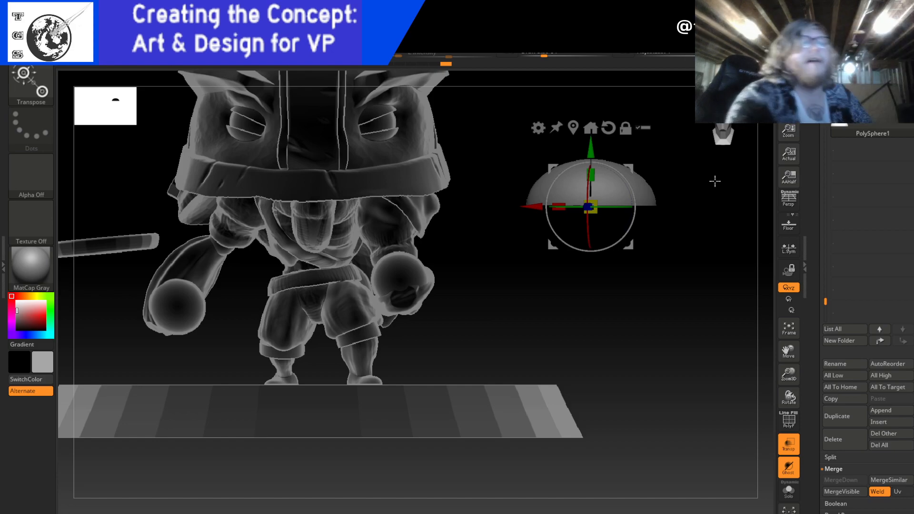
- Select the thin ring subtool on the character's other side and move it along X, Z and Y to sit beneath the dome
{"action": "key", "text": "Up"}
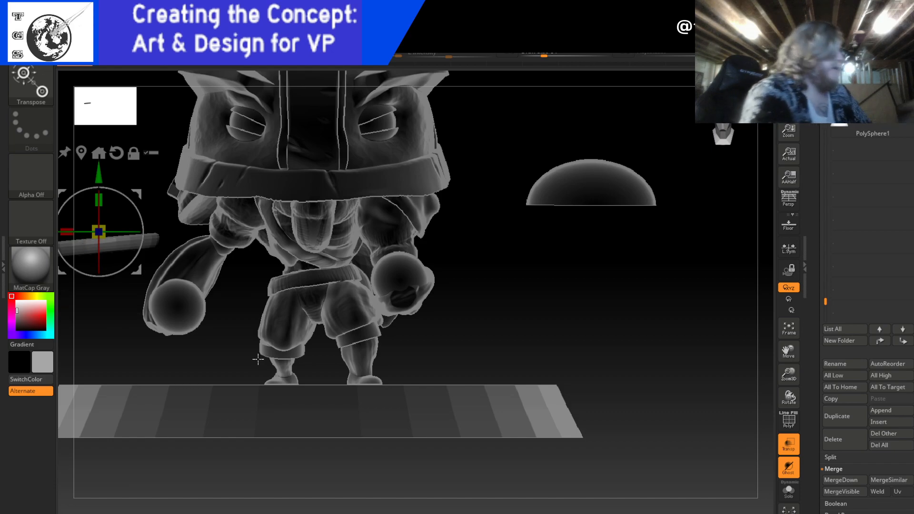
{"action": "left_click_drag", "start_coordinate": [221, 356], "coordinate": [290, 358], "text": "alt"}
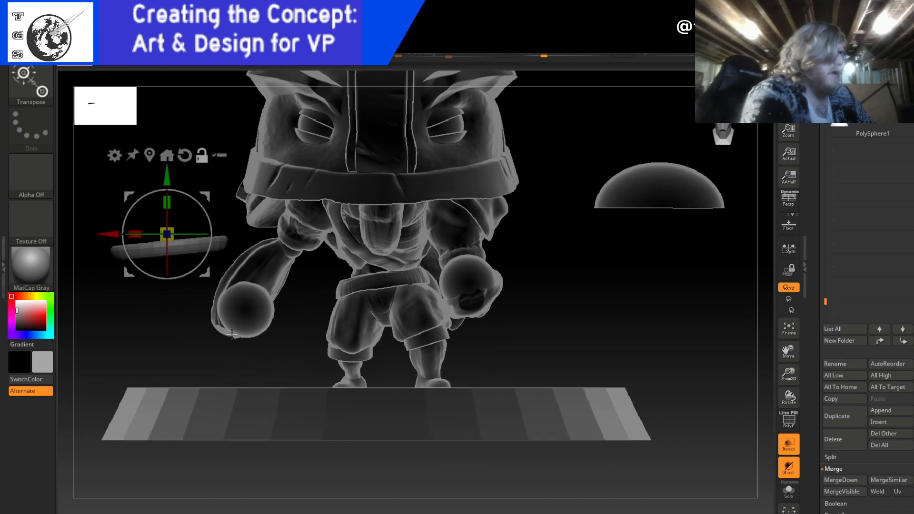
{"action": "left_click_drag", "start_coordinate": [118, 238], "coordinate": [590, 244]}
{"action": "left_click_drag", "start_coordinate": [716, 224], "coordinate": [609, 224]}
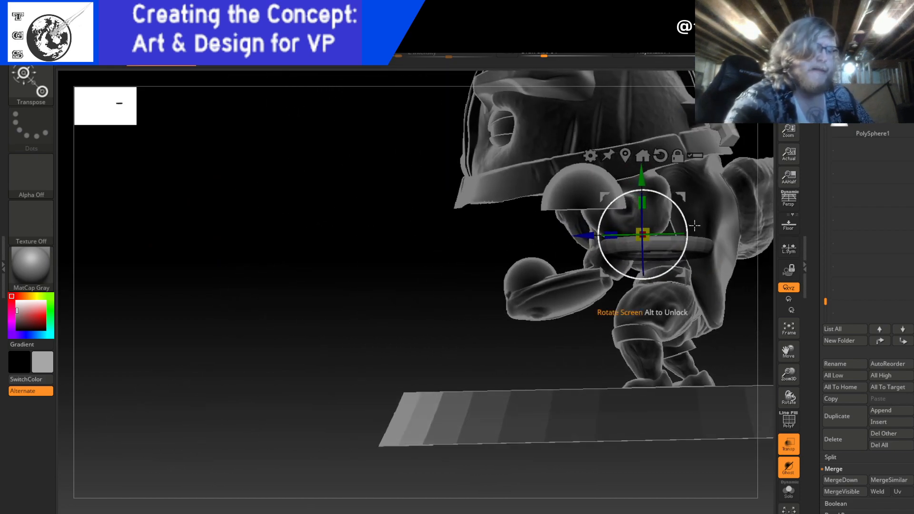
{"action": "left_click", "coordinate": [728, 127]}
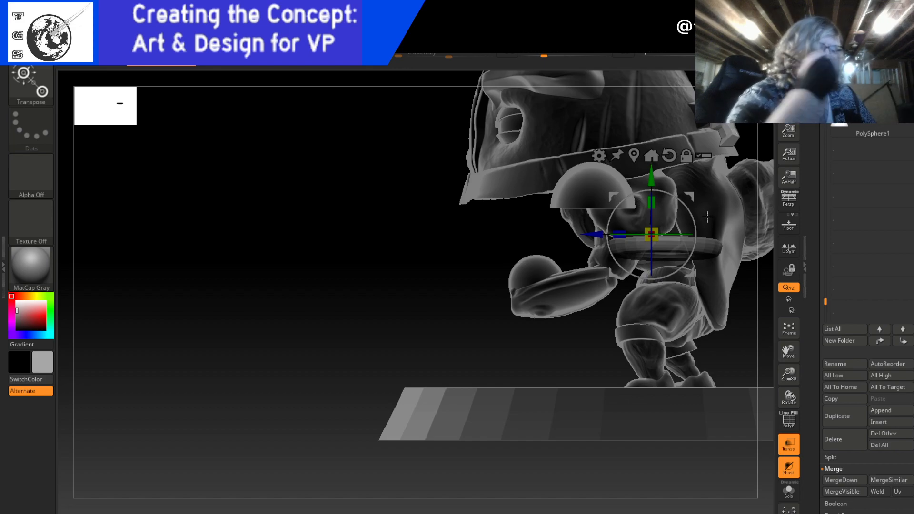
{"action": "mouse_move", "coordinate": [594, 234]}
{"action": "left_mouse_down"}
{"action": "mouse_move", "coordinate": [519, 255]}
{"action": "mouse_move", "coordinate": [522, 234]}
{"action": "left_mouse_up"}
{"action": "left_click_drag", "start_coordinate": [576, 178], "coordinate": [577, 149]}
{"action": "left_click_drag", "start_coordinate": [479, 326], "coordinate": [674, 255]}
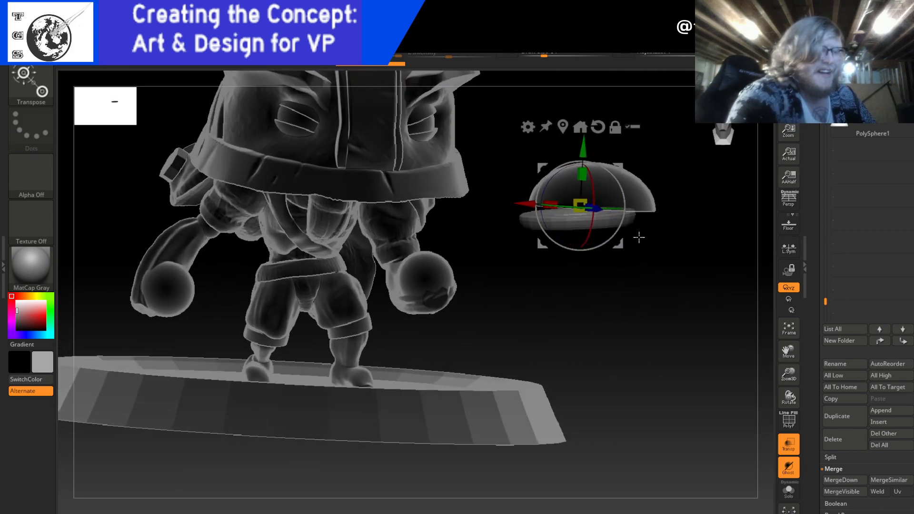
- Tilt the ring slightly, widen it along X to span the dome, and raise it against the dome's base
{"action": "left_click_drag", "start_coordinate": [621, 226], "coordinate": [620, 231]}
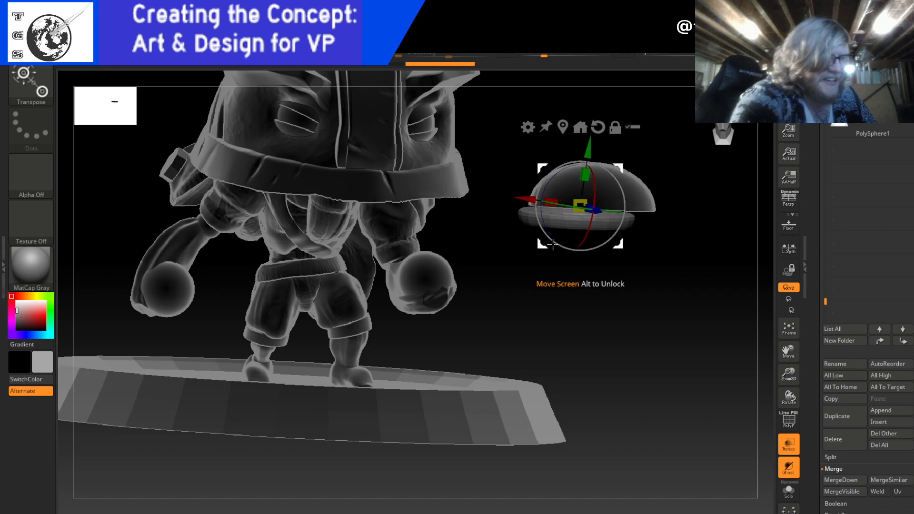
{"action": "left_click_drag", "start_coordinate": [525, 204], "coordinate": [568, 205]}
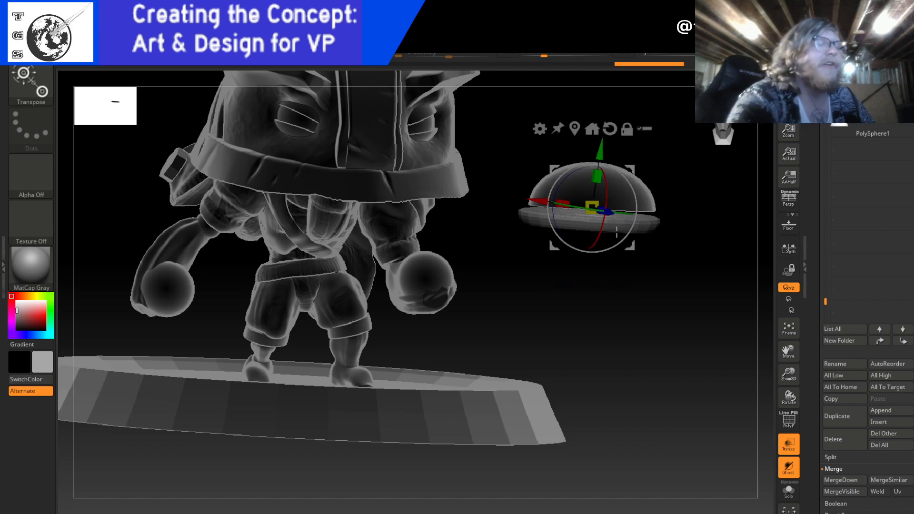
{"action": "left_click_drag", "start_coordinate": [600, 155], "coordinate": [601, 150]}
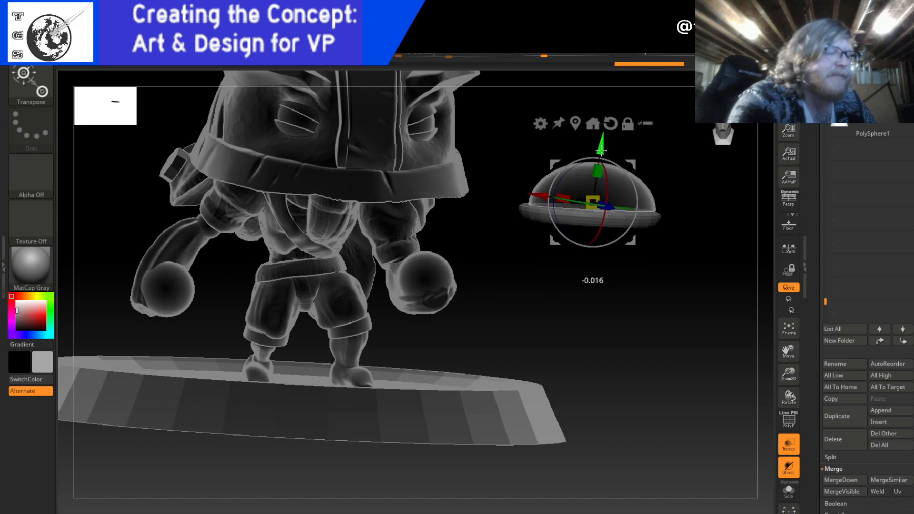
- Shift the ring slightly along Z in side view to centre it under the dome
{"action": "left_click_drag", "start_coordinate": [697, 251], "coordinate": [657, 234]}
{"action": "left_click", "coordinate": [728, 123]}
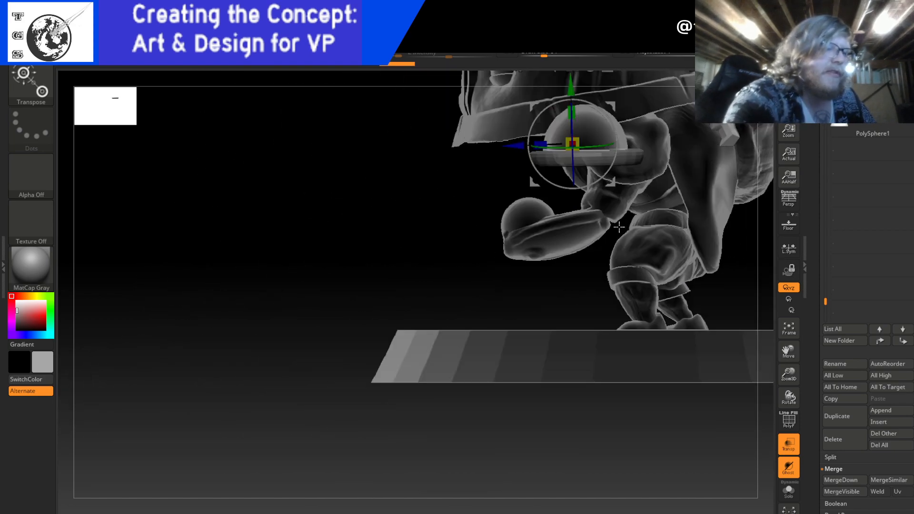
{"action": "left_click_drag", "start_coordinate": [541, 144], "coordinate": [547, 145]}
{"action": "left_click_drag", "start_coordinate": [578, 273], "coordinate": [603, 277]}
{"action": "left_click_drag", "start_coordinate": [730, 128], "coordinate": [590, 133]}
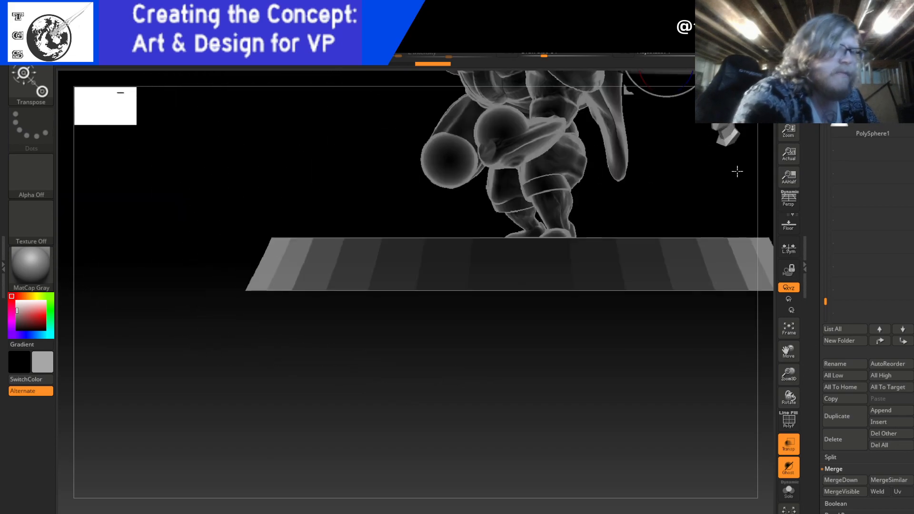
- Raise the ring slightly along Y in side view so it overlaps the dome's lower edge as a rim
{"action": "left_click_drag", "start_coordinate": [712, 179], "coordinate": [573, 279], "text": "alt"}
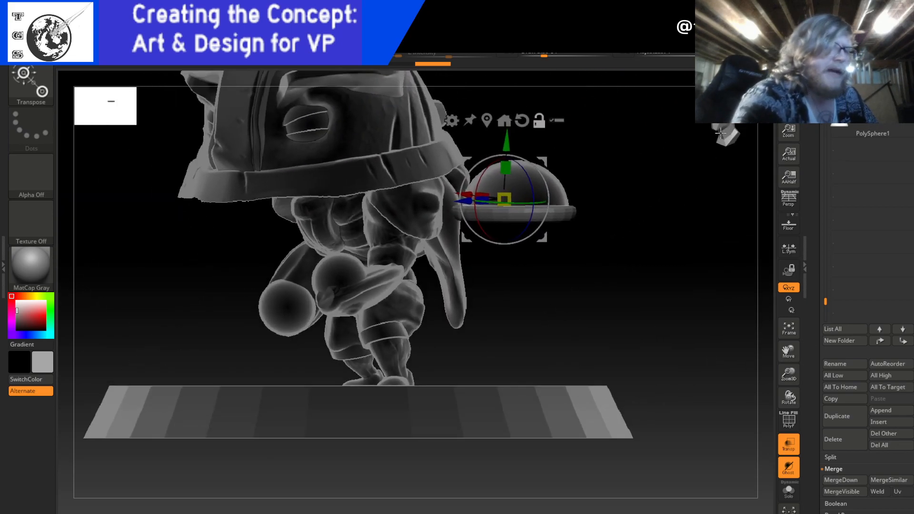
{"action": "left_click_drag", "start_coordinate": [722, 131], "coordinate": [716, 132]}
{"action": "left_click_drag", "start_coordinate": [269, 144], "coordinate": [268, 140]}
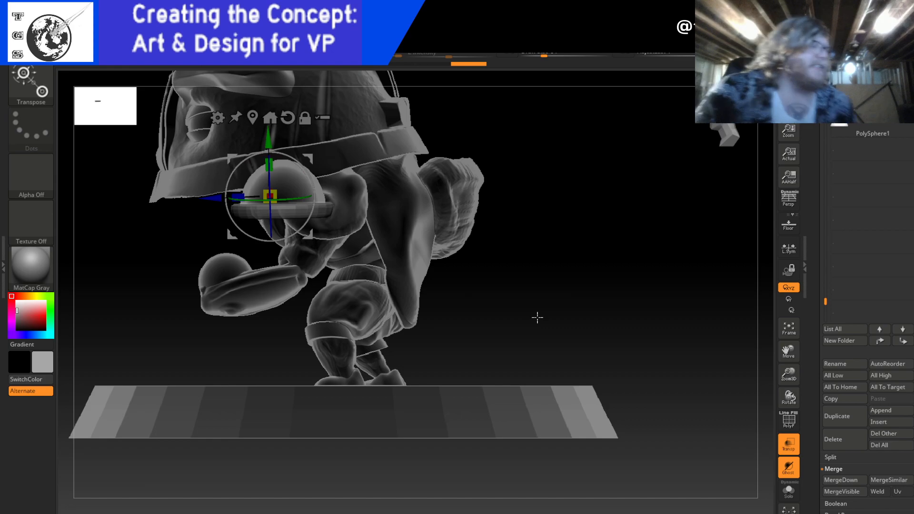
{"action": "left_click_drag", "start_coordinate": [536, 317], "coordinate": [733, 133]}
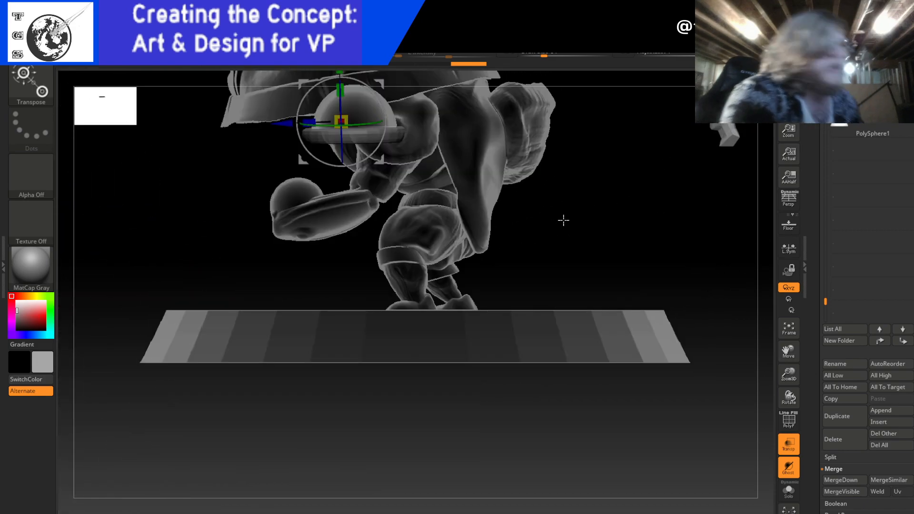
{"action": "left_click_drag", "start_coordinate": [565, 210], "coordinate": [562, 252], "text": "alt"}
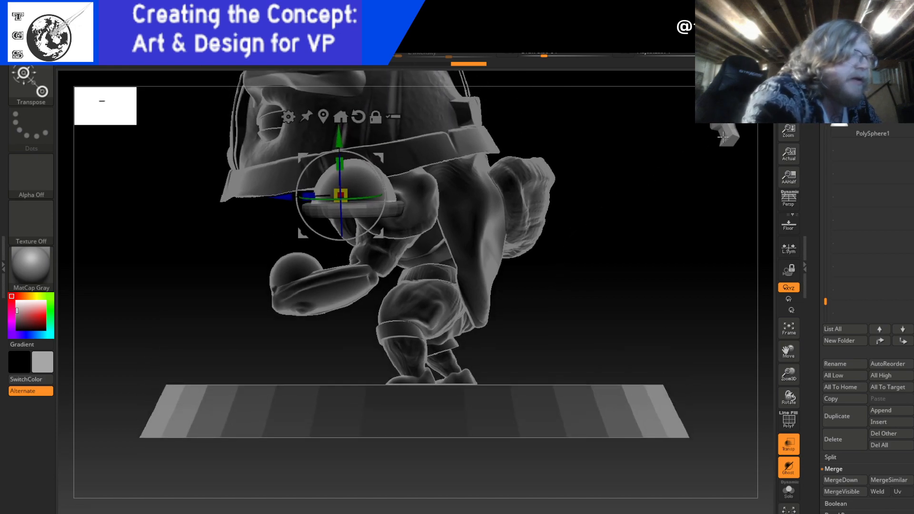
{"action": "left_click_drag", "start_coordinate": [340, 135], "coordinate": [341, 132]}
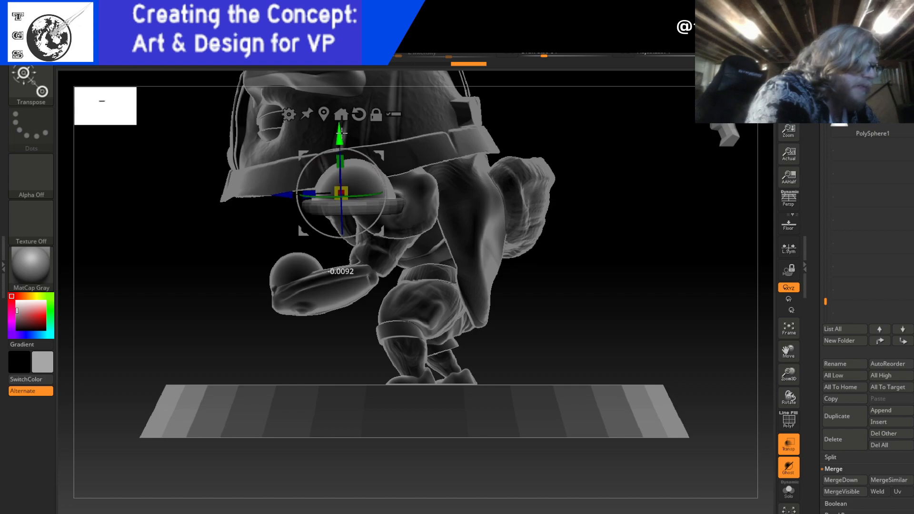
- Switch from Transpose to Draw mode and turn off transparency to show the dome, rim and character with solid shading
{"action": "left_click_drag", "start_coordinate": [593, 256], "coordinate": [431, 287]}
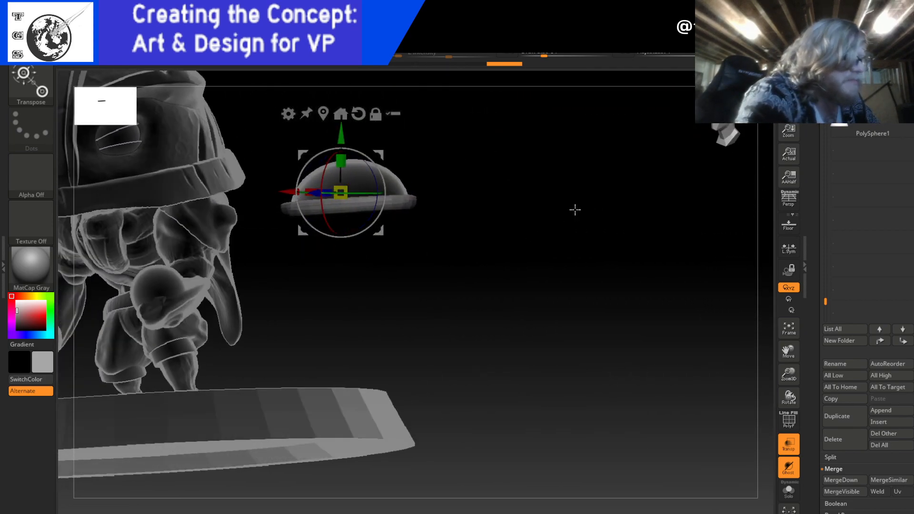
{"action": "left_click_drag", "start_coordinate": [727, 130], "coordinate": [719, 141]}
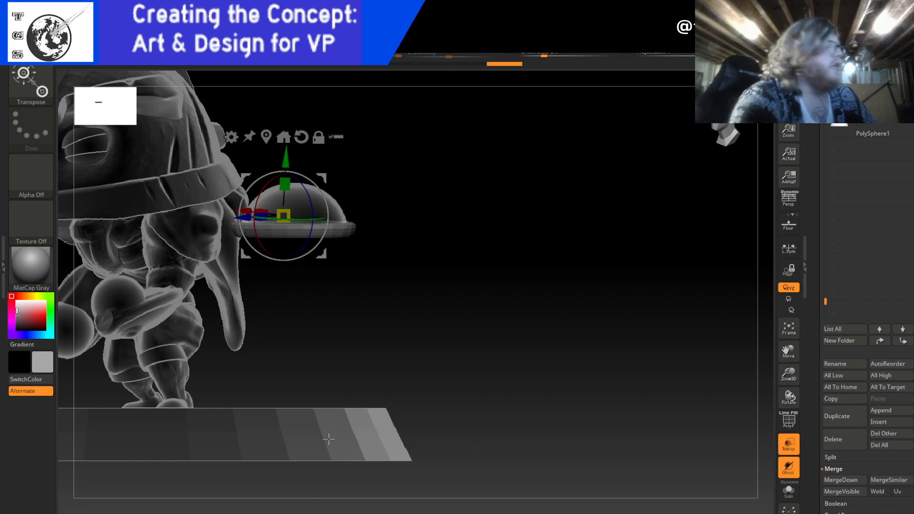
{"action": "key", "text": "q"}
{"action": "left_click_drag", "start_coordinate": [484, 312], "coordinate": [527, 301]}
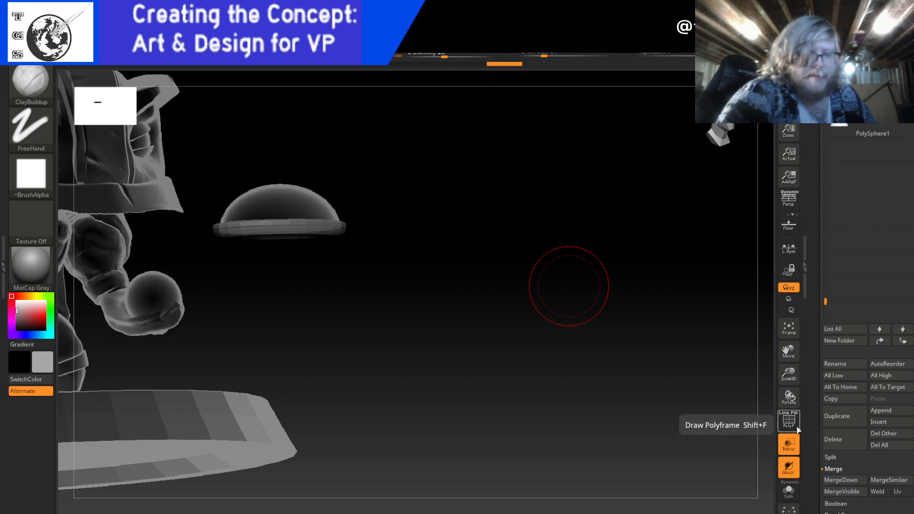
{"action": "left_click", "coordinate": [788, 443]}
{"action": "left_click_drag", "start_coordinate": [585, 291], "coordinate": [489, 373]}
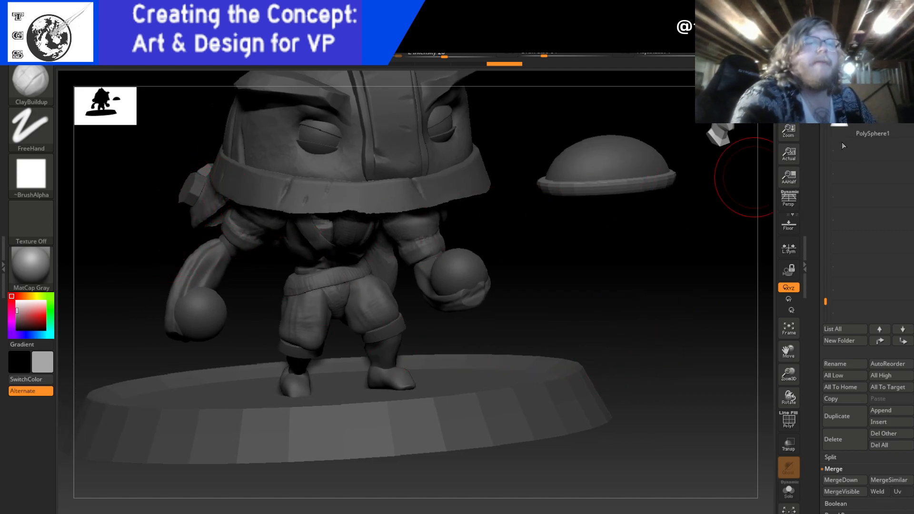
- Select the small hexagonal stud subtool near the helmet's side and move it along Z across to the shoulder dome
{"action": "mouse_move", "coordinate": [846, 136]}
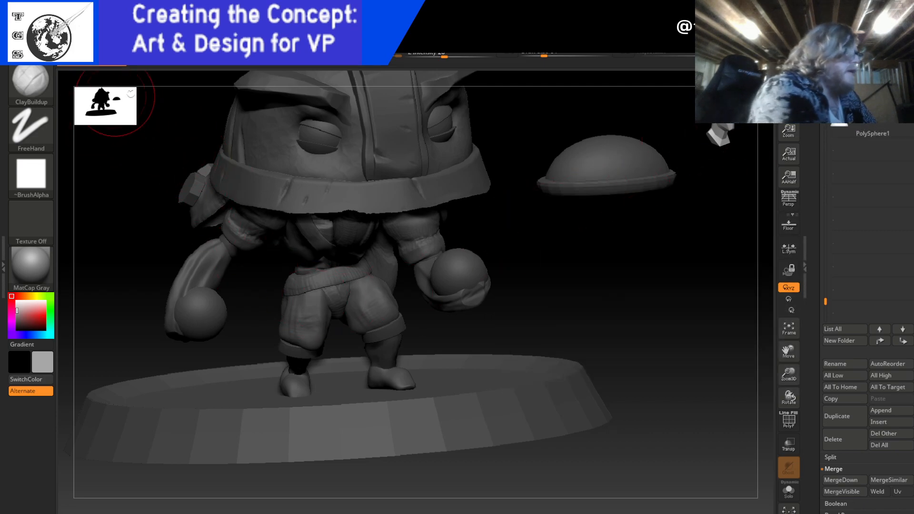
{"action": "key", "text": "w"}
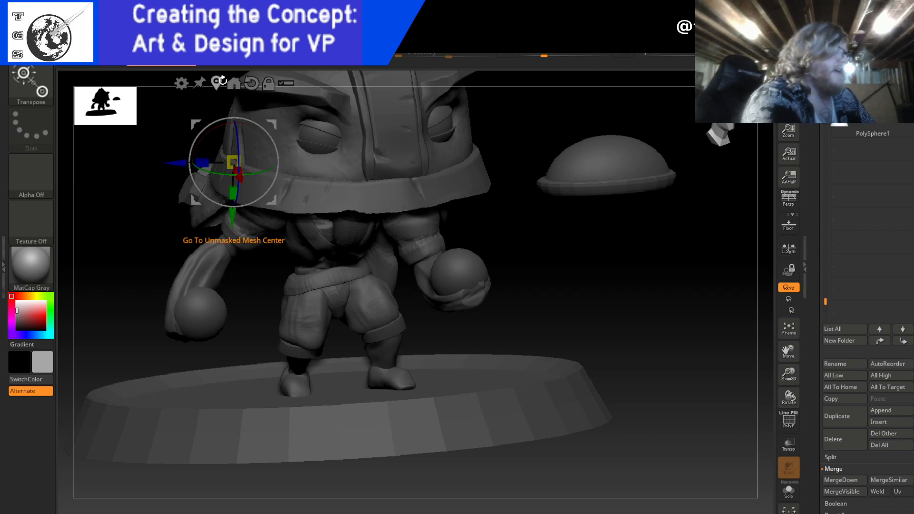
{"action": "left_click_drag", "start_coordinate": [181, 163], "coordinate": [623, 191]}
{"action": "left_click_drag", "start_coordinate": [712, 259], "coordinate": [678, 245]}
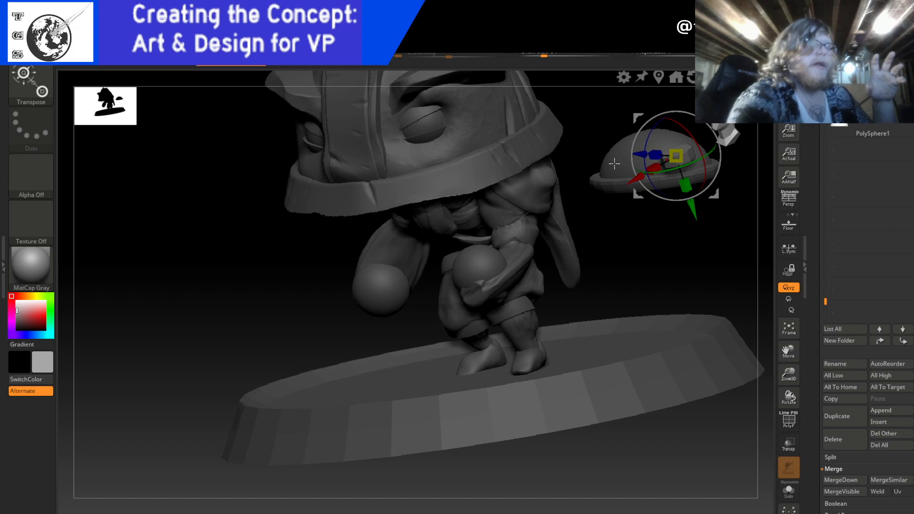
{"action": "left_click_drag", "start_coordinate": [683, 228], "coordinate": [627, 207]}
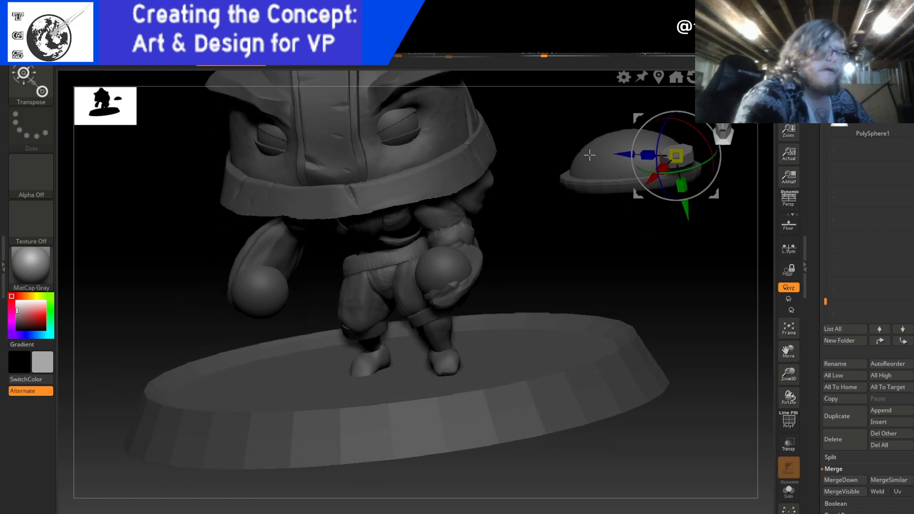
- Rotate the stud around Y to square it with the side view and shift it along X to centre it on the dome
{"action": "left_click_drag", "start_coordinate": [678, 250], "coordinate": [683, 202]}
{"action": "left_click_drag", "start_coordinate": [602, 259], "coordinate": [660, 237]}
{"action": "left_click_drag", "start_coordinate": [726, 197], "coordinate": [726, 211]}
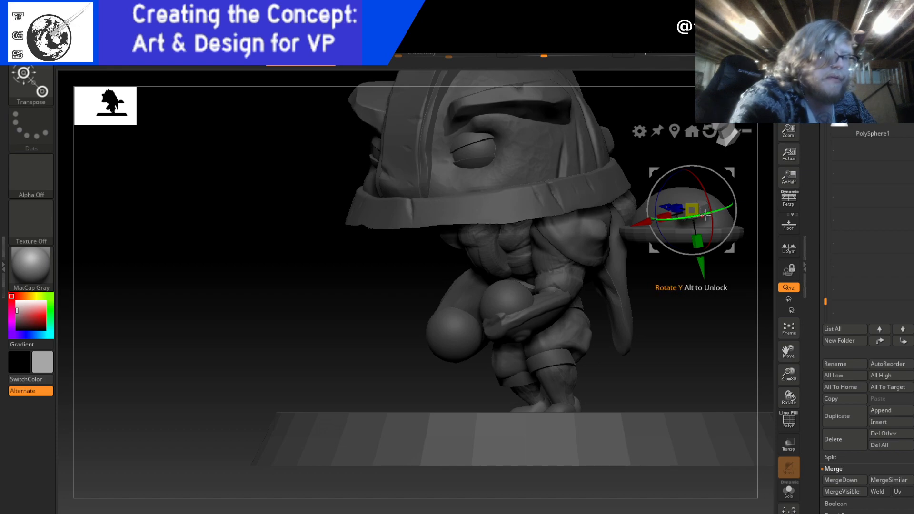
{"action": "mouse_move", "coordinate": [713, 211]}
{"action": "left_mouse_down"}
{"action": "mouse_move", "coordinate": [722, 191]}
{"action": "mouse_move", "coordinate": [674, 176]}
{"action": "left_mouse_up"}
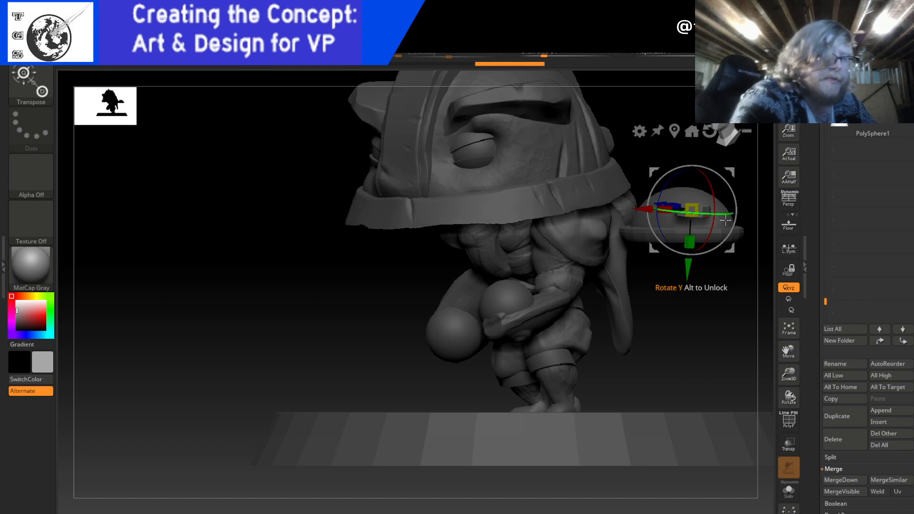
{"action": "left_click_drag", "start_coordinate": [708, 316], "coordinate": [644, 325]}
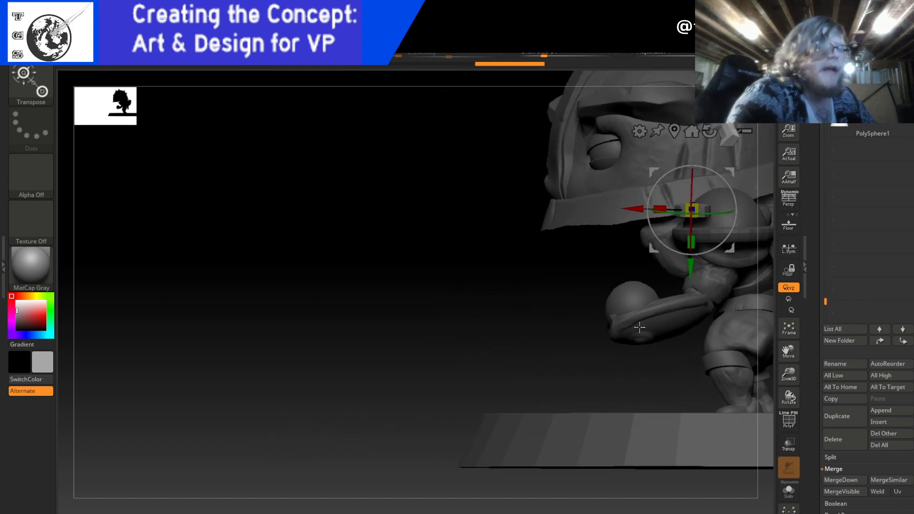
{"action": "left_click_drag", "start_coordinate": [559, 320], "coordinate": [450, 295]}
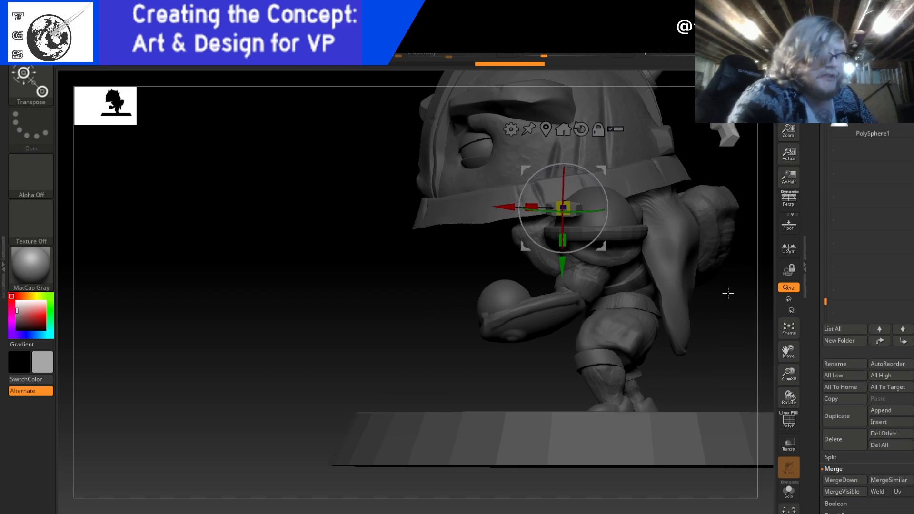
{"action": "left_click_drag", "start_coordinate": [728, 292], "coordinate": [597, 329]}
{"action": "mouse_move", "coordinate": [455, 218]}
{"action": "left_mouse_down"}
{"action": "mouse_move", "coordinate": [502, 218]}
{"action": "mouse_move", "coordinate": [501, 206]}
{"action": "mouse_move", "coordinate": [486, 214]}
{"action": "left_mouse_up"}
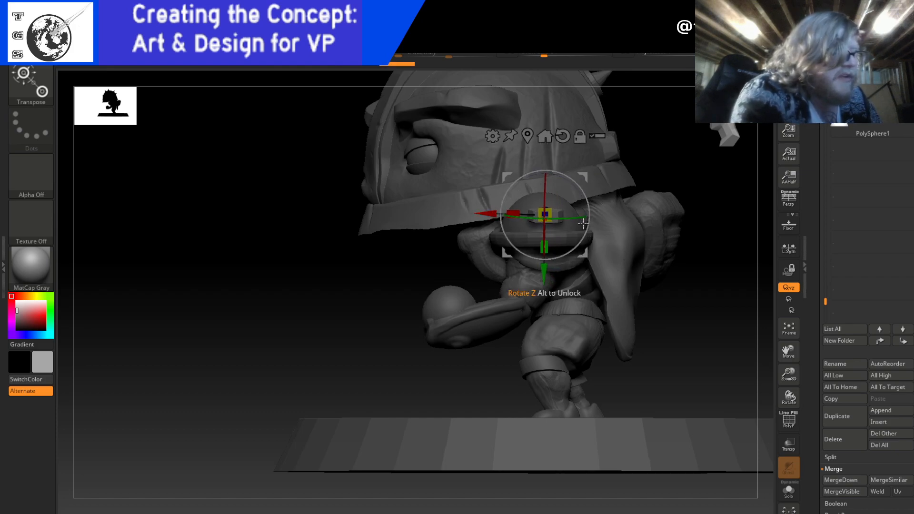
- Tilt the stud about 21 degrees around X towards the dome's slope and move it along Z onto the surface
{"action": "left_click_drag", "start_coordinate": [707, 306], "coordinate": [668, 303]}
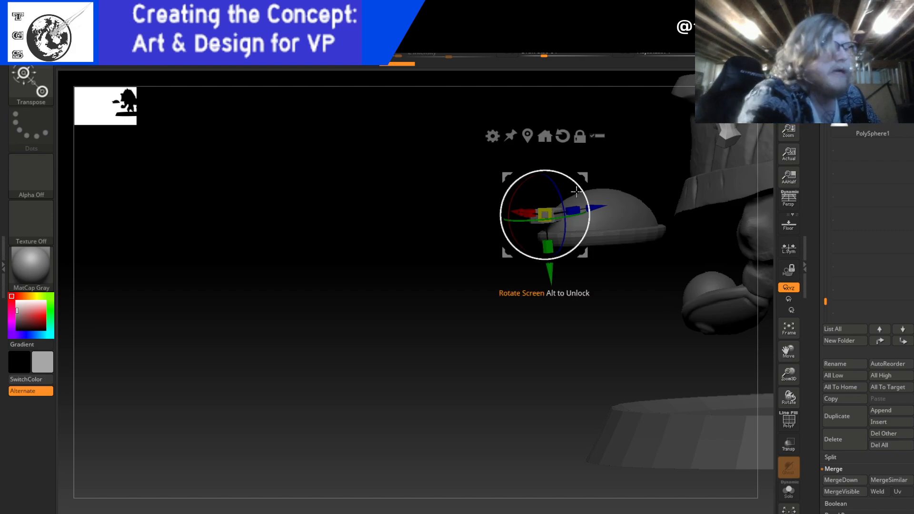
{"action": "left_click_drag", "start_coordinate": [540, 352], "coordinate": [545, 359]}
{"action": "left_click_drag", "start_coordinate": [526, 182], "coordinate": [519, 195]}
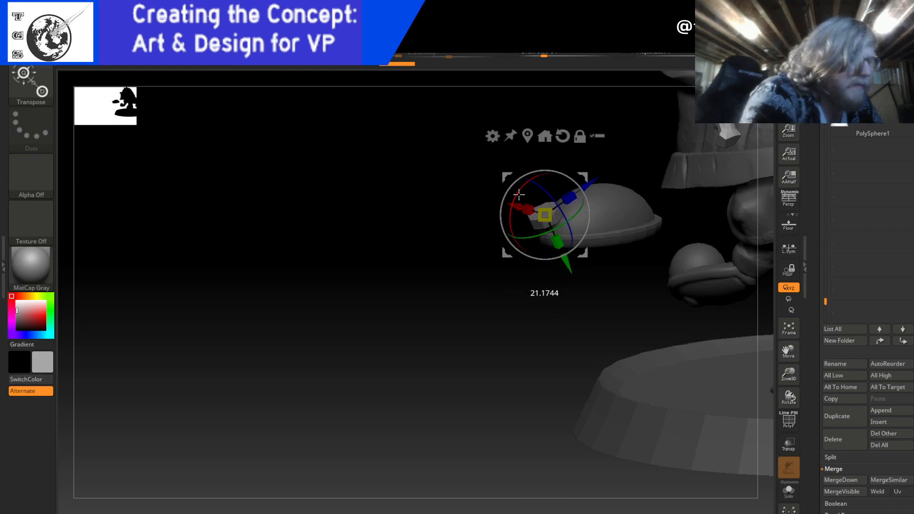
{"action": "left_click_drag", "start_coordinate": [591, 182], "coordinate": [615, 162]}
{"action": "left_click_drag", "start_coordinate": [619, 291], "coordinate": [645, 297]}
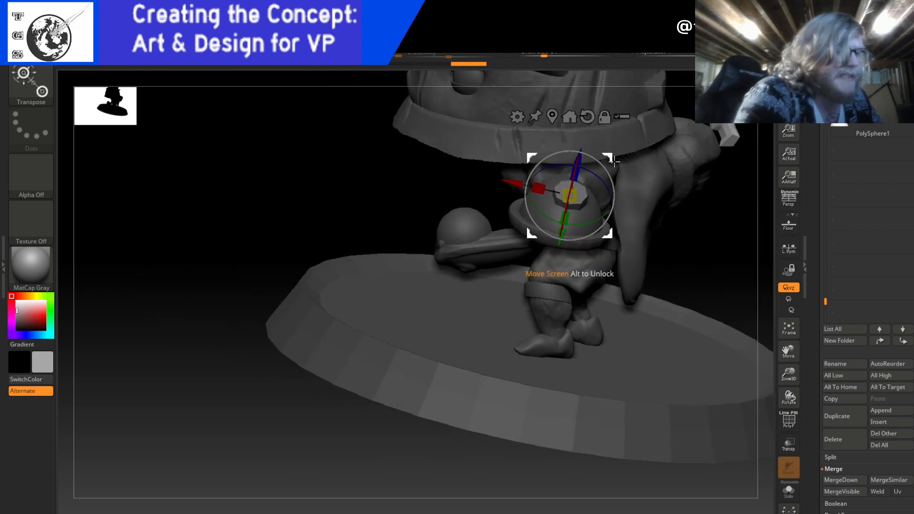
- Fine-tune the stud's rotation and nudge it along Y to sink it into the dome's outer slope
{"action": "left_click_drag", "start_coordinate": [661, 228], "coordinate": [618, 142]}
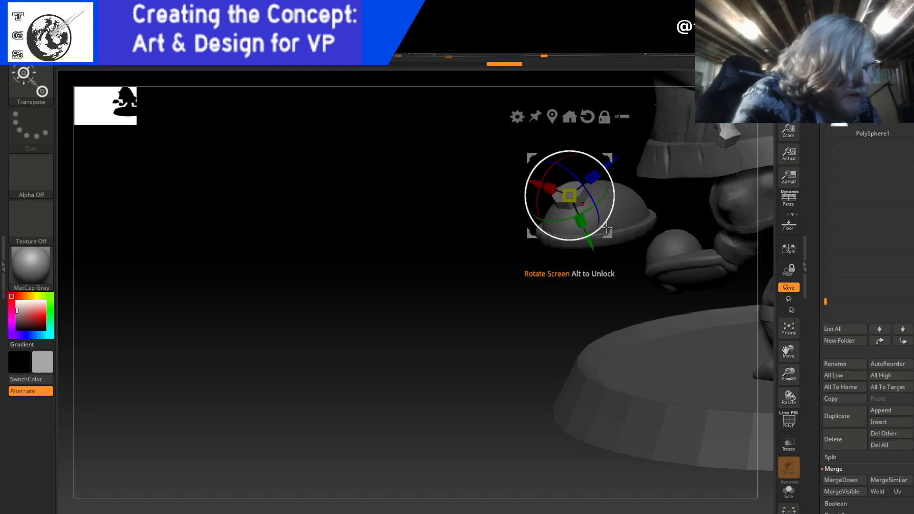
{"action": "left_click_drag", "start_coordinate": [592, 247], "coordinate": [591, 250]}
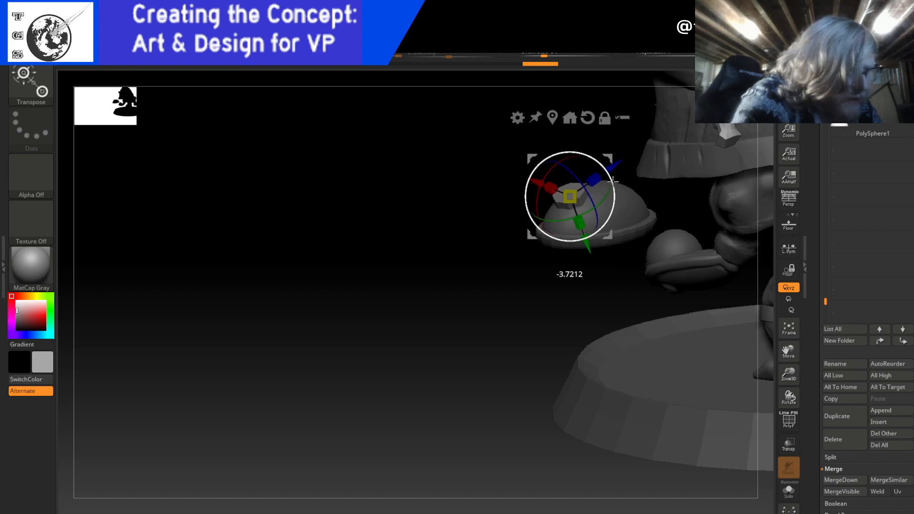
{"action": "left_click_drag", "start_coordinate": [590, 241], "coordinate": [591, 245]}
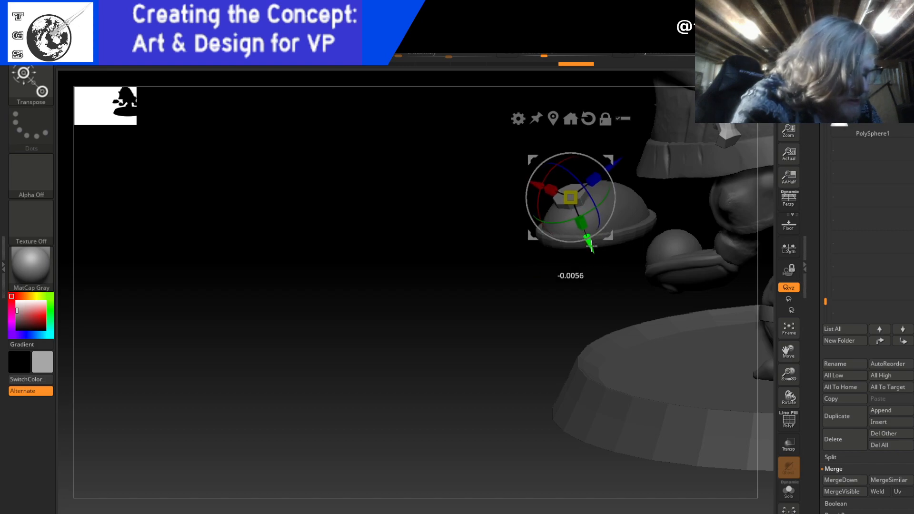
{"action": "mouse_move", "coordinate": [486, 297]}
{"action": "left_mouse_down"}
{"action": "mouse_move", "coordinate": [540, 318]}
{"action": "mouse_move", "coordinate": [473, 312]}
{"action": "left_mouse_up"}
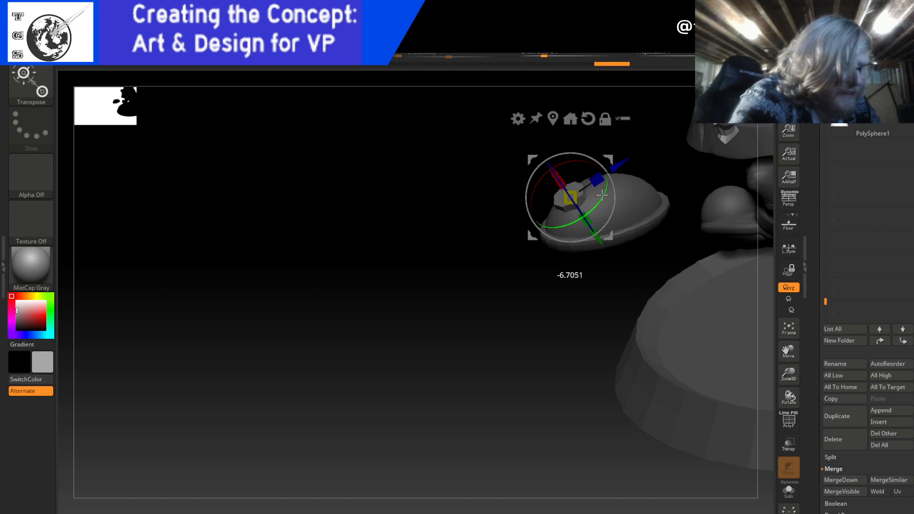
{"action": "left_click_drag", "start_coordinate": [511, 315], "coordinate": [532, 310]}
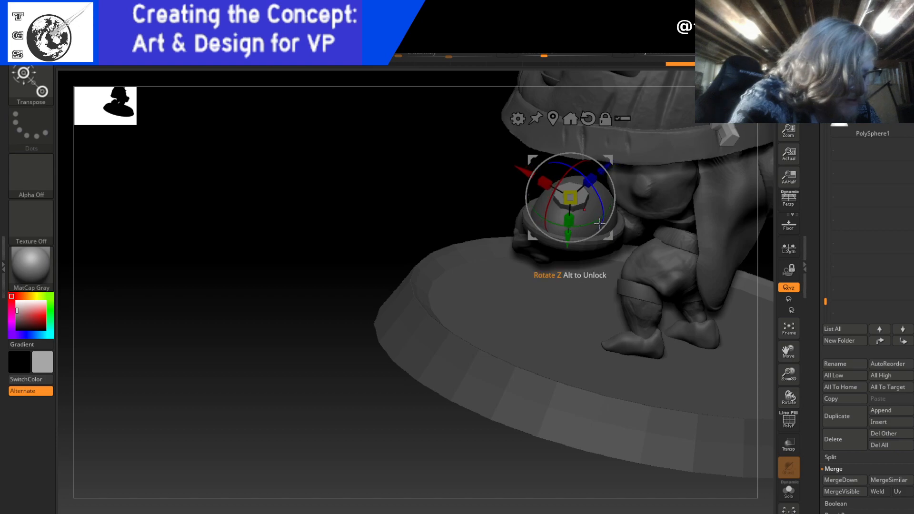
- Nudge the stud slightly along Y and Z from several angles to seat it against the dome's surface
{"action": "left_click_drag", "start_coordinate": [372, 290], "coordinate": [475, 271]}
{"action": "left_click_drag", "start_coordinate": [533, 239], "coordinate": [532, 240]}
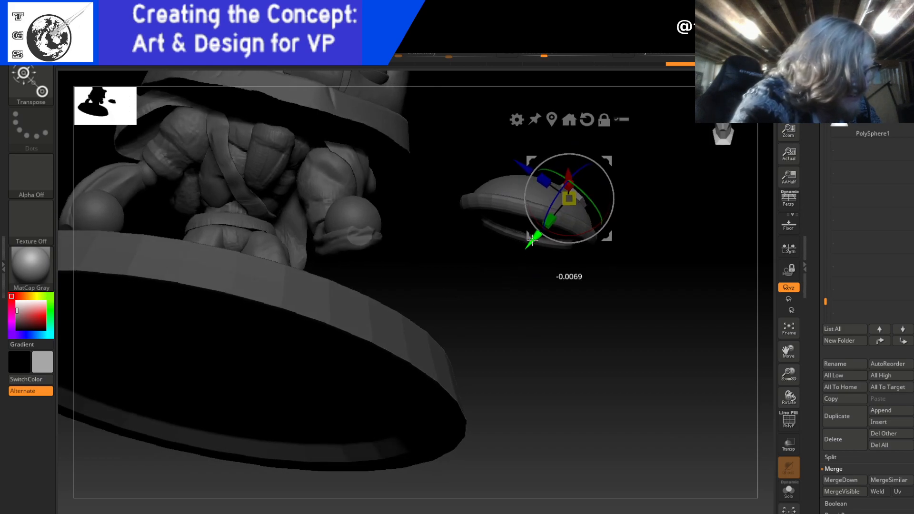
{"action": "left_click_drag", "start_coordinate": [578, 260], "coordinate": [606, 241]}
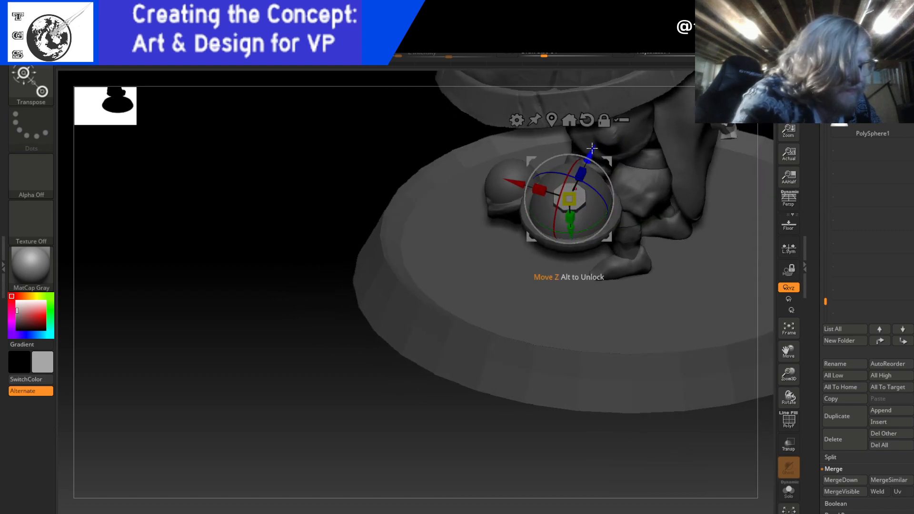
{"action": "left_click_drag", "start_coordinate": [592, 151], "coordinate": [591, 155]}
{"action": "left_click_drag", "start_coordinate": [412, 357], "coordinate": [338, 372]}
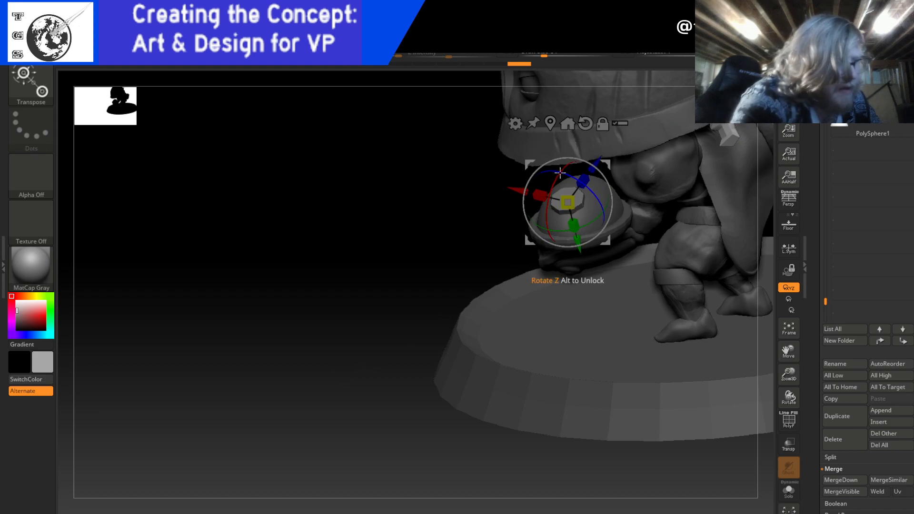
{"action": "left_click_drag", "start_coordinate": [540, 229], "coordinate": [378, 343]}
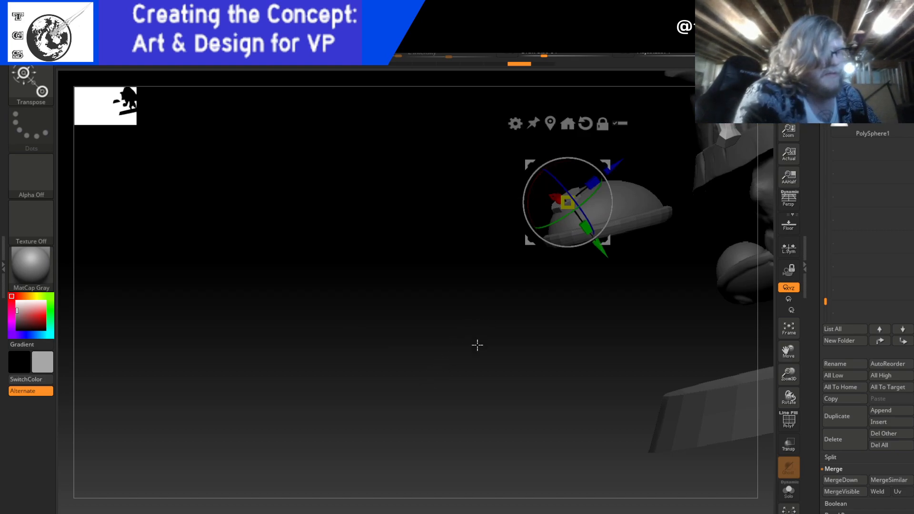
{"action": "key", "text": "ctrl"}
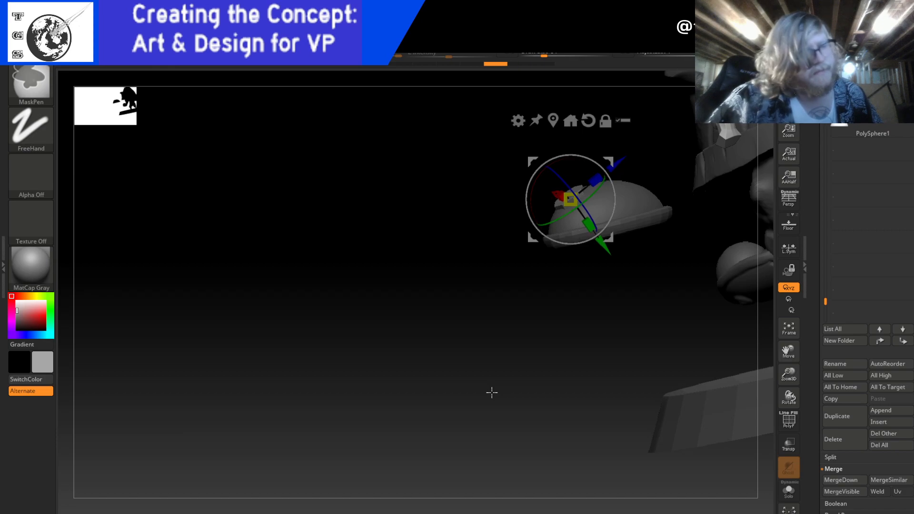
{"action": "left_click_drag", "start_coordinate": [593, 341], "coordinate": [507, 254]}
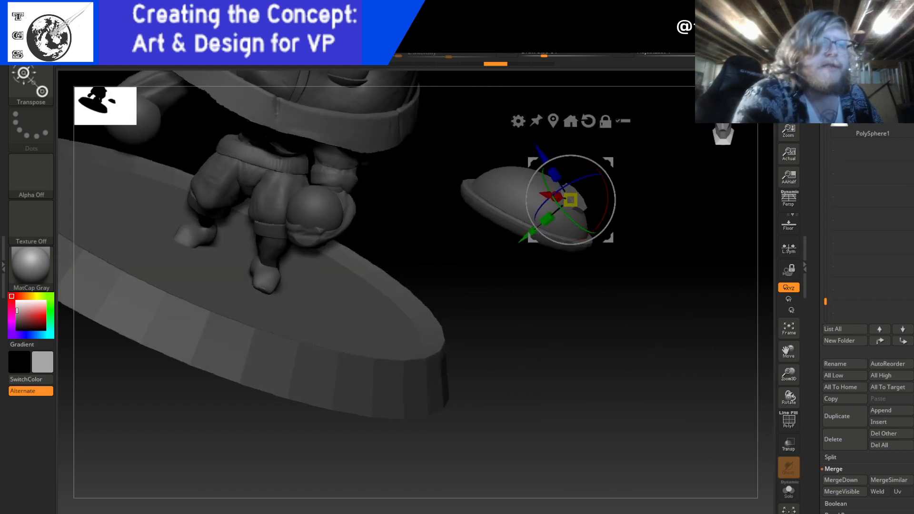
- Select another hexagonal stud beside the helmet, straighten its rotation in front view, and move it along Z to the dome
{"action": "left_click", "coordinate": [857, 119]}
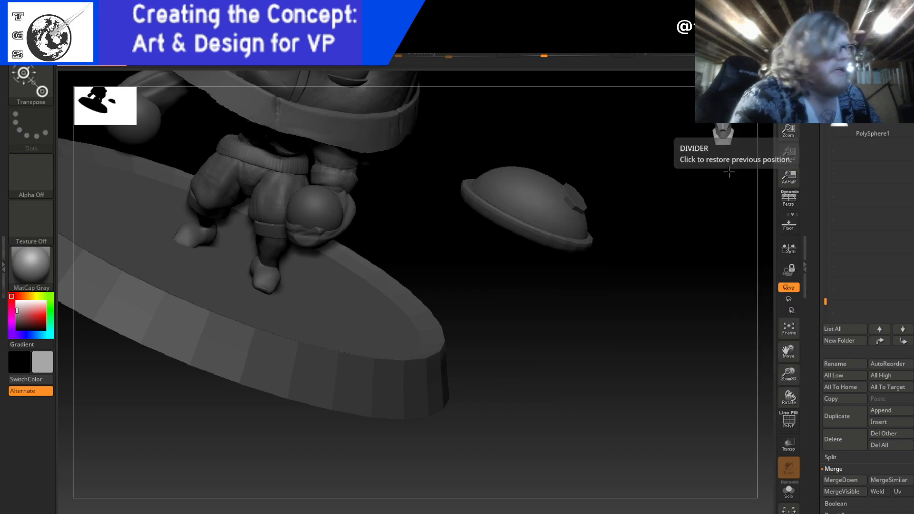
{"action": "left_click", "coordinate": [725, 124]}
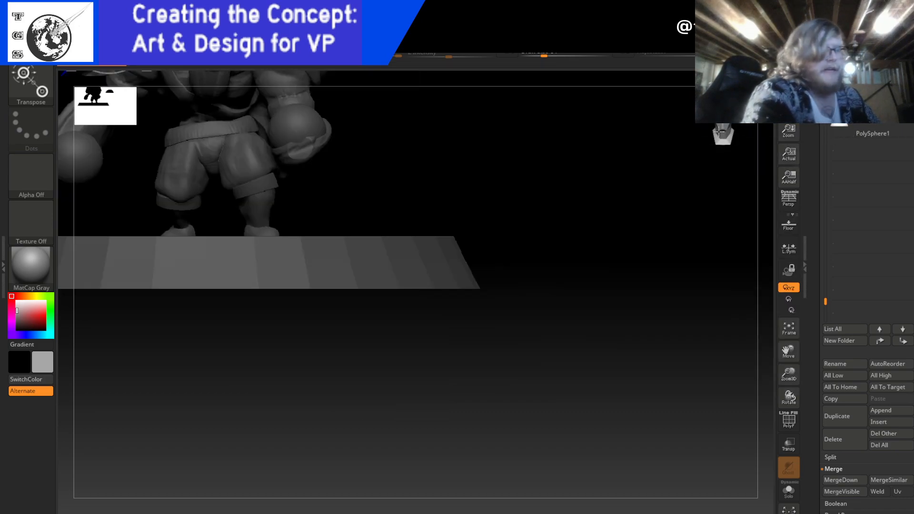
{"action": "left_click_drag", "start_coordinate": [571, 244], "coordinate": [626, 347], "text": "alt"}
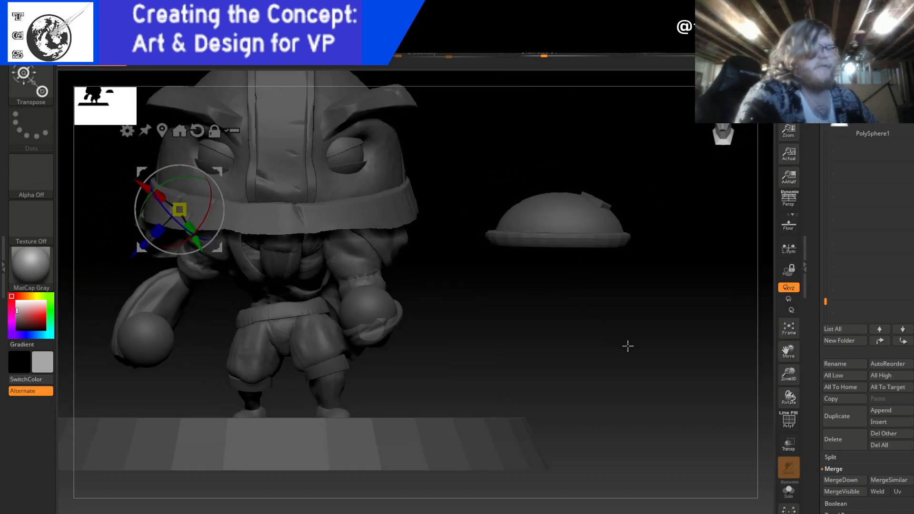
{"action": "left_click_drag", "start_coordinate": [222, 198], "coordinate": [217, 237]}
{"action": "left_click_drag", "start_coordinate": [170, 190], "coordinate": [167, 223]}
{"action": "left_click_drag", "start_coordinate": [224, 223], "coordinate": [219, 219]}
{"action": "left_click_drag", "start_coordinate": [119, 213], "coordinate": [505, 244]}
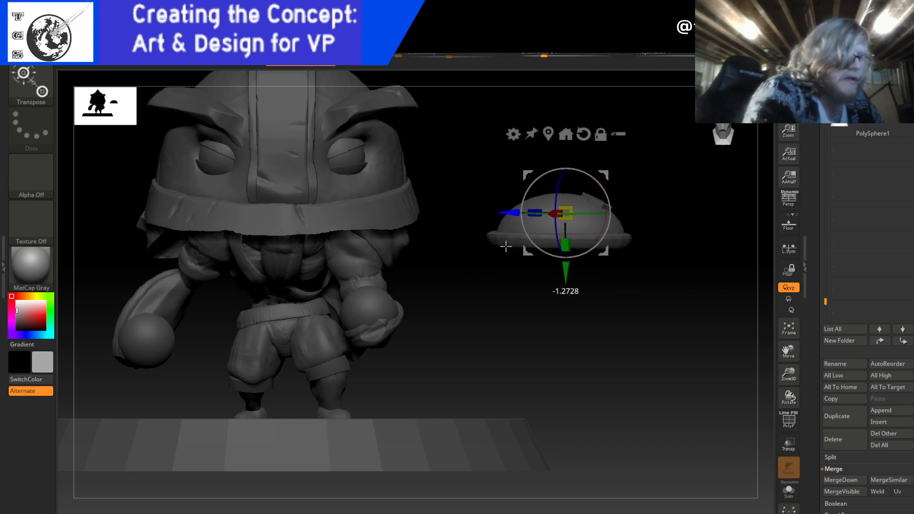
- Move the second stud along X in side view until it sits in front of the dome, and return to Draw mode
{"action": "mouse_move", "coordinate": [712, 288]}
{"action": "left_mouse_down"}
{"action": "mouse_move", "coordinate": [655, 279]}
{"action": "mouse_move", "coordinate": [662, 265]}
{"action": "left_mouse_up"}
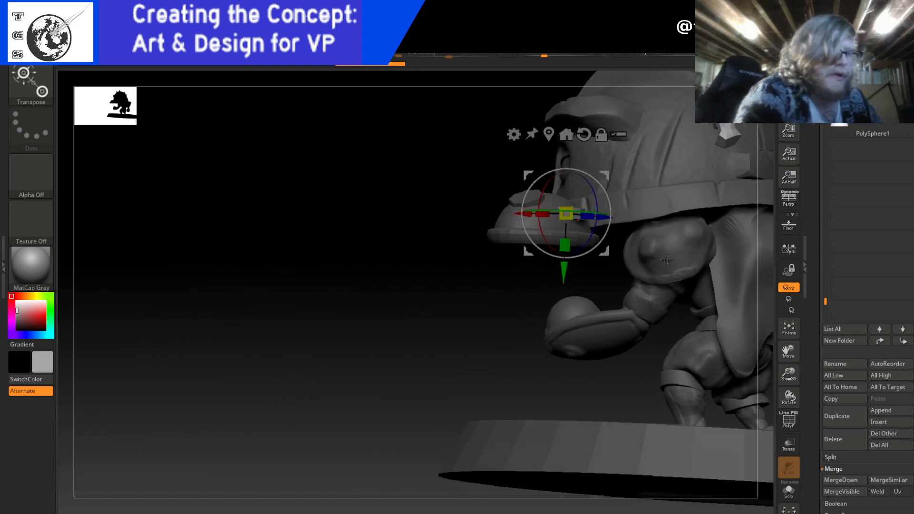
{"action": "left_click_drag", "start_coordinate": [726, 134], "coordinate": [726, 137]}
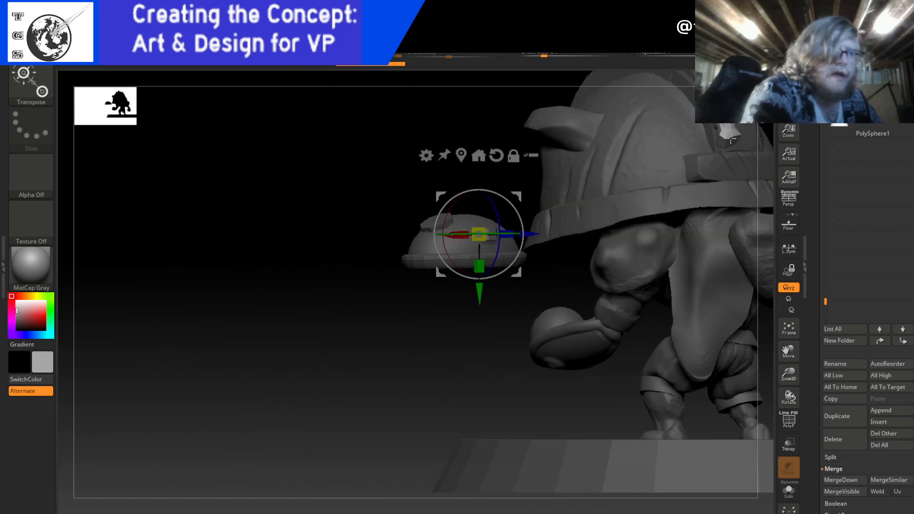
{"action": "left_click", "coordinate": [730, 139]}
{"action": "left_click_drag", "start_coordinate": [637, 241], "coordinate": [552, 242]}
{"action": "mouse_move", "coordinate": [538, 356]}
{"action": "left_mouse_down"}
{"action": "mouse_move", "coordinate": [553, 375]}
{"action": "mouse_move", "coordinate": [547, 361]}
{"action": "left_mouse_up"}
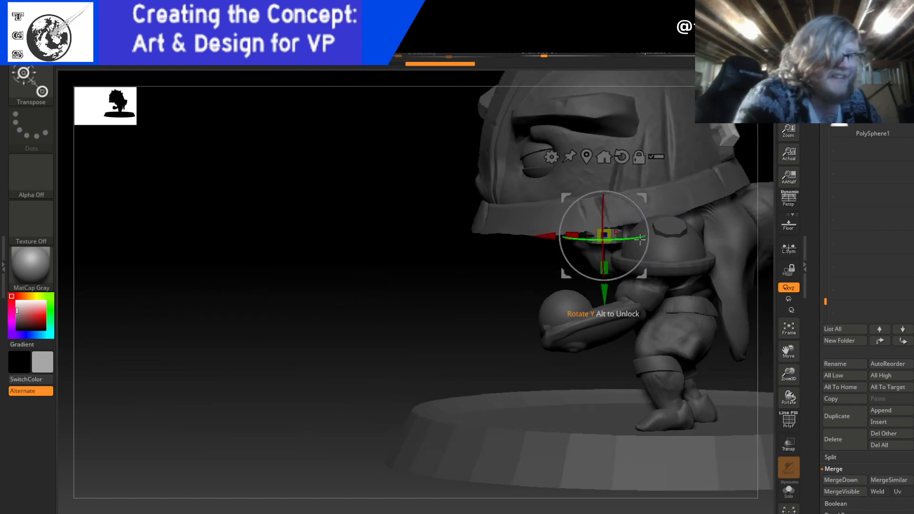
{"action": "key", "text": "q"}
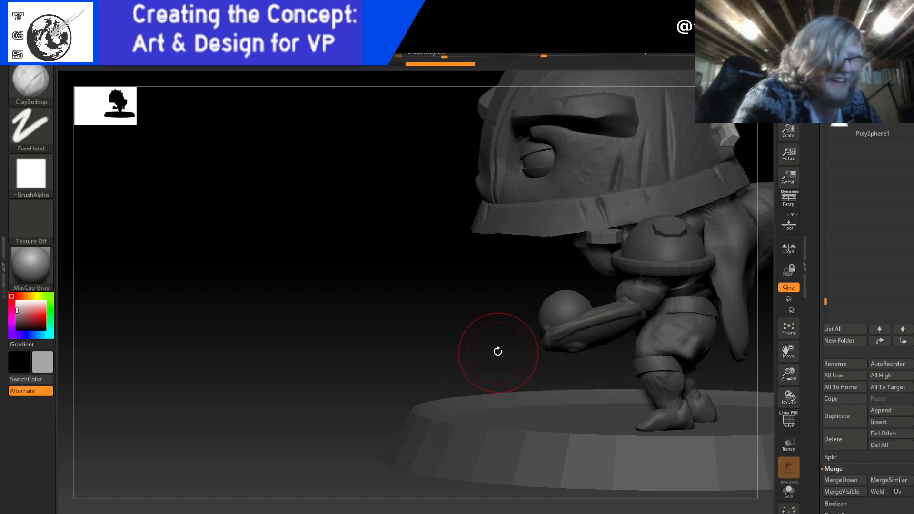
- Rotate the second hexagonal stud to match the dome's front slope and move it against the dome's surface
{"action": "left_click_drag", "start_coordinate": [498, 352], "coordinate": [509, 341]}
{"action": "key", "text": "w"}
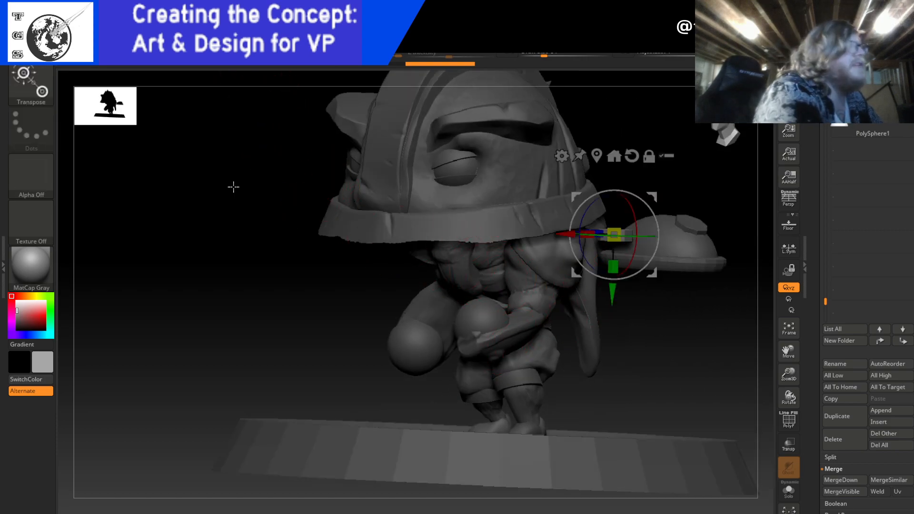
{"action": "left_click_drag", "start_coordinate": [583, 249], "coordinate": [646, 250]}
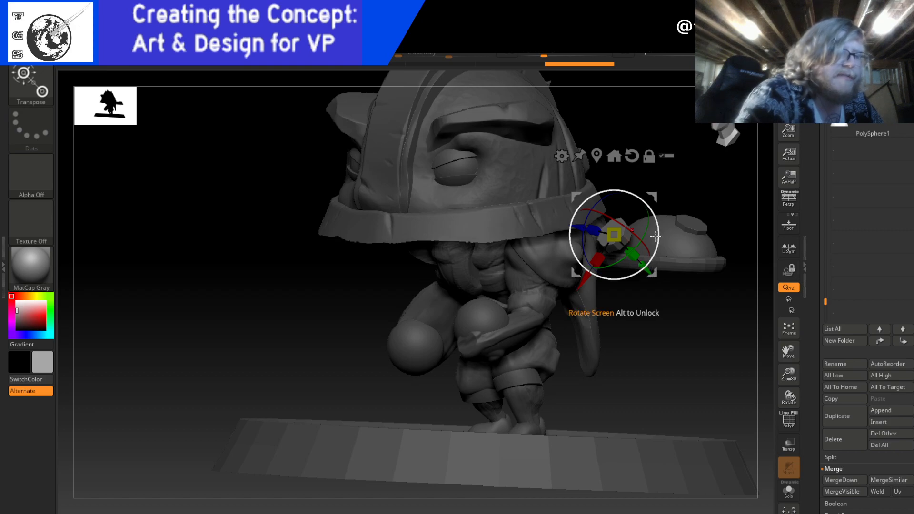
{"action": "left_click_drag", "start_coordinate": [656, 272], "coordinate": [677, 263]}
{"action": "left_click_drag", "start_coordinate": [737, 310], "coordinate": [676, 299]}
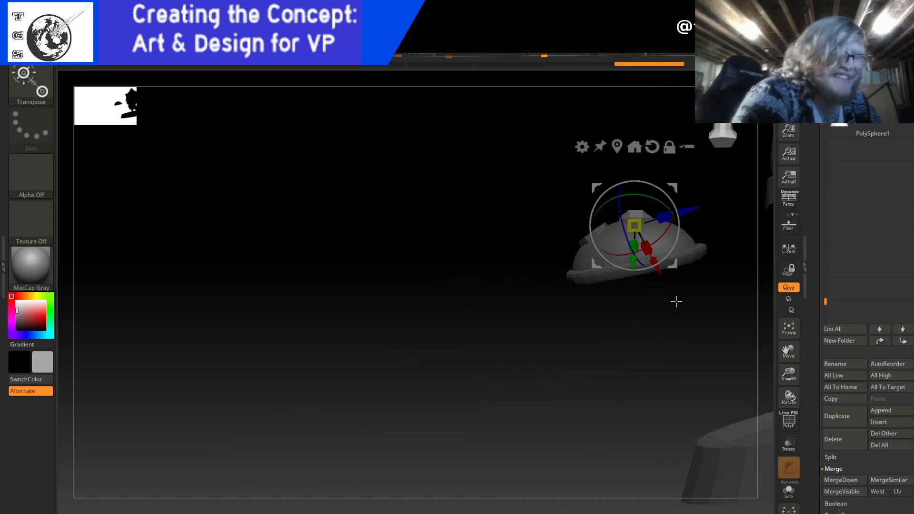
{"action": "left_click", "coordinate": [728, 134]}
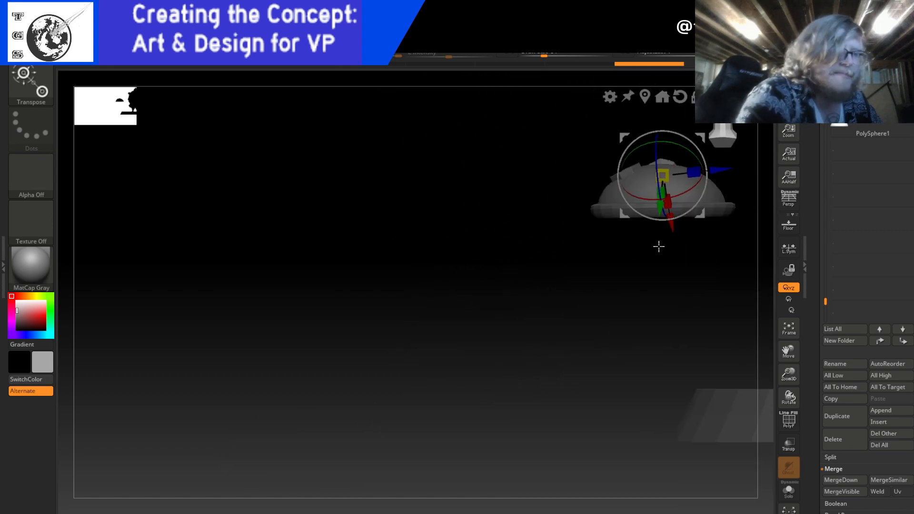
{"action": "left_click_drag", "start_coordinate": [702, 212], "coordinate": [717, 213]}
- Fine-tune the second stud's tilt in front view and nudge it along Z on the dome's front
{"action": "left_click_drag", "start_coordinate": [566, 292], "coordinate": [662, 288]}
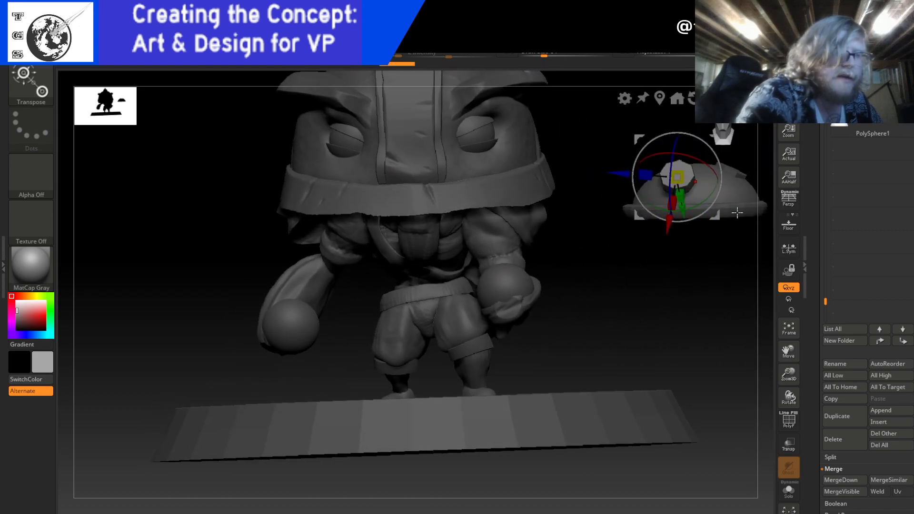
{"action": "left_click", "coordinate": [727, 126]}
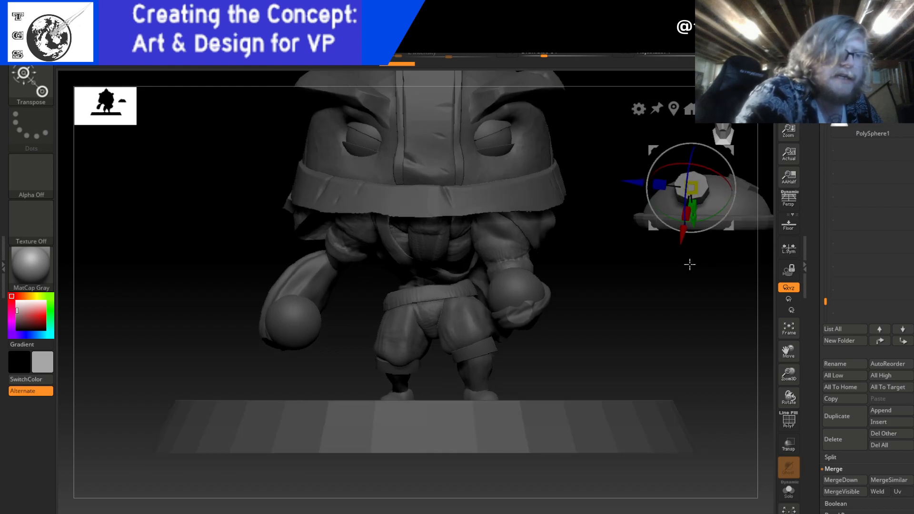
{"action": "left_click_drag", "start_coordinate": [689, 261], "coordinate": [566, 316], "text": "alt"}
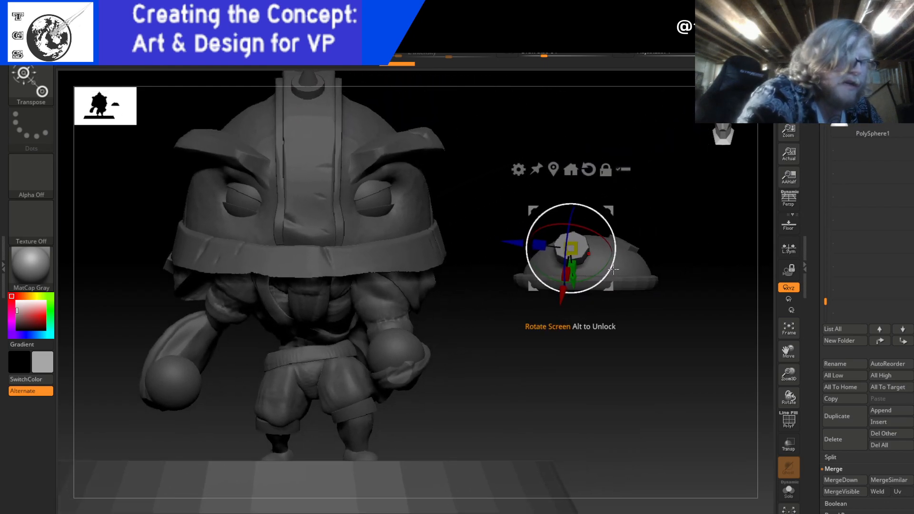
{"action": "left_click_drag", "start_coordinate": [614, 265], "coordinate": [619, 255]}
{"action": "mouse_move", "coordinate": [688, 249]}
{"action": "left_mouse_down"}
{"action": "mouse_move", "coordinate": [657, 243]}
{"action": "mouse_move", "coordinate": [693, 249]}
{"action": "left_mouse_up"}
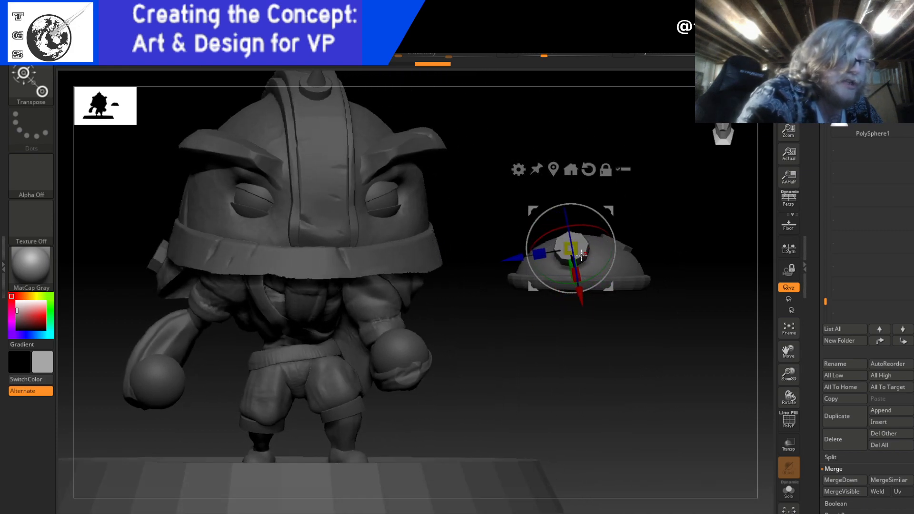
{"action": "left_click_drag", "start_coordinate": [519, 263], "coordinate": [504, 259]}
{"action": "left_click_drag", "start_coordinate": [705, 243], "coordinate": [673, 231]}
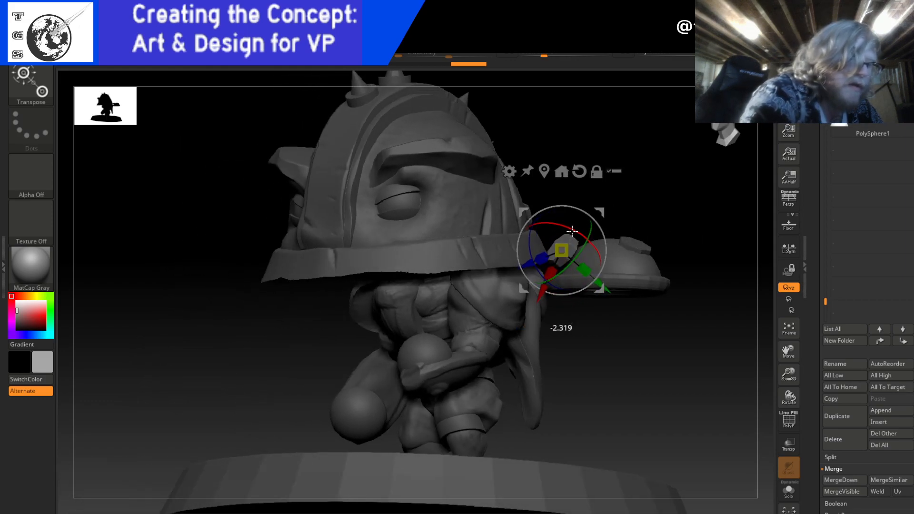
- Nudge the second stud along its local axes from several angles to sink it into the dome's front slope
{"action": "left_click_drag", "start_coordinate": [608, 289], "coordinate": [630, 288]}
{"action": "left_click_drag", "start_coordinate": [700, 266], "coordinate": [688, 300]}
{"action": "left_click_drag", "start_coordinate": [545, 309], "coordinate": [700, 241]}
{"action": "left_click_drag", "start_coordinate": [584, 311], "coordinate": [630, 261]}
{"action": "left_click_drag", "start_coordinate": [591, 309], "coordinate": [590, 308]}
{"action": "left_click_drag", "start_coordinate": [656, 284], "coordinate": [646, 302]}
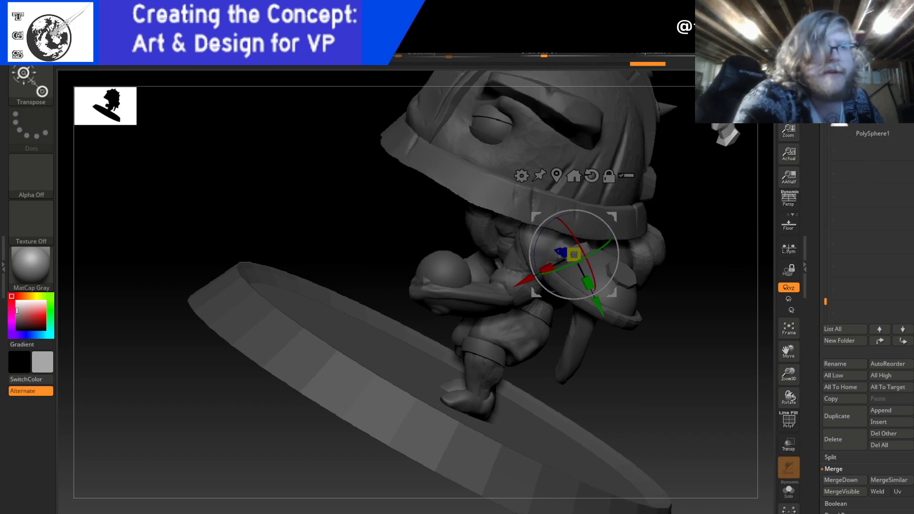
- Select the stud on the dome's outer slope and nudge it slightly along Y to seat it in the surface
{"action": "left_click", "coordinate": [856, 107]}
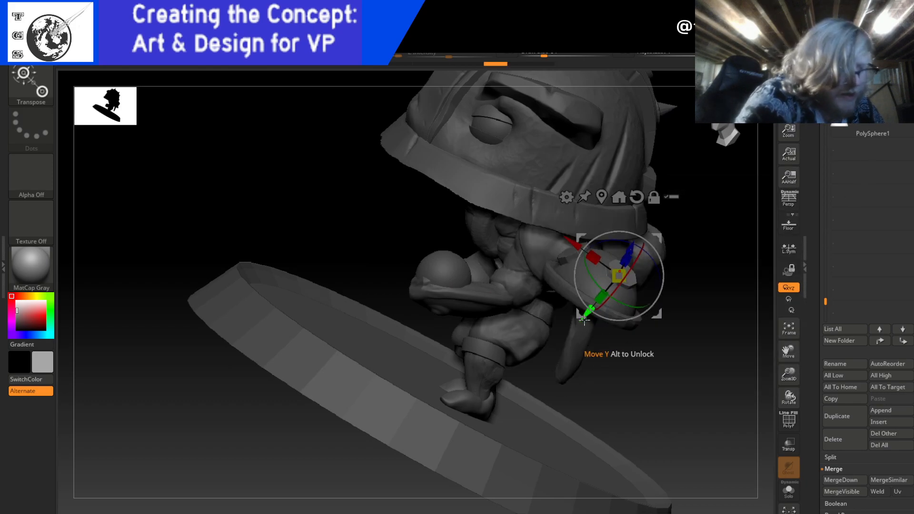
{"action": "left_click_drag", "start_coordinate": [588, 315], "coordinate": [589, 314]}
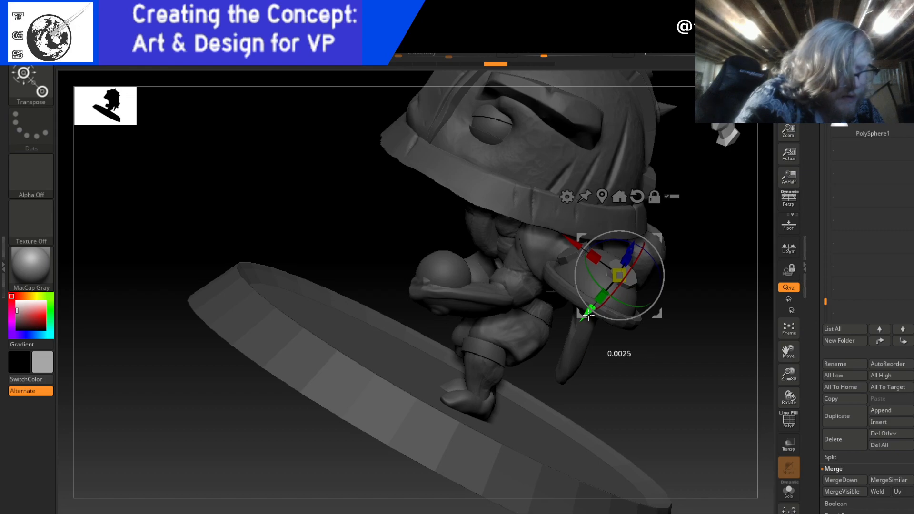
{"action": "left_click_drag", "start_coordinate": [626, 355], "coordinate": [598, 333]}
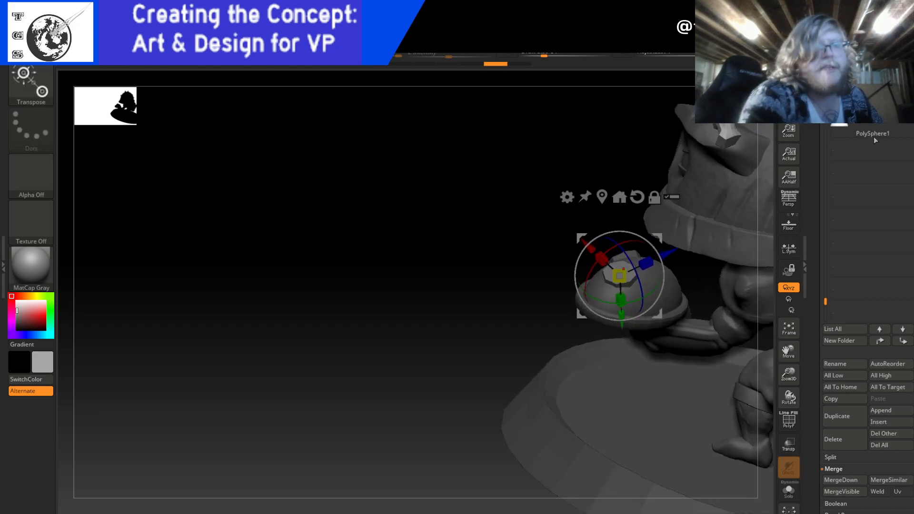
{"action": "left_click_drag", "start_coordinate": [621, 315], "coordinate": [646, 318]}
{"action": "left_click_drag", "start_coordinate": [518, 361], "coordinate": [585, 335]}
{"action": "left_click_drag", "start_coordinate": [650, 319], "coordinate": [651, 329]}
{"action": "left_click_drag", "start_coordinate": [664, 362], "coordinate": [685, 435]}
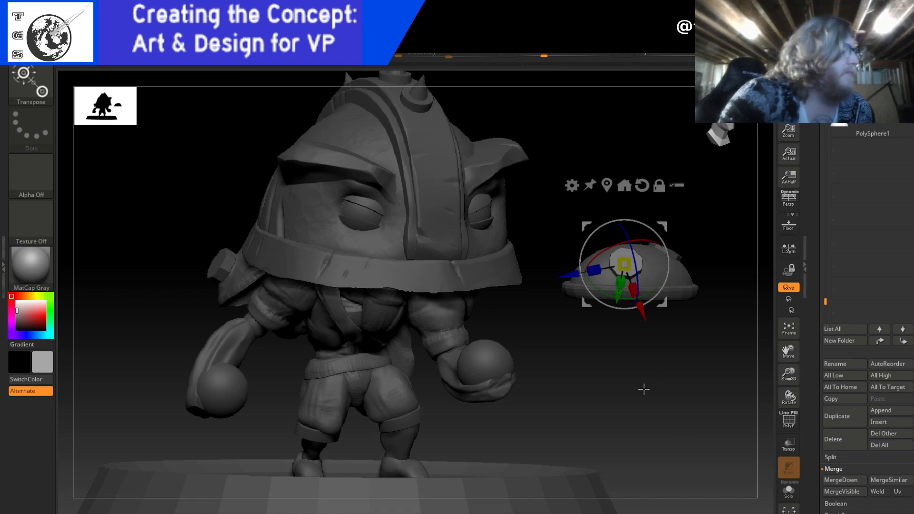
- Select the Nut subtool beside the helmet, rotate it to lie flat, and move it along Z to the dome
{"action": "left_click_drag", "start_coordinate": [824, 134], "coordinate": [825, 146]}
{"action": "mouse_move", "coordinate": [820, 205]}
{"action": "left_mouse_down"}
{"action": "mouse_move", "coordinate": [825, 144]}
{"action": "mouse_move", "coordinate": [823, 233]}
{"action": "mouse_move", "coordinate": [824, 222]}
{"action": "left_mouse_up"}
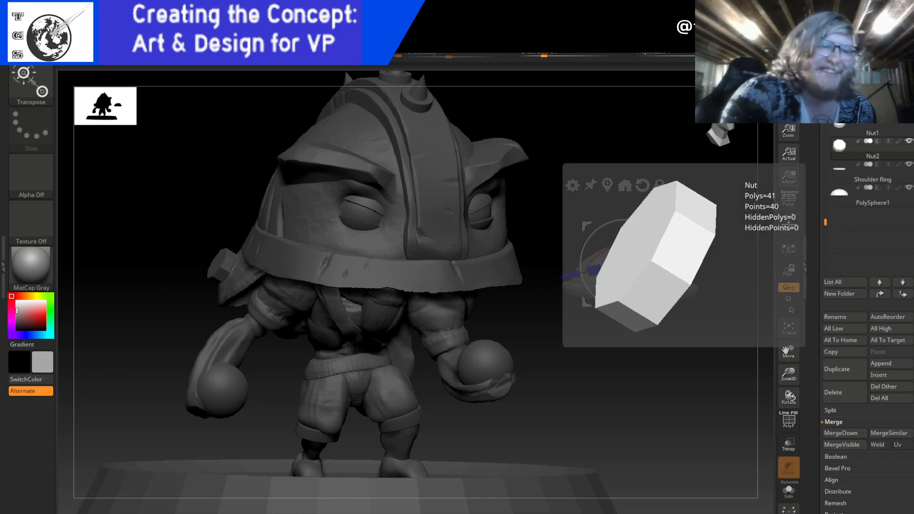
{"action": "left_click", "coordinate": [840, 102]}
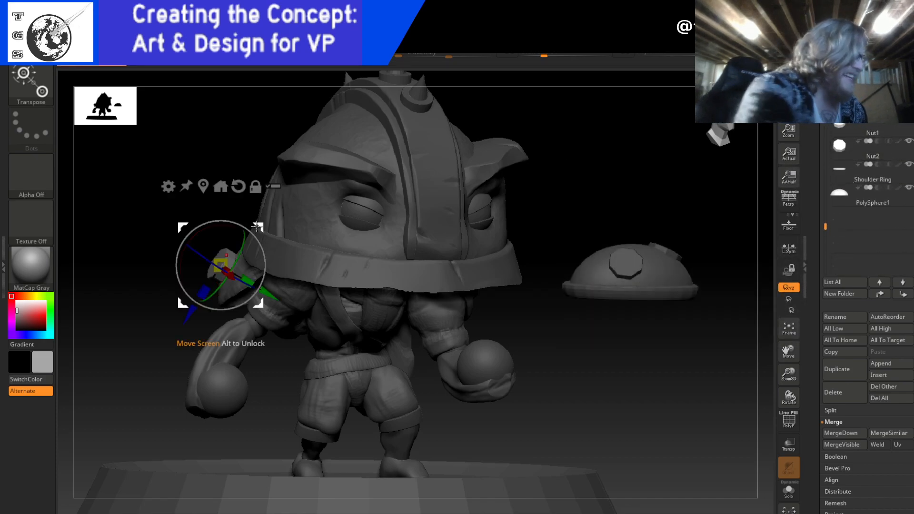
{"action": "left_click_drag", "start_coordinate": [264, 257], "coordinate": [250, 299]}
{"action": "left_click_drag", "start_coordinate": [219, 251], "coordinate": [220, 240]}
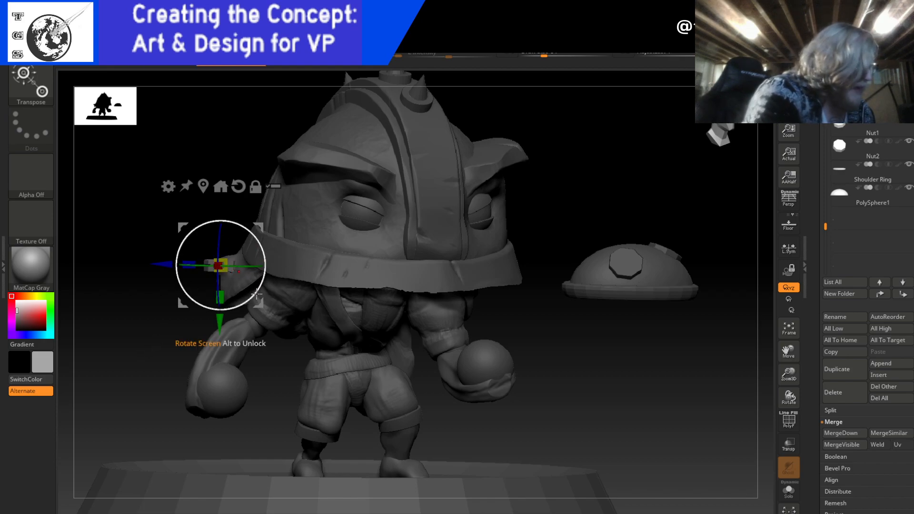
{"action": "left_click_drag", "start_coordinate": [167, 263], "coordinate": [668, 364]}
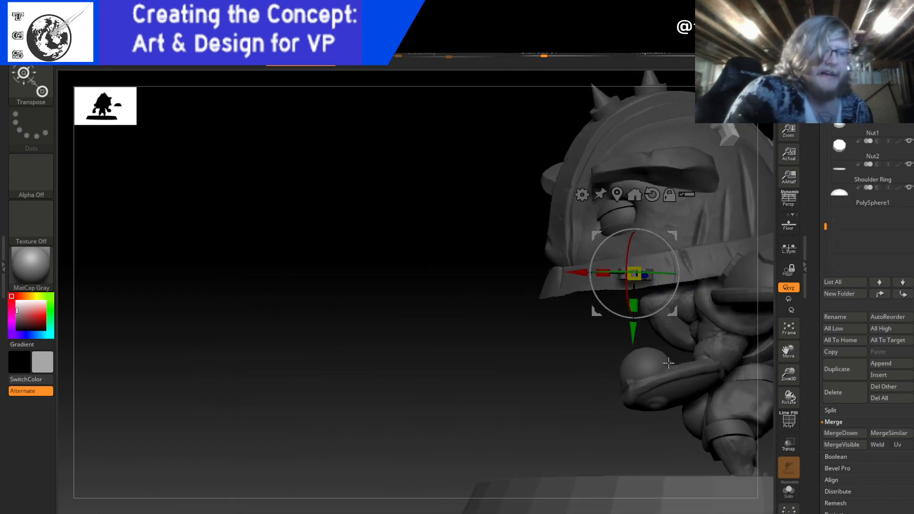
- Move the third stud along X in side view to the rear of the dome
{"action": "right_click_drag", "start_coordinate": [669, 363], "coordinate": [671, 352]}
{"action": "right_click_drag", "start_coordinate": [701, 174], "coordinate": [667, 181]}
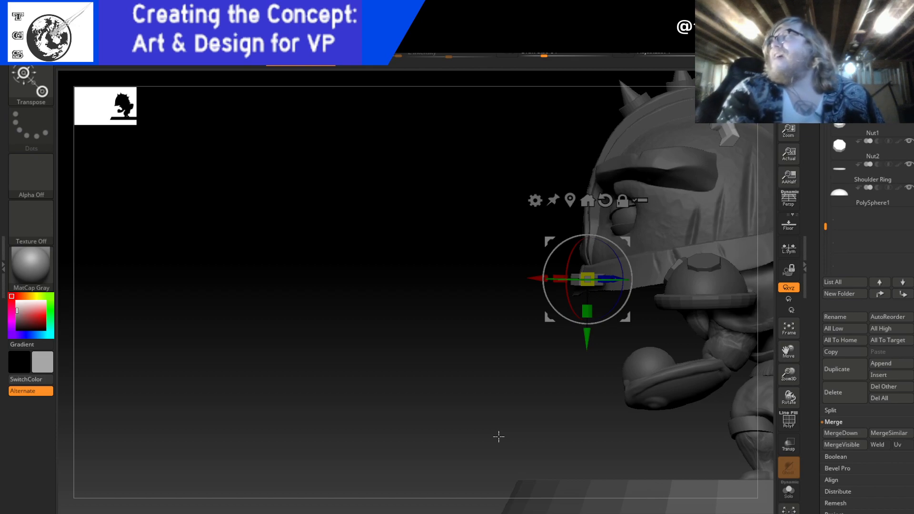
{"action": "right_click_drag", "start_coordinate": [529, 363], "coordinate": [316, 376], "text": "alt"}
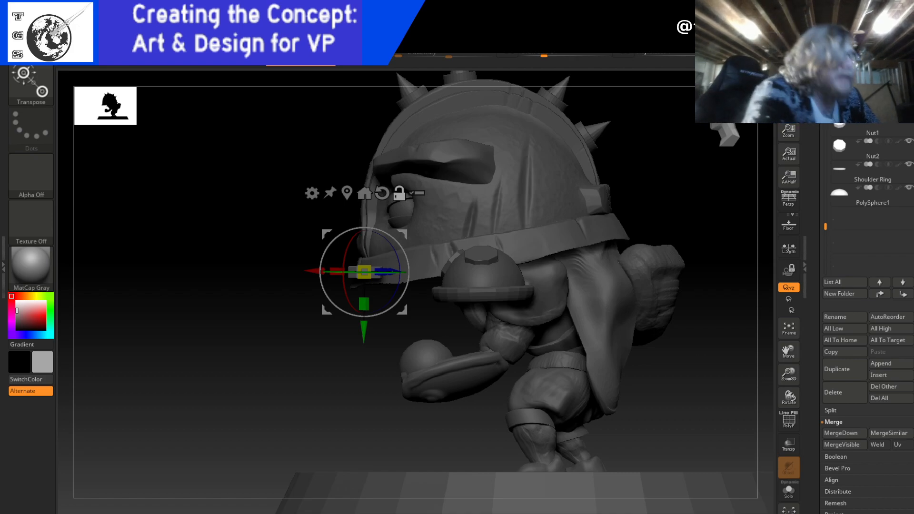
{"action": "left_click_drag", "start_coordinate": [364, 272], "coordinate": [524, 275], "text": "alt"}
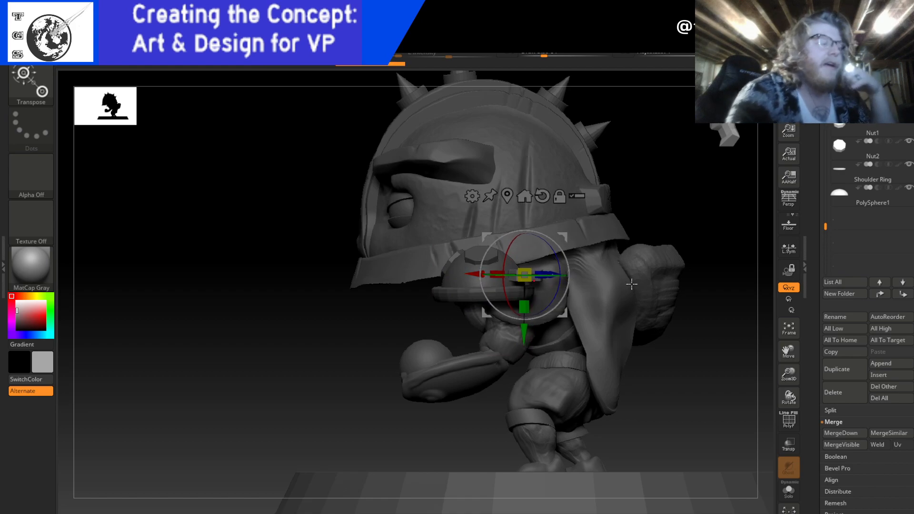
{"action": "left_click_drag", "start_coordinate": [696, 305], "coordinate": [637, 344]}
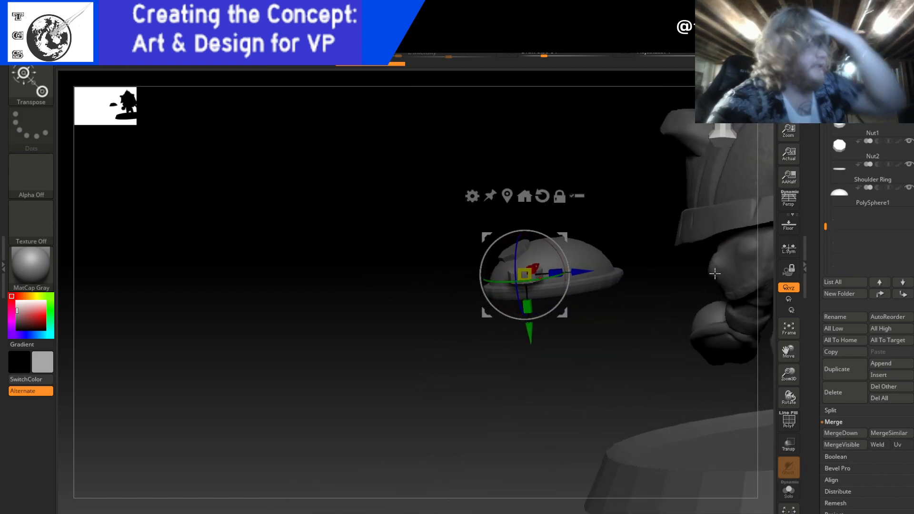
{"action": "left_click_drag", "start_coordinate": [684, 280], "coordinate": [674, 285]}
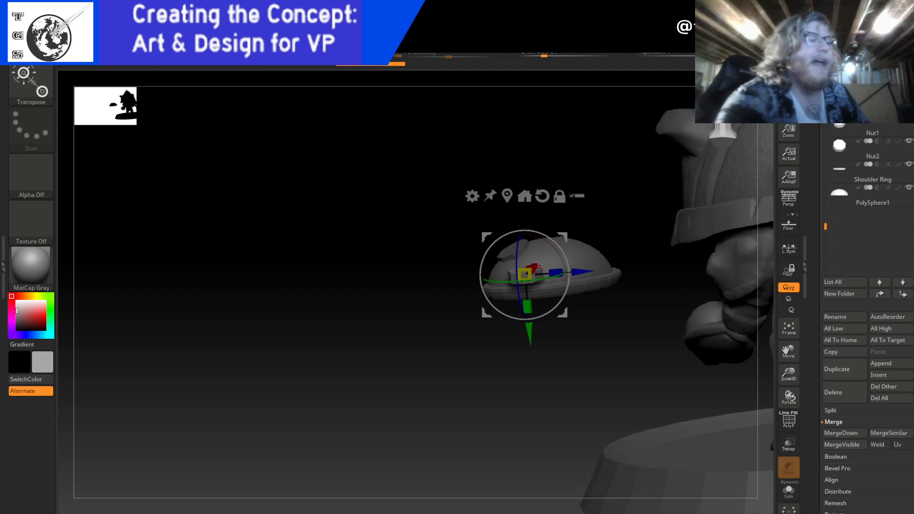
{"action": "left_click_drag", "start_coordinate": [673, 294], "coordinate": [665, 285], "text": "shift"}
- Tilt the third stud to follow the dome's rear slope and move it up along X and Z
{"action": "left_click_drag", "start_coordinate": [577, 232], "coordinate": [626, 232]}
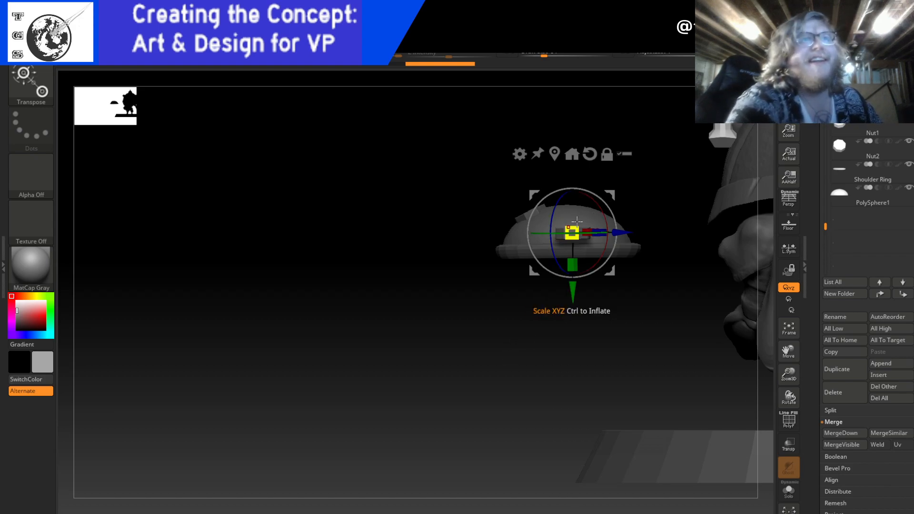
{"action": "left_click_drag", "start_coordinate": [553, 246], "coordinate": [607, 232]}
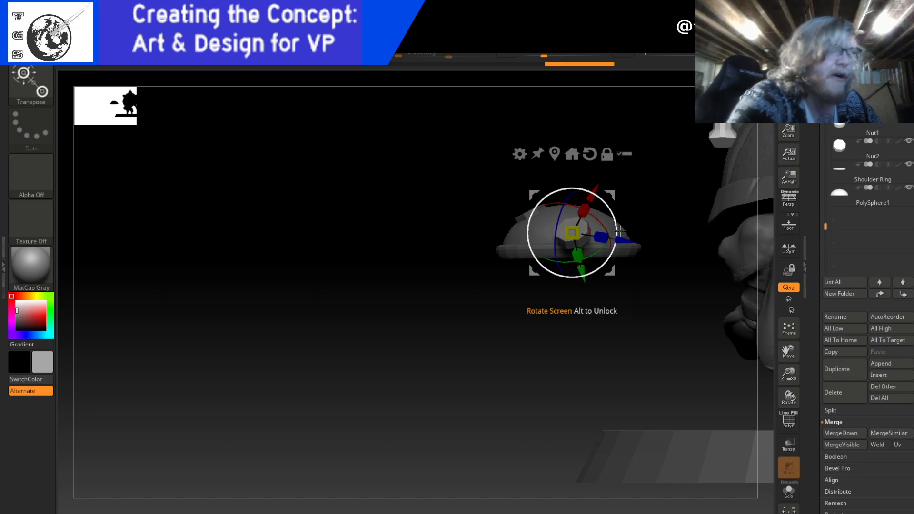
{"action": "left_click_drag", "start_coordinate": [595, 191], "coordinate": [601, 177]}
{"action": "left_click_drag", "start_coordinate": [677, 261], "coordinate": [654, 278]}
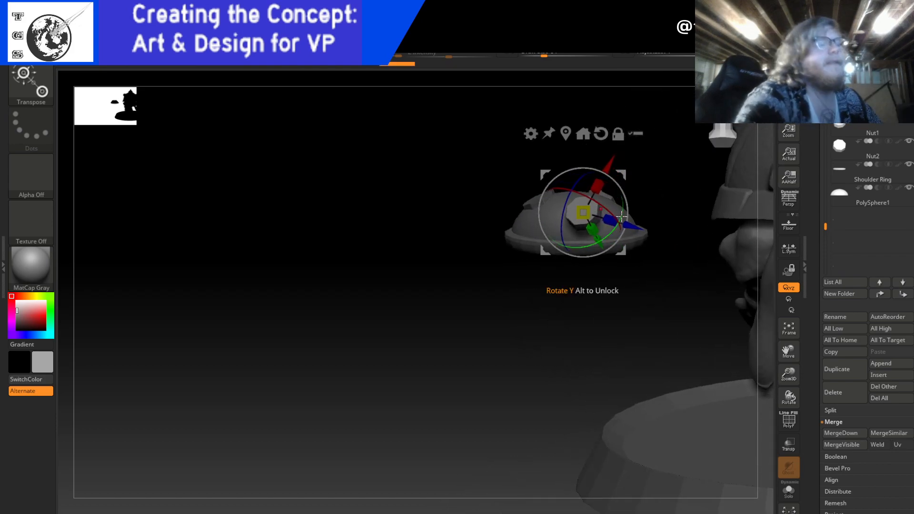
{"action": "left_click_drag", "start_coordinate": [631, 228], "coordinate": [625, 227]}
{"action": "left_click_drag", "start_coordinate": [666, 212], "coordinate": [685, 199]}
- Adjust the third stud's rotation on several axes and move it along Y towards the dome's rear surface
{"action": "left_click_drag", "start_coordinate": [495, 332], "coordinate": [726, 135]}
{"action": "left_click_drag", "start_coordinate": [622, 218], "coordinate": [657, 261]}
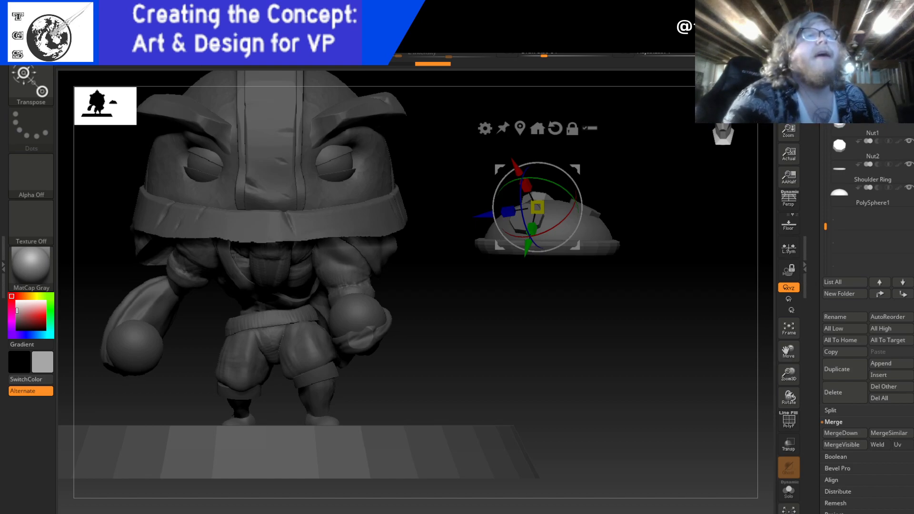
{"action": "left_click_drag", "start_coordinate": [631, 233], "coordinate": [639, 313]}
{"action": "mouse_move", "coordinate": [532, 206]}
{"action": "left_mouse_down"}
{"action": "mouse_move", "coordinate": [499, 191]}
{"action": "mouse_move", "coordinate": [516, 167]}
{"action": "mouse_move", "coordinate": [505, 203]}
{"action": "mouse_move", "coordinate": [536, 188]}
{"action": "left_mouse_up"}
{"action": "left_click_drag", "start_coordinate": [544, 266], "coordinate": [546, 281]}
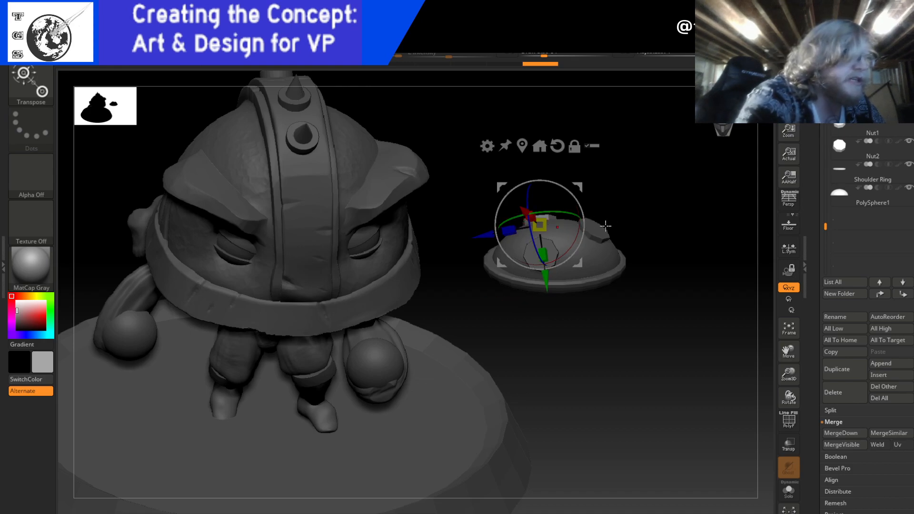
{"action": "left_click_drag", "start_coordinate": [574, 240], "coordinate": [575, 238]}
{"action": "left_click_drag", "start_coordinate": [653, 226], "coordinate": [569, 264]}
{"action": "left_click_drag", "start_coordinate": [533, 200], "coordinate": [534, 201]}
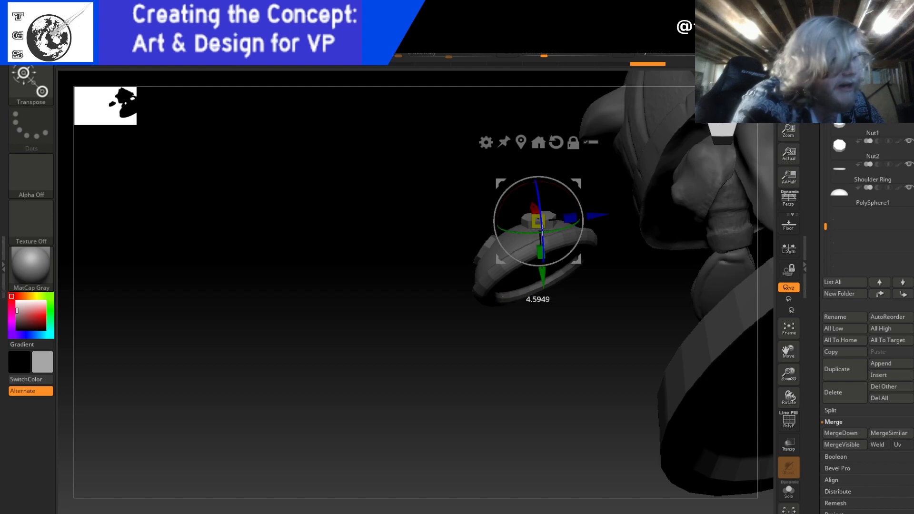
- Nudge the third stud along Y to embed it in the dome, and return to Draw mode
{"action": "left_click_drag", "start_coordinate": [599, 281], "coordinate": [643, 263]}
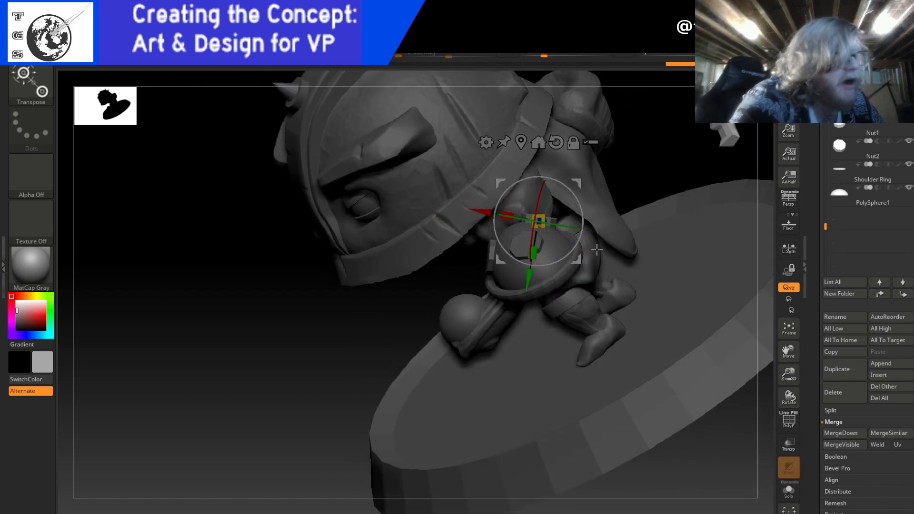
{"action": "left_click_drag", "start_coordinate": [528, 275], "coordinate": [528, 281]}
{"action": "left_click_drag", "start_coordinate": [649, 177], "coordinate": [564, 210]}
{"action": "left_click_drag", "start_coordinate": [585, 282], "coordinate": [641, 257]}
{"action": "left_click_drag", "start_coordinate": [510, 273], "coordinate": [511, 271]}
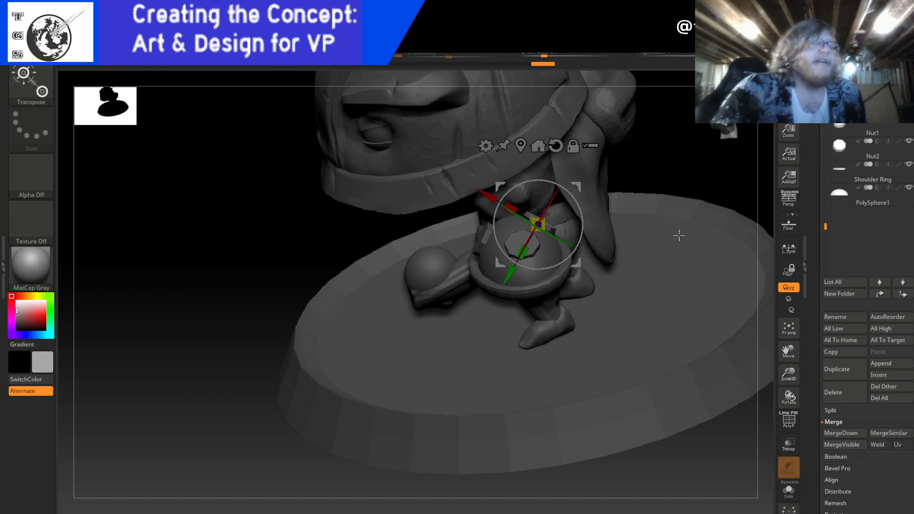
{"action": "key", "text": "q"}
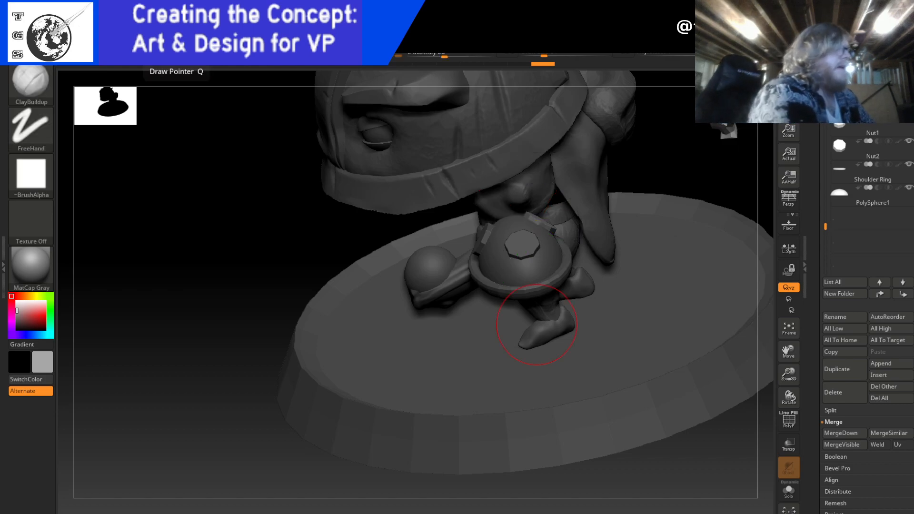
- Examine the studded shoulder dome alongside the whole figure from the front and the side
{"action": "left_click_drag", "start_coordinate": [204, 368], "coordinate": [435, 320]}
{"action": "left_click_drag", "start_coordinate": [698, 174], "coordinate": [714, 124], "text": "shift"}
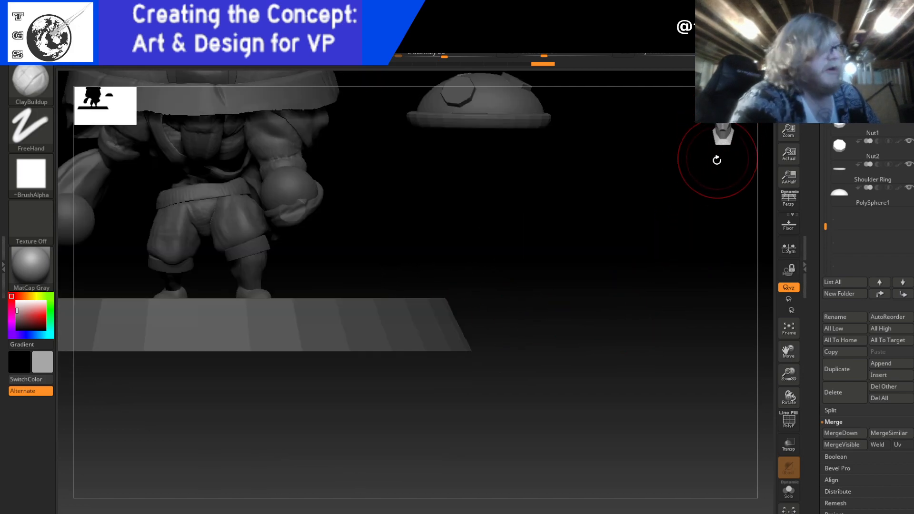
{"action": "left_click_drag", "start_coordinate": [789, 375], "coordinate": [788, 326]}
{"action": "left_click_drag", "start_coordinate": [560, 288], "coordinate": [604, 449], "text": "alt"}
{"action": "left_click_drag", "start_coordinate": [563, 385], "coordinate": [574, 415]}
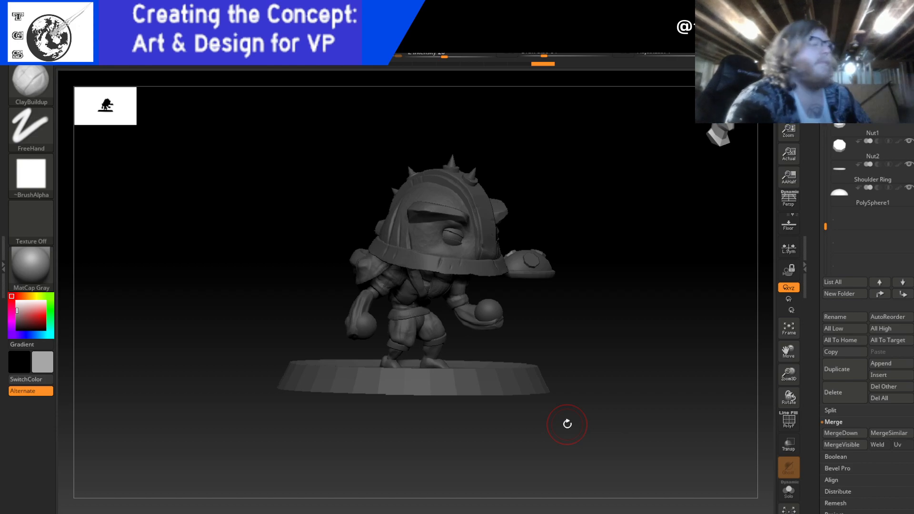
{"action": "left_click_drag", "start_coordinate": [555, 342], "coordinate": [532, 339]}
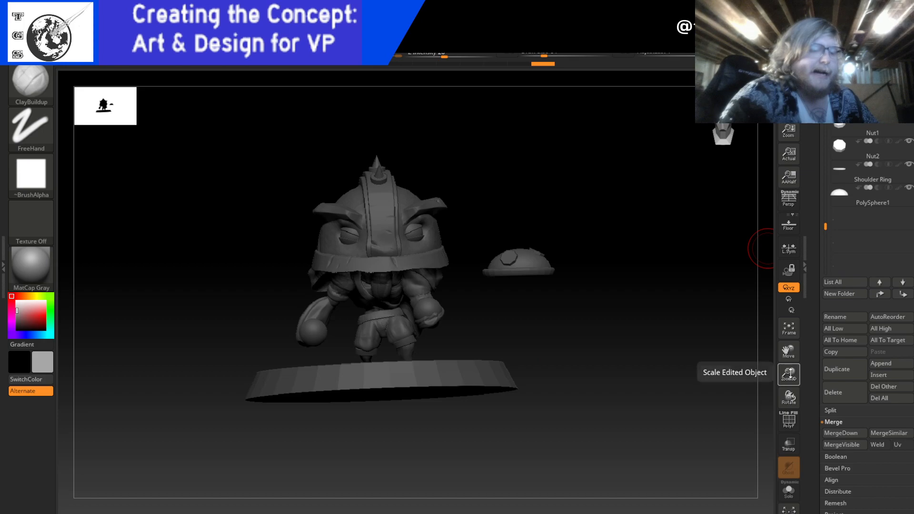
- Examine the helmeted figure and the detached studded shoulder dome from the front, side and three-quarter angles
{"action": "scroll", "coordinate": [789, 374], "scroll_direction": "up", "scroll_amount": 5}
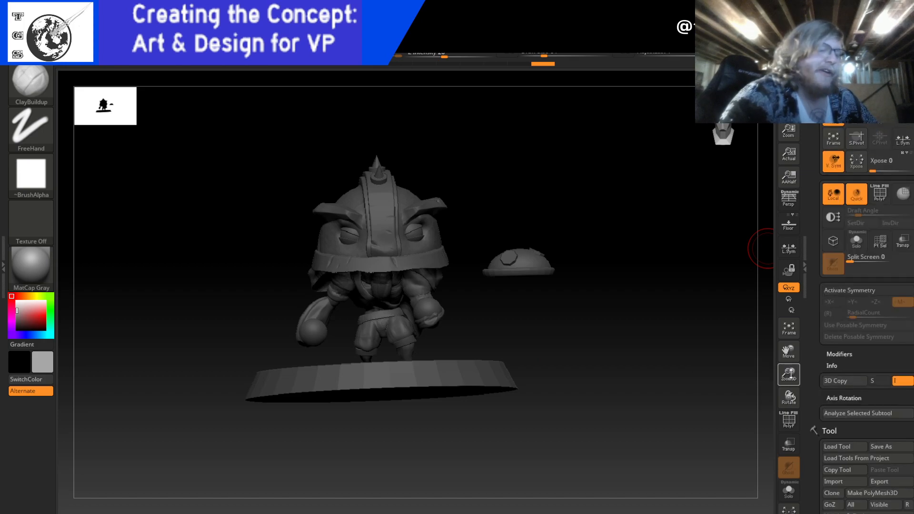
{"action": "scroll", "coordinate": [790, 379], "scroll_direction": "down", "scroll_amount": 5}
{"action": "mouse_move", "coordinate": [616, 336]}
{"action": "left_mouse_down"}
{"action": "mouse_move", "coordinate": [649, 357]}
{"action": "mouse_move", "coordinate": [626, 334]}
{"action": "left_mouse_up"}
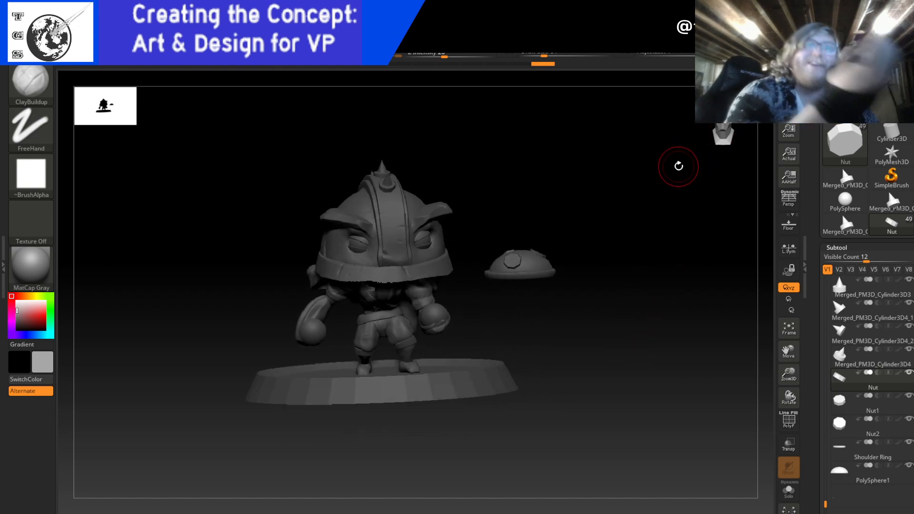
{"action": "left_click", "coordinate": [723, 120]}
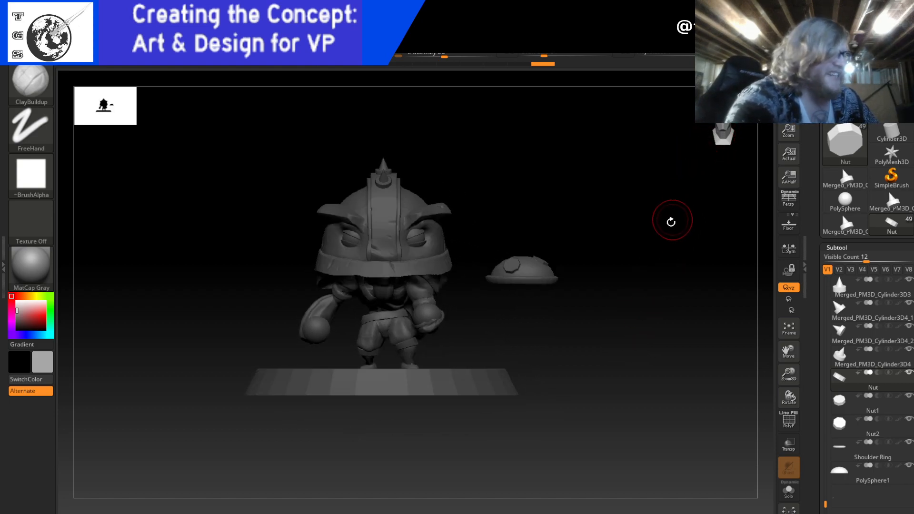
{"action": "left_click_drag", "start_coordinate": [617, 263], "coordinate": [659, 318], "text": "alt"}
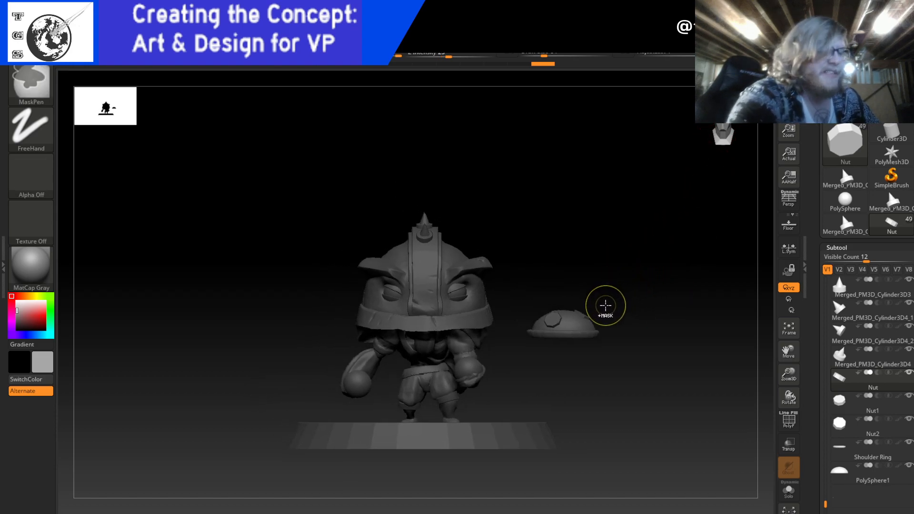
{"action": "left_click_drag", "start_coordinate": [788, 377], "coordinate": [752, 399]}
{"action": "left_click_drag", "start_coordinate": [689, 385], "coordinate": [640, 367]}
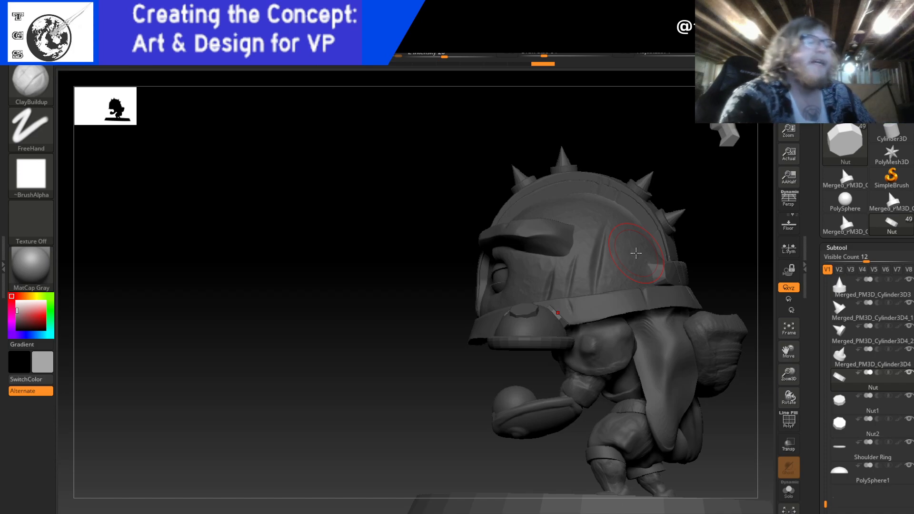
{"action": "left_click_drag", "start_coordinate": [451, 390], "coordinate": [510, 382]}
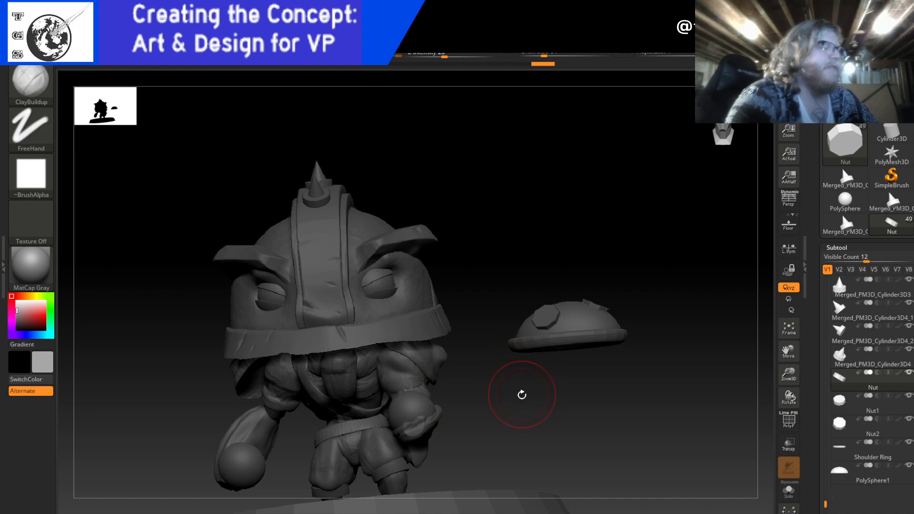
{"action": "left_click_drag", "start_coordinate": [533, 398], "coordinate": [502, 399]}
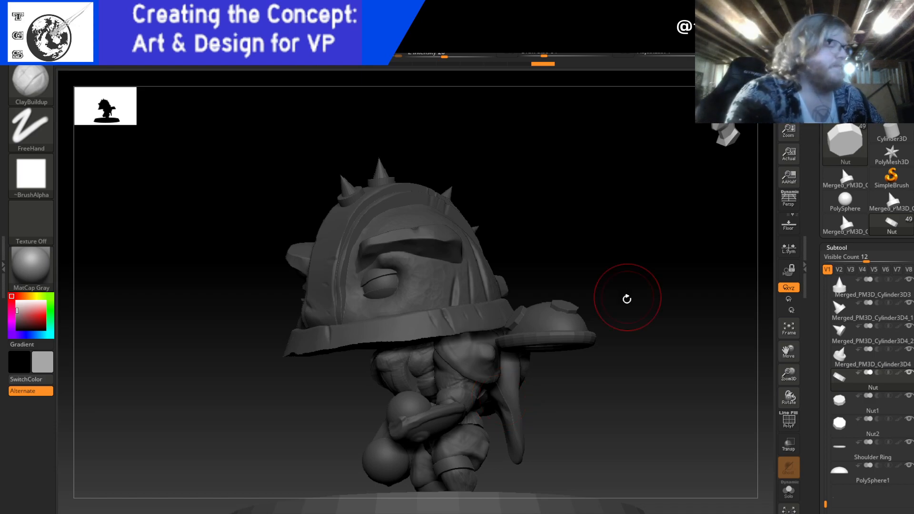
{"action": "left_click_drag", "start_coordinate": [620, 312], "coordinate": [531, 346]}
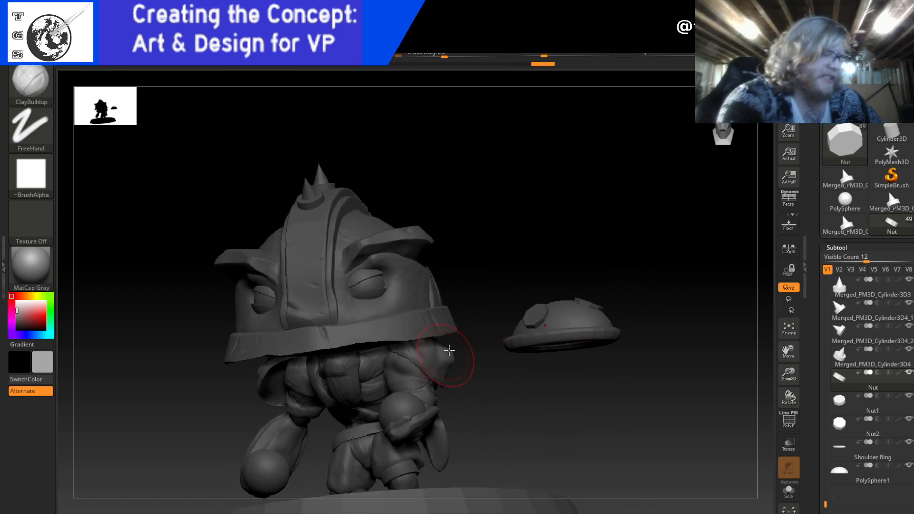
{"action": "mouse_move", "coordinate": [650, 349]}
{"action": "left_mouse_down"}
{"action": "mouse_move", "coordinate": [626, 376]}
{"action": "mouse_move", "coordinate": [532, 399]}
{"action": "mouse_move", "coordinate": [593, 366]}
{"action": "mouse_move", "coordinate": [612, 396]}
{"action": "mouse_move", "coordinate": [649, 400]}
{"action": "mouse_move", "coordinate": [665, 373]}
{"action": "mouse_move", "coordinate": [686, 385]}
{"action": "mouse_move", "coordinate": [654, 412]}
{"action": "mouse_move", "coordinate": [636, 359]}
{"action": "mouse_move", "coordinate": [667, 347]}
{"action": "left_mouse_up"}
{"action": "mouse_move", "coordinate": [488, 389]}
{"action": "left_mouse_down"}
{"action": "mouse_move", "coordinate": [543, 386]}
{"action": "mouse_move", "coordinate": [485, 383]}
{"action": "left_mouse_up"}
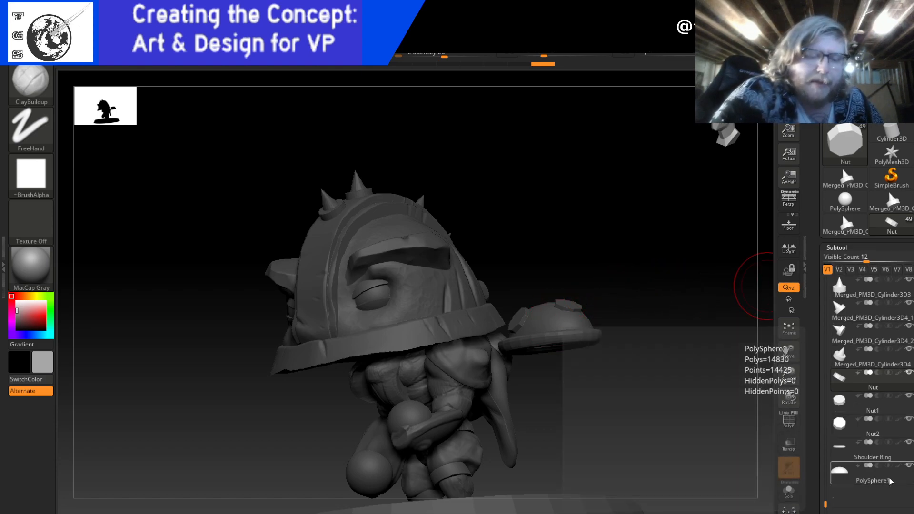
- Rename the shoulder dome's subtool PolySphere1 as PauldronR
{"action": "left_click", "coordinate": [884, 480]}
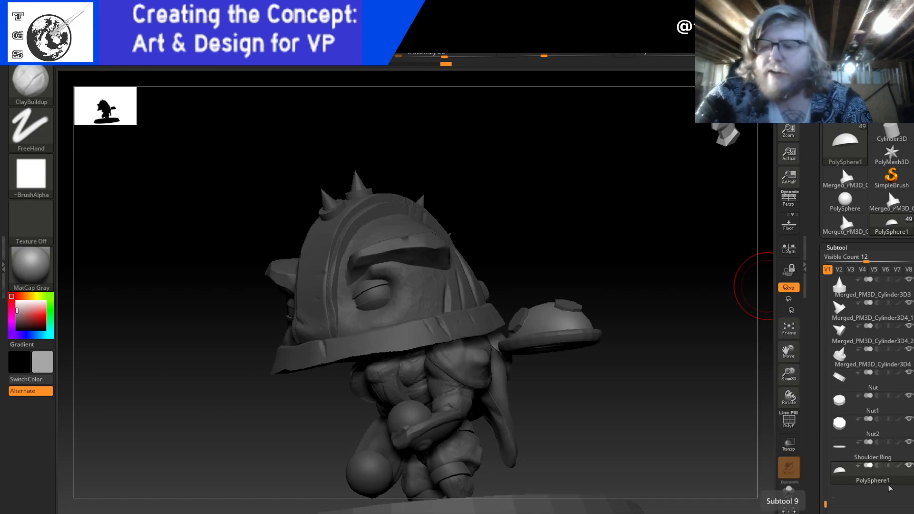
{"action": "mouse_move", "coordinate": [885, 482]}
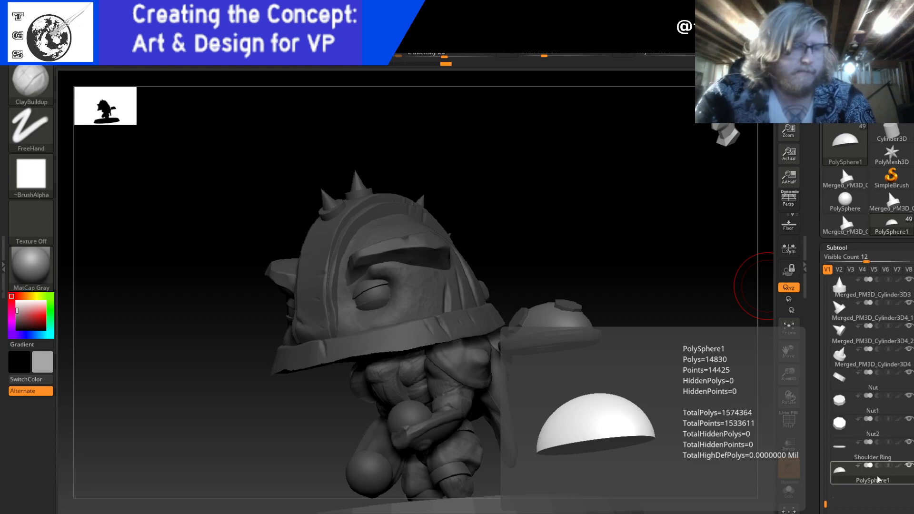
{"action": "left_click_drag", "start_coordinate": [820, 403], "coordinate": [819, 187]}
{"action": "left_click", "coordinate": [853, 354]}
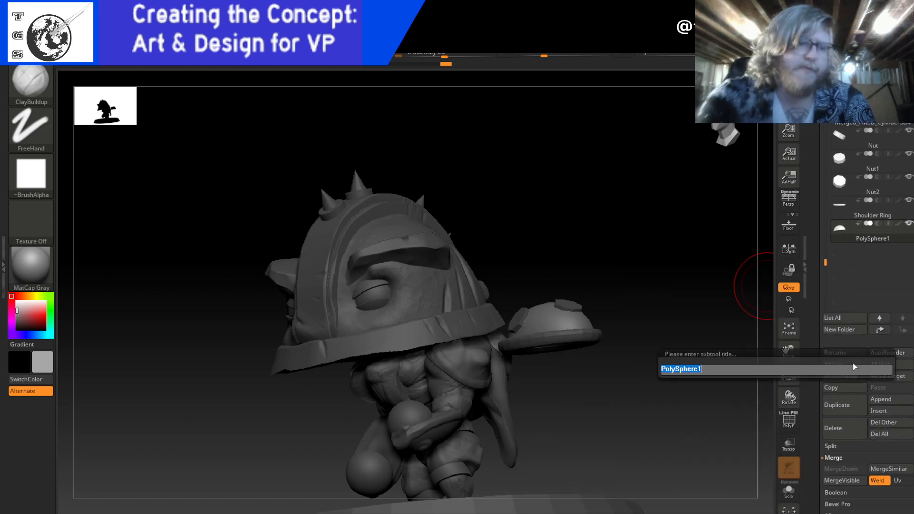
{"action": "type", "text": "Pauld"}
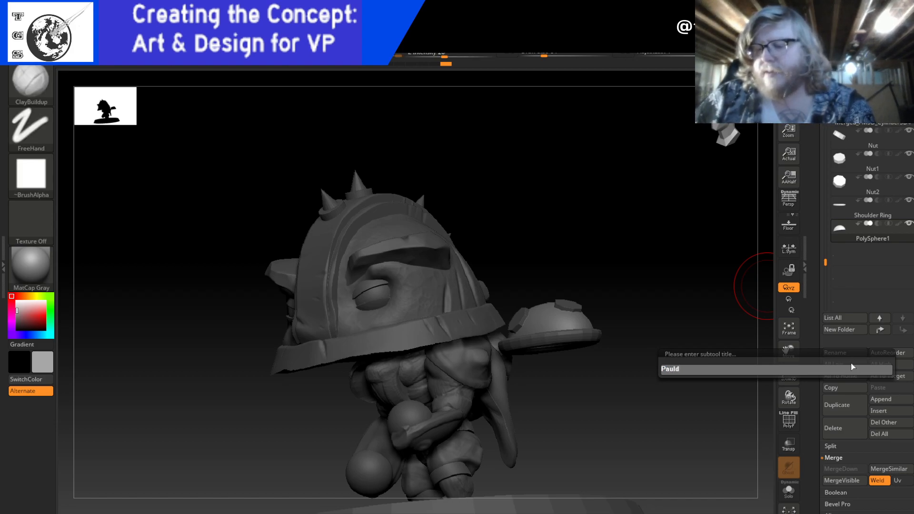
{"action": "type", "text": "ronR"}
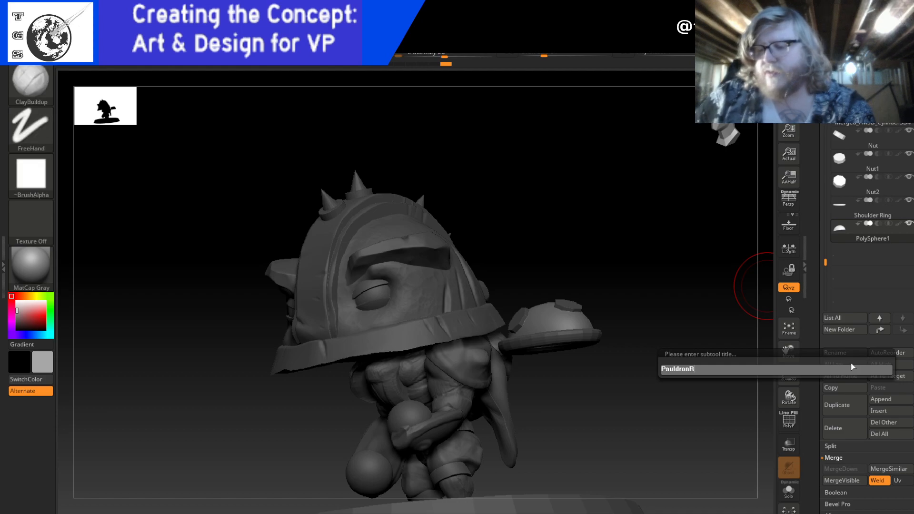
{"action": "key", "text": "Return"}
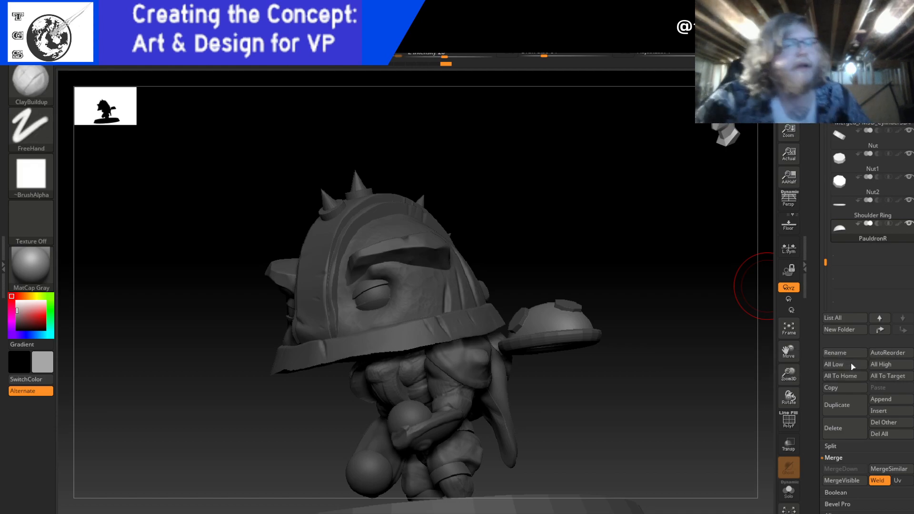
- Choose the OrbFlatten_Edge brush from the brushes starting with O for working on the shoulder dome
{"action": "mouse_move", "coordinate": [678, 398]}
{"action": "left_mouse_down"}
{"action": "mouse_move", "coordinate": [685, 442]}
{"action": "mouse_move", "coordinate": [690, 432]}
{"action": "left_mouse_up"}
{"action": "left_click", "coordinate": [30, 81]}
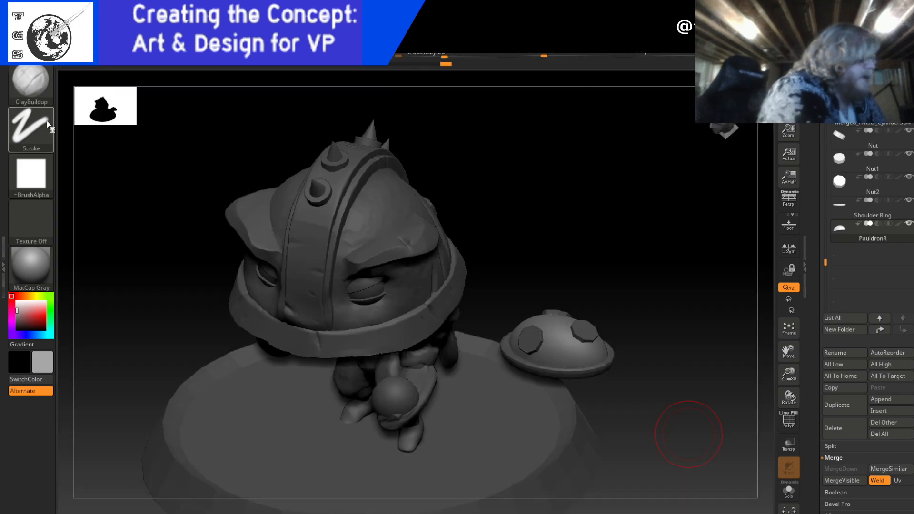
{"action": "left_click", "coordinate": [29, 83]}
{"action": "left_click", "coordinate": [29, 83]}
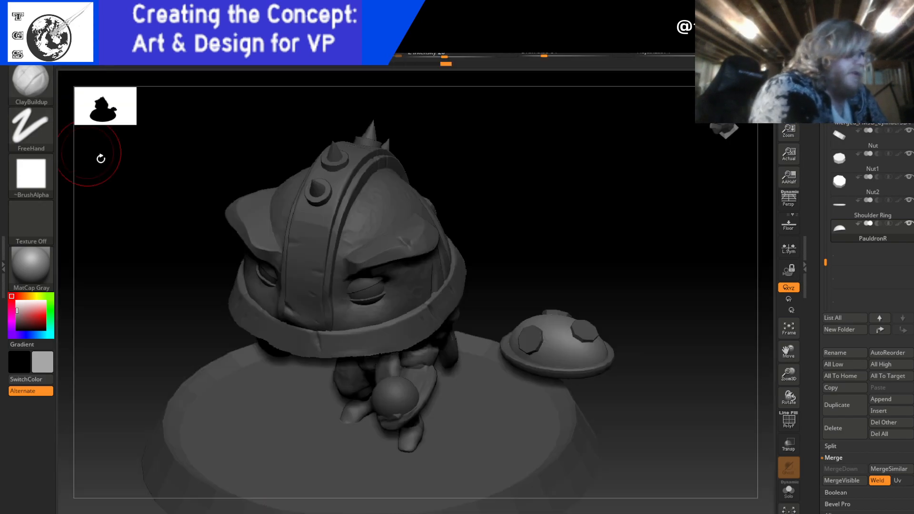
{"action": "left_click", "coordinate": [29, 83]}
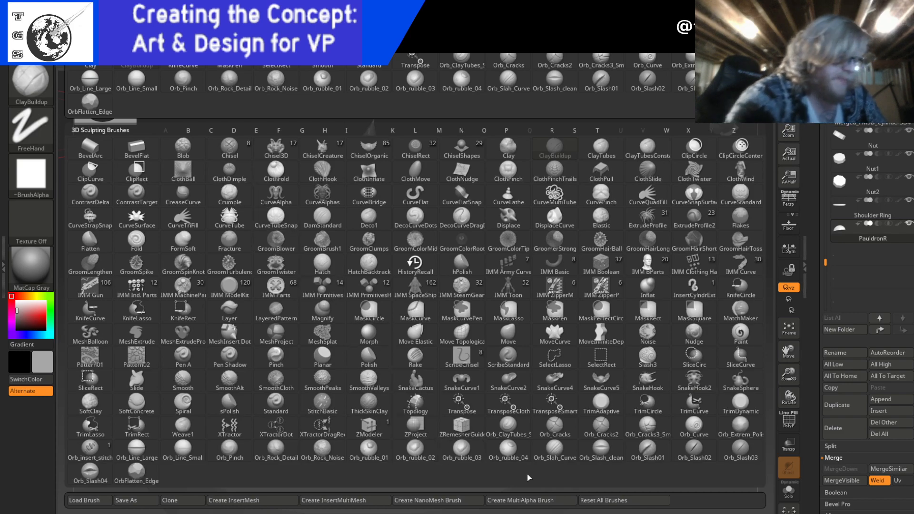
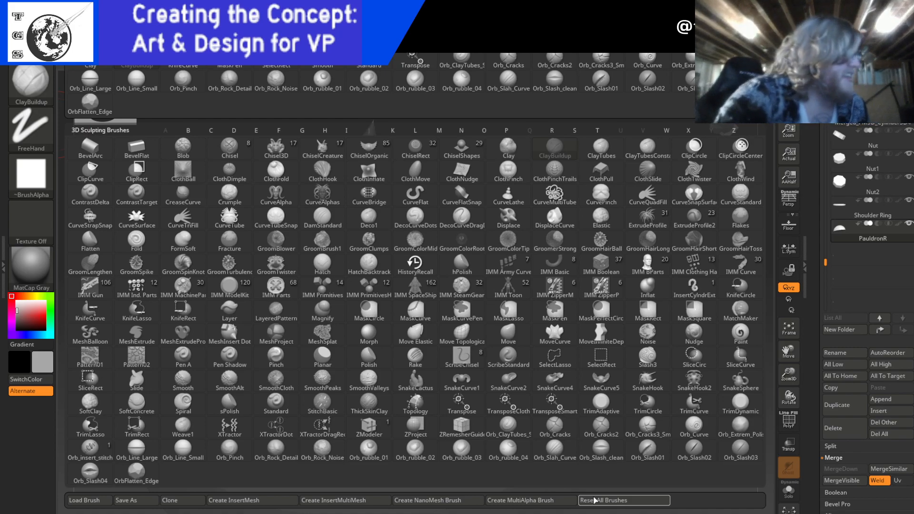
{"action": "left_click", "coordinate": [483, 130]}
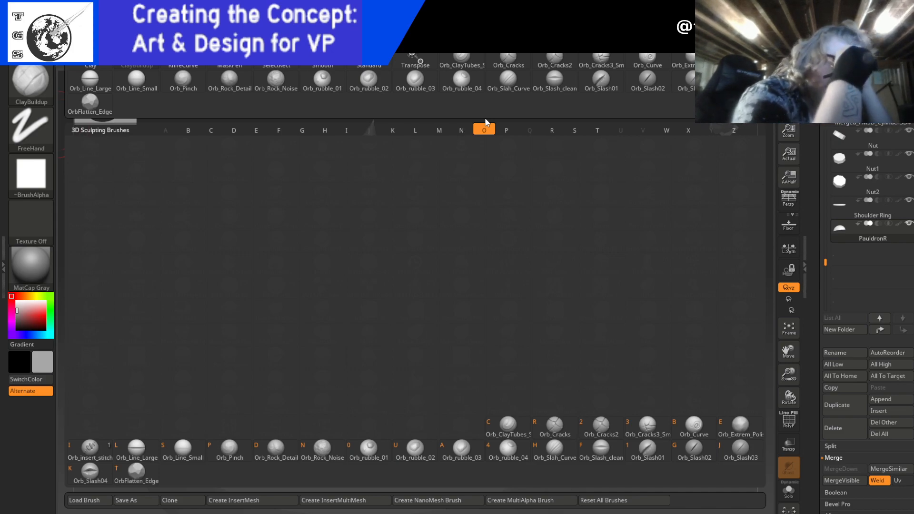
{"action": "left_click", "coordinate": [136, 472]}
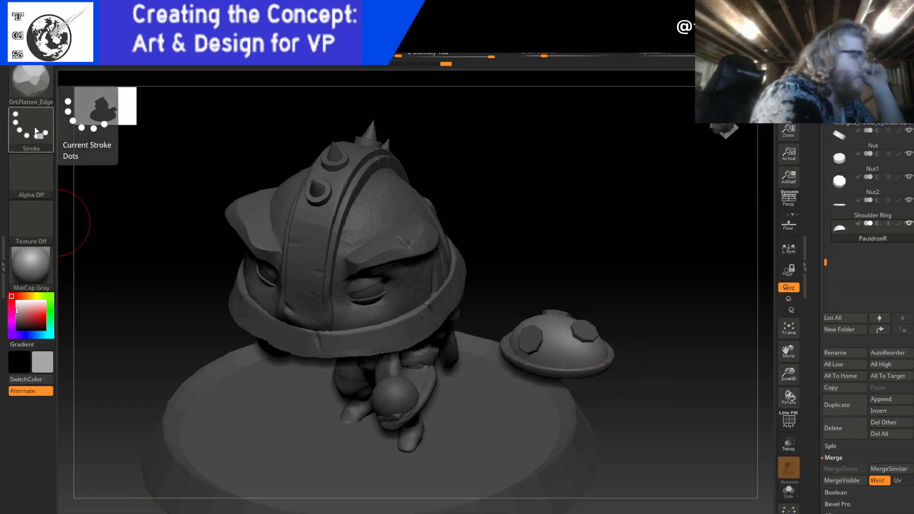
- Assign Alpha 30 to the flattening brush and undo the trial stroke on the dome
{"action": "left_click", "coordinate": [39, 183]}
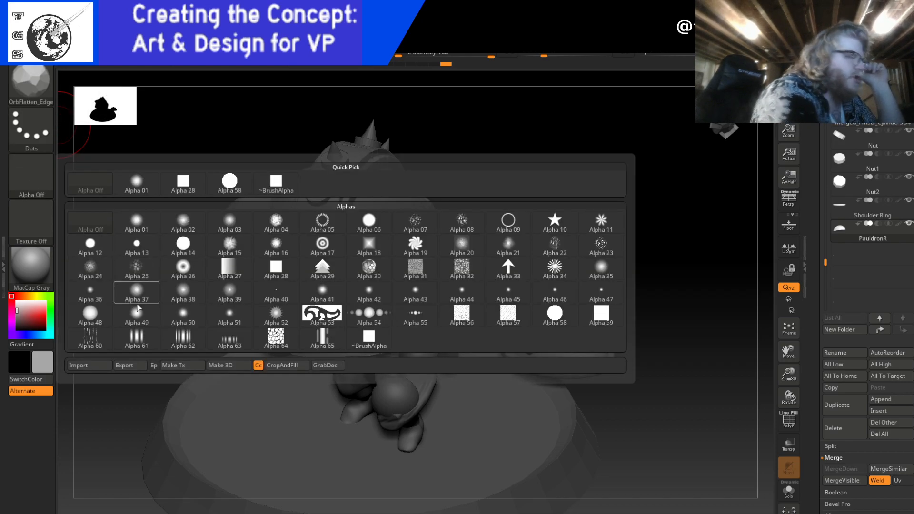
{"action": "left_click", "coordinate": [34, 172]}
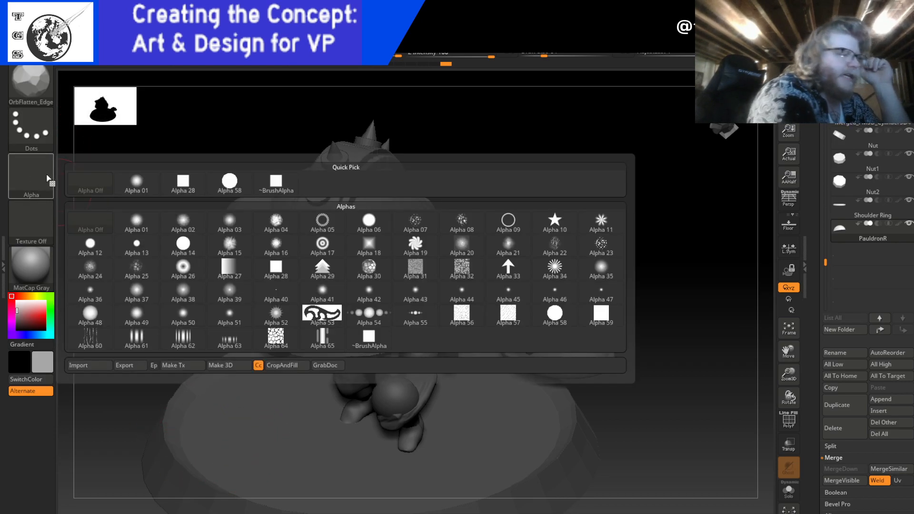
{"action": "mouse_move", "coordinate": [537, 219]}
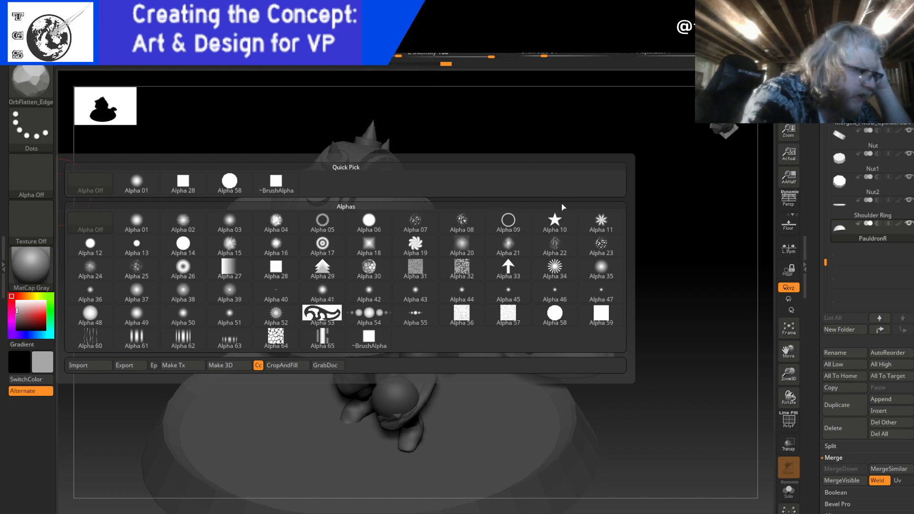
{"action": "left_click", "coordinate": [379, 269]}
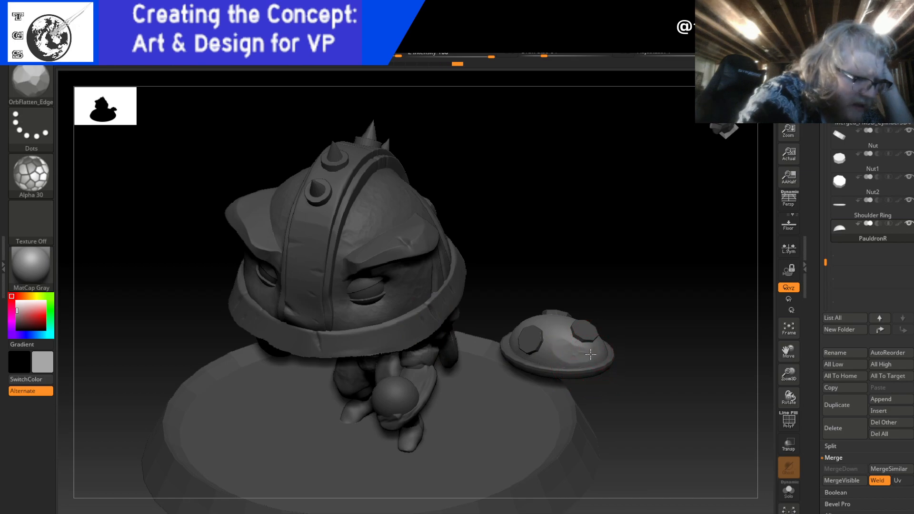
{"action": "key", "text": "ctrl"}
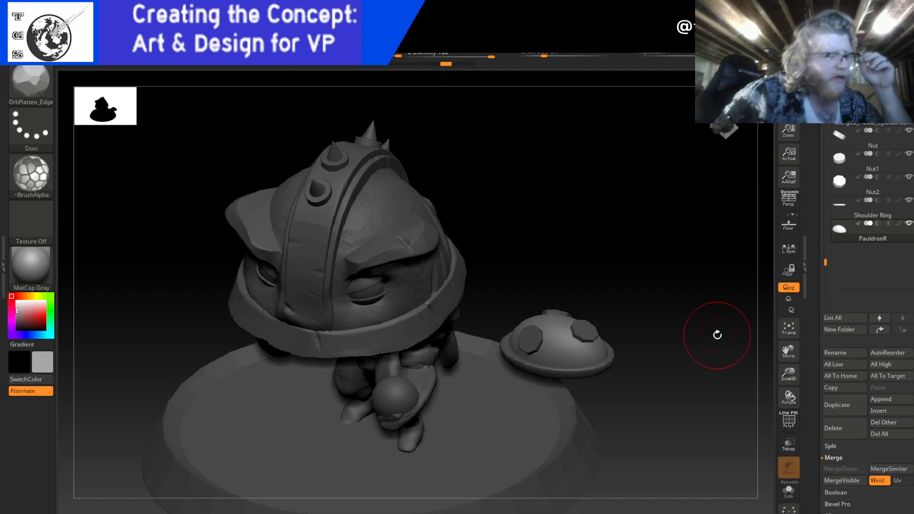
- Enlarge the brush and lower its Z Intensity, then undo a trial stroke on the dome's front
{"action": "mouse_move", "coordinate": [659, 310]}
{"action": "left_mouse_down"}
{"action": "mouse_move", "coordinate": [602, 320]}
{"action": "mouse_move", "coordinate": [552, 55]}
{"action": "left_mouse_up"}
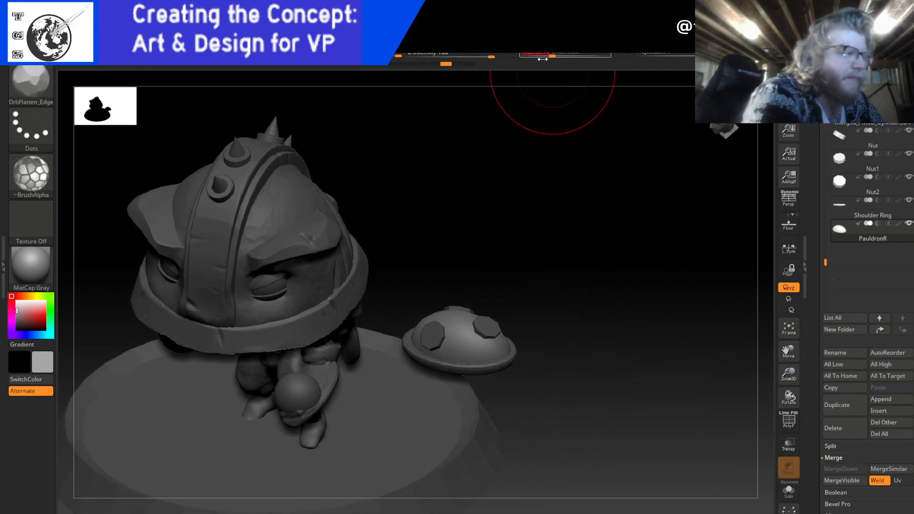
{"action": "left_click_drag", "start_coordinate": [486, 57], "coordinate": [471, 56]}
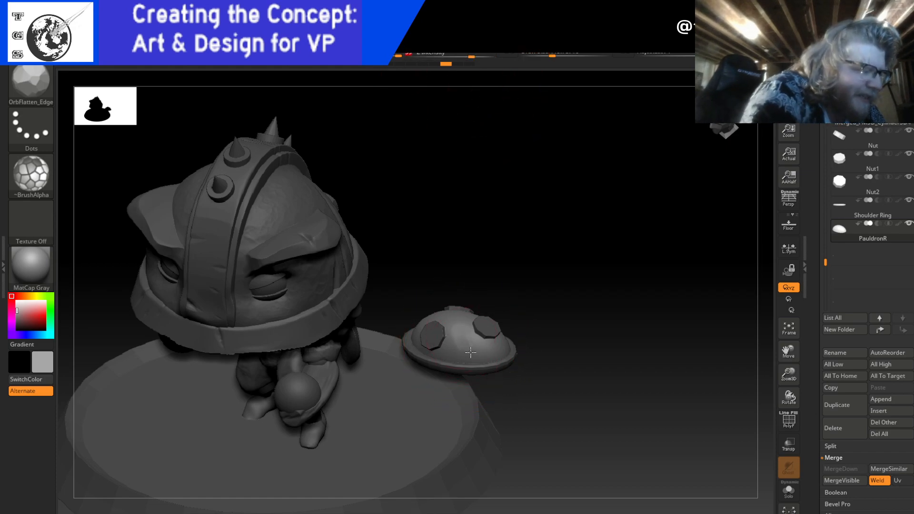
{"action": "left_click_drag", "start_coordinate": [477, 342], "coordinate": [500, 350]}
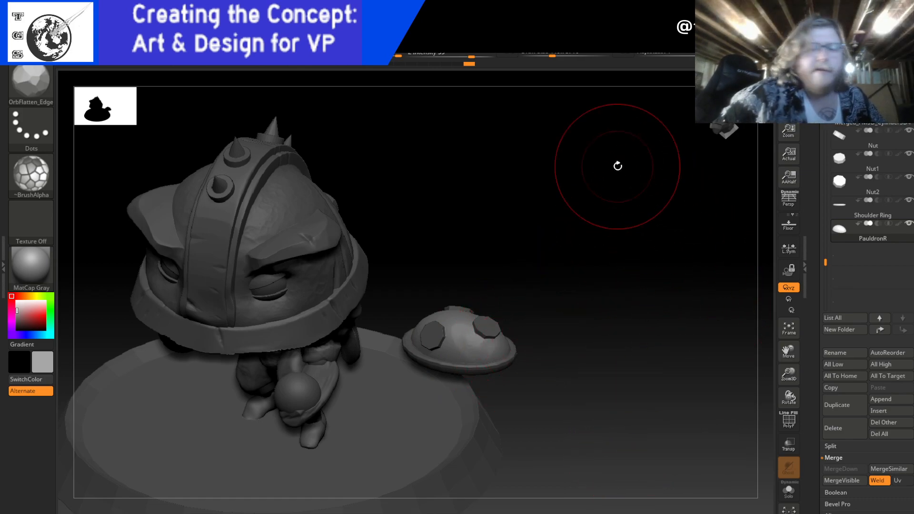
{"action": "key", "text": "ctrl"}
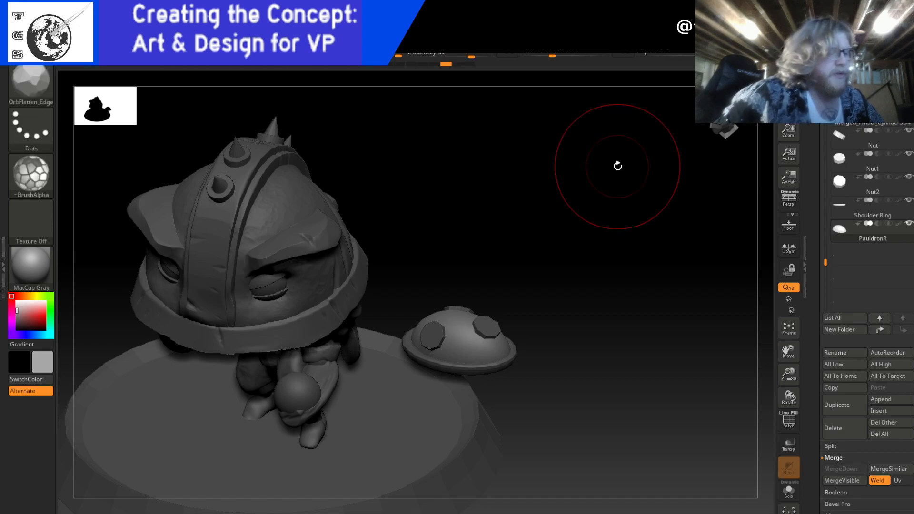
- Enlarge the flattening brush slightly and stroke facets into the pauldron dome's surface from several sides around the studs
{"action": "left_click_drag", "start_coordinate": [556, 54], "coordinate": [564, 53]}
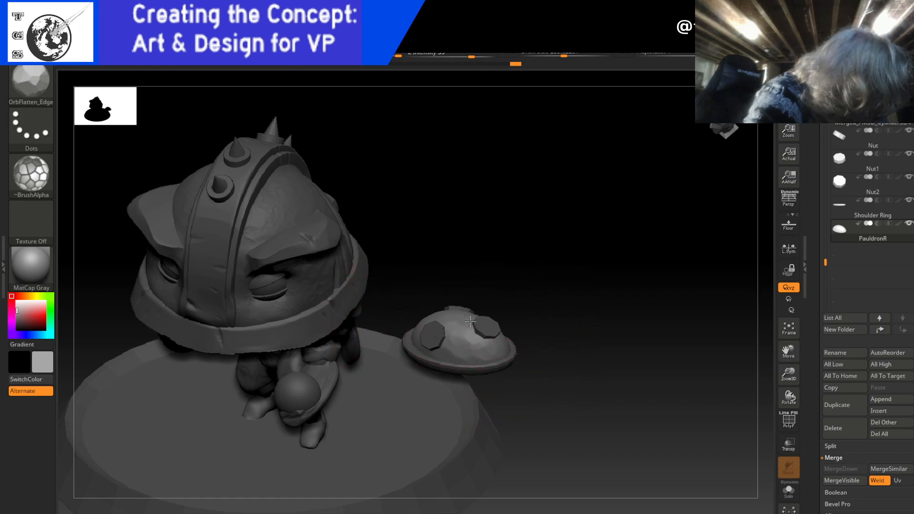
{"action": "left_click_drag", "start_coordinate": [544, 326], "coordinate": [497, 334]}
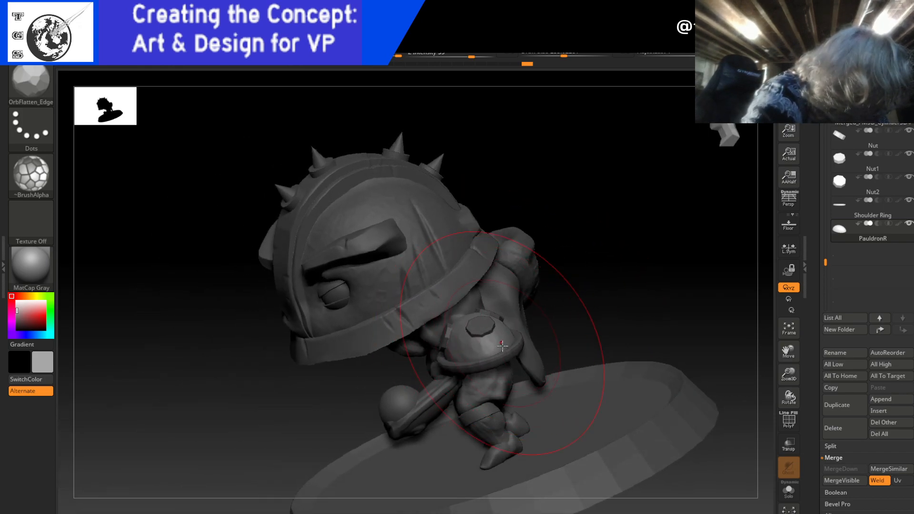
{"action": "left_click_drag", "start_coordinate": [615, 297], "coordinate": [572, 325]}
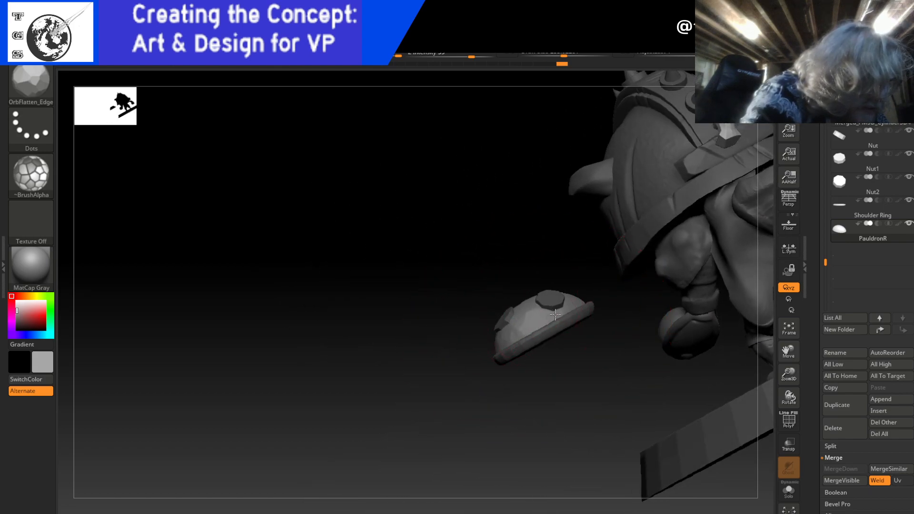
{"action": "left_click_drag", "start_coordinate": [584, 290], "coordinate": [589, 346]}
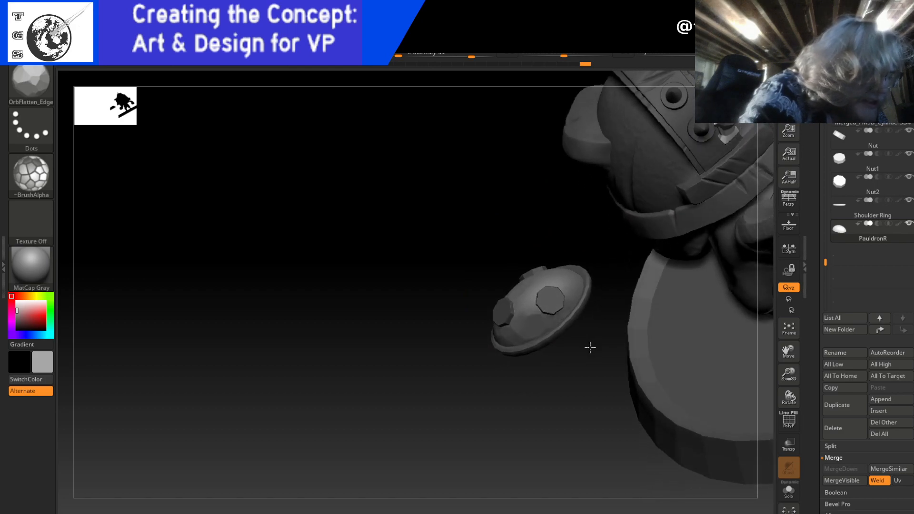
{"action": "mouse_move", "coordinate": [522, 294]}
{"action": "left_mouse_down"}
{"action": "mouse_move", "coordinate": [539, 282]}
{"action": "mouse_move", "coordinate": [541, 297]}
{"action": "mouse_move", "coordinate": [548, 293]}
{"action": "left_mouse_up"}
{"action": "mouse_move", "coordinate": [550, 291]}
{"action": "left_mouse_down"}
{"action": "mouse_move", "coordinate": [569, 280]}
{"action": "mouse_move", "coordinate": [584, 339]}
{"action": "mouse_move", "coordinate": [575, 358]}
{"action": "mouse_move", "coordinate": [570, 295]}
{"action": "mouse_move", "coordinate": [559, 281]}
{"action": "mouse_move", "coordinate": [567, 275]}
{"action": "left_mouse_up"}
{"action": "mouse_move", "coordinate": [560, 280]}
{"action": "left_mouse_down"}
{"action": "mouse_move", "coordinate": [567, 271]}
{"action": "mouse_move", "coordinate": [586, 286]}
{"action": "mouse_move", "coordinate": [580, 263]}
{"action": "mouse_move", "coordinate": [643, 291]}
{"action": "mouse_move", "coordinate": [635, 358]}
{"action": "left_mouse_up"}
{"action": "mouse_move", "coordinate": [563, 263]}
{"action": "left_mouse_down"}
{"action": "mouse_move", "coordinate": [573, 262]}
{"action": "mouse_move", "coordinate": [560, 262]}
{"action": "left_mouse_up"}
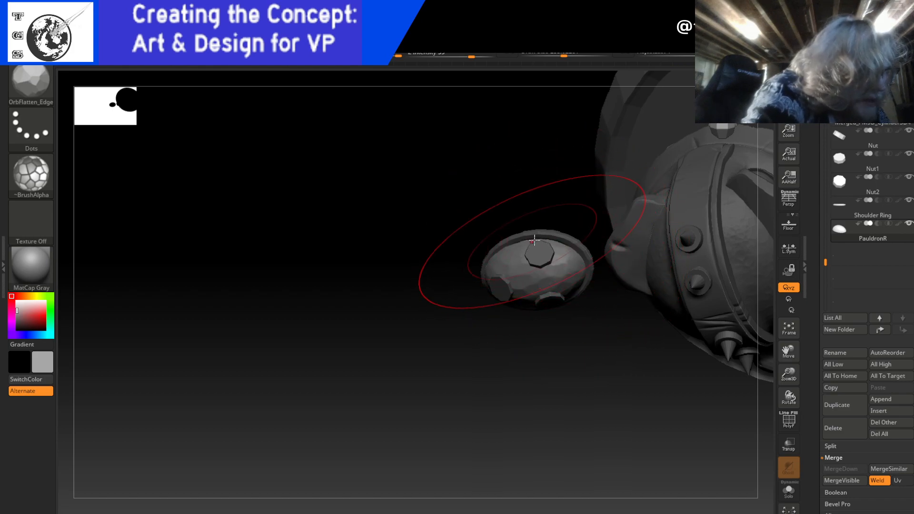
{"action": "mouse_move", "coordinate": [514, 353]}
{"action": "left_mouse_down"}
{"action": "mouse_move", "coordinate": [580, 379]}
{"action": "mouse_move", "coordinate": [626, 357]}
{"action": "mouse_move", "coordinate": [608, 408]}
{"action": "mouse_move", "coordinate": [623, 214]}
{"action": "left_mouse_up"}
- Make the Shoulder Ring the active subtool and reduce the brush size for working on the thin rim
{"action": "left_click_drag", "start_coordinate": [709, 136], "coordinate": [628, 471]}
{"action": "left_click_drag", "start_coordinate": [718, 133], "coordinate": [706, 156]}
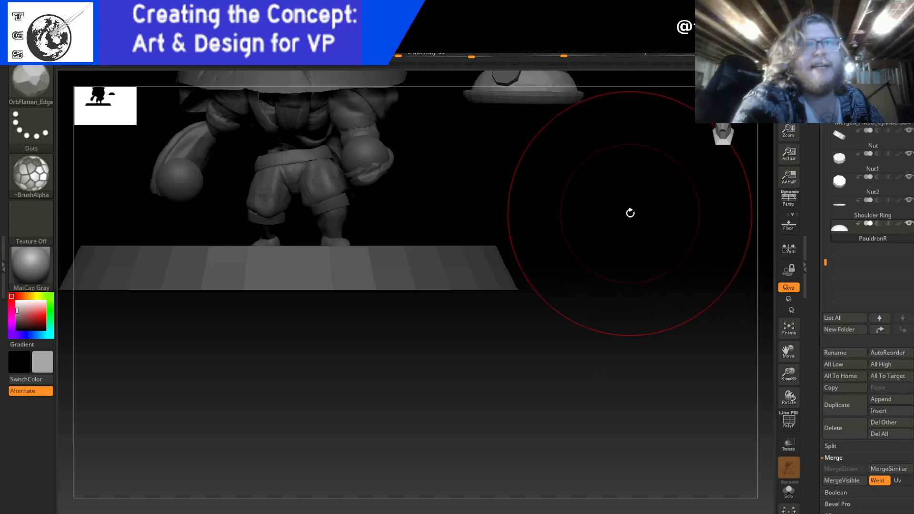
{"action": "left_click_drag", "start_coordinate": [614, 206], "coordinate": [530, 376], "text": "alt"}
{"action": "left_click_drag", "start_coordinate": [717, 142], "coordinate": [694, 157]}
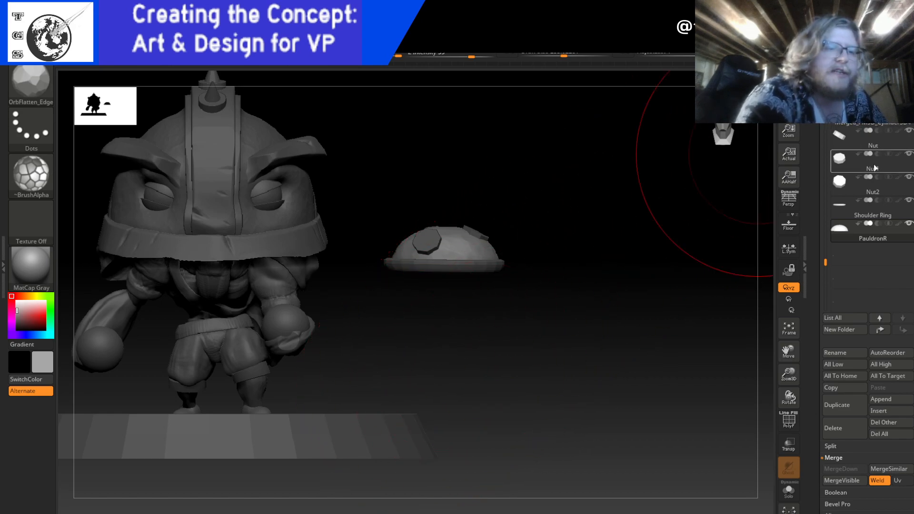
{"action": "mouse_move", "coordinate": [873, 165]}
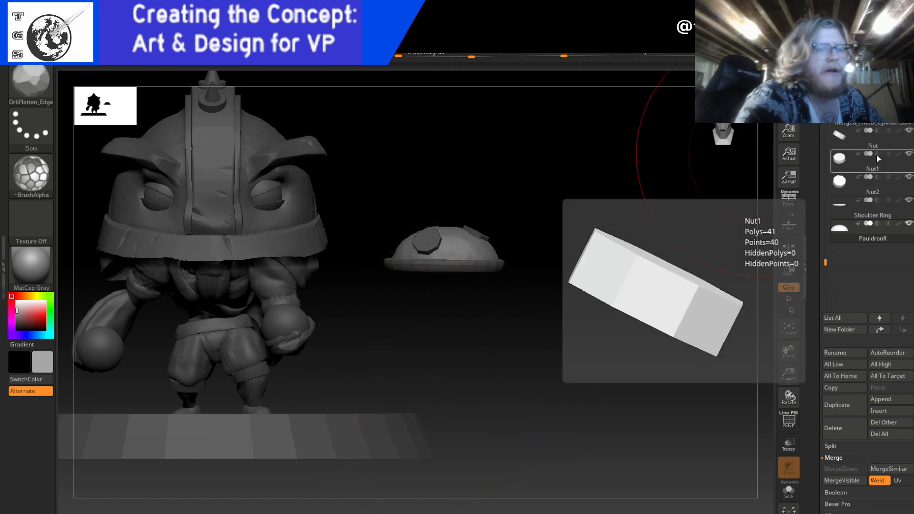
{"action": "left_click", "coordinate": [872, 139]}
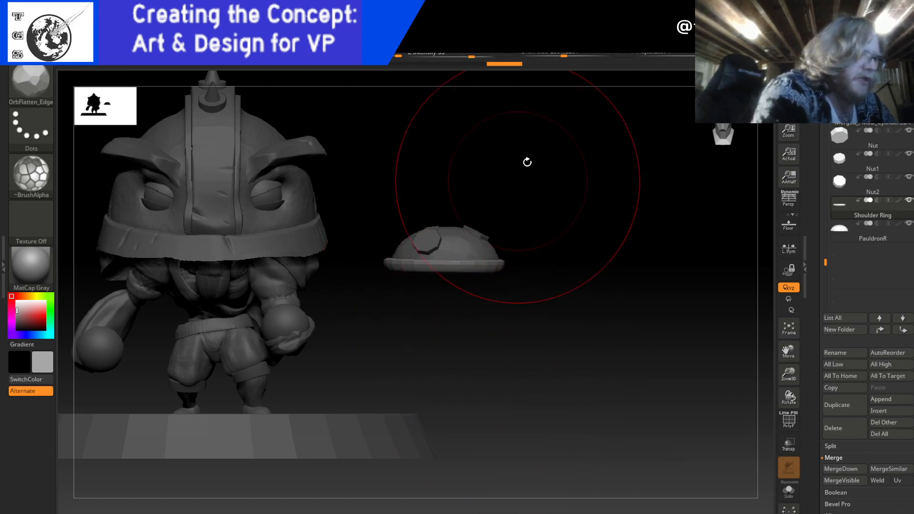
{"action": "left_click_drag", "start_coordinate": [563, 56], "coordinate": [545, 57]}
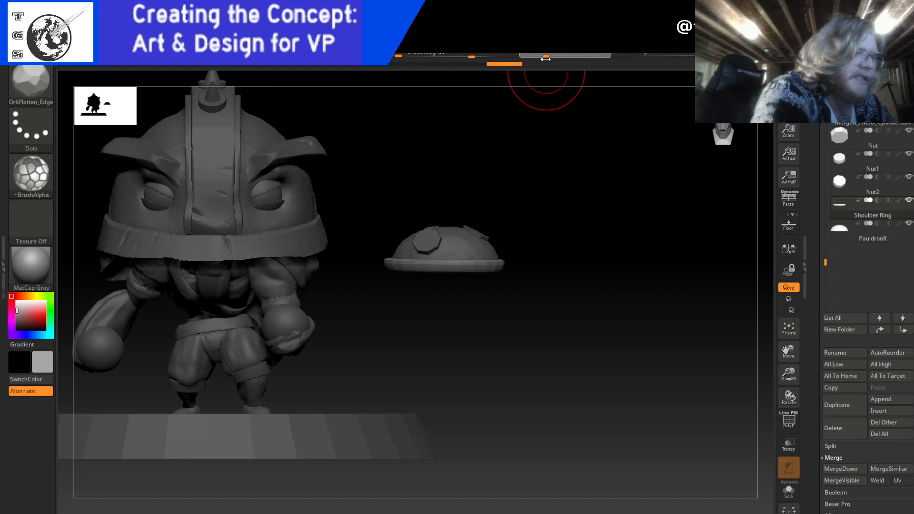
- Try smoothing the front of the shoulder ring, then undo the stroke
{"action": "key", "text": "shift"}
{"action": "left_click_drag", "start_coordinate": [433, 269], "coordinate": [484, 268], "text": "shift"}
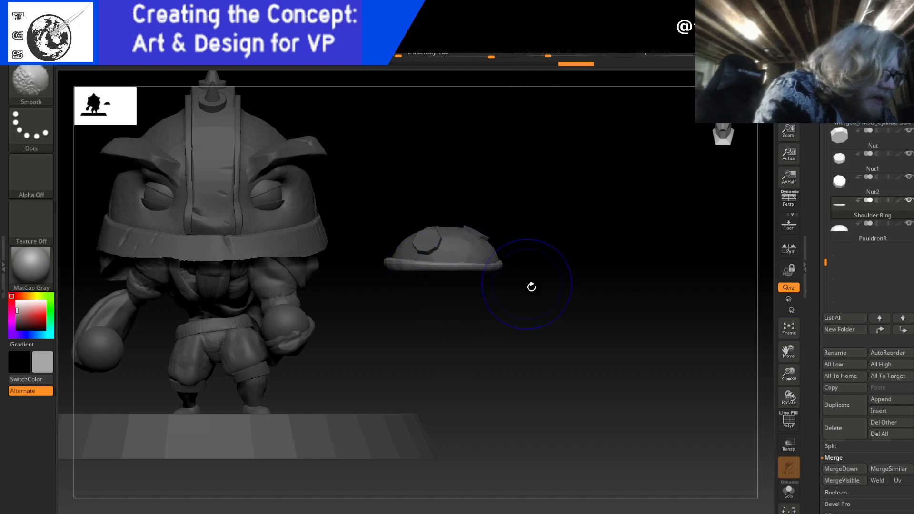
{"action": "key", "text": "ctrl+z"}
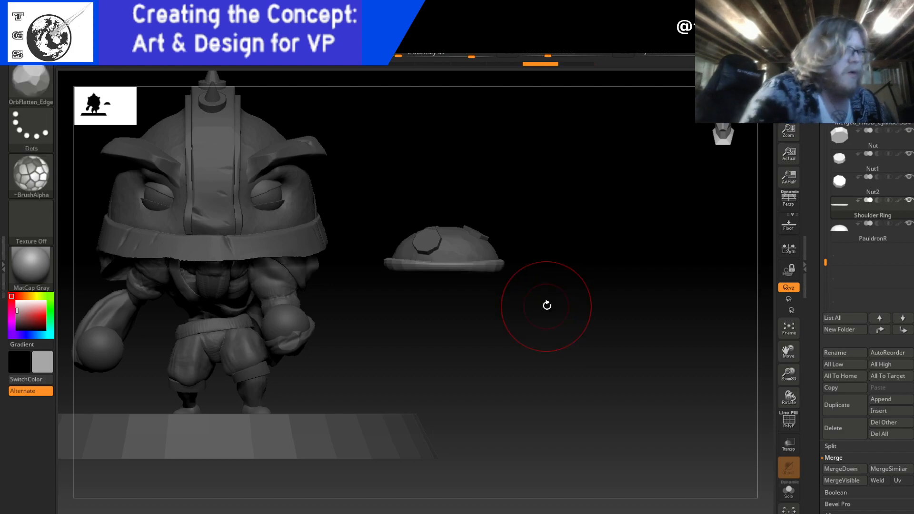
{"action": "key", "text": "ctrl+z"}
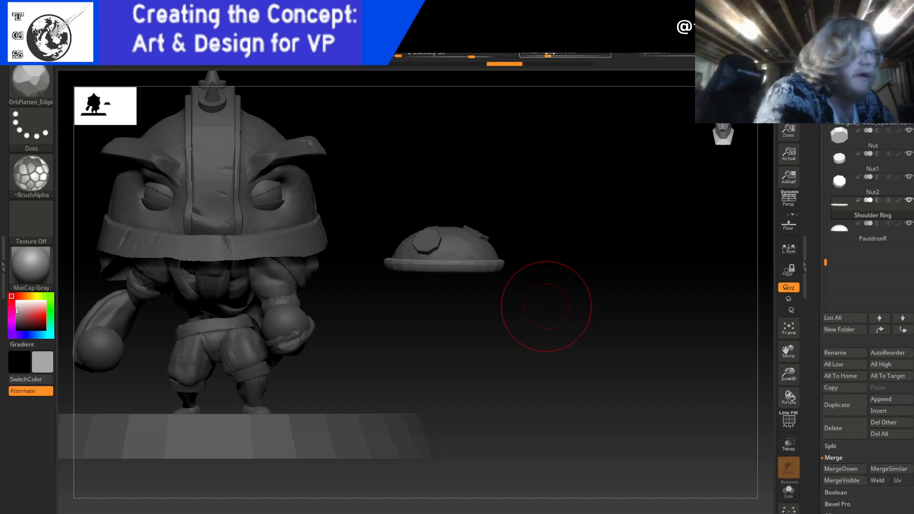
- Reduce the brush size further and test a short smoothing stroke on the shoulder ring, then undo it
{"action": "left_click", "coordinate": [539, 56]}
{"action": "key", "text": "shift"}
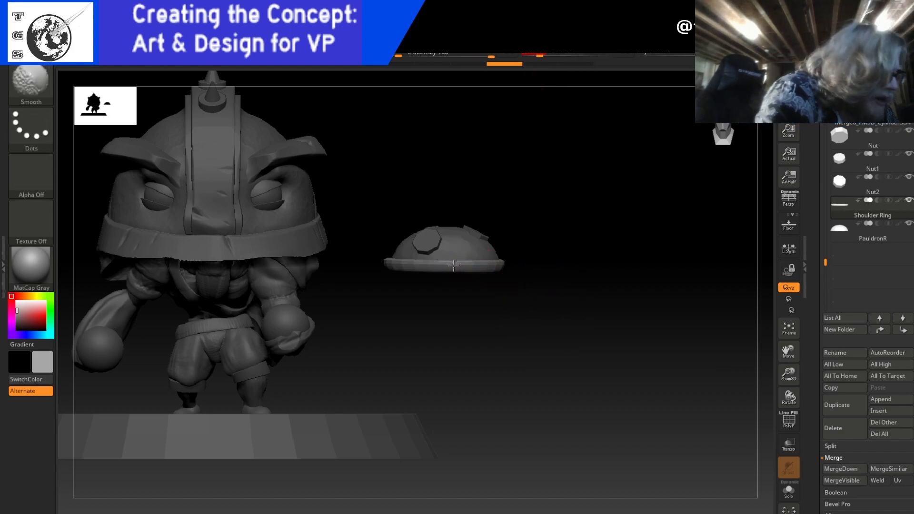
{"action": "left_click_drag", "start_coordinate": [459, 269], "coordinate": [481, 269], "text": "shift"}
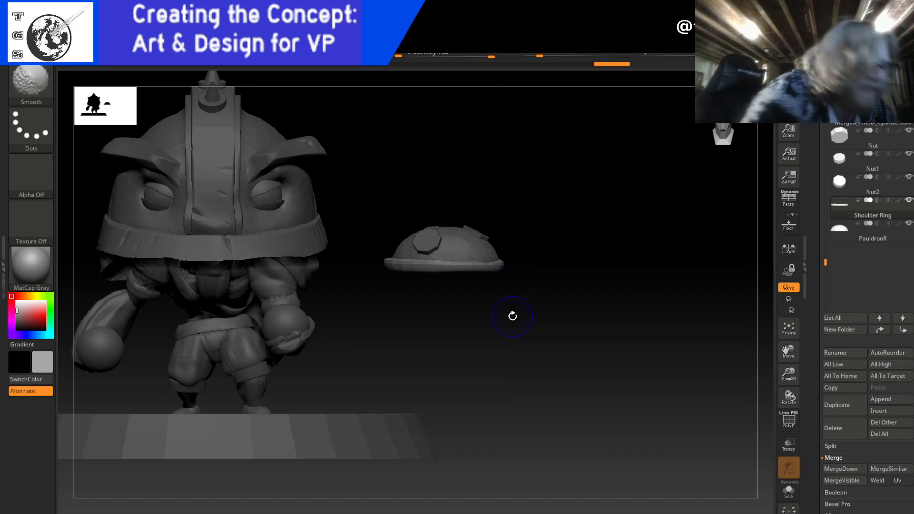
{"action": "key", "text": "ctrl"}
{"action": "key", "text": "ctrl+z"}
{"action": "key", "text": "ctrl+z"}
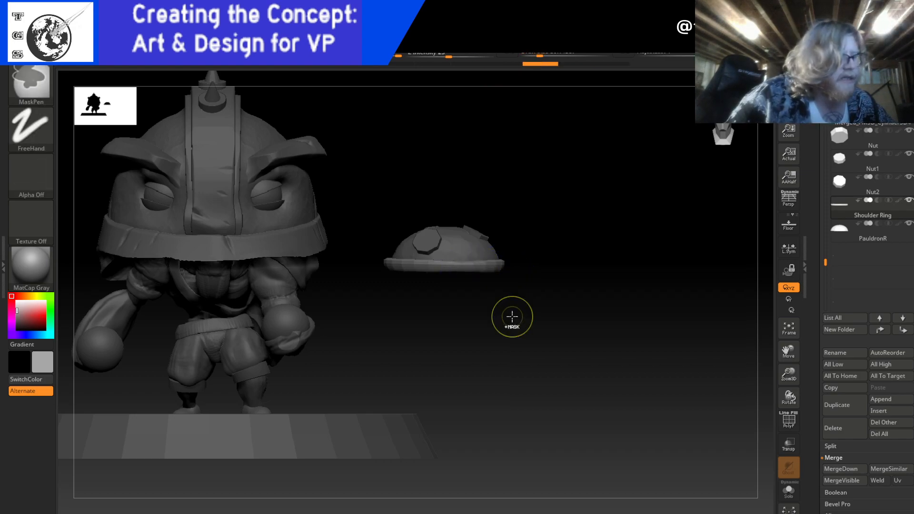
- Test smoothing on the shoulder ring with a weaker Smooth brush intensity, then undo the stroke
{"action": "key", "text": "shift"}
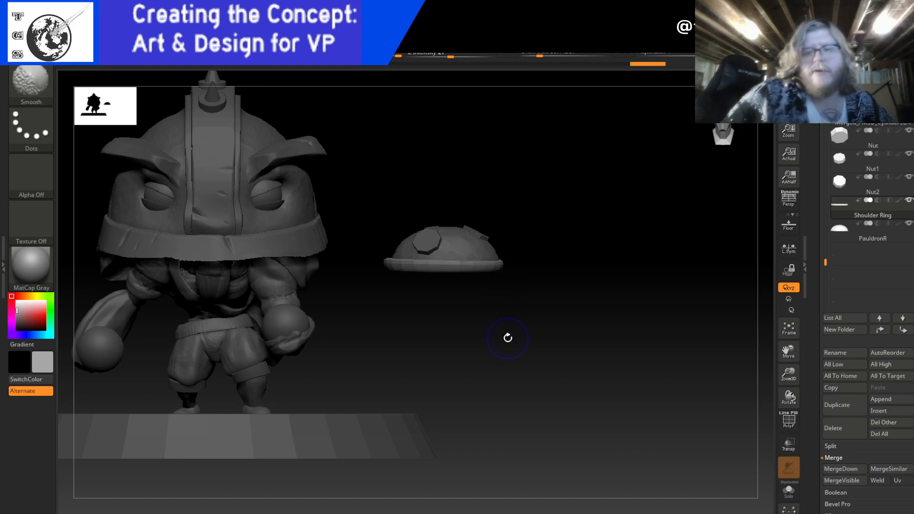
{"action": "key", "text": "ctrl+shift"}
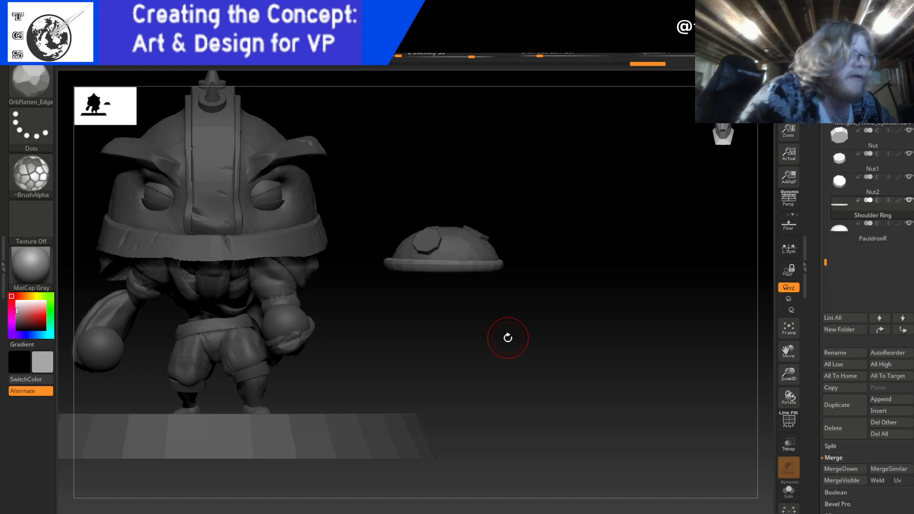
{"action": "key", "text": "ctrl"}
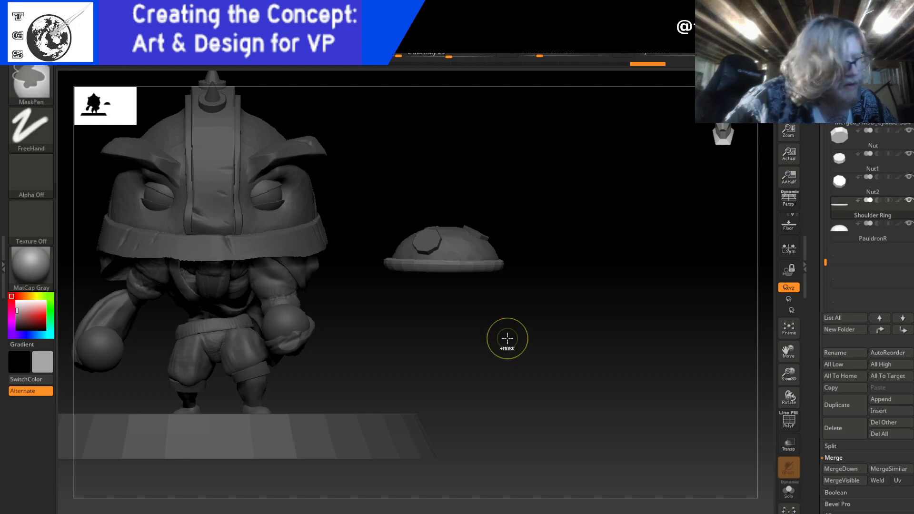
{"action": "key", "text": "ctrl"}
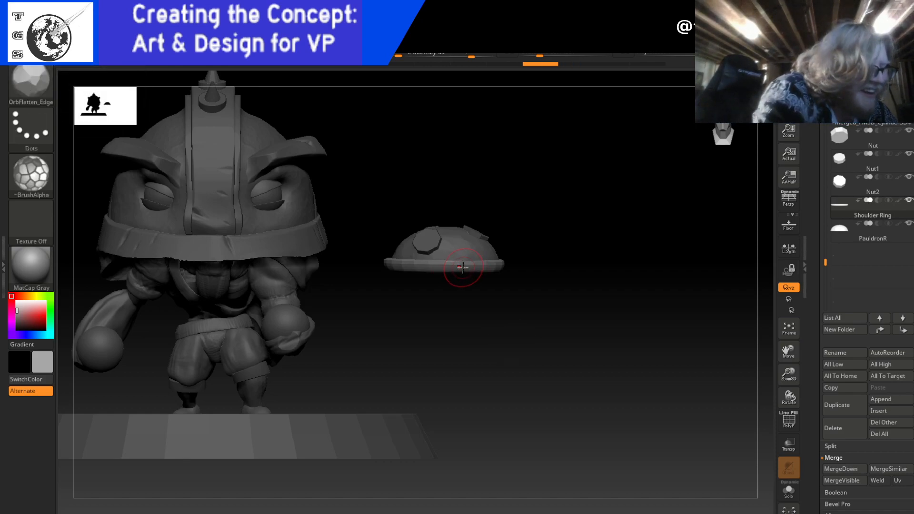
- Display the polyframe on the Shoulder Ring subtool to examine its mesh density
{"action": "mouse_move", "coordinate": [577, 261]}
{"action": "left_mouse_down"}
{"action": "mouse_move", "coordinate": [530, 321]}
{"action": "mouse_move", "coordinate": [578, 273]}
{"action": "left_mouse_up"}
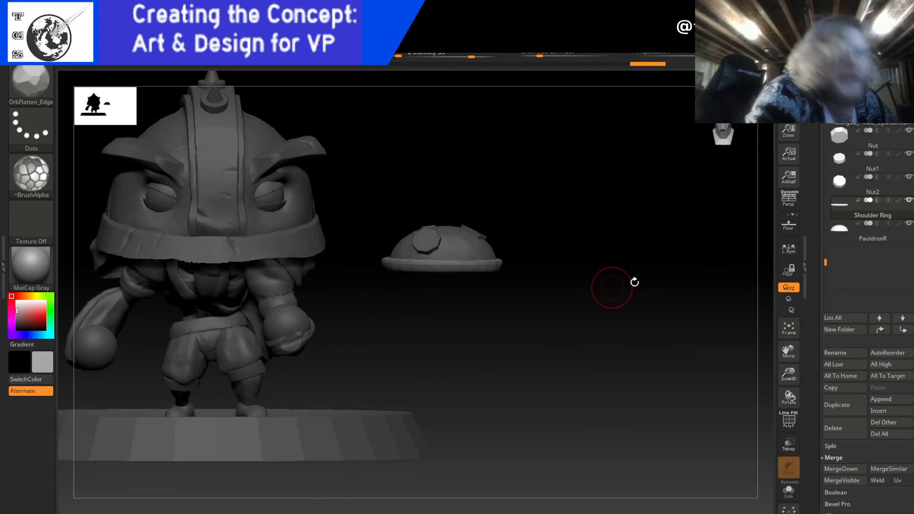
{"action": "left_click", "coordinate": [873, 239]}
{"action": "left_click", "coordinate": [885, 213]}
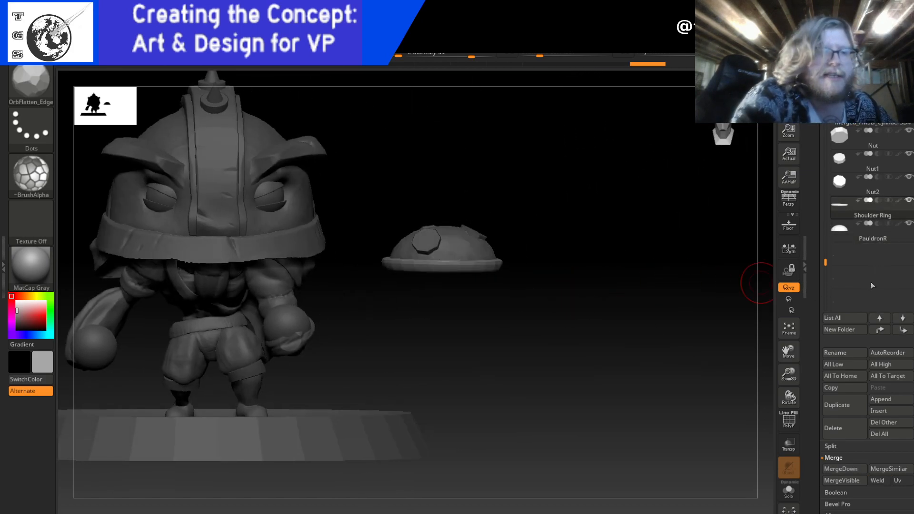
{"action": "key", "text": "shift+f"}
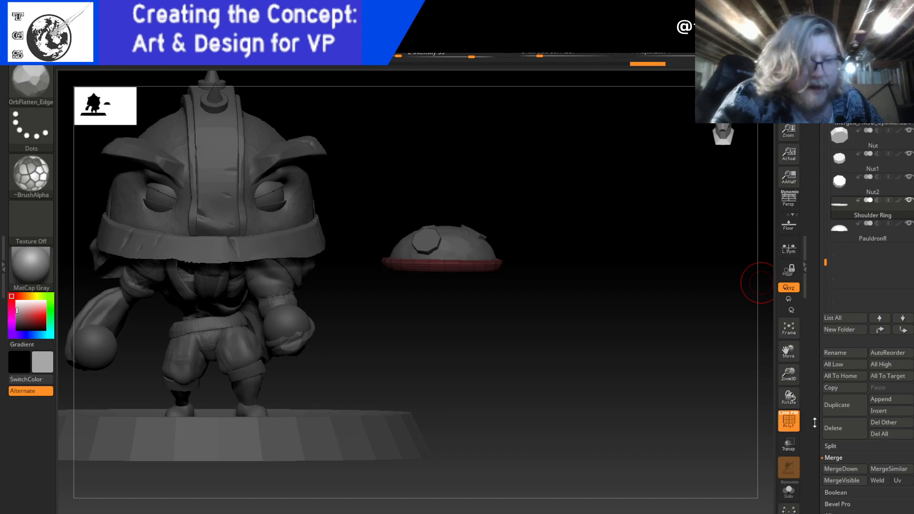
- Set the DynaMesh resolution to 4096 and apply DynaMesh to the shoulder ring
{"action": "scroll", "coordinate": [838, 414], "scroll_direction": "down", "scroll_amount": 2}
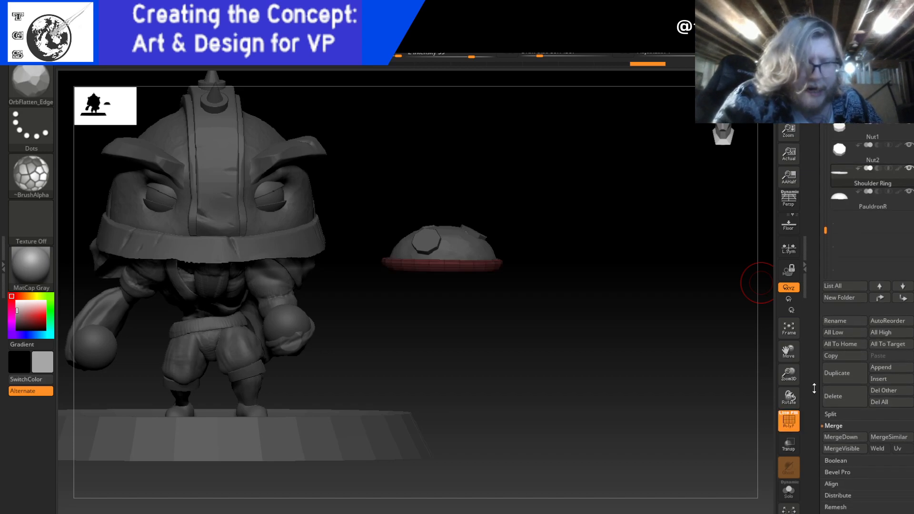
{"action": "scroll", "coordinate": [866, 391], "scroll_direction": "down", "scroll_amount": 3}
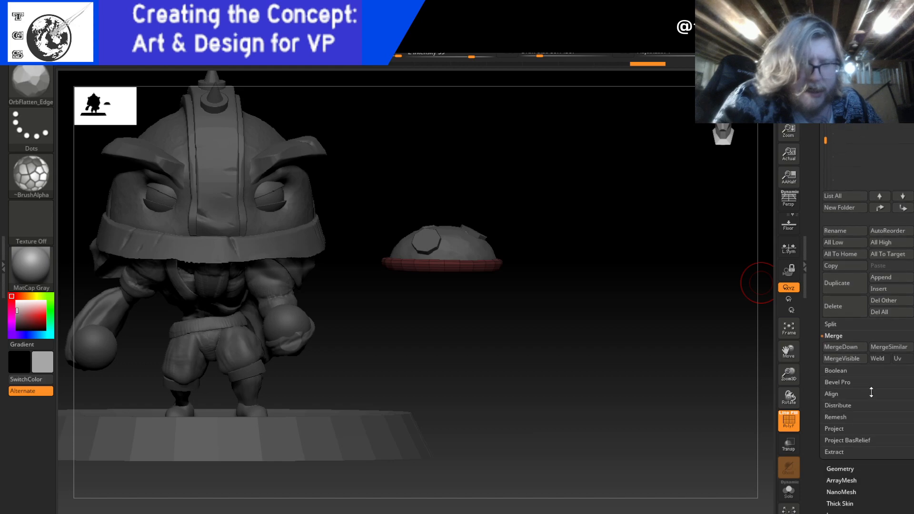
{"action": "left_click_drag", "start_coordinate": [812, 458], "coordinate": [850, 413]}
{"action": "left_click", "coordinate": [853, 423]}
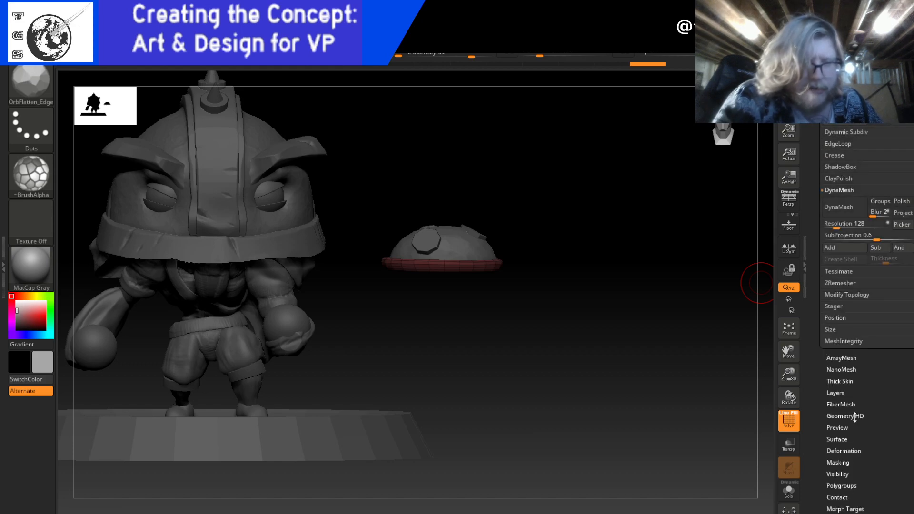
{"action": "left_click", "coordinate": [861, 226]}
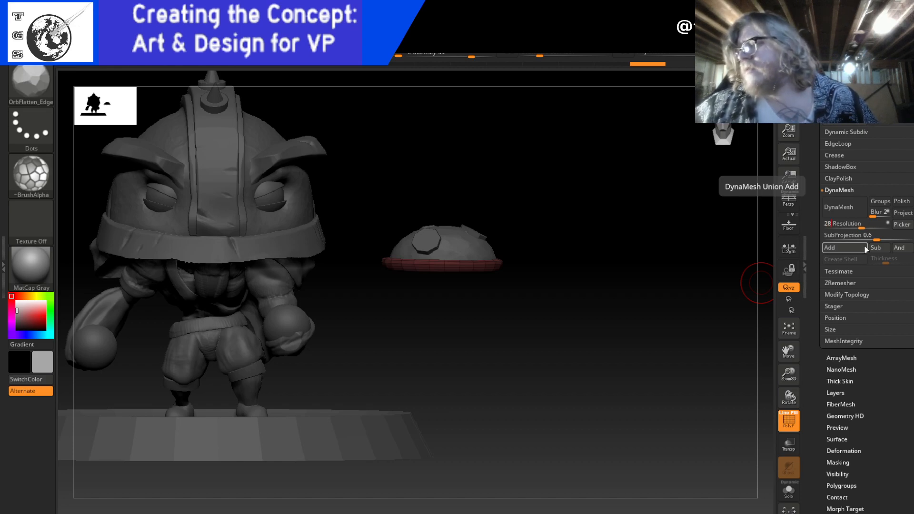
{"action": "type", "text": "0"}
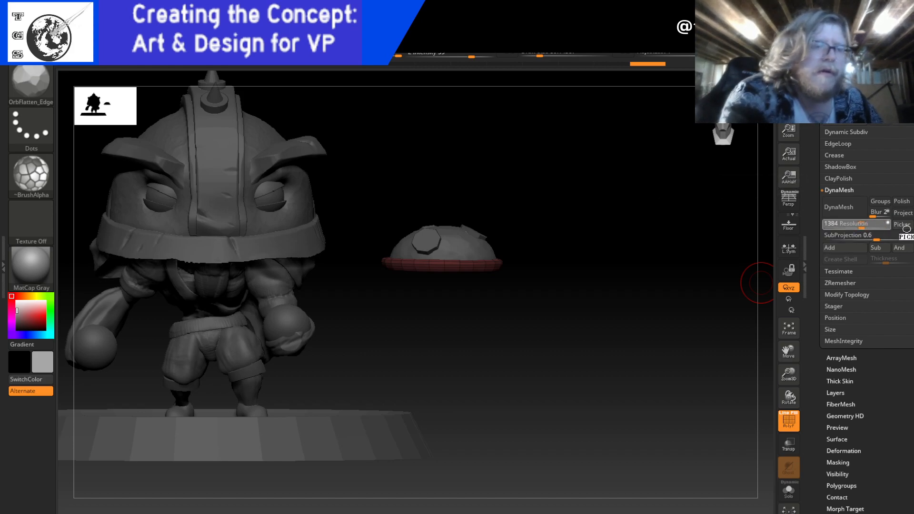
{"action": "left_click_drag", "start_coordinate": [872, 227], "coordinate": [893, 227]}
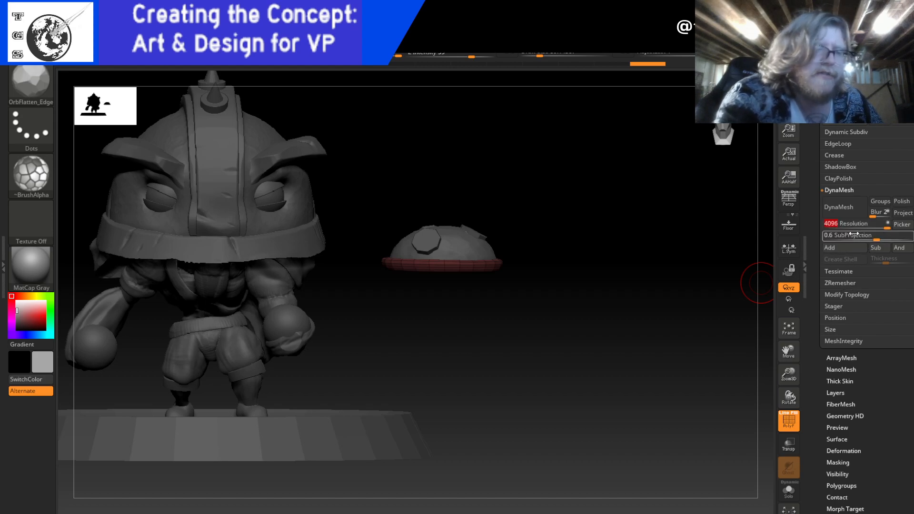
{"action": "left_click", "coordinate": [846, 215]}
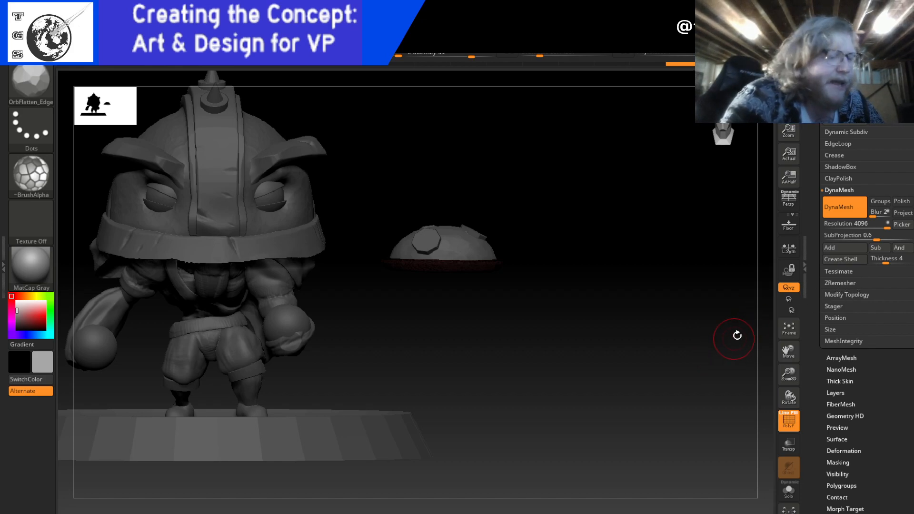
- Check the shoulder ring's dense polyframe, re-run its DynaMesh update and hide the polyframe
{"action": "left_click", "coordinate": [789, 420]}
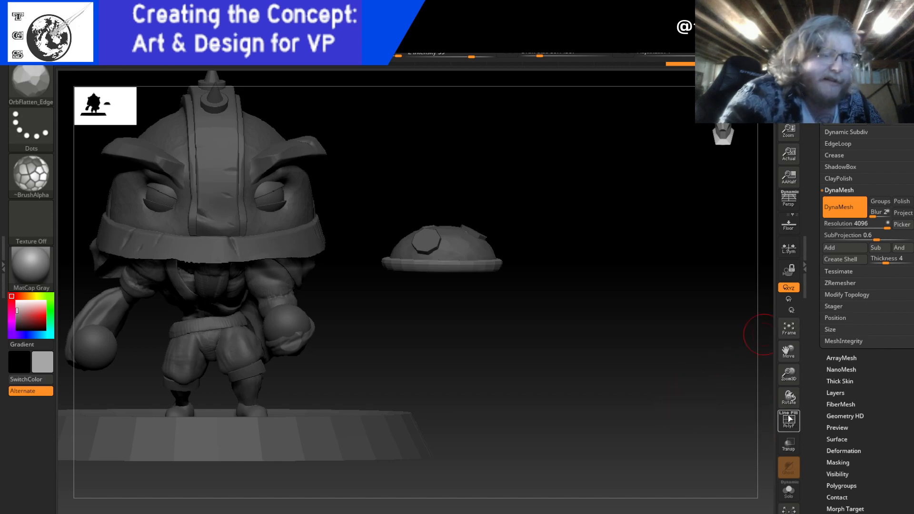
{"action": "left_click", "coordinate": [788, 419]}
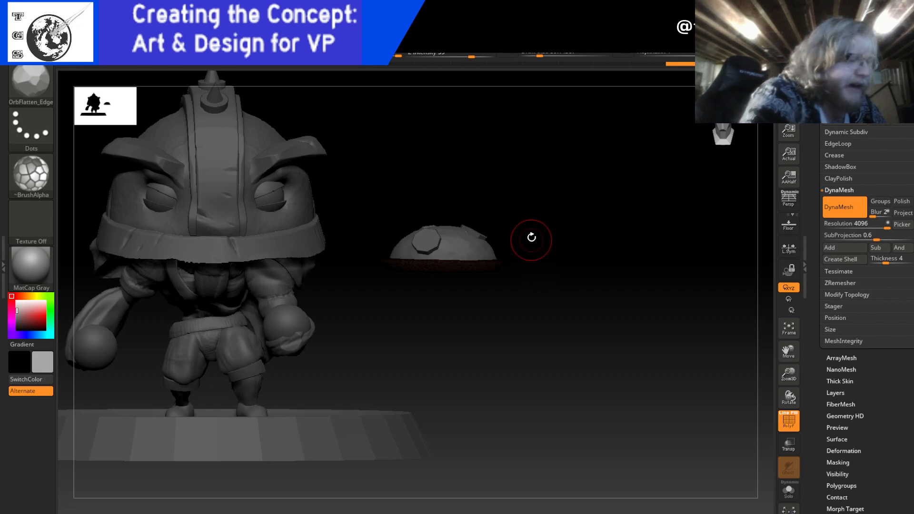
{"action": "key", "text": "ctrl"}
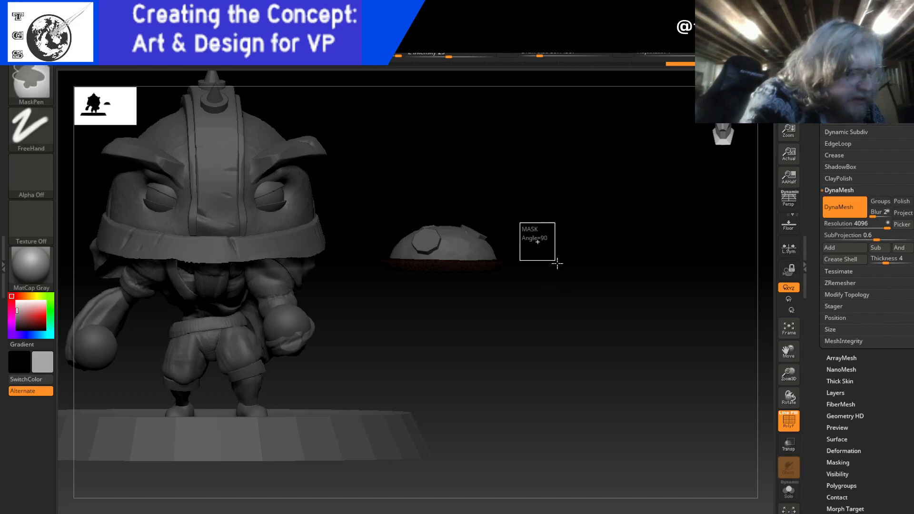
{"action": "left_click_drag", "start_coordinate": [355, 236], "coordinate": [395, 299], "text": "ctrl"}
{"action": "left_click_drag", "start_coordinate": [352, 269], "coordinate": [396, 313], "text": "ctrl"}
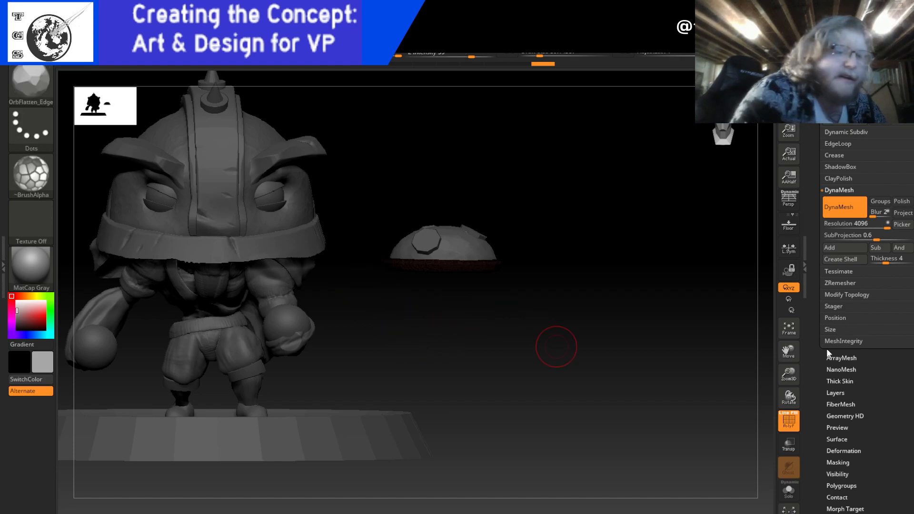
{"action": "left_click", "coordinate": [788, 420]}
{"action": "mouse_move", "coordinate": [568, 399]}
{"action": "left_mouse_down"}
{"action": "mouse_move", "coordinate": [607, 418]}
{"action": "mouse_move", "coordinate": [625, 453]}
{"action": "mouse_move", "coordinate": [573, 432]}
{"action": "mouse_move", "coordinate": [561, 399]}
{"action": "left_mouse_up"}
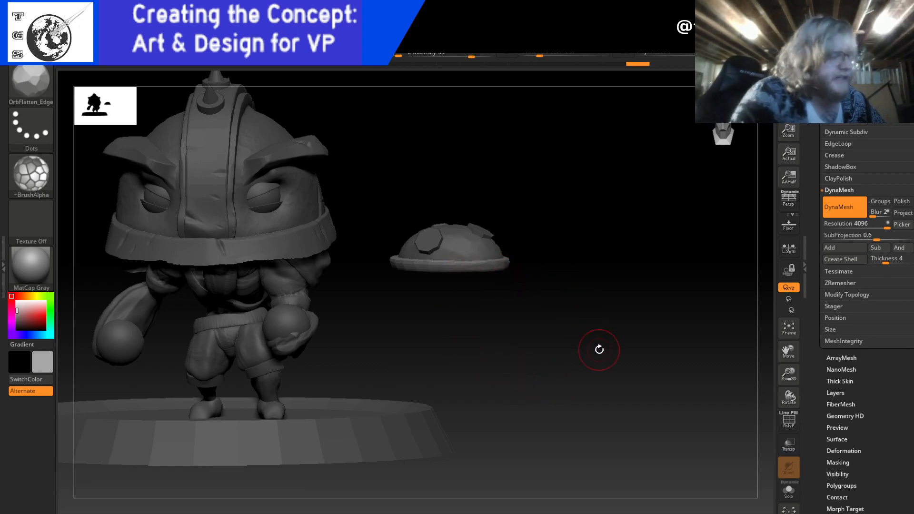
- Smooth the faceted outer face of the shoulder ring along its front and side with the Smooth brush
{"action": "key", "text": "ctrl"}
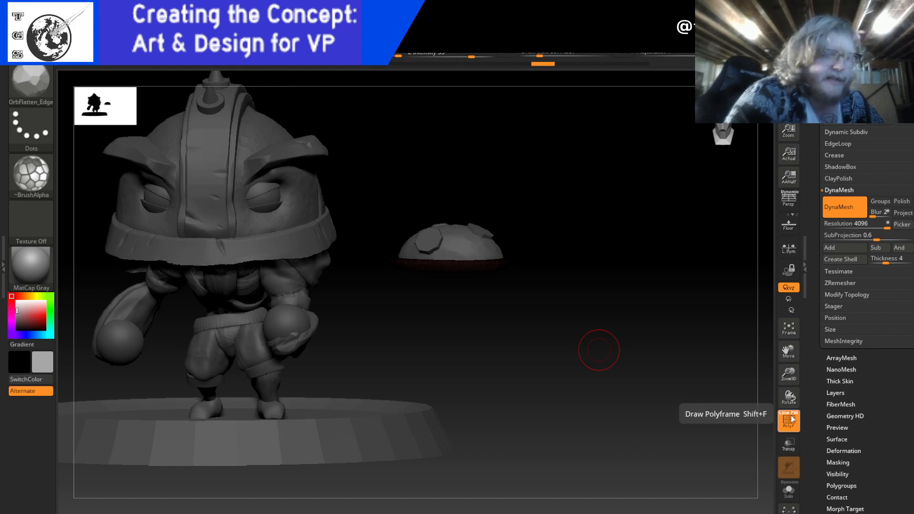
{"action": "left_click_drag", "start_coordinate": [788, 374], "coordinate": [790, 456]}
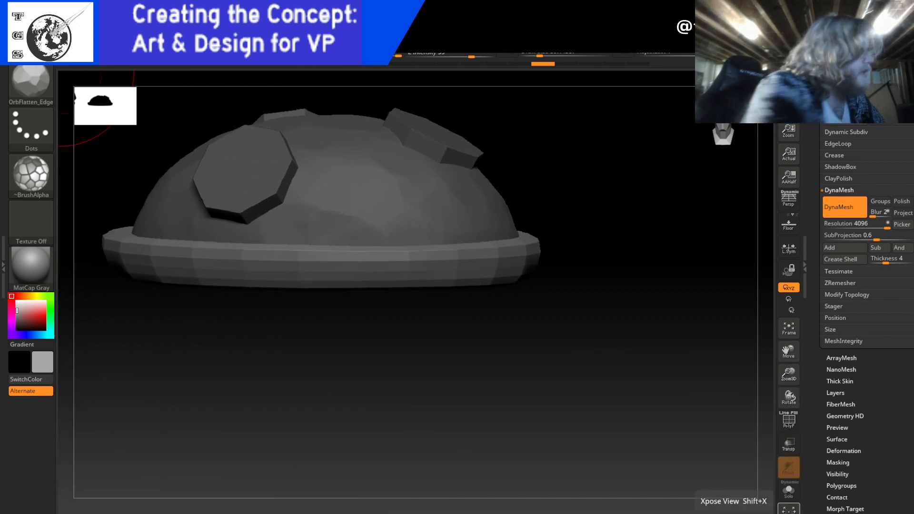
{"action": "left_click", "coordinate": [24, 84]}
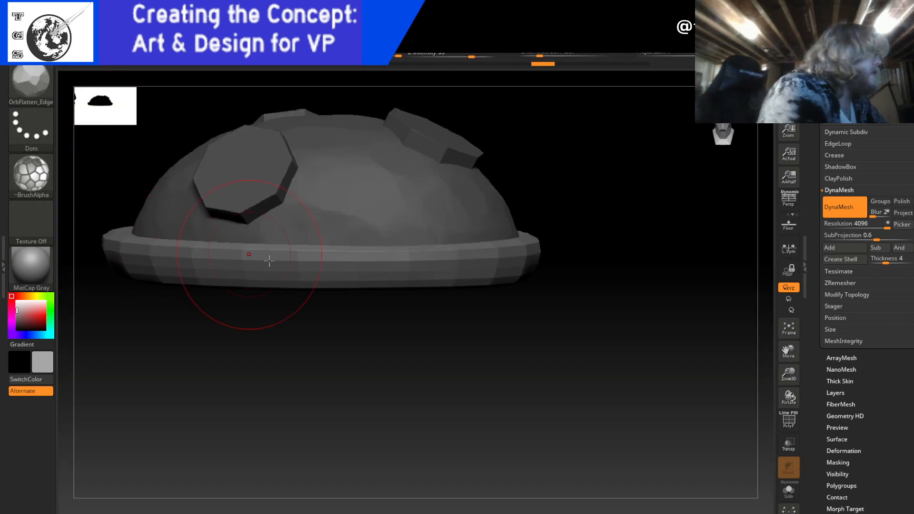
{"action": "key", "text": "shift"}
{"action": "left_click_drag", "start_coordinate": [447, 267], "coordinate": [506, 260], "text": "shift"}
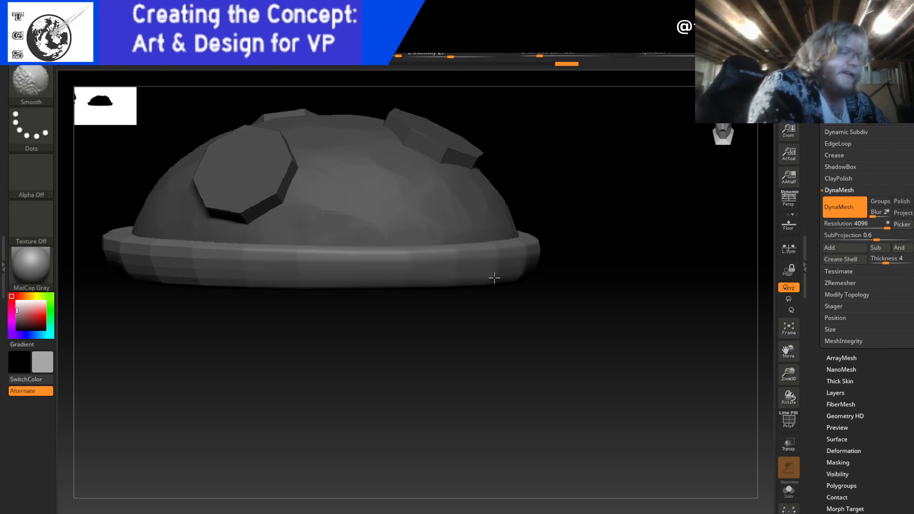
{"action": "left_click_drag", "start_coordinate": [548, 251], "coordinate": [558, 248], "text": "shift"}
{"action": "left_click_drag", "start_coordinate": [722, 138], "coordinate": [745, 139]}
{"action": "left_click_drag", "start_coordinate": [374, 247], "coordinate": [384, 248], "text": "shift"}
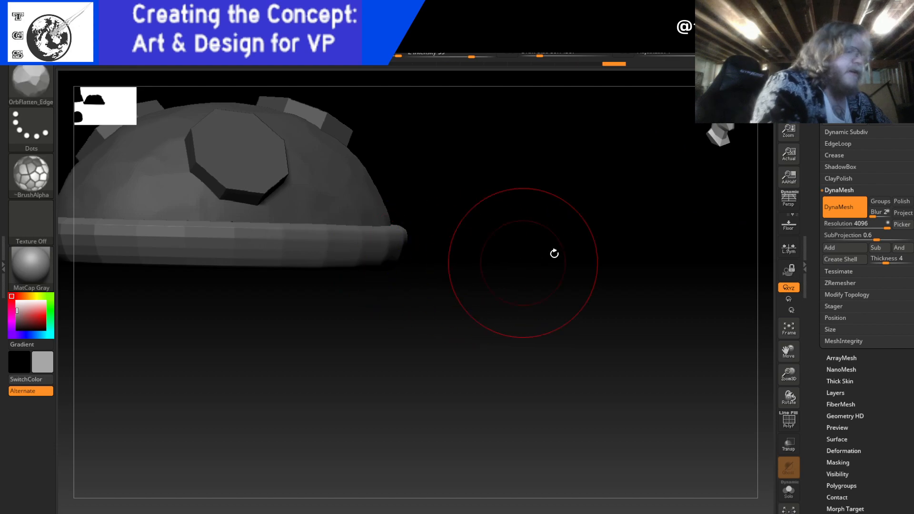
- Bring the shoulder pauldron back into view and examine its ring from the front
{"action": "left_click_drag", "start_coordinate": [729, 141], "coordinate": [704, 135]}
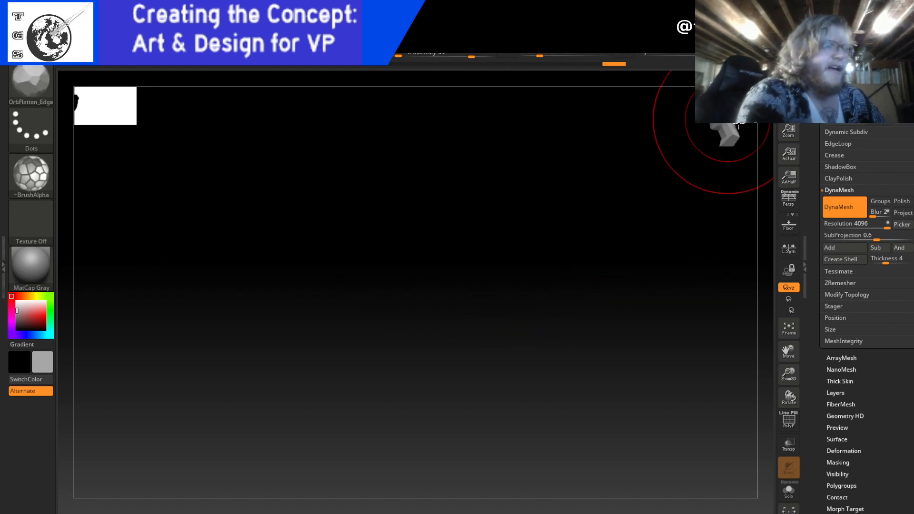
{"action": "left_click_drag", "start_coordinate": [594, 198], "coordinate": [651, 257]}
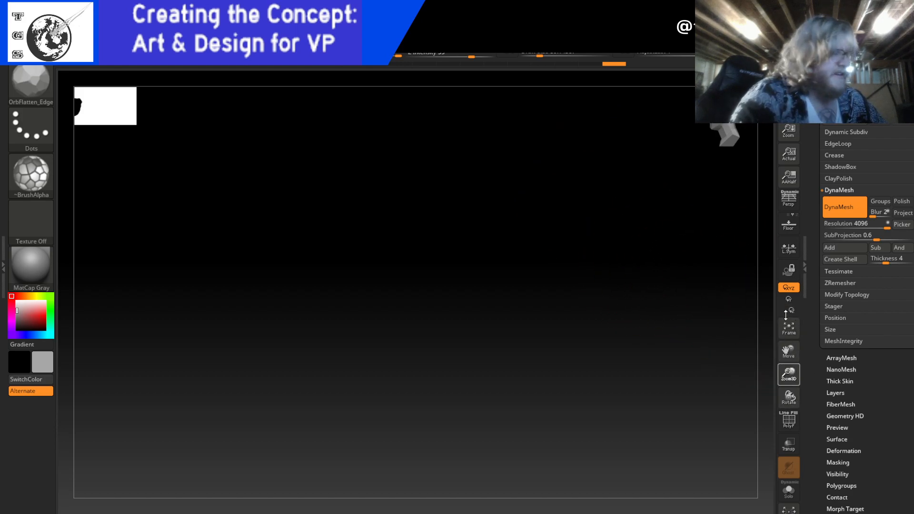
{"action": "left_click_drag", "start_coordinate": [779, 387], "coordinate": [771, 360]}
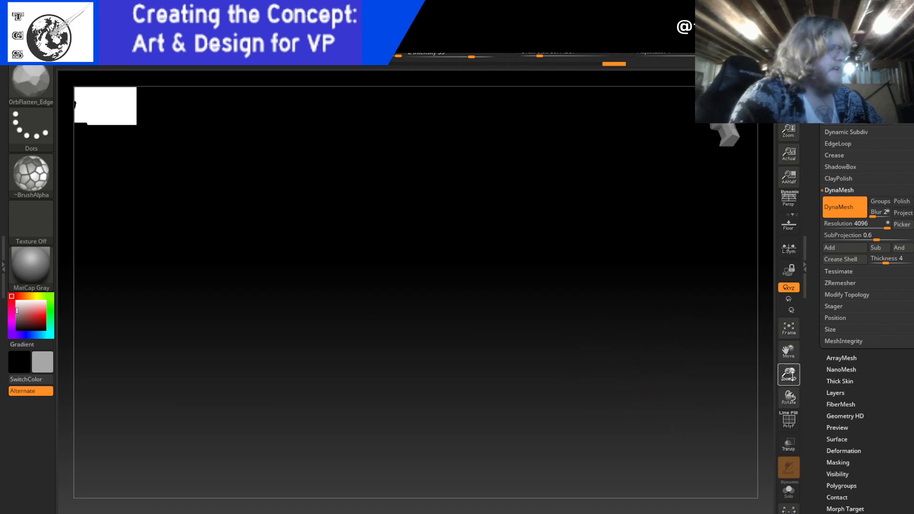
{"action": "left_click_drag", "start_coordinate": [792, 374], "coordinate": [775, 399]}
{"action": "left_click_drag", "start_coordinate": [573, 386], "coordinate": [746, 339], "text": "alt"}
{"action": "left_click_drag", "start_coordinate": [520, 384], "coordinate": [722, 312], "text": "alt"}
{"action": "left_click_drag", "start_coordinate": [633, 366], "coordinate": [760, 348], "text": "alt"}
{"action": "left_click_drag", "start_coordinate": [674, 355], "coordinate": [690, 367]}
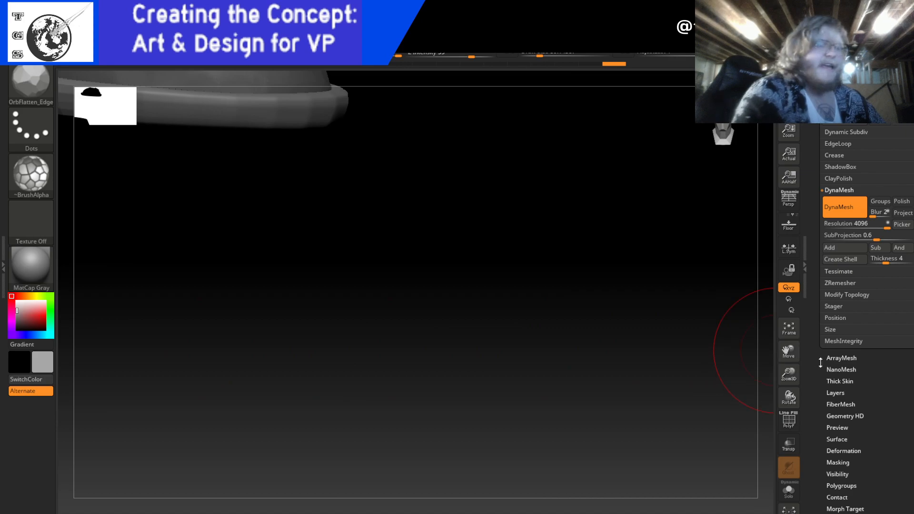
{"action": "left_click_drag", "start_coordinate": [789, 374], "coordinate": [790, 344]}
{"action": "left_click_drag", "start_coordinate": [497, 256], "coordinate": [650, 419], "text": "alt"}
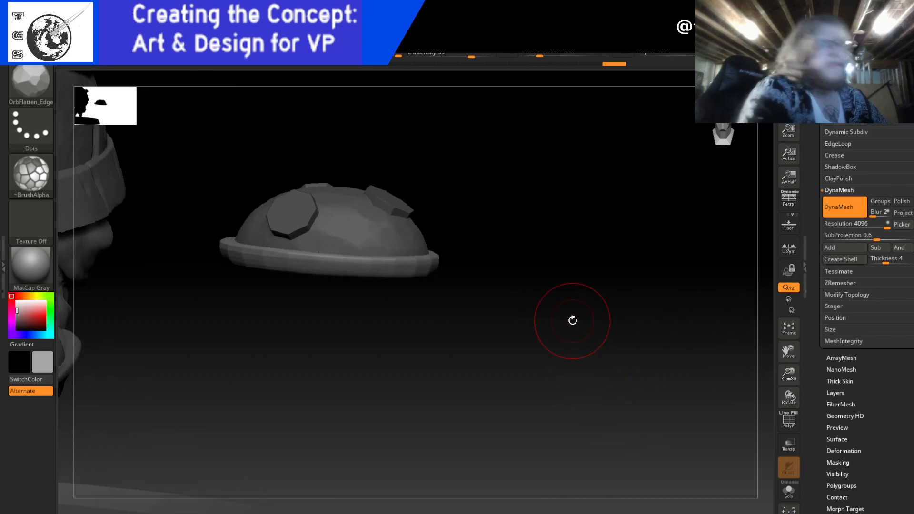
- Activate X-axis symmetry and enable local symmetry for the shoulder ring
{"action": "mouse_move", "coordinate": [562, 16]}
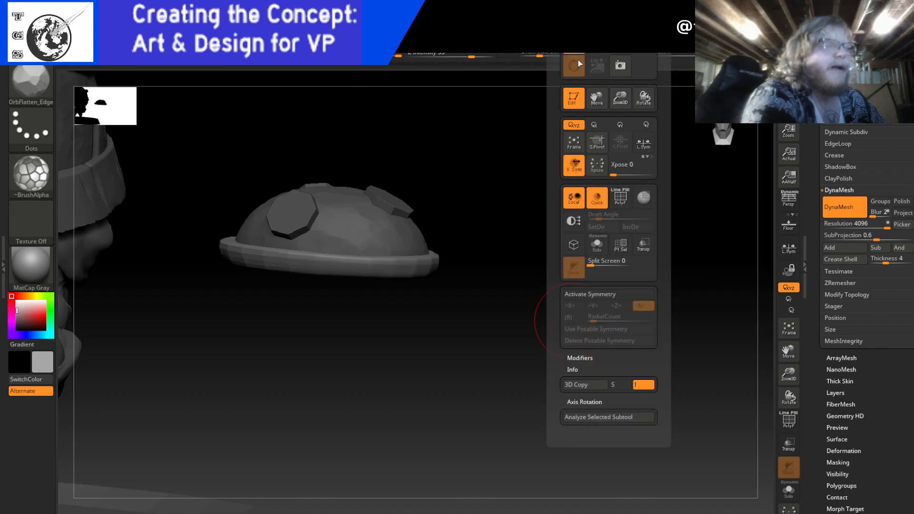
{"action": "left_click", "coordinate": [630, 294]}
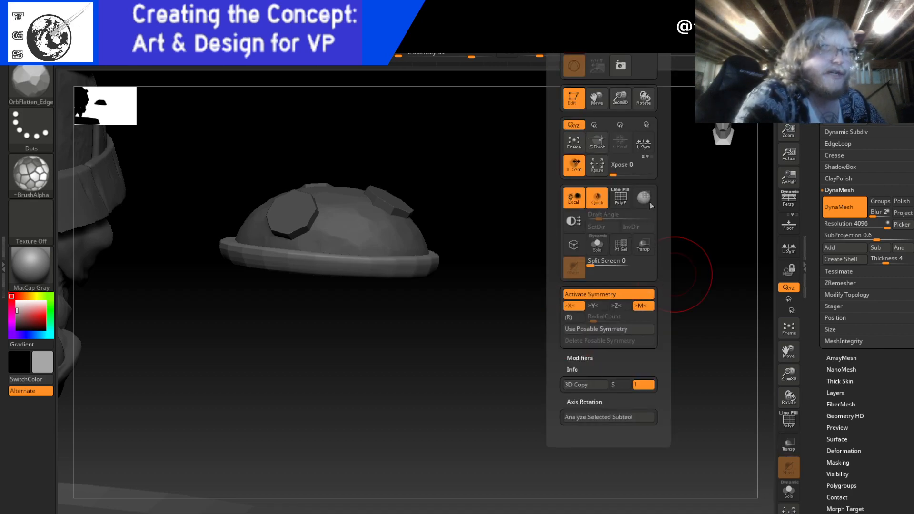
{"action": "left_click", "coordinate": [643, 142]}
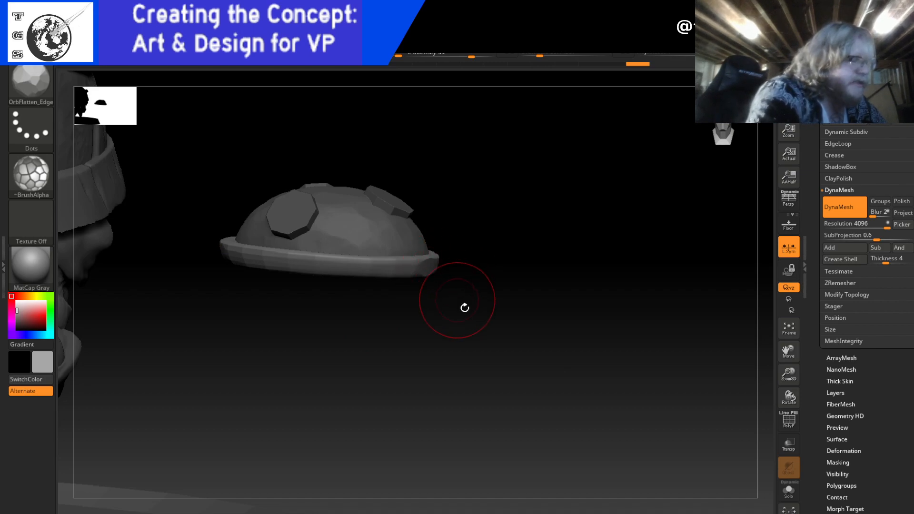
- Smooth the facets on the front and outer side of the shoulder ring symmetrically with the Smooth brush
{"action": "key", "text": "ctrl"}
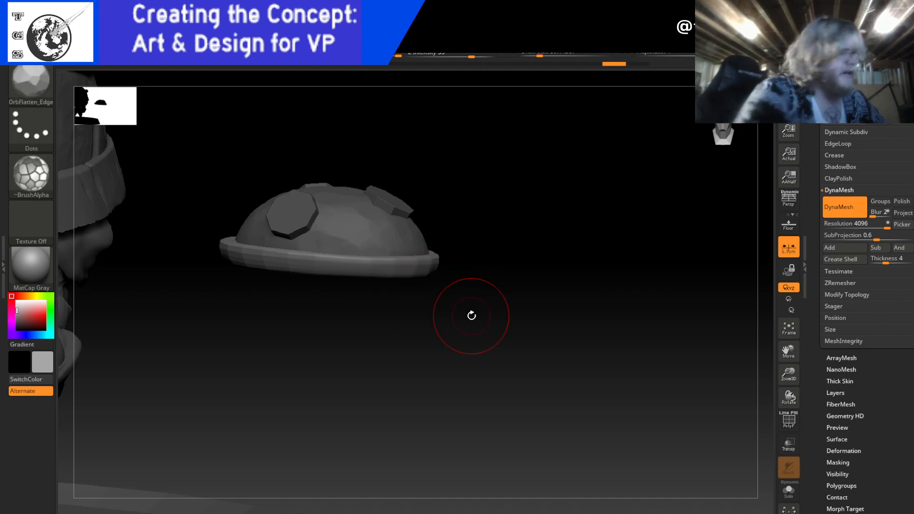
{"action": "key", "text": "shift"}
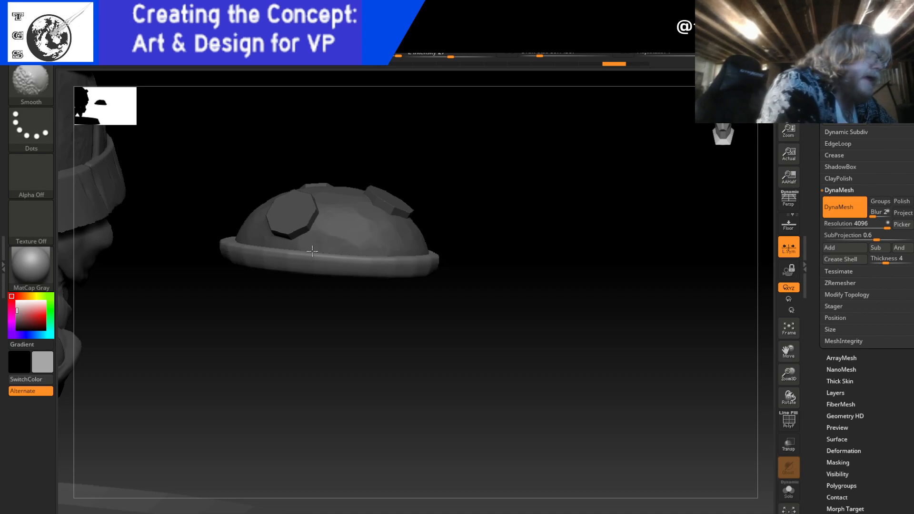
{"action": "left_click_drag", "start_coordinate": [299, 251], "coordinate": [333, 256], "text": "shift"}
{"action": "left_click_drag", "start_coordinate": [493, 302], "coordinate": [452, 285]}
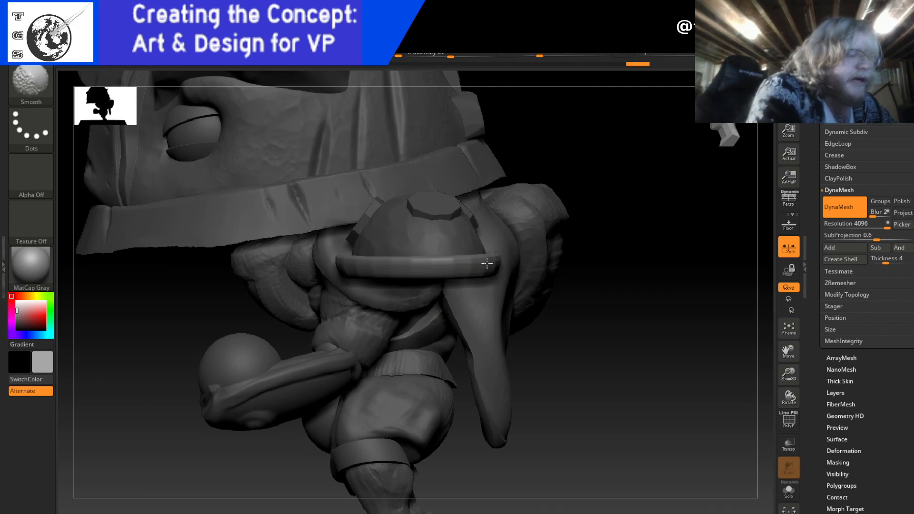
{"action": "left_click_drag", "start_coordinate": [483, 264], "coordinate": [484, 264], "text": "shift"}
{"action": "left_click_drag", "start_coordinate": [634, 322], "coordinate": [571, 314]}
{"action": "left_click_drag", "start_coordinate": [483, 267], "coordinate": [489, 261], "text": "shift"}
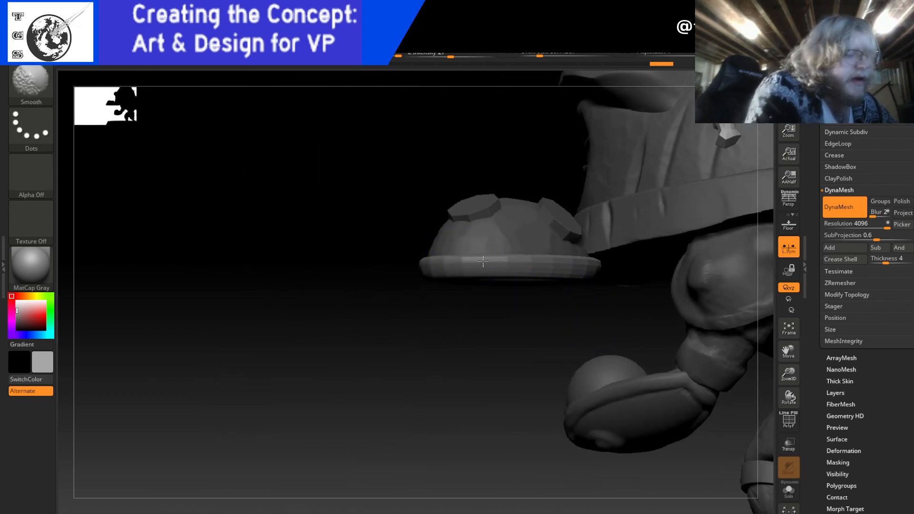
{"action": "left_click_drag", "start_coordinate": [552, 265], "coordinate": [576, 276], "text": "shift"}
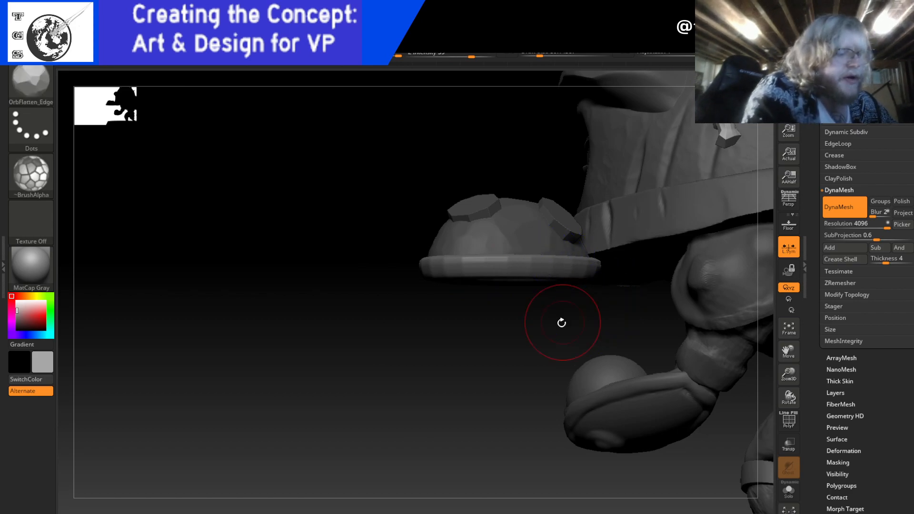
- Continue the symmetrical smoothing around the ends and back of the shoulder ring, checking it from several angles
{"action": "left_click_drag", "start_coordinate": [565, 320], "coordinate": [547, 310]}
{"action": "left_click_drag", "start_coordinate": [630, 268], "coordinate": [642, 269], "text": "shift"}
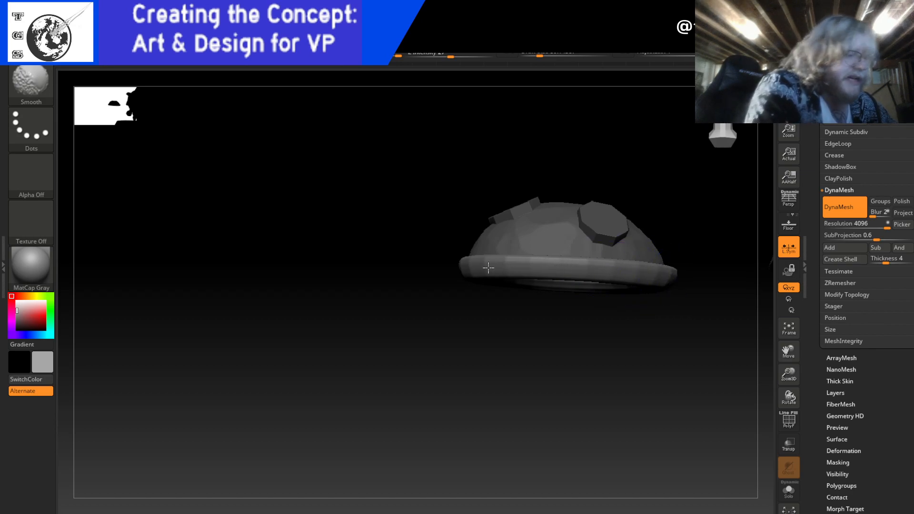
{"action": "left_click_drag", "start_coordinate": [490, 263], "coordinate": [497, 261], "text": "shift"}
{"action": "left_click_drag", "start_coordinate": [451, 333], "coordinate": [477, 336]}
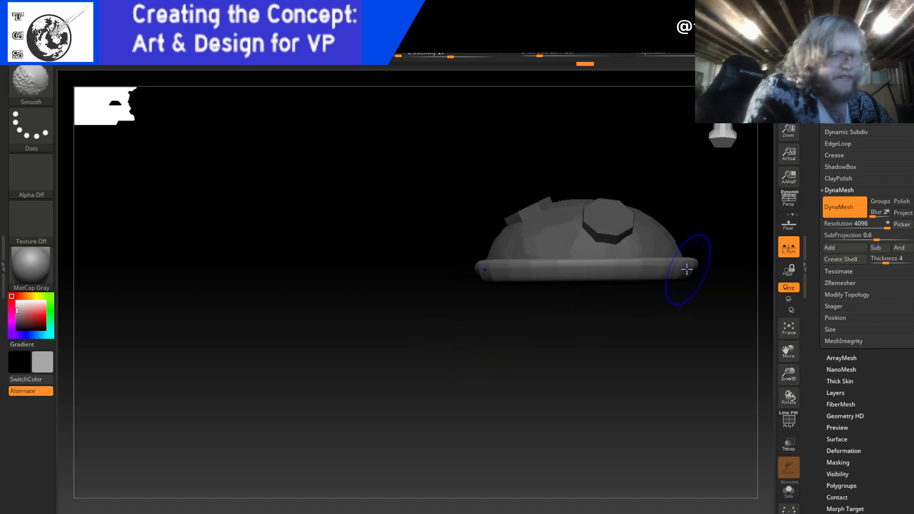
{"action": "mouse_move", "coordinate": [670, 269]}
{"action": "left_mouse_down", "text": "shift"}
{"action": "mouse_move", "coordinate": [693, 265]}
{"action": "mouse_move", "coordinate": [671, 287]}
{"action": "left_mouse_up", "text": "shift"}
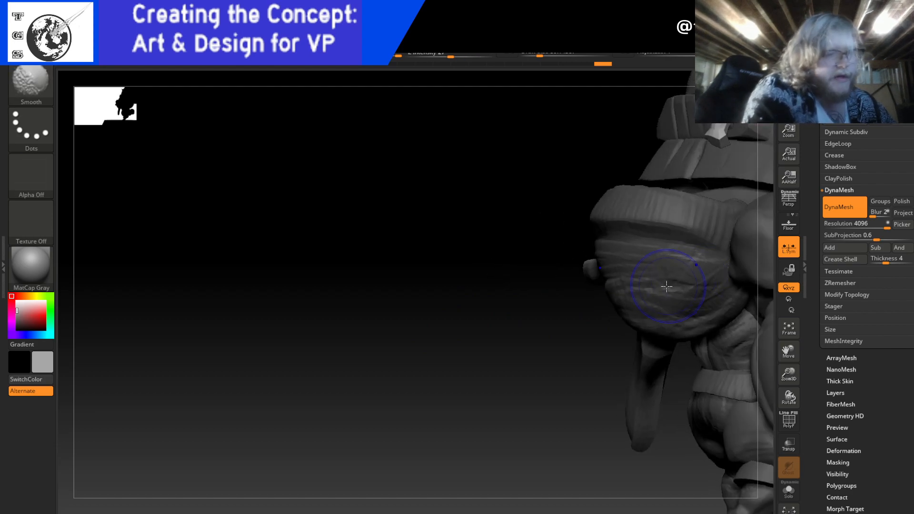
{"action": "left_click_drag", "start_coordinate": [586, 295], "coordinate": [595, 305], "text": "shift"}
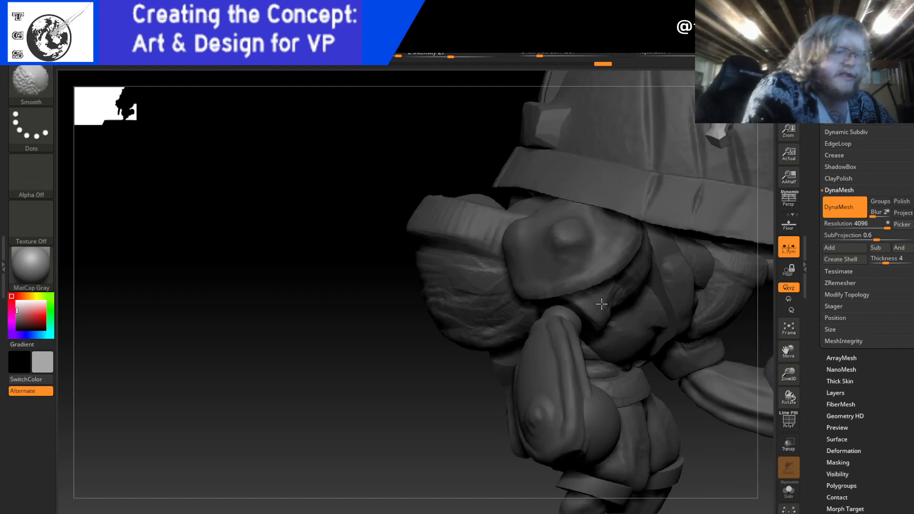
{"action": "left_click_drag", "start_coordinate": [731, 341], "coordinate": [564, 373]}
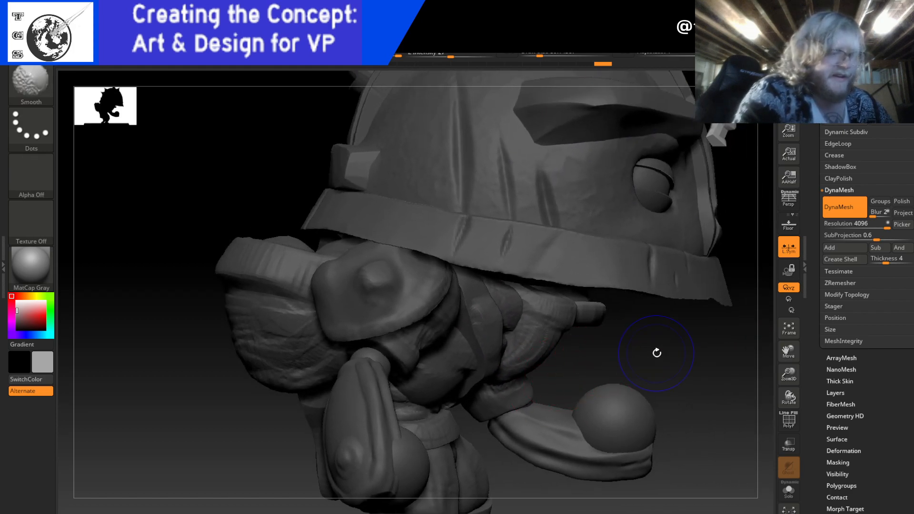
{"action": "left_click_drag", "start_coordinate": [718, 132], "coordinate": [703, 132]}
{"action": "left_click_drag", "start_coordinate": [703, 343], "coordinate": [418, 345], "text": "alt"}
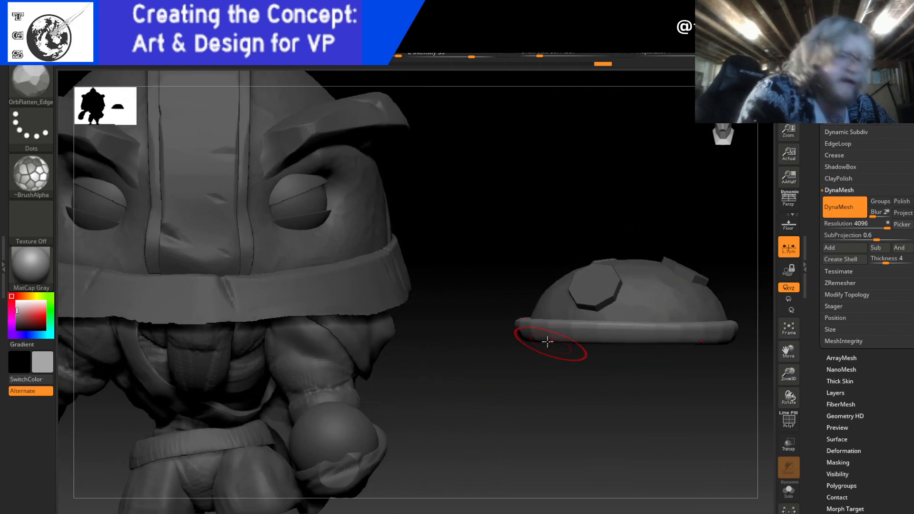
{"action": "key", "text": "shift"}
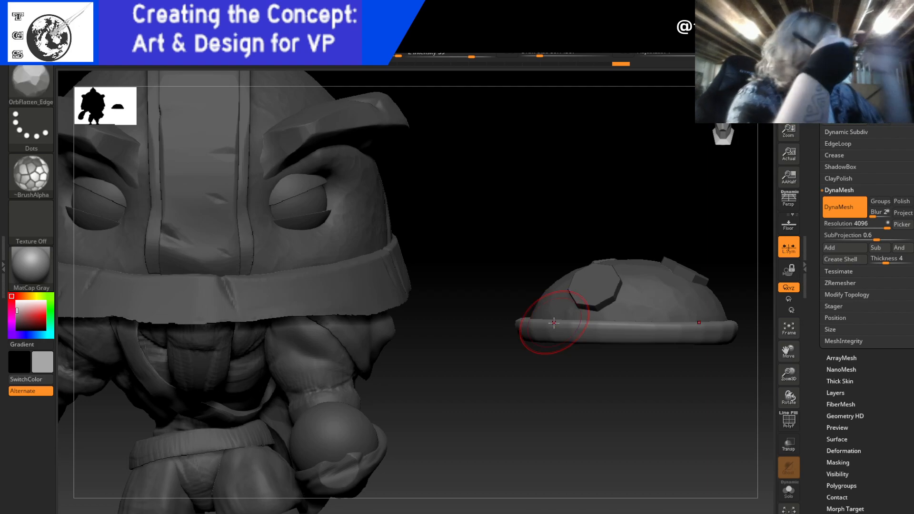
- Try cutting fine worn-metal lines into the upper edge of the shoulder ring with the Orb_Line_Small brush
{"action": "left_click", "coordinate": [47, 85]}
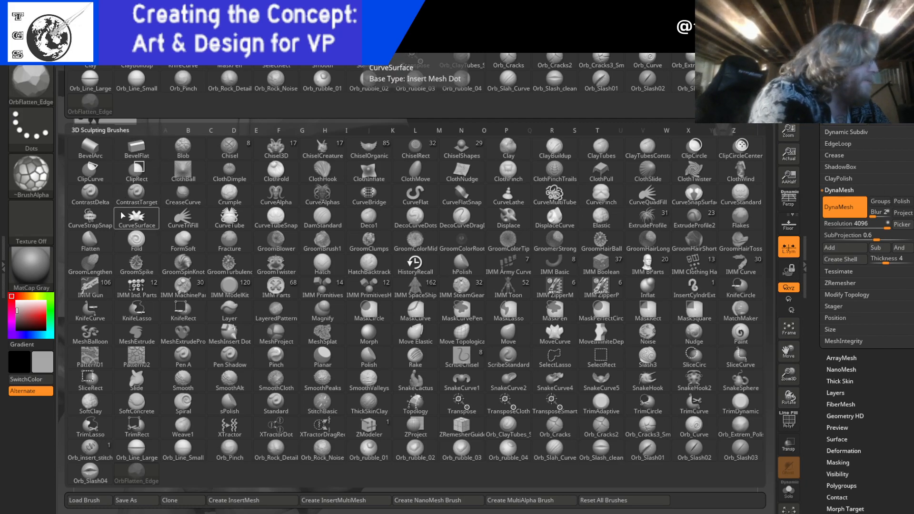
{"action": "left_click", "coordinate": [141, 82]}
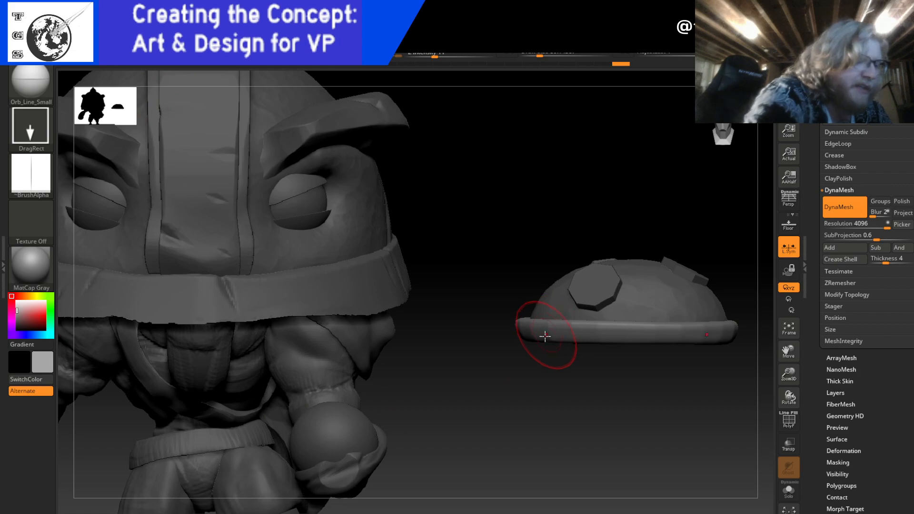
{"action": "mouse_move", "coordinate": [556, 322]}
{"action": "left_mouse_down"}
{"action": "mouse_move", "coordinate": [560, 348]}
{"action": "mouse_move", "coordinate": [572, 329]}
{"action": "mouse_move", "coordinate": [578, 358]}
{"action": "left_mouse_up"}
{"action": "mouse_move", "coordinate": [598, 400]}
{"action": "left_mouse_down", "text": "alt"}
{"action": "mouse_move", "coordinate": [613, 405]}
{"action": "mouse_move", "coordinate": [540, 427]}
{"action": "left_mouse_up", "text": "alt"}
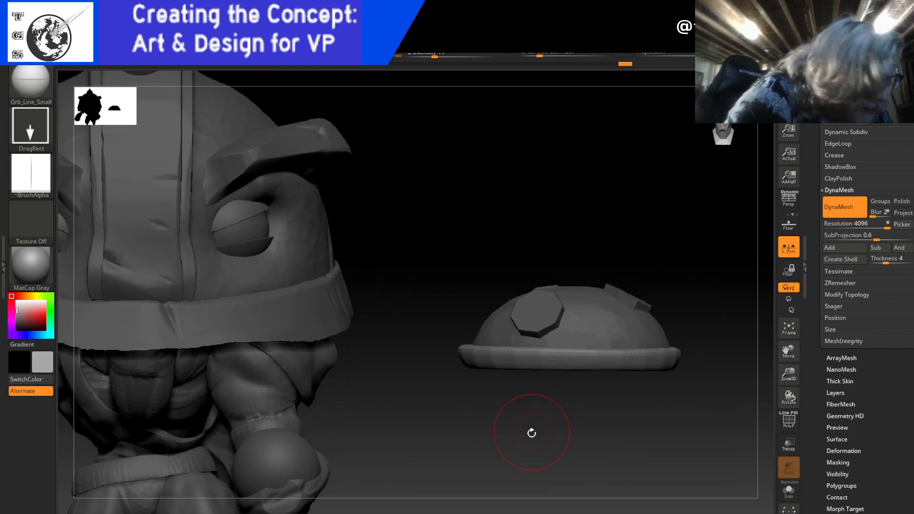
{"action": "mouse_move", "coordinate": [520, 351]}
{"action": "left_mouse_down"}
{"action": "mouse_move", "coordinate": [528, 379]}
{"action": "mouse_move", "coordinate": [535, 351]}
{"action": "mouse_move", "coordinate": [546, 363]}
{"action": "mouse_move", "coordinate": [554, 348]}
{"action": "left_mouse_up"}
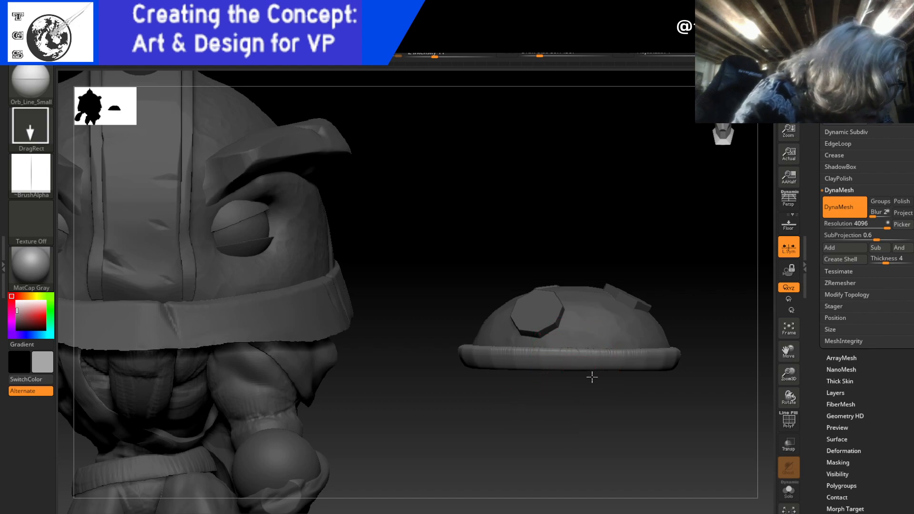
{"action": "mouse_move", "coordinate": [663, 391]}
{"action": "left_mouse_down"}
{"action": "mouse_move", "coordinate": [647, 437]}
{"action": "mouse_move", "coordinate": [673, 401]}
{"action": "left_mouse_up"}
{"action": "key", "text": "ctrl"}
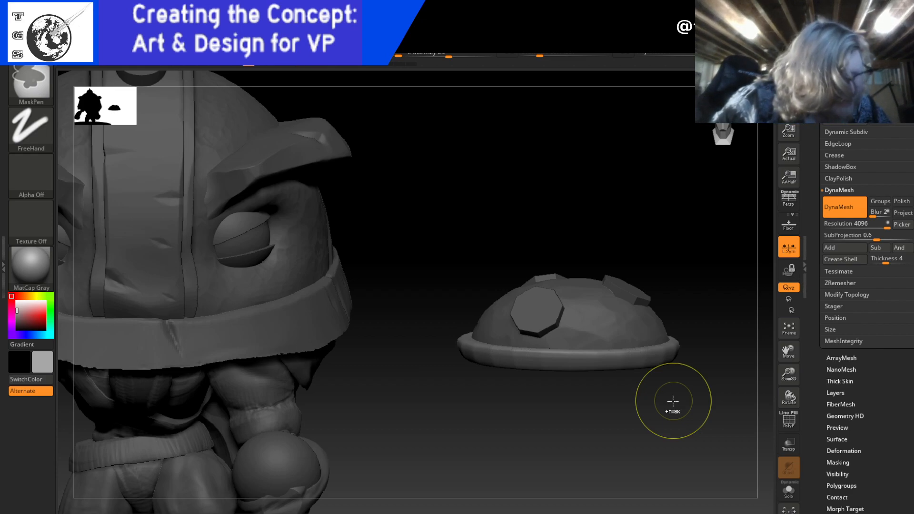
- Select the OrbFlatten_Edge brush and turn its alpha off
{"action": "key", "text": "ctrl"}
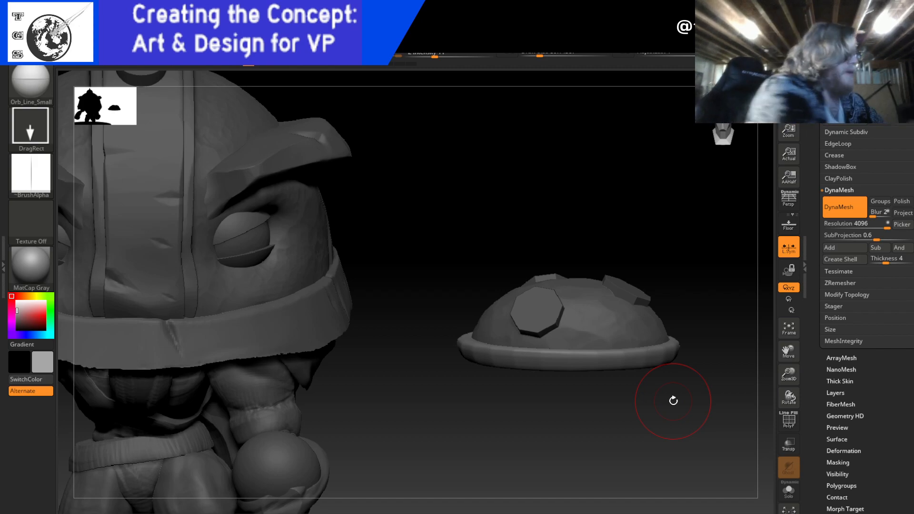
{"action": "key", "text": "b"}
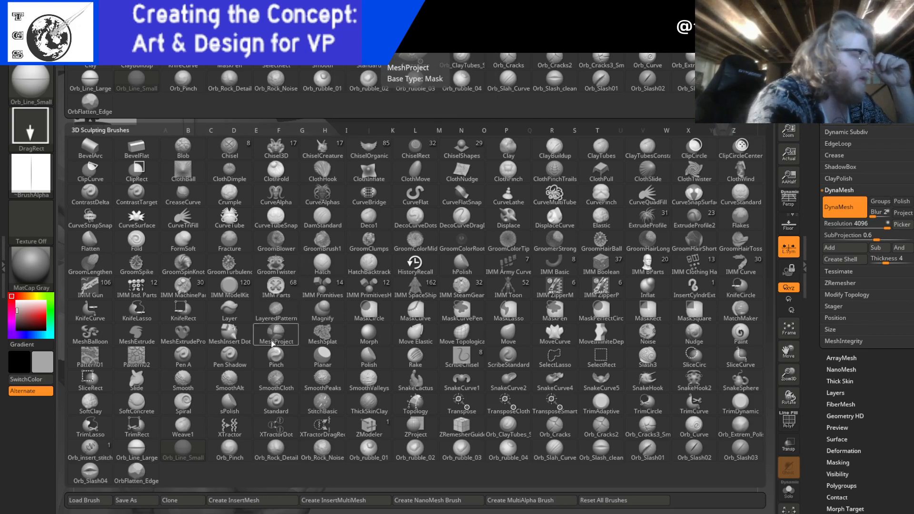
{"action": "left_click", "coordinate": [90, 102]}
{"action": "left_click", "coordinate": [46, 90]}
{"action": "left_click", "coordinate": [31, 174]}
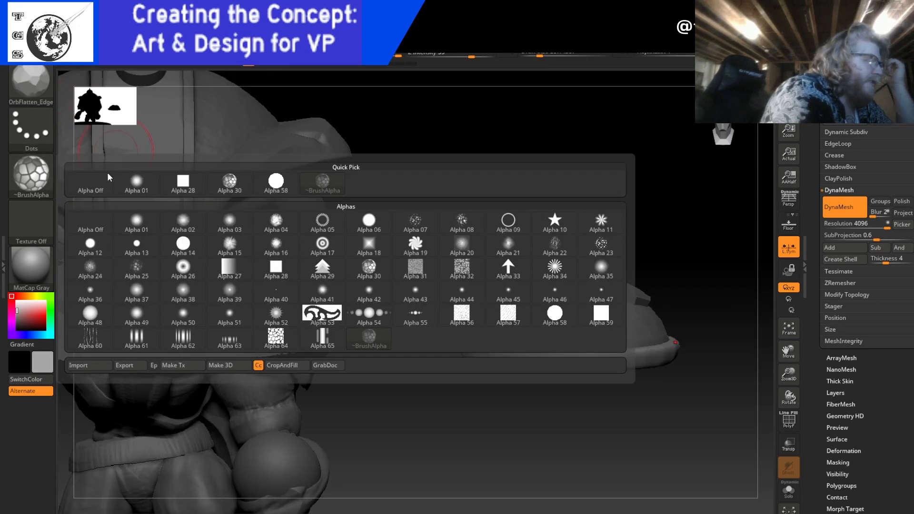
{"action": "left_click", "coordinate": [90, 181]}
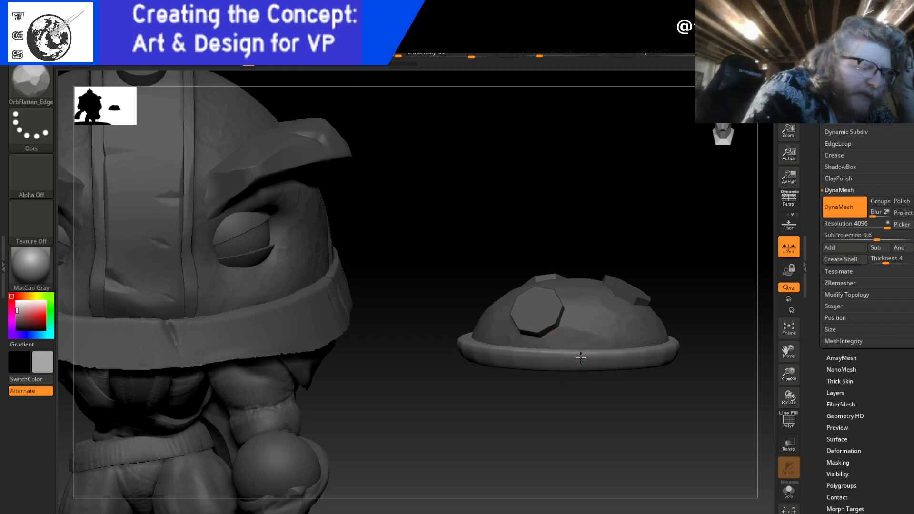
- Flatten the outer rim of the pauldron's shoulder ring with irregular strokes, accepting the removal of the newer undo history entries
{"action": "left_click", "coordinate": [580, 357]}
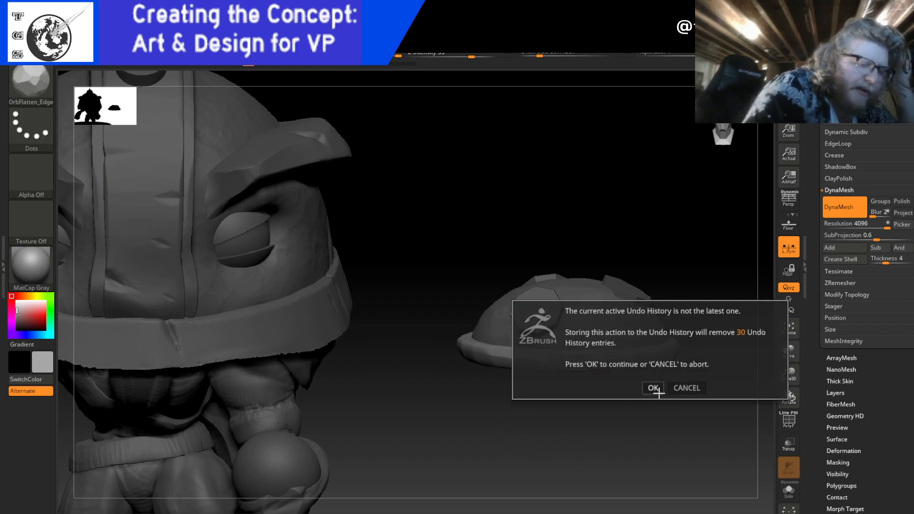
{"action": "left_click", "coordinate": [654, 388]}
{"action": "left_click_drag", "start_coordinate": [632, 361], "coordinate": [686, 347]}
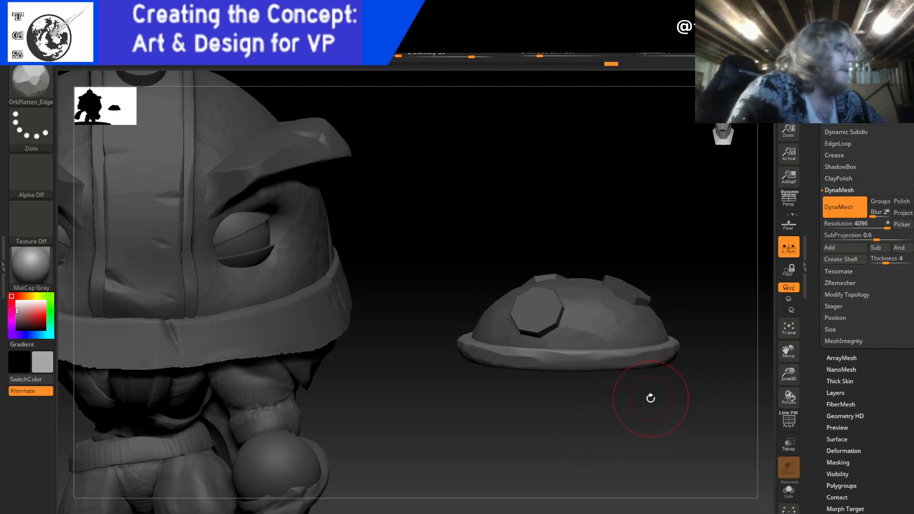
{"action": "left_click_drag", "start_coordinate": [649, 400], "coordinate": [547, 416], "text": "alt"}
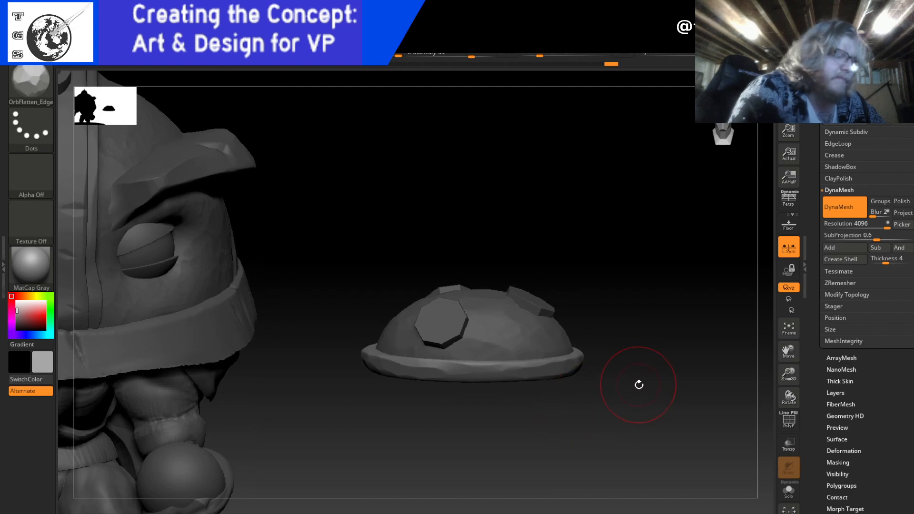
{"action": "left_click_drag", "start_coordinate": [659, 370], "coordinate": [593, 375], "text": "alt"}
{"action": "left_click_drag", "start_coordinate": [723, 127], "coordinate": [721, 130]}
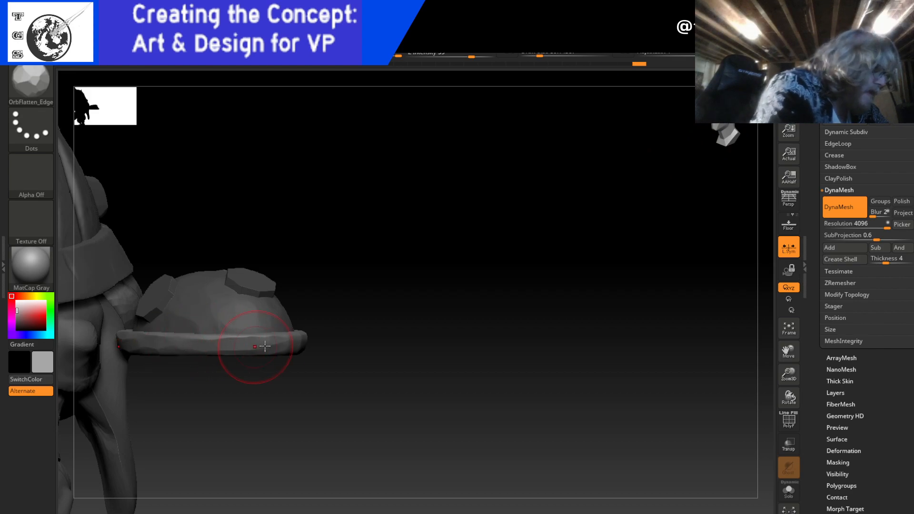
{"action": "left_click_drag", "start_coordinate": [363, 359], "coordinate": [277, 364], "text": "alt"}
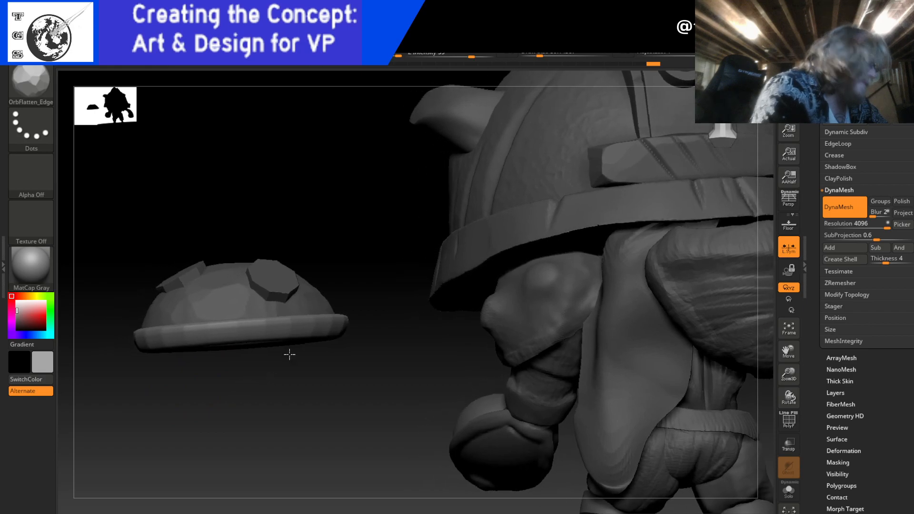
- Try flattening the inner edge on the shoulder ring's underside, and undo the strokes
{"action": "left_click", "coordinate": [733, 124]}
{"action": "mouse_move", "coordinate": [214, 302]}
{"action": "left_mouse_down"}
{"action": "mouse_move", "coordinate": [378, 300]}
{"action": "mouse_move", "coordinate": [394, 341]}
{"action": "mouse_move", "coordinate": [367, 312]}
{"action": "mouse_move", "coordinate": [357, 388]}
{"action": "mouse_move", "coordinate": [384, 284]}
{"action": "mouse_move", "coordinate": [369, 288]}
{"action": "mouse_move", "coordinate": [373, 322]}
{"action": "mouse_move", "coordinate": [400, 276]}
{"action": "mouse_move", "coordinate": [410, 227]}
{"action": "mouse_move", "coordinate": [254, 191]}
{"action": "mouse_move", "coordinate": [233, 205]}
{"action": "mouse_move", "coordinate": [249, 173]}
{"action": "left_mouse_up"}
{"action": "mouse_move", "coordinate": [366, 259]}
{"action": "left_mouse_down"}
{"action": "mouse_move", "coordinate": [316, 176]}
{"action": "mouse_move", "coordinate": [269, 163]}
{"action": "mouse_move", "coordinate": [328, 180]}
{"action": "left_mouse_up"}
{"action": "mouse_move", "coordinate": [232, 178]}
{"action": "left_mouse_down"}
{"action": "mouse_move", "coordinate": [333, 181]}
{"action": "mouse_move", "coordinate": [375, 222]}
{"action": "left_mouse_up"}
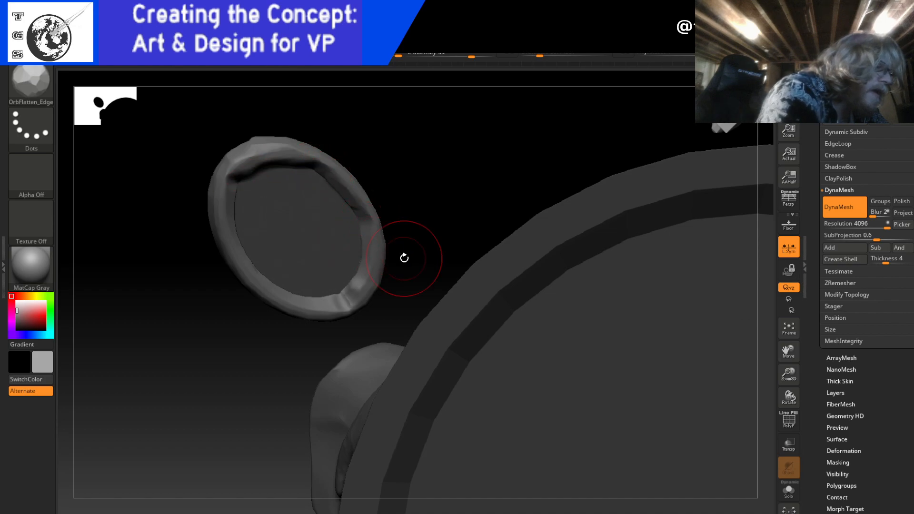
{"action": "key", "text": "ctrl+z"}
{"action": "key", "text": "ctrl+z"}
{"action": "key", "text": "ctrl+z"}
{"action": "key", "text": "ctrl+z"}
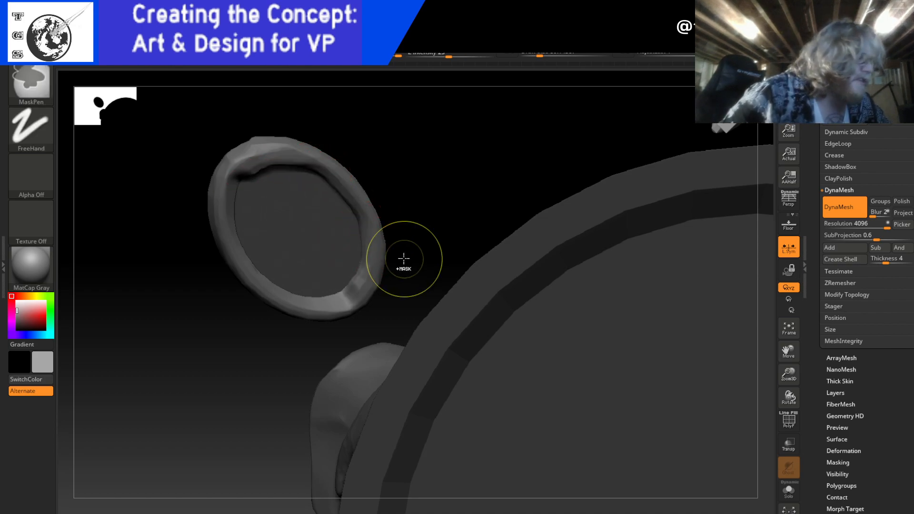
- Try chiselling the underside rim of the shoulder ring again at the same strength, and undo those strokes
{"action": "mouse_move", "coordinate": [251, 176]}
{"action": "left_mouse_down"}
{"action": "mouse_move", "coordinate": [295, 165]}
{"action": "mouse_move", "coordinate": [264, 162]}
{"action": "mouse_move", "coordinate": [335, 189]}
{"action": "mouse_move", "coordinate": [357, 218]}
{"action": "mouse_move", "coordinate": [349, 189]}
{"action": "mouse_move", "coordinate": [366, 252]}
{"action": "mouse_move", "coordinate": [315, 300]}
{"action": "mouse_move", "coordinate": [263, 283]}
{"action": "mouse_move", "coordinate": [242, 245]}
{"action": "mouse_move", "coordinate": [281, 278]}
{"action": "mouse_move", "coordinate": [277, 248]}
{"action": "left_mouse_up"}
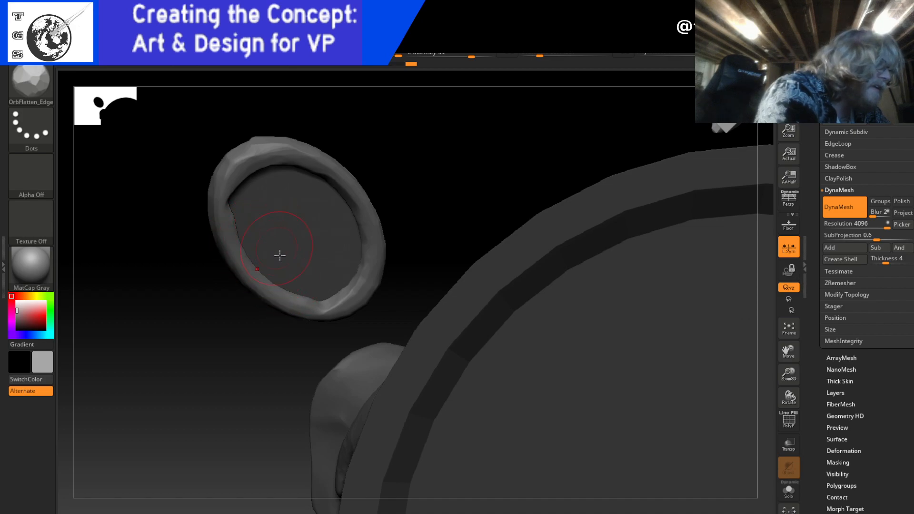
{"action": "left_click_drag", "start_coordinate": [230, 196], "coordinate": [243, 239]}
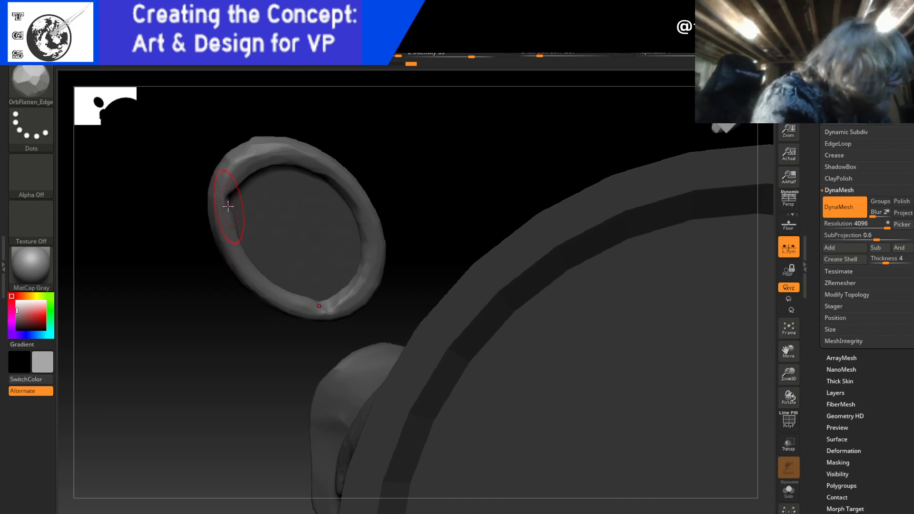
{"action": "left_click_drag", "start_coordinate": [229, 195], "coordinate": [235, 187]}
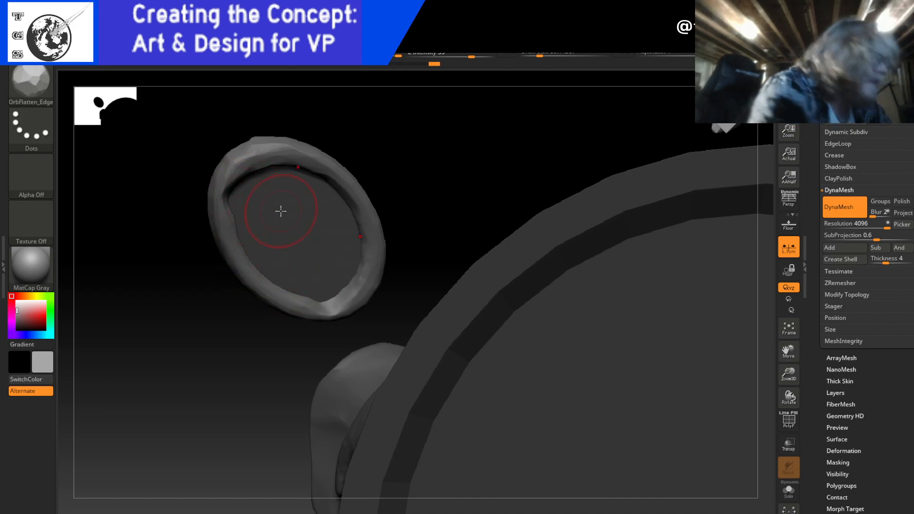
{"action": "key", "text": "ctrl"}
{"action": "key", "text": "ctrl+z"}
{"action": "key", "text": "ctrl+z"}
{"action": "key", "text": "ctrl+z"}
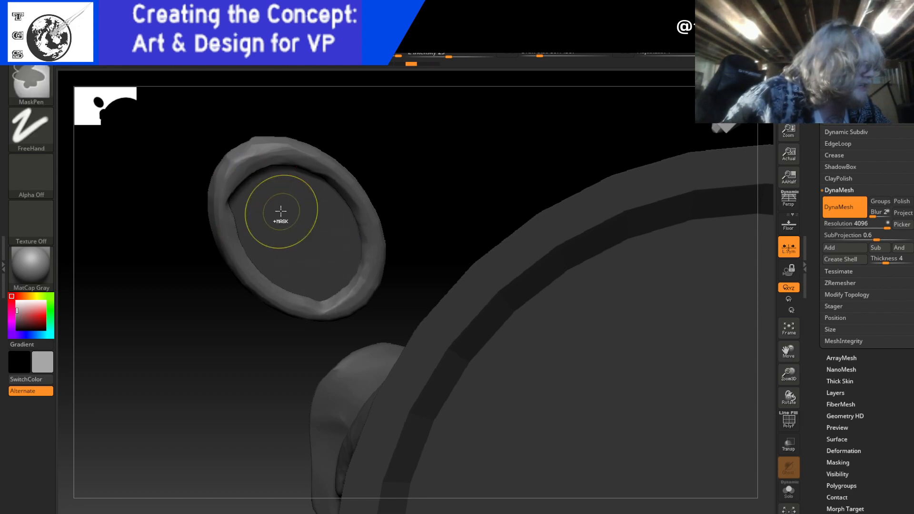
{"action": "key", "text": "ctrl+z"}
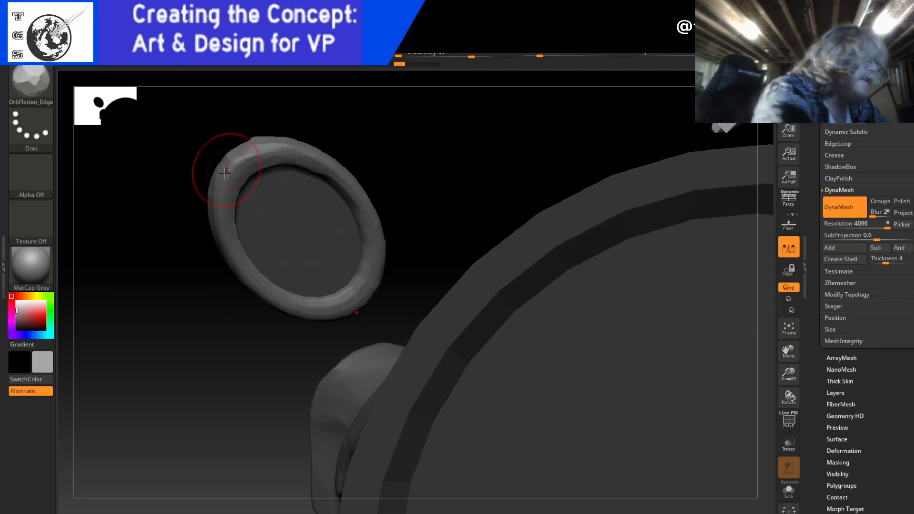
- Lower the brush's Z Intensity and lightly flatten the rim around the shoulder ring's underside
{"action": "left_click", "coordinate": [539, 57]}
{"action": "left_click", "coordinate": [457, 59]}
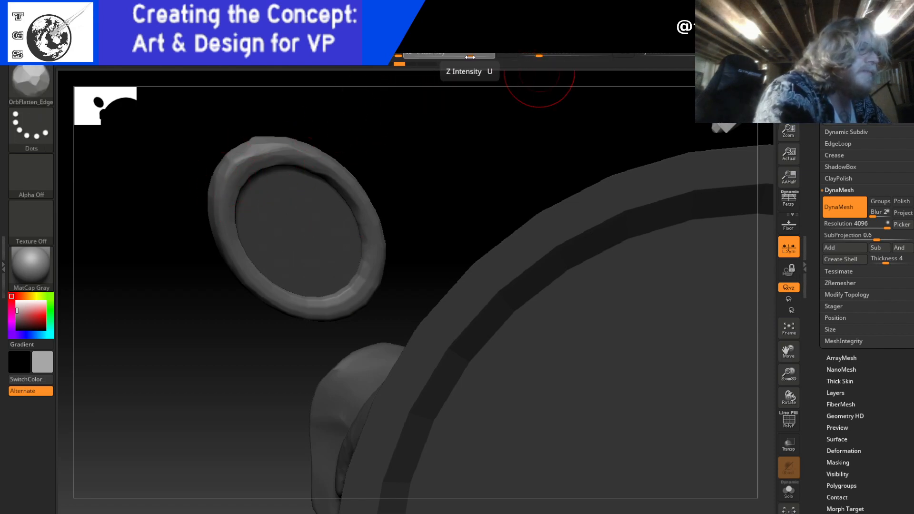
{"action": "left_click_drag", "start_coordinate": [447, 61], "coordinate": [435, 60]}
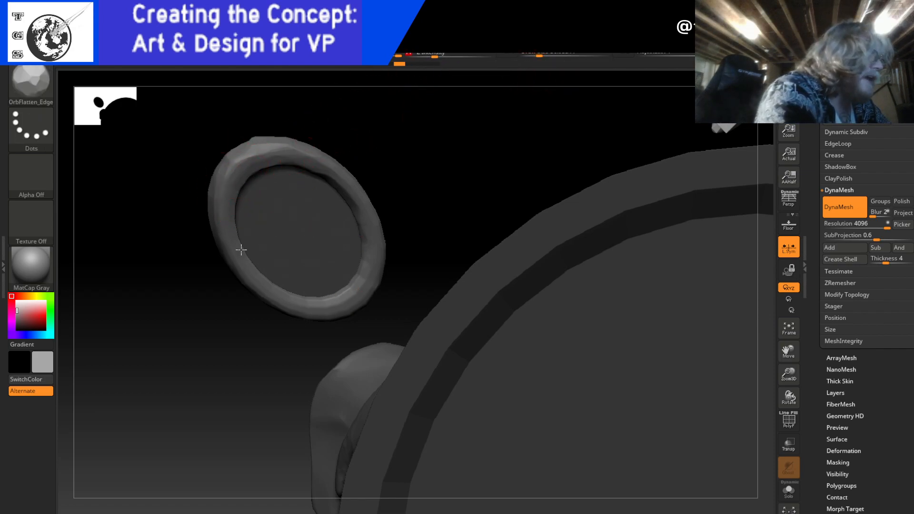
{"action": "mouse_move", "coordinate": [238, 213]}
{"action": "left_mouse_down"}
{"action": "mouse_move", "coordinate": [257, 231]}
{"action": "mouse_move", "coordinate": [259, 164]}
{"action": "mouse_move", "coordinate": [338, 166]}
{"action": "mouse_move", "coordinate": [347, 177]}
{"action": "left_mouse_up"}
{"action": "mouse_move", "coordinate": [297, 149]}
{"action": "left_mouse_down"}
{"action": "mouse_move", "coordinate": [374, 210]}
{"action": "mouse_move", "coordinate": [386, 267]}
{"action": "mouse_move", "coordinate": [364, 302]}
{"action": "mouse_move", "coordinate": [331, 292]}
{"action": "mouse_move", "coordinate": [367, 260]}
{"action": "mouse_move", "coordinate": [357, 210]}
{"action": "left_mouse_up"}
{"action": "left_click_drag", "start_coordinate": [287, 310], "coordinate": [284, 309]}
- Flatten the shoulder ring's outer edge around the top side of the pauldron with light strokes
{"action": "mouse_move", "coordinate": [415, 163]}
{"action": "left_mouse_down"}
{"action": "mouse_move", "coordinate": [406, 318]}
{"action": "mouse_move", "coordinate": [414, 343]}
{"action": "mouse_move", "coordinate": [366, 328]}
{"action": "left_mouse_up"}
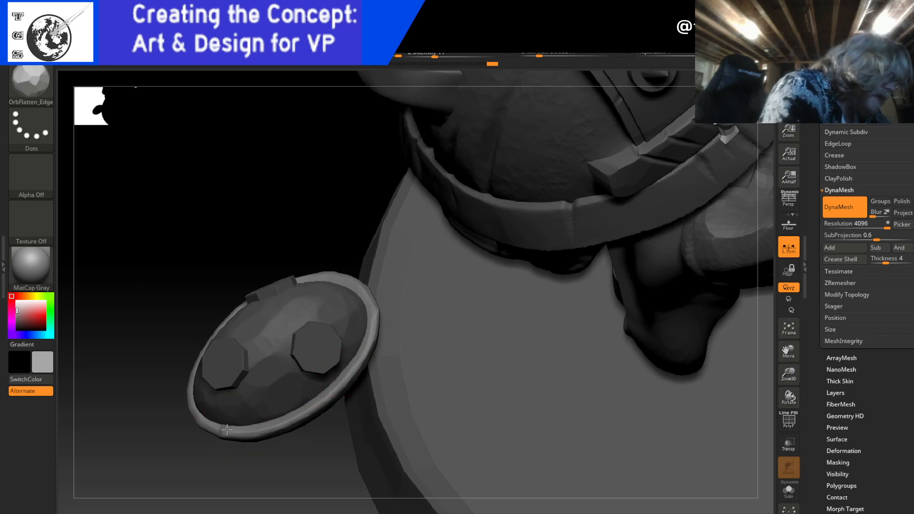
{"action": "left_click_drag", "start_coordinate": [241, 426], "coordinate": [199, 376]}
{"action": "left_click_drag", "start_coordinate": [280, 285], "coordinate": [310, 281]}
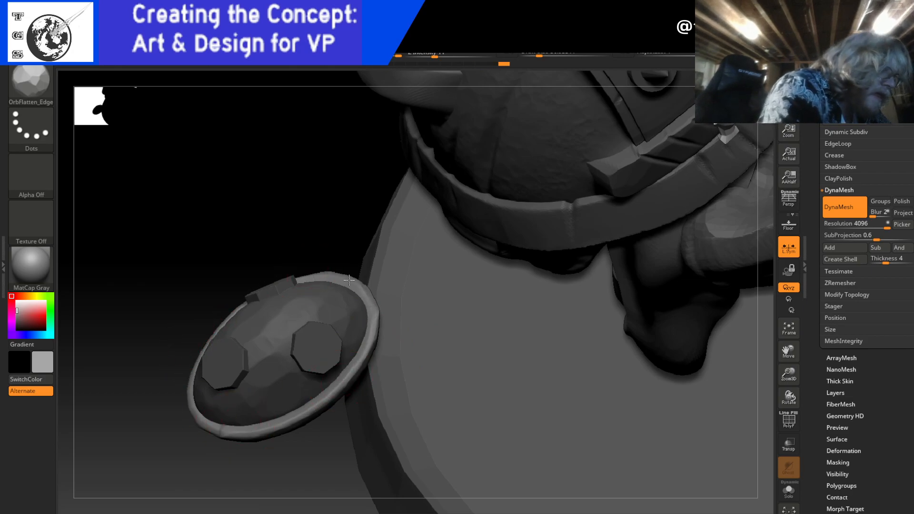
{"action": "left_click_drag", "start_coordinate": [310, 207], "coordinate": [369, 178]}
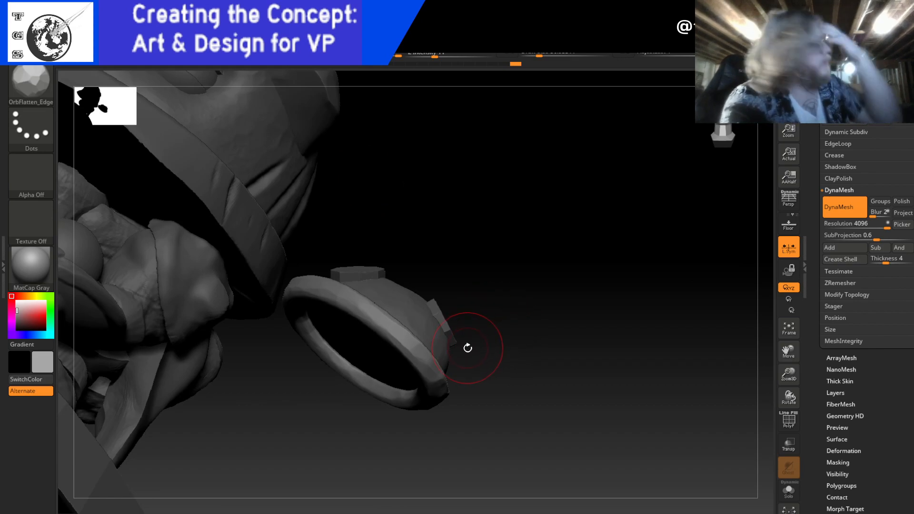
{"action": "left_click", "coordinate": [722, 138]}
{"action": "left_click_drag", "start_coordinate": [534, 228], "coordinate": [474, 435], "text": "alt"}
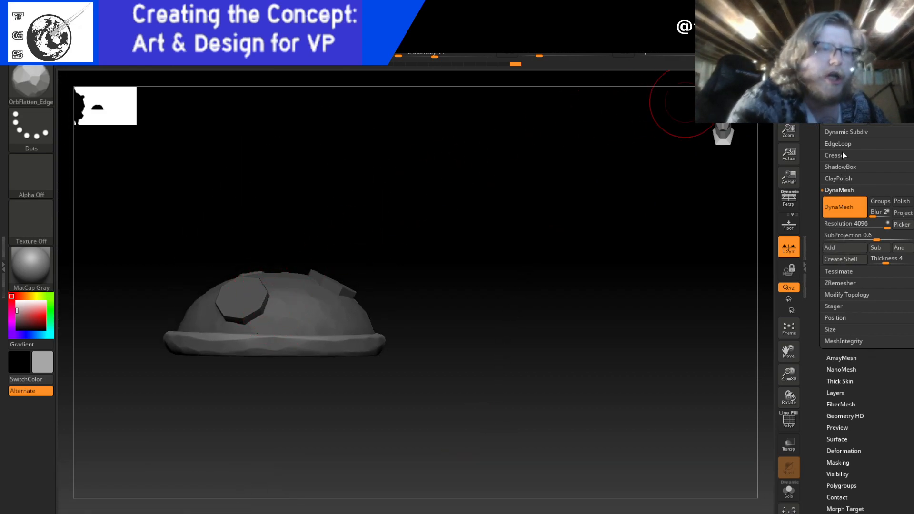
- Select the Nut2 subtool, try flattening its edges with a higher Z Intensity, and undo the strokes
{"action": "scroll", "coordinate": [841, 191], "scroll_direction": "up", "scroll_amount": 5}
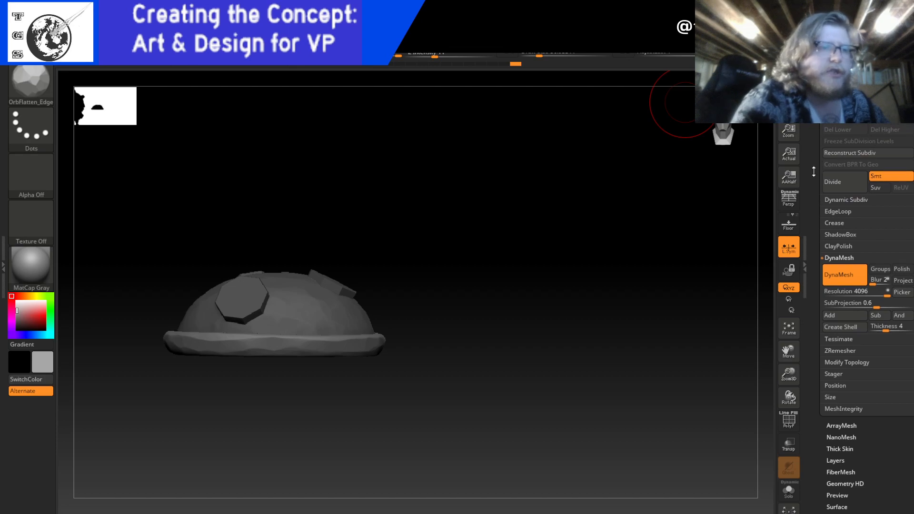
{"action": "left_click", "coordinate": [836, 139]}
{"action": "mouse_move", "coordinate": [899, 166]}
{"action": "left_click", "coordinate": [884, 198]}
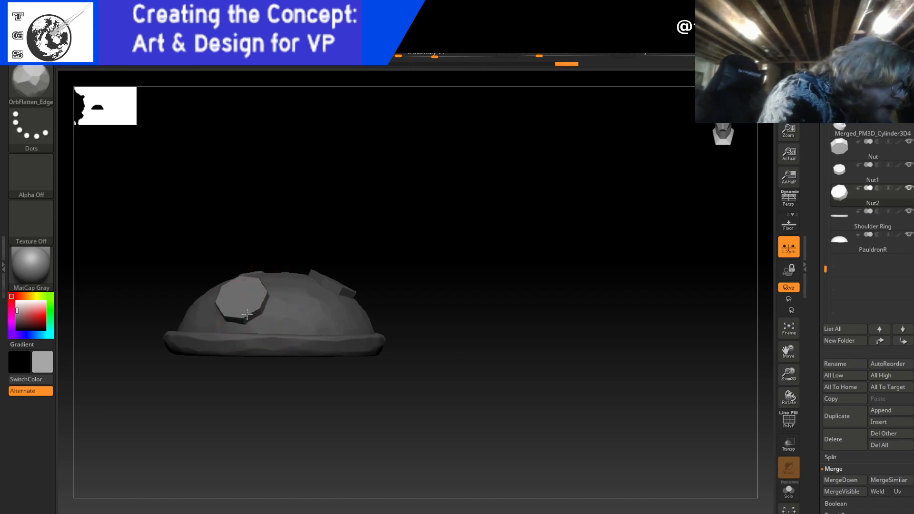
{"action": "left_click_drag", "start_coordinate": [370, 255], "coordinate": [371, 290]}
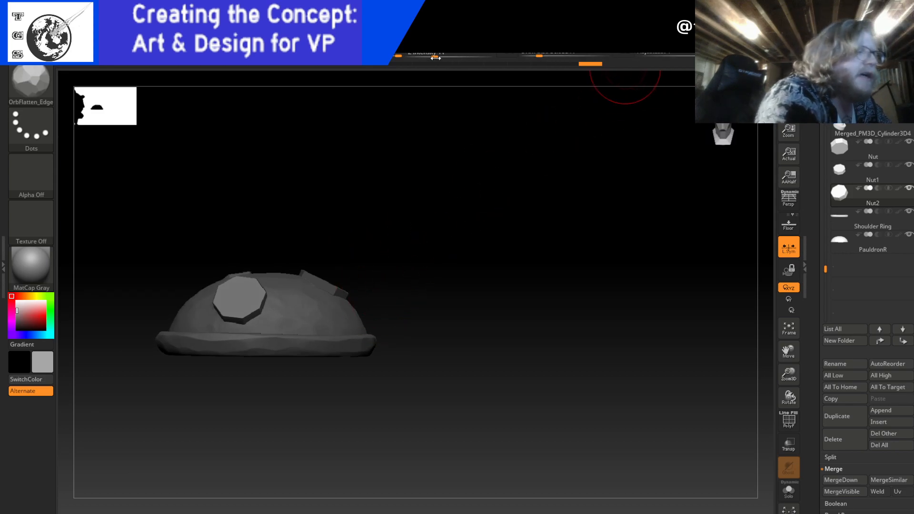
{"action": "left_click_drag", "start_coordinate": [258, 304], "coordinate": [265, 295]}
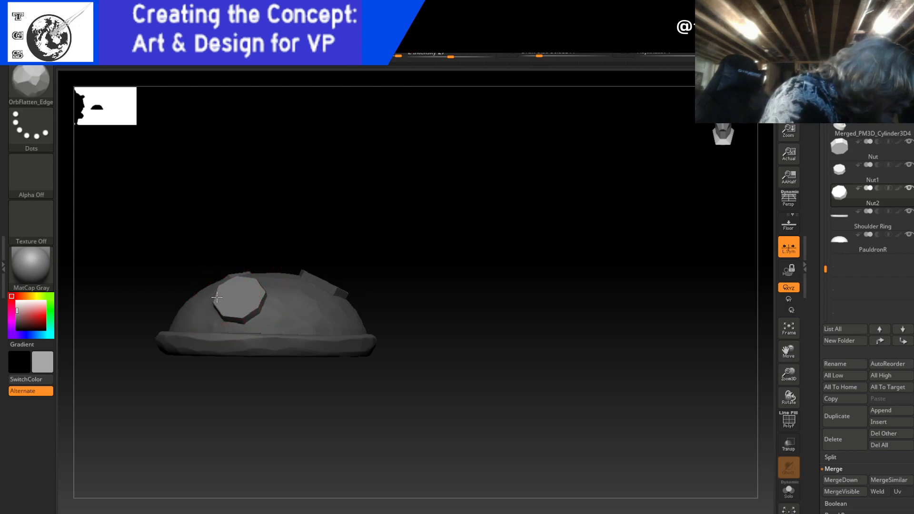
{"action": "mouse_move", "coordinate": [294, 248]}
{"action": "left_mouse_down"}
{"action": "mouse_move", "coordinate": [312, 199]}
{"action": "mouse_move", "coordinate": [321, 209]}
{"action": "mouse_move", "coordinate": [287, 214]}
{"action": "mouse_move", "coordinate": [275, 224]}
{"action": "mouse_move", "coordinate": [283, 231]}
{"action": "left_mouse_up"}
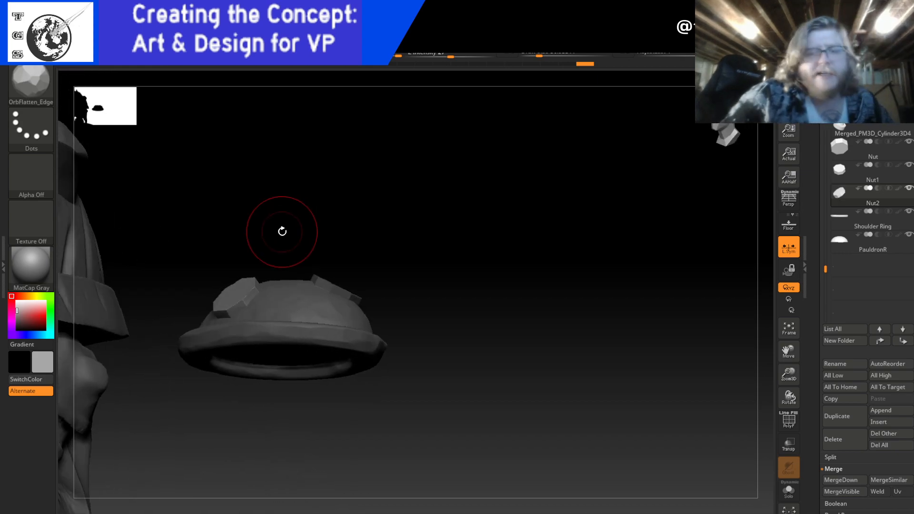
{"action": "key", "text": "ctrl"}
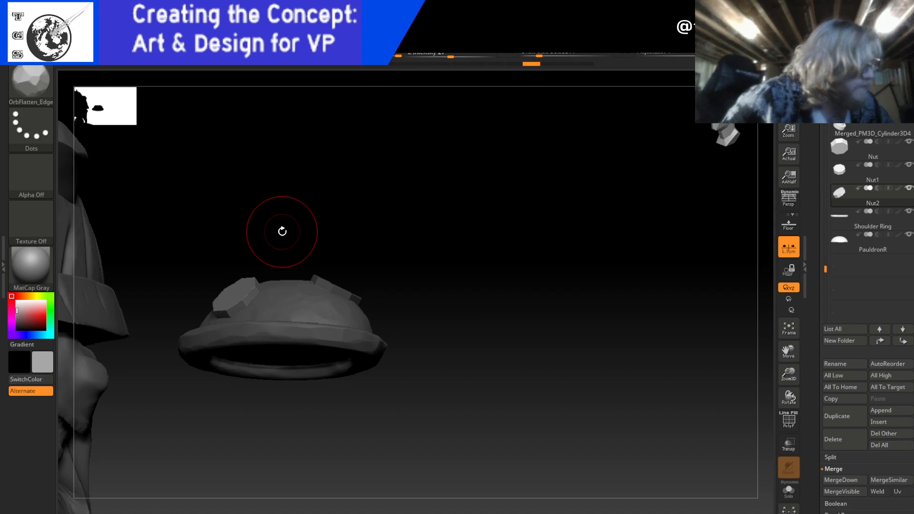
{"action": "left_click_drag", "start_coordinate": [282, 232], "coordinate": [447, 343]}
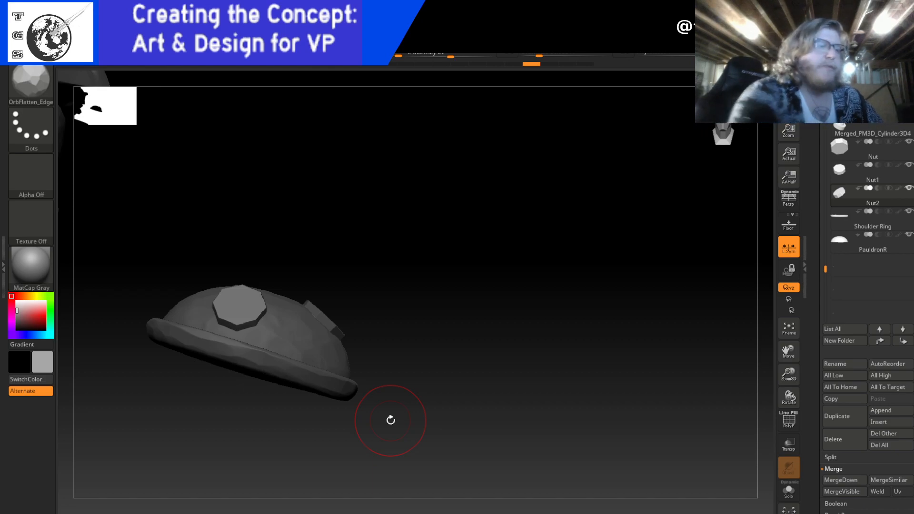
{"action": "left_click", "coordinate": [724, 133]}
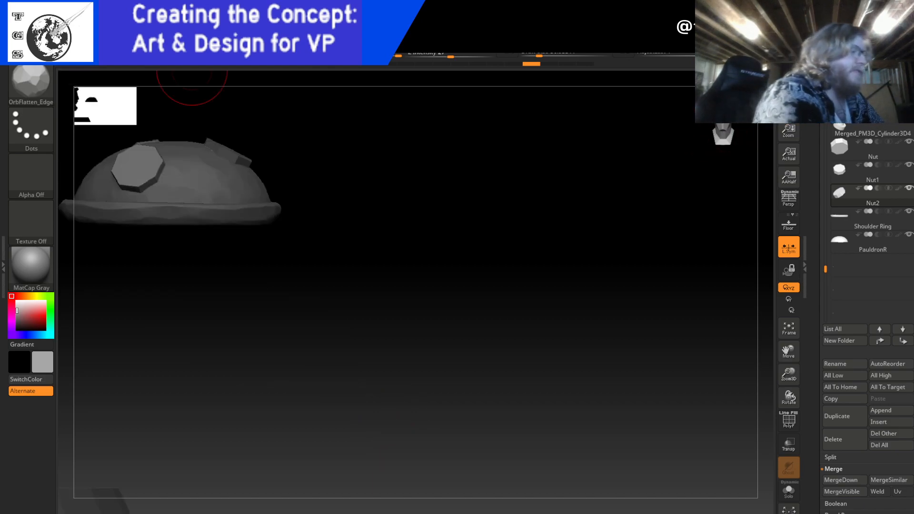
{"action": "left_click", "coordinate": [194, 15]}
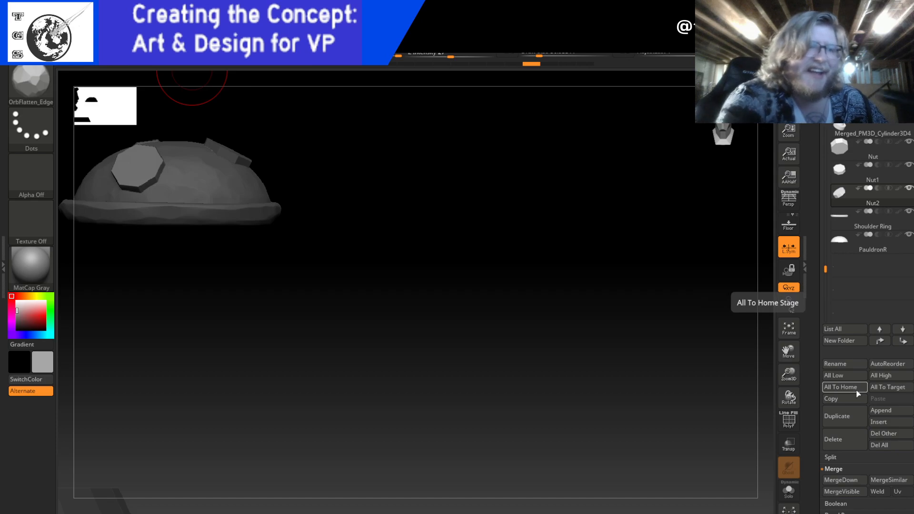
- Reorder the subtools so PauldronR and Shoulder Ring sit above the three nuts, and select PauldronR
{"action": "left_click_drag", "start_coordinate": [878, 236], "coordinate": [875, 145]}
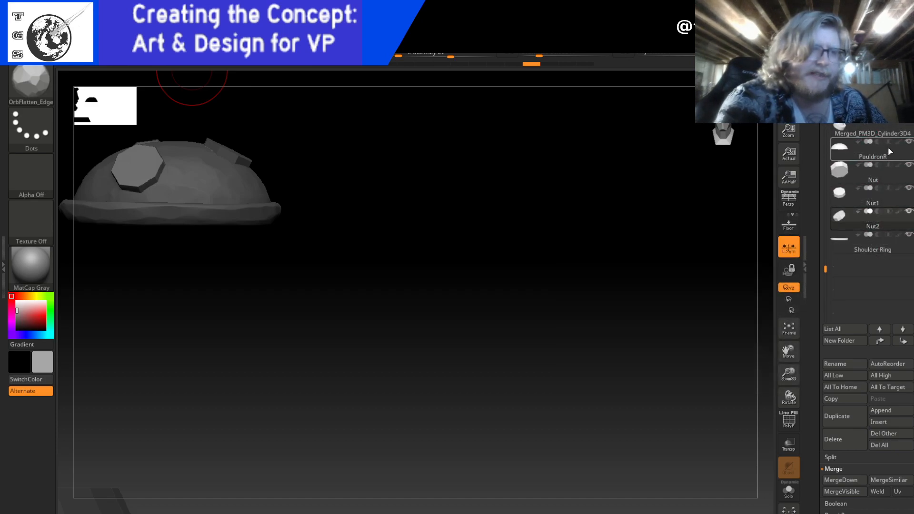
{"action": "left_click_drag", "start_coordinate": [871, 238], "coordinate": [887, 161]}
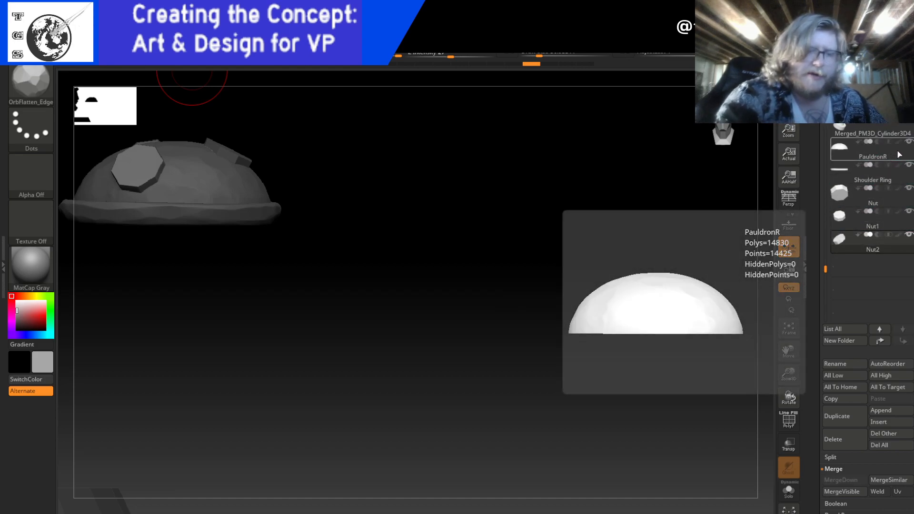
{"action": "left_click", "coordinate": [885, 154]}
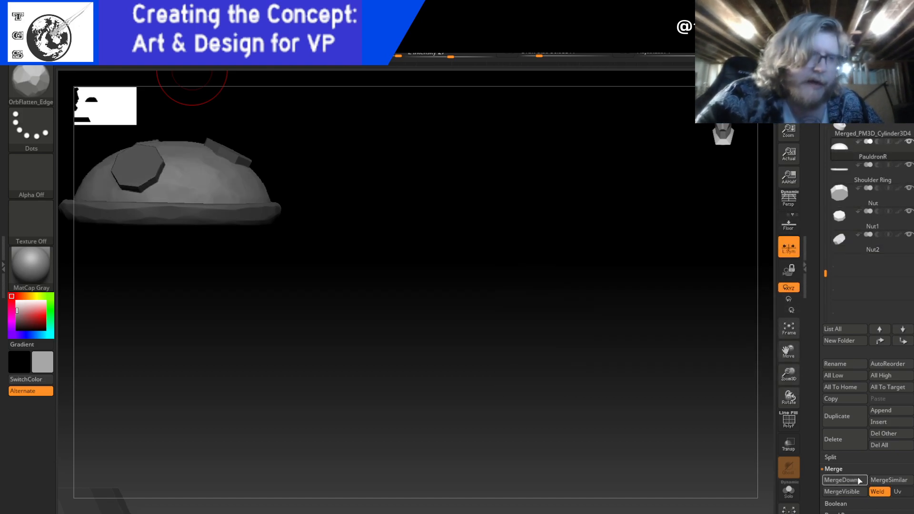
- With Weld on, merge Shoulder Ring, Nut, Nut1 and Nut2 down into PauldronR one after another, accepting each non-undoable merge
{"action": "left_click", "coordinate": [862, 478]}
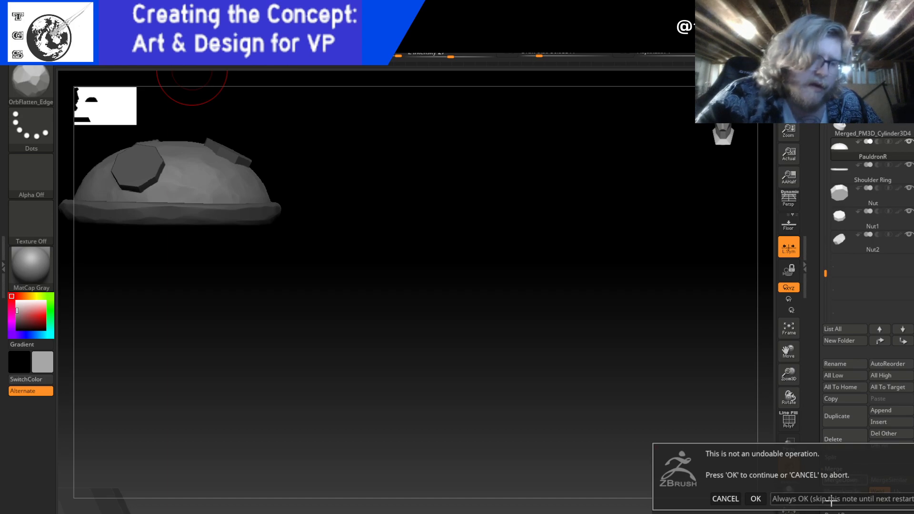
{"action": "left_click", "coordinate": [755, 499]}
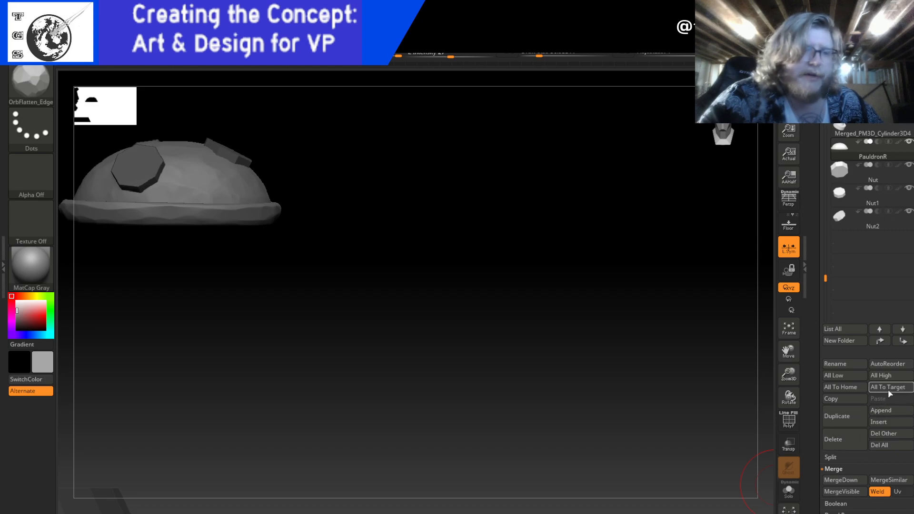
{"action": "left_click", "coordinate": [839, 479]}
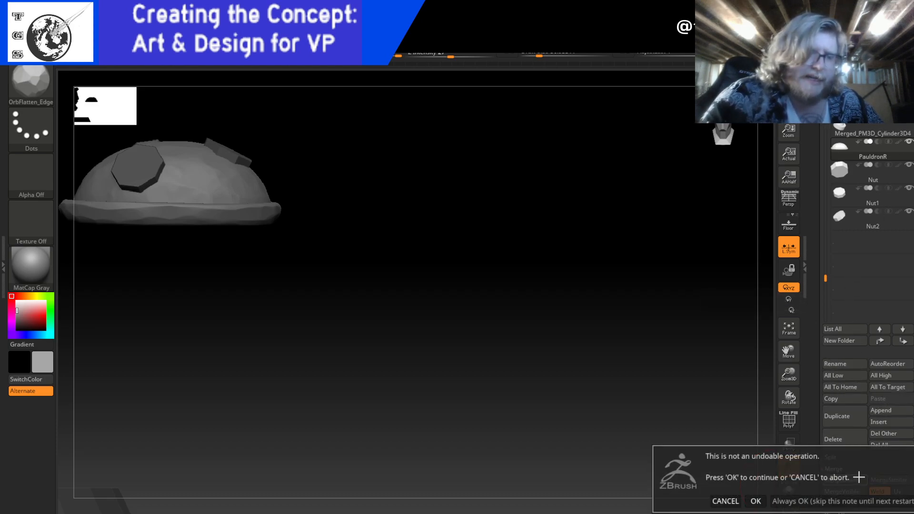
{"action": "left_click", "coordinate": [755, 500]}
{"action": "left_click", "coordinate": [852, 481]}
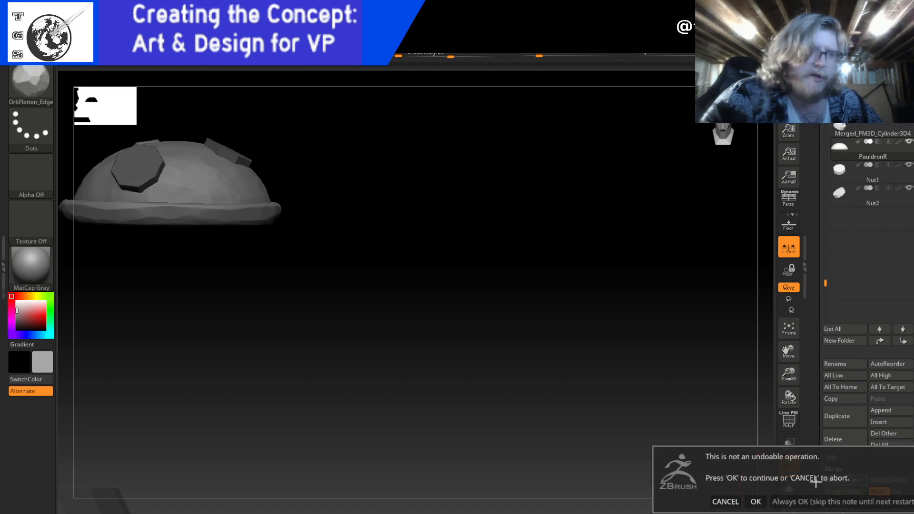
{"action": "left_click", "coordinate": [755, 501]}
{"action": "left_click", "coordinate": [845, 478]}
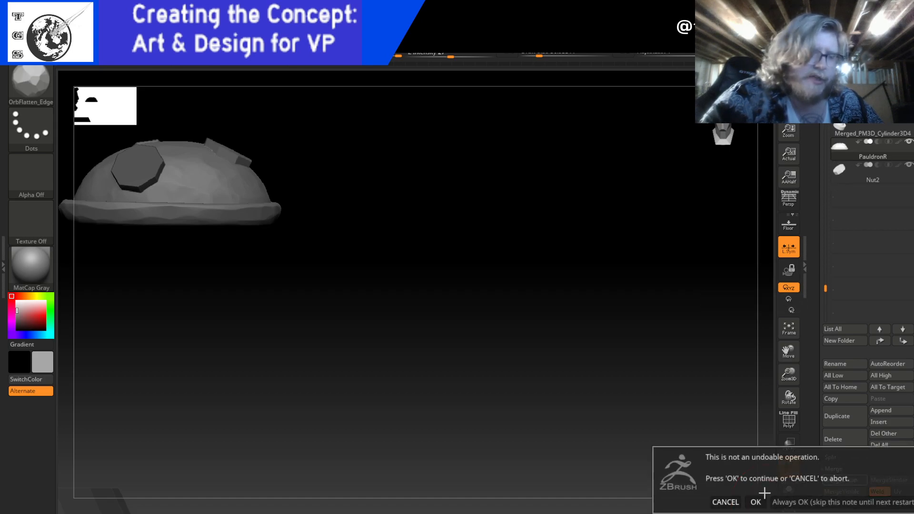
{"action": "left_click", "coordinate": [755, 500]}
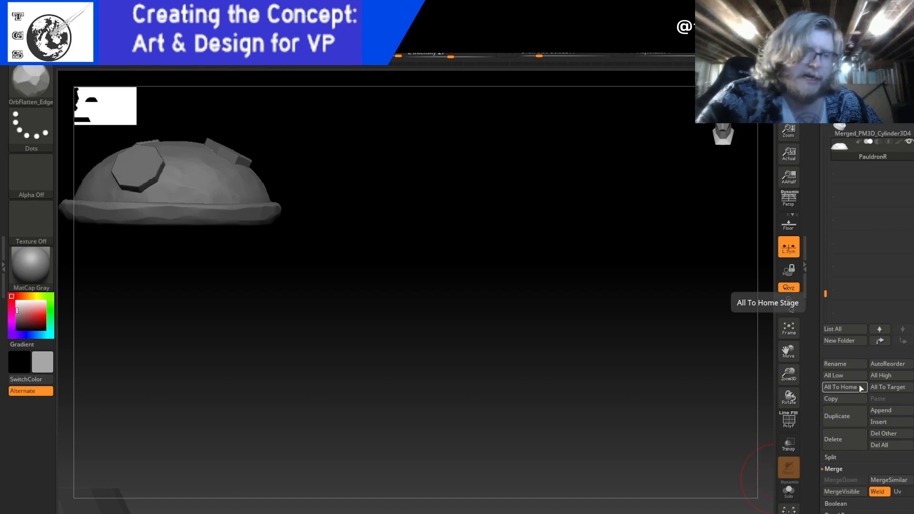
- DynaMesh the merged PauldronR at resolution 2048 with Project enabled
{"action": "left_click_drag", "start_coordinate": [811, 466], "coordinate": [808, 415]}
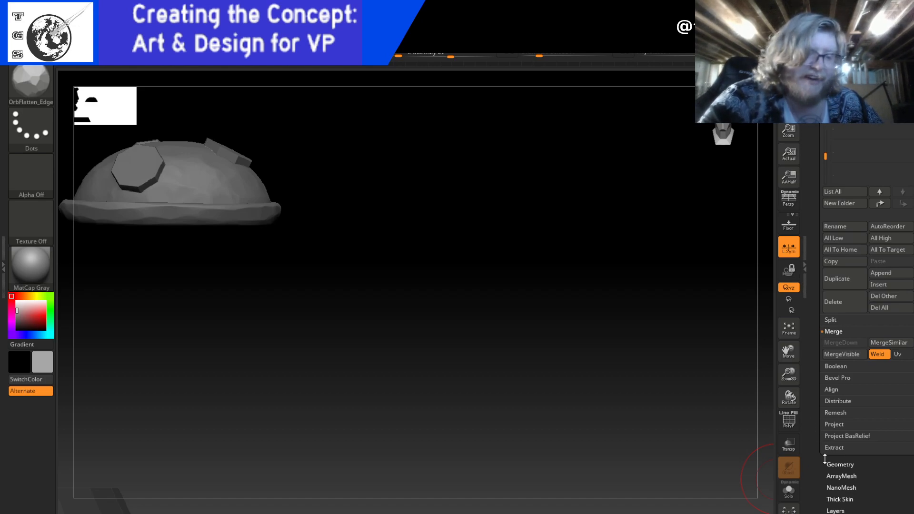
{"action": "left_click", "coordinate": [851, 464]}
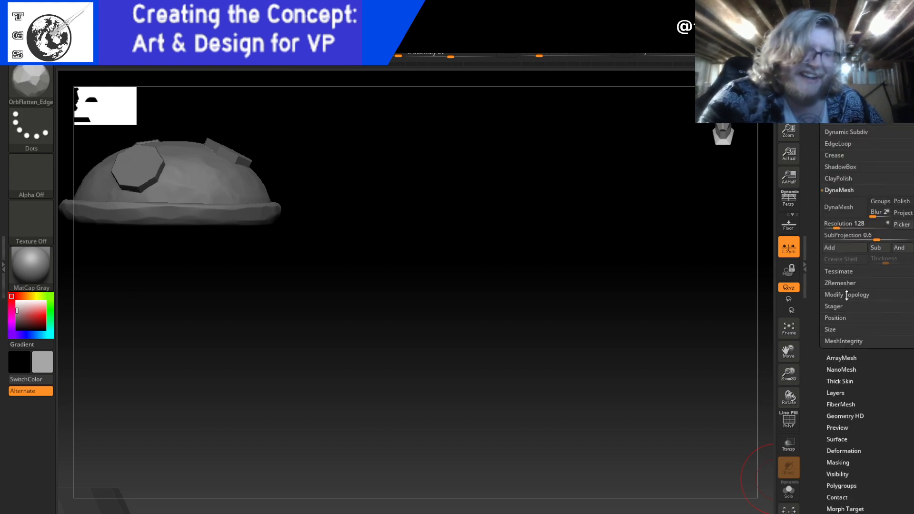
{"action": "left_click", "coordinate": [859, 224]}
{"action": "type", "text": "112"}
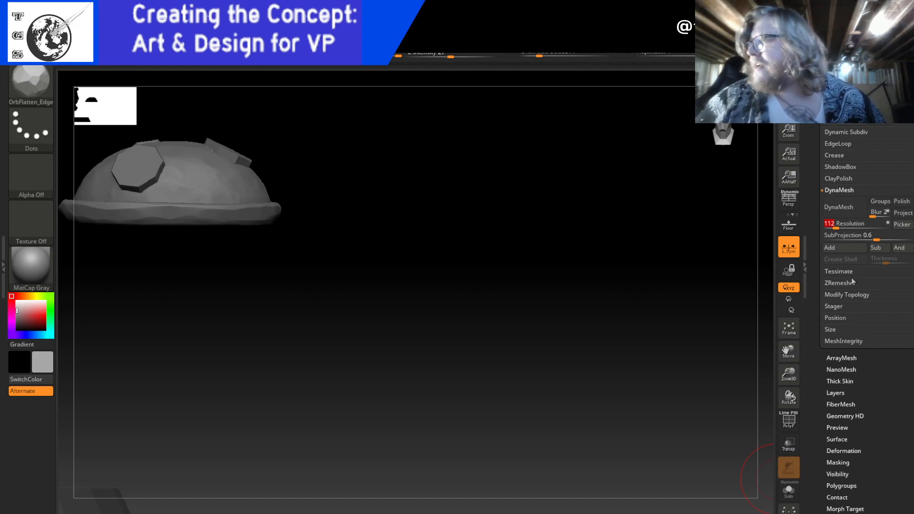
{"action": "type", "text": "2048"}
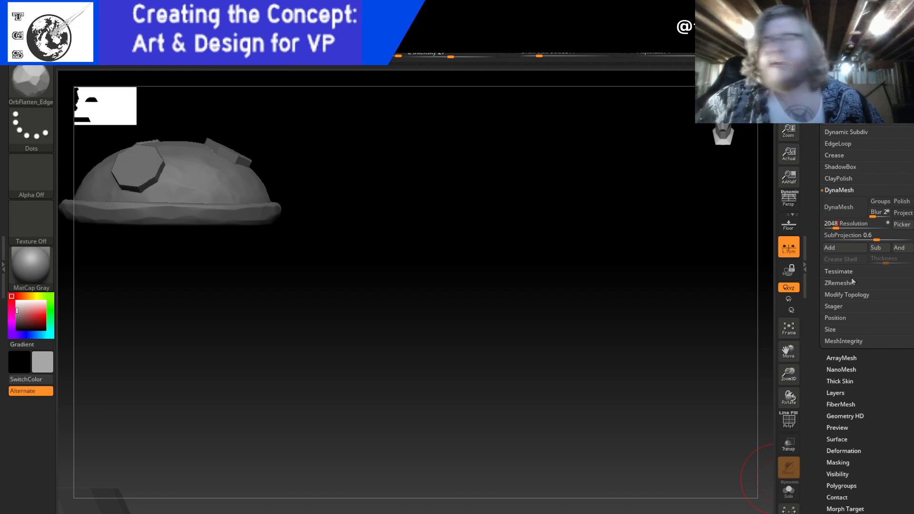
{"action": "key", "text": "Return"}
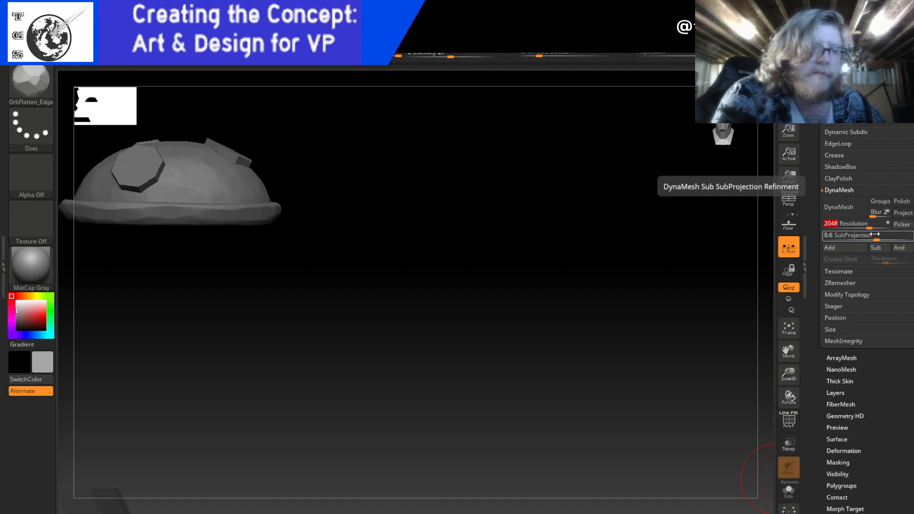
{"action": "left_click_drag", "start_coordinate": [887, 224], "coordinate": [910, 231]}
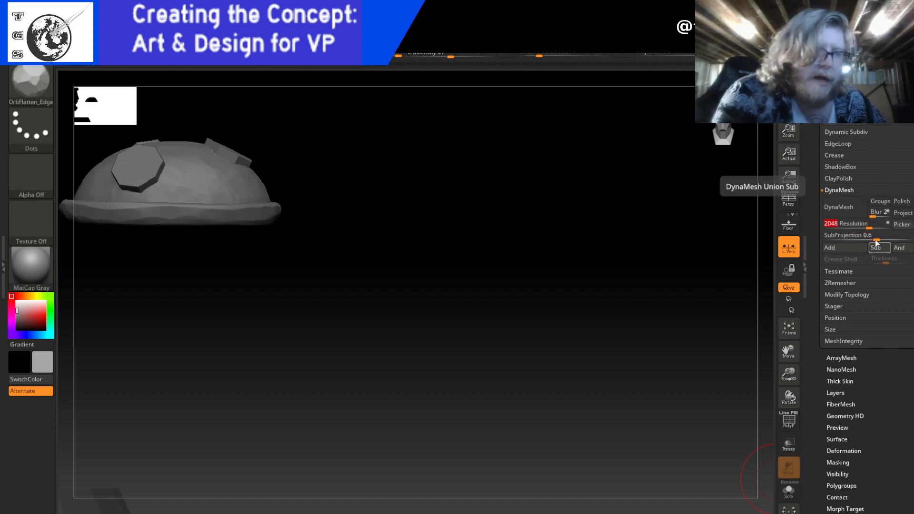
{"action": "left_click", "coordinate": [907, 215]}
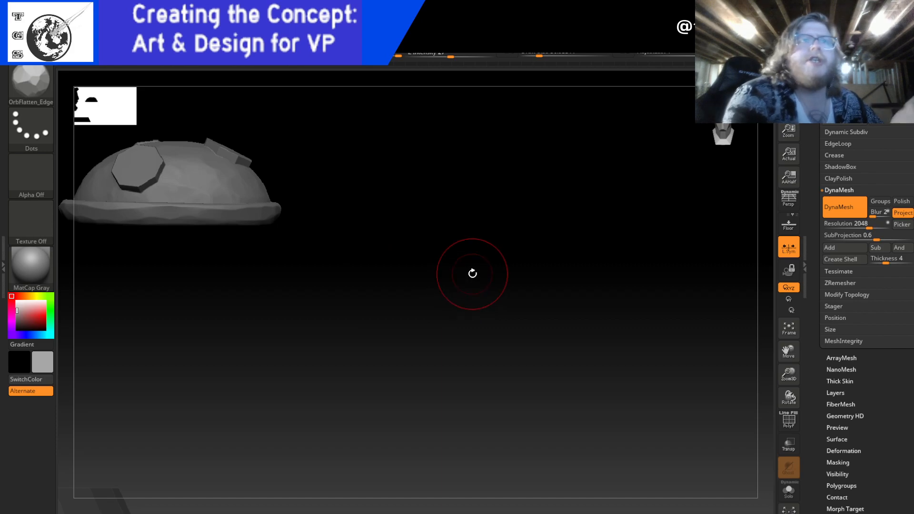
- Bring the whole character into view beside the pauldron and turn on ghost transparency for the other subtools
{"action": "left_click_drag", "start_coordinate": [463, 318], "coordinate": [613, 383], "text": "alt"}
{"action": "left_click_drag", "start_coordinate": [463, 365], "coordinate": [494, 365]}
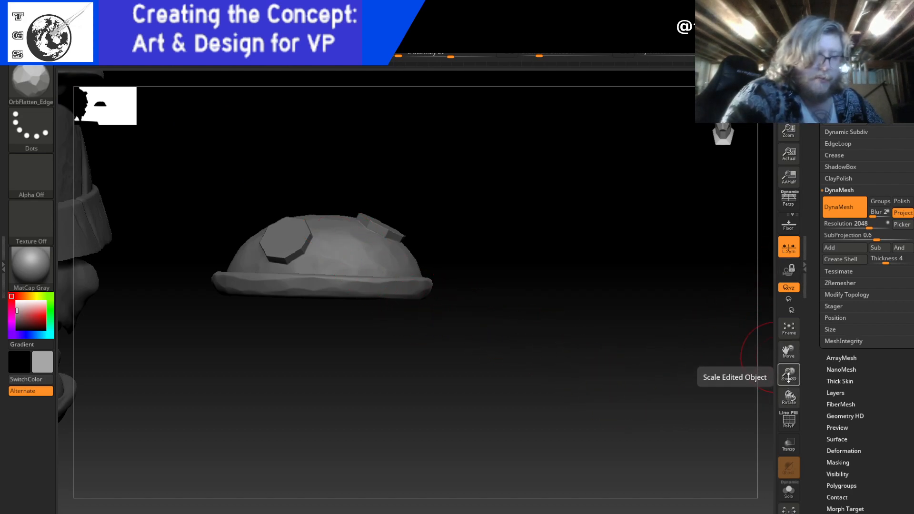
{"action": "left_click_drag", "start_coordinate": [789, 376], "coordinate": [814, 238]}
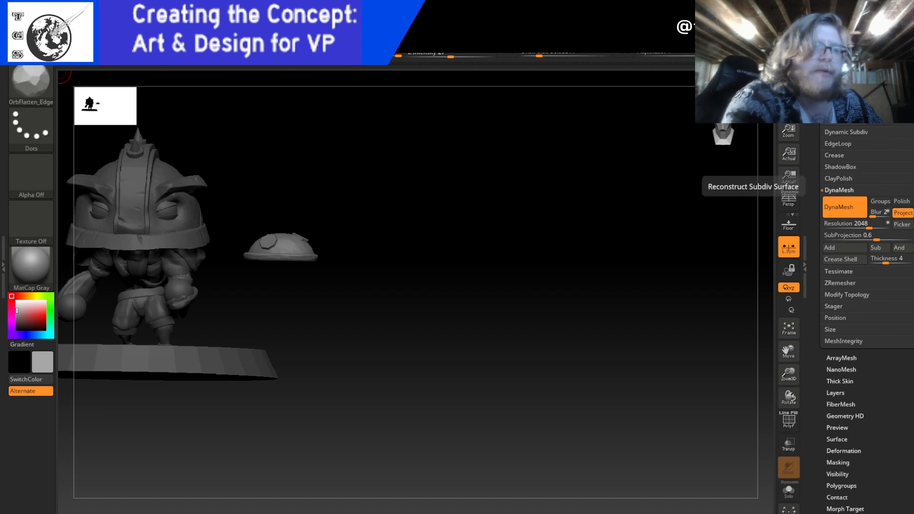
{"action": "scroll", "coordinate": [830, 158], "scroll_direction": "up", "scroll_amount": 3}
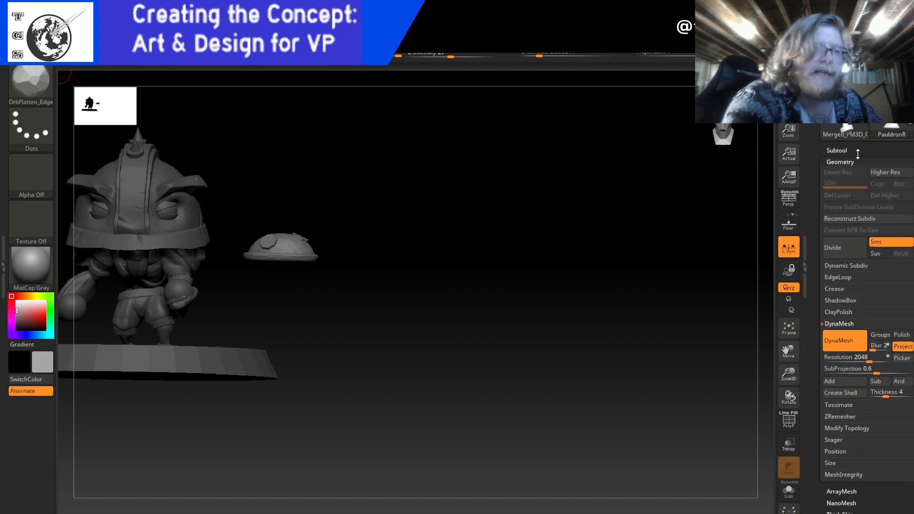
{"action": "left_click", "coordinate": [830, 156]}
{"action": "mouse_move", "coordinate": [893, 155]}
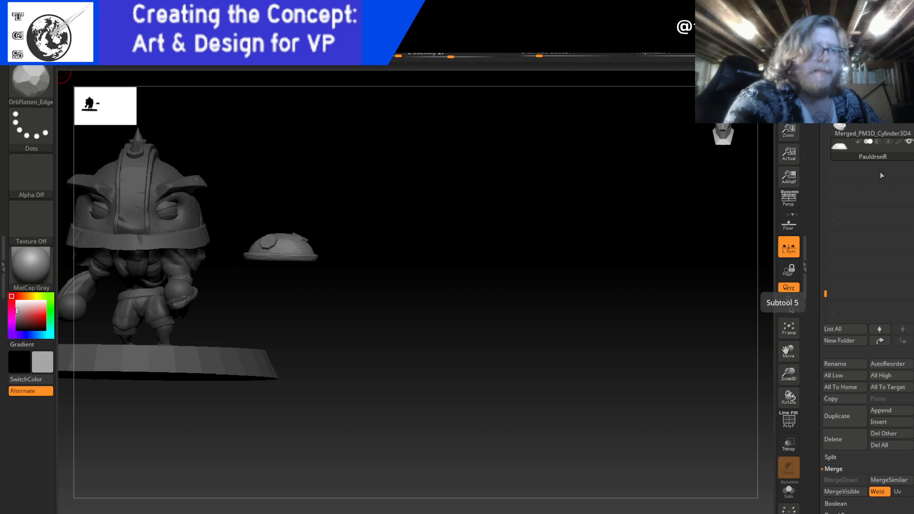
{"action": "left_click_drag", "start_coordinate": [333, 300], "coordinate": [299, 301]}
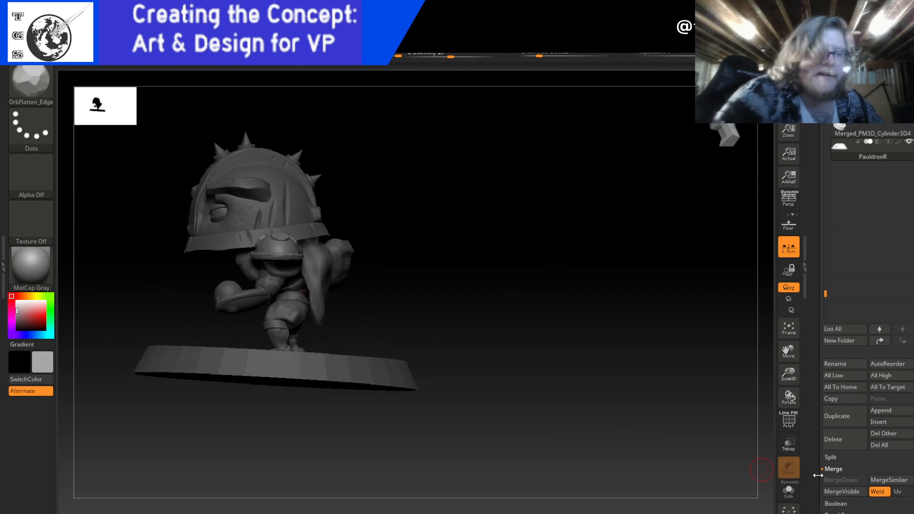
{"action": "left_click", "coordinate": [792, 446]}
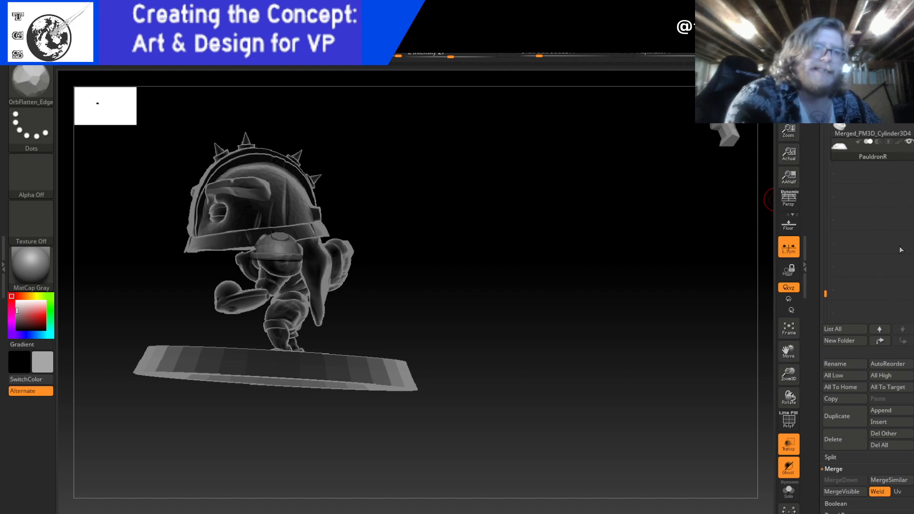
- Duplicate the PauldronR subtool and rename the copy PauldronL
{"action": "left_click", "coordinate": [838, 416]}
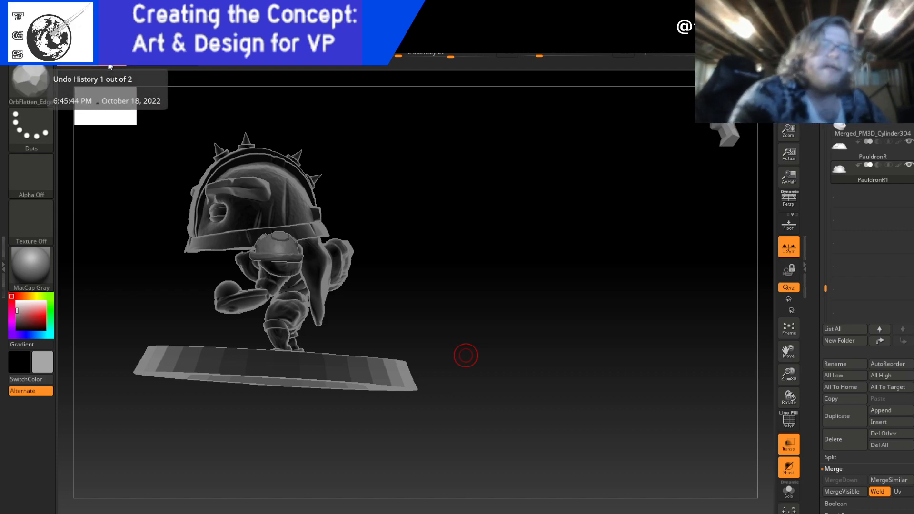
{"action": "left_click", "coordinate": [842, 365]}
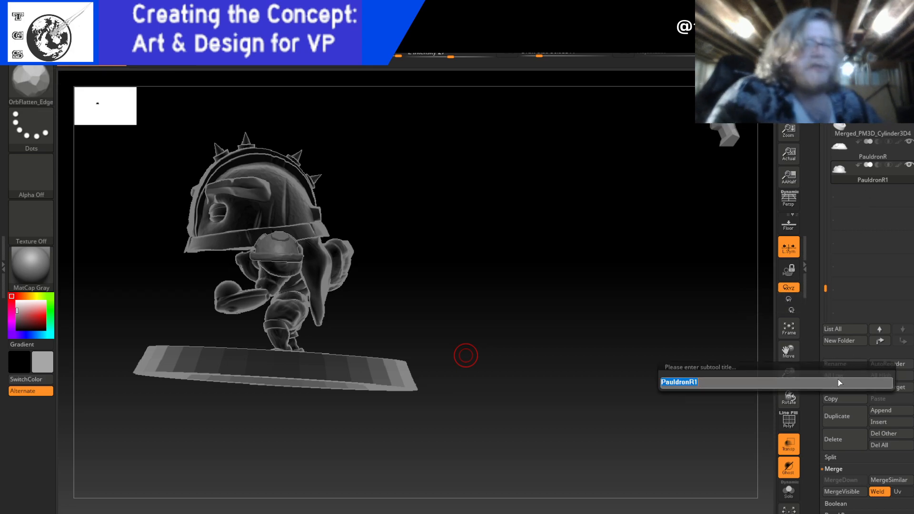
{"action": "key", "text": "Right"}
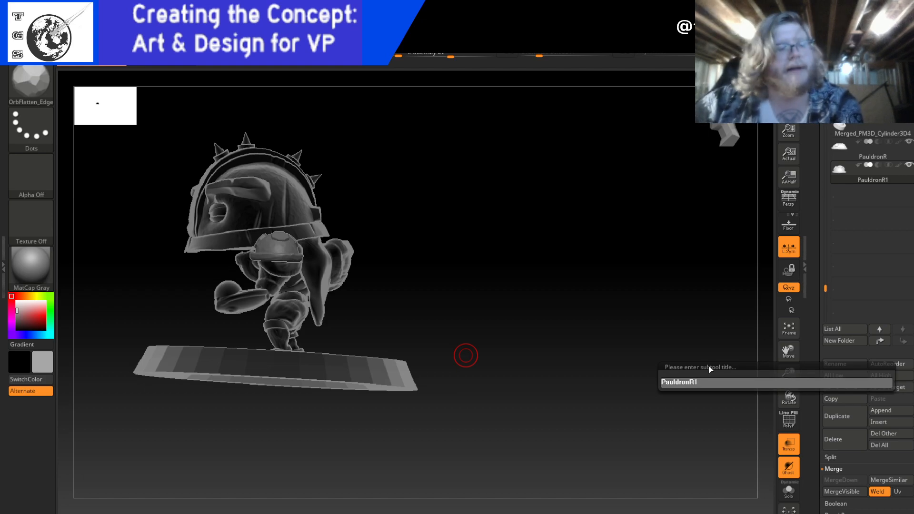
{"action": "key", "text": "BackSpace"}
{"action": "type", "text": "L"}
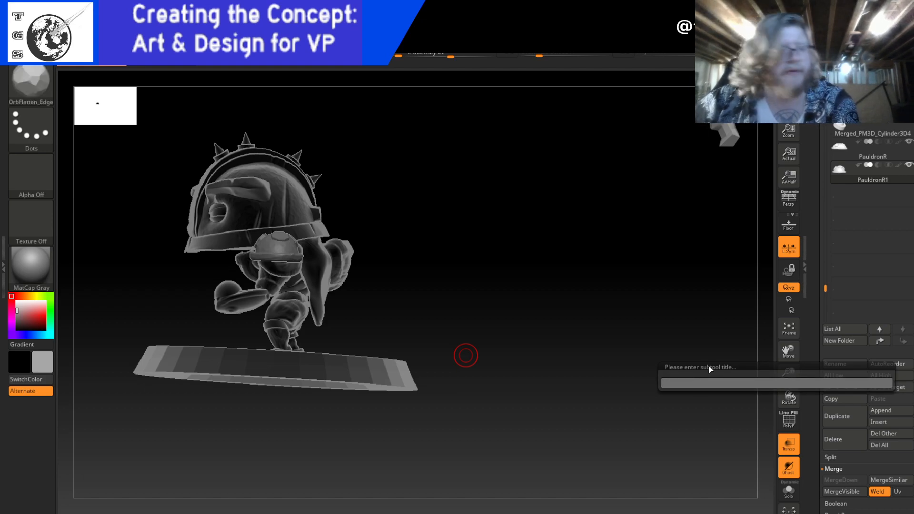
{"action": "key", "text": "Return"}
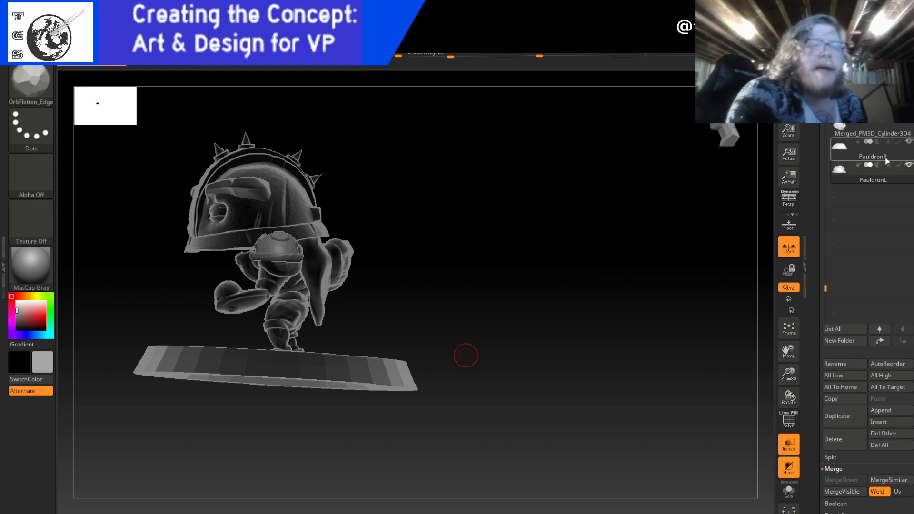
- Select PauldronR and use the transform gizmo to tilt it and move it against the character's nearest shoulder
{"action": "left_click_drag", "start_coordinate": [500, 376], "coordinate": [557, 355]}
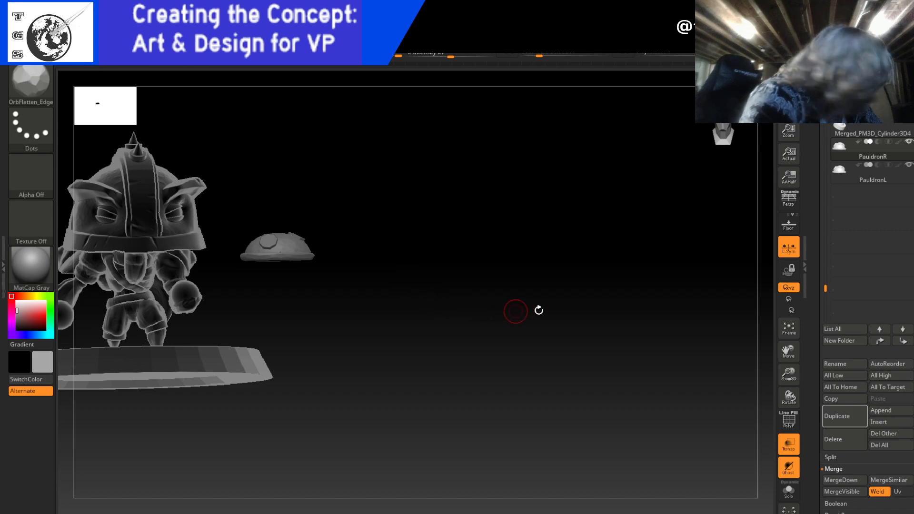
{"action": "left_click_drag", "start_coordinate": [788, 374], "coordinate": [773, 416]}
{"action": "left_click_drag", "start_coordinate": [438, 338], "coordinate": [624, 336], "text": "alt"}
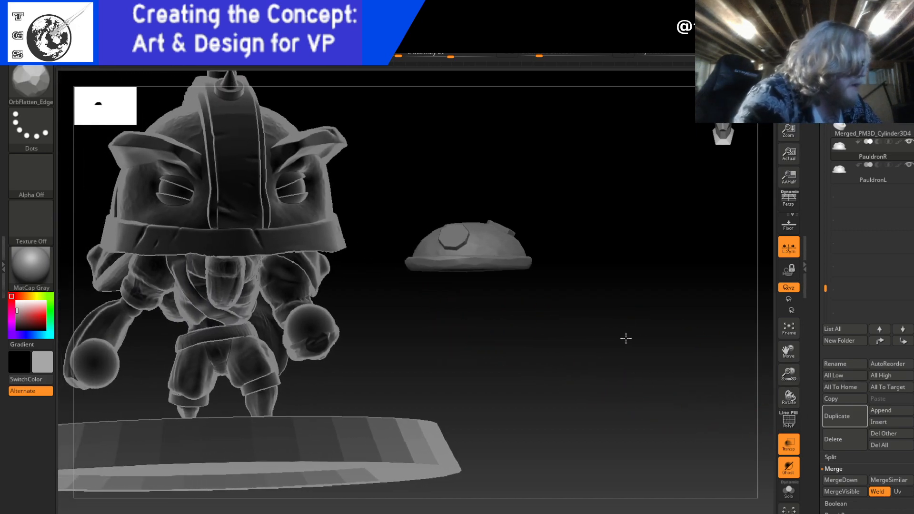
{"action": "key", "text": "w"}
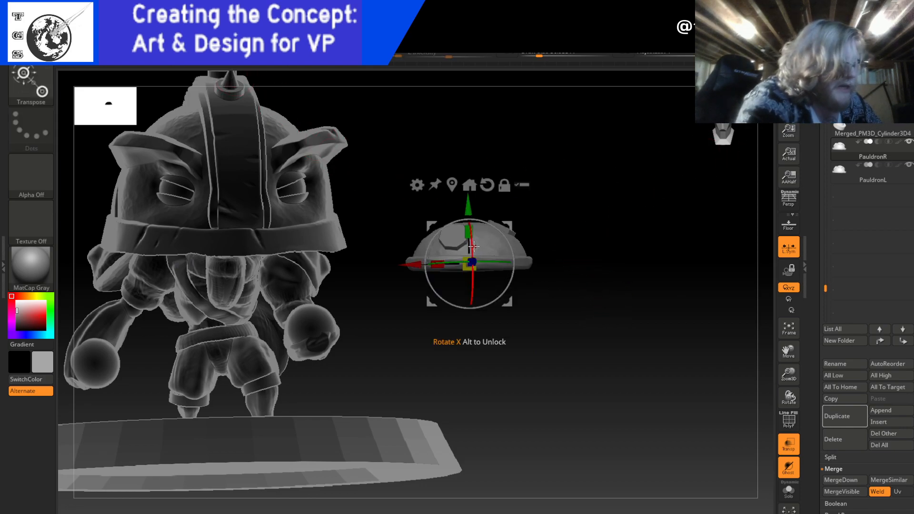
{"action": "left_click_drag", "start_coordinate": [471, 246], "coordinate": [396, 232]}
{"action": "left_click_drag", "start_coordinate": [443, 204], "coordinate": [388, 252]}
{"action": "left_click_drag", "start_coordinate": [457, 338], "coordinate": [396, 351]}
{"action": "left_click_drag", "start_coordinate": [381, 293], "coordinate": [362, 294]}
{"action": "left_click_drag", "start_coordinate": [499, 326], "coordinate": [458, 317]}
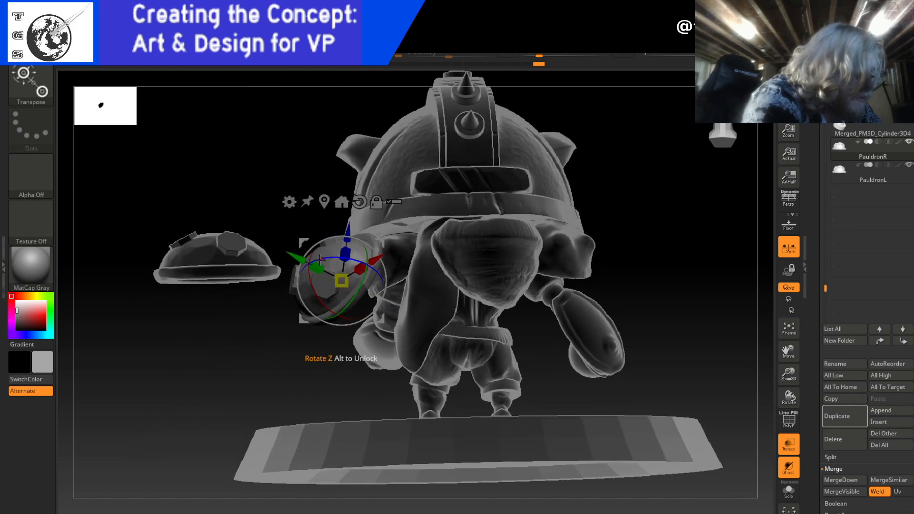
- Rotate PauldronR with the transform gizmo and move it inward and forward over the character's shoulder
{"action": "left_click_drag", "start_coordinate": [310, 256], "coordinate": [309, 261]}
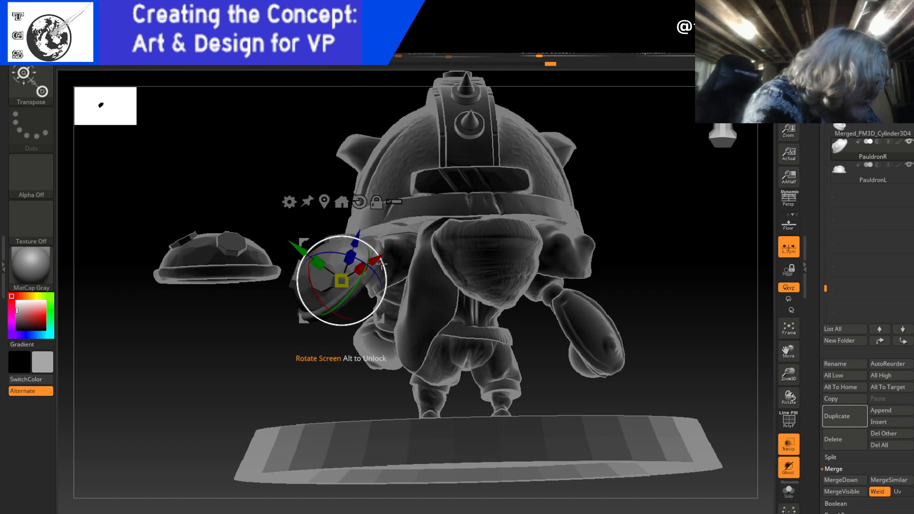
{"action": "left_click_drag", "start_coordinate": [298, 248], "coordinate": [312, 259]}
{"action": "left_click_drag", "start_coordinate": [386, 273], "coordinate": [400, 226]}
{"action": "left_click_drag", "start_coordinate": [417, 265], "coordinate": [420, 271]}
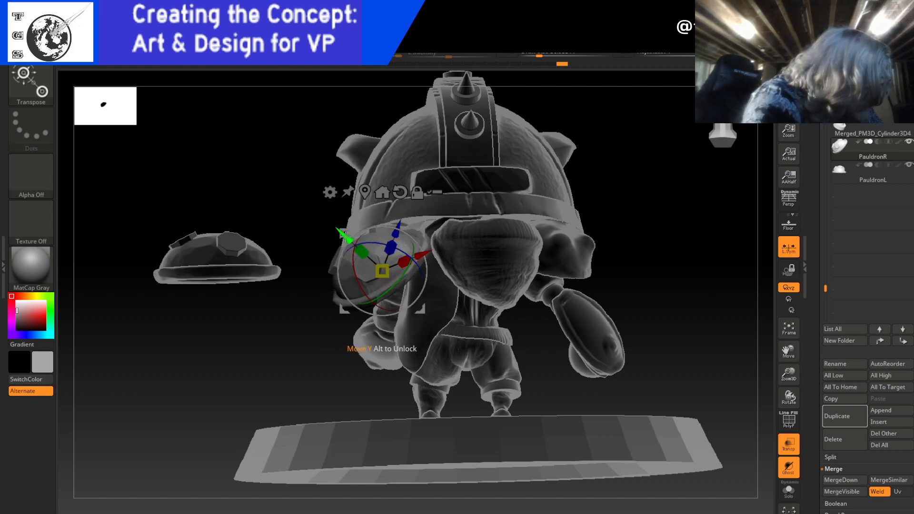
{"action": "left_click_drag", "start_coordinate": [601, 319], "coordinate": [647, 315]}
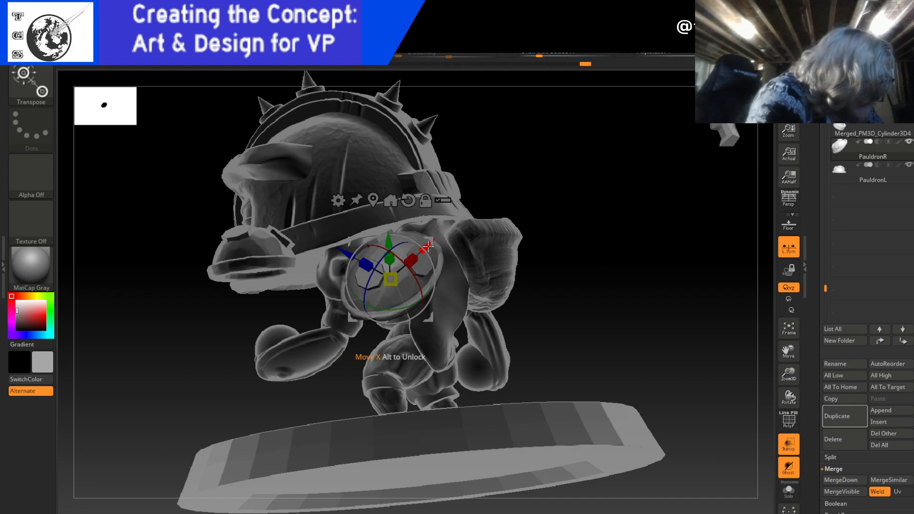
{"action": "left_click_drag", "start_coordinate": [428, 246], "coordinate": [412, 256]}
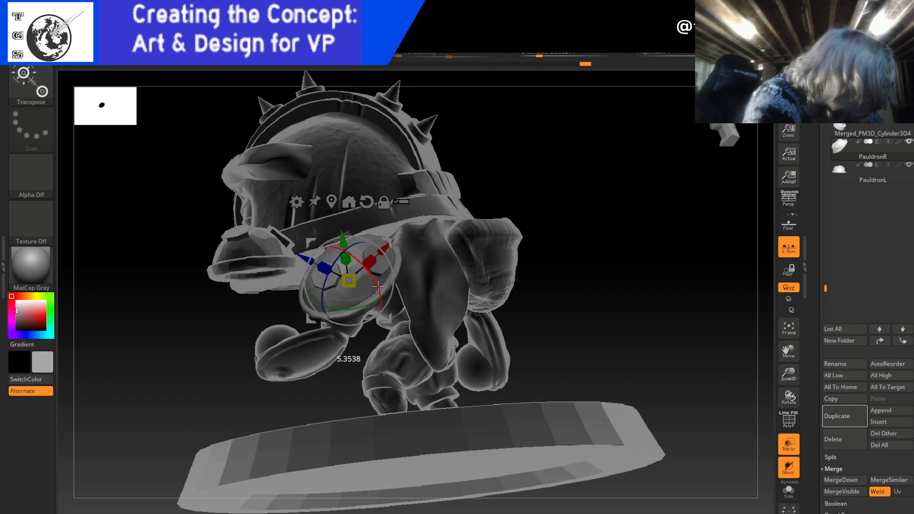
- Refine PauldronR's position along its axes so it covers the upper arm beneath the helmet rim, checking from below and behind
{"action": "left_click_drag", "start_coordinate": [433, 258], "coordinate": [541, 184]}
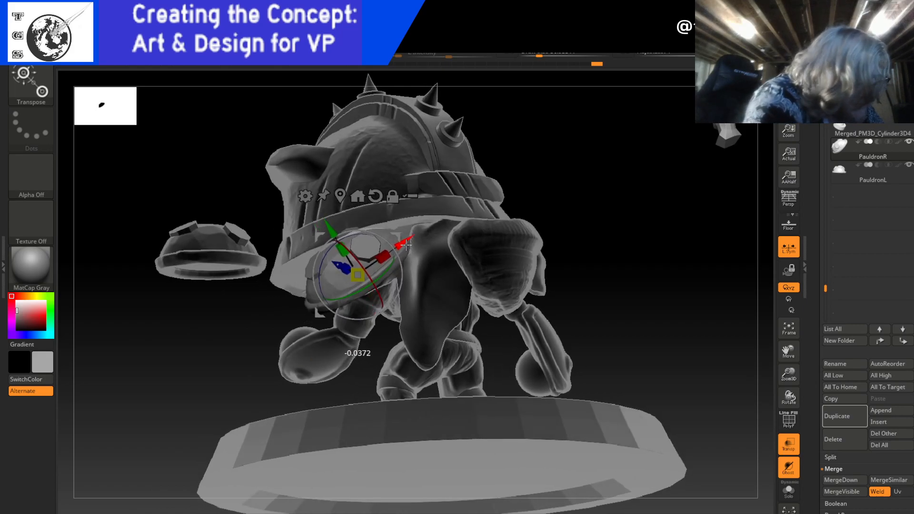
{"action": "left_click_drag", "start_coordinate": [535, 182], "coordinate": [468, 219]}
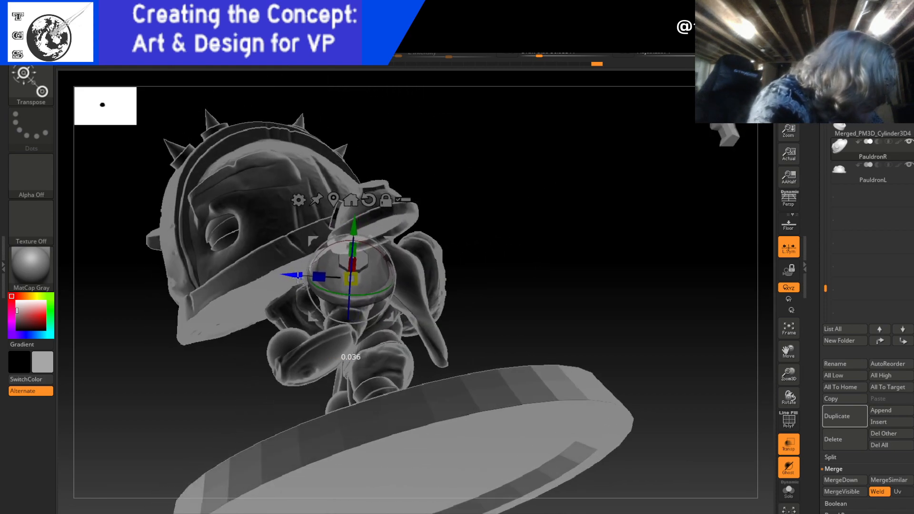
{"action": "left_click_drag", "start_coordinate": [310, 264], "coordinate": [458, 219]}
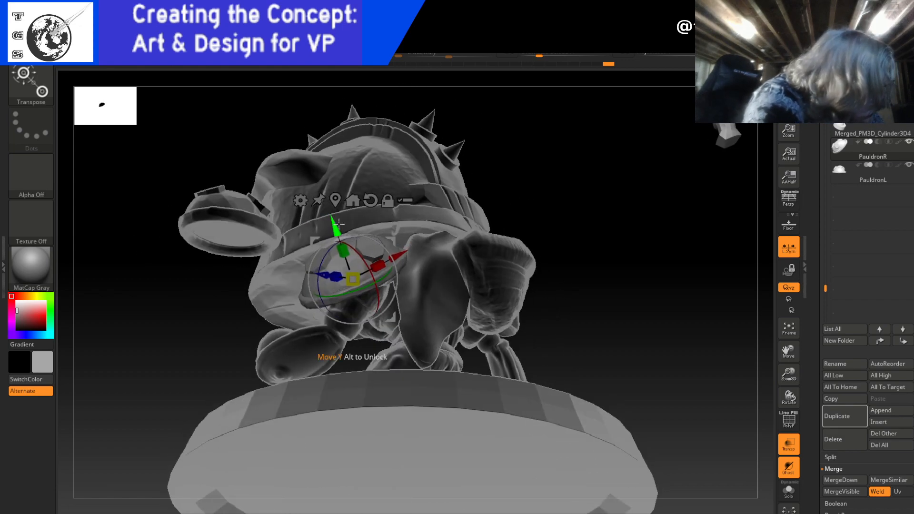
{"action": "left_click_drag", "start_coordinate": [489, 163], "coordinate": [588, 127]}
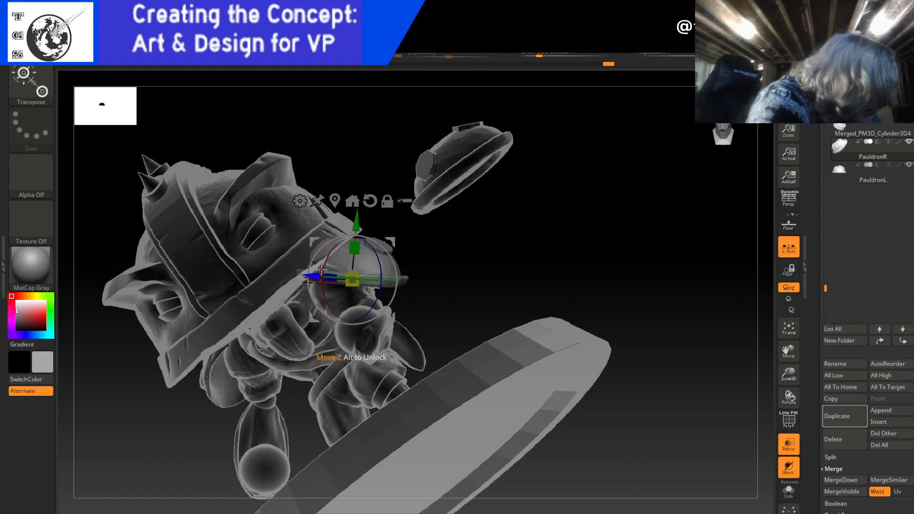
{"action": "left_click_drag", "start_coordinate": [464, 259], "coordinate": [353, 222]}
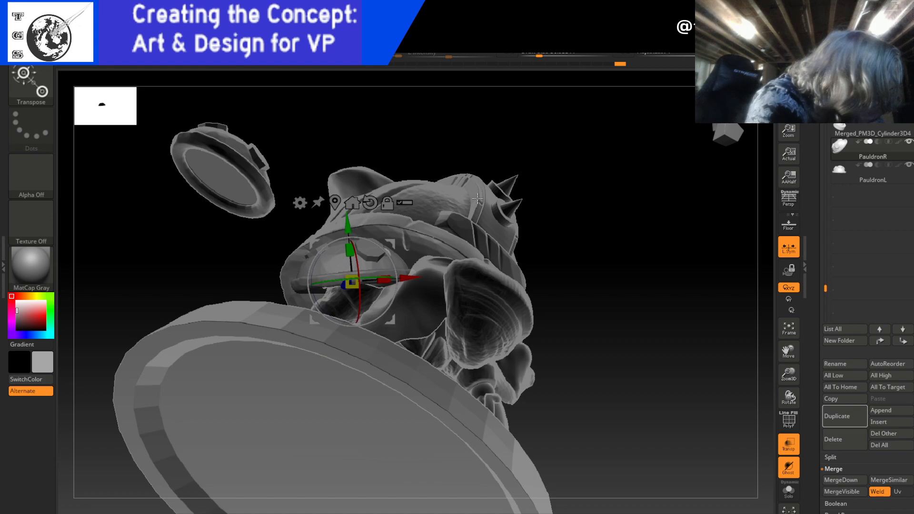
{"action": "left_click_drag", "start_coordinate": [542, 214], "coordinate": [540, 241]}
{"action": "left_click_drag", "start_coordinate": [599, 310], "coordinate": [639, 348]}
{"action": "left_click", "coordinate": [722, 136]}
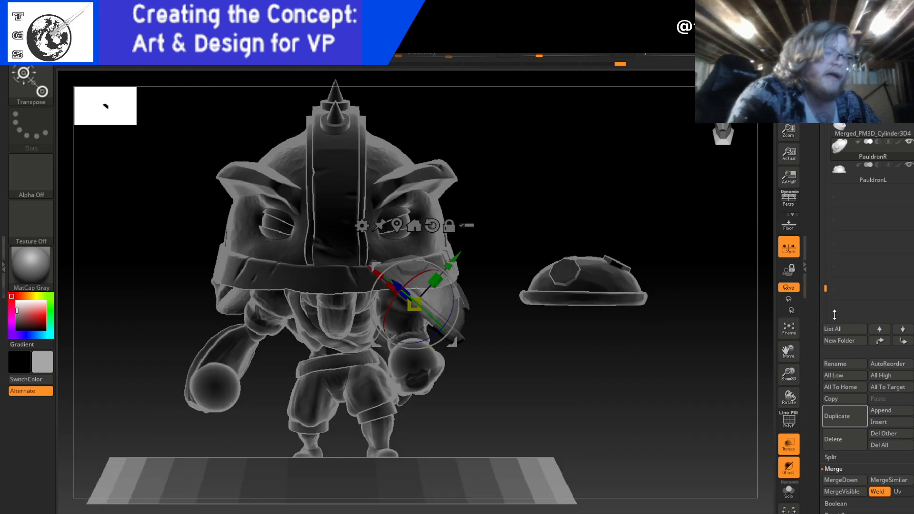
- Turn off the ghost transparency and hide the PauldronL subtool to inspect PauldronR's fit on the character
{"action": "left_click_drag", "start_coordinate": [825, 288], "coordinate": [826, 173]}
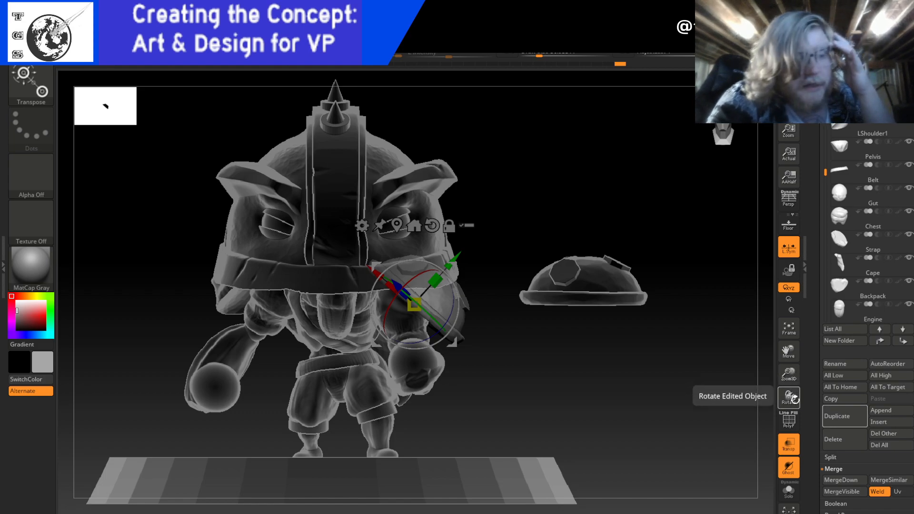
{"action": "left_click", "coordinate": [788, 445]}
{"action": "left_click_drag", "start_coordinate": [716, 412], "coordinate": [647, 362]}
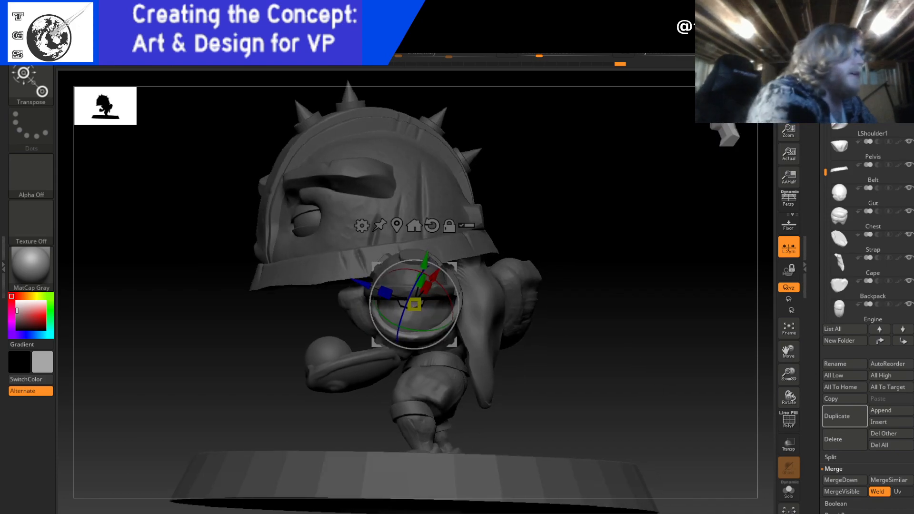
{"action": "key", "text": "q"}
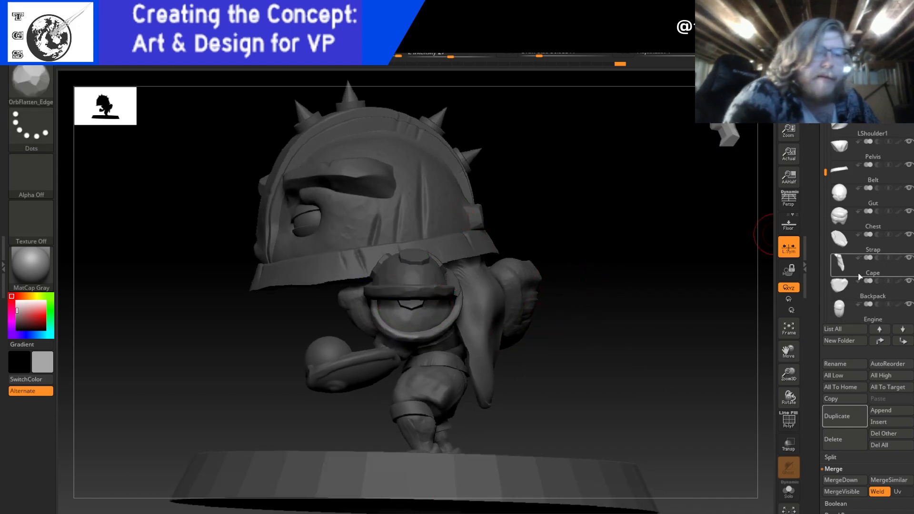
{"action": "mouse_move", "coordinate": [825, 174]}
{"action": "left_mouse_down"}
{"action": "mouse_move", "coordinate": [834, 301]}
{"action": "mouse_move", "coordinate": [834, 293]}
{"action": "left_mouse_up"}
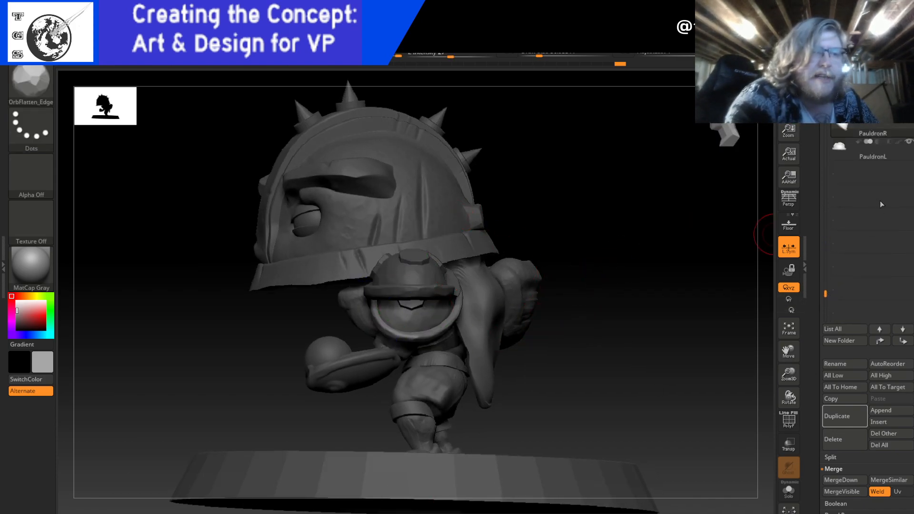
{"action": "left_click", "coordinate": [908, 142]}
{"action": "mouse_move", "coordinate": [663, 286]}
{"action": "left_mouse_down"}
{"action": "mouse_move", "coordinate": [686, 259]}
{"action": "mouse_move", "coordinate": [675, 295]}
{"action": "mouse_move", "coordinate": [624, 312]}
{"action": "mouse_move", "coordinate": [593, 302]}
{"action": "mouse_move", "coordinate": [703, 286]}
{"action": "mouse_move", "coordinate": [614, 302]}
{"action": "mouse_move", "coordinate": [615, 314]}
{"action": "mouse_move", "coordinate": [598, 317]}
{"action": "mouse_move", "coordinate": [644, 304]}
{"action": "mouse_move", "coordinate": [637, 312]}
{"action": "left_mouse_up"}
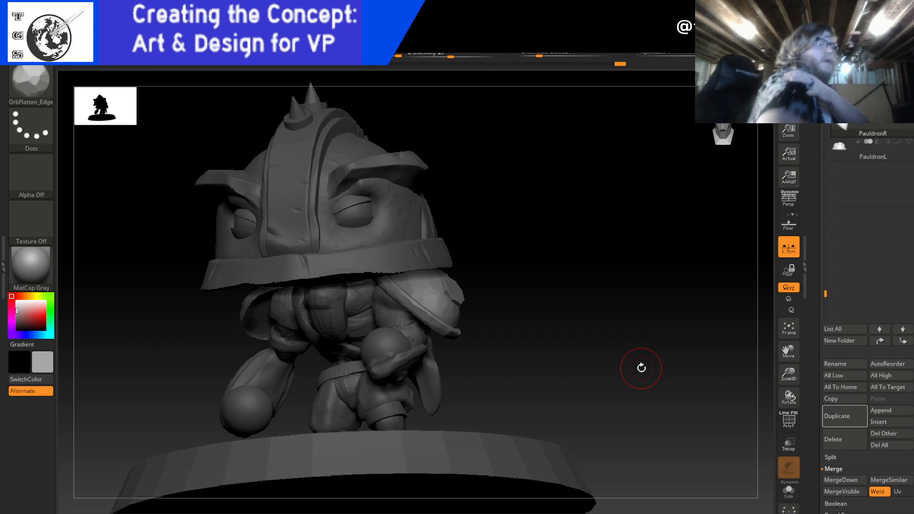
- Rotate PauldronR and shift it on the shoulder so its rim wraps around the upper arm under the helmet
{"action": "key", "text": "w"}
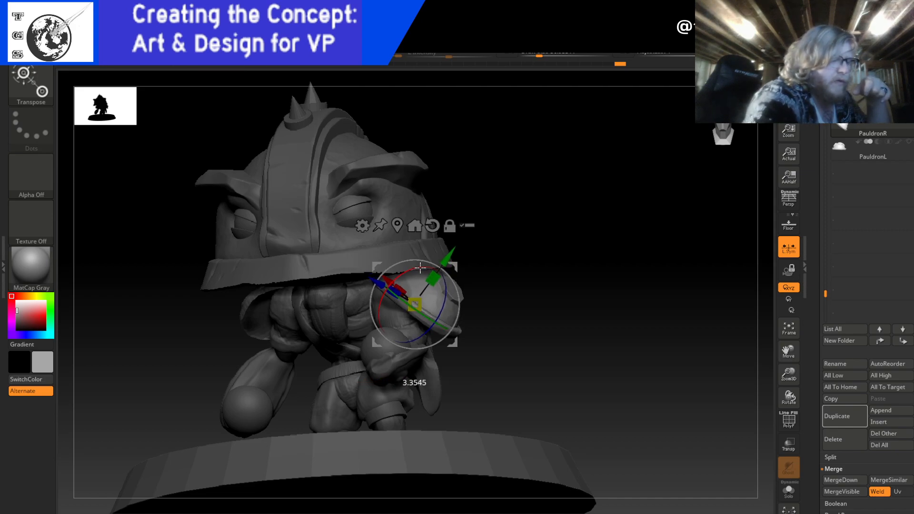
{"action": "left_click_drag", "start_coordinate": [446, 327], "coordinate": [444, 290]}
{"action": "left_click_drag", "start_coordinate": [521, 292], "coordinate": [473, 253]}
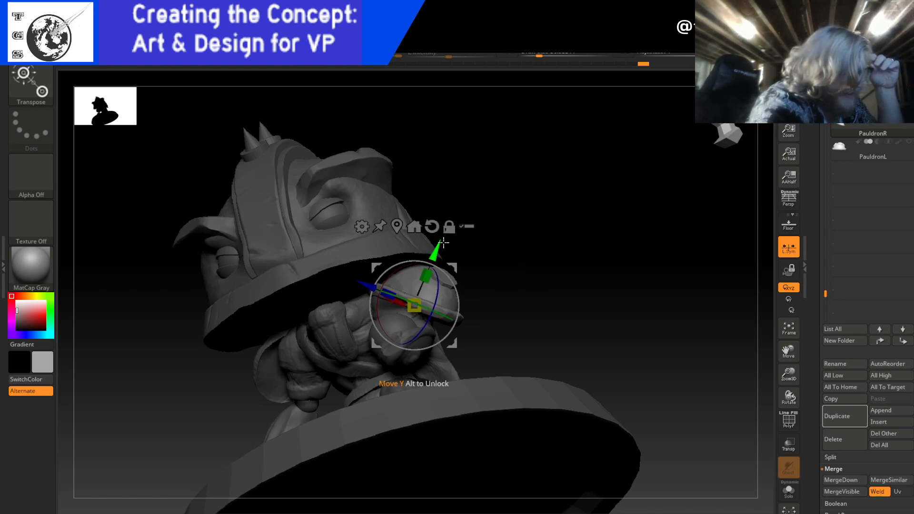
{"action": "mouse_move", "coordinate": [573, 289]}
{"action": "left_mouse_down"}
{"action": "mouse_move", "coordinate": [541, 292]}
{"action": "mouse_move", "coordinate": [557, 260]}
{"action": "mouse_move", "coordinate": [567, 313]}
{"action": "left_mouse_up"}
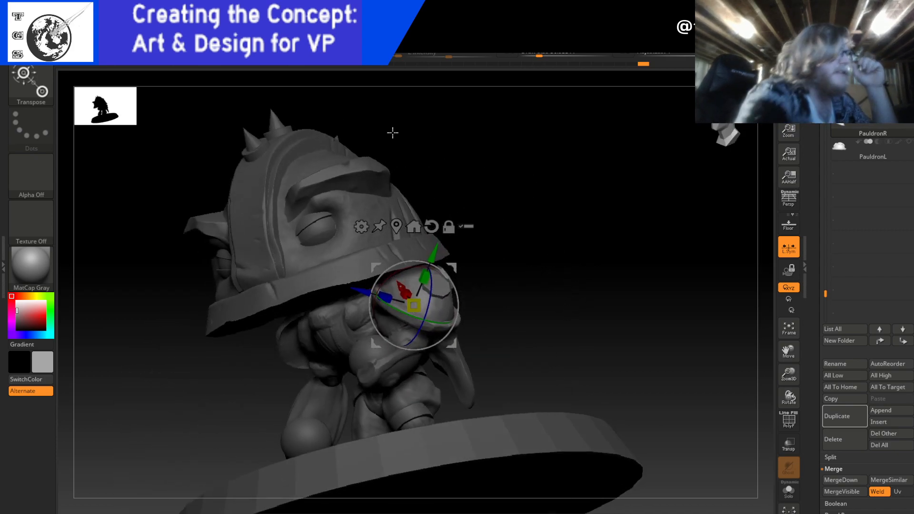
{"action": "key", "text": "q"}
{"action": "mouse_move", "coordinate": [624, 322]}
{"action": "left_mouse_down"}
{"action": "mouse_move", "coordinate": [650, 300]}
{"action": "mouse_move", "coordinate": [644, 261]}
{"action": "mouse_move", "coordinate": [594, 302]}
{"action": "mouse_move", "coordinate": [584, 261]}
{"action": "left_mouse_up"}
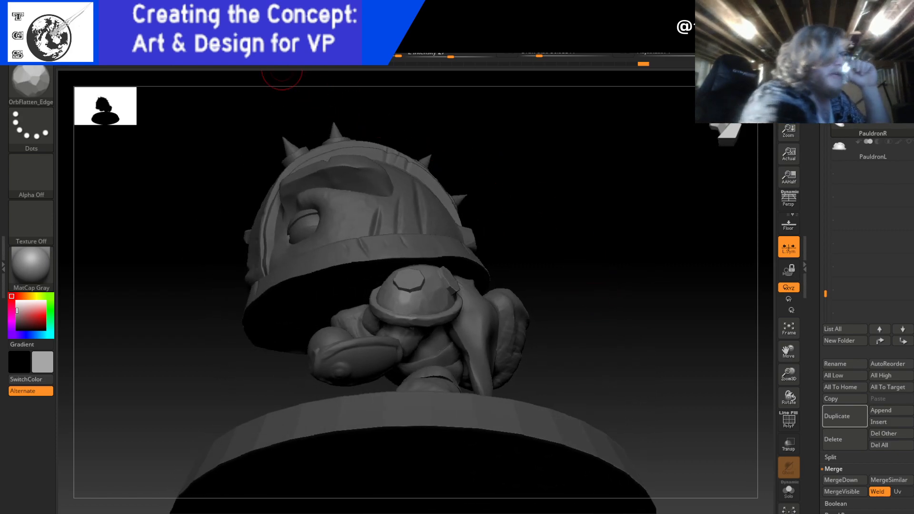
{"action": "key", "text": "w"}
{"action": "left_click_drag", "start_coordinate": [723, 128], "coordinate": [727, 138]}
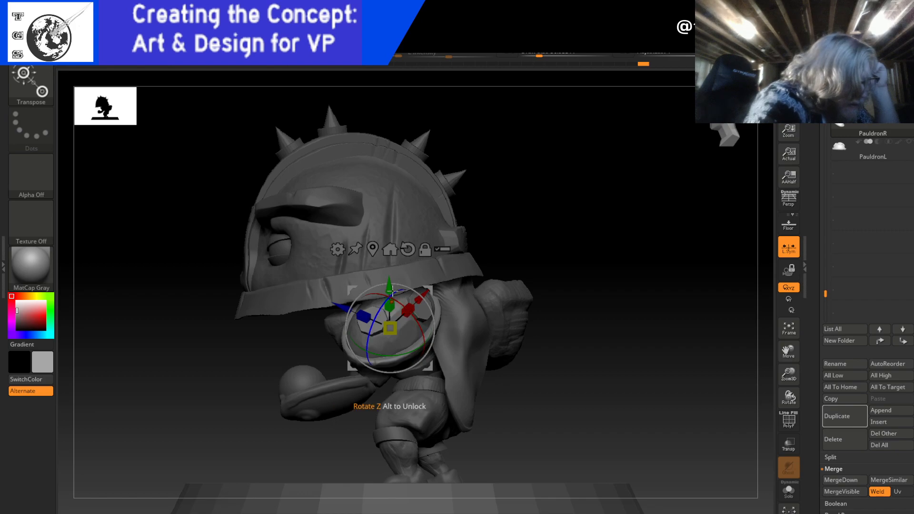
- Nudge PauldronR's placement with the transform gizmo while checking its fit from the side, three-quarter and front views
{"action": "key", "text": "q"}
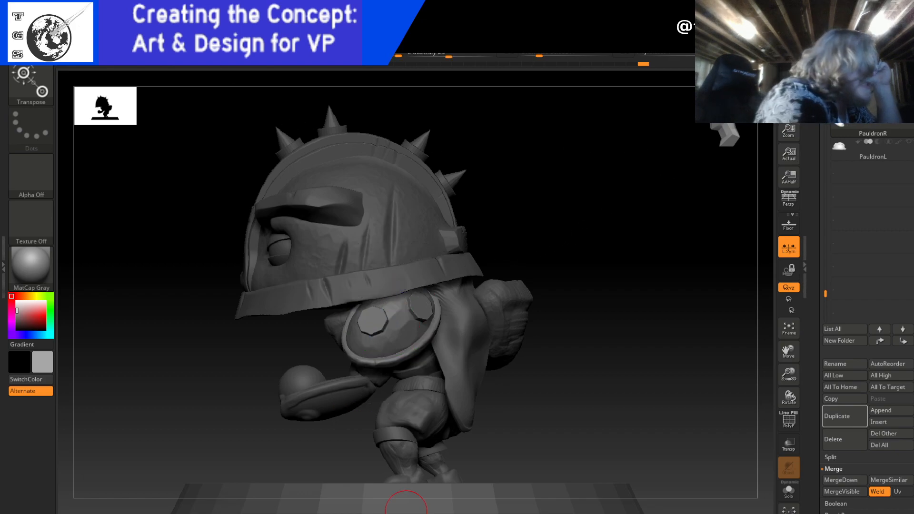
{"action": "left_click_drag", "start_coordinate": [616, 300], "coordinate": [648, 292]}
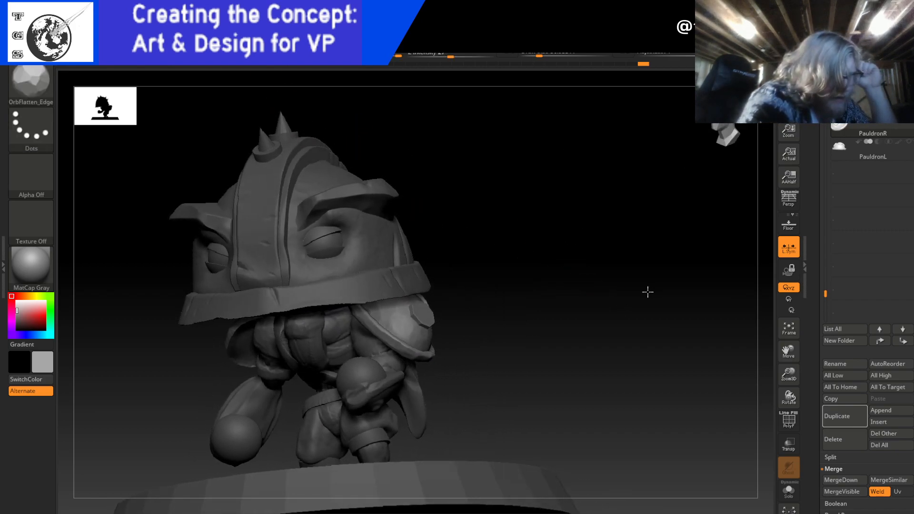
{"action": "left_click_drag", "start_coordinate": [761, 112], "coordinate": [718, 133]}
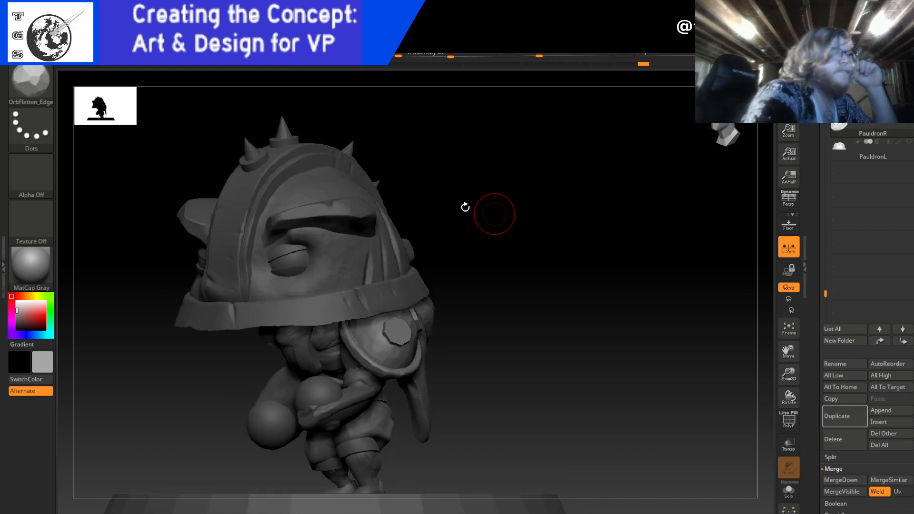
{"action": "key", "text": "w"}
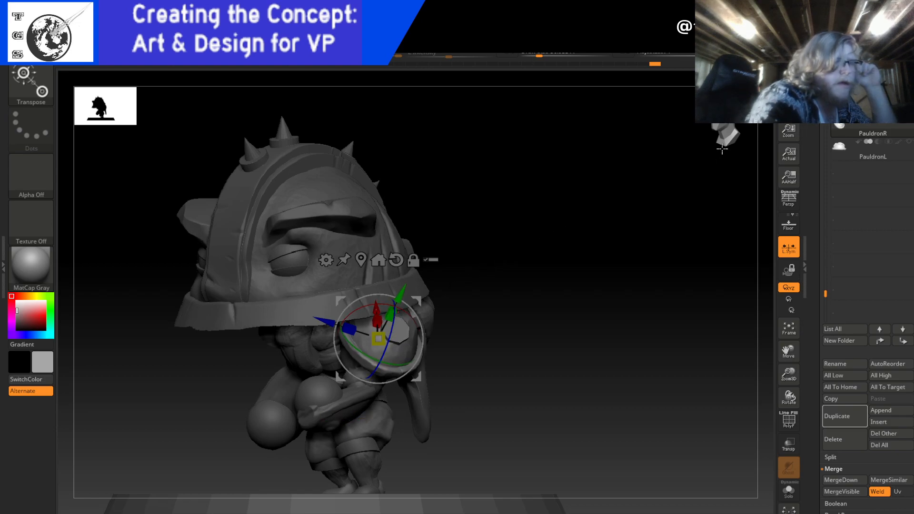
{"action": "key", "text": "q"}
{"action": "left_click_drag", "start_coordinate": [628, 260], "coordinate": [571, 257]}
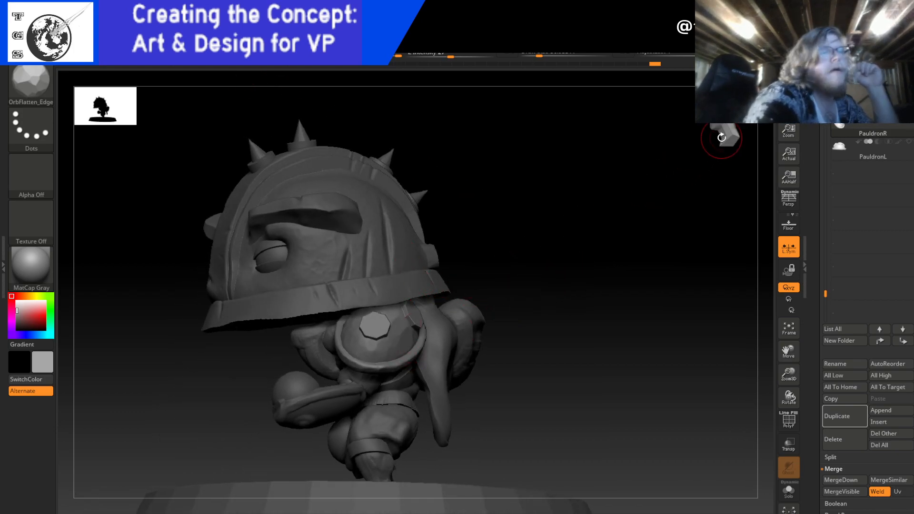
{"action": "key", "text": "w"}
{"action": "left_click_drag", "start_coordinate": [331, 324], "coordinate": [334, 325]}
{"action": "mouse_move", "coordinate": [508, 288]}
{"action": "left_mouse_down"}
{"action": "mouse_move", "coordinate": [541, 285]}
{"action": "mouse_move", "coordinate": [574, 251]}
{"action": "left_mouse_up"}
{"action": "key", "text": "q"}
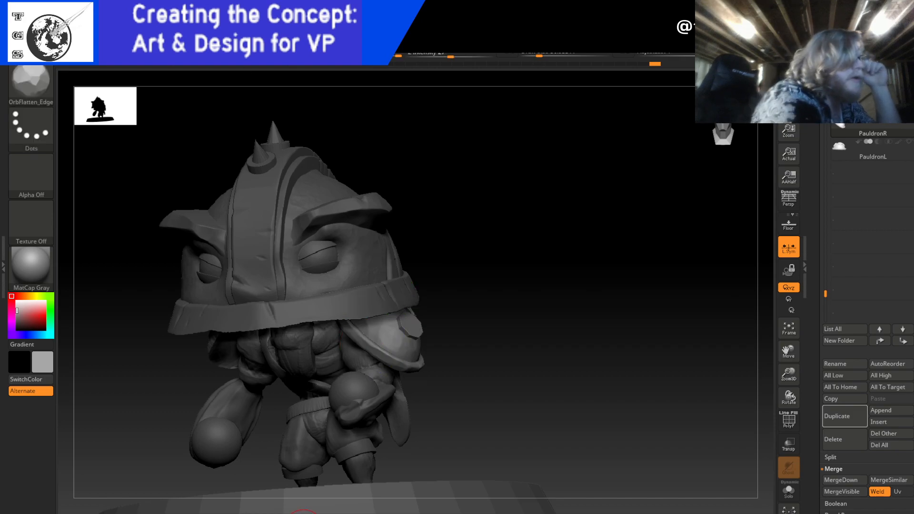
{"action": "mouse_move", "coordinate": [524, 286]}
{"action": "left_mouse_down"}
{"action": "mouse_move", "coordinate": [524, 255]}
{"action": "mouse_move", "coordinate": [510, 280]}
{"action": "mouse_move", "coordinate": [537, 285]}
{"action": "left_mouse_up"}
{"action": "left_click", "coordinate": [725, 138]}
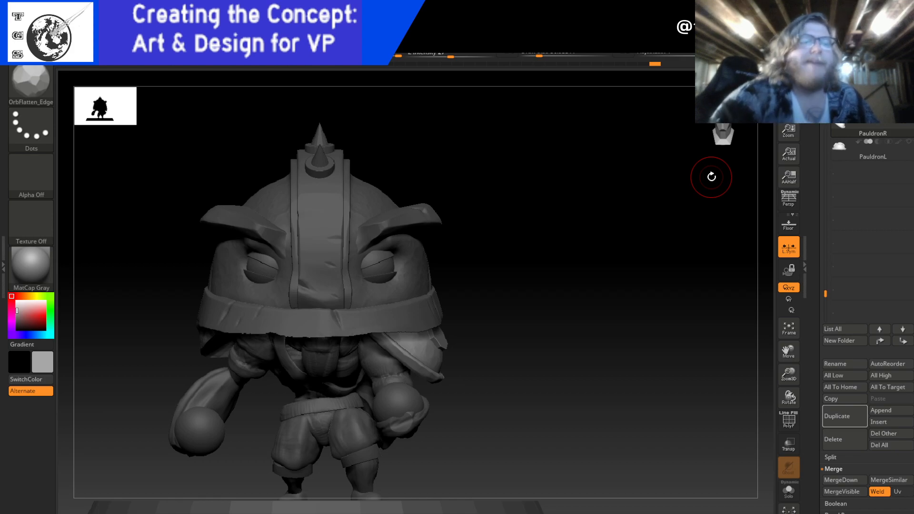
- Show PauldronL again, select it and move it horizontally across to the character's opposite side
{"action": "mouse_move", "coordinate": [910, 147]}
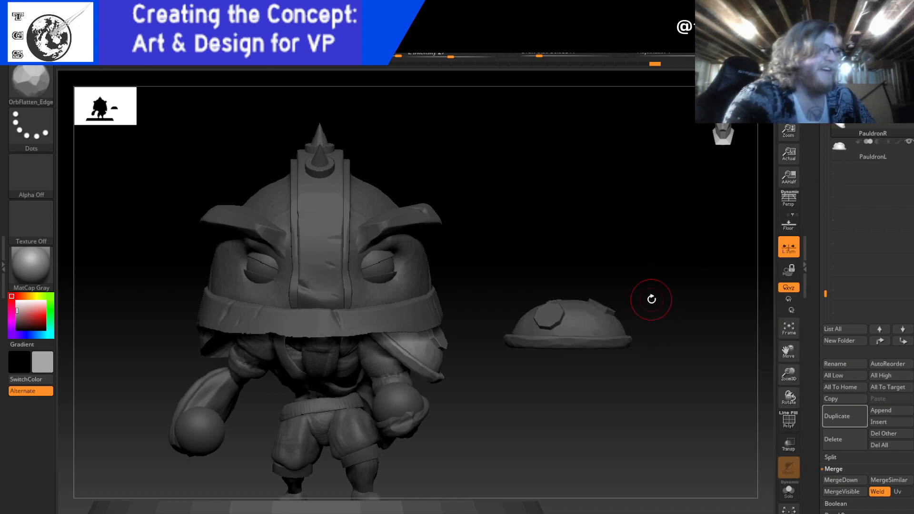
{"action": "mouse_move", "coordinate": [722, 131]}
{"action": "left_mouse_down"}
{"action": "mouse_move", "coordinate": [711, 133]}
{"action": "mouse_move", "coordinate": [747, 129]}
{"action": "mouse_move", "coordinate": [732, 129]}
{"action": "left_mouse_up"}
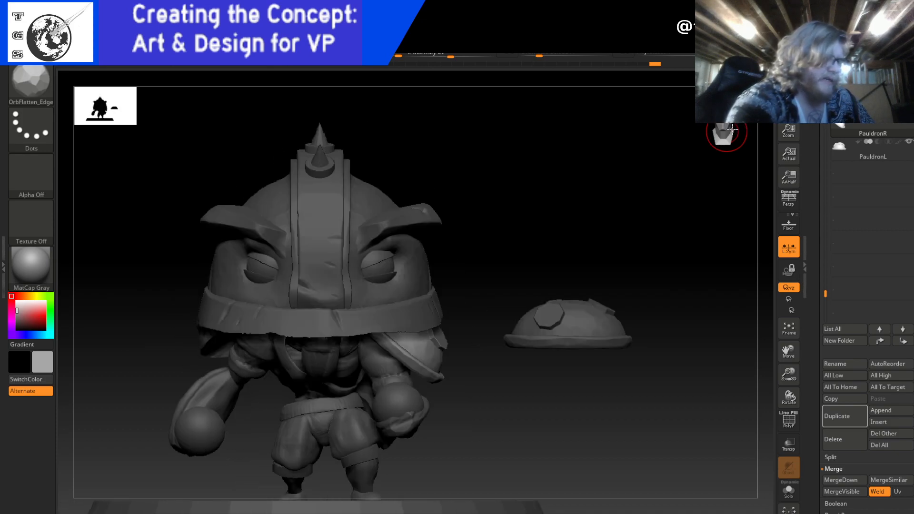
{"action": "key", "text": "w"}
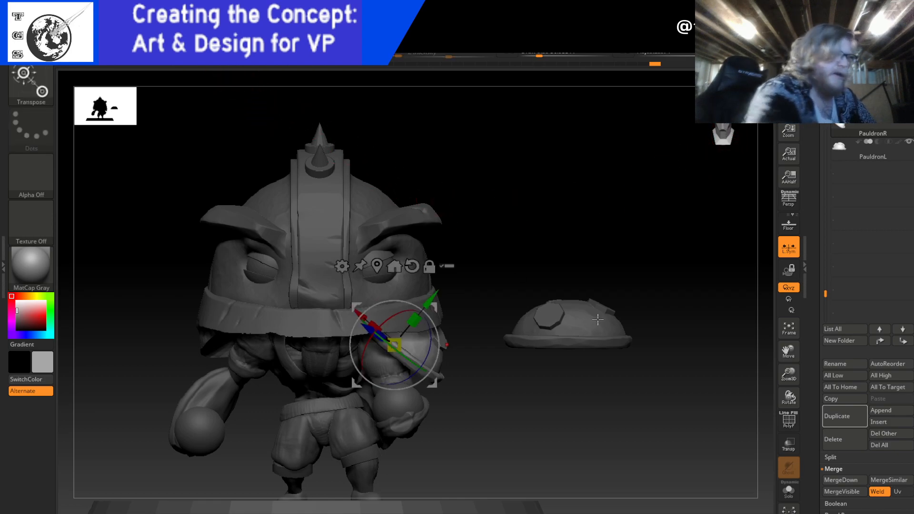
{"action": "left_click", "coordinate": [880, 157]}
{"action": "left_click_drag", "start_coordinate": [497, 348], "coordinate": [90, 350]}
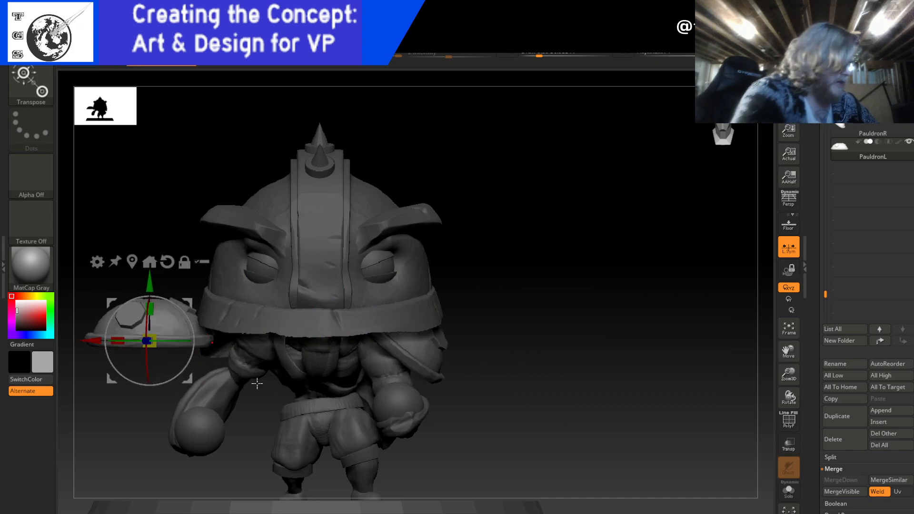
- Adjust PauldronL's position beside the bare shoulder and undo the trial tilt applied to it
{"action": "left_click_drag", "start_coordinate": [584, 416], "coordinate": [731, 381]}
{"action": "left_click_drag", "start_coordinate": [364, 305], "coordinate": [366, 324]}
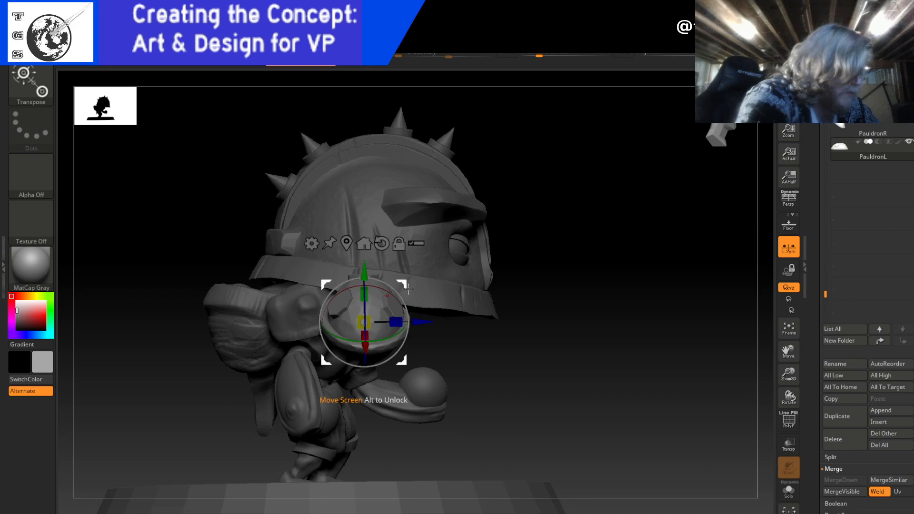
{"action": "left_click_drag", "start_coordinate": [506, 296], "coordinate": [532, 371]}
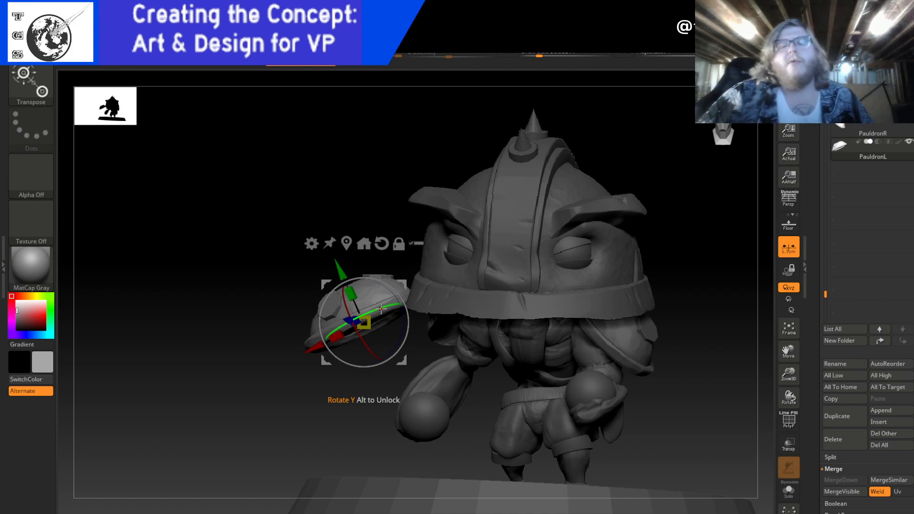
{"action": "key", "text": "ctrl+z"}
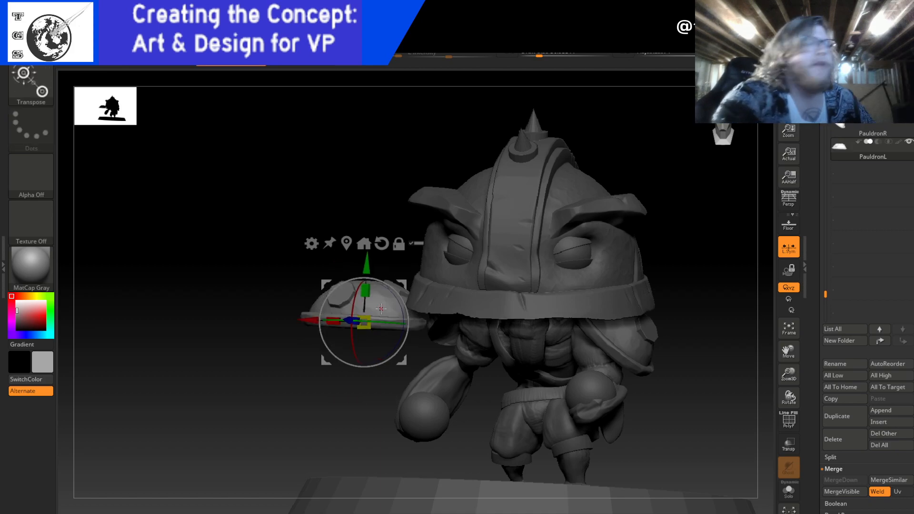
{"action": "left_click", "coordinate": [185, 56]}
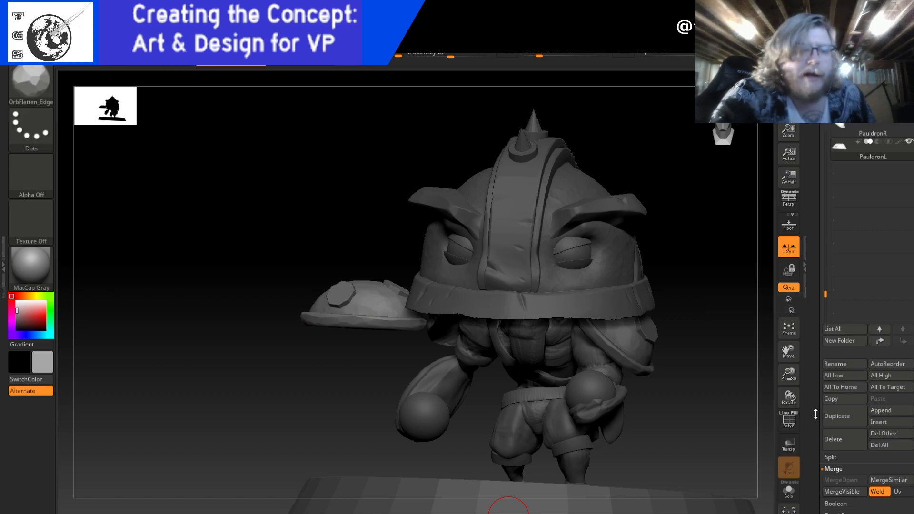
- Mirror PauldronL to the opposite side using the Deformation Mirror operation
{"action": "left_click_drag", "start_coordinate": [817, 417], "coordinate": [827, 377]}
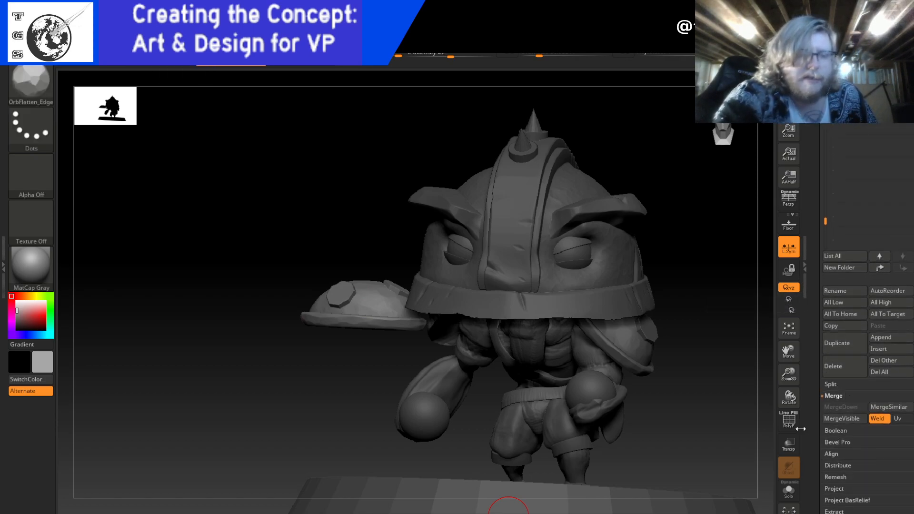
{"action": "left_click_drag", "start_coordinate": [815, 422], "coordinate": [817, 394]}
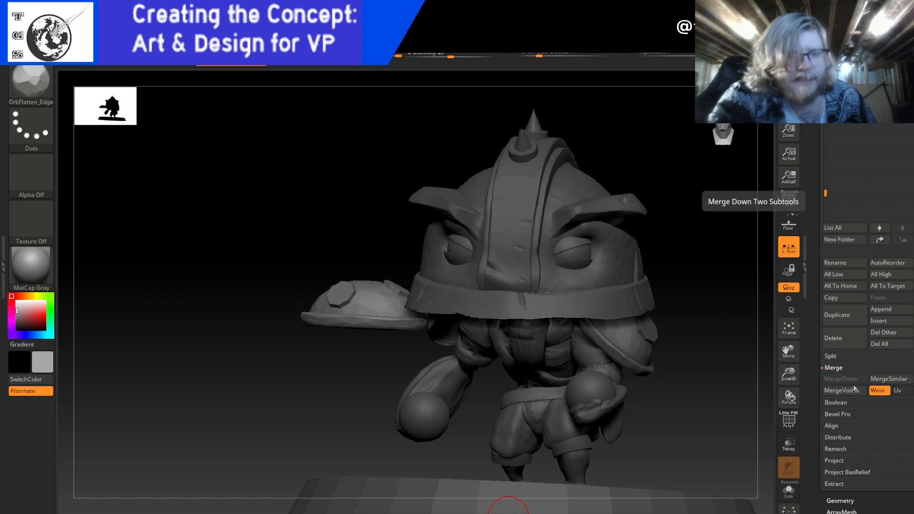
{"action": "left_click_drag", "start_coordinate": [815, 433], "coordinate": [816, 382]}
{"action": "left_click_drag", "start_coordinate": [828, 428], "coordinate": [814, 396]}
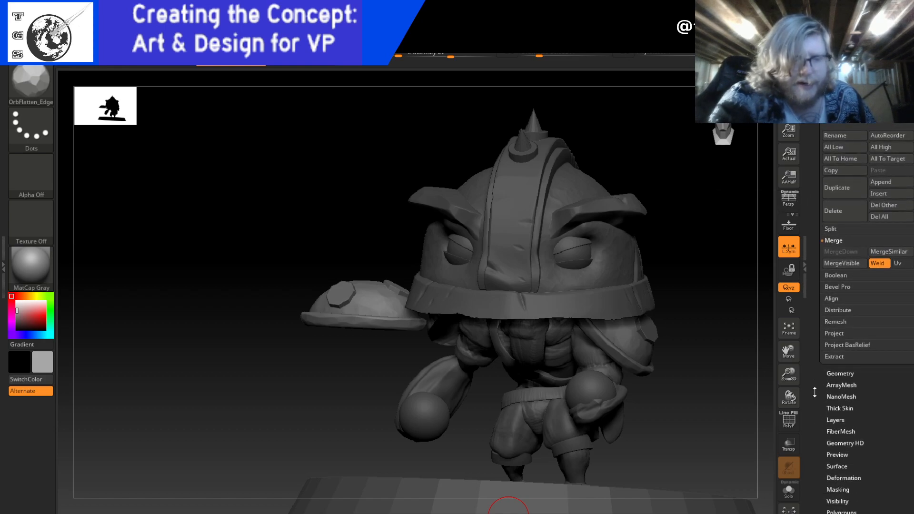
{"action": "left_click", "coordinate": [844, 478]}
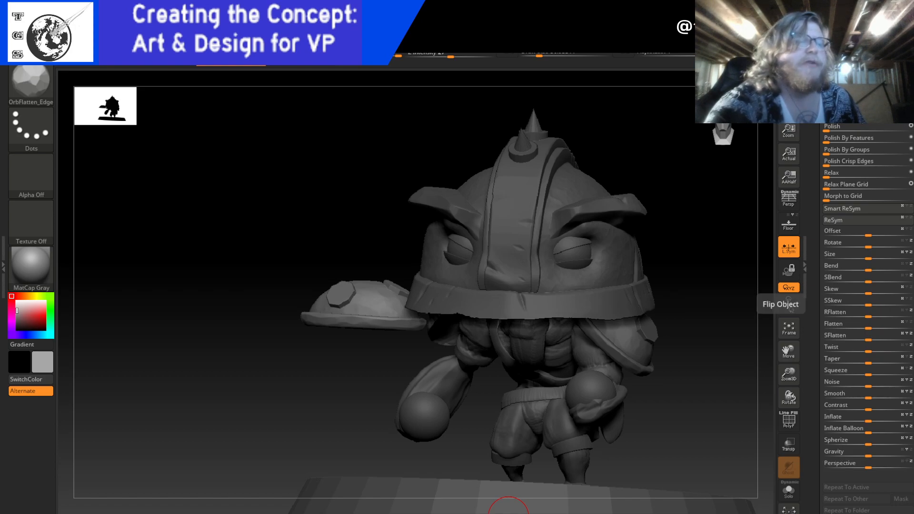
{"action": "left_click", "coordinate": [788, 300]}
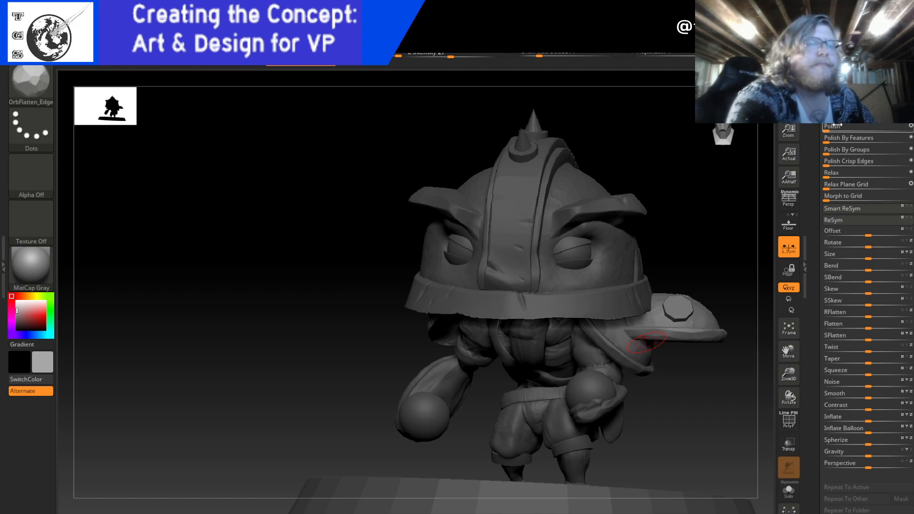
{"action": "left_click_drag", "start_coordinate": [820, 238], "coordinate": [819, 340]}
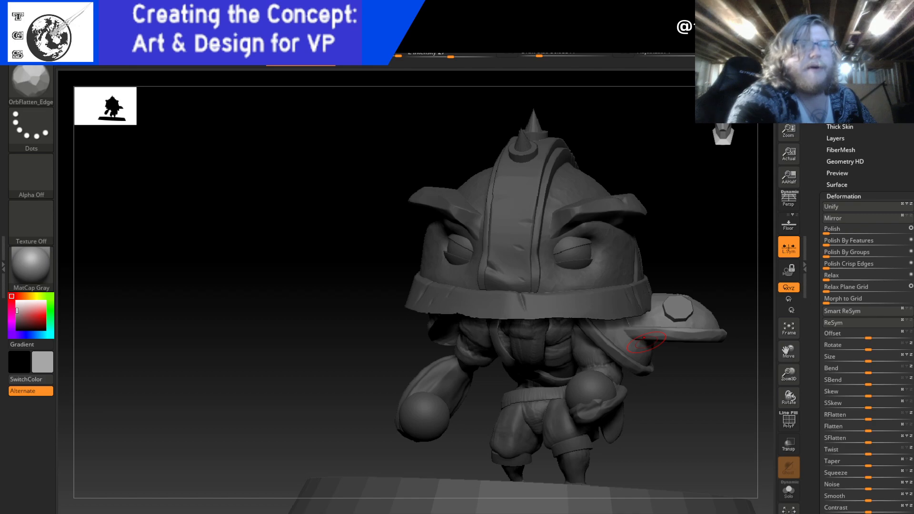
{"action": "left_click", "coordinate": [836, 81]}
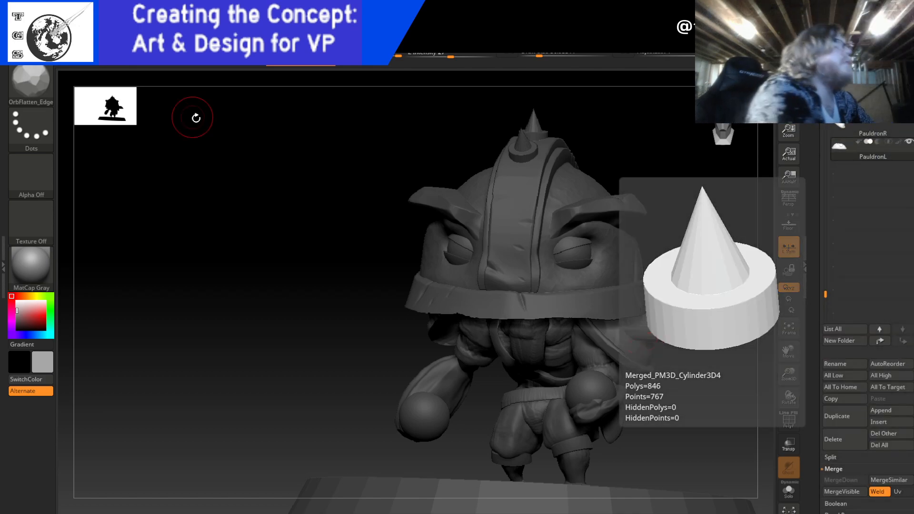
- Center the transform gizmo on the mirrored PauldronL and move it across to the character's bare shoulder
{"action": "key", "text": "w"}
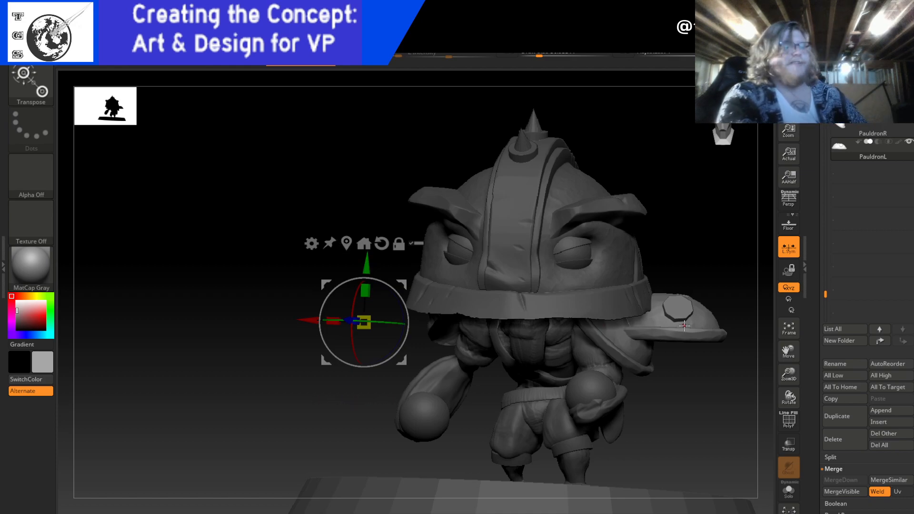
{"action": "left_click", "coordinate": [346, 243]}
{"action": "left_click_drag", "start_coordinate": [608, 314], "coordinate": [284, 300]}
{"action": "left_click_drag", "start_coordinate": [662, 390], "coordinate": [600, 379]}
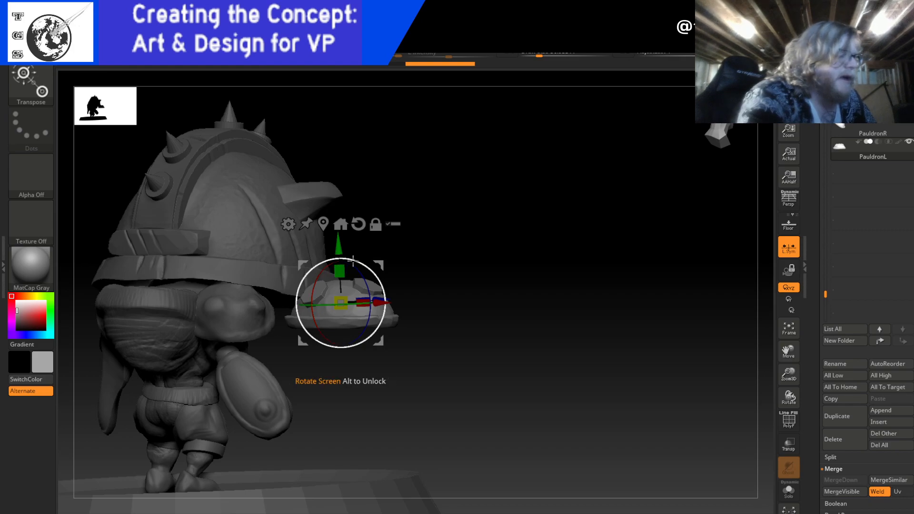
- Rotate PauldronL so its dome faces outward and its rim slants along the upper arm
{"action": "left_click_drag", "start_coordinate": [312, 286], "coordinate": [304, 320]}
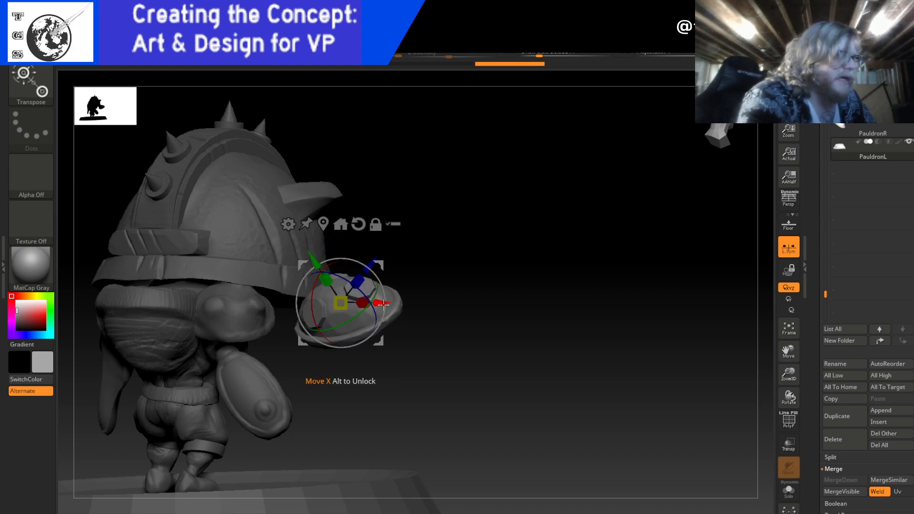
{"action": "left_click_drag", "start_coordinate": [373, 302], "coordinate": [357, 324]}
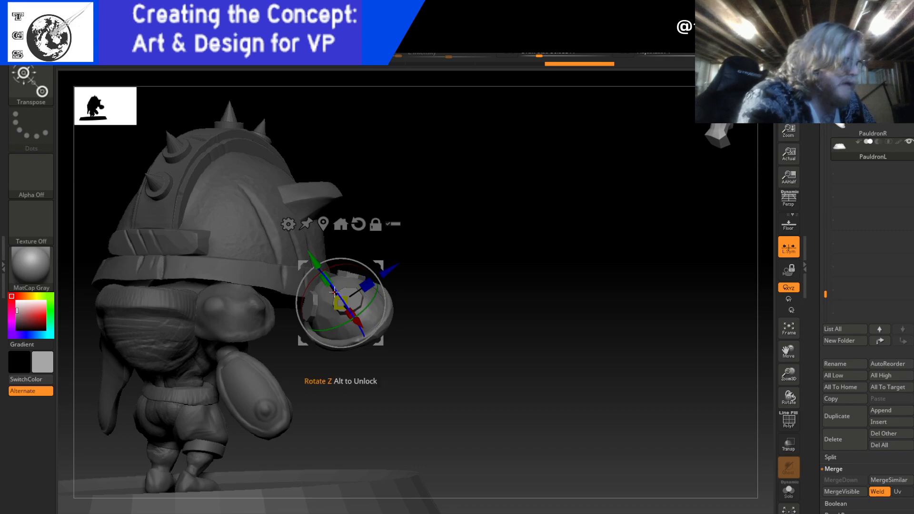
{"action": "left_click_drag", "start_coordinate": [336, 294], "coordinate": [340, 300]}
{"action": "left_click_drag", "start_coordinate": [489, 322], "coordinate": [422, 312]}
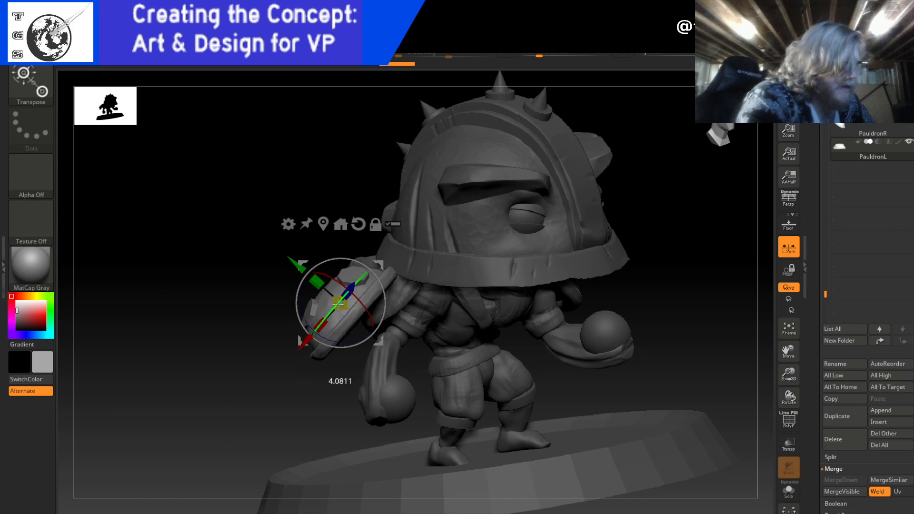
- Move PauldronL inward along its local axes until it sits close to the shoulder beneath the helmet
{"action": "left_click_drag", "start_coordinate": [639, 298], "coordinate": [499, 333]}
{"action": "left_click_drag", "start_coordinate": [302, 340], "coordinate": [192, 342]}
{"action": "left_click_drag", "start_coordinate": [425, 340], "coordinate": [381, 350]}
{"action": "left_click_drag", "start_coordinate": [189, 260], "coordinate": [200, 272]}
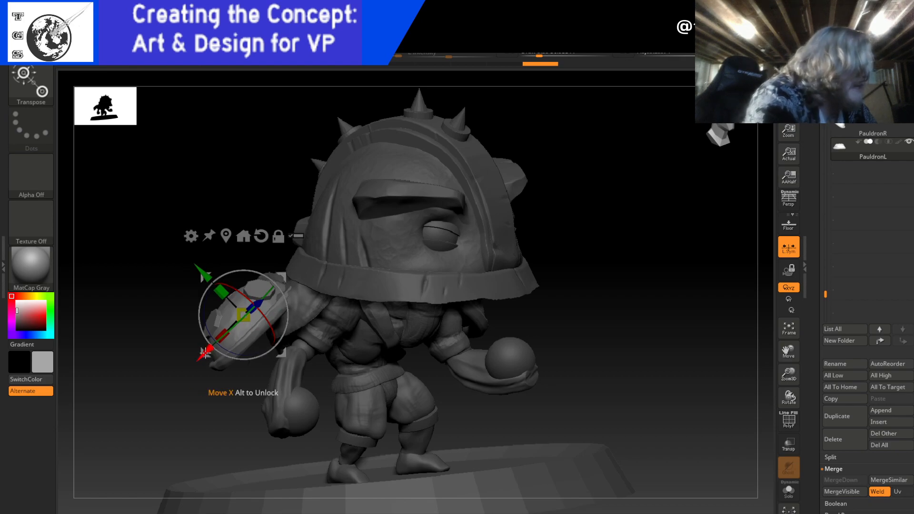
{"action": "left_click_drag", "start_coordinate": [209, 352], "coordinate": [230, 336]}
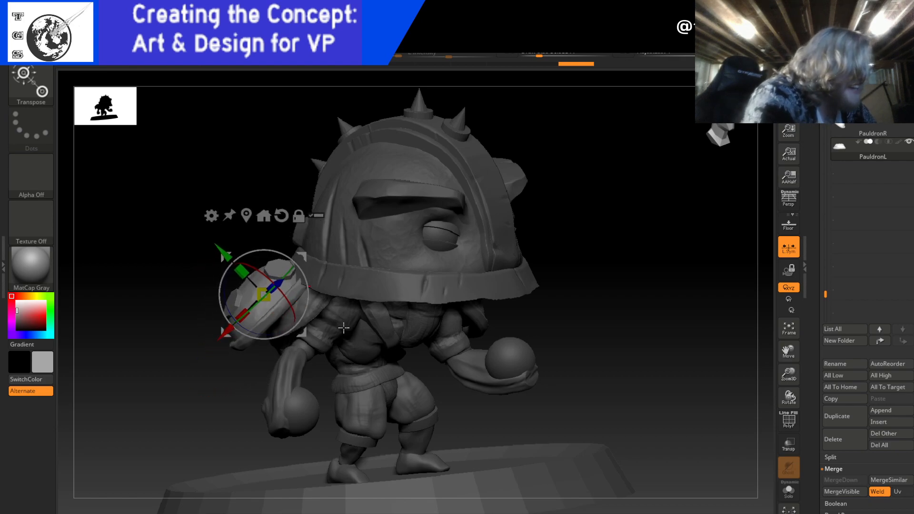
- Alternate small moves and rotations of PauldronL so it settles over the shoulder and upper arm
{"action": "mouse_move", "coordinate": [575, 287]}
{"action": "left_mouse_down"}
{"action": "mouse_move", "coordinate": [636, 279]}
{"action": "mouse_move", "coordinate": [569, 284]}
{"action": "left_mouse_up"}
{"action": "left_click_drag", "start_coordinate": [255, 247], "coordinate": [261, 257]}
{"action": "left_click_drag", "start_coordinate": [436, 357], "coordinate": [404, 347]}
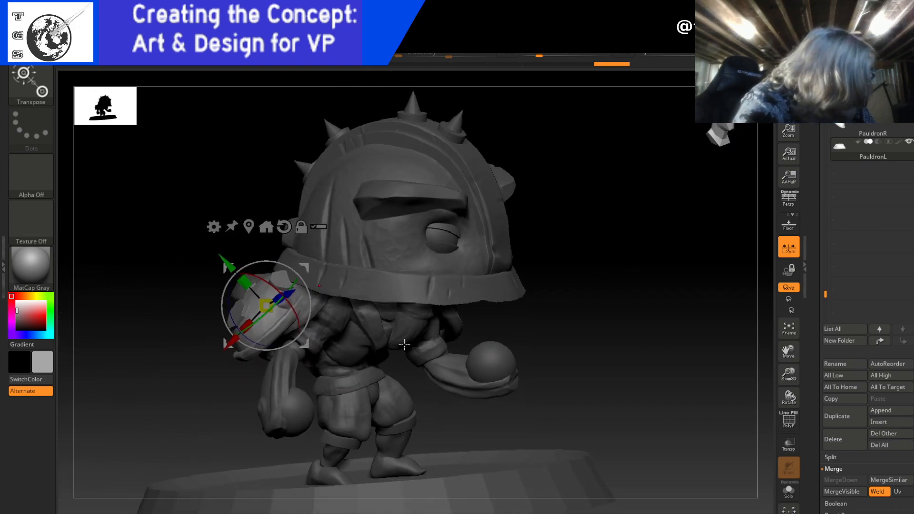
{"action": "left_click_drag", "start_coordinate": [230, 267], "coordinate": [237, 274]}
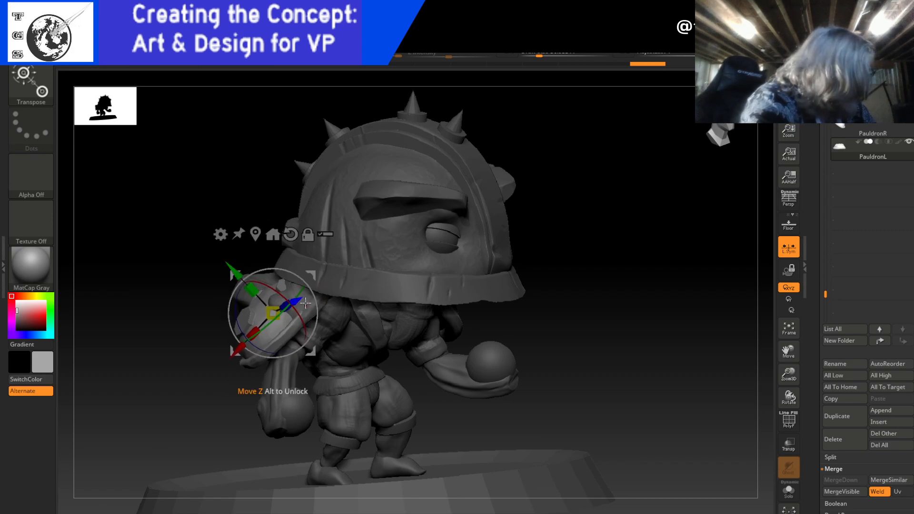
{"action": "left_click_drag", "start_coordinate": [301, 291], "coordinate": [305, 308]}
{"action": "left_click_drag", "start_coordinate": [236, 270], "coordinate": [233, 267]}
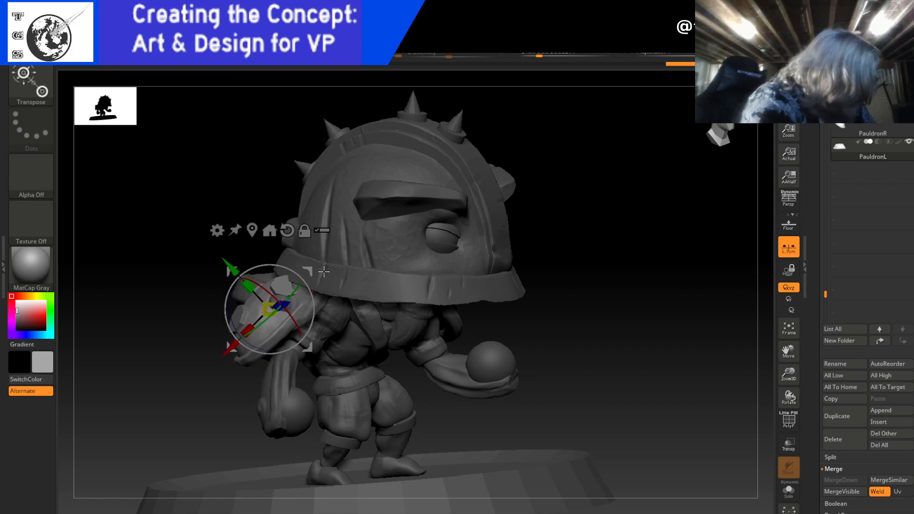
{"action": "left_click_drag", "start_coordinate": [296, 289], "coordinate": [296, 296]}
{"action": "left_click_drag", "start_coordinate": [232, 267], "coordinate": [237, 271]}
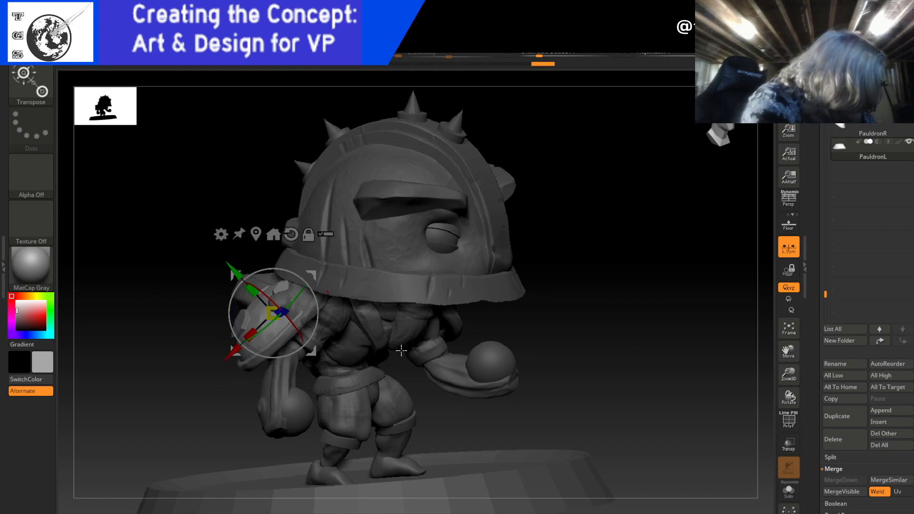
- Tilt PauldronL slightly in side view and nudge it along its Z and X axes over the arm
{"action": "left_click_drag", "start_coordinate": [596, 317], "coordinate": [618, 310]}
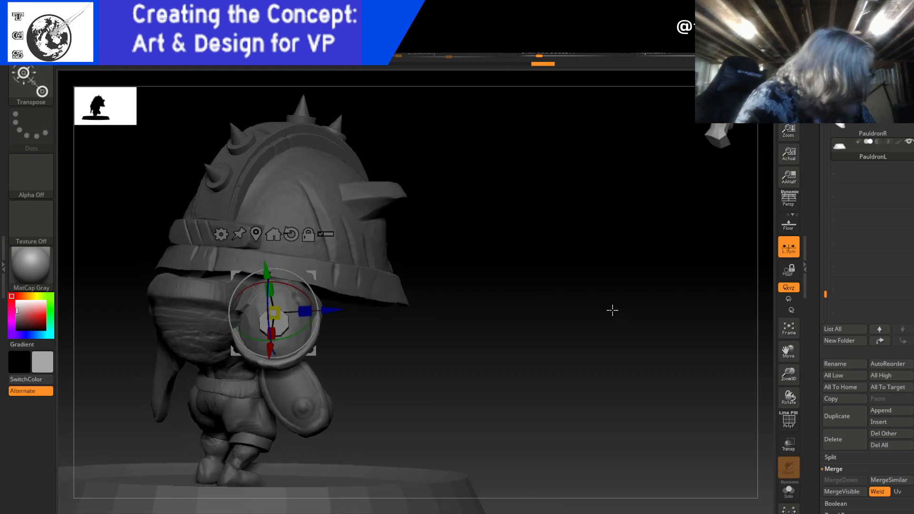
{"action": "left_click_drag", "start_coordinate": [315, 329], "coordinate": [305, 326]}
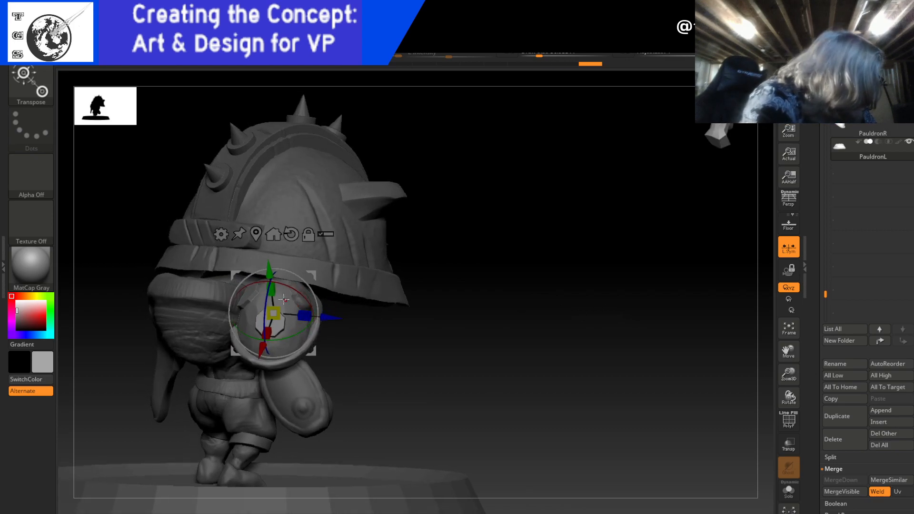
{"action": "left_click_drag", "start_coordinate": [335, 317], "coordinate": [337, 318]}
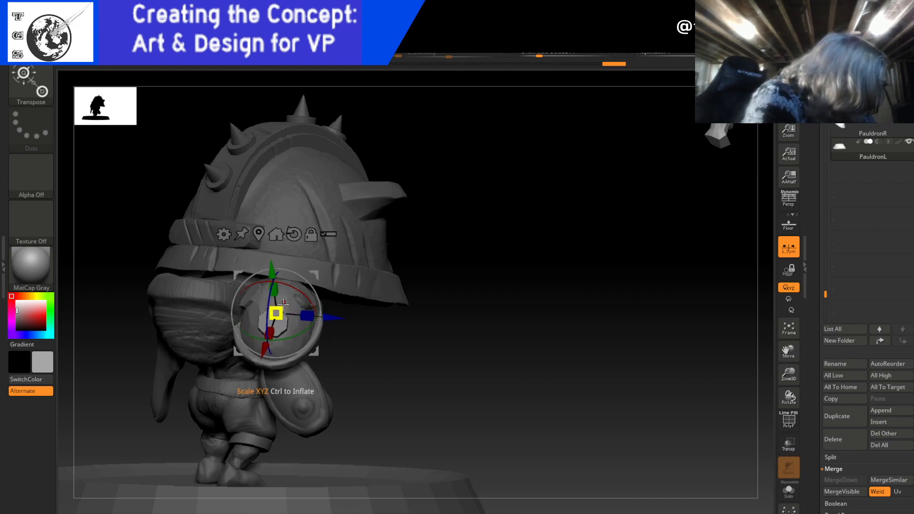
{"action": "left_click_drag", "start_coordinate": [263, 354], "coordinate": [264, 352]}
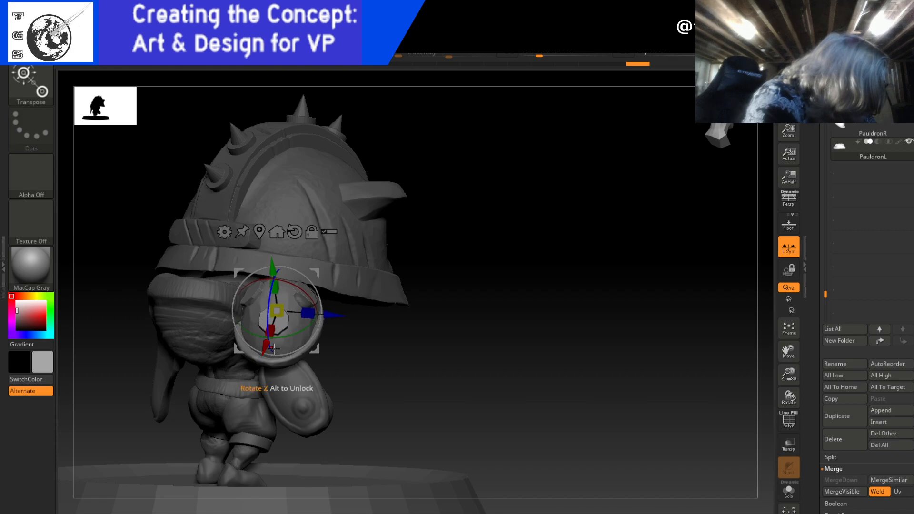
- Turn on ghosted transparency for the surrounding subtools and shift PauldronL slightly along its Z axis
{"action": "left_click", "coordinate": [797, 447]}
{"action": "left_click_drag", "start_coordinate": [609, 417], "coordinate": [612, 396]}
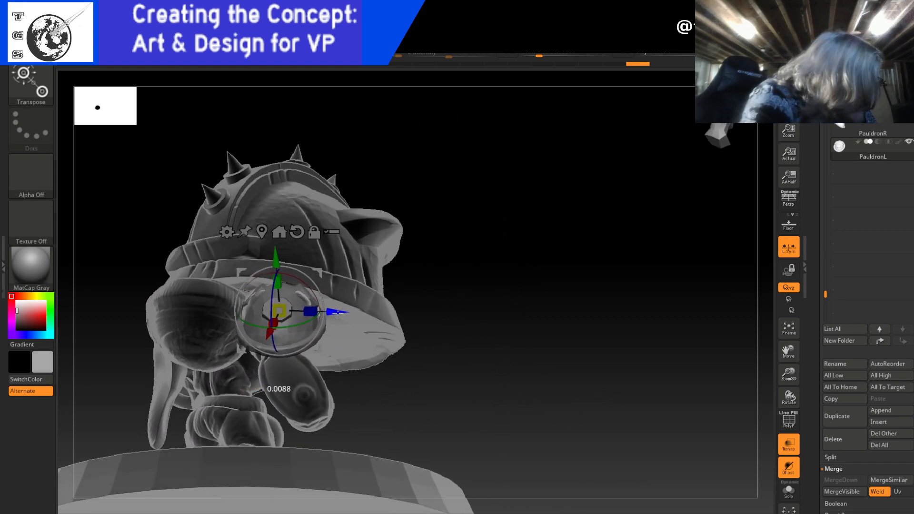
{"action": "left_click_drag", "start_coordinate": [340, 312], "coordinate": [337, 311]}
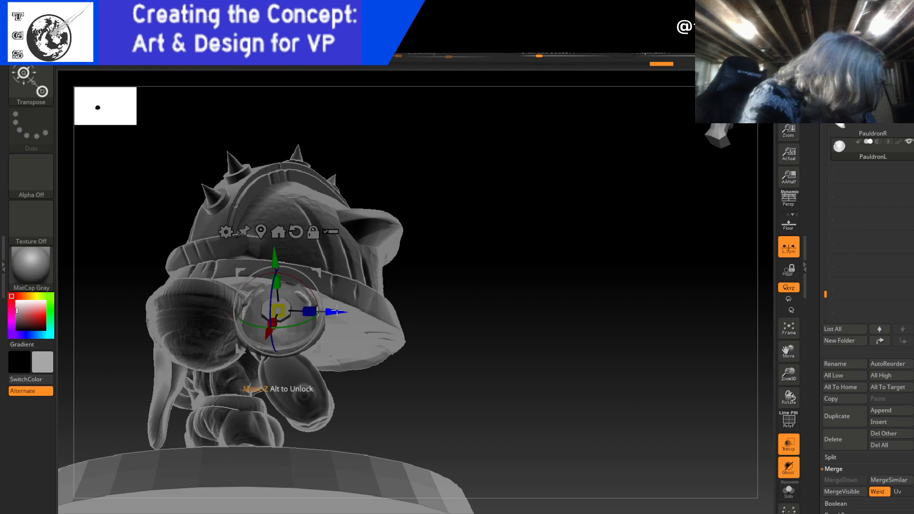
{"action": "left_click_drag", "start_coordinate": [416, 387], "coordinate": [383, 400]}
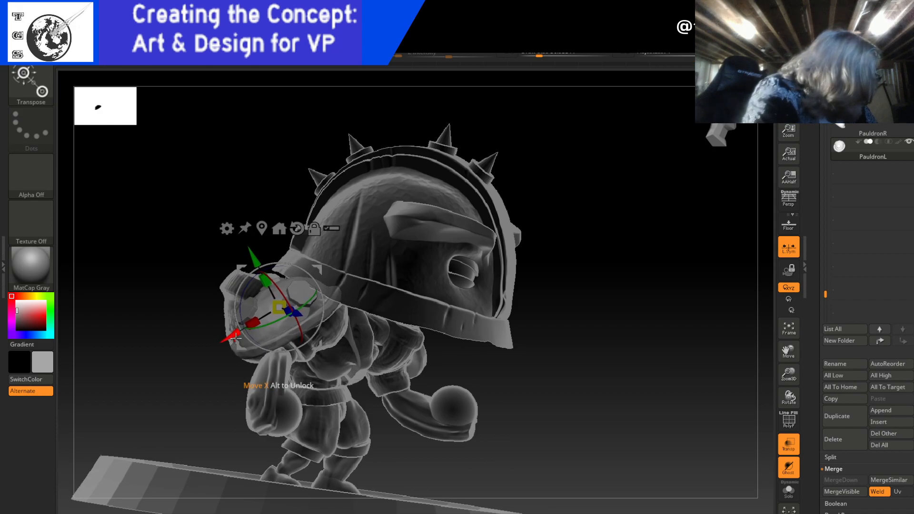
- Fine-tune PauldronL's Z position beside the backpack while checking the fit from behind and the side
{"action": "left_click_drag", "start_coordinate": [527, 367], "coordinate": [564, 375]}
{"action": "left_click_drag", "start_coordinate": [579, 374], "coordinate": [580, 368]}
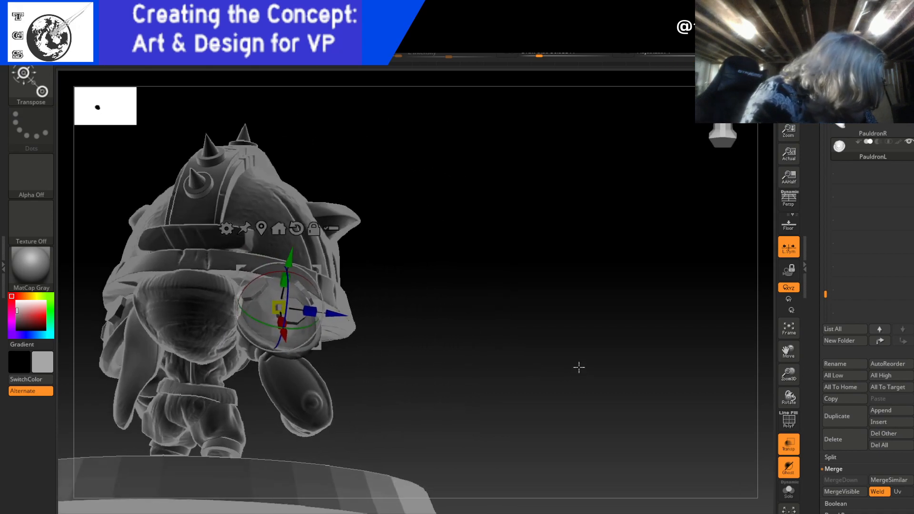
{"action": "left_click_drag", "start_coordinate": [486, 394], "coordinate": [477, 398]}
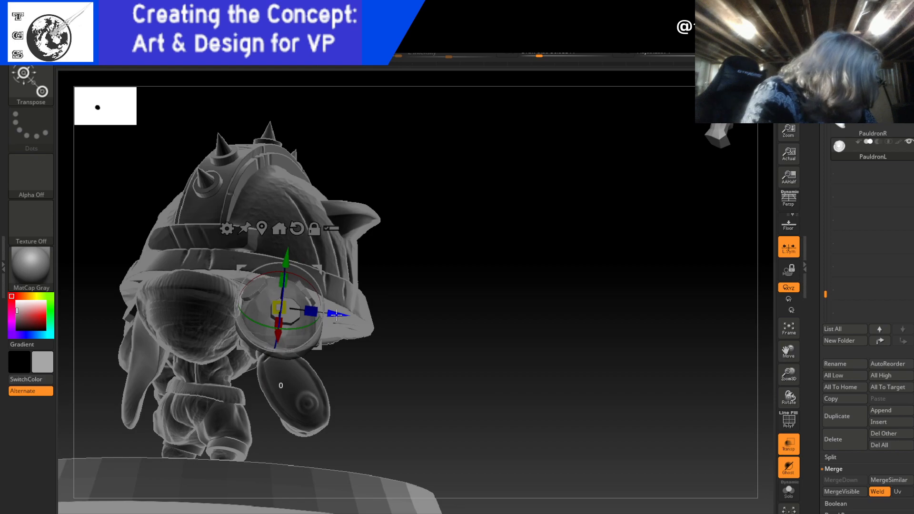
{"action": "left_click_drag", "start_coordinate": [343, 315], "coordinate": [337, 315]}
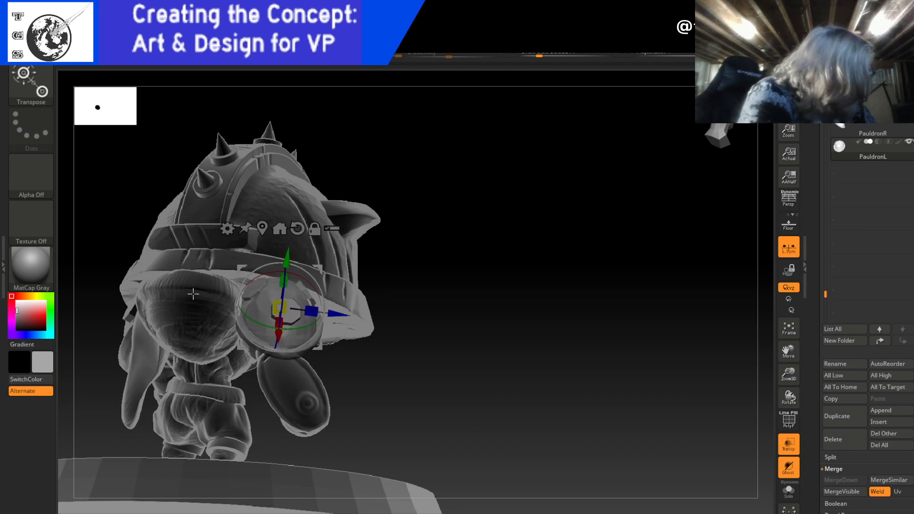
{"action": "mouse_move", "coordinate": [471, 333]}
{"action": "left_mouse_down"}
{"action": "mouse_move", "coordinate": [515, 318]}
{"action": "mouse_move", "coordinate": [453, 343]}
{"action": "mouse_move", "coordinate": [473, 325]}
{"action": "left_mouse_up"}
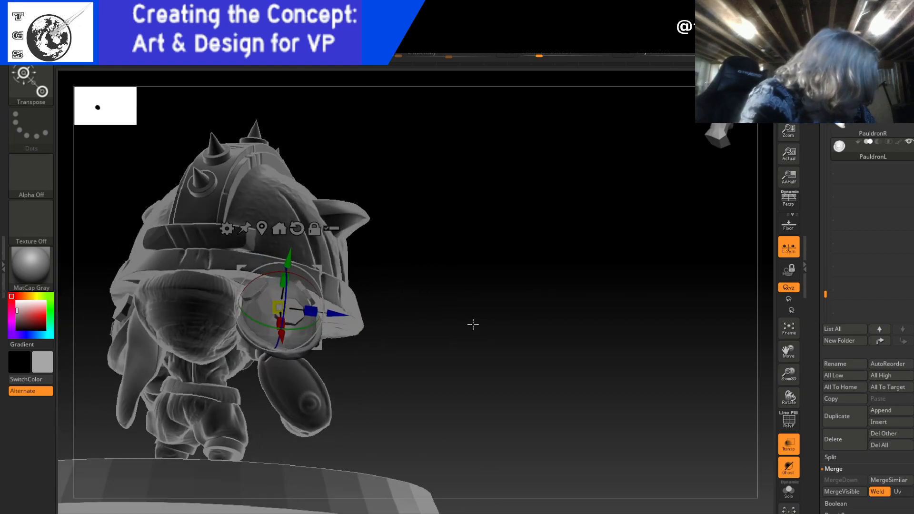
{"action": "left_click_drag", "start_coordinate": [336, 315], "coordinate": [339, 316]}
{"action": "left_click_drag", "start_coordinate": [398, 330], "coordinate": [392, 336]}
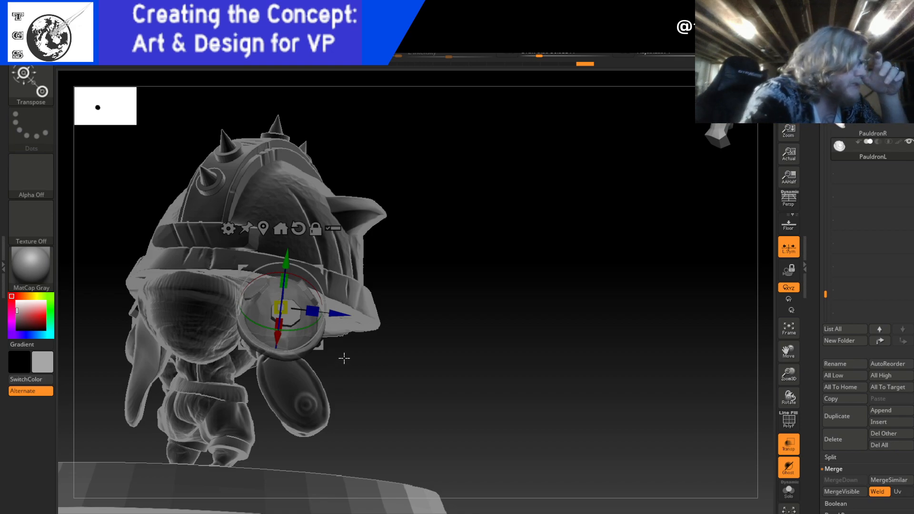
- Inspect PauldronL's fit from the back, front and side without the gizmo, and adjust its placement on the shoulder
{"action": "key", "text": "q"}
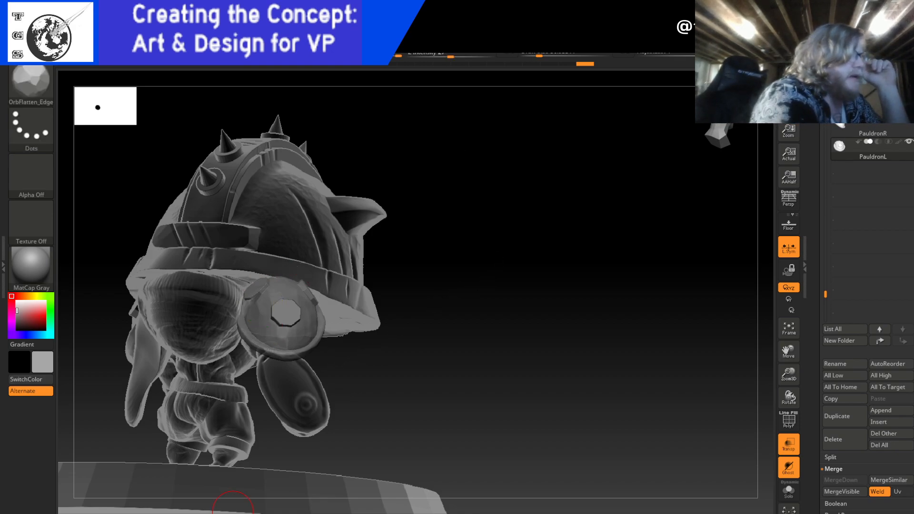
{"action": "mouse_move", "coordinate": [574, 360]}
{"action": "left_mouse_down"}
{"action": "mouse_move", "coordinate": [534, 379]}
{"action": "mouse_move", "coordinate": [547, 346]}
{"action": "mouse_move", "coordinate": [598, 381]}
{"action": "mouse_move", "coordinate": [591, 393]}
{"action": "mouse_move", "coordinate": [573, 378]}
{"action": "mouse_move", "coordinate": [581, 371]}
{"action": "mouse_move", "coordinate": [525, 378]}
{"action": "mouse_move", "coordinate": [544, 365]}
{"action": "mouse_move", "coordinate": [509, 271]}
{"action": "mouse_move", "coordinate": [535, 267]}
{"action": "mouse_move", "coordinate": [550, 341]}
{"action": "mouse_move", "coordinate": [581, 366]}
{"action": "mouse_move", "coordinate": [520, 371]}
{"action": "mouse_move", "coordinate": [533, 414]}
{"action": "mouse_move", "coordinate": [505, 398]}
{"action": "mouse_move", "coordinate": [551, 390]}
{"action": "mouse_move", "coordinate": [485, 399]}
{"action": "mouse_move", "coordinate": [473, 410]}
{"action": "left_mouse_up"}
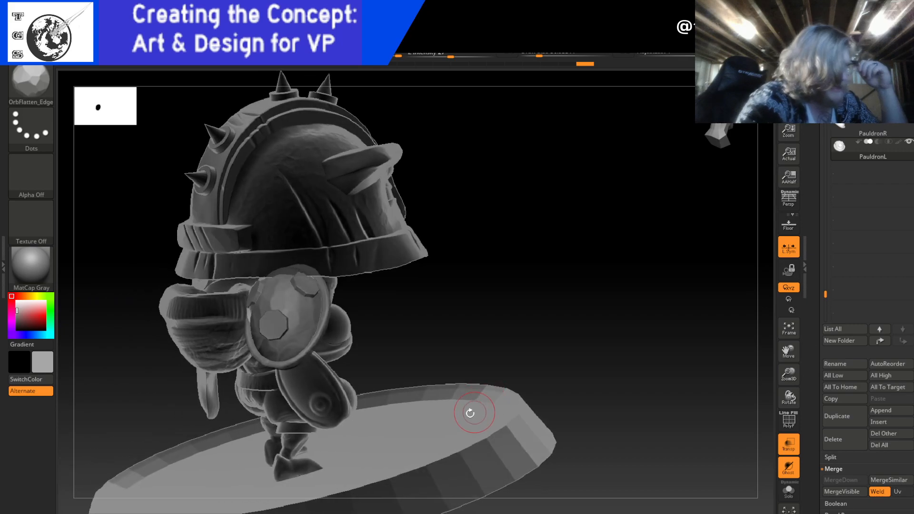
{"action": "left_click_drag", "start_coordinate": [510, 348], "coordinate": [544, 357]}
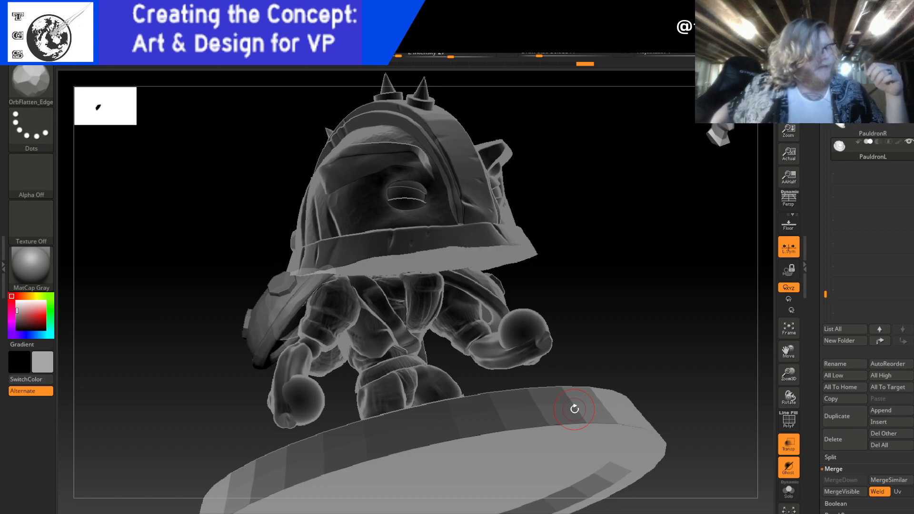
{"action": "left_click_drag", "start_coordinate": [613, 285], "coordinate": [699, 138]}
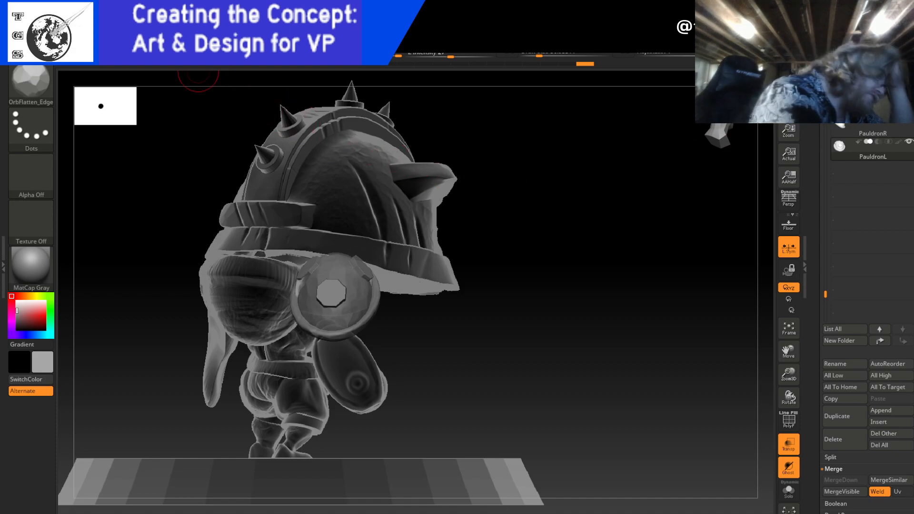
{"action": "key", "text": "w"}
{"action": "left_click_drag", "start_coordinate": [369, 276], "coordinate": [382, 275]}
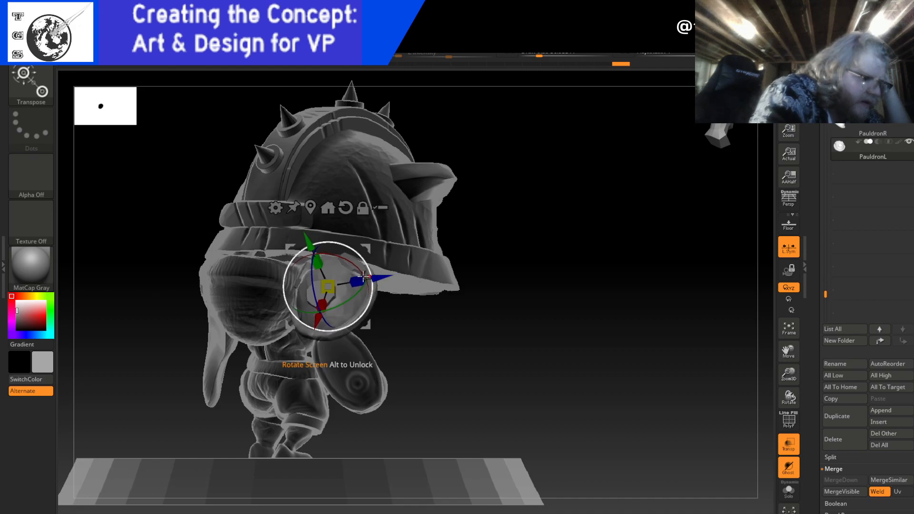
- Nudge PauldronL slightly along its Y axis and check its fit on the shoulder from below, behind and the side
{"action": "left_click_drag", "start_coordinate": [309, 240], "coordinate": [308, 243]}
{"action": "left_click_drag", "start_coordinate": [540, 228], "coordinate": [480, 255]}
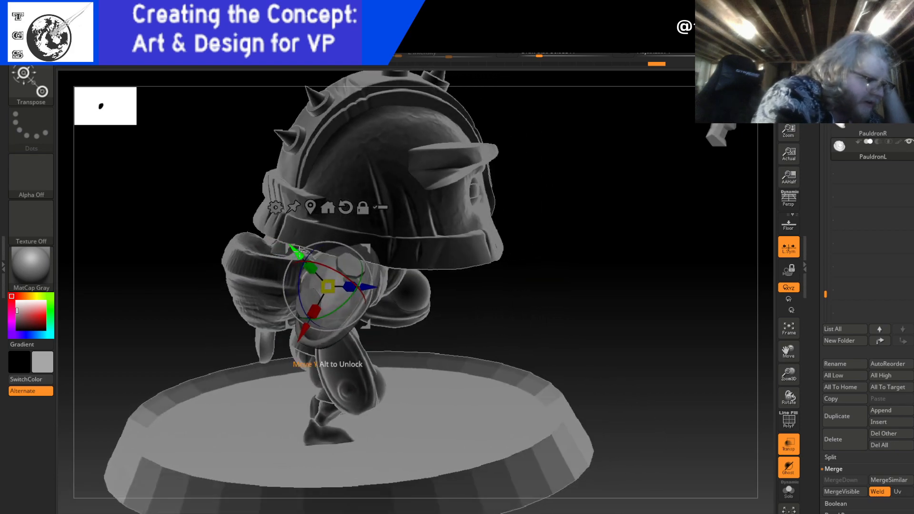
{"action": "left_click_drag", "start_coordinate": [297, 251], "coordinate": [299, 253]}
{"action": "mouse_move", "coordinate": [540, 181]}
{"action": "left_mouse_down"}
{"action": "mouse_move", "coordinate": [573, 165]}
{"action": "mouse_move", "coordinate": [538, 163]}
{"action": "left_mouse_up"}
{"action": "left_click", "coordinate": [193, 47]}
{"action": "mouse_move", "coordinate": [520, 252]}
{"action": "left_mouse_down"}
{"action": "mouse_move", "coordinate": [478, 259]}
{"action": "mouse_move", "coordinate": [459, 241]}
{"action": "mouse_move", "coordinate": [464, 206]}
{"action": "mouse_move", "coordinate": [488, 196]}
{"action": "mouse_move", "coordinate": [493, 222]}
{"action": "left_mouse_up"}
{"action": "key", "text": "ctrl"}
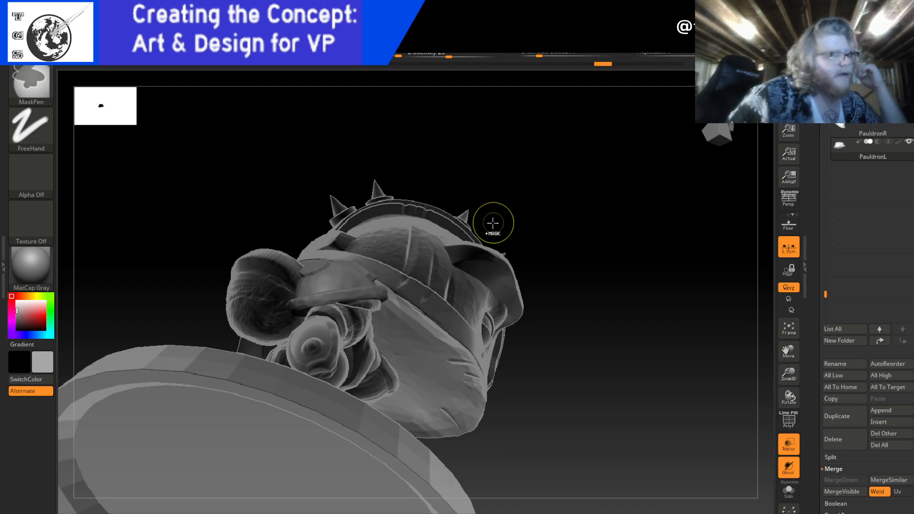
{"action": "left_click_drag", "start_coordinate": [493, 222], "coordinate": [643, 406]}
{"action": "key", "text": "ctrl"}
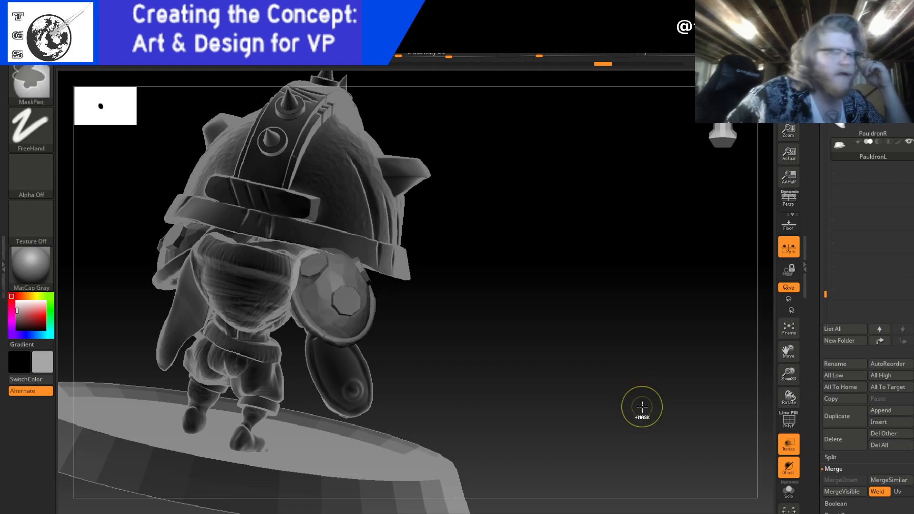
{"action": "left_click_drag", "start_coordinate": [642, 405], "coordinate": [508, 236]}
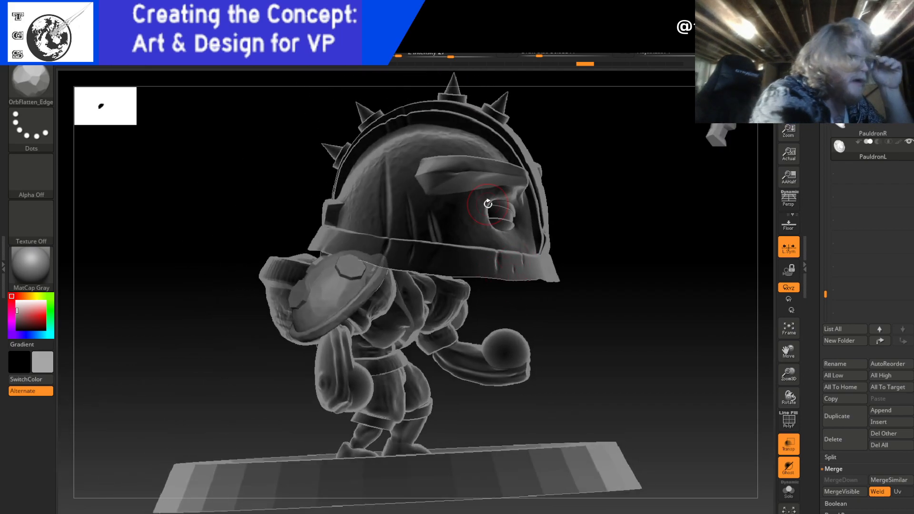
- Fine-tune PauldronL's Y and Z position over the arm and inspect the fit all around without the gizmo
{"action": "key", "text": "w"}
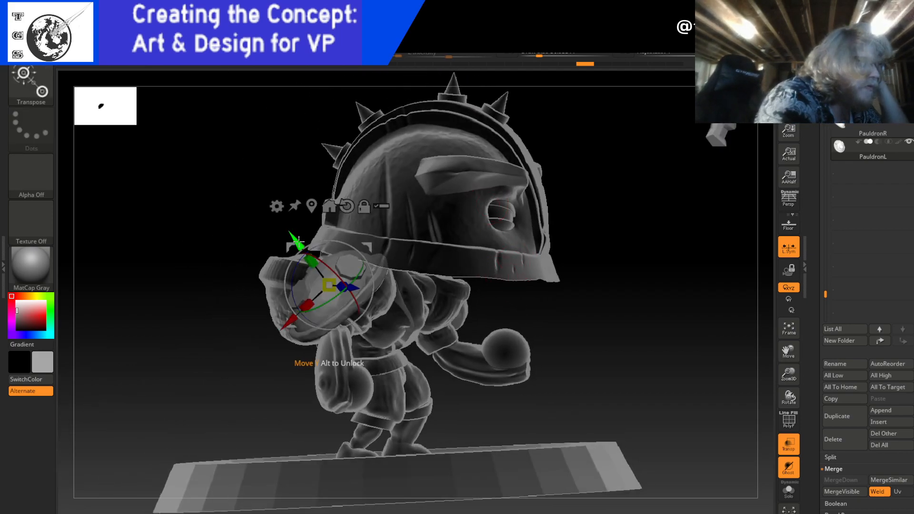
{"action": "left_click_drag", "start_coordinate": [533, 256], "coordinate": [588, 316]}
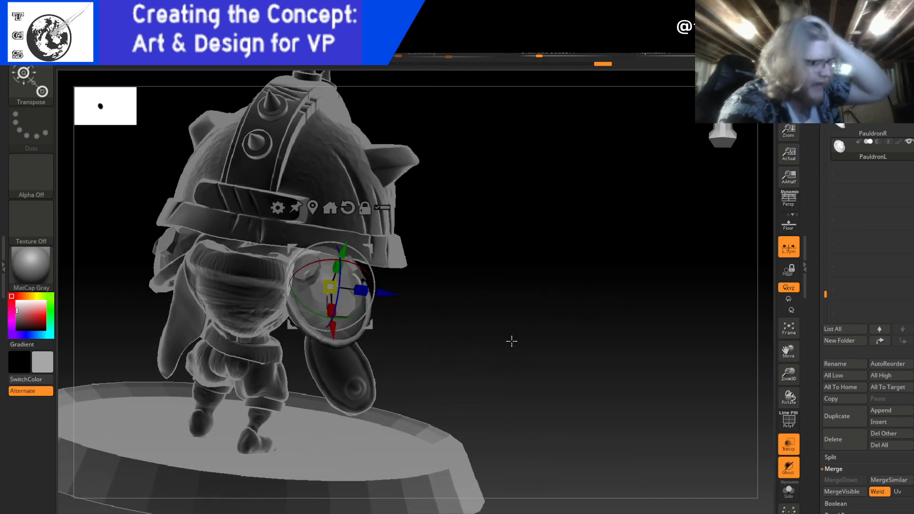
{"action": "left_click_drag", "start_coordinate": [393, 287], "coordinate": [412, 305]}
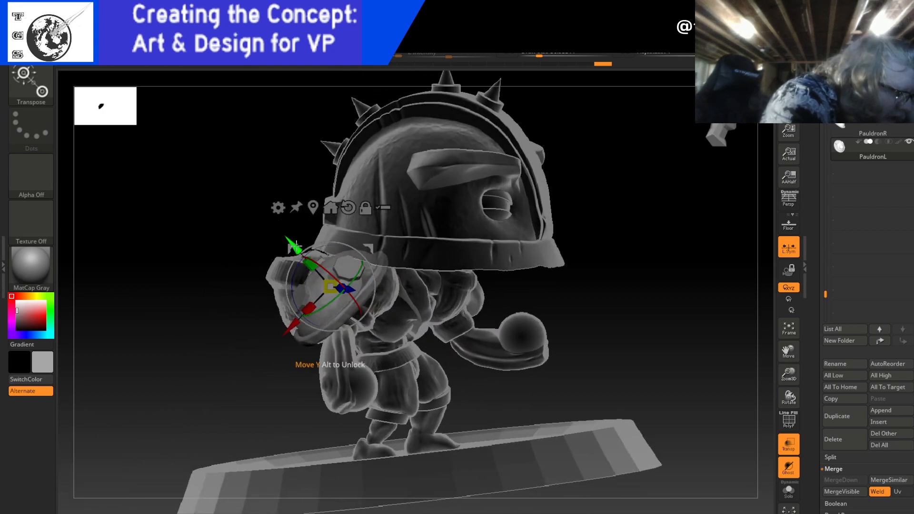
{"action": "left_click_drag", "start_coordinate": [569, 162], "coordinate": [462, 217]}
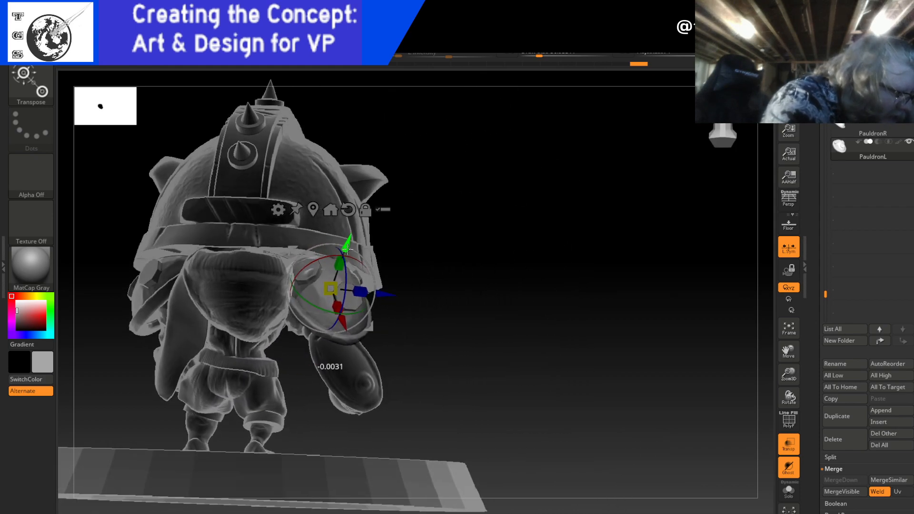
{"action": "left_click_drag", "start_coordinate": [457, 240], "coordinate": [439, 238]}
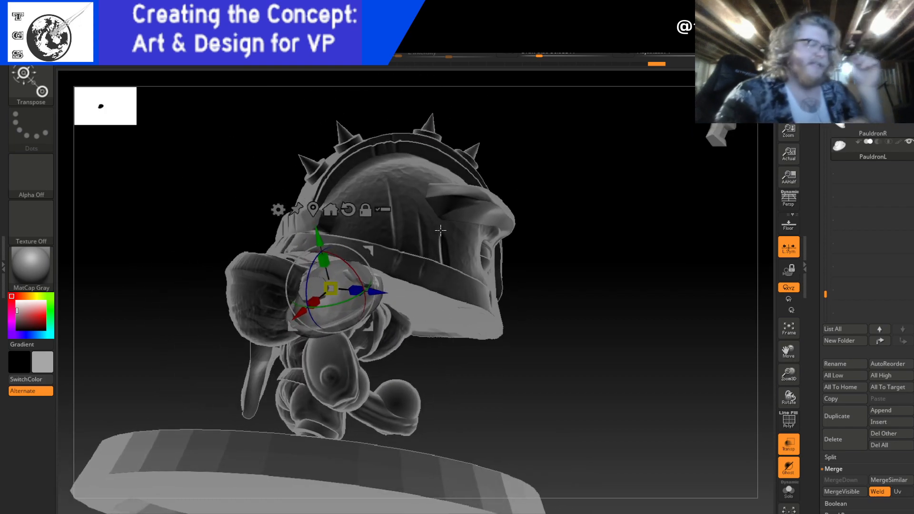
{"action": "key", "text": "q"}
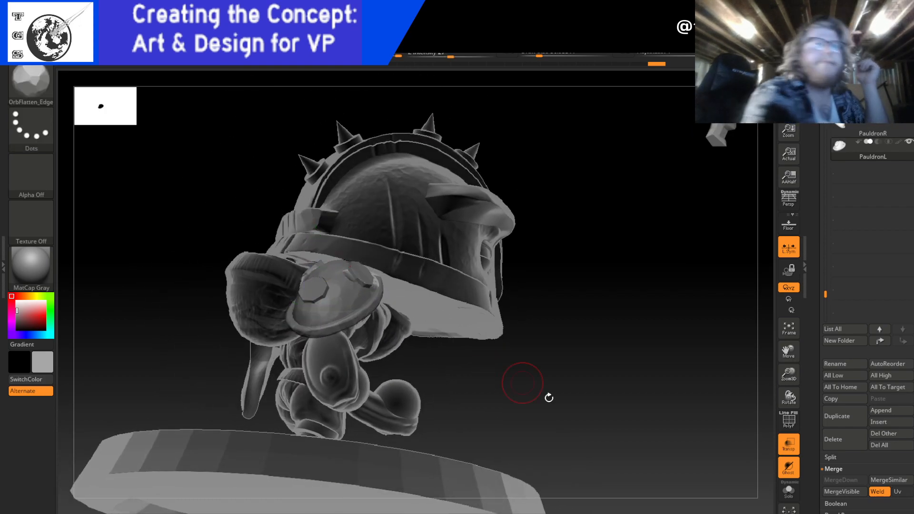
{"action": "left_click_drag", "start_coordinate": [554, 380], "coordinate": [539, 355]}
{"action": "left_click_drag", "start_coordinate": [594, 358], "coordinate": [569, 352]}
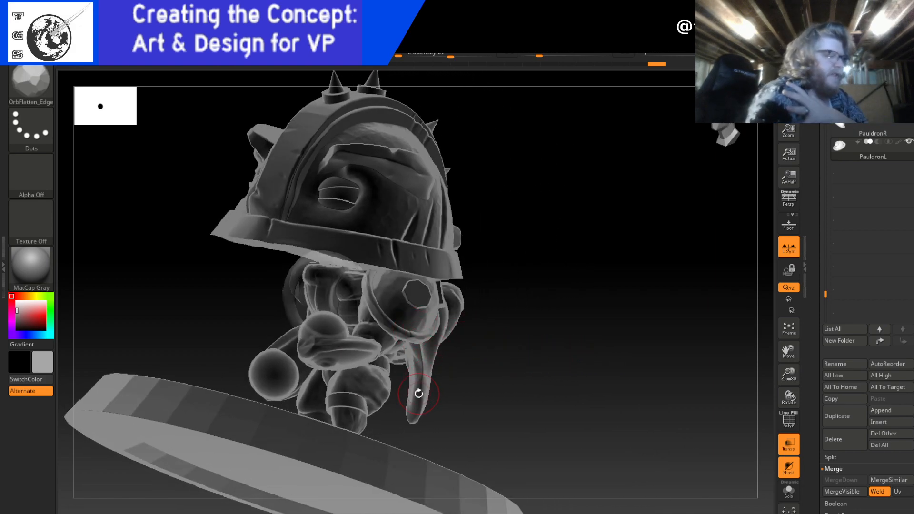
{"action": "left_click_drag", "start_coordinate": [455, 385], "coordinate": [499, 387]}
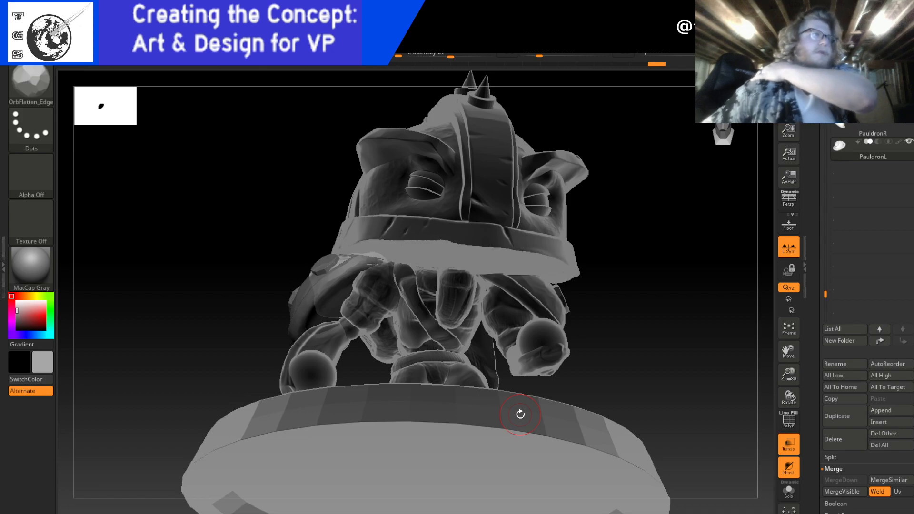
{"action": "left_click_drag", "start_coordinate": [578, 292], "coordinate": [690, 267]}
- Hide the LShoulder1 subtool and turn off transparency so the surrounding subtools show solid
{"action": "scroll", "coordinate": [856, 161], "scroll_direction": "up", "scroll_amount": 5}
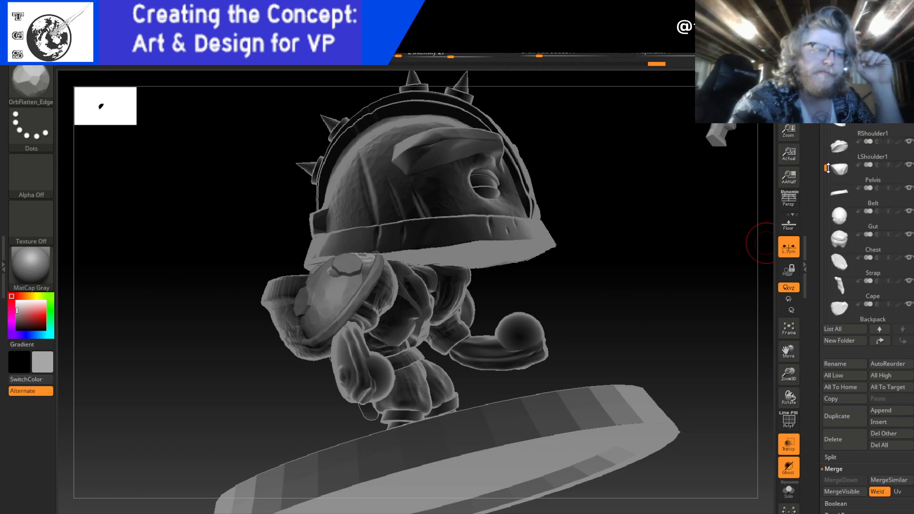
{"action": "left_click", "coordinate": [909, 170]}
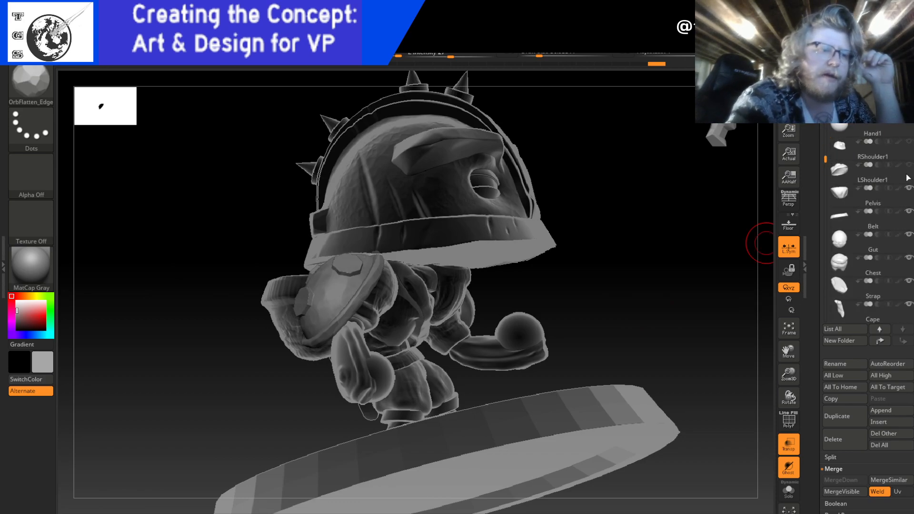
{"action": "left_click_drag", "start_coordinate": [665, 246], "coordinate": [652, 284]}
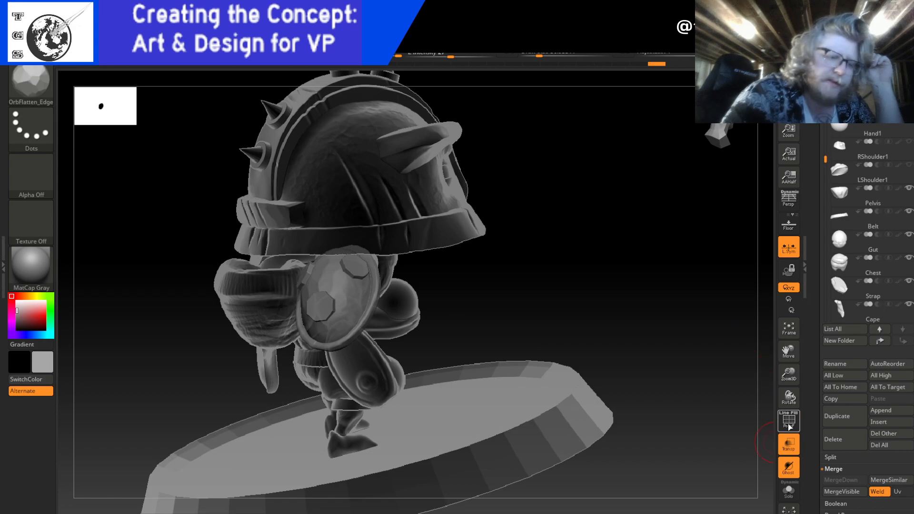
{"action": "left_click", "coordinate": [791, 442]}
{"action": "left_click_drag", "start_coordinate": [726, 434], "coordinate": [666, 377]}
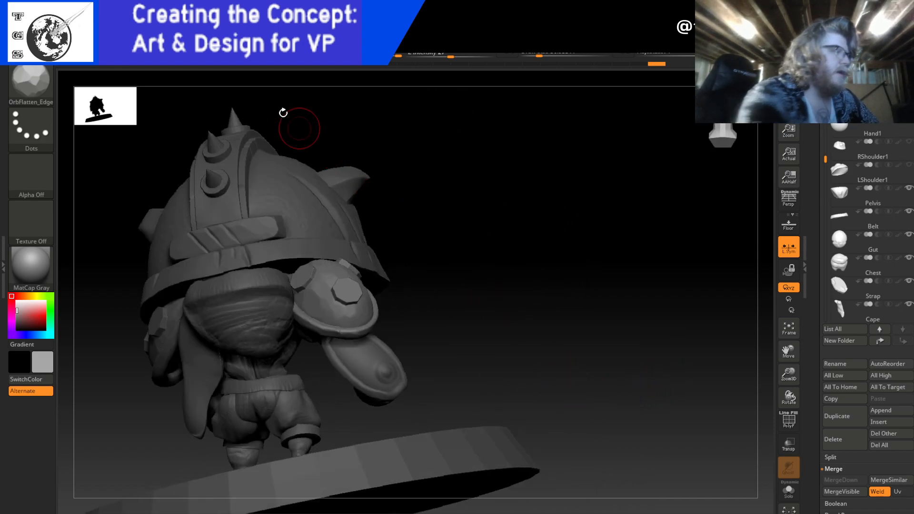
- Nudge PauldronL along its X and Y axes so it sits closer between the backpack, arm and helmet
{"action": "key", "text": "w"}
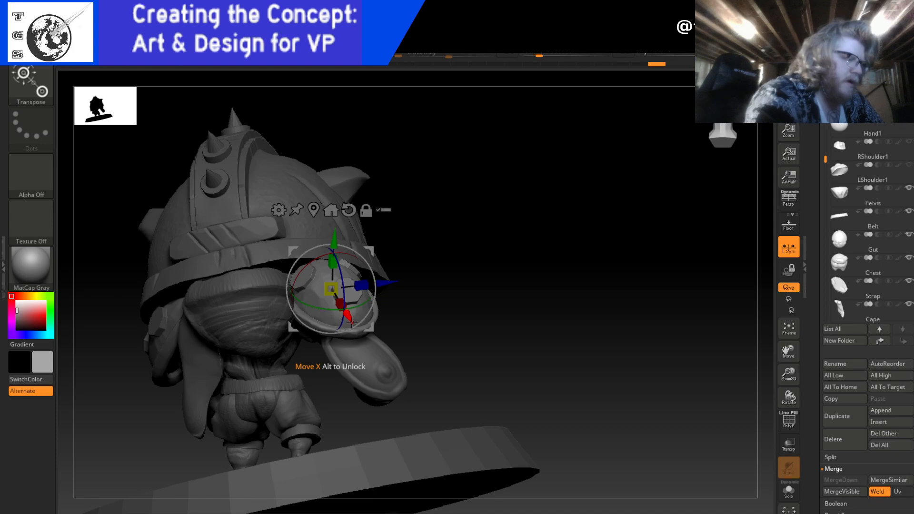
{"action": "left_click_drag", "start_coordinate": [352, 323], "coordinate": [348, 318]}
{"action": "left_click_drag", "start_coordinate": [442, 281], "coordinate": [414, 262]}
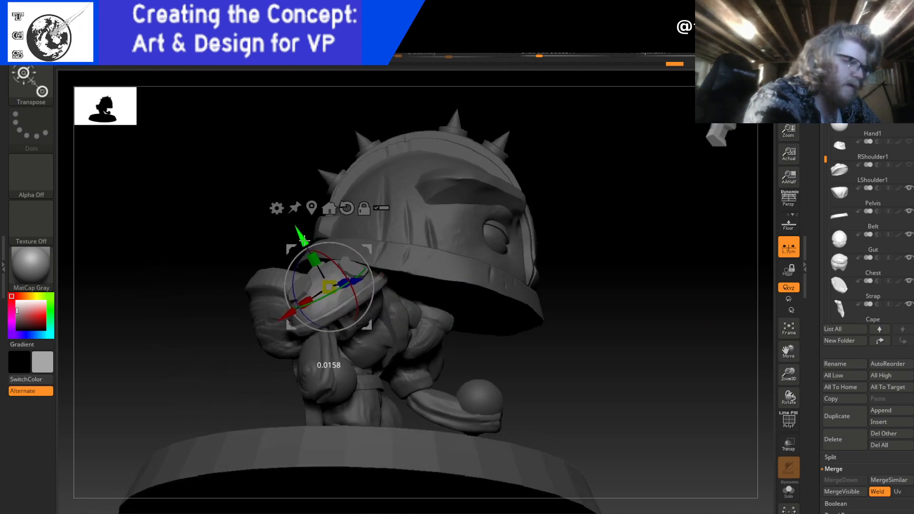
{"action": "left_click_drag", "start_coordinate": [603, 259], "coordinate": [531, 307]}
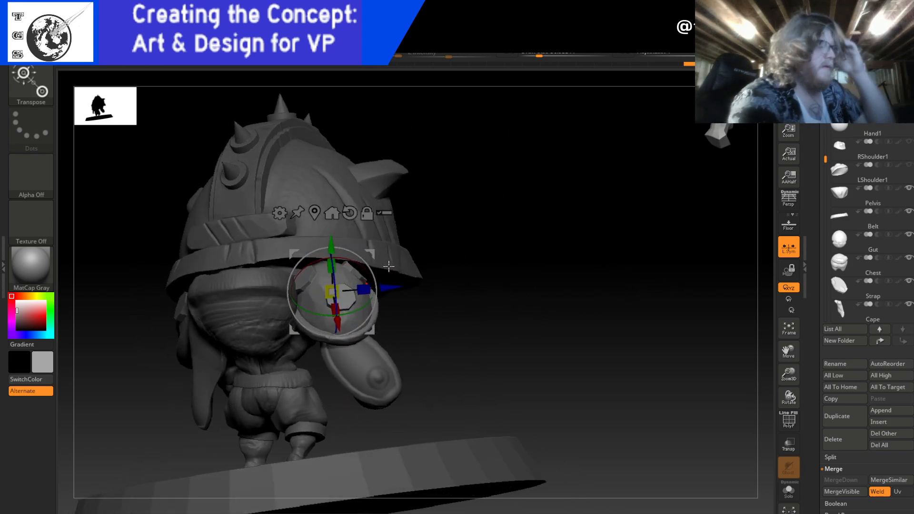
{"action": "left_click_drag", "start_coordinate": [418, 287], "coordinate": [388, 296]}
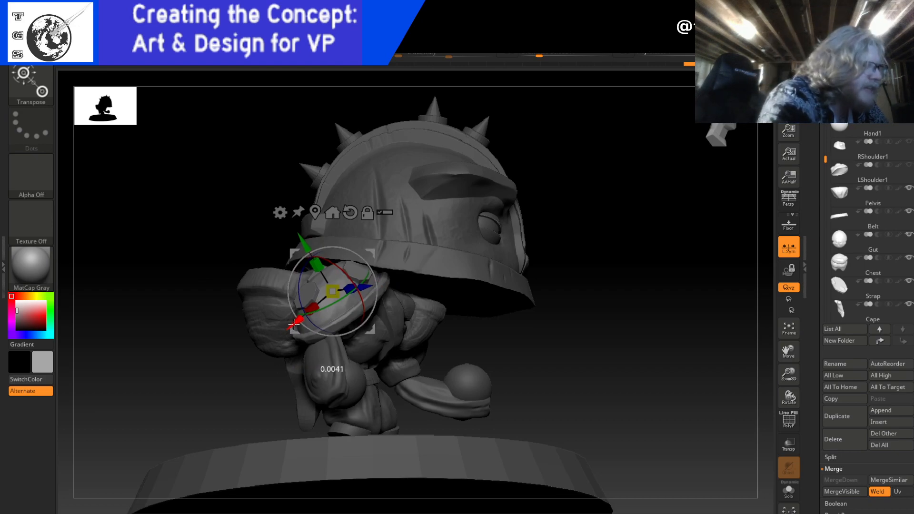
{"action": "left_click_drag", "start_coordinate": [293, 325], "coordinate": [297, 321]}
{"action": "left_click_drag", "start_coordinate": [555, 233], "coordinate": [550, 198]}
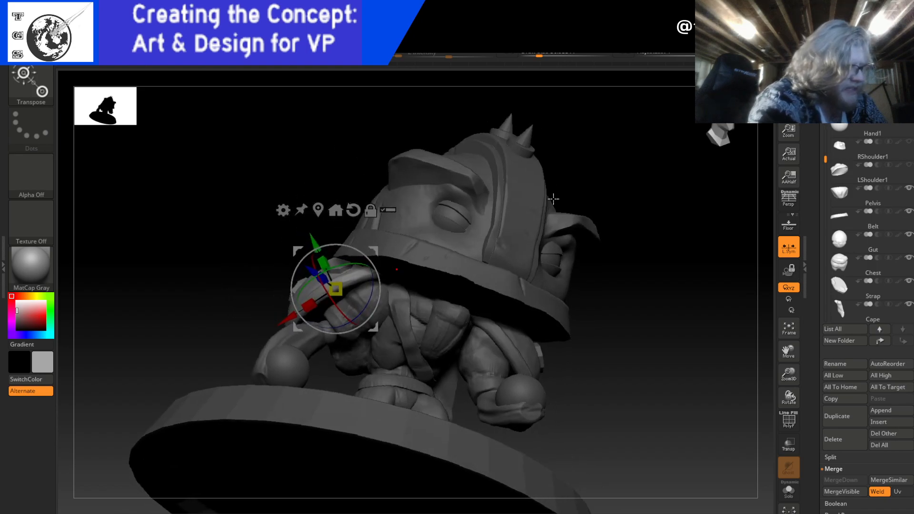
{"action": "mouse_move", "coordinate": [613, 189]}
{"action": "left_mouse_down"}
{"action": "mouse_move", "coordinate": [652, 192]}
{"action": "mouse_move", "coordinate": [607, 197]}
{"action": "left_mouse_up"}
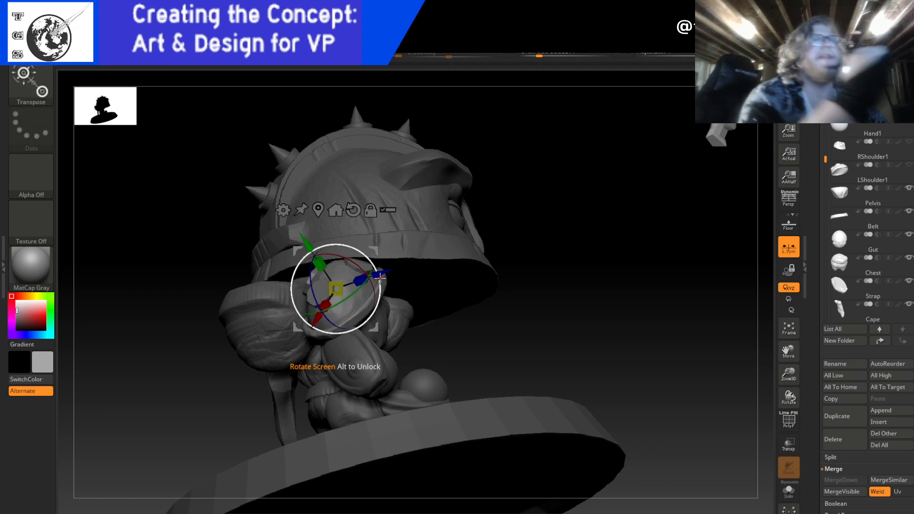
- Rotate PauldronL slightly and shift it along its X and Z axes over the shoulder
{"action": "left_click_drag", "start_coordinate": [372, 284], "coordinate": [370, 283]}
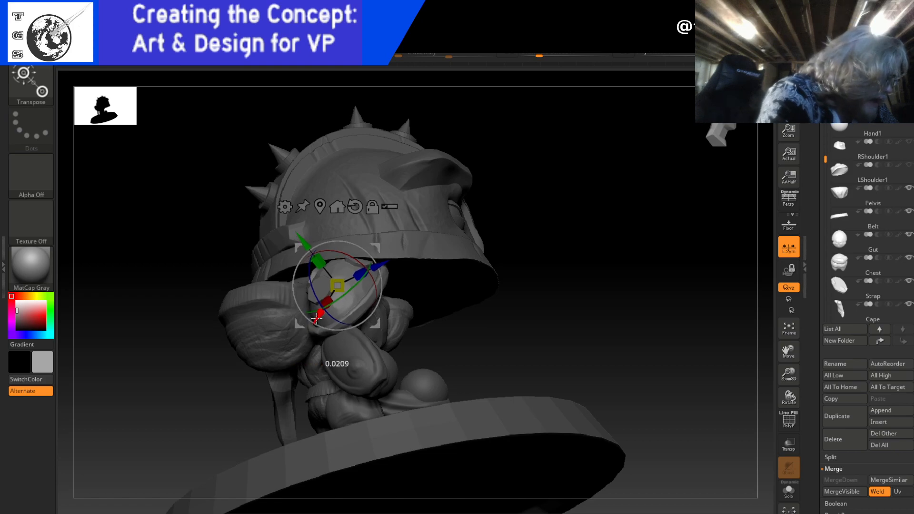
{"action": "mouse_move", "coordinate": [485, 256]}
{"action": "left_mouse_down"}
{"action": "mouse_move", "coordinate": [586, 219]}
{"action": "mouse_move", "coordinate": [518, 232]}
{"action": "mouse_move", "coordinate": [561, 223]}
{"action": "mouse_move", "coordinate": [552, 224]}
{"action": "left_mouse_up"}
{"action": "left_click_drag", "start_coordinate": [395, 266], "coordinate": [390, 268]}
{"action": "left_click_drag", "start_coordinate": [470, 306], "coordinate": [542, 191]}
{"action": "left_click_drag", "start_coordinate": [556, 169], "coordinate": [431, 261]}
{"action": "left_click_drag", "start_coordinate": [532, 192], "coordinate": [447, 266]}
- Move PauldronL slightly along its Z axis from the front view and check the placement without the gizmo
{"action": "mouse_move", "coordinate": [585, 169]}
{"action": "left_mouse_down"}
{"action": "mouse_move", "coordinate": [596, 177]}
{"action": "mouse_move", "coordinate": [564, 155]}
{"action": "mouse_move", "coordinate": [587, 173]}
{"action": "mouse_move", "coordinate": [631, 180]}
{"action": "mouse_move", "coordinate": [577, 169]}
{"action": "mouse_move", "coordinate": [609, 178]}
{"action": "mouse_move", "coordinate": [580, 157]}
{"action": "mouse_move", "coordinate": [604, 170]}
{"action": "mouse_move", "coordinate": [590, 174]}
{"action": "left_mouse_up"}
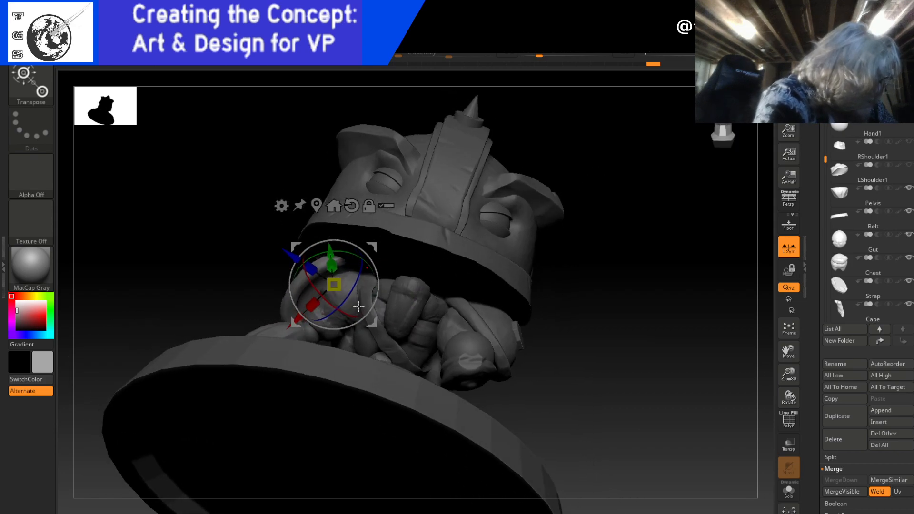
{"action": "left_click_drag", "start_coordinate": [290, 254], "coordinate": [294, 255]}
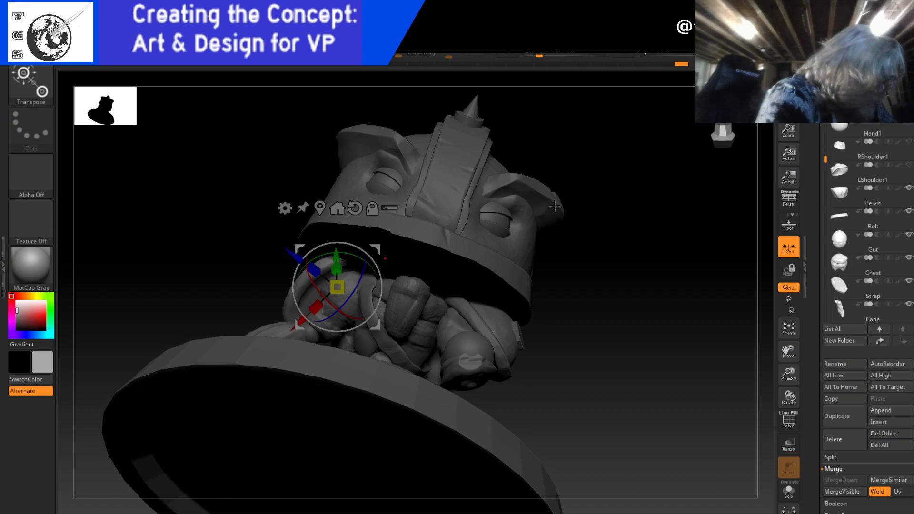
{"action": "key", "text": "q"}
{"action": "mouse_move", "coordinate": [569, 161]}
{"action": "left_mouse_down"}
{"action": "mouse_move", "coordinate": [630, 190]}
{"action": "mouse_move", "coordinate": [657, 181]}
{"action": "mouse_move", "coordinate": [604, 175]}
{"action": "mouse_move", "coordinate": [623, 157]}
{"action": "left_mouse_up"}
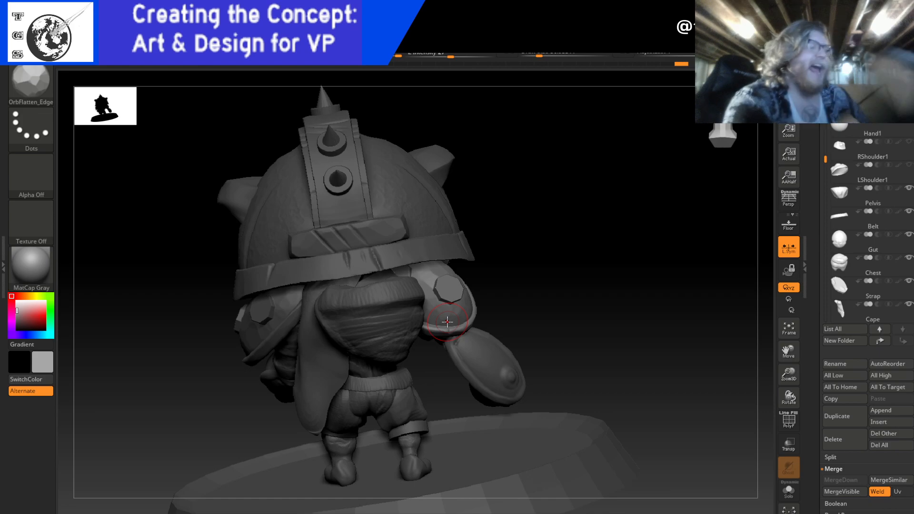
{"action": "left_click_drag", "start_coordinate": [584, 321], "coordinate": [555, 369]}
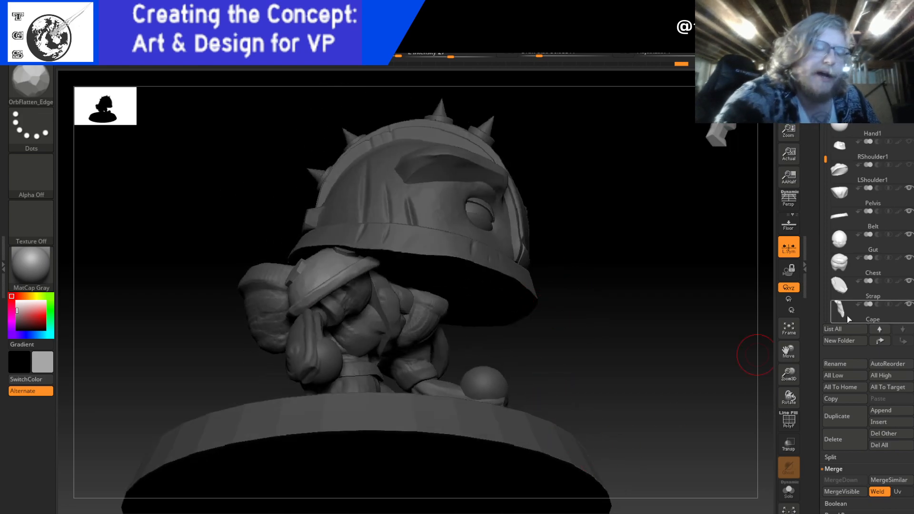
- Delete the RShoulder1 and LShoulder1 subtools
{"action": "left_click", "coordinate": [882, 208]}
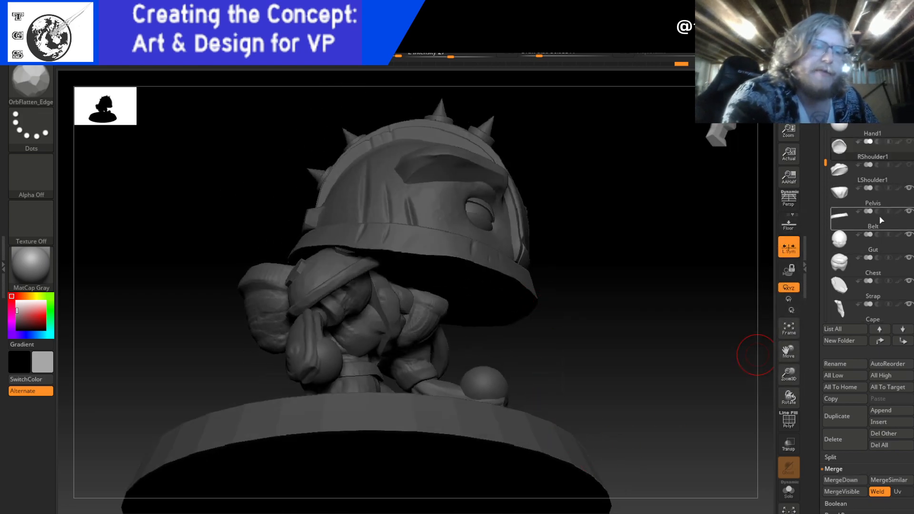
{"action": "left_click", "coordinate": [846, 433]}
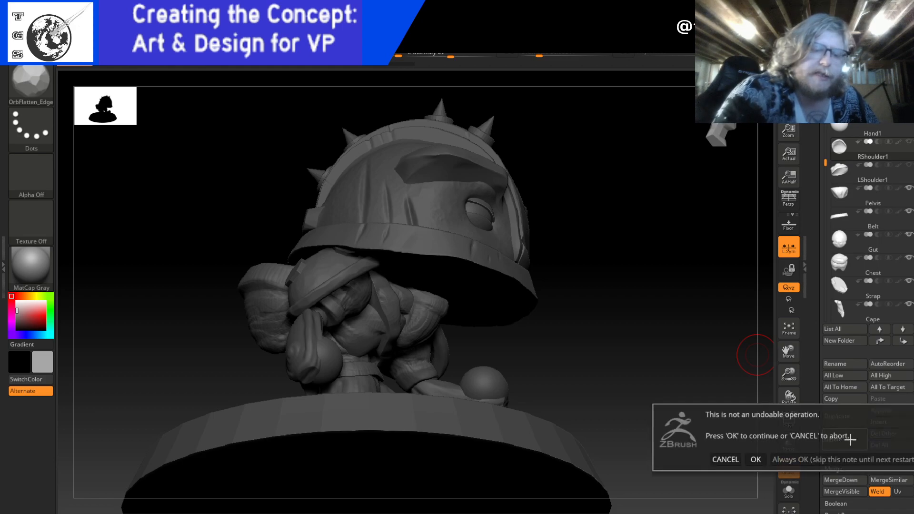
{"action": "left_click", "coordinate": [756, 459]}
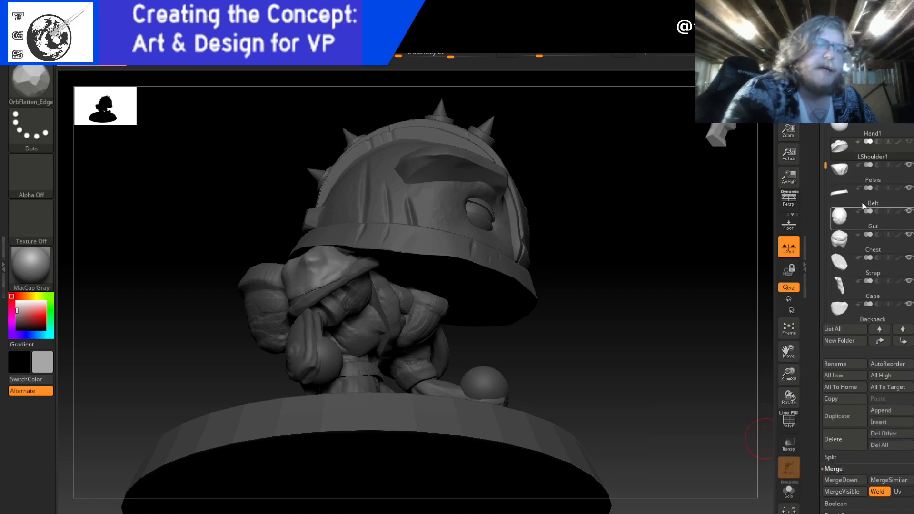
{"action": "left_click", "coordinate": [843, 435]}
{"action": "left_click", "coordinate": [754, 457]}
- Examine the character with both pauldrons from the front, side and back
{"action": "left_click_drag", "start_coordinate": [601, 408], "coordinate": [592, 271]}
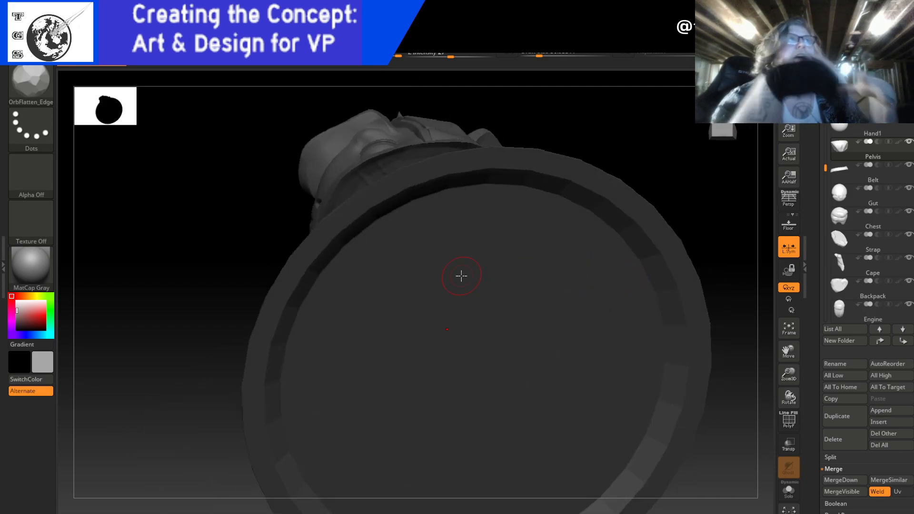
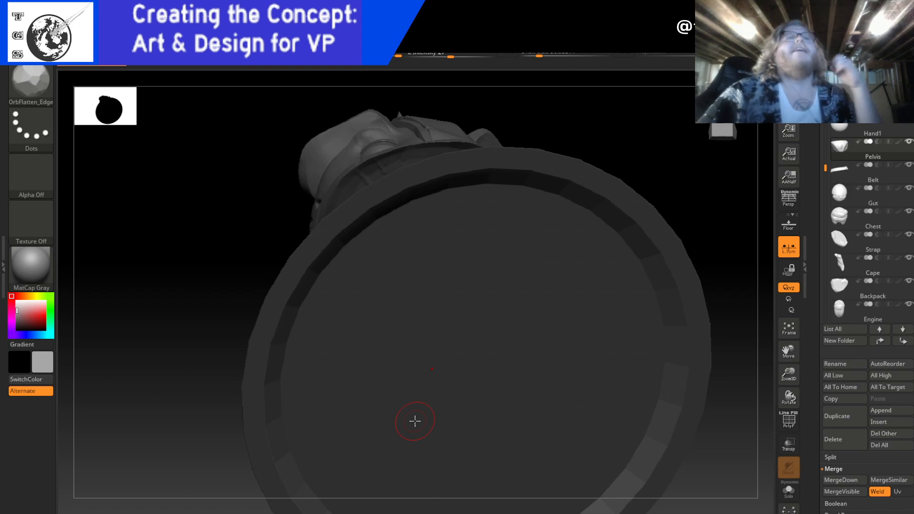
{"action": "left_click", "coordinate": [723, 143]}
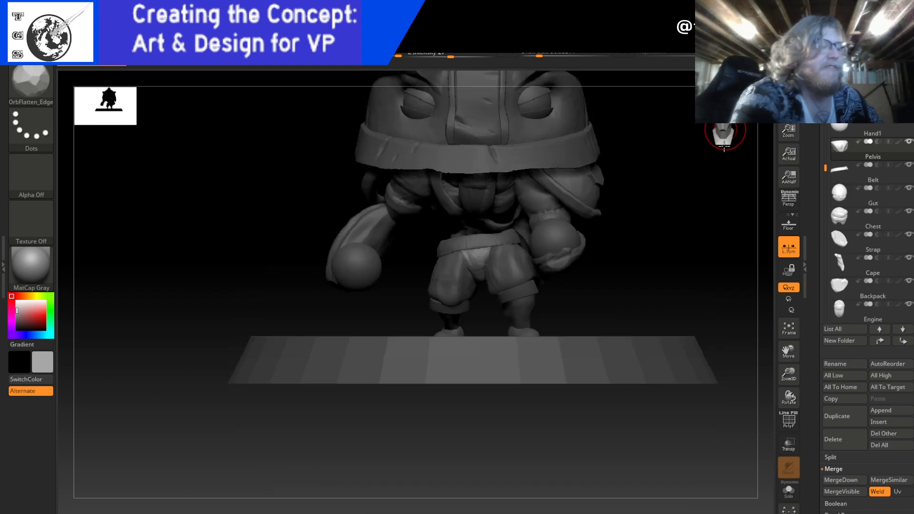
{"action": "left_click_drag", "start_coordinate": [682, 170], "coordinate": [613, 323], "text": "alt"}
{"action": "left_click_drag", "start_coordinate": [620, 270], "coordinate": [646, 252]}
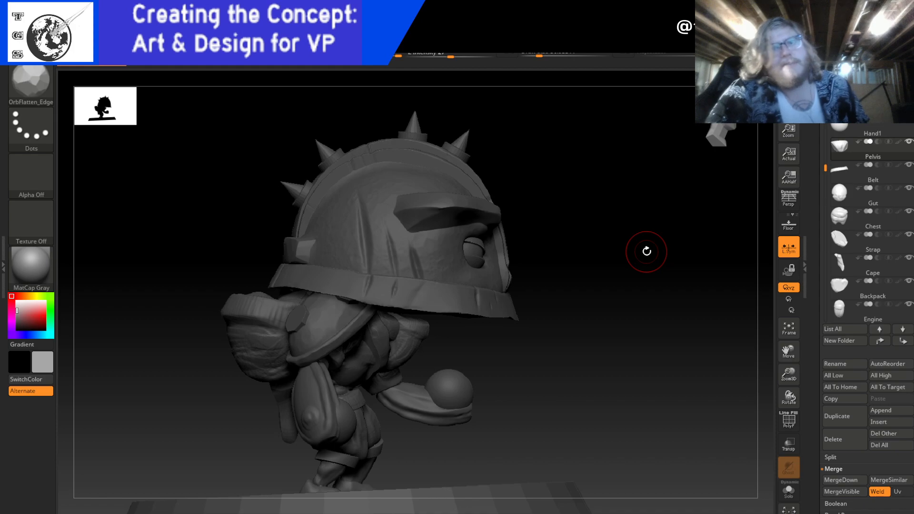
{"action": "left_click_drag", "start_coordinate": [581, 375], "coordinate": [600, 396]}
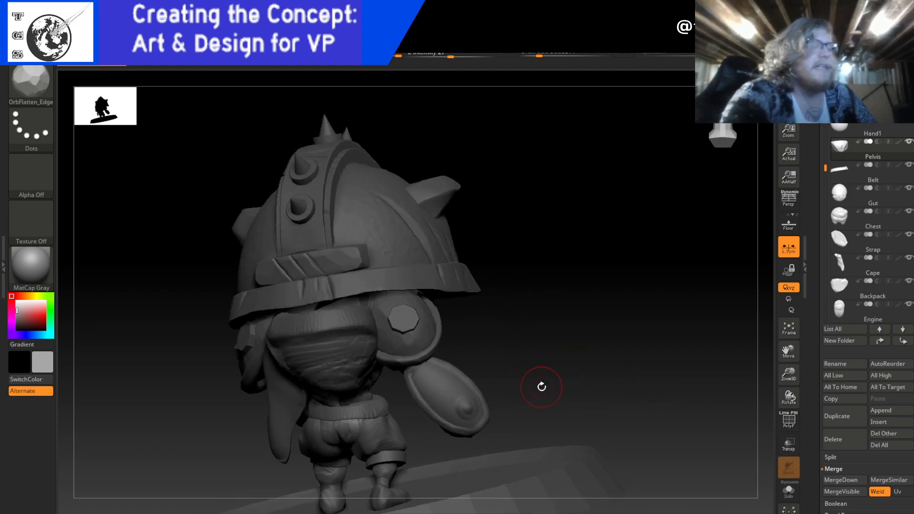
- Make PauldronR the active subtool
{"action": "left_click_drag", "start_coordinate": [825, 169], "coordinate": [845, 261]}
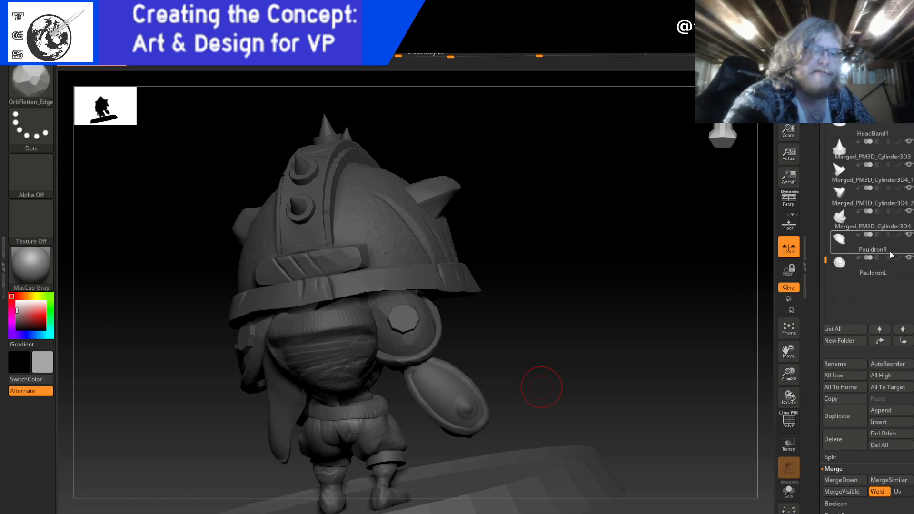
{"action": "left_click", "coordinate": [888, 250]}
{"action": "left_click_drag", "start_coordinate": [628, 338], "coordinate": [701, 322]}
{"action": "mouse_move", "coordinate": [649, 333]}
{"action": "left_mouse_down"}
{"action": "mouse_move", "coordinate": [624, 350]}
{"action": "mouse_move", "coordinate": [547, 351]}
{"action": "mouse_move", "coordinate": [579, 361]}
{"action": "mouse_move", "coordinate": [662, 331]}
{"action": "mouse_move", "coordinate": [644, 333]}
{"action": "mouse_move", "coordinate": [573, 381]}
{"action": "left_mouse_up"}
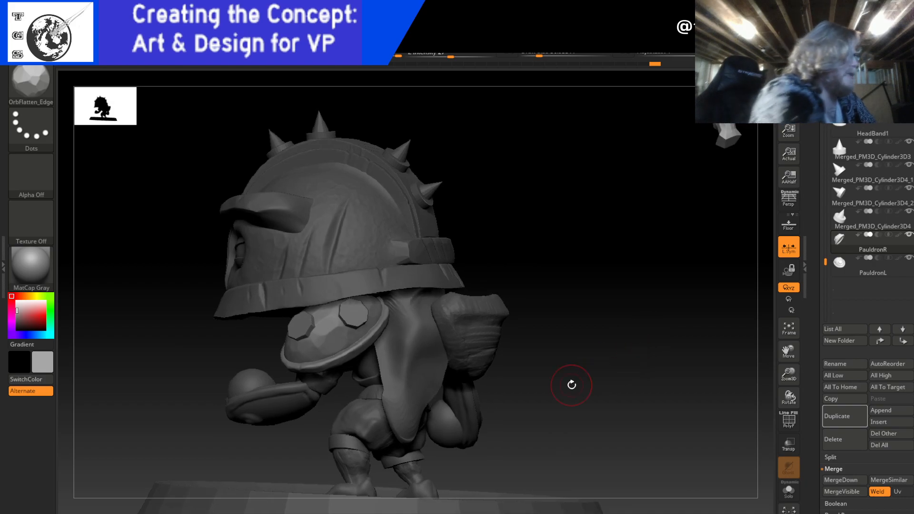
- Try carving cracks into PauldronR's surface with the Orb_Cracks brush at a reduced draw size
{"action": "left_click", "coordinate": [40, 84]}
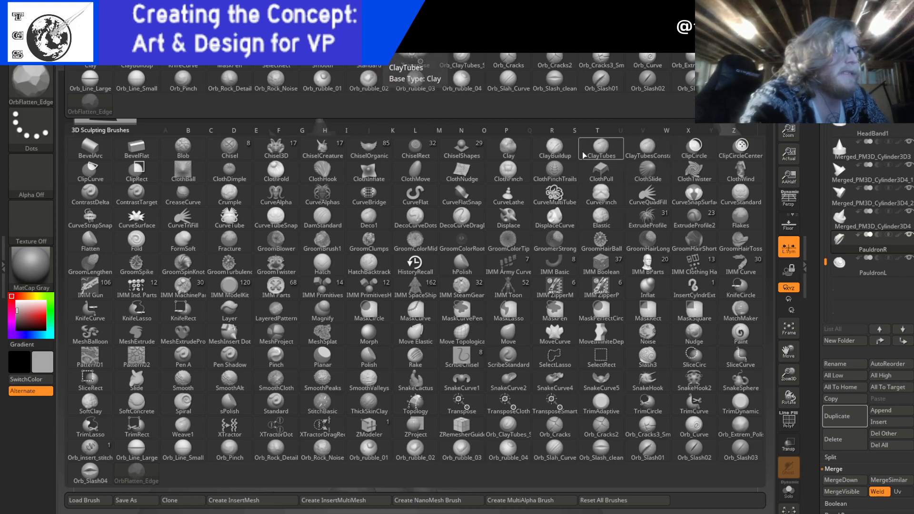
{"action": "left_click", "coordinate": [510, 63]}
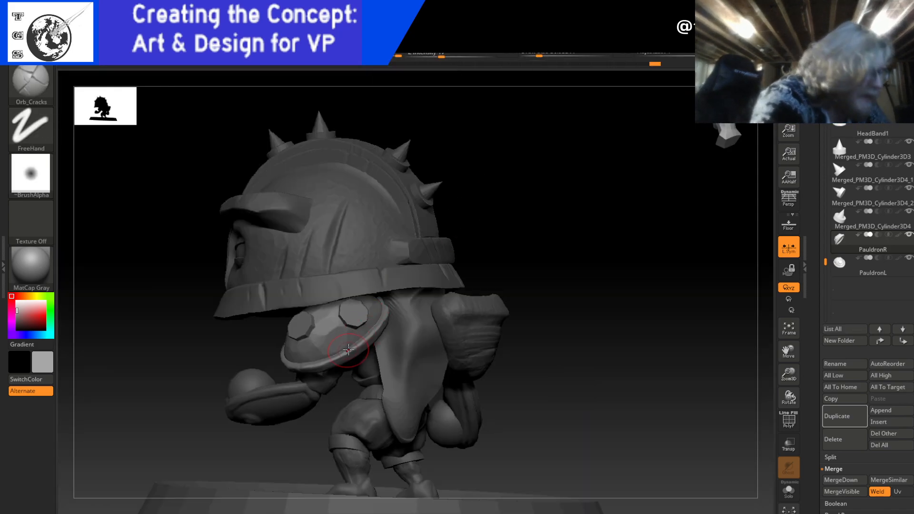
{"action": "left_click_drag", "start_coordinate": [363, 337], "coordinate": [379, 316]}
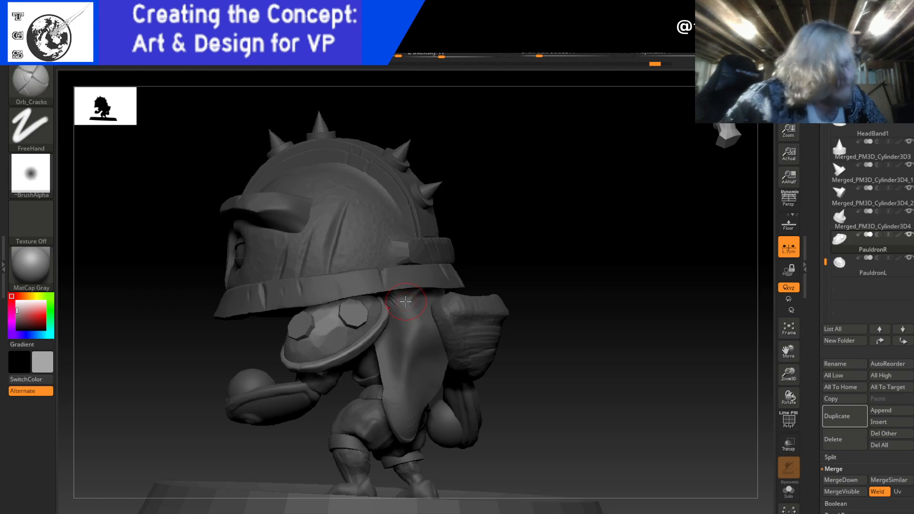
{"action": "left_click_drag", "start_coordinate": [543, 57], "coordinate": [534, 58]}
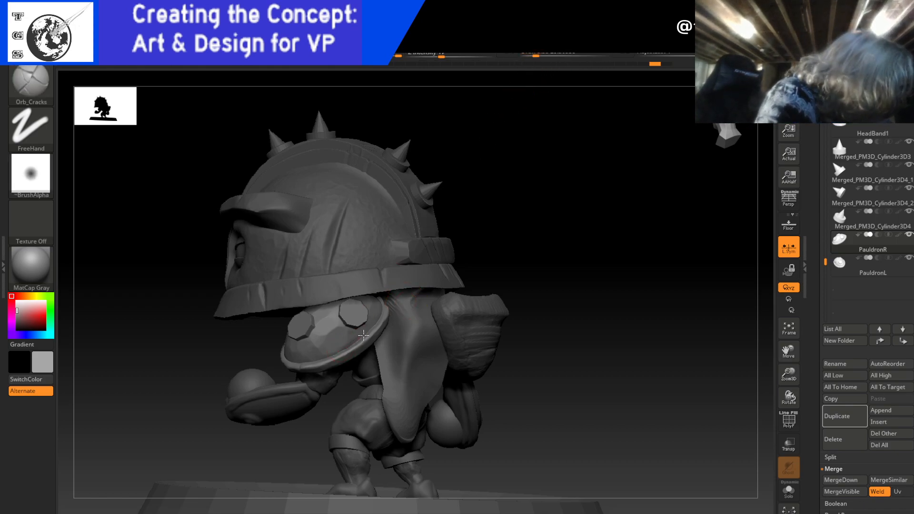
{"action": "mouse_move", "coordinate": [508, 245]}
{"action": "left_mouse_down"}
{"action": "mouse_move", "coordinate": [512, 211]}
{"action": "mouse_move", "coordinate": [509, 236]}
{"action": "left_mouse_up"}
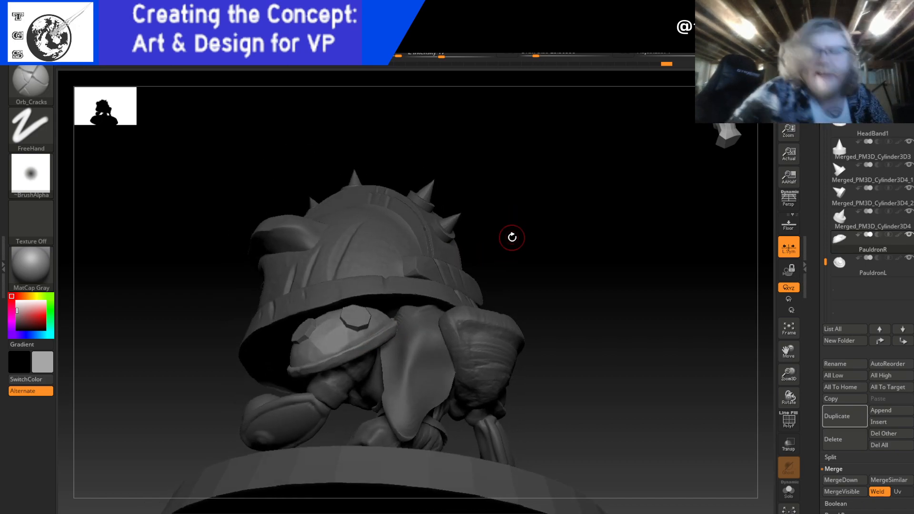
{"action": "key", "text": "ctrl"}
{"action": "key", "text": "ctrl+z"}
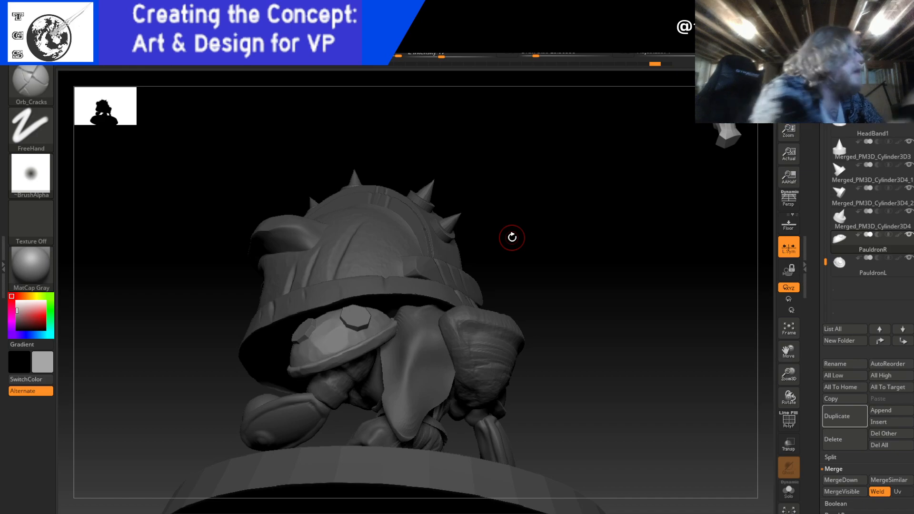
- Try cutting a slash across PauldronR between its two studs with the Orb_Slah_Curve brush
{"action": "key", "text": "b"}
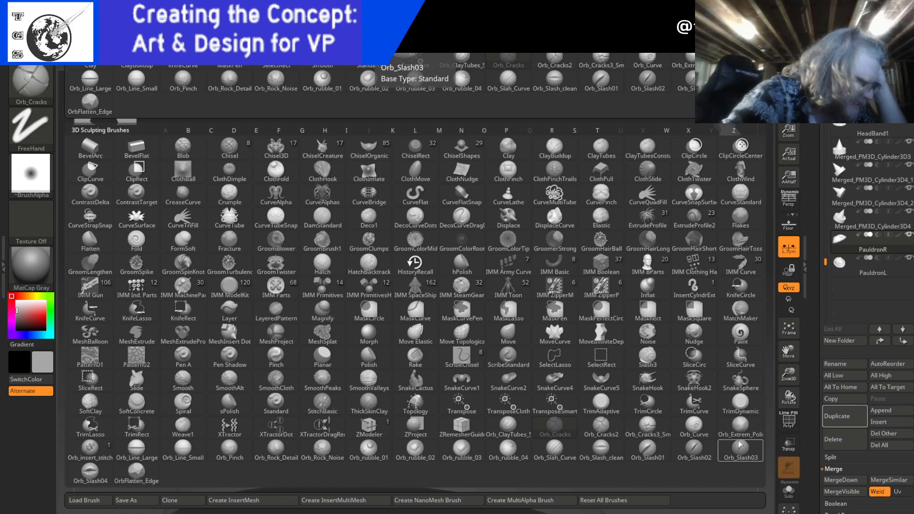
{"action": "left_click", "coordinate": [554, 452]}
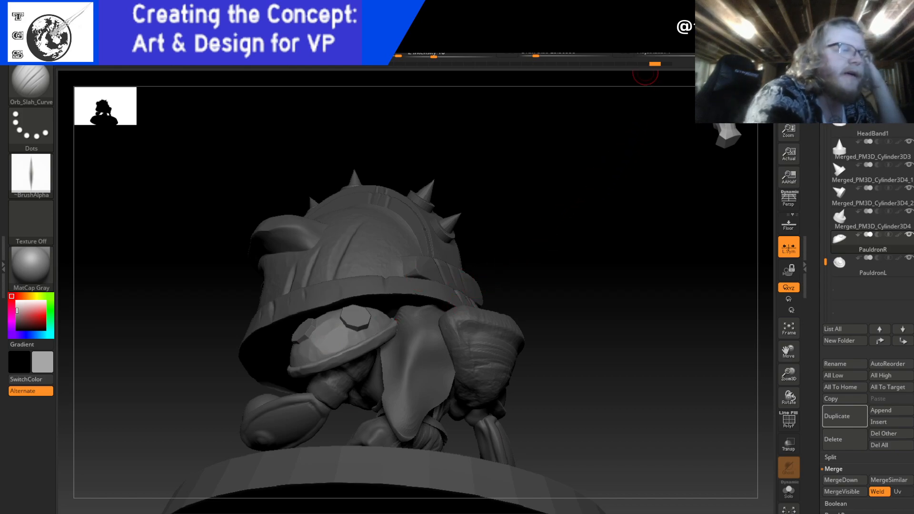
{"action": "mouse_move", "coordinate": [608, 17]}
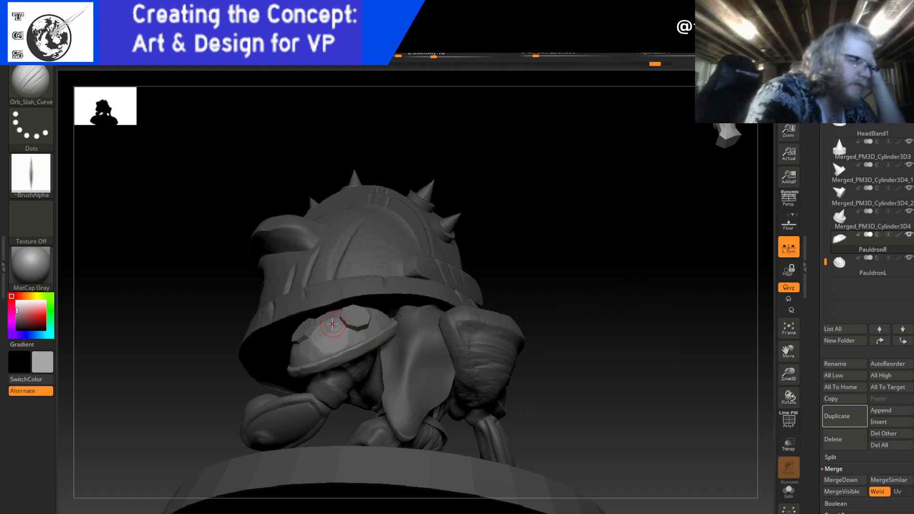
{"action": "left_click_drag", "start_coordinate": [331, 347], "coordinate": [334, 355]}
{"action": "left_click_drag", "start_coordinate": [330, 314], "coordinate": [331, 344]}
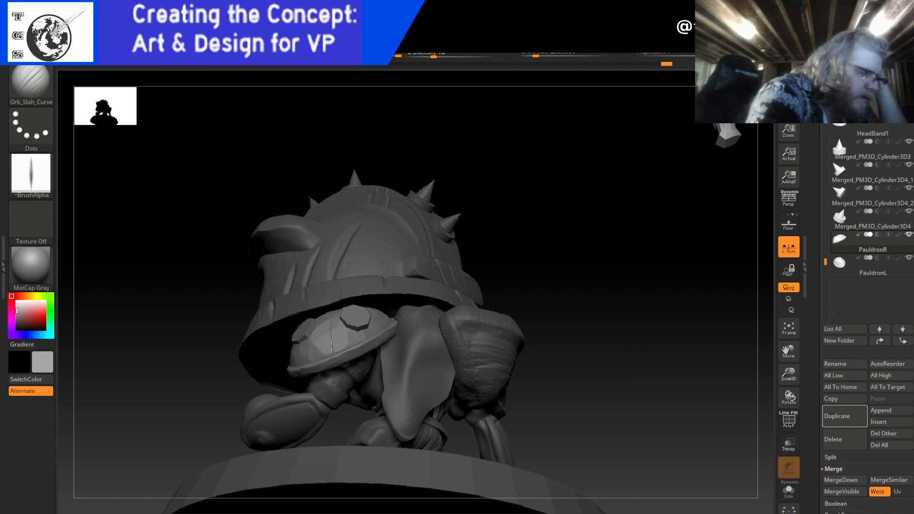
{"action": "left_click_drag", "start_coordinate": [615, 345], "coordinate": [627, 394]}
{"action": "key", "text": "ctrl"}
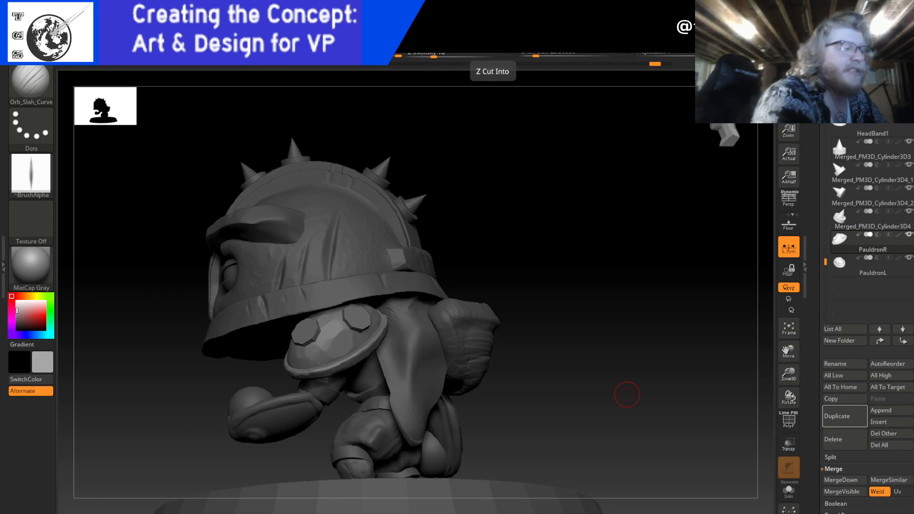
- Try broader Orb_Slah_Curve cuts between PauldronR's studs using a larger draw size
{"action": "left_click_drag", "start_coordinate": [546, 56], "coordinate": [550, 57]}
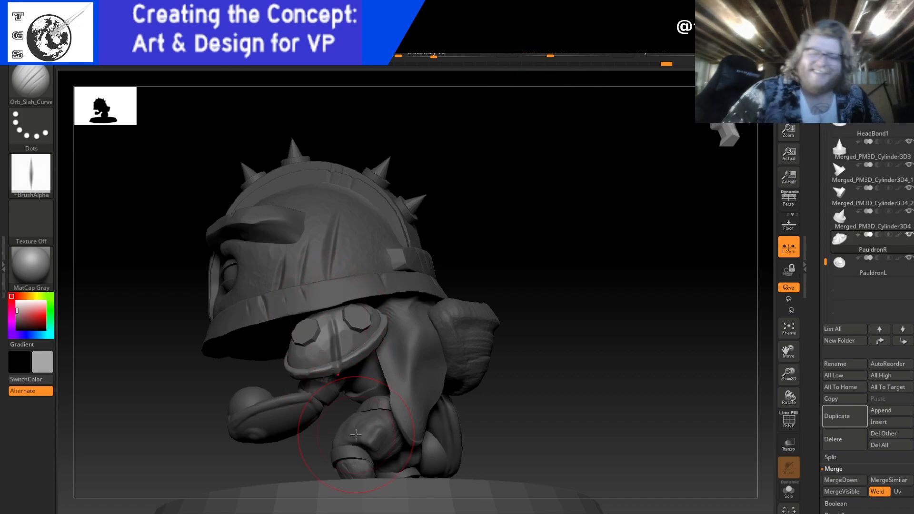
{"action": "left_click_drag", "start_coordinate": [549, 55], "coordinate": [542, 55]}
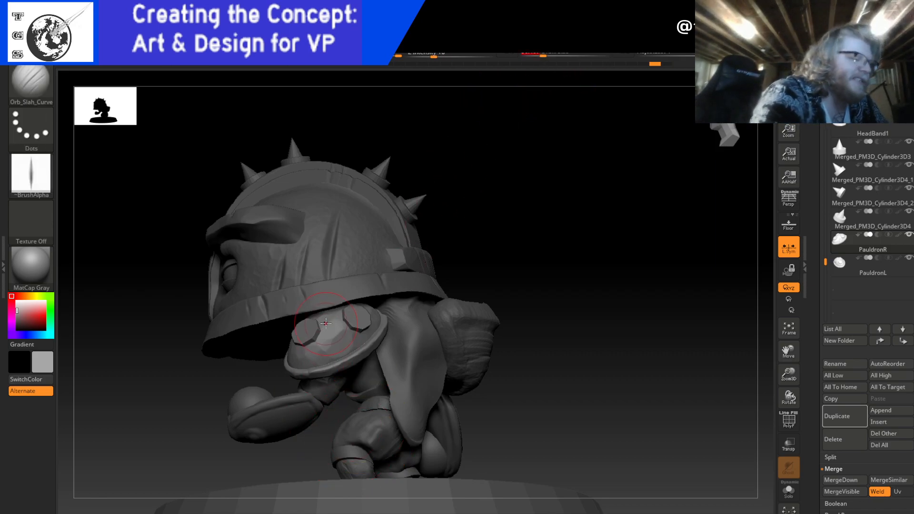
{"action": "left_click_drag", "start_coordinate": [331, 352], "coordinate": [332, 340]}
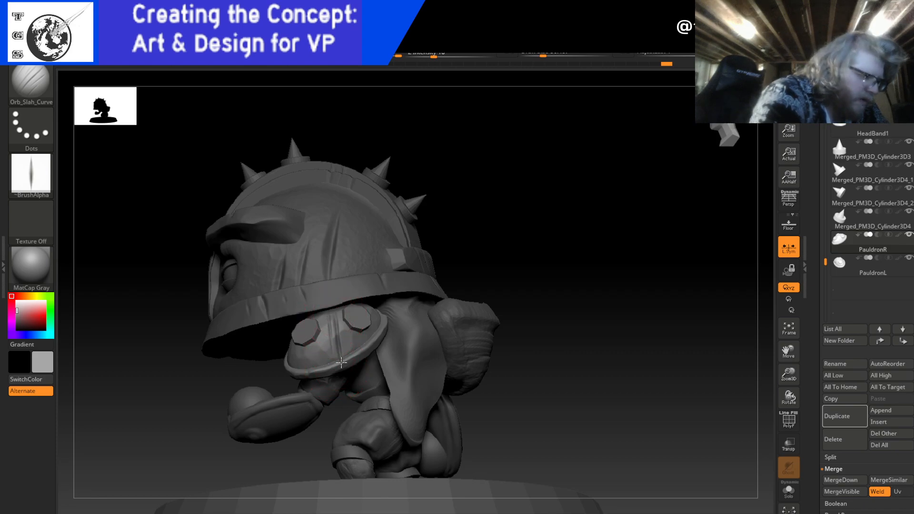
{"action": "mouse_move", "coordinate": [483, 262]}
{"action": "left_mouse_down"}
{"action": "mouse_move", "coordinate": [510, 246]}
{"action": "mouse_move", "coordinate": [448, 271]}
{"action": "left_mouse_up"}
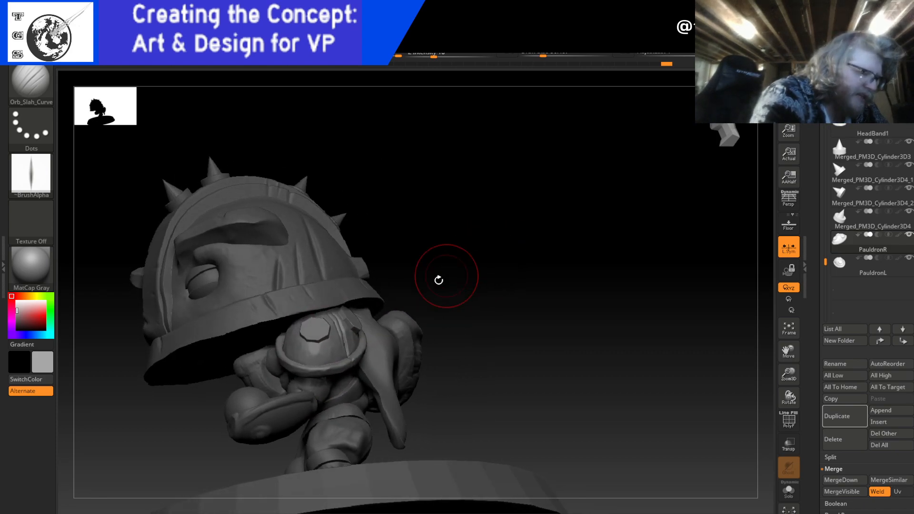
{"action": "left_click_drag", "start_coordinate": [503, 282], "coordinate": [476, 274]}
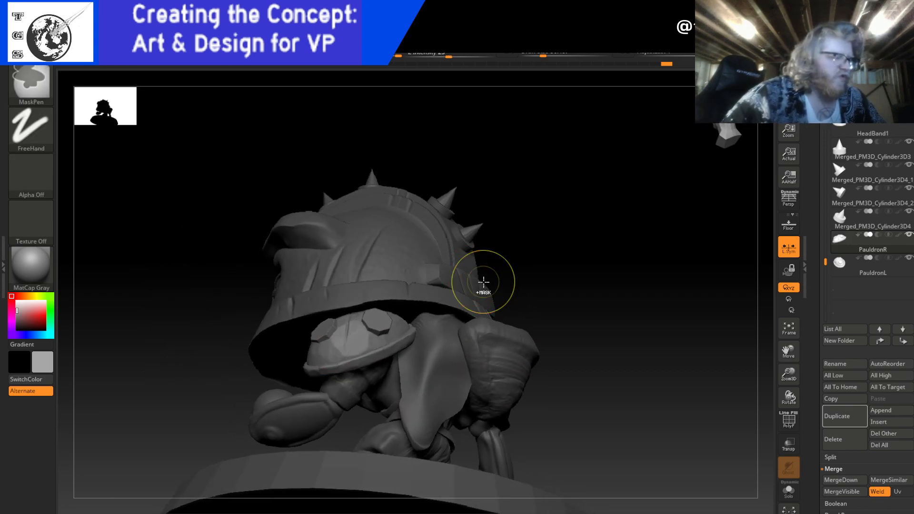
- Try stamping slash marks onto PauldronR around its studs with the Orb_Slash01 brush
{"action": "key", "text": "b"}
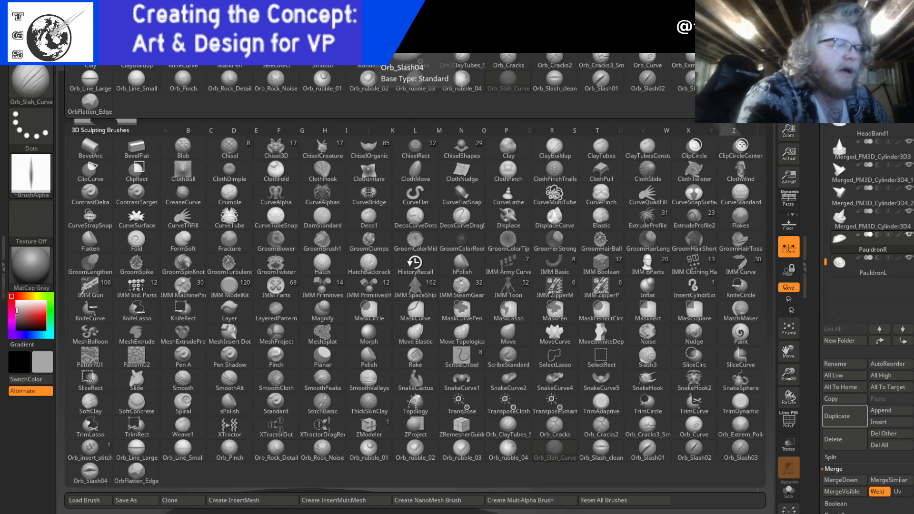
{"action": "left_click", "coordinate": [601, 80]}
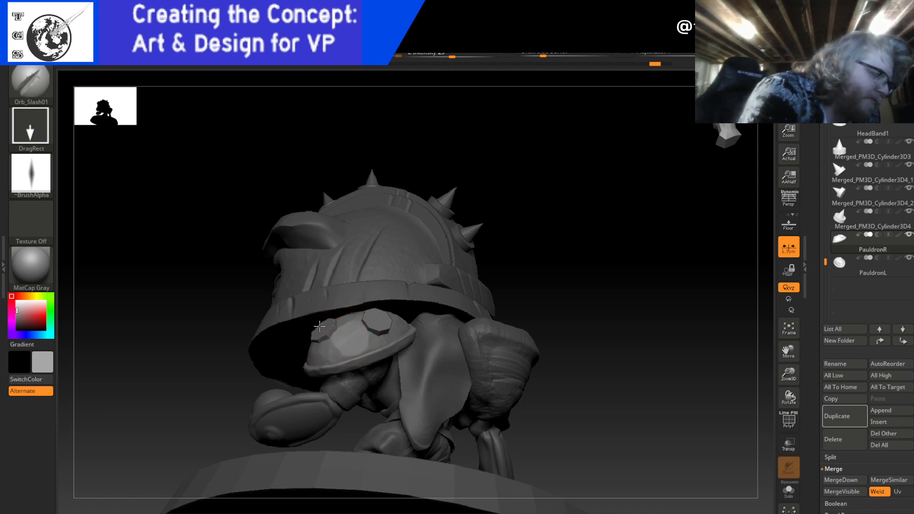
{"action": "mouse_move", "coordinate": [528, 243]}
{"action": "left_mouse_down"}
{"action": "mouse_move", "coordinate": [559, 249]}
{"action": "mouse_move", "coordinate": [562, 270]}
{"action": "mouse_move", "coordinate": [521, 274]}
{"action": "left_mouse_up"}
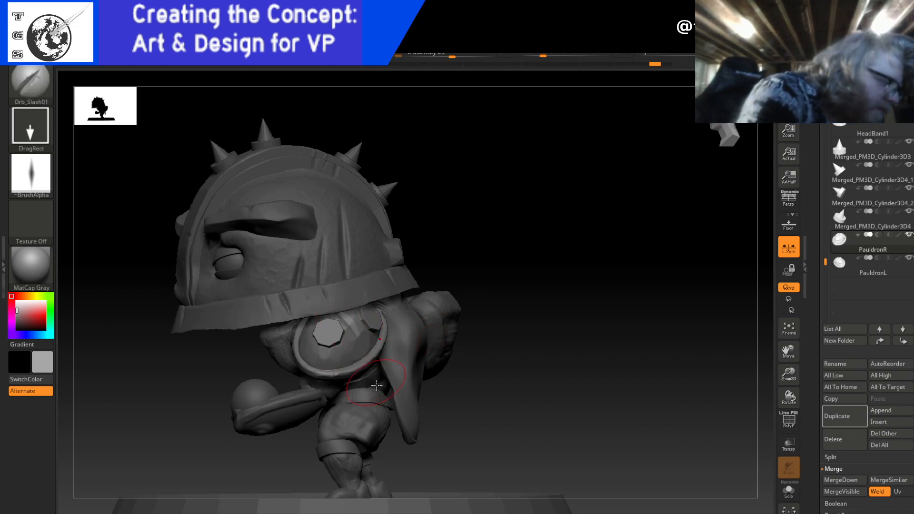
{"action": "left_click_drag", "start_coordinate": [473, 253], "coordinate": [546, 238]}
{"action": "mouse_move", "coordinate": [476, 266]}
{"action": "left_mouse_down"}
{"action": "mouse_move", "coordinate": [483, 257]}
{"action": "mouse_move", "coordinate": [508, 271]}
{"action": "mouse_move", "coordinate": [463, 233]}
{"action": "mouse_move", "coordinate": [473, 204]}
{"action": "mouse_move", "coordinate": [544, 200]}
{"action": "mouse_move", "coordinate": [559, 216]}
{"action": "mouse_move", "coordinate": [547, 224]}
{"action": "mouse_move", "coordinate": [558, 247]}
{"action": "mouse_move", "coordinate": [544, 261]}
{"action": "left_mouse_up"}
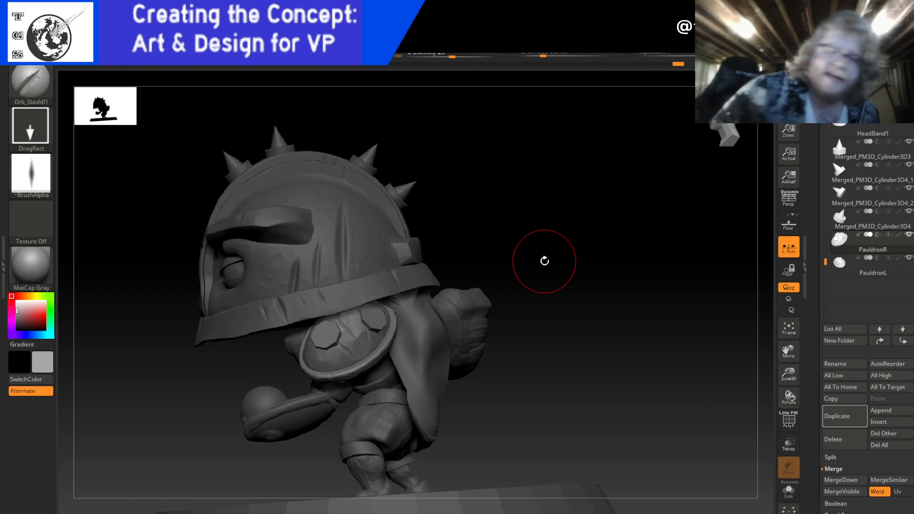
{"action": "key", "text": "ctrl"}
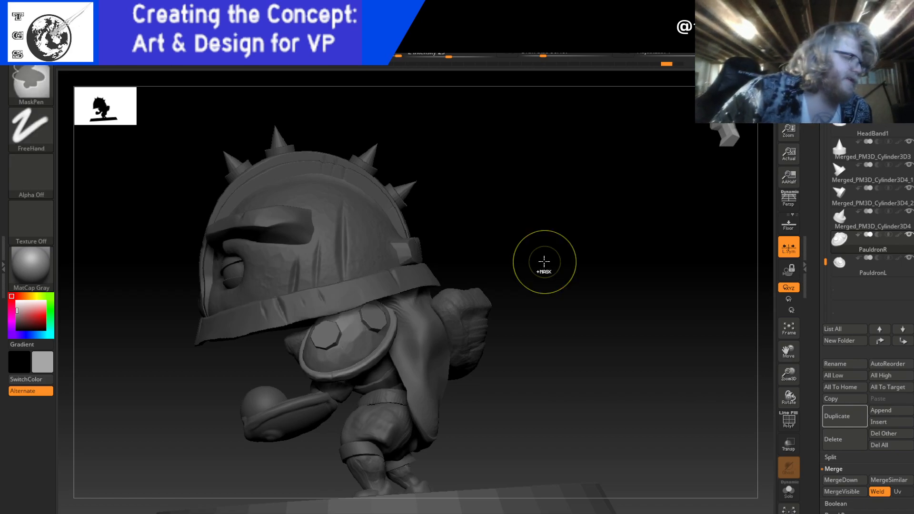
- Stamp several slash marks onto PauldronR's surface and rim with the Orb_Slash02 brush, undoing one misplaced mark
{"action": "left_click", "coordinate": [54, 82]}
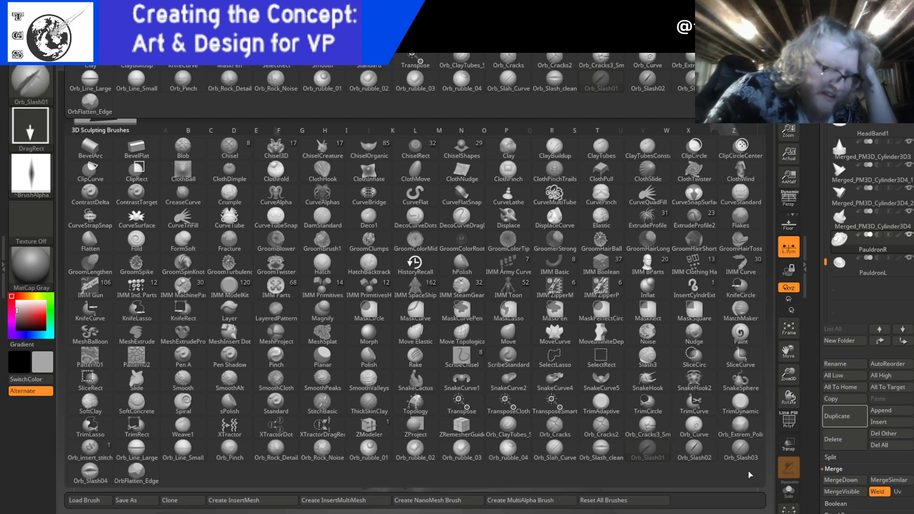
{"action": "left_click", "coordinate": [696, 449]}
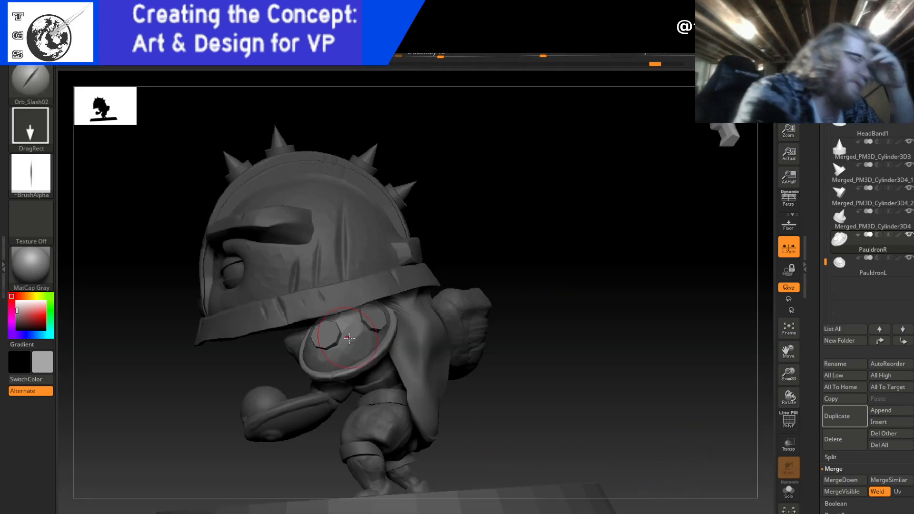
{"action": "left_click_drag", "start_coordinate": [348, 324], "coordinate": [366, 356]}
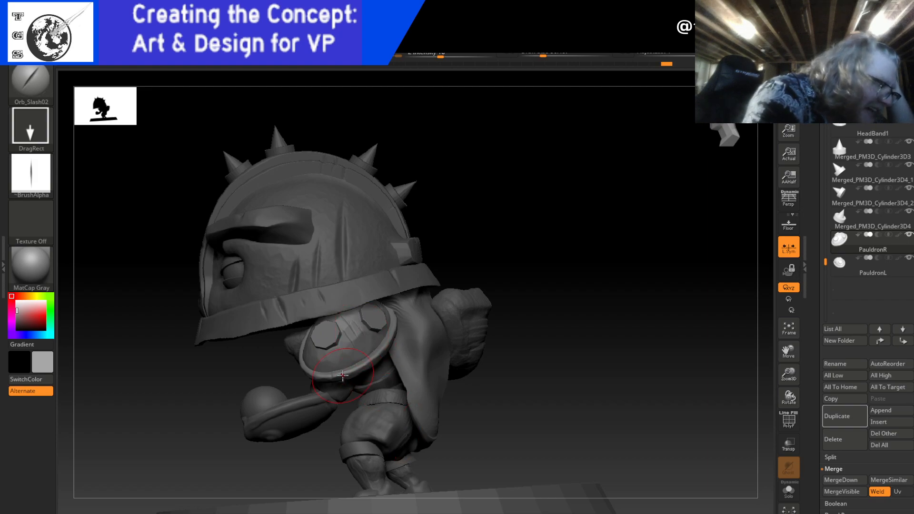
{"action": "left_click_drag", "start_coordinate": [537, 247], "coordinate": [520, 229]}
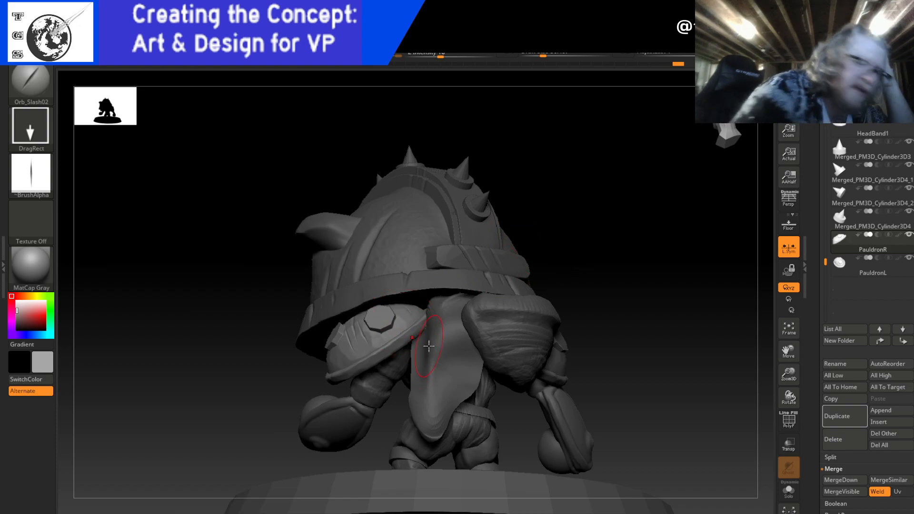
{"action": "key", "text": "ctrl+z"}
{"action": "left_click_drag", "start_coordinate": [398, 340], "coordinate": [403, 354]}
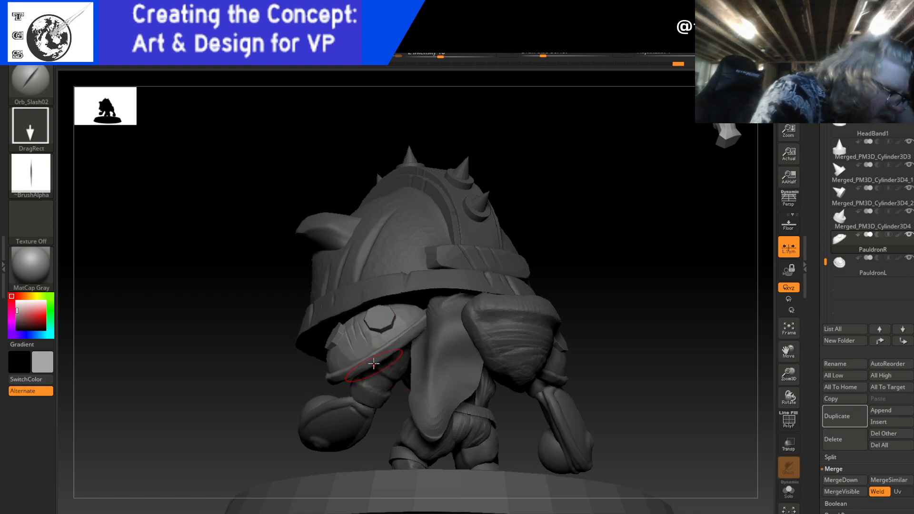
- Try stamping slash marks onto PauldronL's octagonal stud with the Orb_Slash01 brush, then undo them
{"action": "left_click_drag", "start_coordinate": [585, 266], "coordinate": [642, 255]}
{"action": "left_click_drag", "start_coordinate": [476, 279], "coordinate": [471, 388]}
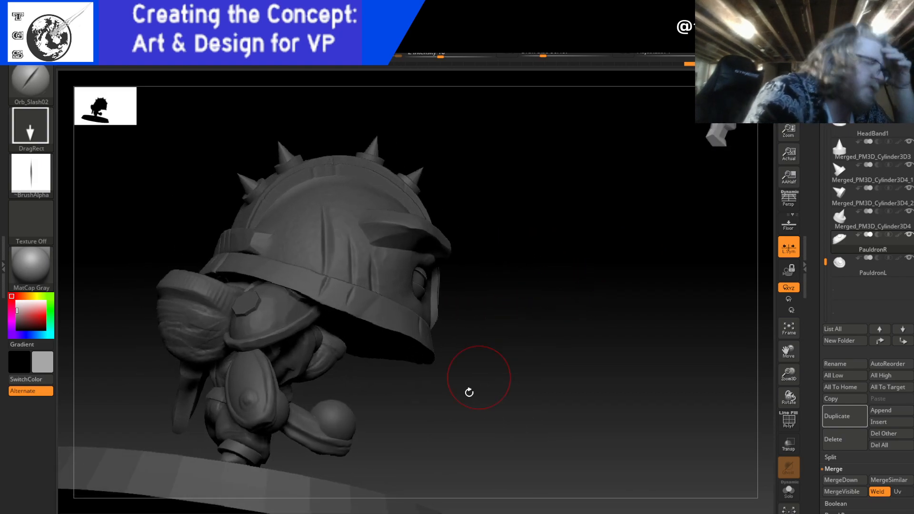
{"action": "left_click", "coordinate": [878, 274]}
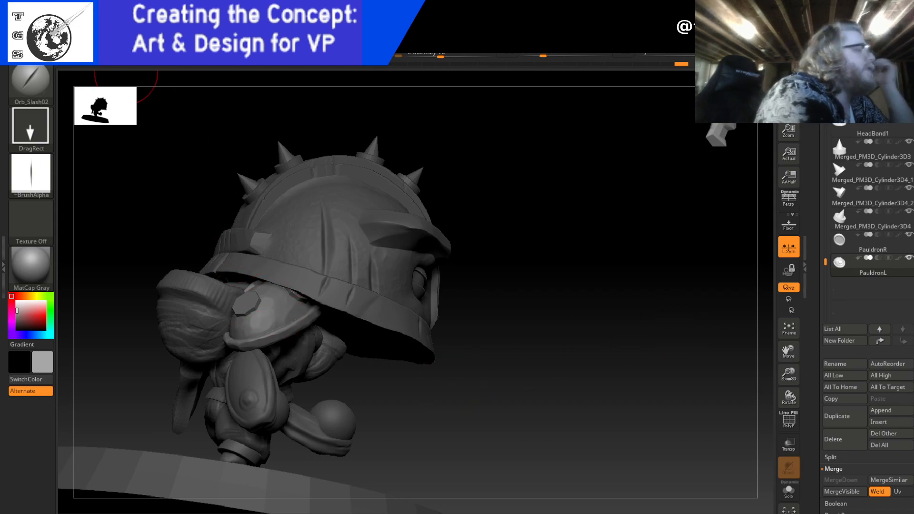
{"action": "left_click", "coordinate": [35, 79]}
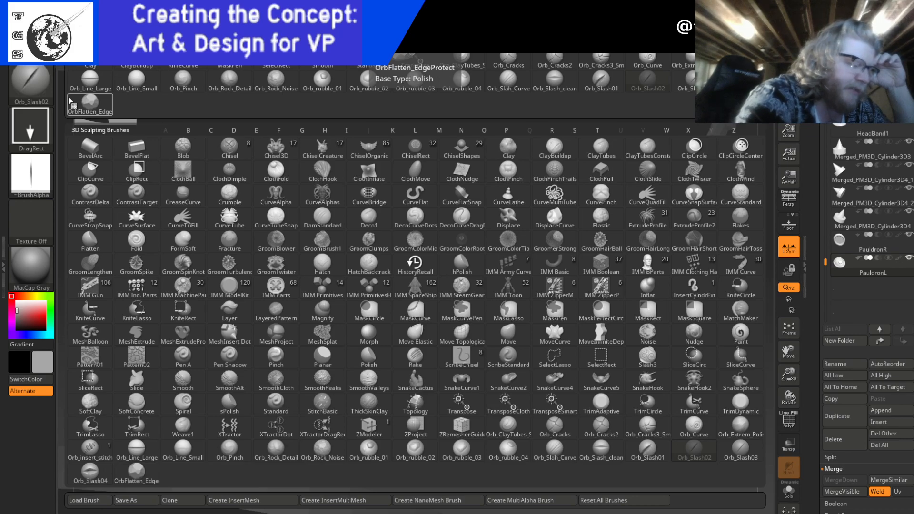
{"action": "left_click", "coordinate": [648, 451]}
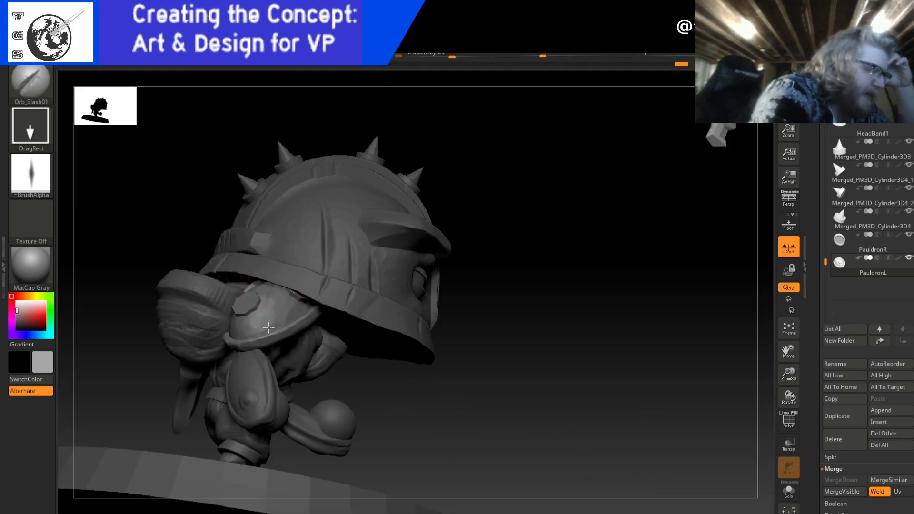
{"action": "mouse_move", "coordinate": [418, 369]}
{"action": "left_mouse_down"}
{"action": "mouse_move", "coordinate": [445, 394]}
{"action": "mouse_move", "coordinate": [429, 394]}
{"action": "left_mouse_up"}
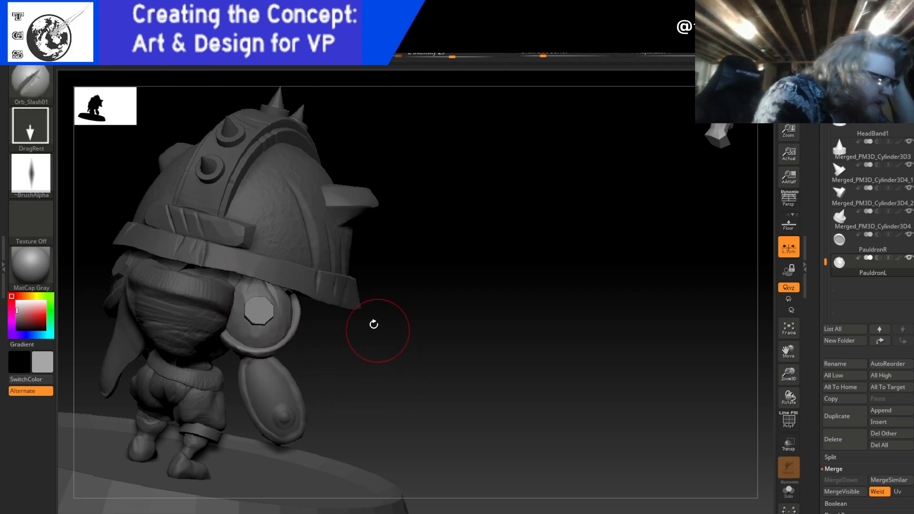
{"action": "mouse_move", "coordinate": [371, 329]}
{"action": "left_mouse_down"}
{"action": "mouse_move", "coordinate": [413, 379]}
{"action": "mouse_move", "coordinate": [330, 353]}
{"action": "left_mouse_up"}
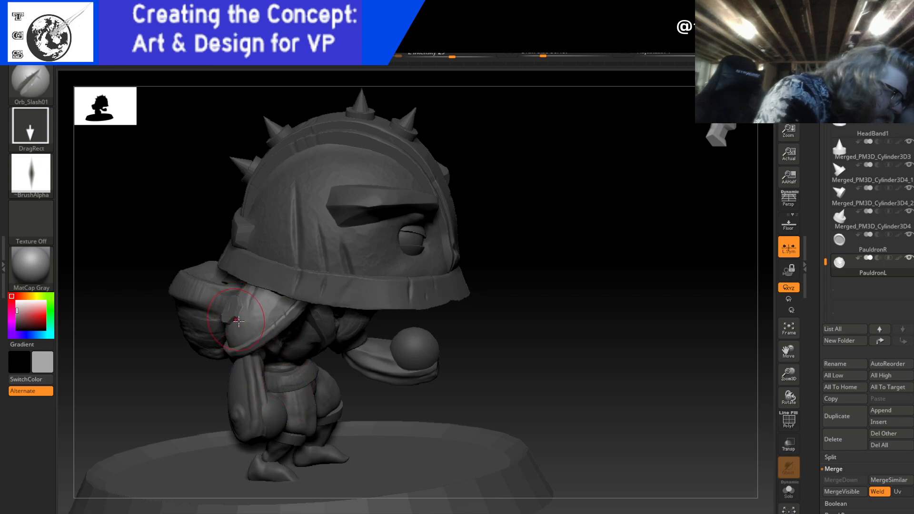
{"action": "left_click_drag", "start_coordinate": [465, 310], "coordinate": [530, 298]}
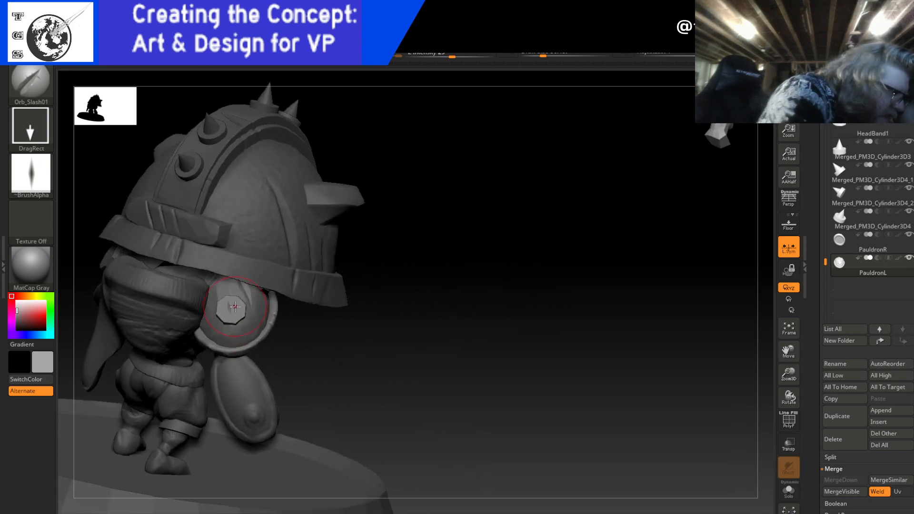
{"action": "left_click_drag", "start_coordinate": [224, 310], "coordinate": [232, 341]}
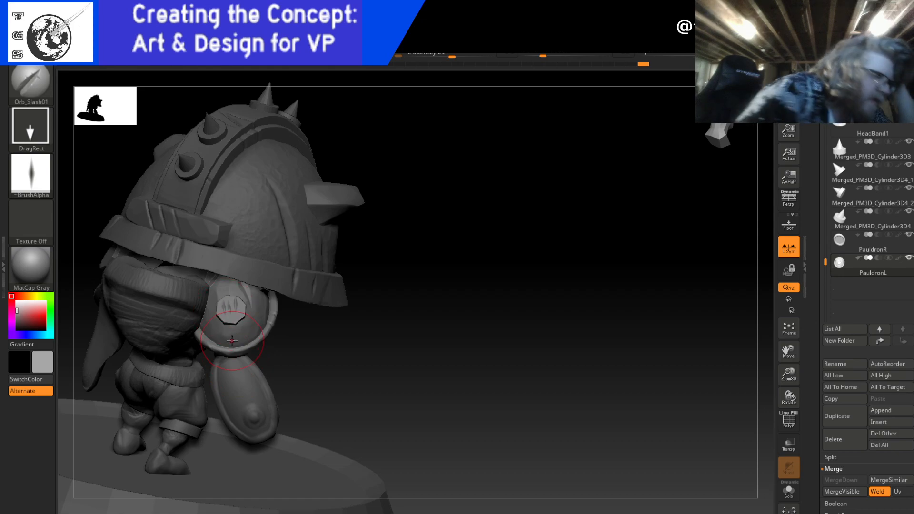
{"action": "key", "text": "ctrl+z"}
{"action": "key", "text": "ctrl+z"}
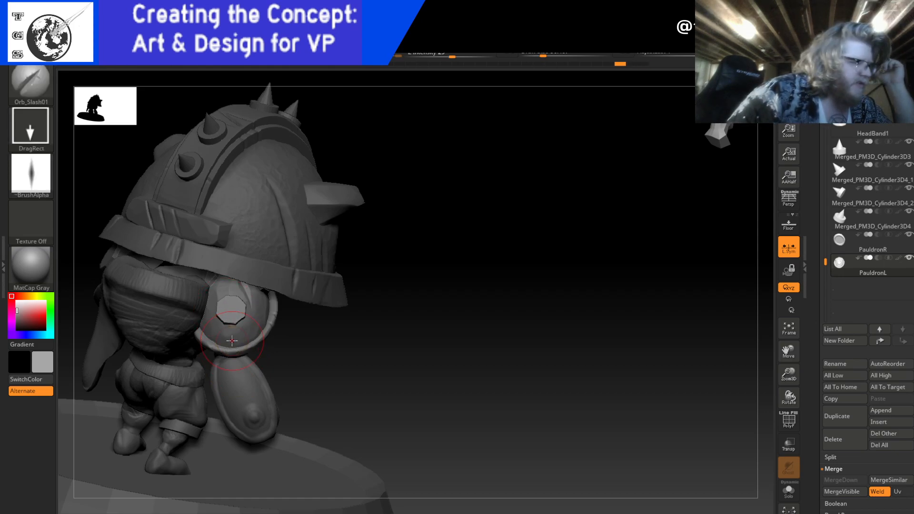
{"action": "key", "text": "ctrl+z"}
- Examine the character's pauldrons, helmet and arms from the sides, back, front and below
{"action": "mouse_move", "coordinate": [495, 398]}
{"action": "left_mouse_down"}
{"action": "mouse_move", "coordinate": [457, 386]}
{"action": "mouse_move", "coordinate": [427, 347]}
{"action": "mouse_move", "coordinate": [464, 355]}
{"action": "left_mouse_up"}
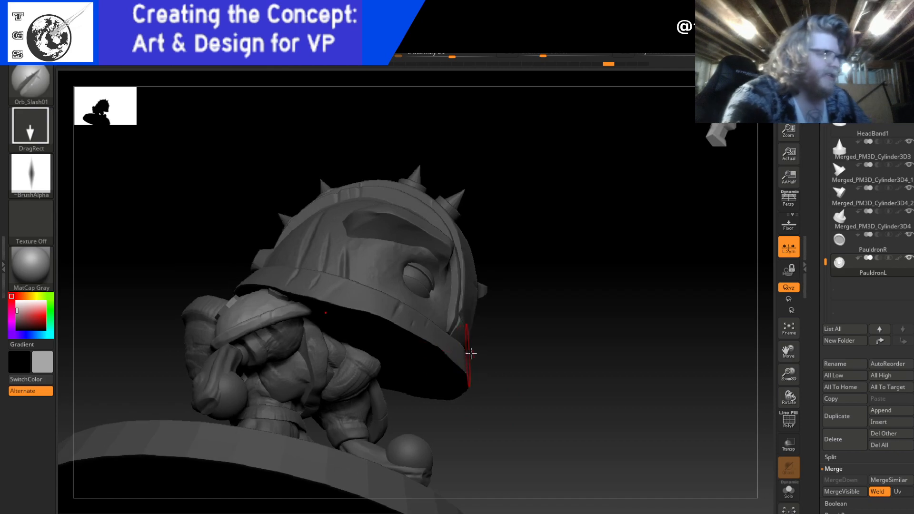
{"action": "left_click", "coordinate": [719, 135]}
{"action": "left_click_drag", "start_coordinate": [707, 126], "coordinate": [733, 135]}
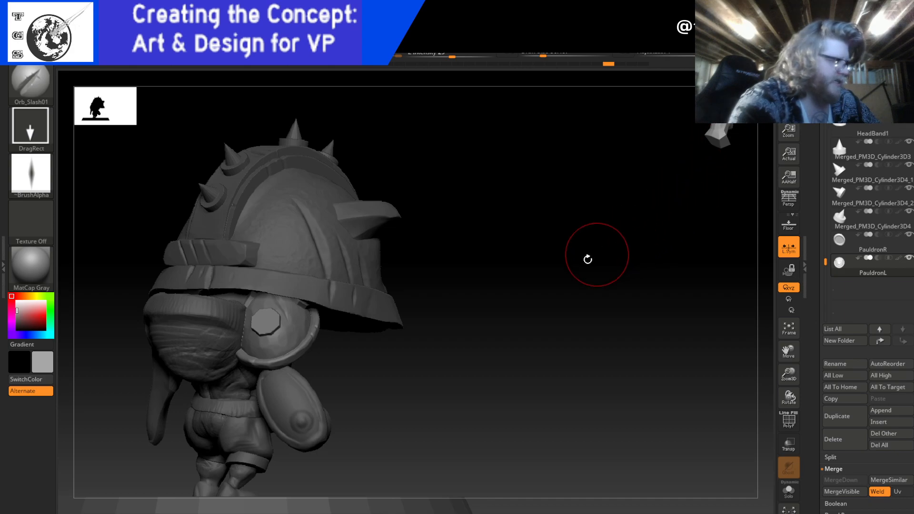
{"action": "mouse_move", "coordinate": [530, 300]}
{"action": "left_mouse_down"}
{"action": "mouse_move", "coordinate": [470, 310]}
{"action": "mouse_move", "coordinate": [569, 278]}
{"action": "mouse_move", "coordinate": [565, 241]}
{"action": "mouse_move", "coordinate": [569, 275]}
{"action": "mouse_move", "coordinate": [571, 257]}
{"action": "mouse_move", "coordinate": [588, 253]}
{"action": "mouse_move", "coordinate": [583, 279]}
{"action": "left_mouse_up"}
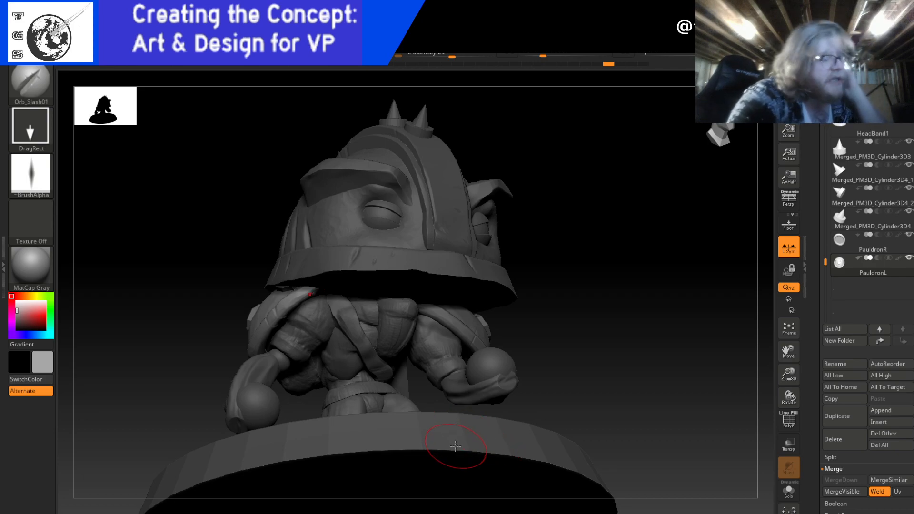
{"action": "left_click_drag", "start_coordinate": [587, 327], "coordinate": [555, 351]}
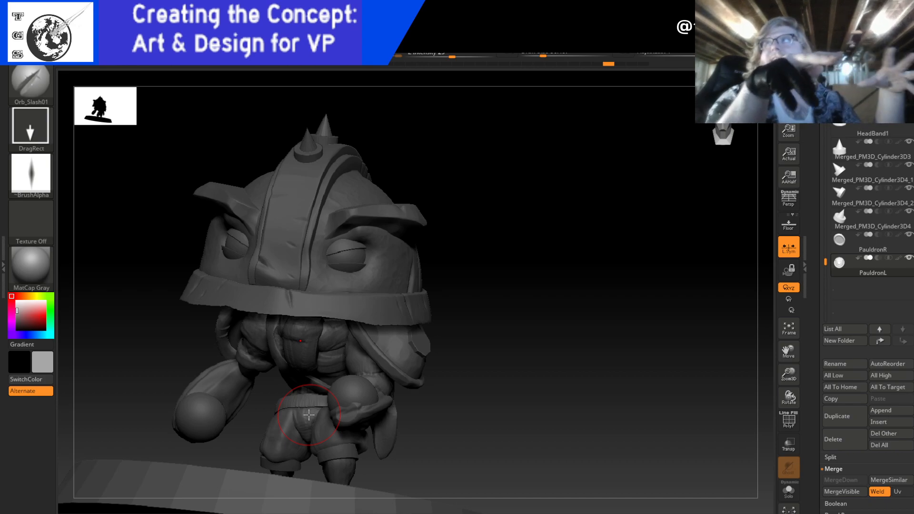
{"action": "left_click_drag", "start_coordinate": [485, 410], "coordinate": [540, 399]}
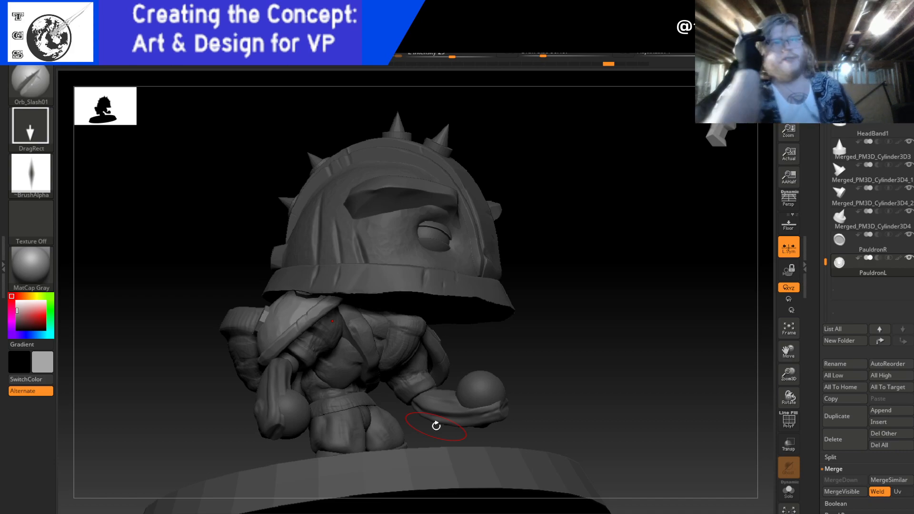
{"action": "left_click_drag", "start_coordinate": [436, 425], "coordinate": [548, 300]}
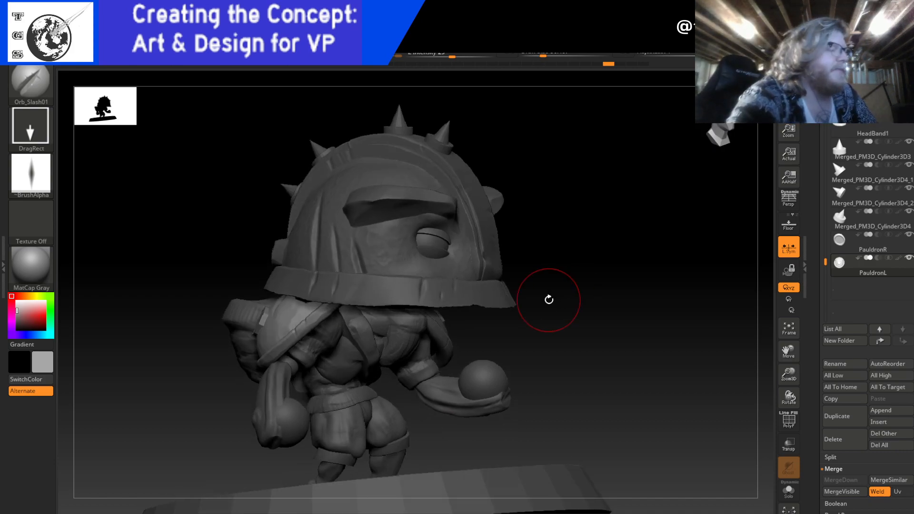
{"action": "left_click_drag", "start_coordinate": [581, 332], "coordinate": [607, 317]}
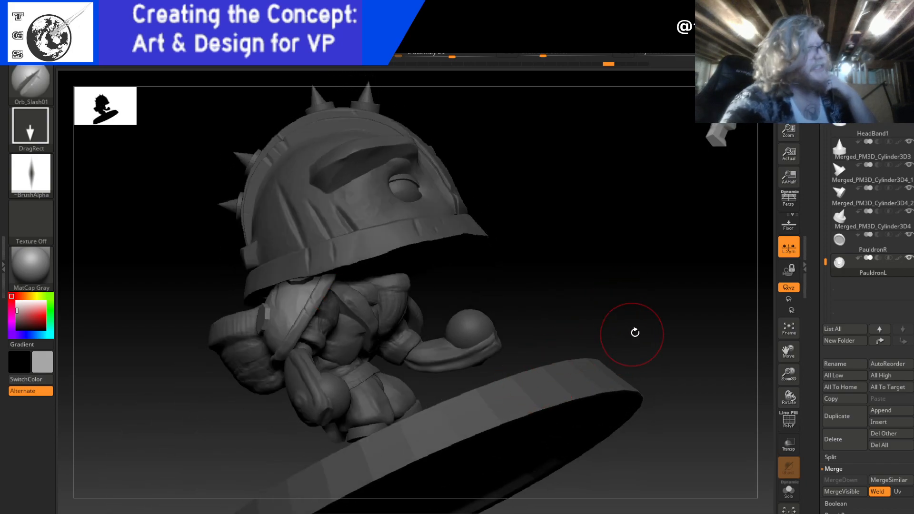
{"action": "left_click_drag", "start_coordinate": [658, 320], "coordinate": [630, 347]}
{"action": "left_click_drag", "start_coordinate": [710, 286], "coordinate": [665, 330]}
{"action": "left_click_drag", "start_coordinate": [716, 141], "coordinate": [750, 139]}
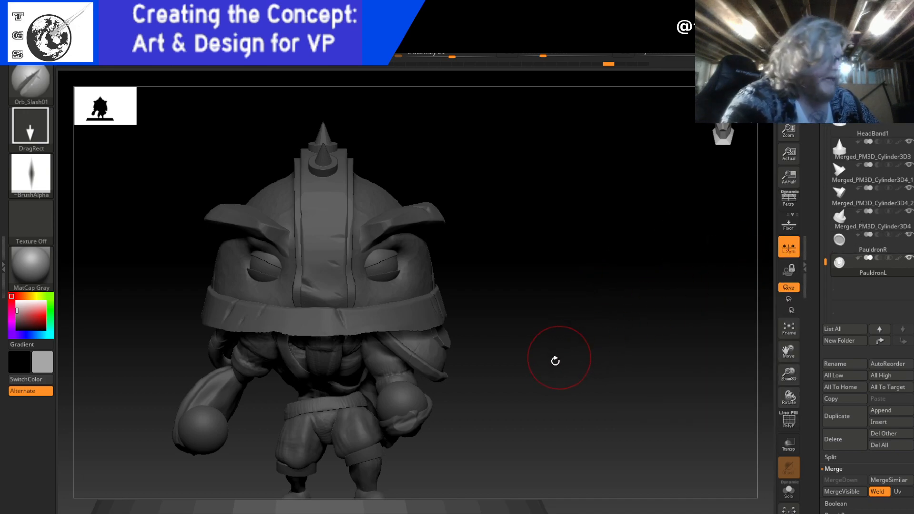
- Duplicate the BicepL subtool
{"action": "mouse_move", "coordinate": [860, 189]}
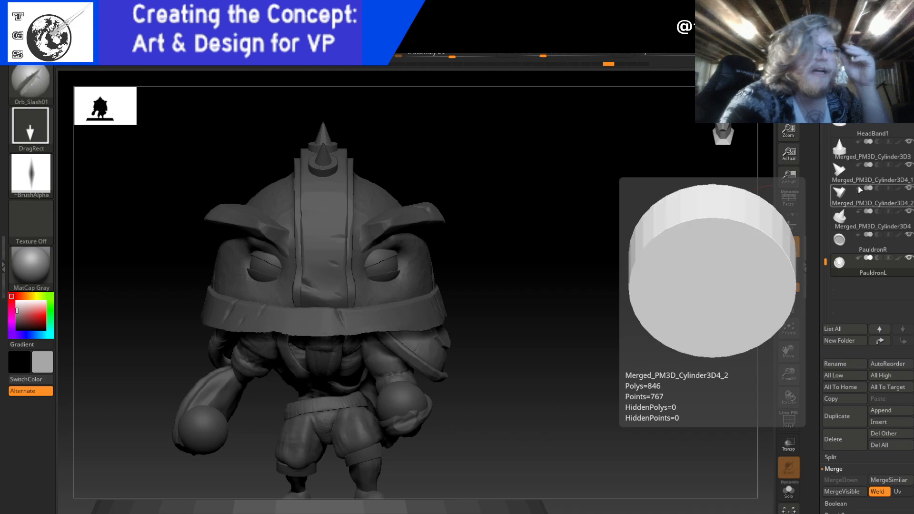
{"action": "left_click_drag", "start_coordinate": [821, 215], "coordinate": [824, 173]}
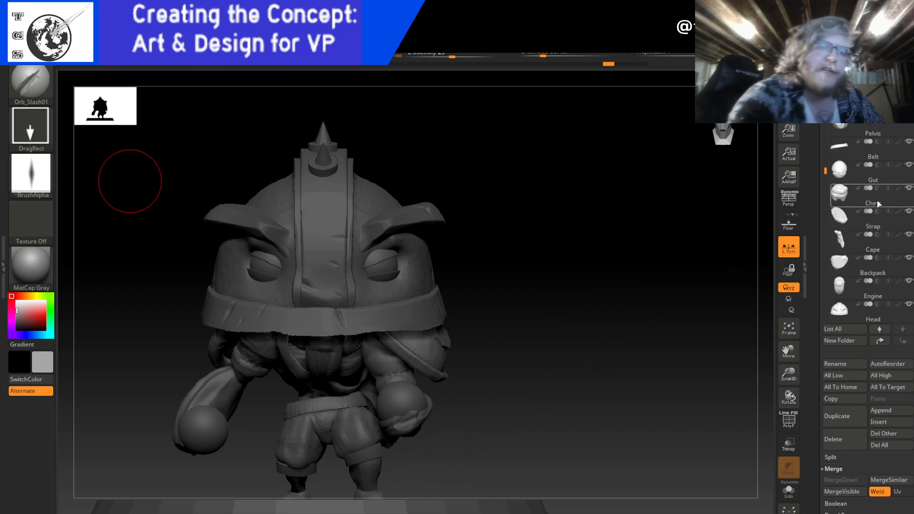
{"action": "left_click_drag", "start_coordinate": [825, 229], "coordinate": [849, 119]}
{"action": "mouse_move", "coordinate": [881, 154]}
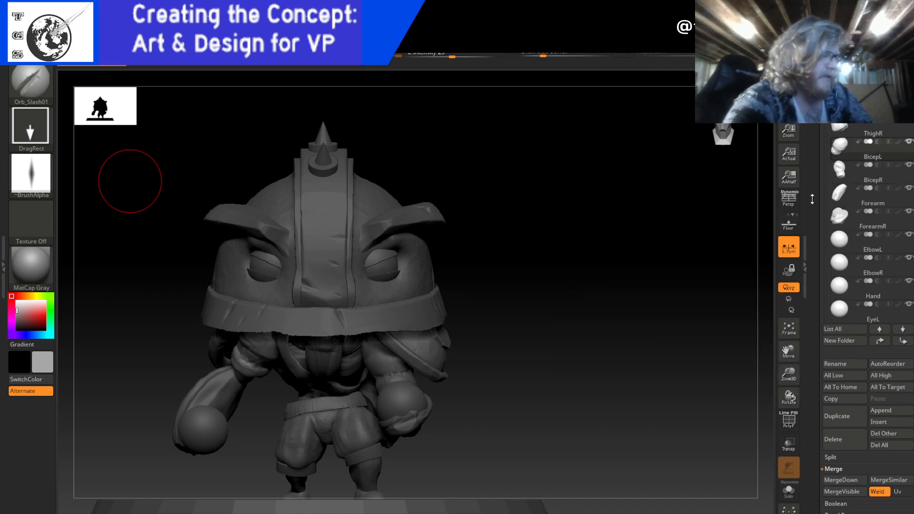
{"action": "left_click", "coordinate": [853, 427]}
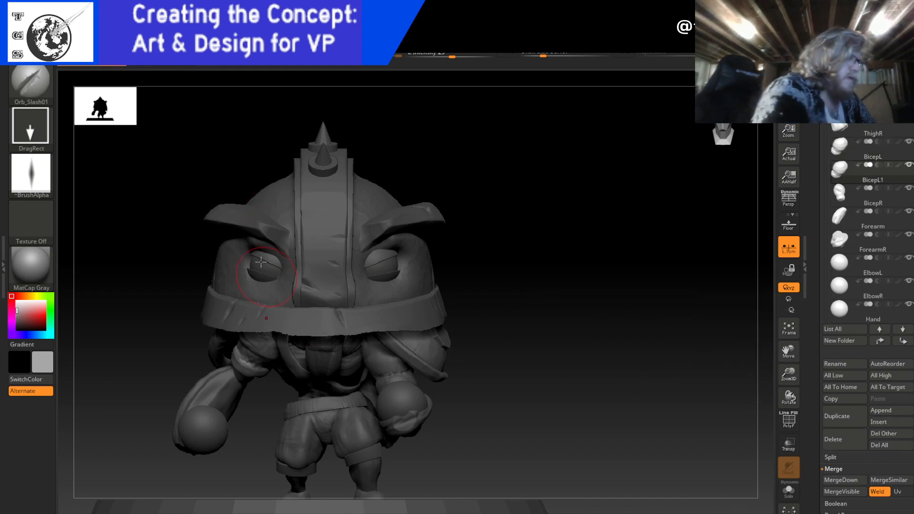
- Move the duplicated bicep out into the empty space beside the character's helmet and turn it upright
{"action": "key", "text": "w"}
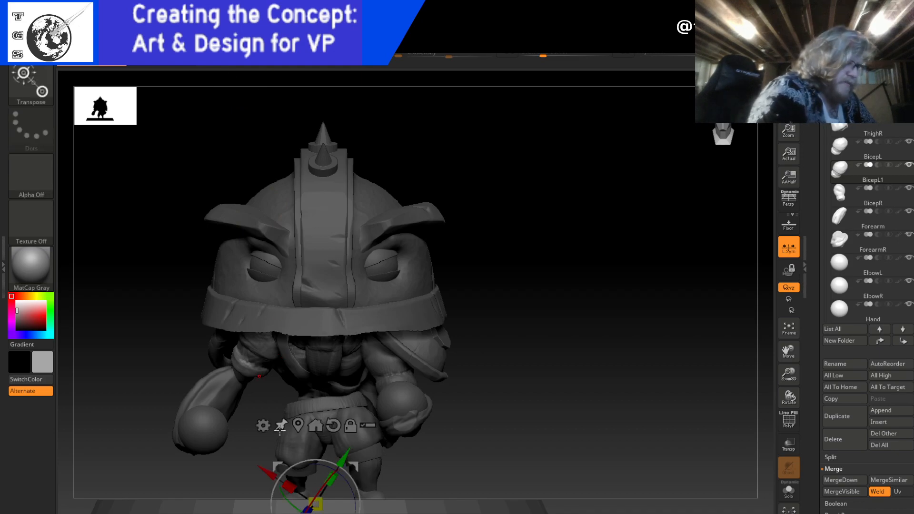
{"action": "left_click", "coordinate": [265, 340]}
{"action": "left_click_drag", "start_coordinate": [294, 298], "coordinate": [576, 156]}
{"action": "left_click_drag", "start_coordinate": [403, 115], "coordinate": [684, 259]}
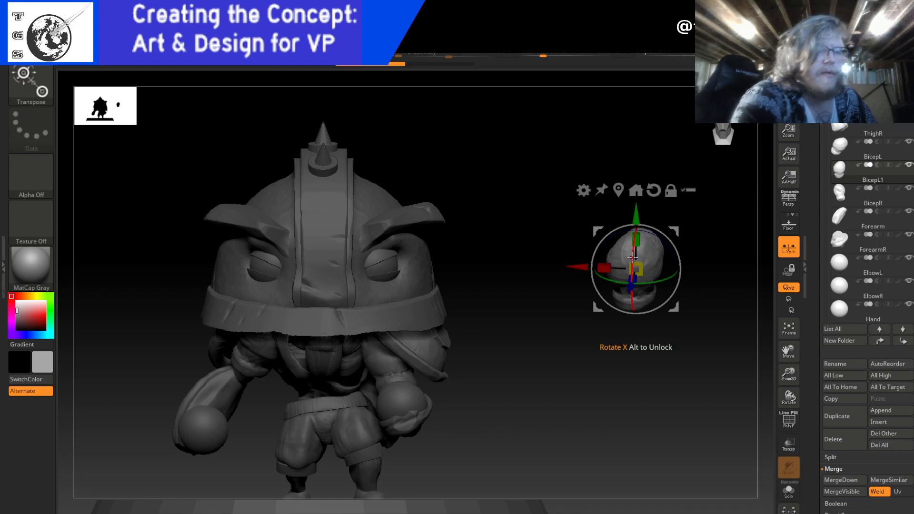
{"action": "left_click_drag", "start_coordinate": [633, 258], "coordinate": [632, 246]}
{"action": "mouse_move", "coordinate": [710, 266]}
{"action": "left_mouse_down"}
{"action": "mouse_move", "coordinate": [677, 238]}
{"action": "mouse_move", "coordinate": [709, 258]}
{"action": "left_mouse_up"}
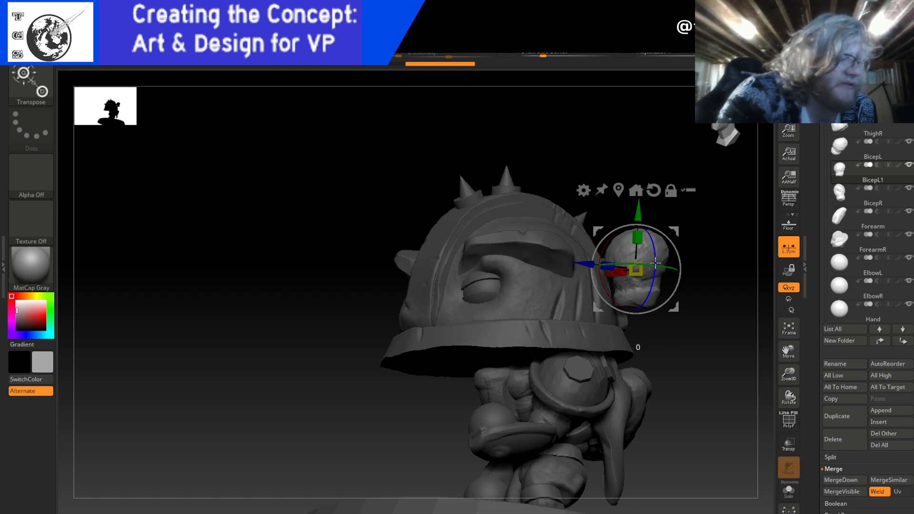
{"action": "left_click_drag", "start_coordinate": [697, 298], "coordinate": [656, 324]}
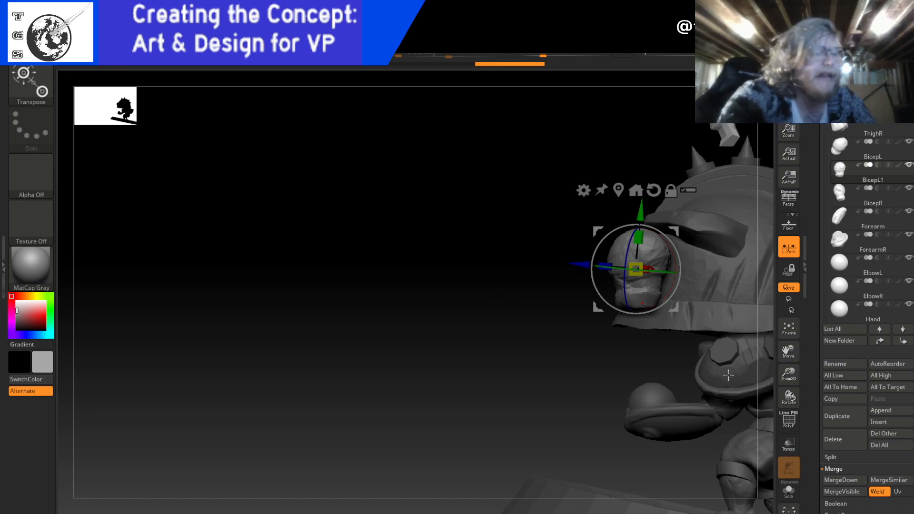
- Slice off the lower cuff end of the duplicated bicep with a straight KnifeCurve cut, keeping the rounded upper part
{"action": "key", "text": "q"}
{"action": "left_click_drag", "start_coordinate": [584, 389], "coordinate": [658, 387]}
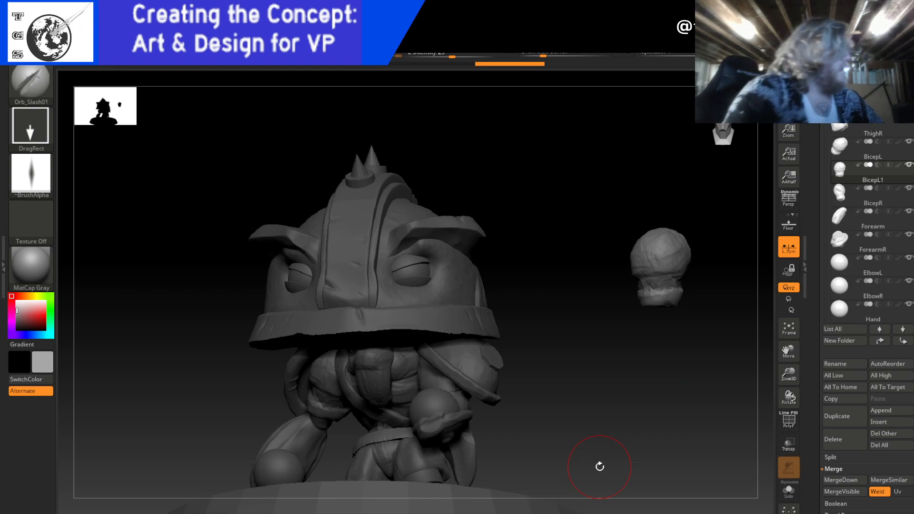
{"action": "left_click", "coordinate": [718, 135]}
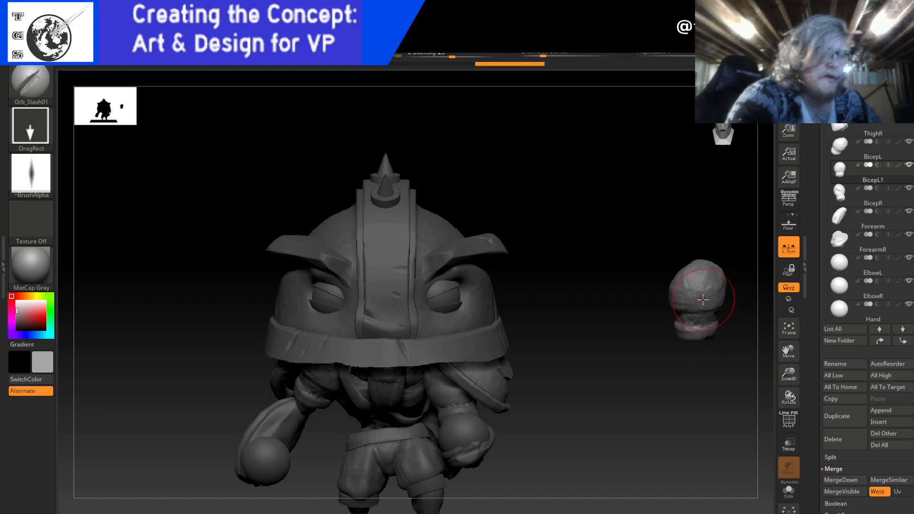
{"action": "mouse_move", "coordinate": [699, 358]}
{"action": "left_mouse_down"}
{"action": "mouse_move", "coordinate": [690, 349]}
{"action": "mouse_move", "coordinate": [715, 363]}
{"action": "left_mouse_up"}
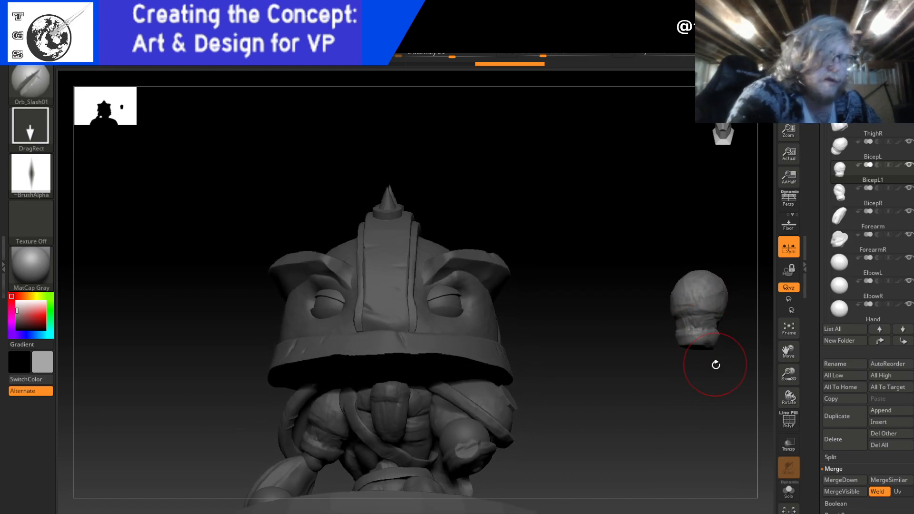
{"action": "key", "text": "ctrl+shift"}
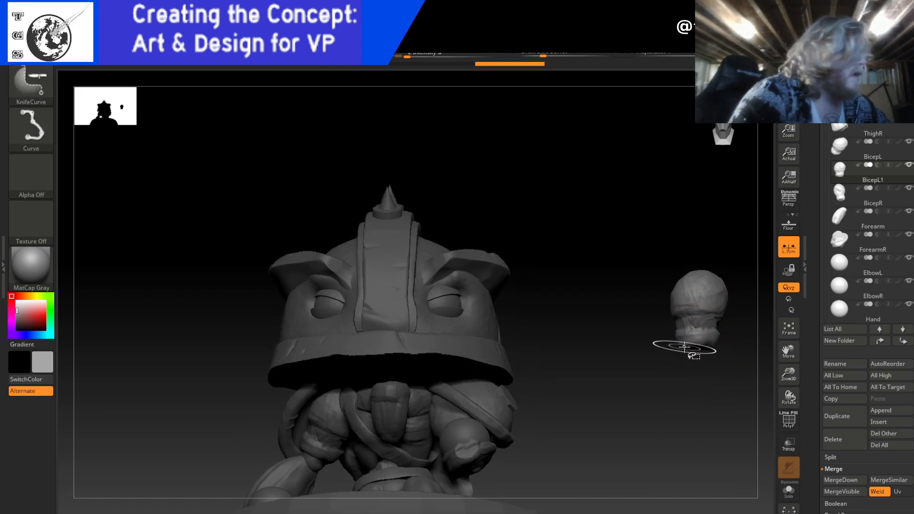
{"action": "left_click_drag", "start_coordinate": [661, 329], "coordinate": [733, 327], "text": "ctrl+shift"}
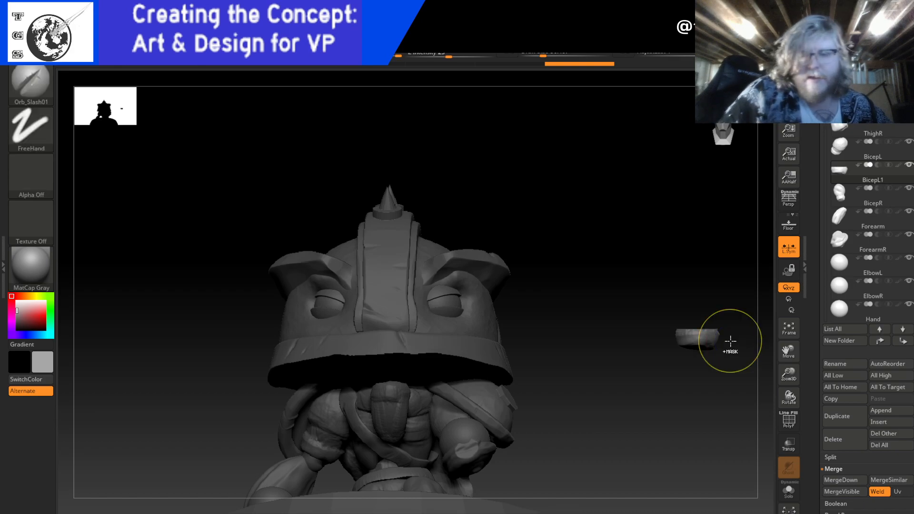
{"action": "key", "text": "ctrl+z"}
{"action": "left_click_drag", "start_coordinate": [733, 329], "coordinate": [639, 329], "text": "ctrl+shift"}
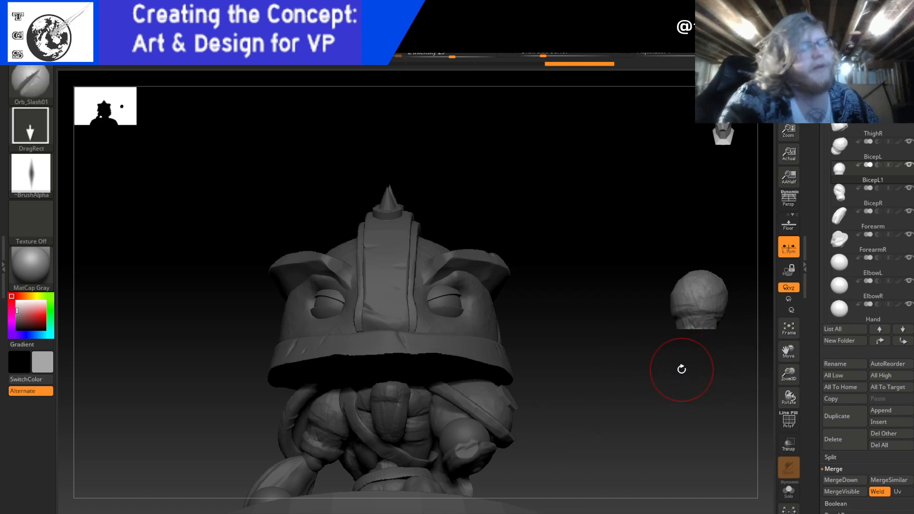
{"action": "left_click_drag", "start_coordinate": [720, 374], "coordinate": [614, 427], "text": "alt"}
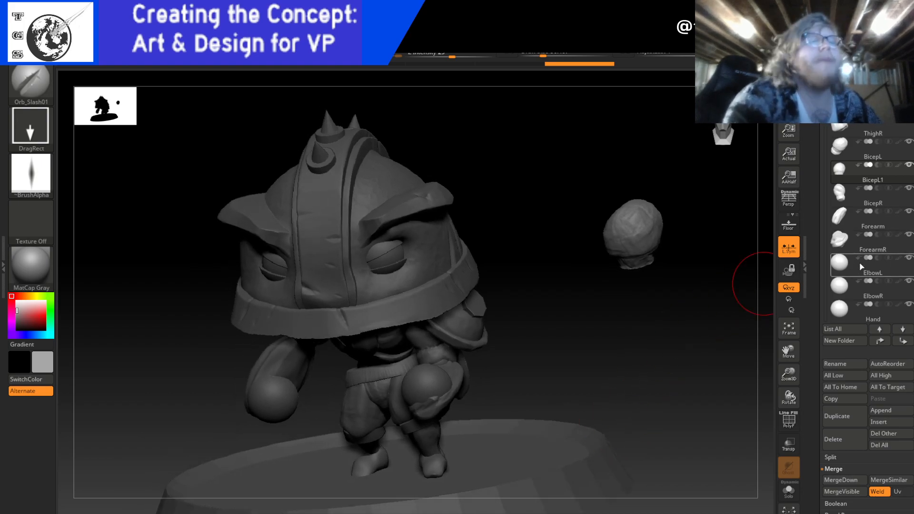
- Duplicate the CalfBeltL subtool
{"action": "left_click_drag", "start_coordinate": [819, 280], "coordinate": [835, 118]}
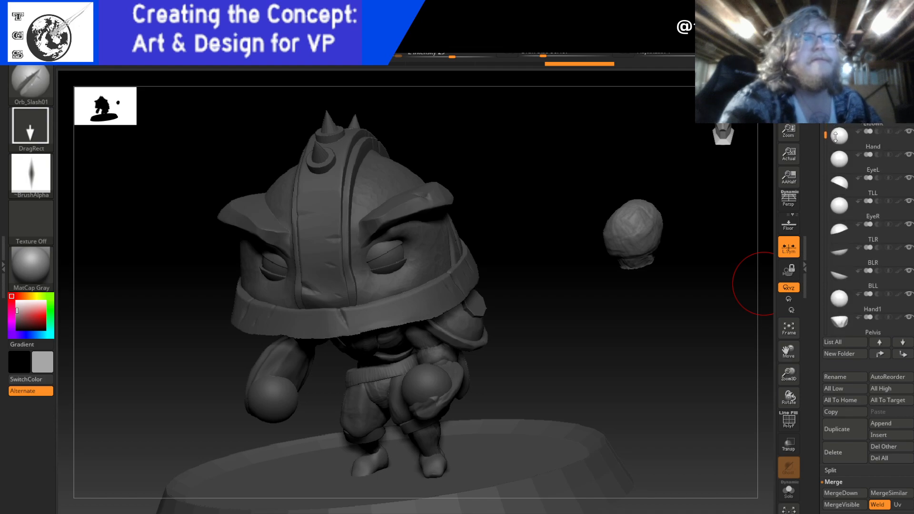
{"action": "left_click_drag", "start_coordinate": [843, 214], "coordinate": [847, 239]}
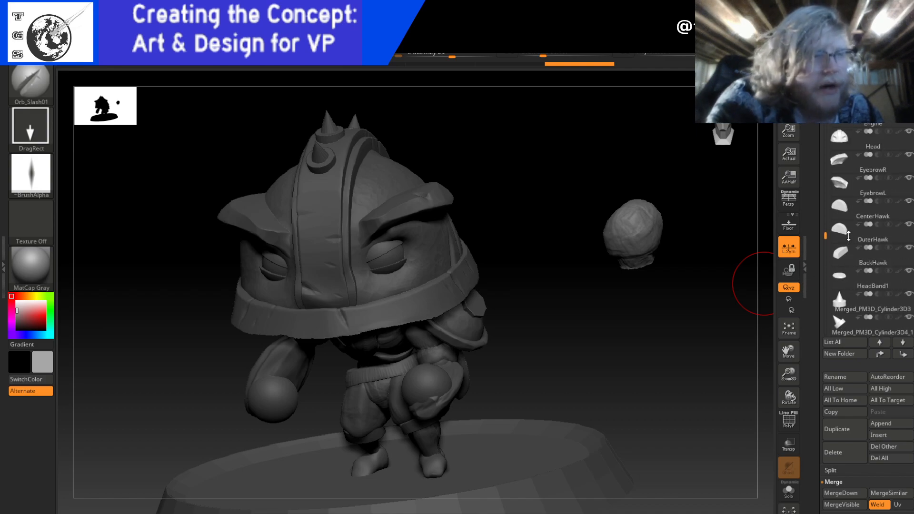
{"action": "left_click_drag", "start_coordinate": [826, 238], "coordinate": [823, 167]}
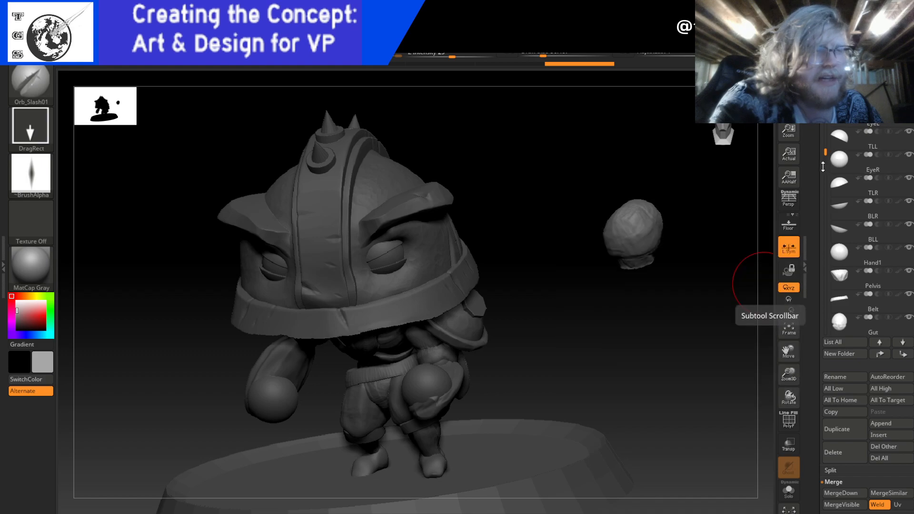
{"action": "left_click_drag", "start_coordinate": [826, 153], "coordinate": [827, 83]}
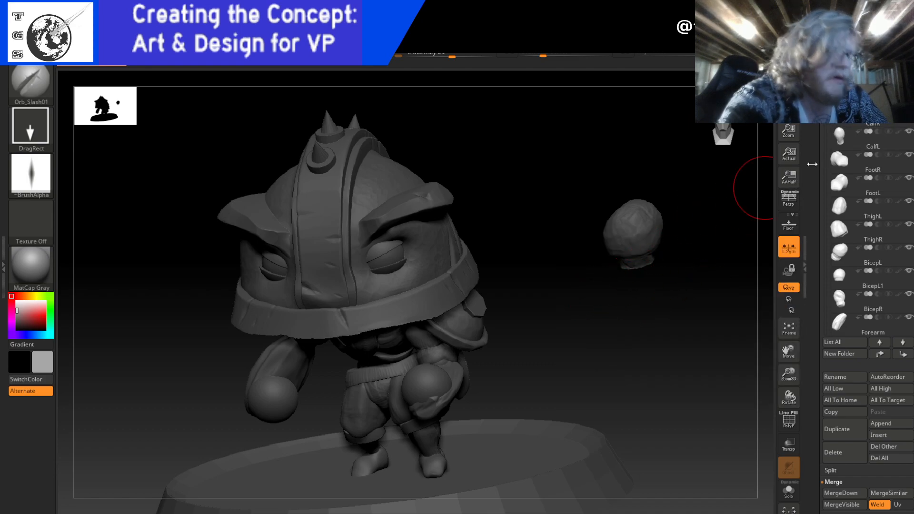
{"action": "mouse_move", "coordinate": [903, 128]}
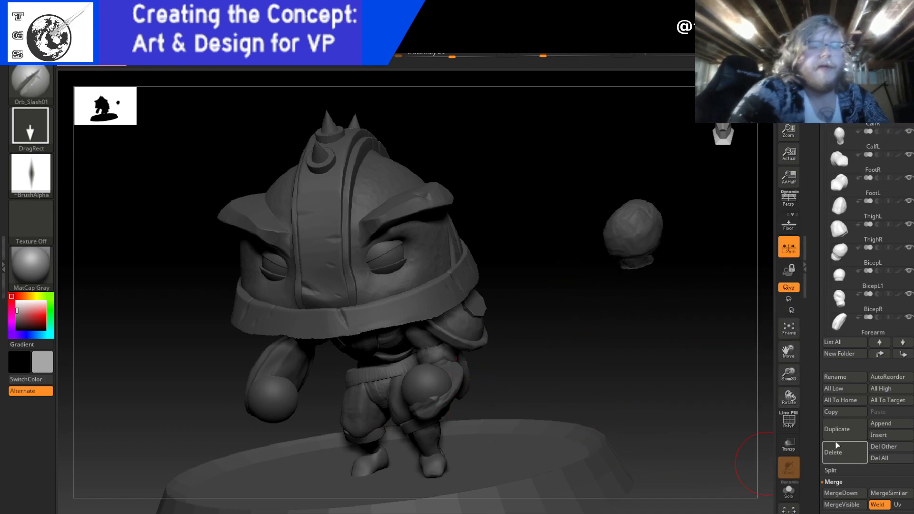
{"action": "left_click", "coordinate": [847, 430]}
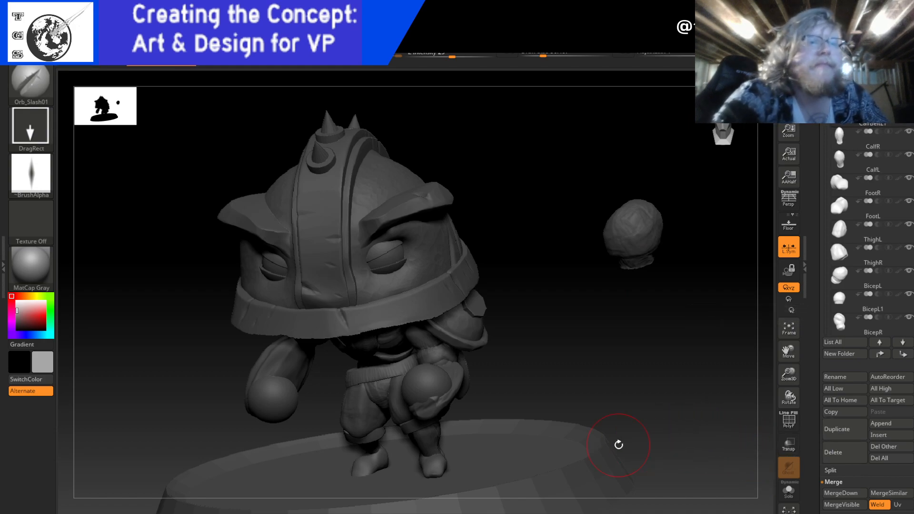
- Move the duplicated calf belt to the end of the subtool list, after PauldronL
{"action": "mouse_move", "coordinate": [888, 124]}
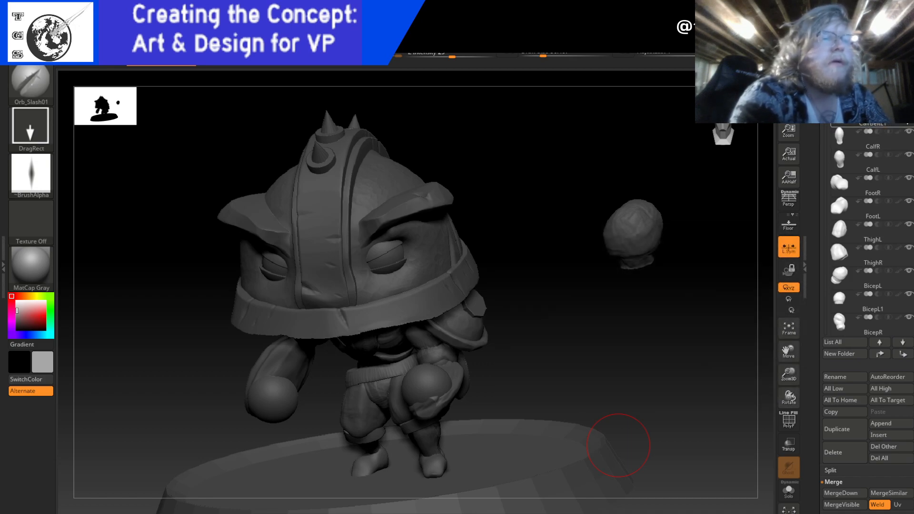
{"action": "mouse_move", "coordinate": [906, 118]}
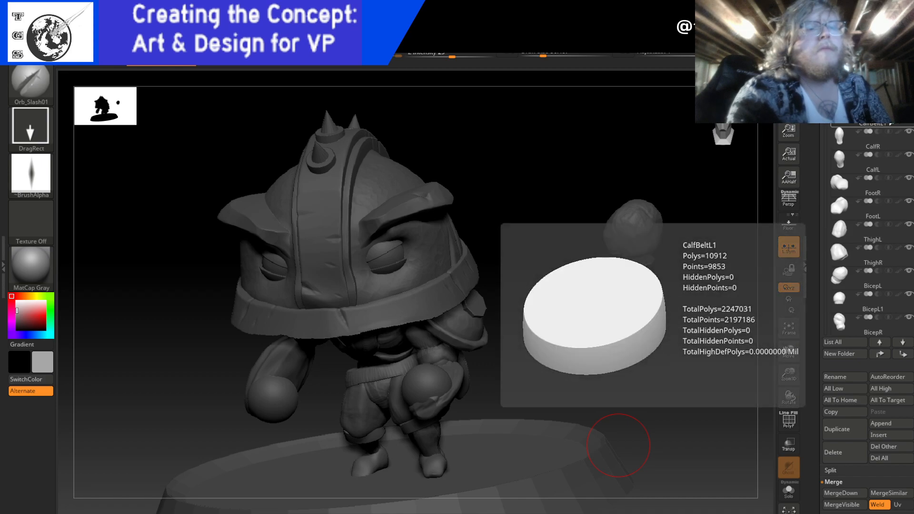
{"action": "mouse_move", "coordinate": [878, 139]}
{"action": "left_mouse_down"}
{"action": "mouse_move", "coordinate": [866, 207]}
{"action": "mouse_move", "coordinate": [869, 362]}
{"action": "mouse_move", "coordinate": [882, 125]}
{"action": "left_mouse_up"}
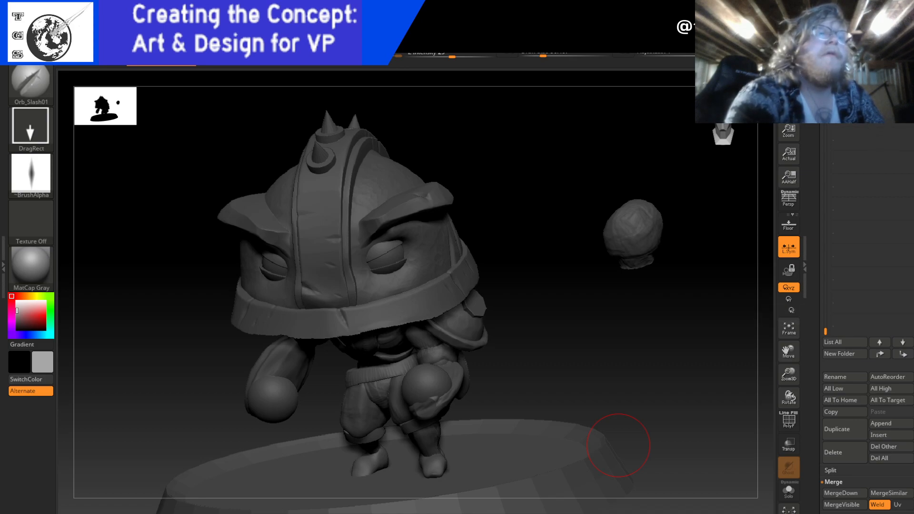
{"action": "left_click_drag", "start_coordinate": [825, 331], "coordinate": [819, 100]}
{"action": "left_click_drag", "start_coordinate": [827, 179], "coordinate": [818, 371]}
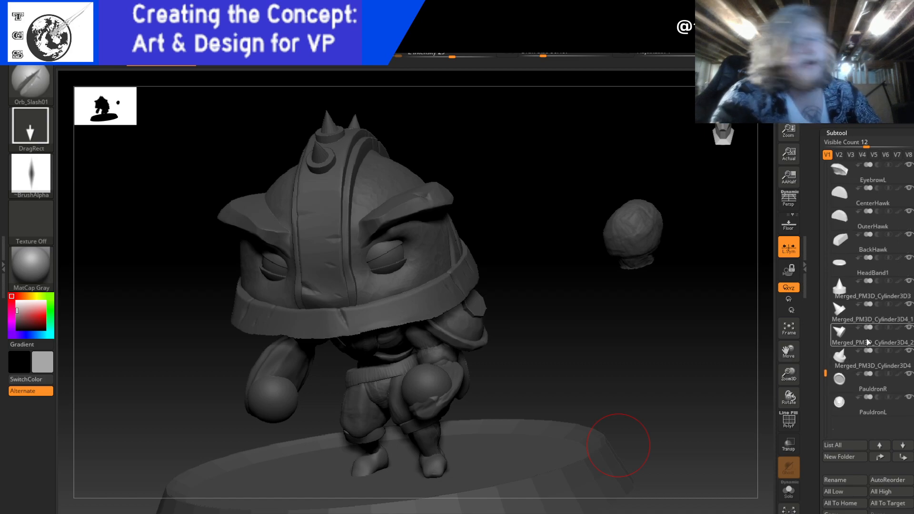
{"action": "mouse_move", "coordinate": [833, 415]}
{"action": "left_click_drag", "start_coordinate": [826, 372], "coordinate": [850, 163]}
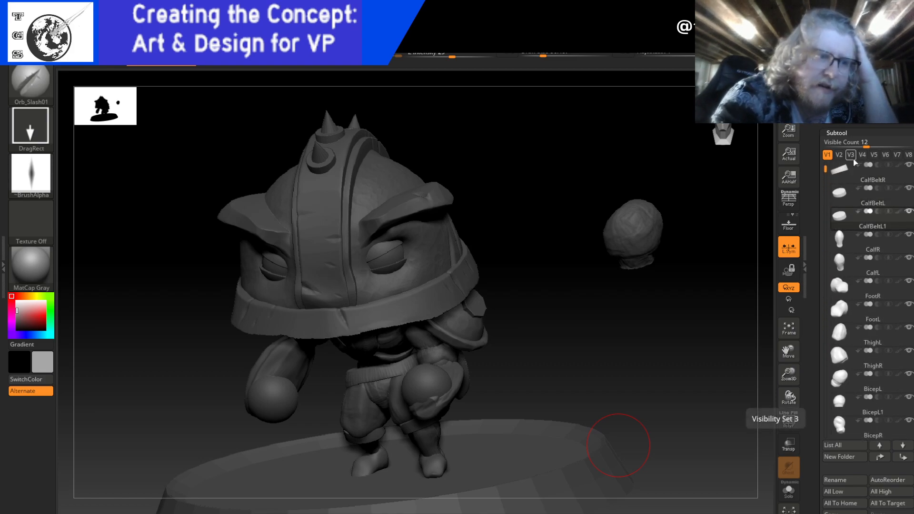
{"action": "scroll", "coordinate": [891, 440], "scroll_direction": "down", "scroll_amount": 10}
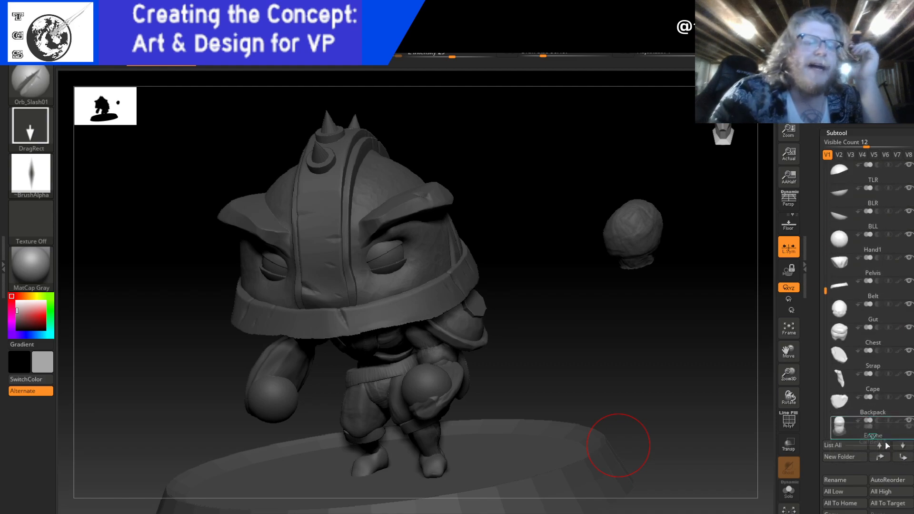
{"action": "scroll", "coordinate": [888, 444], "scroll_direction": "down", "scroll_amount": 2}
{"action": "scroll", "coordinate": [867, 450], "scroll_direction": "down", "scroll_amount": 15}
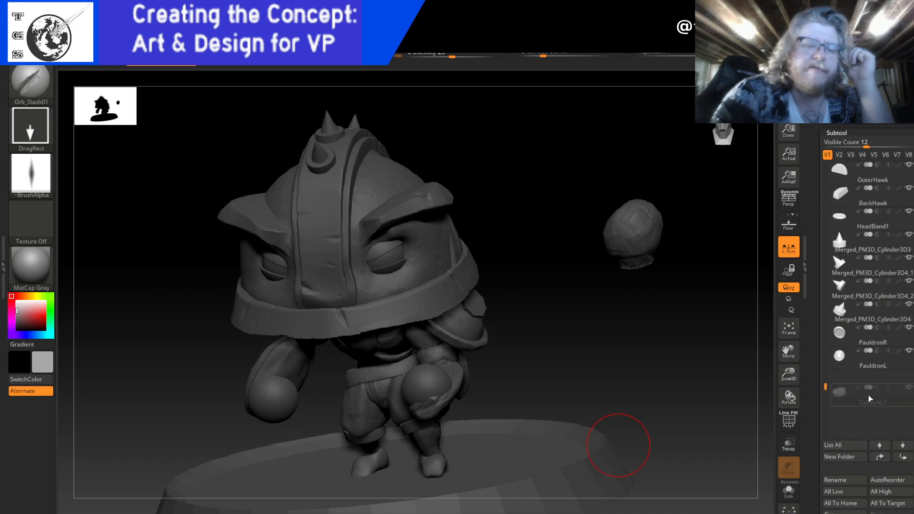
{"action": "scroll", "coordinate": [871, 384], "scroll_direction": "down", "scroll_amount": 1}
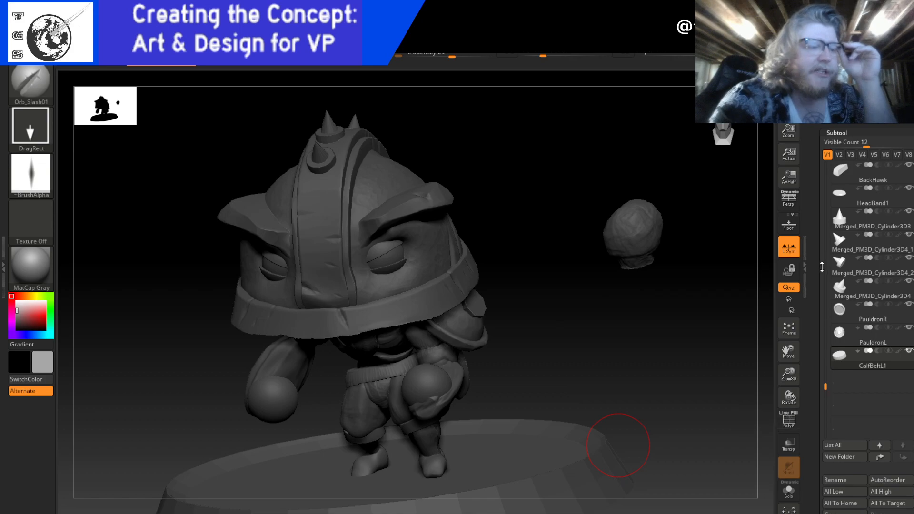
- Move the trimmed bicep copy down the subtool list so it sits directly before the duplicated calf belt
{"action": "left_click_drag", "start_coordinate": [826, 261], "coordinate": [832, 175]}
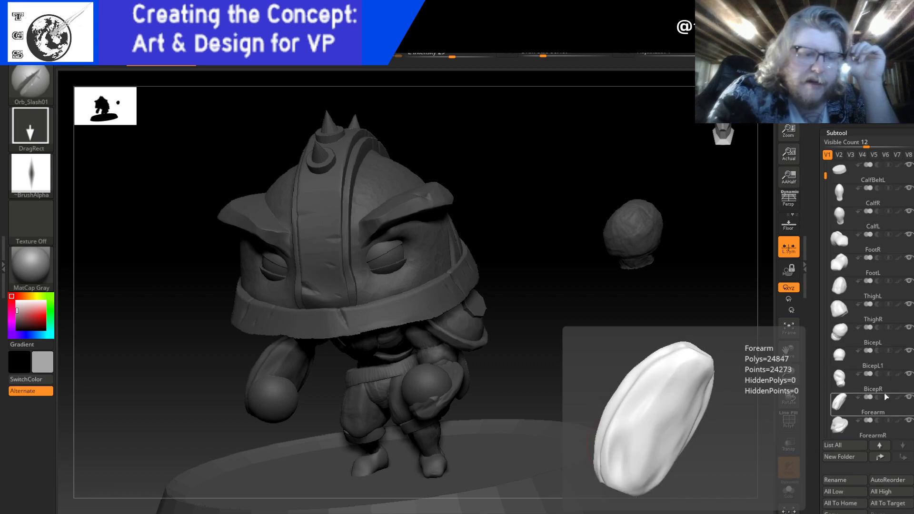
{"action": "left_click_drag", "start_coordinate": [889, 366], "coordinate": [868, 358]}
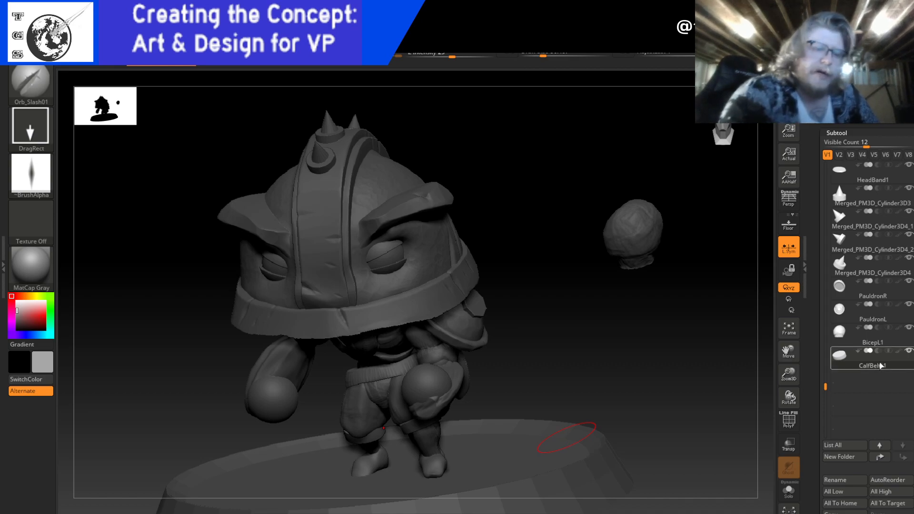
- Level the duplicated calf belt, move it into the empty space below the bicep copy, and centre the gizmo on it
{"action": "mouse_move", "coordinate": [842, 367]}
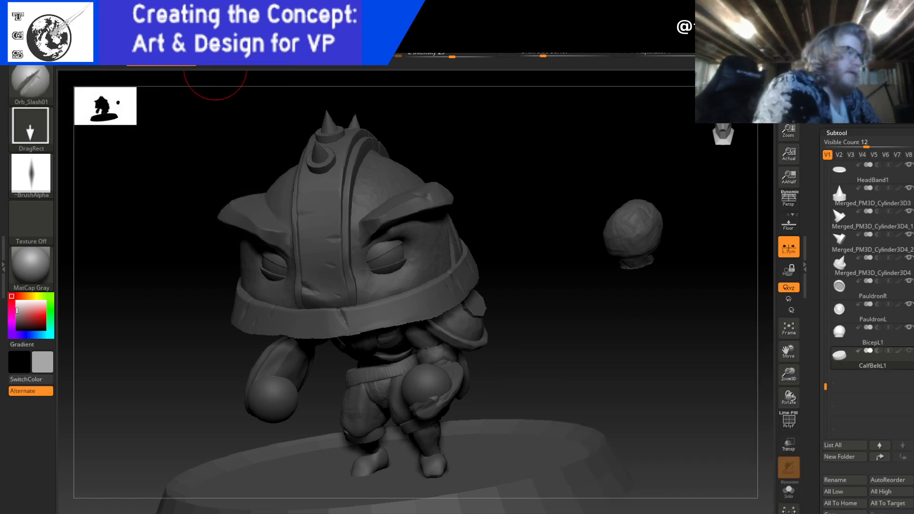
{"action": "key", "text": "w"}
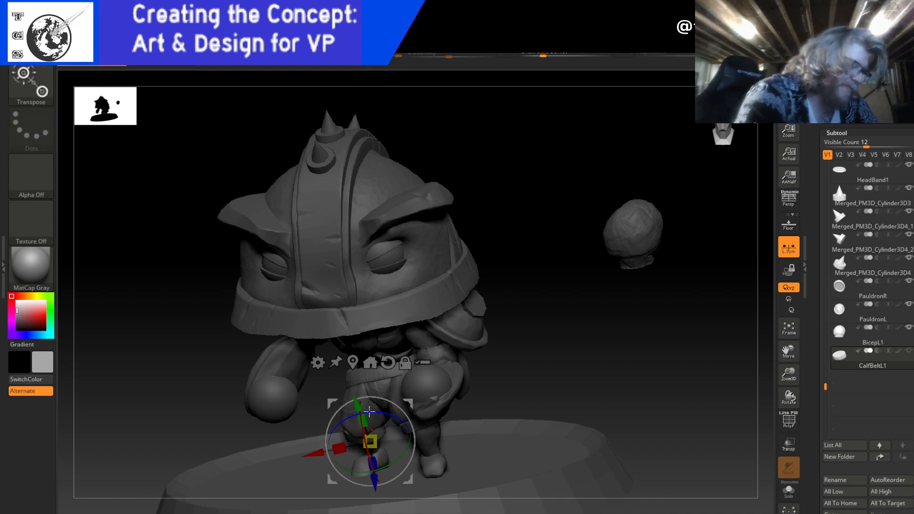
{"action": "left_click_drag", "start_coordinate": [362, 425], "coordinate": [402, 413]}
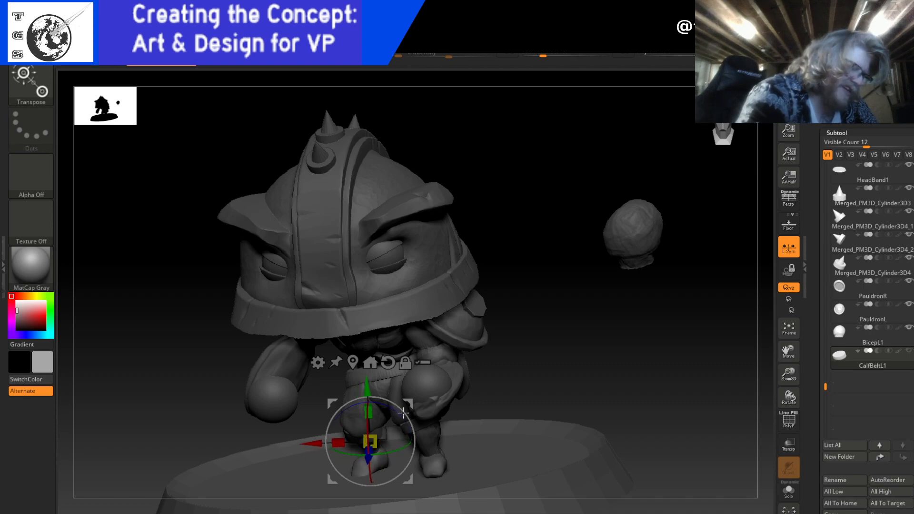
{"action": "left_click_drag", "start_coordinate": [315, 440], "coordinate": [633, 324]}
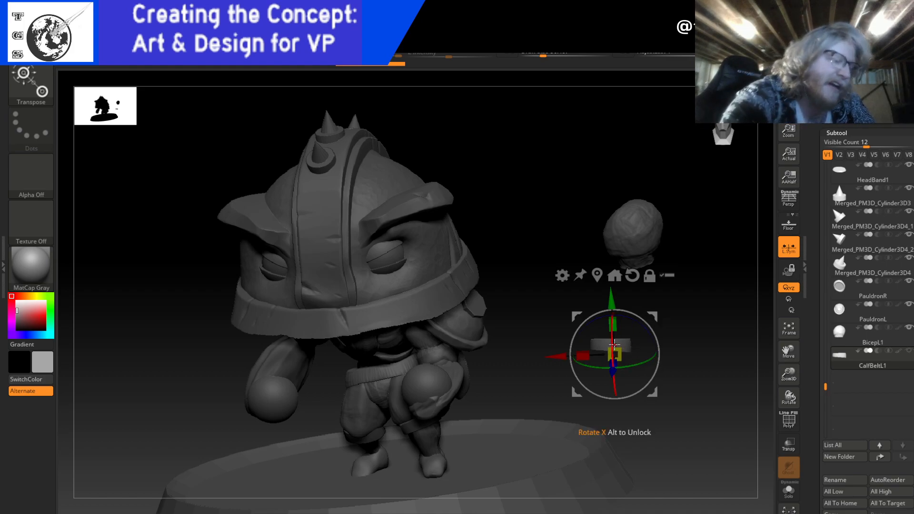
{"action": "left_click", "coordinate": [596, 275]}
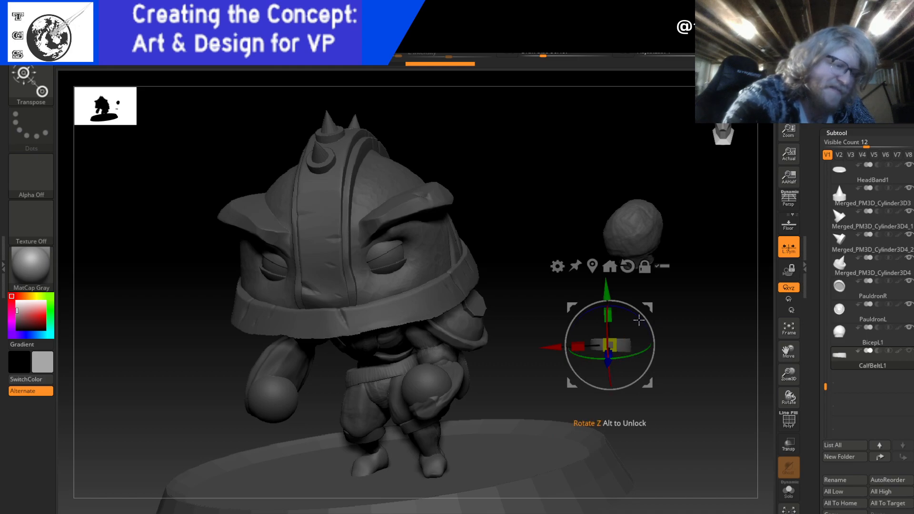
- Trim the slanted underside of the duplicated calf belt flat with a straight KnifeCurve cut
{"action": "left_click_drag", "start_coordinate": [605, 332], "coordinate": [604, 322]}
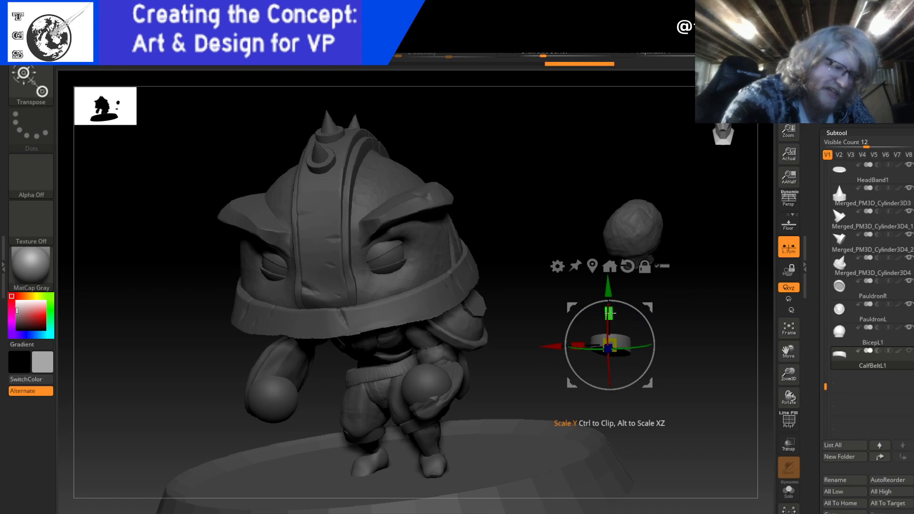
{"action": "key", "text": "ctrl+z"}
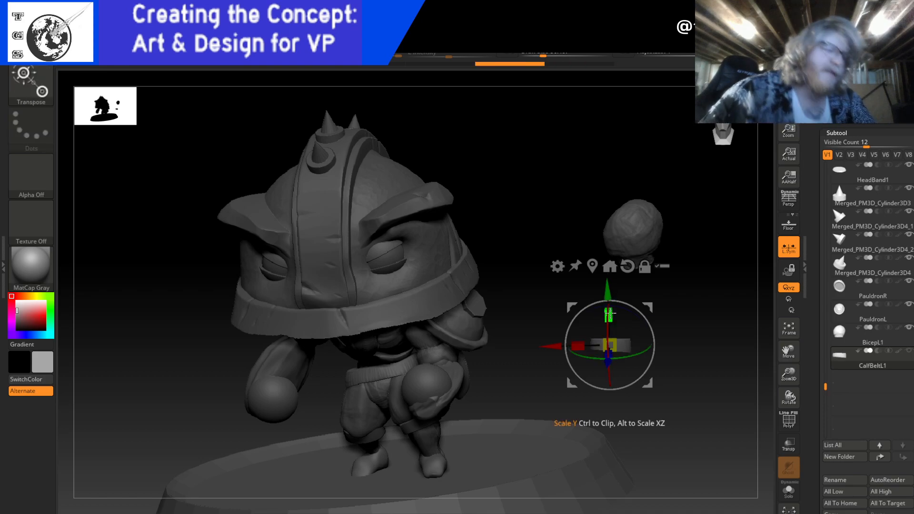
{"action": "key", "text": "q"}
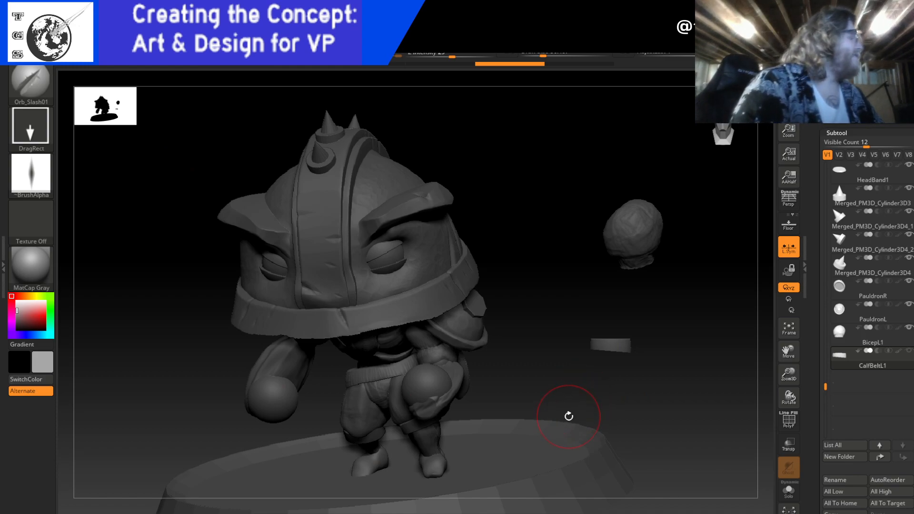
{"action": "left_click_drag", "start_coordinate": [579, 351], "coordinate": [584, 352], "text": "ctrl+shift"}
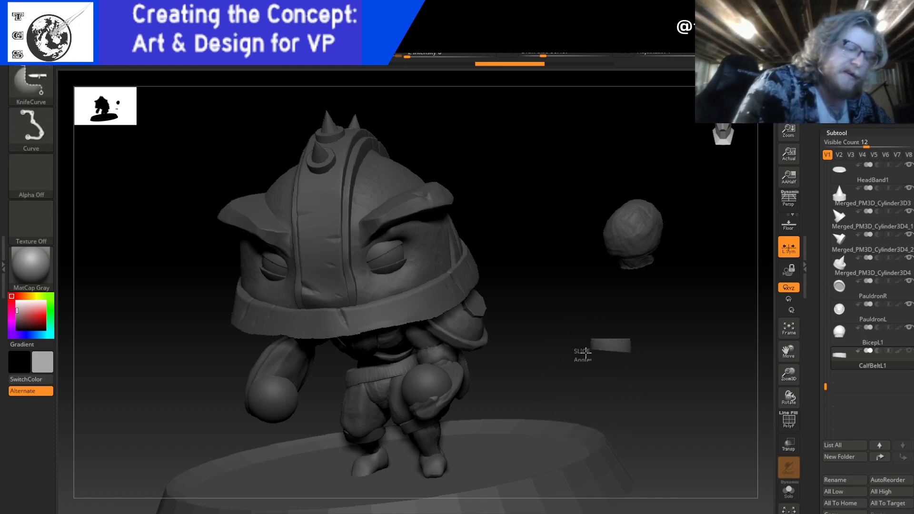
{"action": "mouse_move", "coordinate": [651, 353]}
{"action": "left_mouse_down", "text": "ctrl+shift"}
{"action": "mouse_move", "coordinate": [609, 352]}
{"action": "mouse_move", "coordinate": [575, 366]}
{"action": "mouse_move", "coordinate": [649, 357]}
{"action": "mouse_move", "coordinate": [562, 352]}
{"action": "left_mouse_up", "text": "ctrl+shift"}
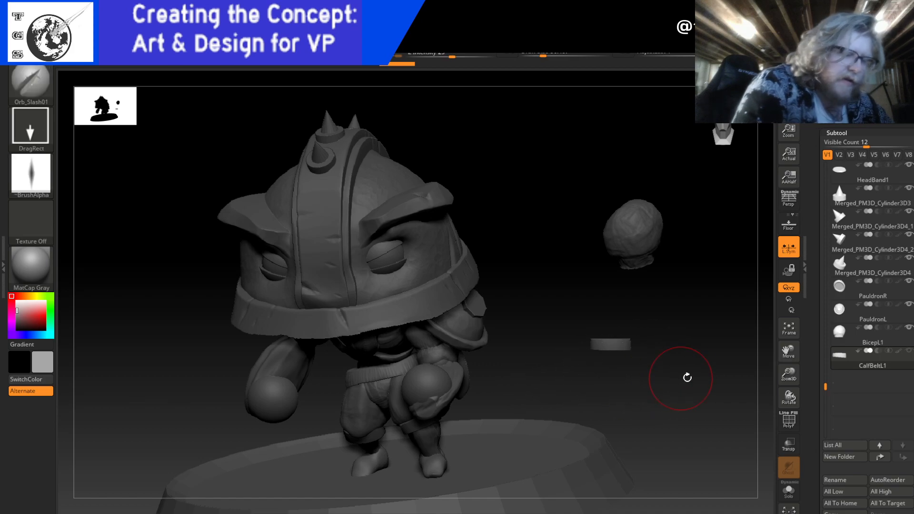
- Tilt the trimmed belt disc and raise it until it sits just below the bicep copy
{"action": "left_click_drag", "start_coordinate": [681, 365], "coordinate": [719, 359]}
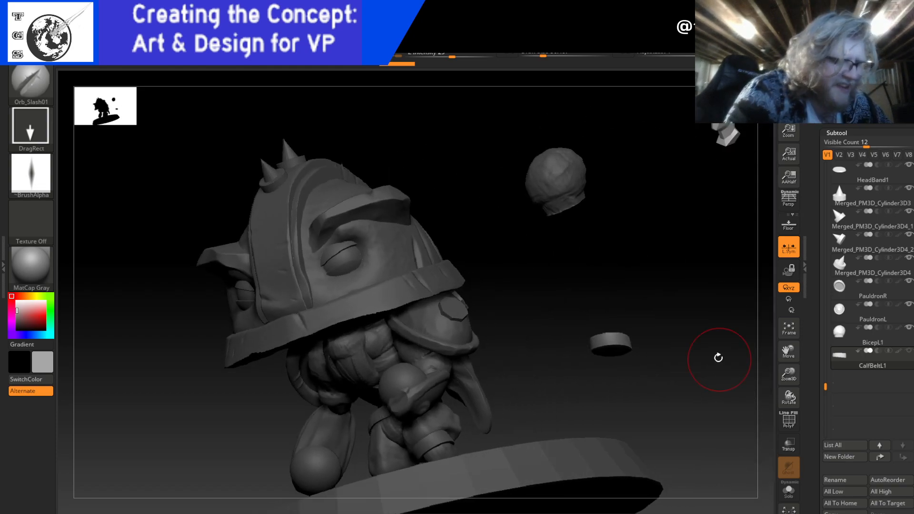
{"action": "left_click_drag", "start_coordinate": [719, 130], "coordinate": [723, 136]}
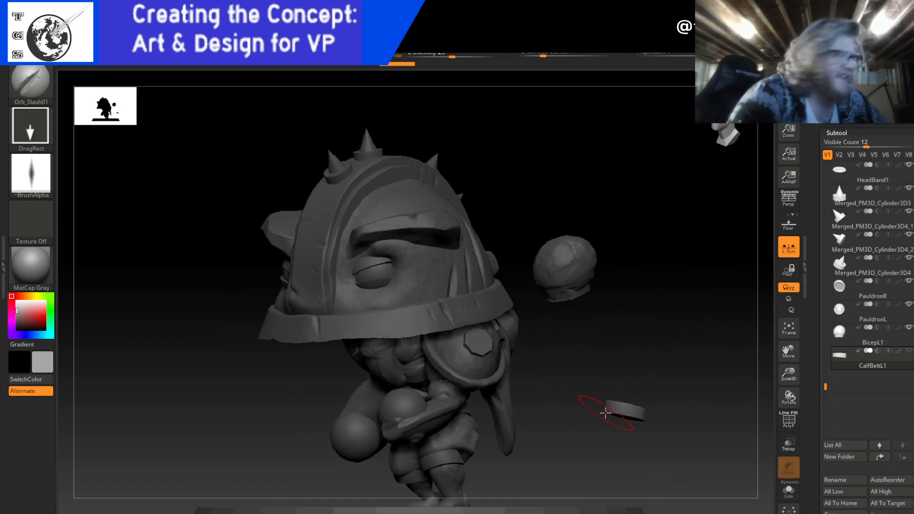
{"action": "key", "text": "w"}
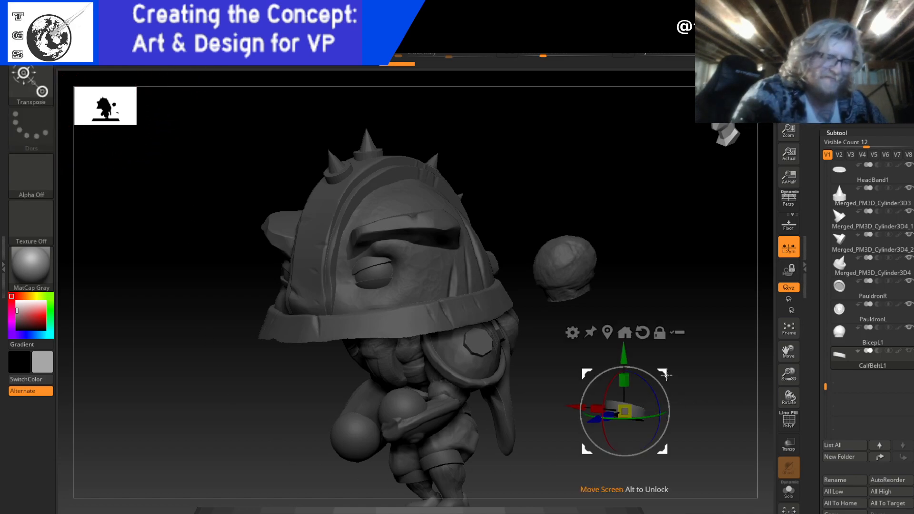
{"action": "left_click_drag", "start_coordinate": [663, 387], "coordinate": [621, 413]}
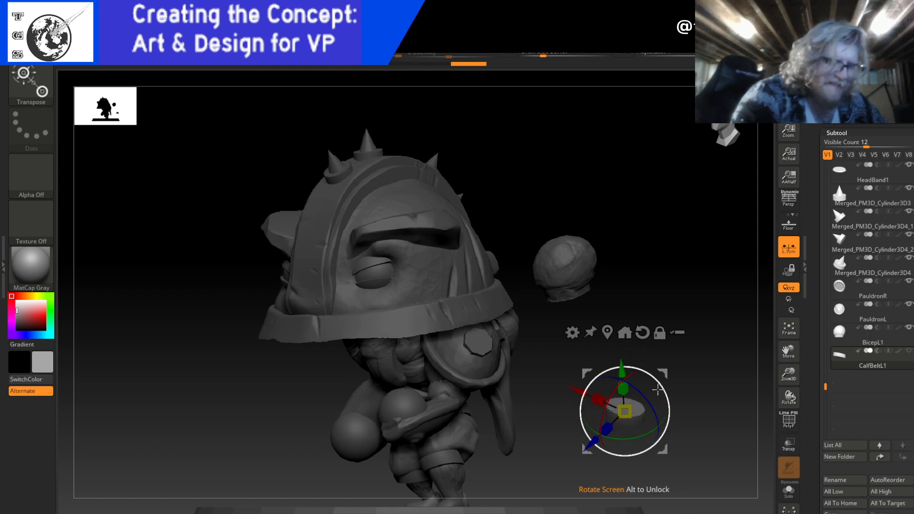
{"action": "left_click_drag", "start_coordinate": [621, 369], "coordinate": [614, 278]}
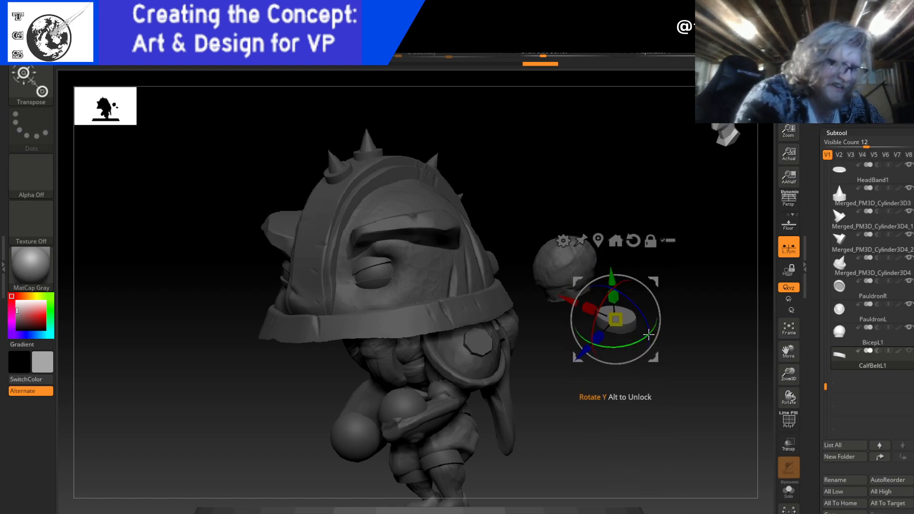
{"action": "left_click", "coordinate": [649, 334]}
{"action": "left_click_drag", "start_coordinate": [648, 330], "coordinate": [648, 324]}
{"action": "left_click_drag", "start_coordinate": [692, 298], "coordinate": [646, 309]}
{"action": "left_click_drag", "start_coordinate": [632, 350], "coordinate": [672, 332]}
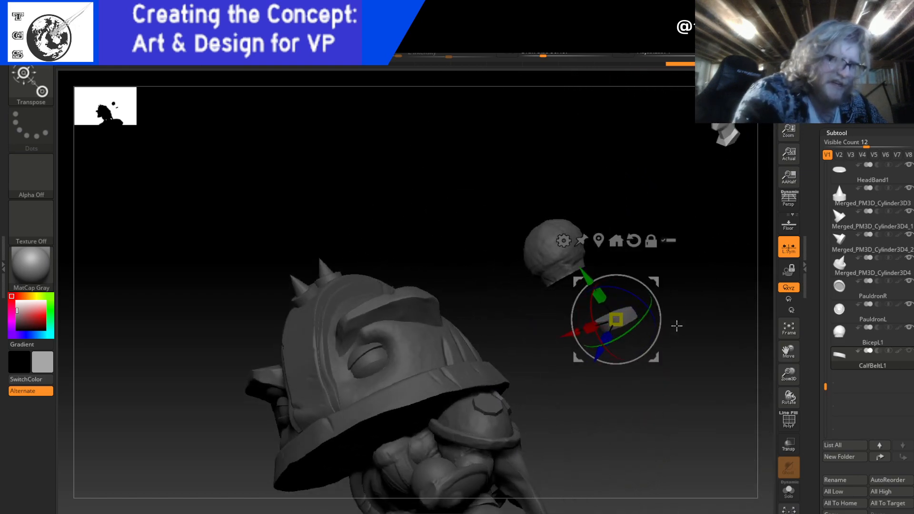
- Select the trimmed bicep copy, then move and rotate it until it sits upright just above the belt disc
{"action": "left_click", "coordinate": [884, 345]}
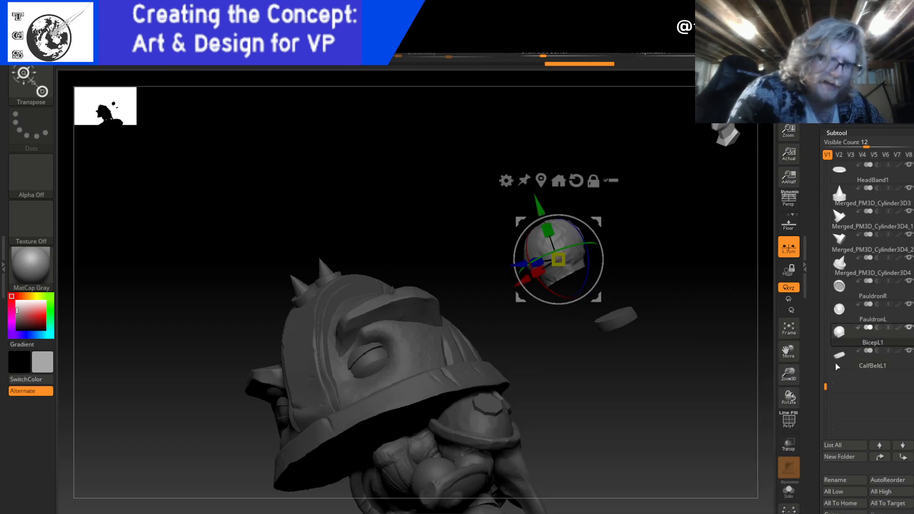
{"action": "left_click_drag", "start_coordinate": [617, 265], "coordinate": [619, 299]}
{"action": "left_click_drag", "start_coordinate": [507, 266], "coordinate": [619, 279]}
{"action": "key", "text": "q"}
{"action": "left_click_drag", "start_coordinate": [456, 428], "coordinate": [616, 326]}
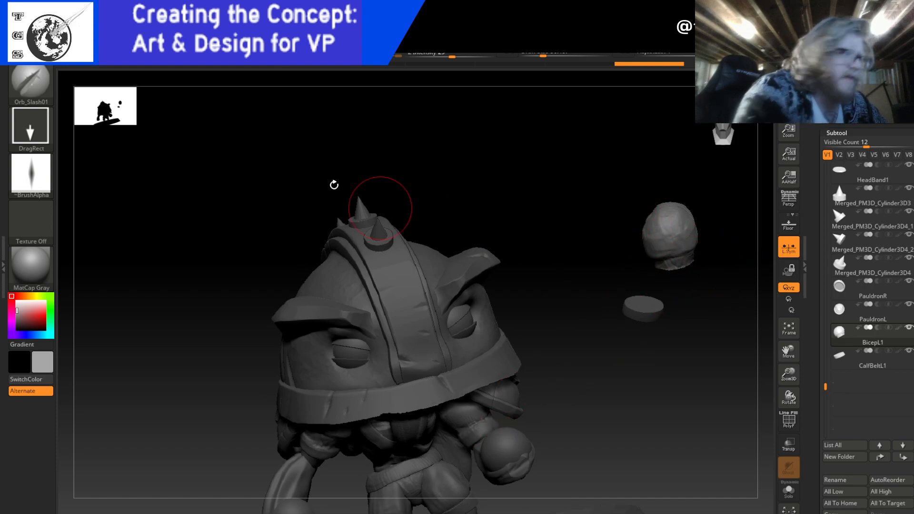
{"action": "key", "text": "w"}
{"action": "left_click_drag", "start_coordinate": [622, 253], "coordinate": [601, 256]}
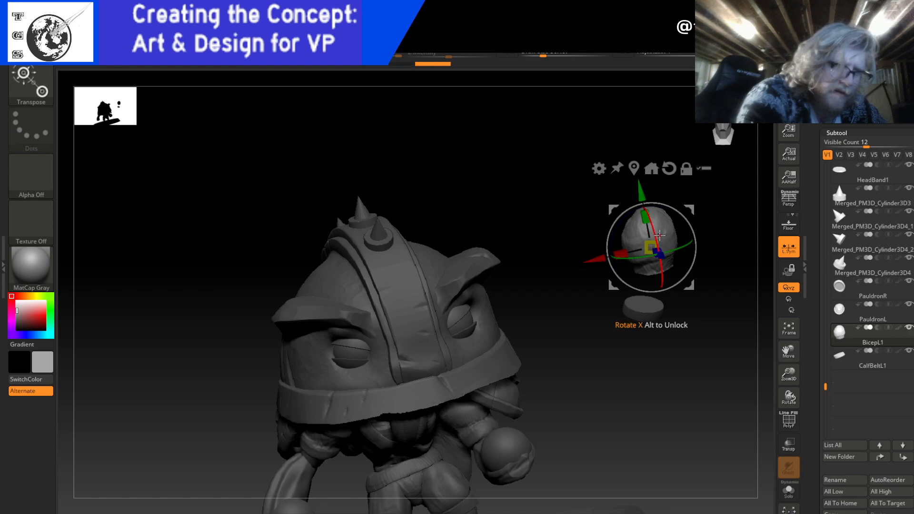
{"action": "left_click_drag", "start_coordinate": [619, 223], "coordinate": [656, 225]}
- Select the belt disc and move it back and up until it meets the underside of the bicep copy in side view
{"action": "left_click_drag", "start_coordinate": [717, 351], "coordinate": [674, 344]}
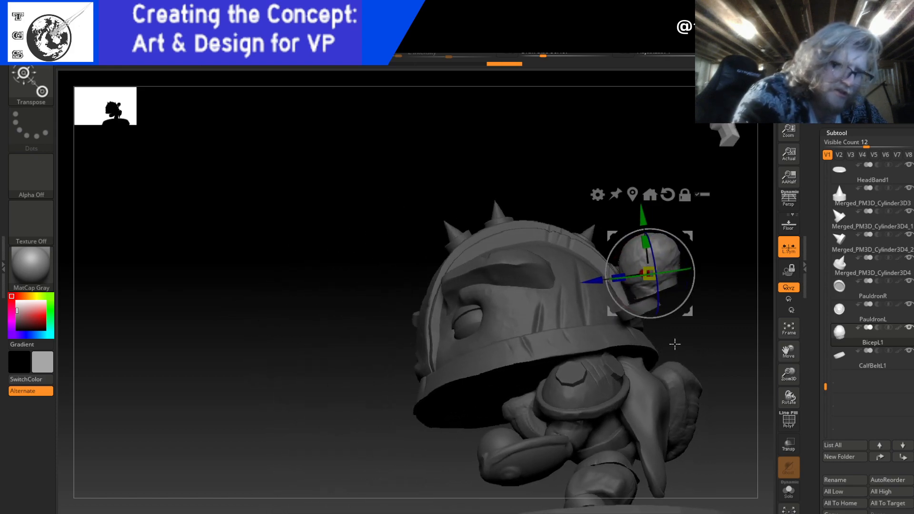
{"action": "left_click", "coordinate": [884, 366]}
{"action": "left_click_drag", "start_coordinate": [598, 350], "coordinate": [606, 343]}
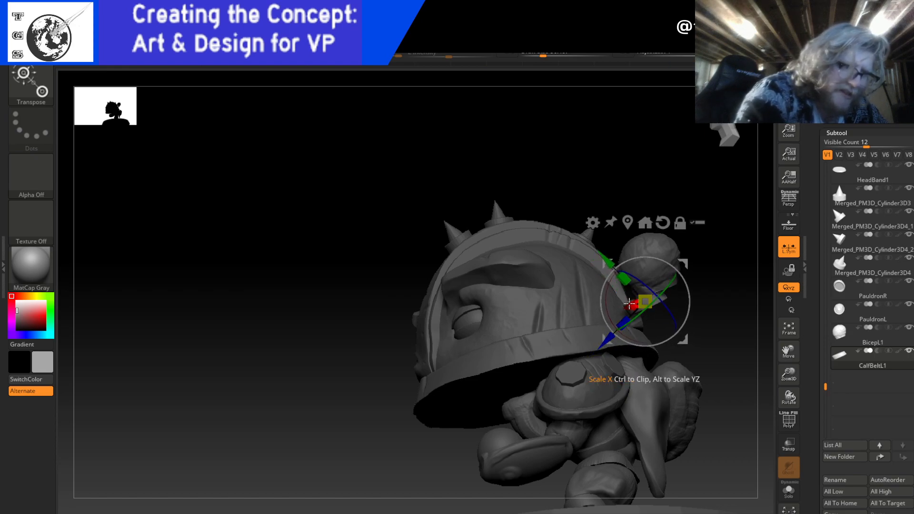
{"action": "left_click_drag", "start_coordinate": [626, 308], "coordinate": [637, 304]}
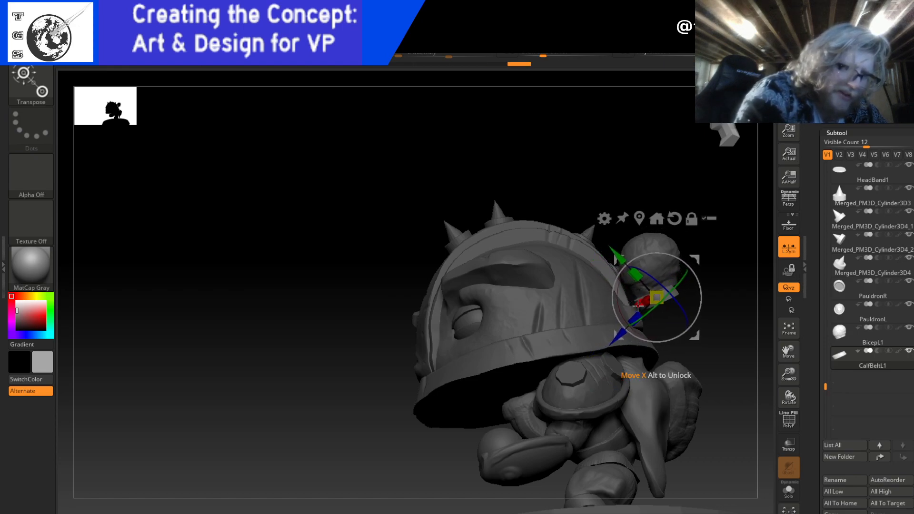
{"action": "left_click_drag", "start_coordinate": [621, 335], "coordinate": [626, 330]}
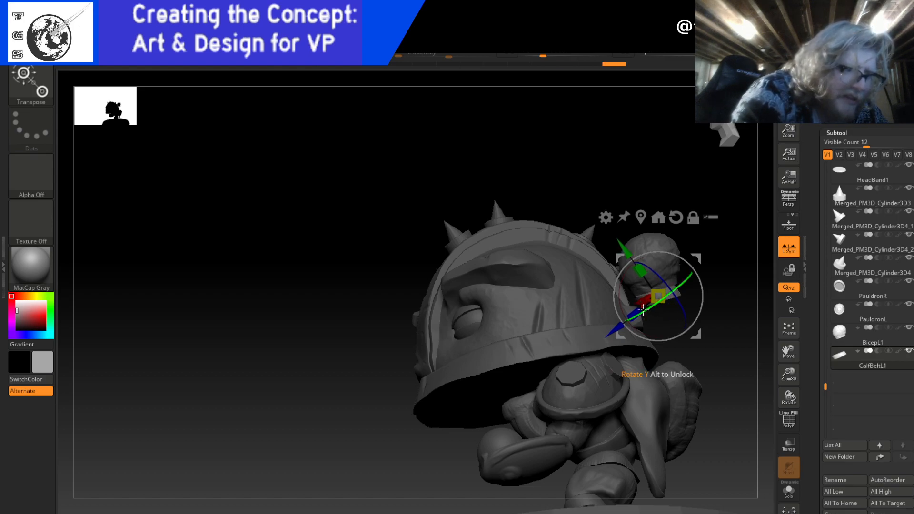
{"action": "left_click_drag", "start_coordinate": [700, 263], "coordinate": [740, 292]}
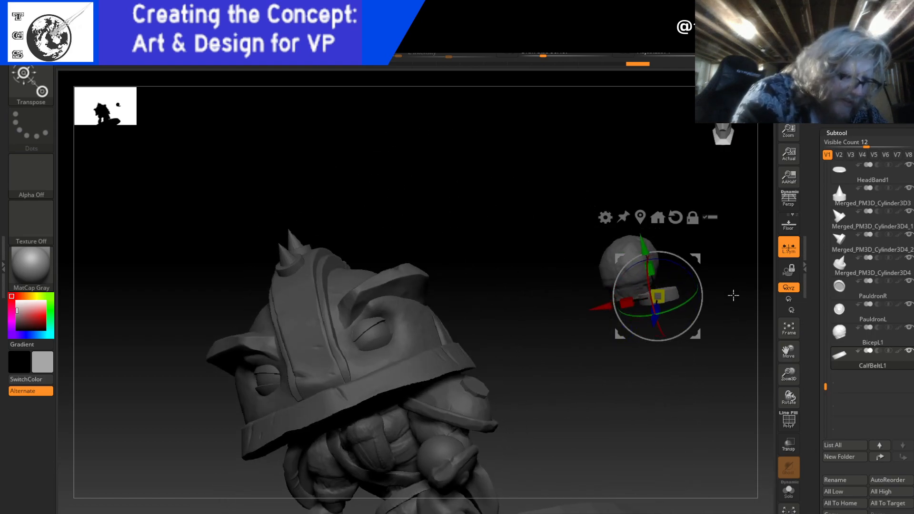
- Shift the belt disc sideways and in depth to centre it beneath the bicep copy
{"action": "left_click_drag", "start_coordinate": [600, 315], "coordinate": [596, 311]}
{"action": "left_click_drag", "start_coordinate": [582, 316], "coordinate": [577, 318]}
{"action": "mouse_move", "coordinate": [717, 305]}
{"action": "left_mouse_down"}
{"action": "mouse_move", "coordinate": [679, 317]}
{"action": "mouse_move", "coordinate": [709, 314]}
{"action": "left_mouse_up"}
{"action": "left_click_drag", "start_coordinate": [617, 329], "coordinate": [620, 326]}
{"action": "left_click_drag", "start_coordinate": [713, 322], "coordinate": [691, 318]}
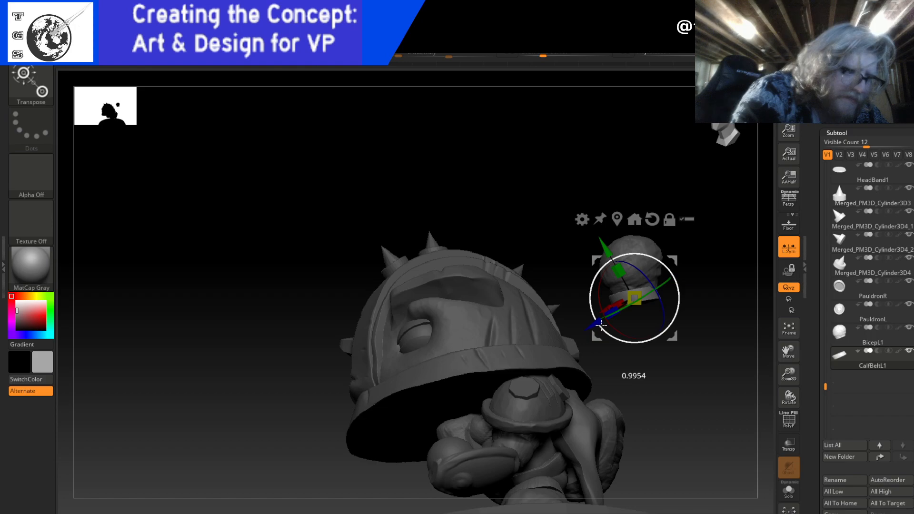
{"action": "left_click_drag", "start_coordinate": [592, 326], "coordinate": [592, 326]}
{"action": "left_click_drag", "start_coordinate": [713, 322], "coordinate": [653, 340]}
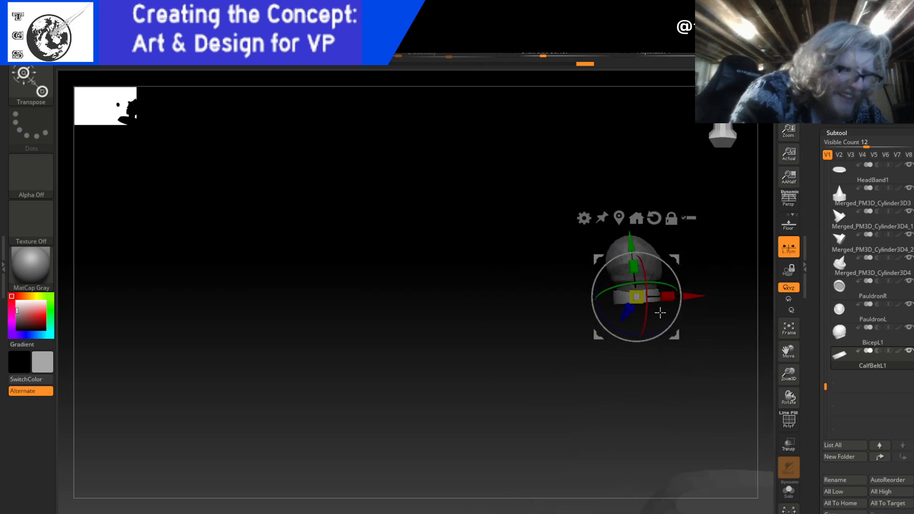
{"action": "left_click_drag", "start_coordinate": [612, 373], "coordinate": [632, 357]}
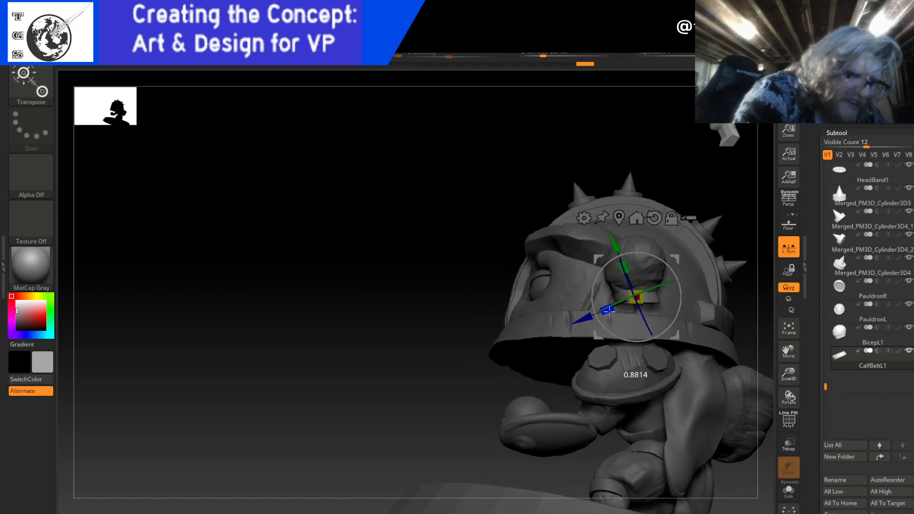
- Adjust the belt disc's Z scale and tilt slightly, and nudge its height and depth under the bicep copy
{"action": "left_click_drag", "start_coordinate": [605, 312], "coordinate": [603, 312]}
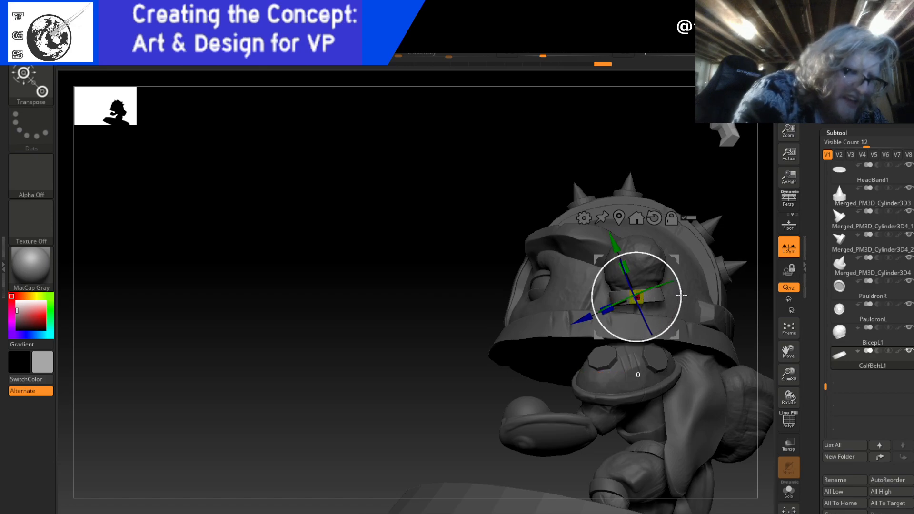
{"action": "left_click_drag", "start_coordinate": [681, 299], "coordinate": [680, 298]}
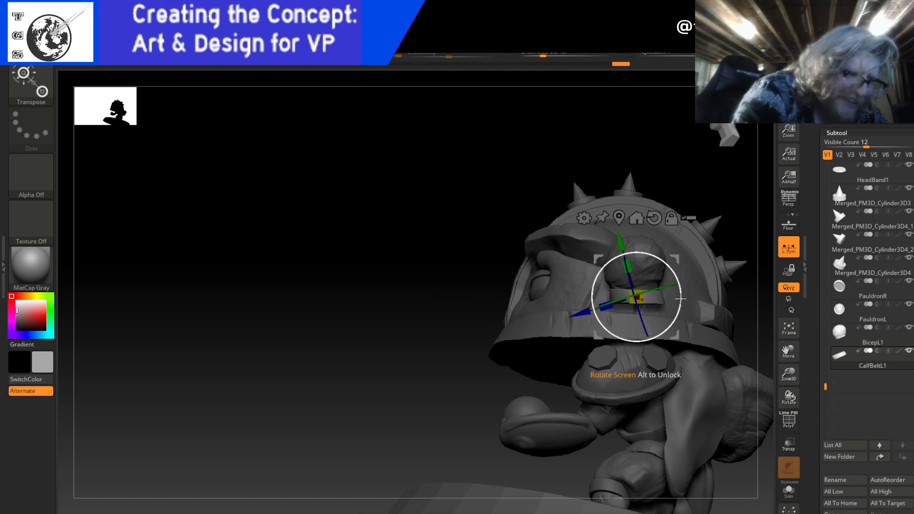
{"action": "left_click_drag", "start_coordinate": [621, 243], "coordinate": [621, 242]}
{"action": "left_click_drag", "start_coordinate": [723, 196], "coordinate": [763, 196]}
{"action": "left_click_drag", "start_coordinate": [632, 247], "coordinate": [635, 255]}
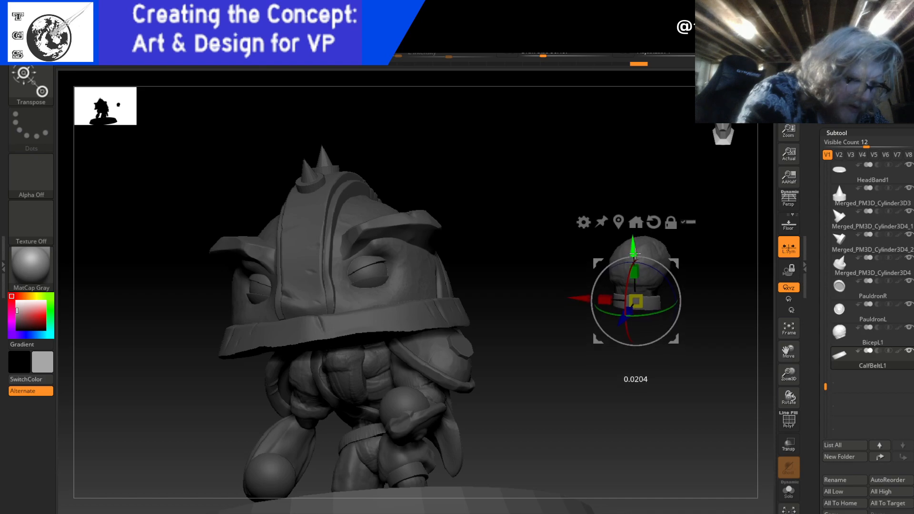
{"action": "left_click_drag", "start_coordinate": [726, 214], "coordinate": [698, 242]}
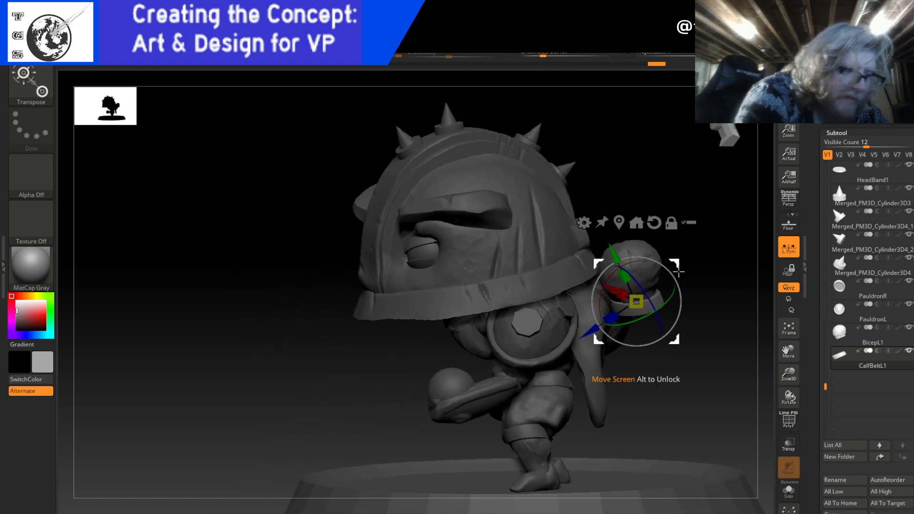
{"action": "left_click_drag", "start_coordinate": [595, 330], "coordinate": [592, 330]}
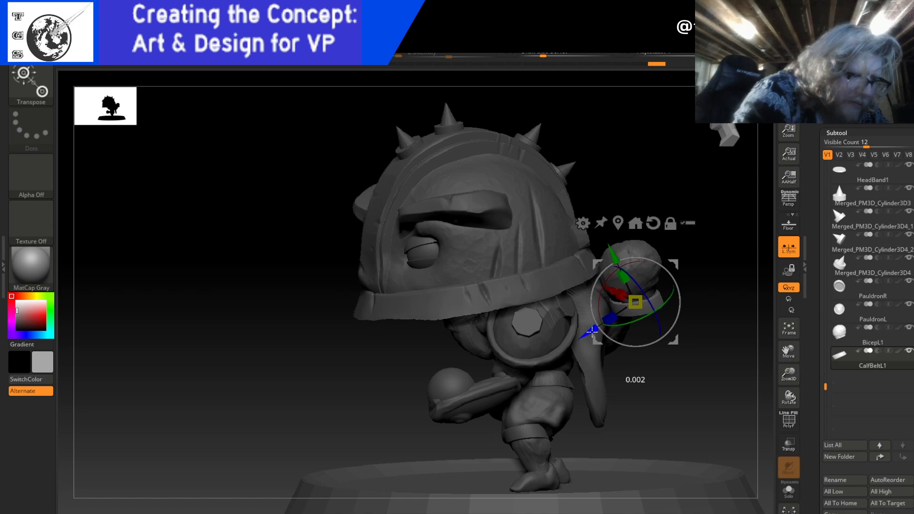
- Rotate the belt disc to straighten it and raise it until it sits centred against the bicep copy's base
{"action": "left_click_drag", "start_coordinate": [687, 304], "coordinate": [704, 284]}
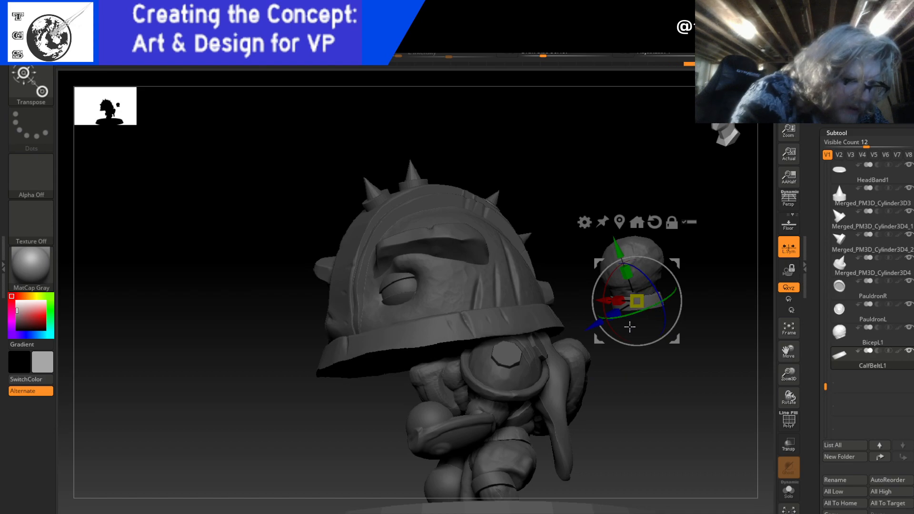
{"action": "left_click_drag", "start_coordinate": [669, 323], "coordinate": [668, 303]}
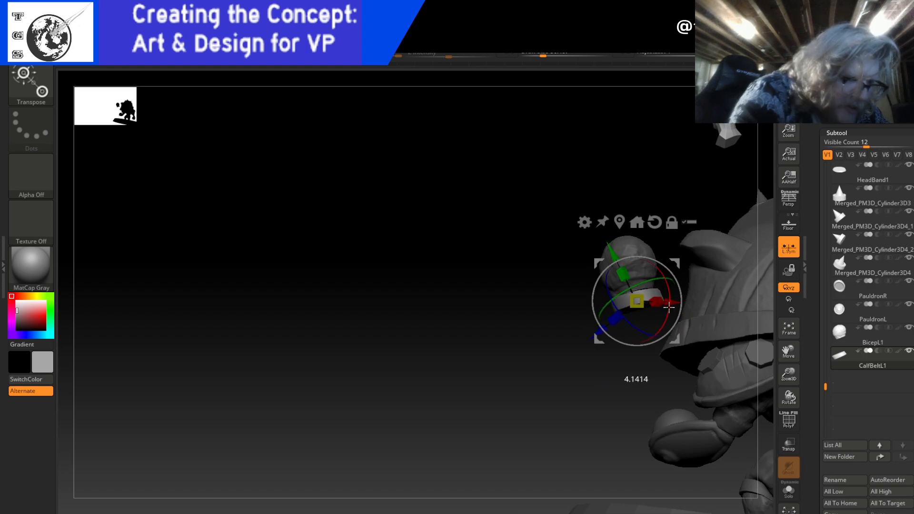
{"action": "left_click_drag", "start_coordinate": [614, 246], "coordinate": [612, 244]}
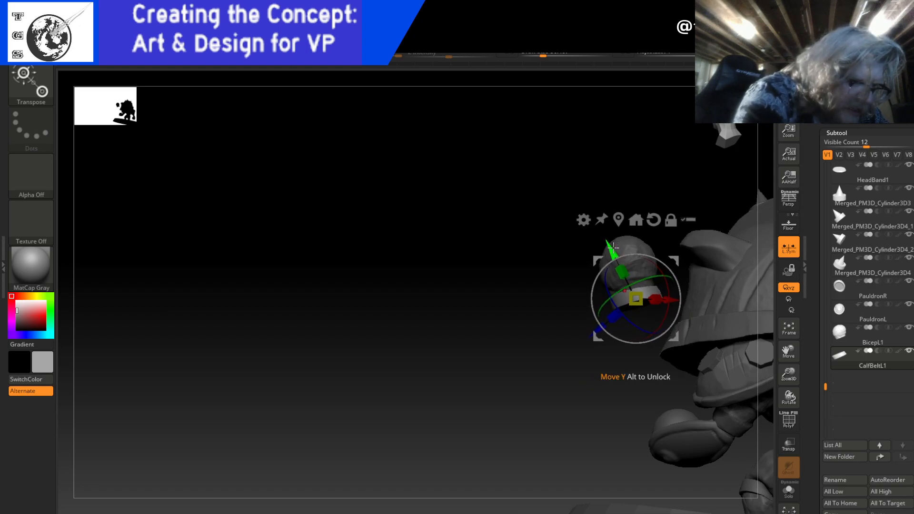
{"action": "left_click_drag", "start_coordinate": [695, 193], "coordinate": [728, 194]}
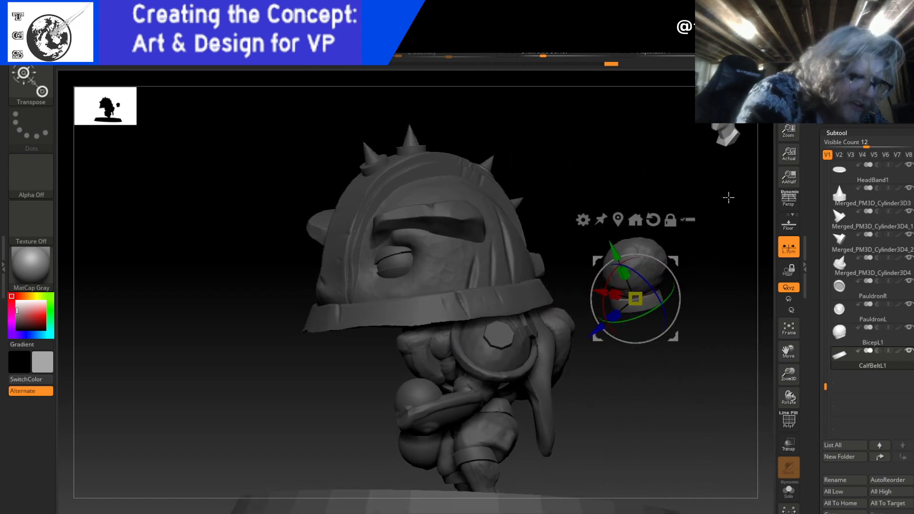
{"action": "left_click_drag", "start_coordinate": [595, 335], "coordinate": [597, 334]}
{"action": "left_click_drag", "start_coordinate": [697, 291], "coordinate": [742, 261]}
{"action": "left_click_drag", "start_coordinate": [586, 297], "coordinate": [590, 296]}
{"action": "left_click_drag", "start_coordinate": [640, 245], "coordinate": [640, 244]}
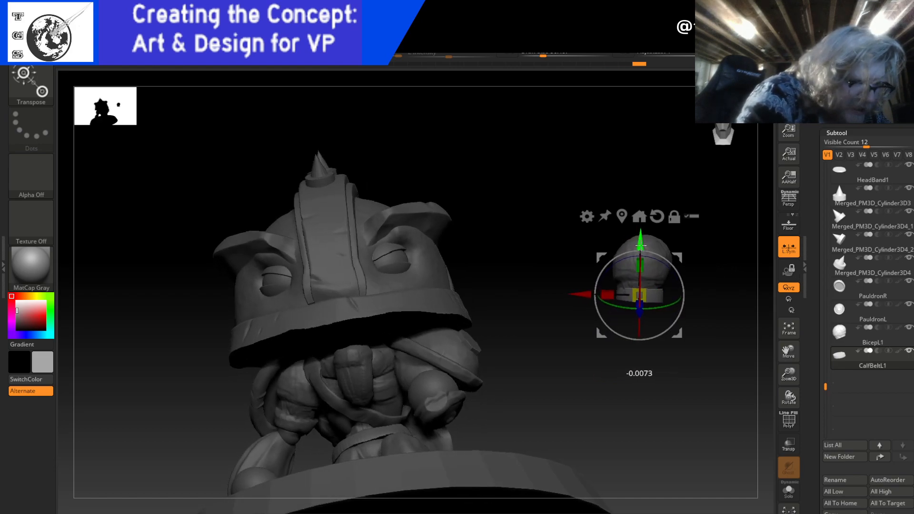
{"action": "left_click_drag", "start_coordinate": [714, 270], "coordinate": [709, 277]}
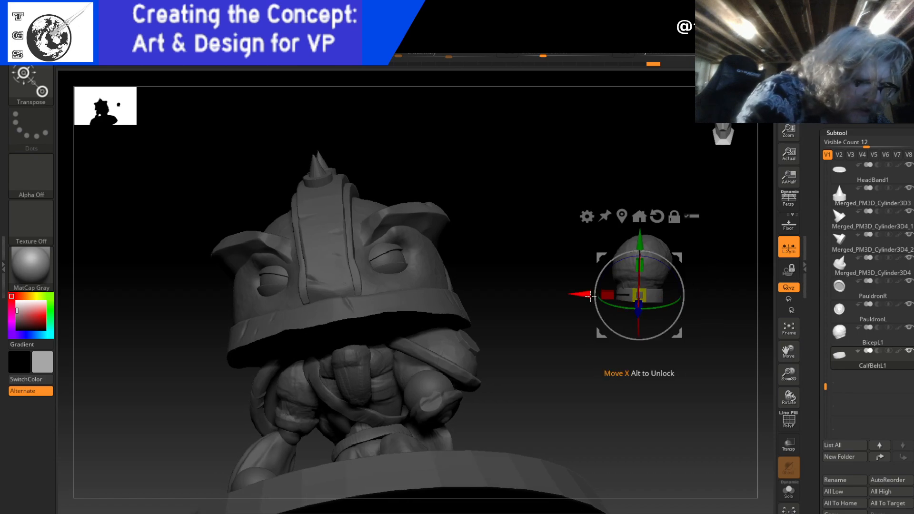
{"action": "left_click_drag", "start_coordinate": [708, 244], "coordinate": [737, 257]}
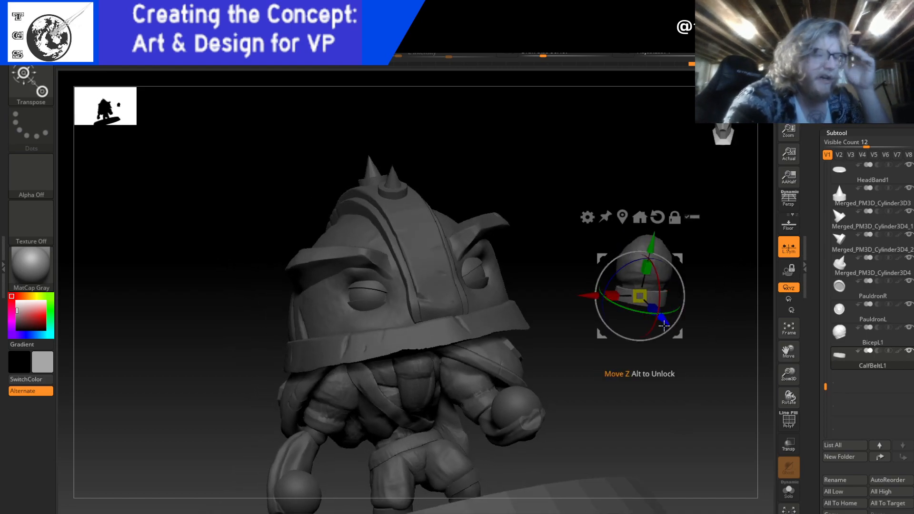
- Reshape the bicep copy into a taller, egg-like form with an enlarged Move brush
{"action": "key", "text": "q"}
{"action": "left_click_drag", "start_coordinate": [724, 347], "coordinate": [681, 324]}
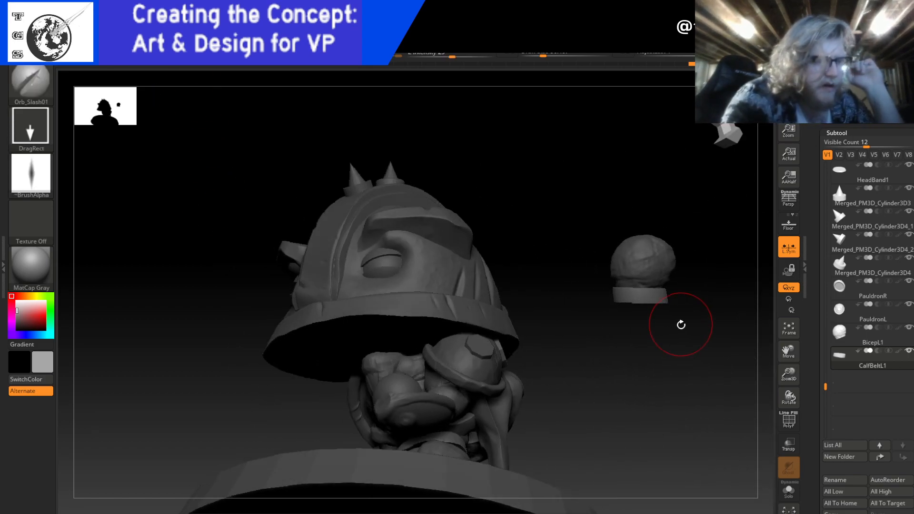
{"action": "left_click", "coordinate": [30, 81]}
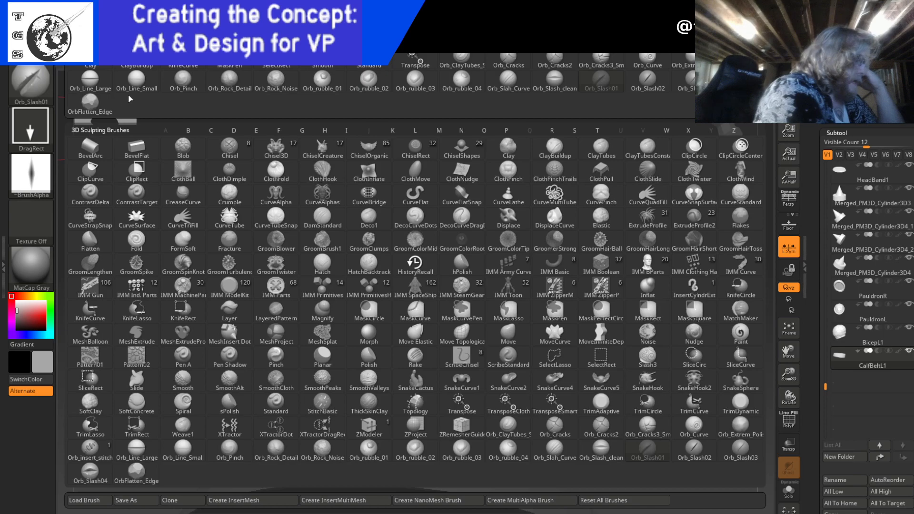
{"action": "key", "text": "m"}
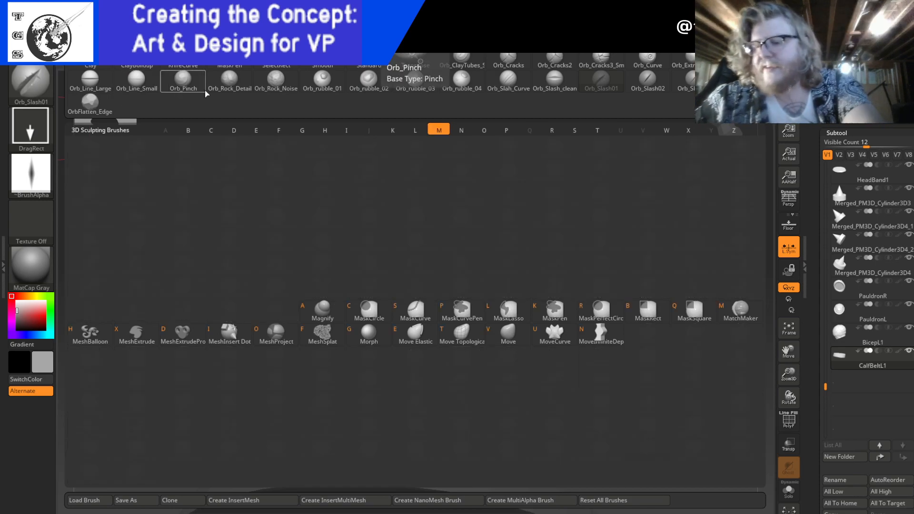
{"action": "key", "text": "v"}
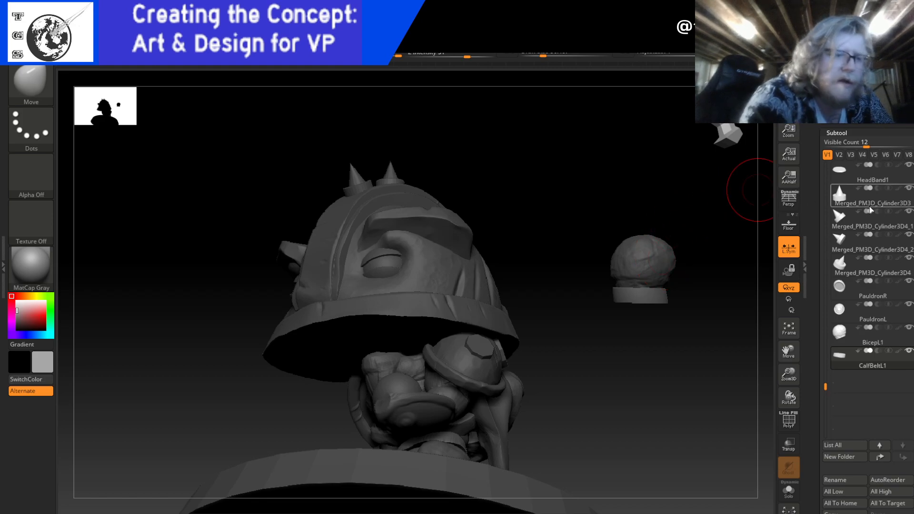
{"action": "key", "text": "ctrl"}
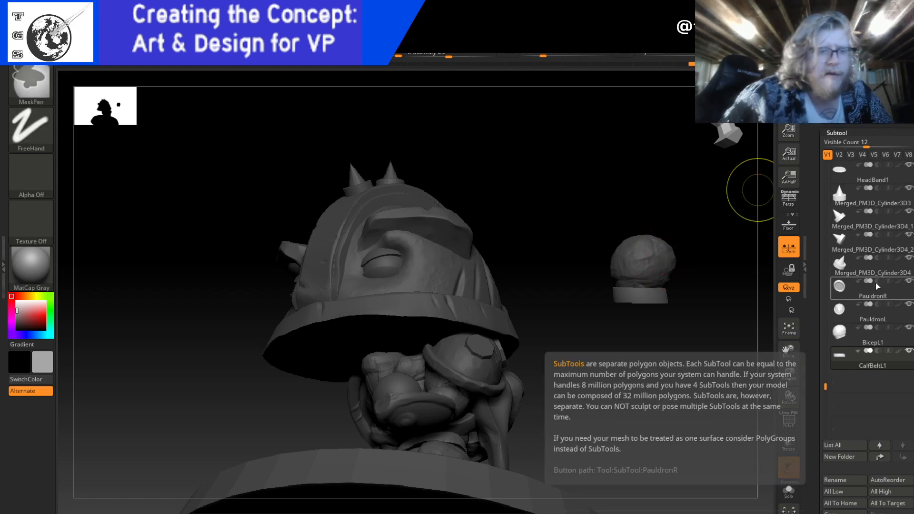
{"action": "left_click", "coordinate": [873, 333]}
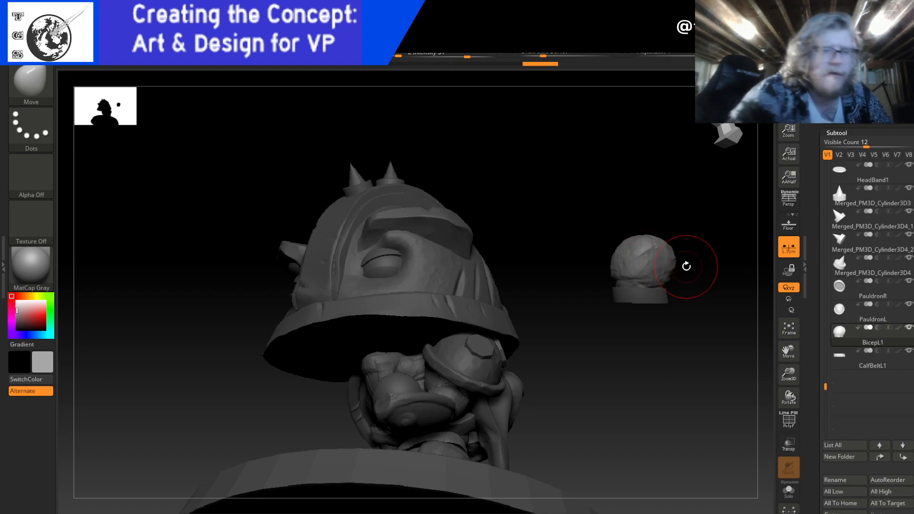
{"action": "key", "text": "ctrl+z"}
{"action": "left_click_drag", "start_coordinate": [542, 54], "coordinate": [553, 54]}
{"action": "mouse_move", "coordinate": [664, 248]}
{"action": "left_mouse_down"}
{"action": "mouse_move", "coordinate": [661, 238]}
{"action": "mouse_move", "coordinate": [631, 239]}
{"action": "mouse_move", "coordinate": [641, 234]}
{"action": "mouse_move", "coordinate": [676, 252]}
{"action": "left_mouse_up"}
{"action": "mouse_move", "coordinate": [704, 292]}
{"action": "left_mouse_down"}
{"action": "mouse_move", "coordinate": [676, 303]}
{"action": "mouse_move", "coordinate": [689, 290]}
{"action": "left_mouse_up"}
{"action": "mouse_move", "coordinate": [690, 258]}
{"action": "left_mouse_down"}
{"action": "mouse_move", "coordinate": [694, 245]}
{"action": "mouse_move", "coordinate": [672, 231]}
{"action": "left_mouse_up"}
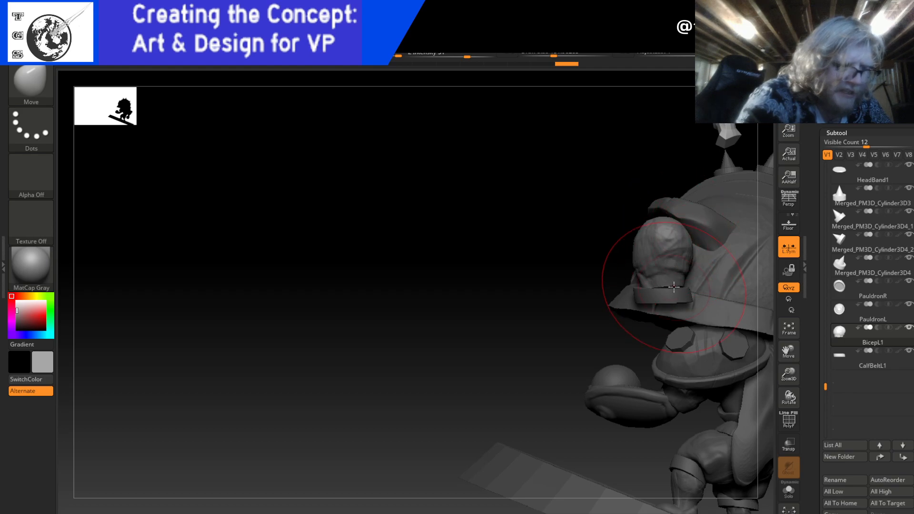
- Pull the bicep copy's lower edge to meet the belt disc, refining it with a smaller Move brush
{"action": "left_click_drag", "start_coordinate": [672, 280], "coordinate": [673, 288]}
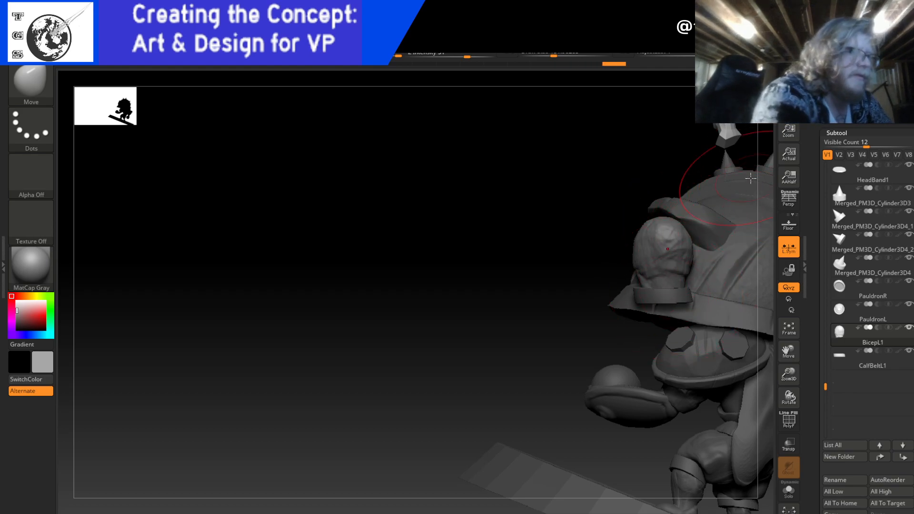
{"action": "left_click_drag", "start_coordinate": [548, 56], "coordinate": [544, 57]}
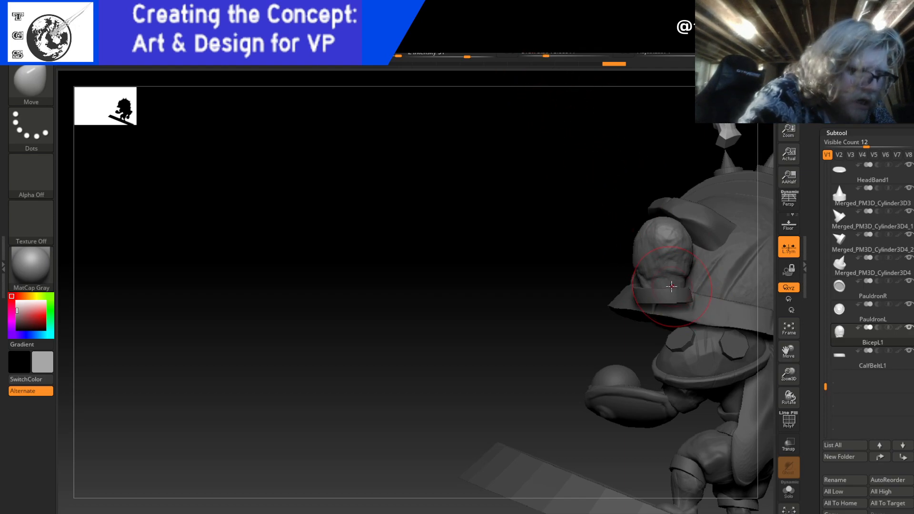
{"action": "left_click_drag", "start_coordinate": [671, 287], "coordinate": [670, 281]}
{"action": "mouse_move", "coordinate": [575, 356]}
{"action": "left_mouse_down"}
{"action": "mouse_move", "coordinate": [630, 362]}
{"action": "mouse_move", "coordinate": [657, 333]}
{"action": "left_mouse_up"}
{"action": "left_click_drag", "start_coordinate": [699, 281], "coordinate": [711, 311]}
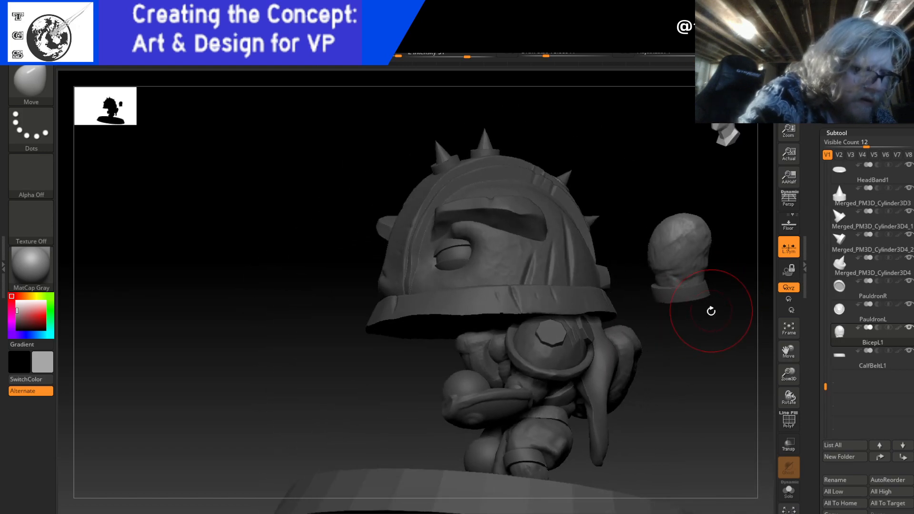
- Select the calf belt copy, rotate it slightly and nudge its position beneath the bicep copy
{"action": "left_click", "coordinate": [893, 369]}
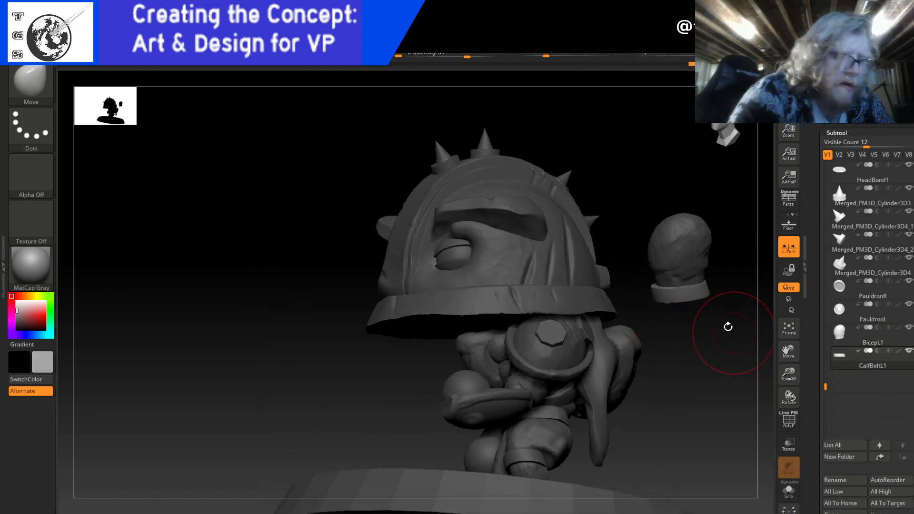
{"action": "left_click", "coordinate": [209, 52]}
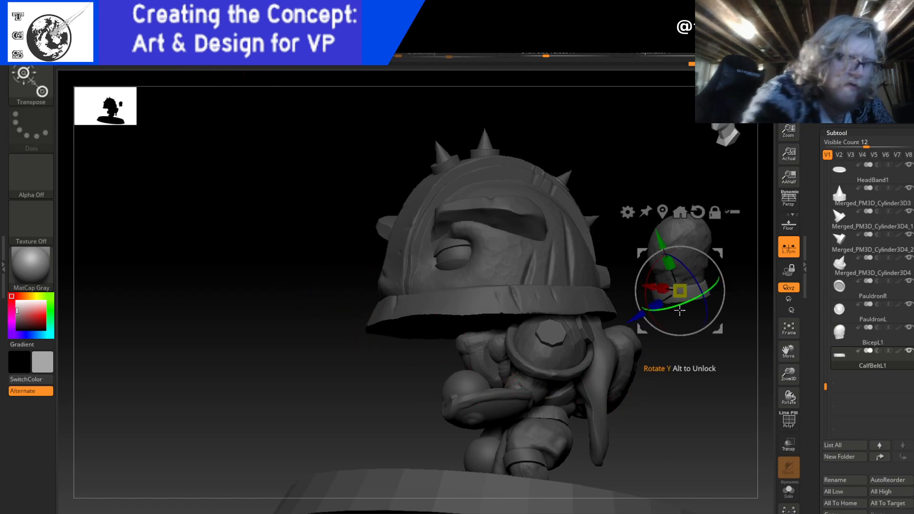
{"action": "left_click_drag", "start_coordinate": [655, 320], "coordinate": [654, 316]}
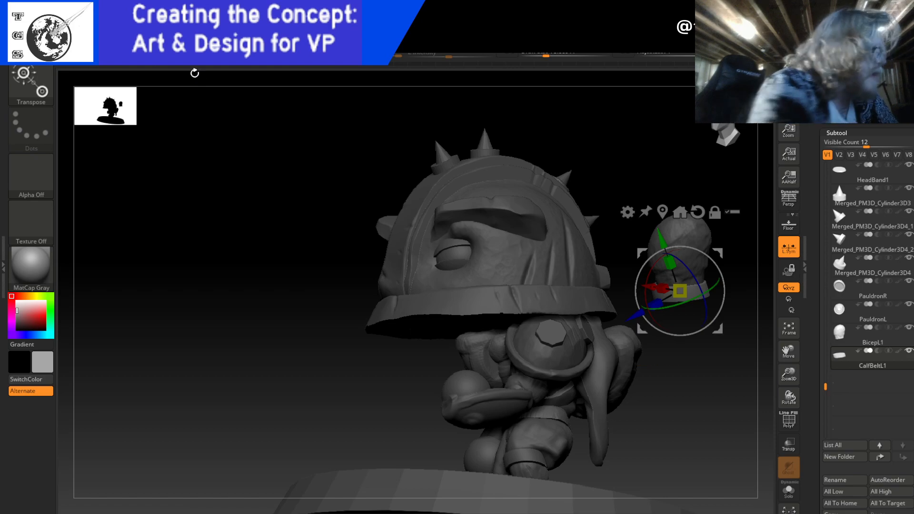
{"action": "key", "text": "q"}
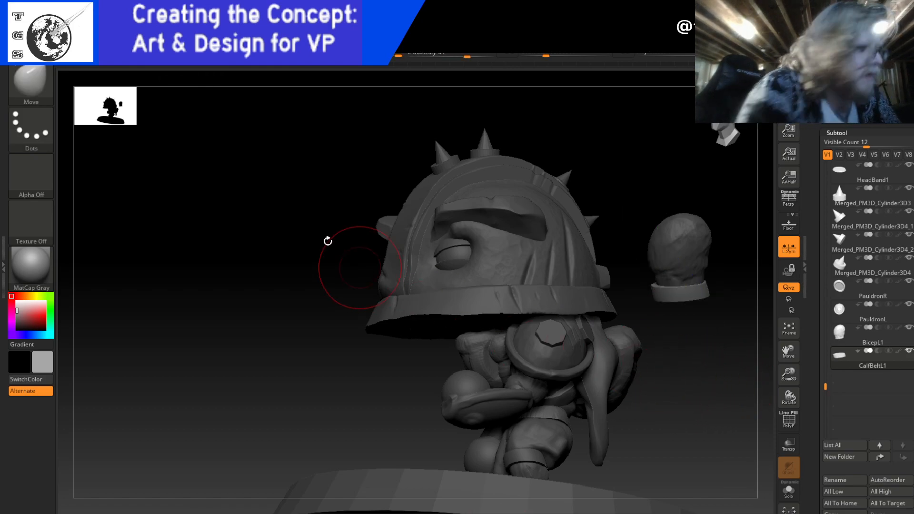
{"action": "key", "text": "w"}
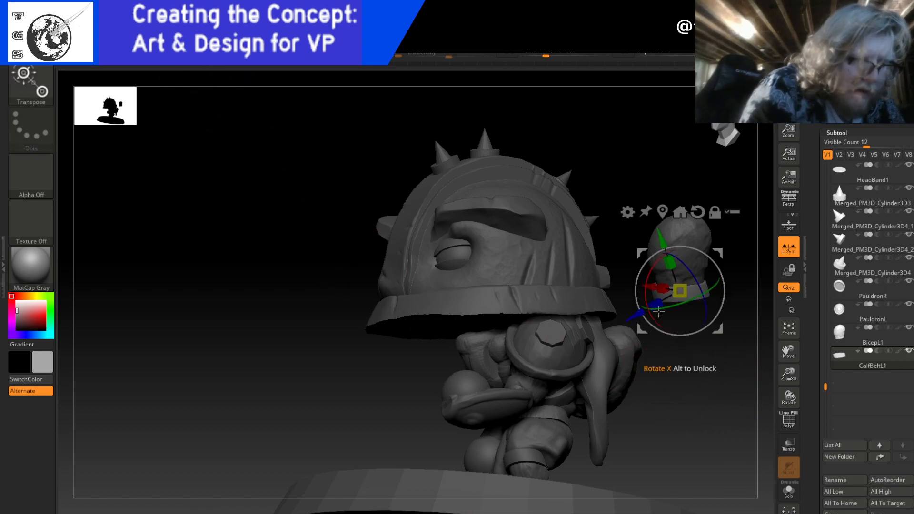
{"action": "left_click_drag", "start_coordinate": [722, 328], "coordinate": [723, 329]}
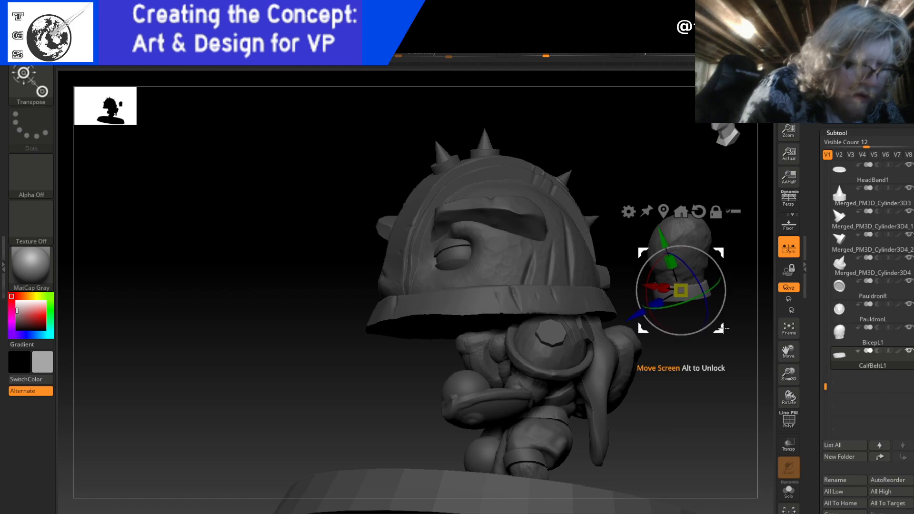
- Widen the belt copy slightly along X and nudge it into alignment with the bicep copy's base
{"action": "key", "text": "q"}
{"action": "mouse_move", "coordinate": [712, 361]}
{"action": "left_mouse_down"}
{"action": "mouse_move", "coordinate": [736, 406]}
{"action": "mouse_move", "coordinate": [766, 401]}
{"action": "mouse_move", "coordinate": [759, 381]}
{"action": "mouse_move", "coordinate": [720, 374]}
{"action": "mouse_move", "coordinate": [693, 404]}
{"action": "mouse_move", "coordinate": [681, 385]}
{"action": "mouse_move", "coordinate": [692, 378]}
{"action": "left_mouse_up"}
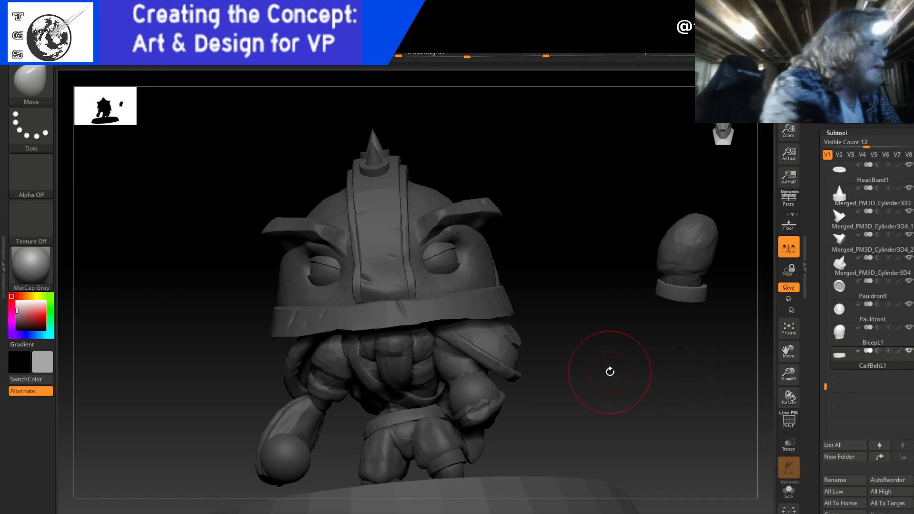
{"action": "key", "text": "w"}
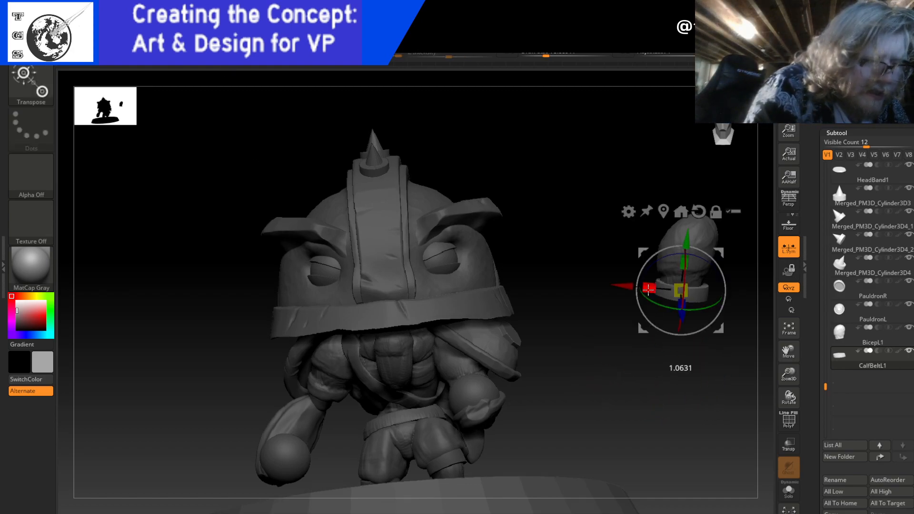
{"action": "left_click_drag", "start_coordinate": [719, 268], "coordinate": [720, 255]}
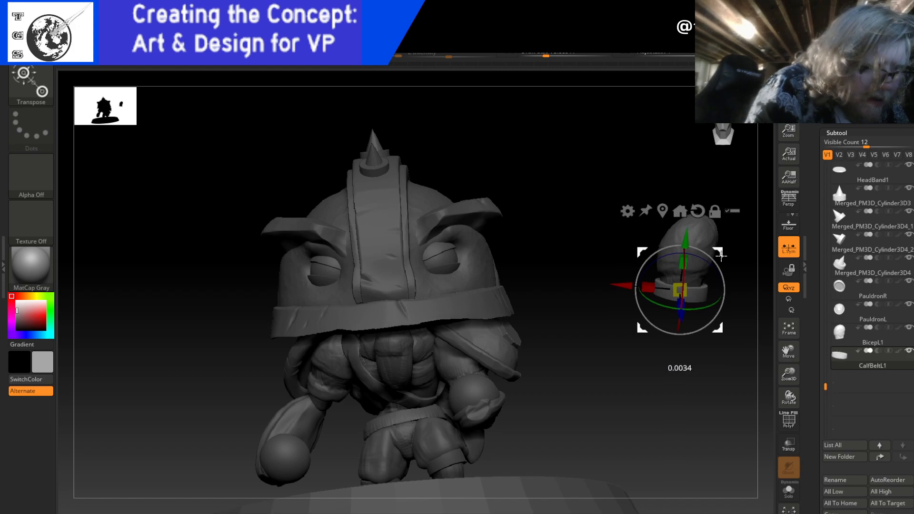
{"action": "mouse_move", "coordinate": [730, 342]}
{"action": "left_mouse_down"}
{"action": "mouse_move", "coordinate": [675, 357]}
{"action": "mouse_move", "coordinate": [728, 325]}
{"action": "left_mouse_up"}
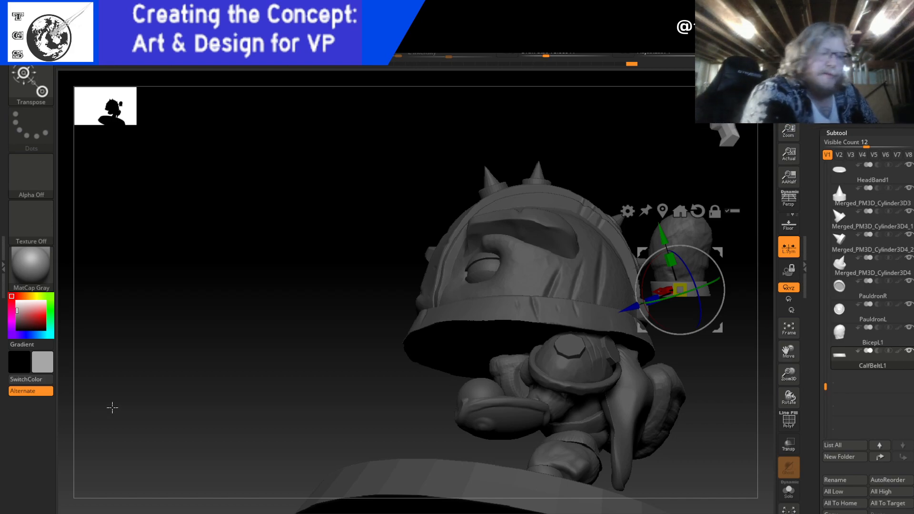
- Set MaskCurvePen as the active masking brush
{"action": "left_click", "coordinate": [36, 82]}
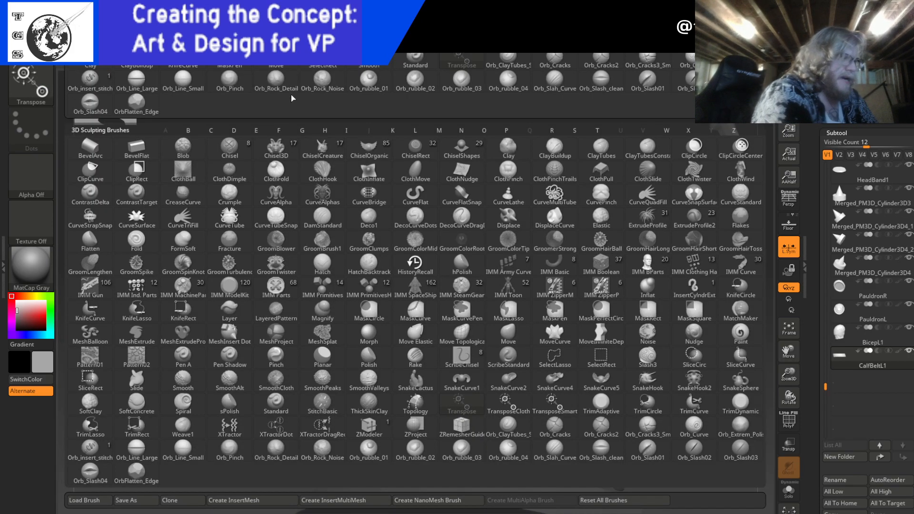
{"action": "key", "text": "m"}
{"action": "key", "text": "l"}
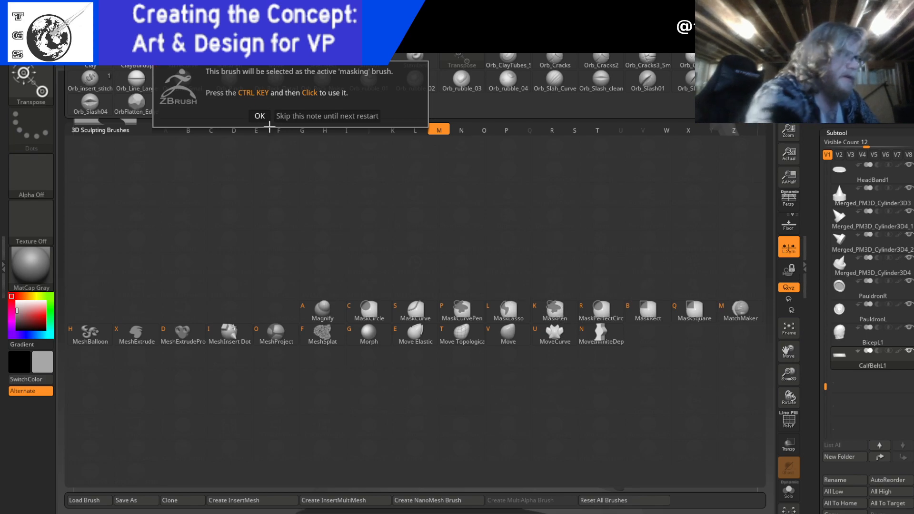
{"action": "left_click", "coordinate": [260, 116]}
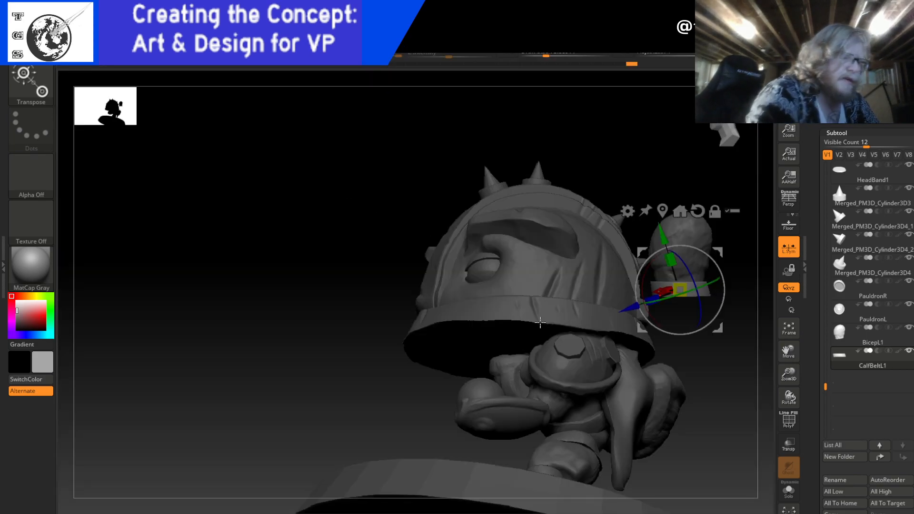
{"action": "left_click", "coordinate": [29, 77]}
{"action": "left_click", "coordinate": [167, 227]}
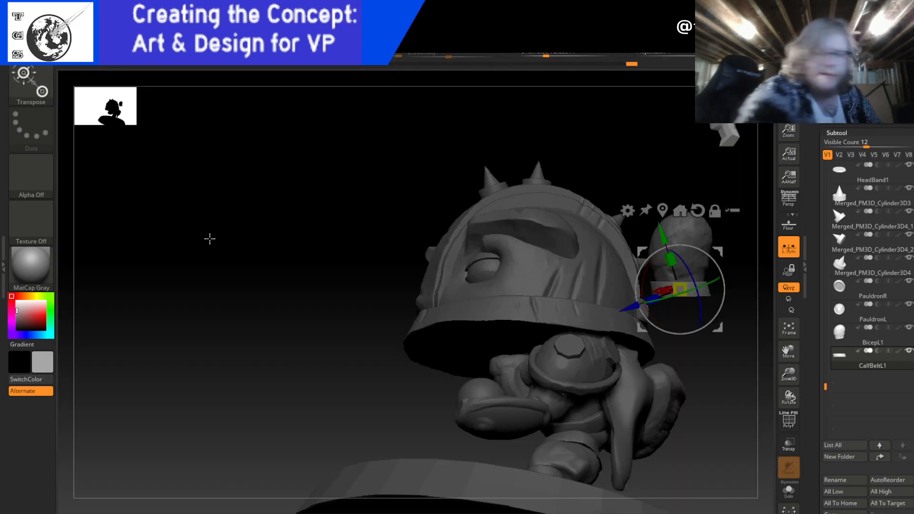
{"action": "left_click", "coordinate": [30, 80]}
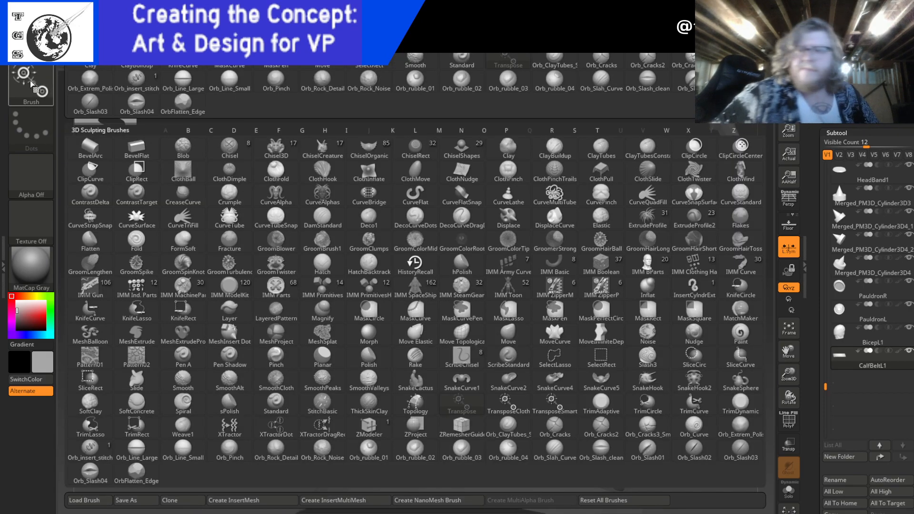
{"action": "key", "text": "m"}
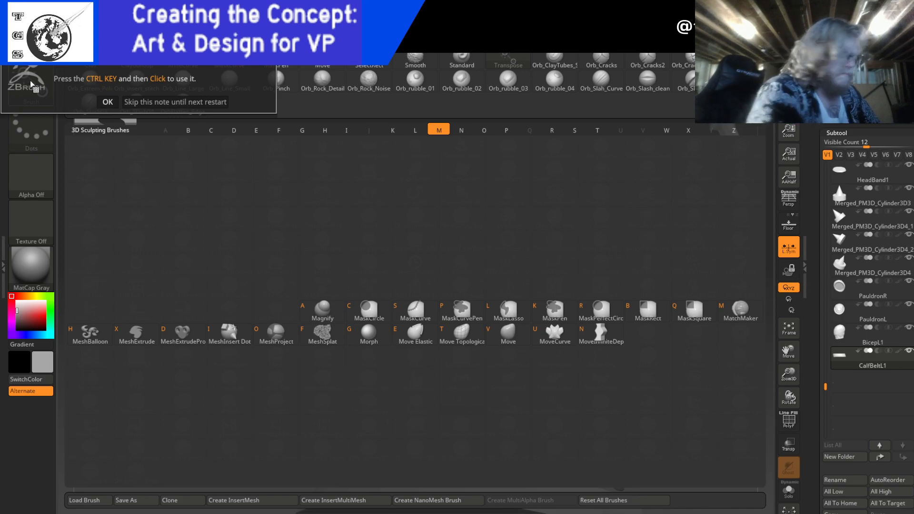
{"action": "left_click", "coordinate": [108, 102]}
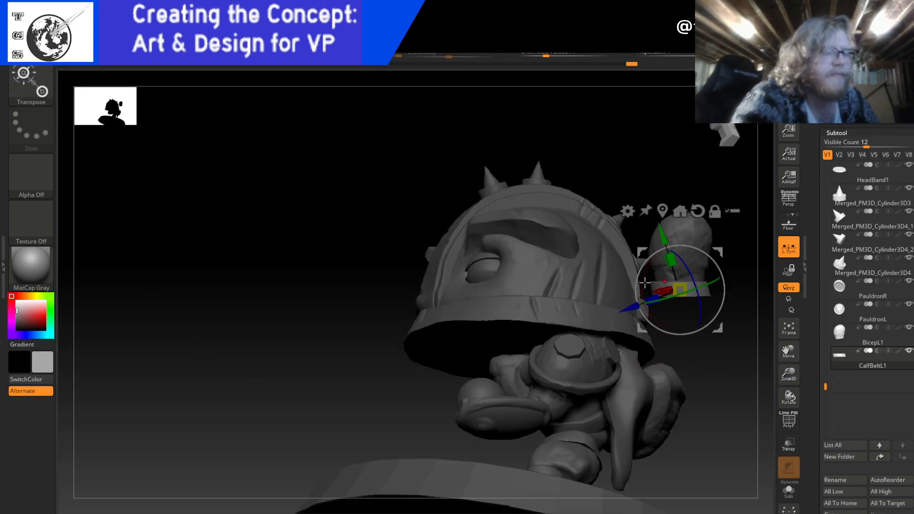
- Select the left bicep copy and try a short MaskCurvePen stroke just above its neck
{"action": "key", "text": "q"}
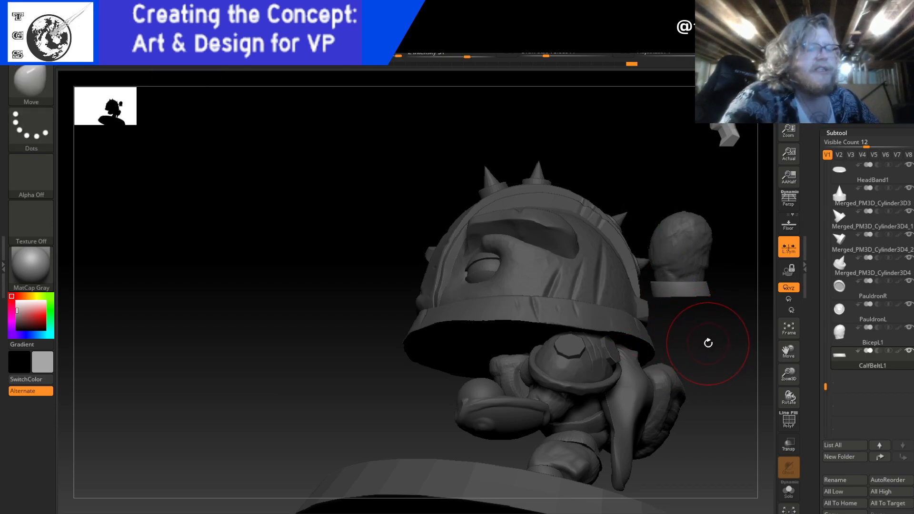
{"action": "left_click_drag", "start_coordinate": [704, 346], "coordinate": [591, 410], "text": "alt"}
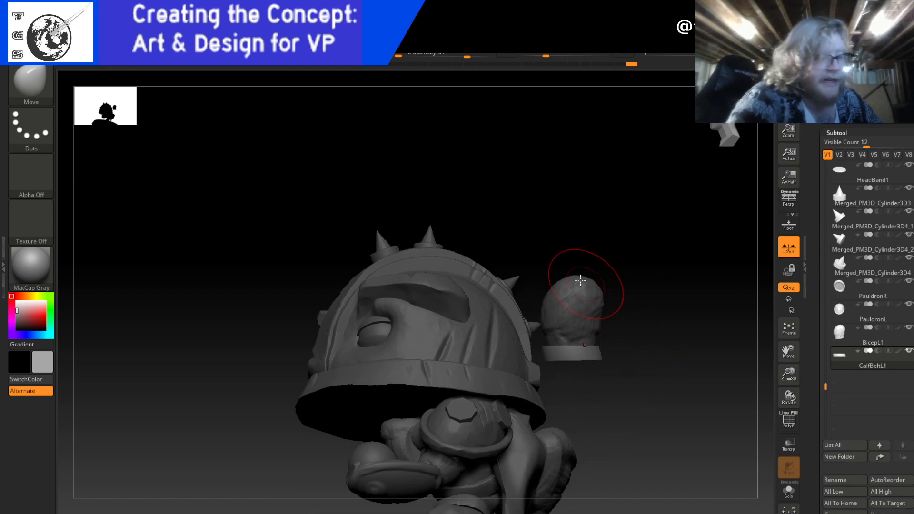
{"action": "left_click", "coordinate": [879, 342]}
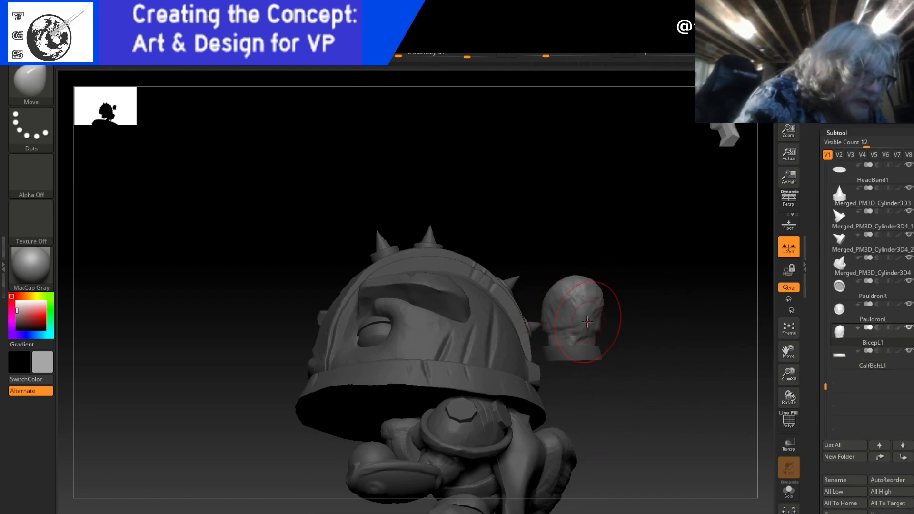
{"action": "key", "text": "ctrl+z"}
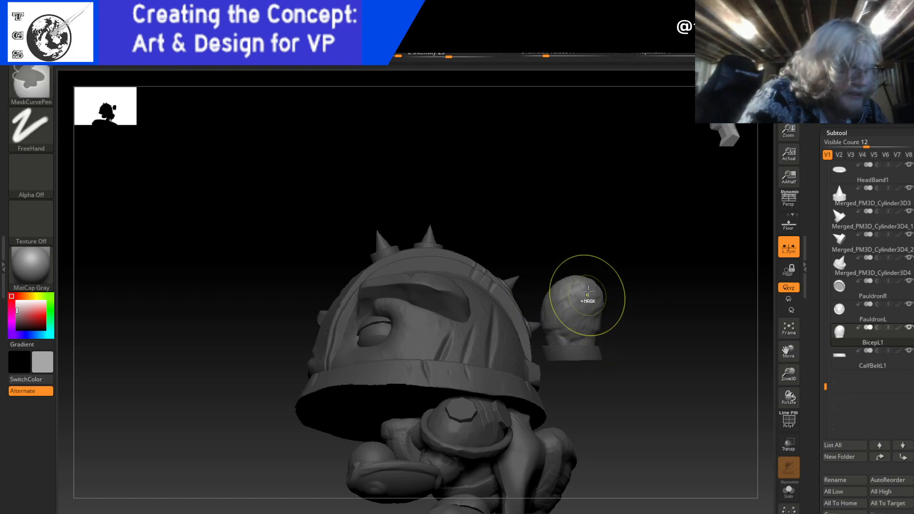
{"action": "left_click_drag", "start_coordinate": [569, 324], "coordinate": [571, 323], "text": "ctrl"}
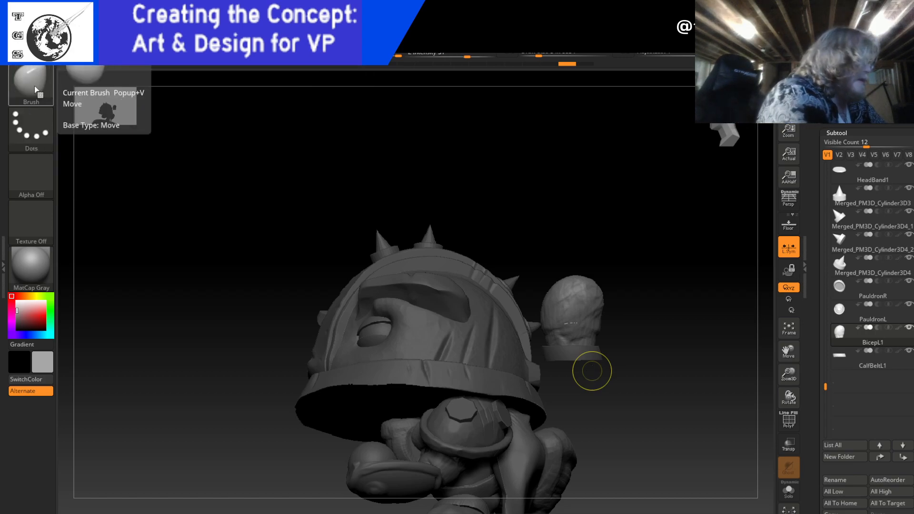
- Set MaskPen as the active masking brush
{"action": "left_click", "coordinate": [36, 86]}
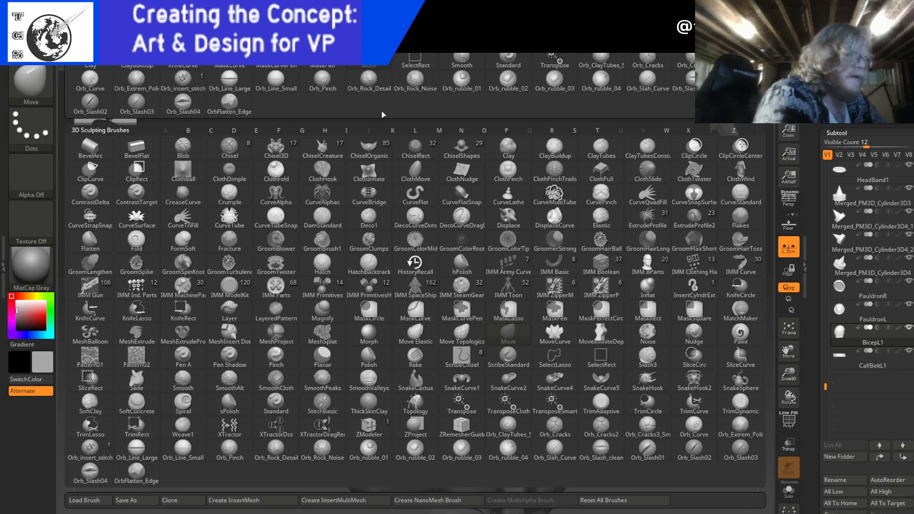
{"action": "left_click", "coordinate": [439, 131]}
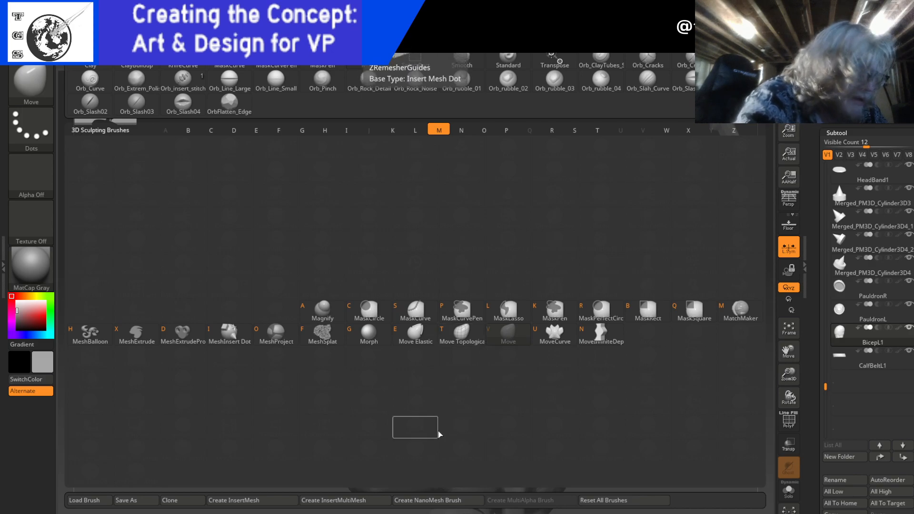
{"action": "left_click", "coordinate": [552, 310]}
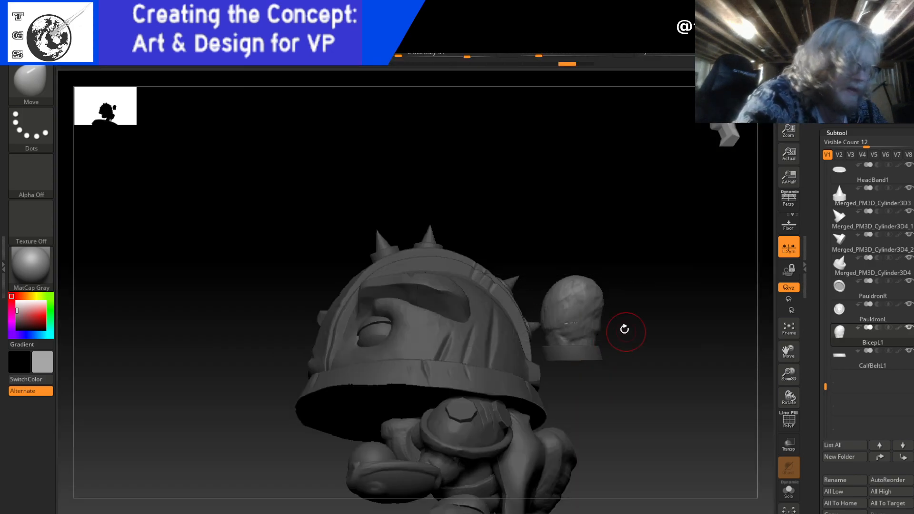
- Try painting a mask over the side of the bicep copy's dome with MaskPen
{"action": "key", "text": "ctrl"}
{"action": "mouse_move", "coordinate": [582, 321]}
{"action": "left_mouse_down", "text": "ctrl"}
{"action": "mouse_move", "coordinate": [600, 310]}
{"action": "mouse_move", "coordinate": [573, 313]}
{"action": "mouse_move", "coordinate": [590, 297]}
{"action": "mouse_move", "coordinate": [576, 286]}
{"action": "left_mouse_up", "text": "ctrl"}
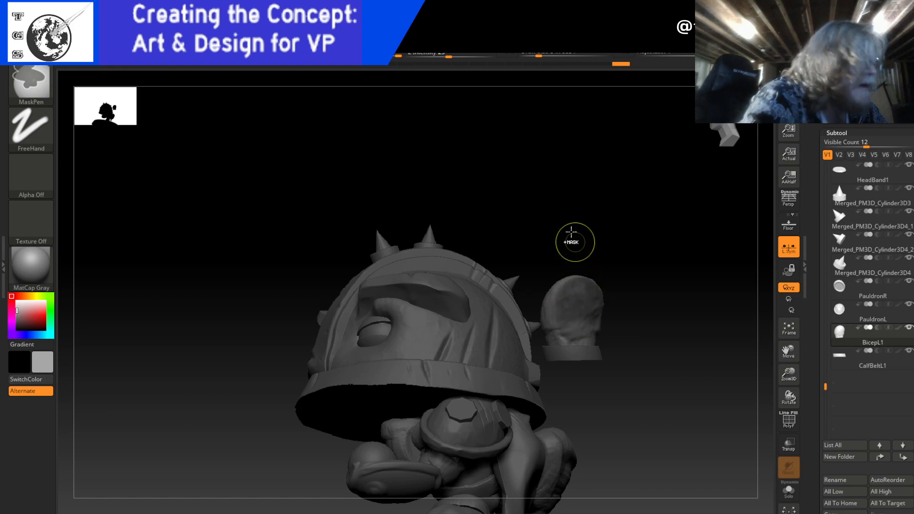
{"action": "left_click_drag", "start_coordinate": [488, 56], "coordinate": [448, 56]}
{"action": "mouse_move", "coordinate": [571, 300]}
{"action": "left_mouse_down", "text": "ctrl"}
{"action": "mouse_move", "coordinate": [551, 312]}
{"action": "mouse_move", "coordinate": [587, 314]}
{"action": "left_mouse_up", "text": "ctrl"}
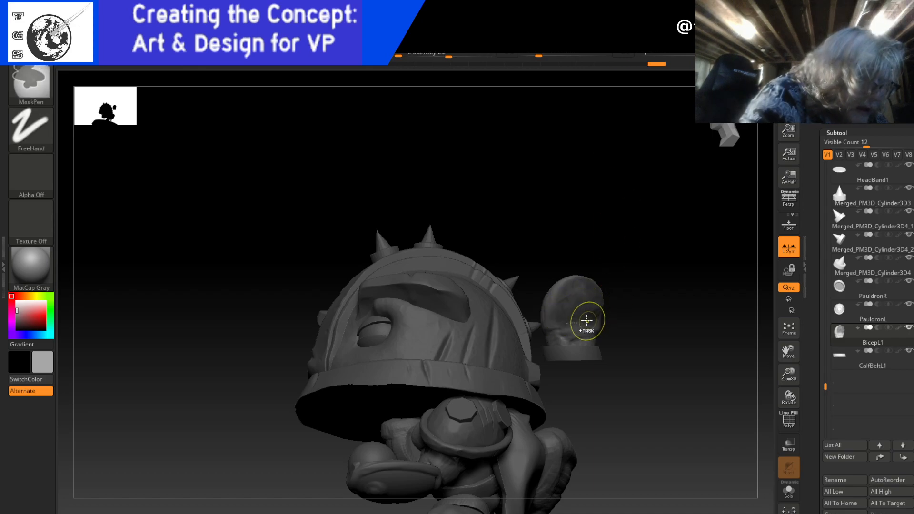
{"action": "left_click_drag", "start_coordinate": [654, 307], "coordinate": [662, 299], "text": "ctrl"}
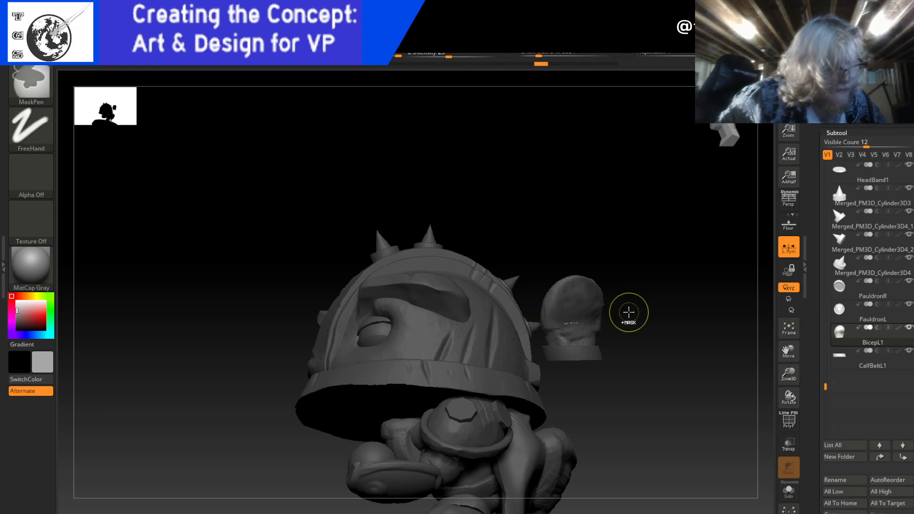
- Undo the mask strokes on the bicep copy
{"action": "key", "text": "ctrl+z"}
{"action": "key", "text": "ctrl+z"}
{"action": "key", "text": "ctrl+z"}
{"action": "key", "text": "ctrl+z"}
{"action": "key", "text": "ctrl+z"}
{"action": "key", "text": "ctrl+z"}
{"action": "key", "text": "ctrl+z"}
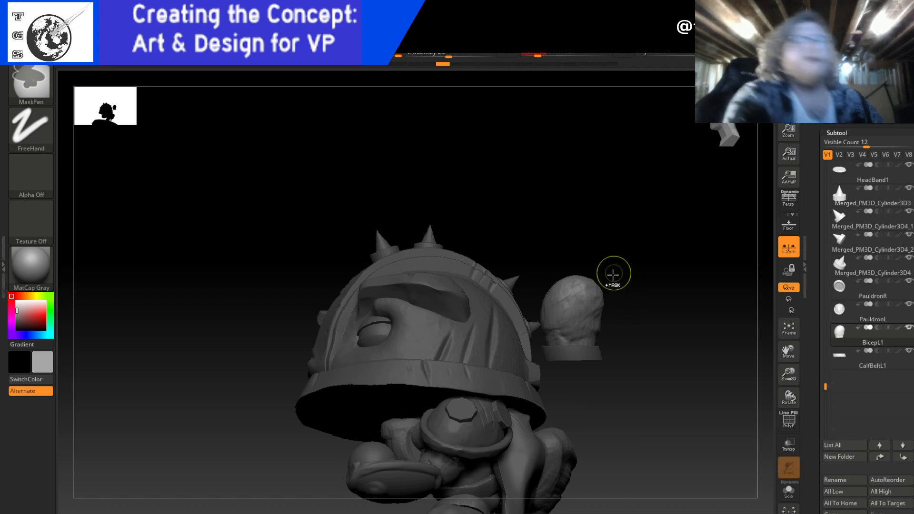
- Paint a mask over the front and side of the bicep copy's dome above the neck, undoing the accidental mask clearing
{"action": "mouse_move", "coordinate": [599, 320]}
{"action": "left_mouse_down", "text": "ctrl"}
{"action": "mouse_move", "coordinate": [556, 289]}
{"action": "mouse_move", "coordinate": [566, 316]}
{"action": "mouse_move", "coordinate": [593, 299]}
{"action": "left_mouse_up", "text": "ctrl"}
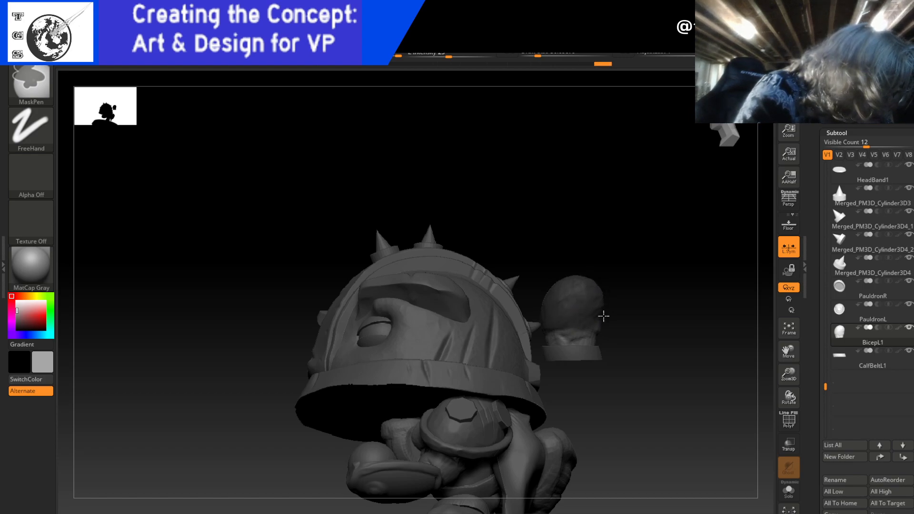
{"action": "mouse_move", "coordinate": [673, 316]}
{"action": "left_mouse_down"}
{"action": "mouse_move", "coordinate": [658, 300]}
{"action": "mouse_move", "coordinate": [676, 291]}
{"action": "mouse_move", "coordinate": [655, 282]}
{"action": "left_mouse_up"}
{"action": "mouse_move", "coordinate": [601, 323]}
{"action": "left_mouse_down", "text": "ctrl"}
{"action": "mouse_move", "coordinate": [627, 331]}
{"action": "mouse_move", "coordinate": [619, 327]}
{"action": "left_mouse_up", "text": "ctrl"}
{"action": "left_click_drag", "start_coordinate": [691, 339], "coordinate": [665, 318], "text": "ctrl"}
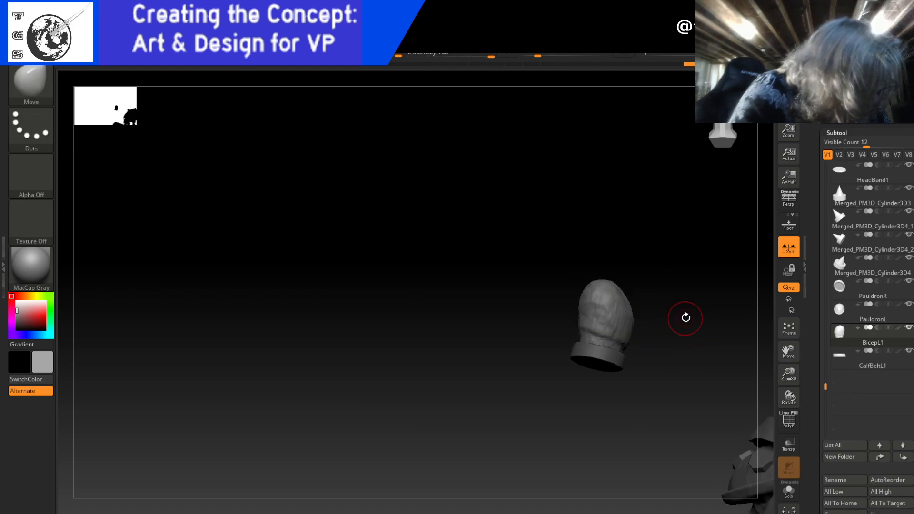
{"action": "key", "text": "ctrl+z"}
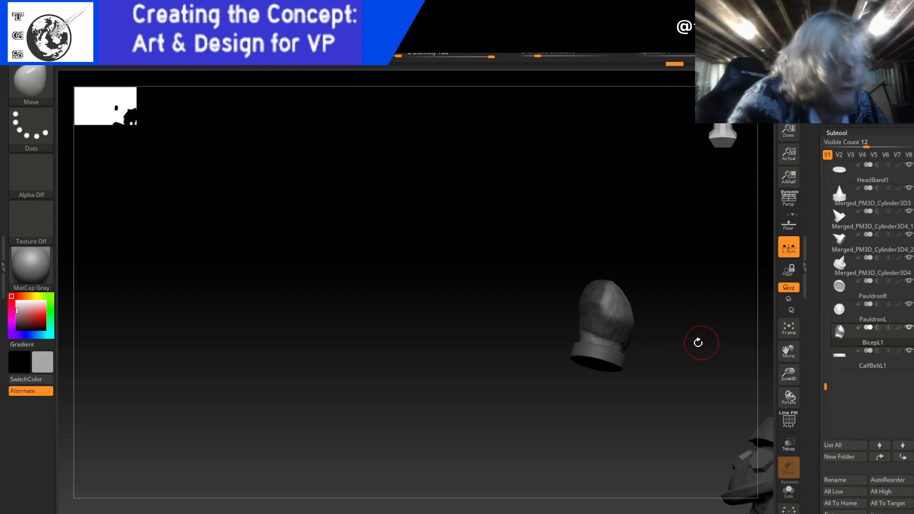
- Extend the mask around the remaining sides of the bicep copy until the whole dome above the neck is covered
{"action": "mouse_move", "coordinate": [700, 337]}
{"action": "left_mouse_down"}
{"action": "mouse_move", "coordinate": [659, 328]}
{"action": "mouse_move", "coordinate": [702, 316]}
{"action": "mouse_move", "coordinate": [670, 314]}
{"action": "mouse_move", "coordinate": [643, 343]}
{"action": "mouse_move", "coordinate": [654, 343]}
{"action": "mouse_move", "coordinate": [659, 325]}
{"action": "mouse_move", "coordinate": [623, 318]}
{"action": "left_mouse_up"}
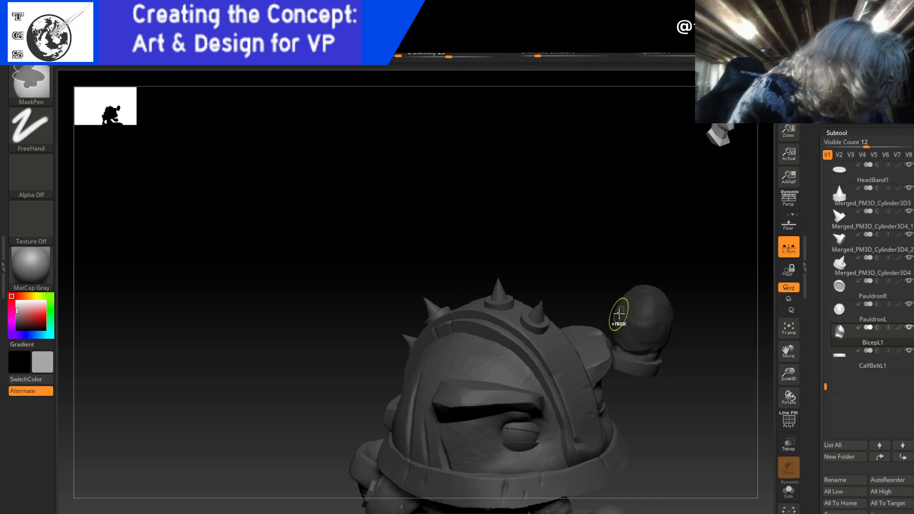
{"action": "left_click_drag", "start_coordinate": [704, 287], "coordinate": [749, 316]}
{"action": "left_click_drag", "start_coordinate": [600, 308], "coordinate": [605, 290], "text": "ctrl"}
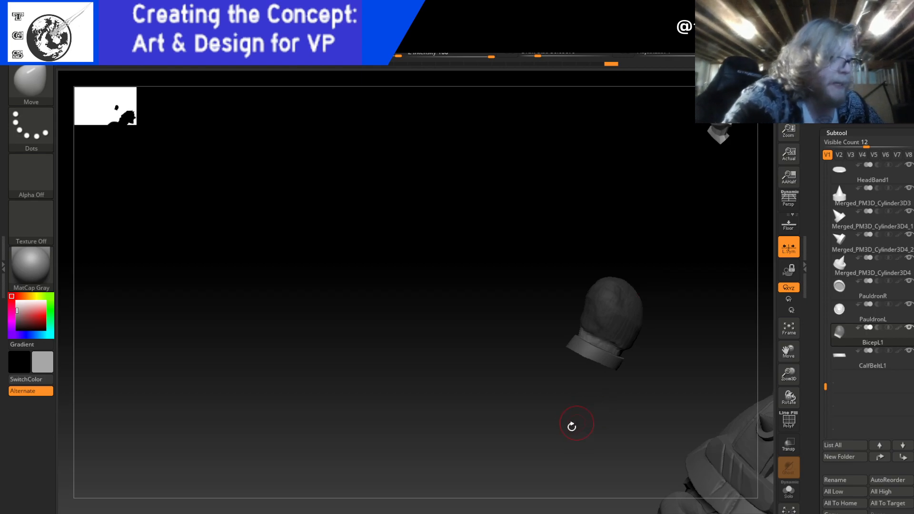
{"action": "mouse_move", "coordinate": [883, 345]}
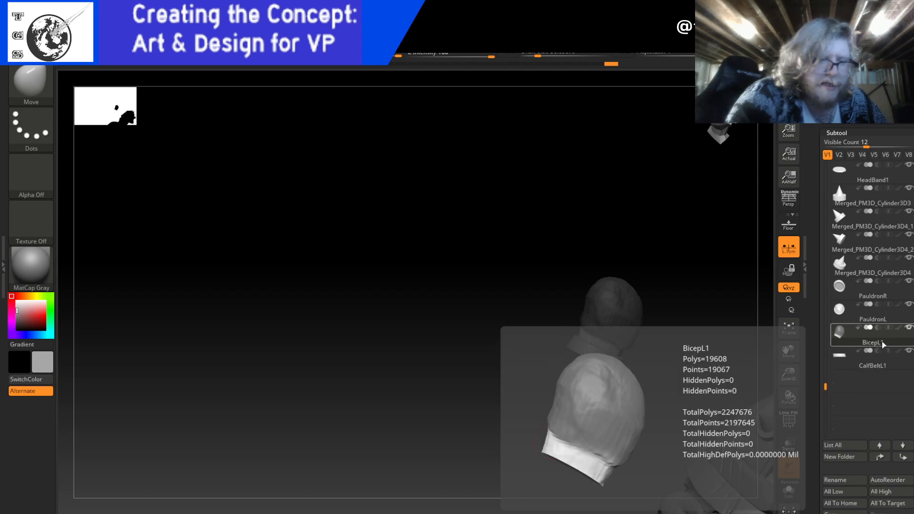
- Move the calf belt copy down along its Y axis, away from the dome of the bicep copy
{"action": "mouse_move", "coordinate": [881, 368]}
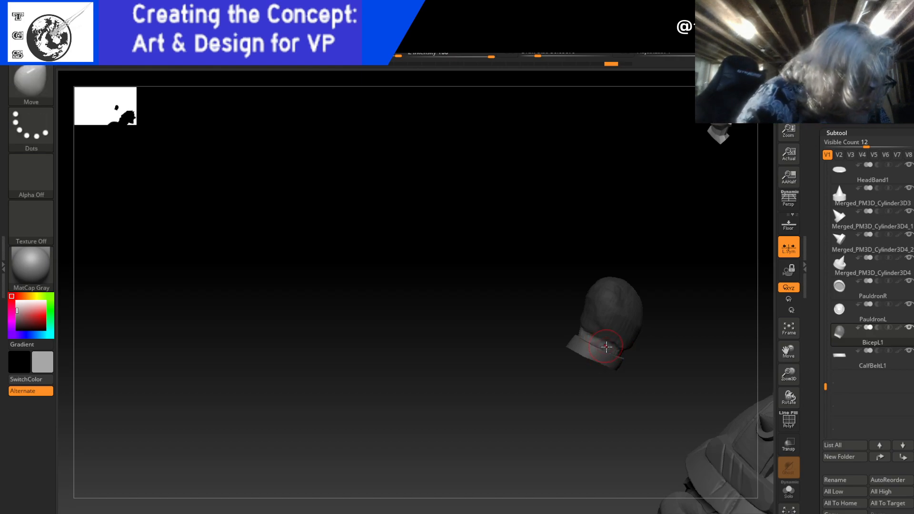
{"action": "left_click", "coordinate": [865, 362]}
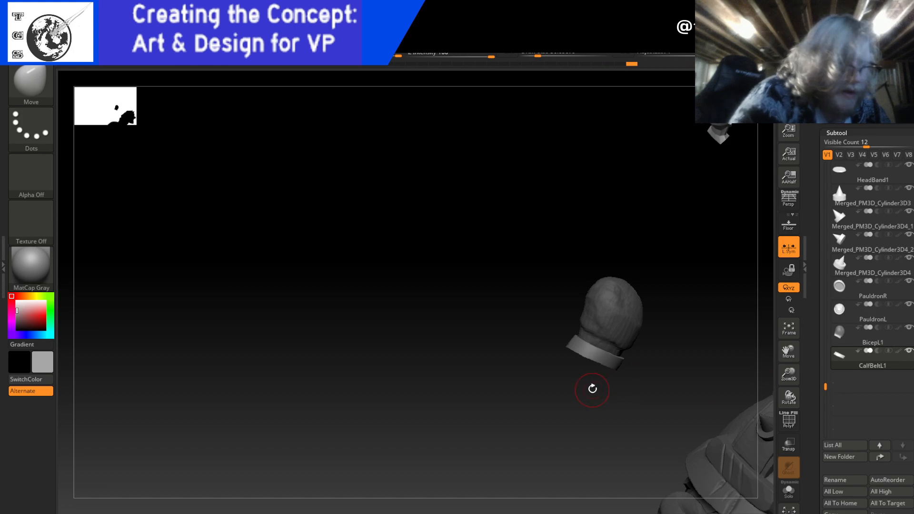
{"action": "key", "text": "w"}
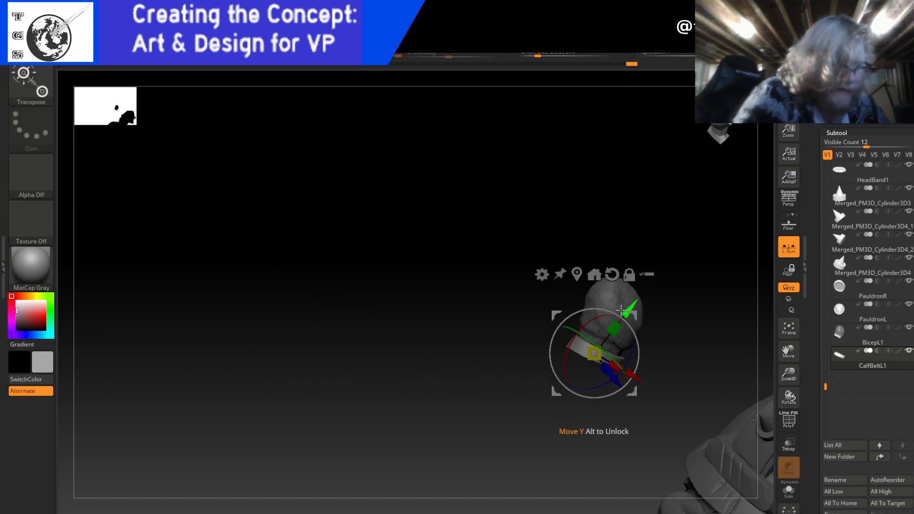
{"action": "left_click_drag", "start_coordinate": [630, 309], "coordinate": [515, 406]}
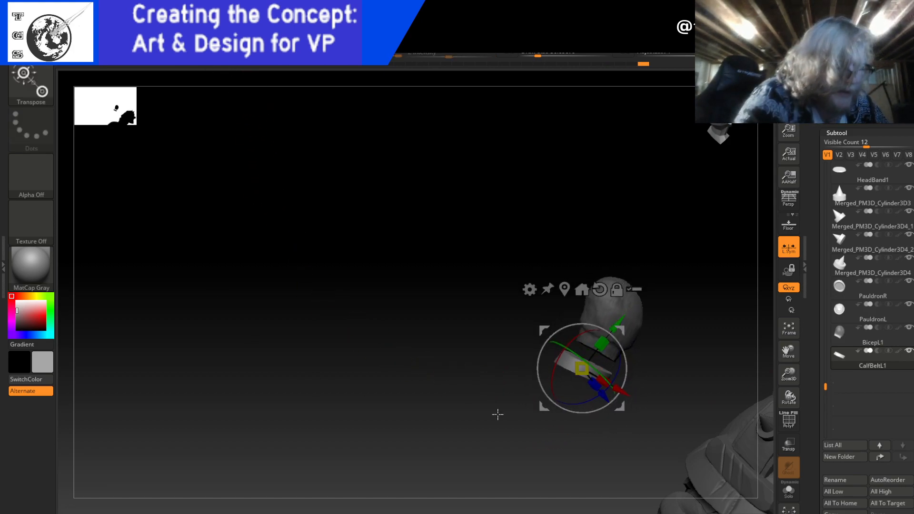
- Stretch the unmasked neck of the bicep copy down toward the calf belt copy with the Move brush from several sides, and reselect the belt
{"action": "left_click", "coordinate": [187, 47]}
{"action": "left_click", "coordinate": [873, 342]}
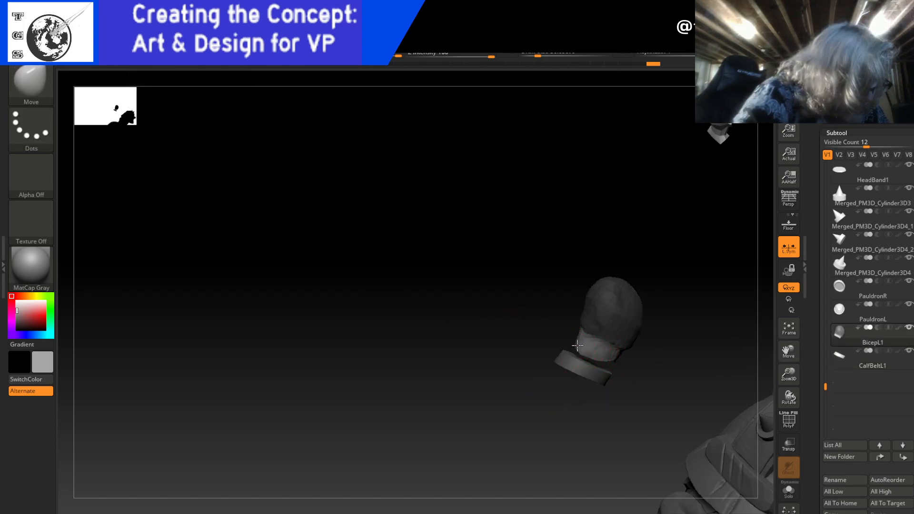
{"action": "left_click_drag", "start_coordinate": [691, 351], "coordinate": [571, 349]}
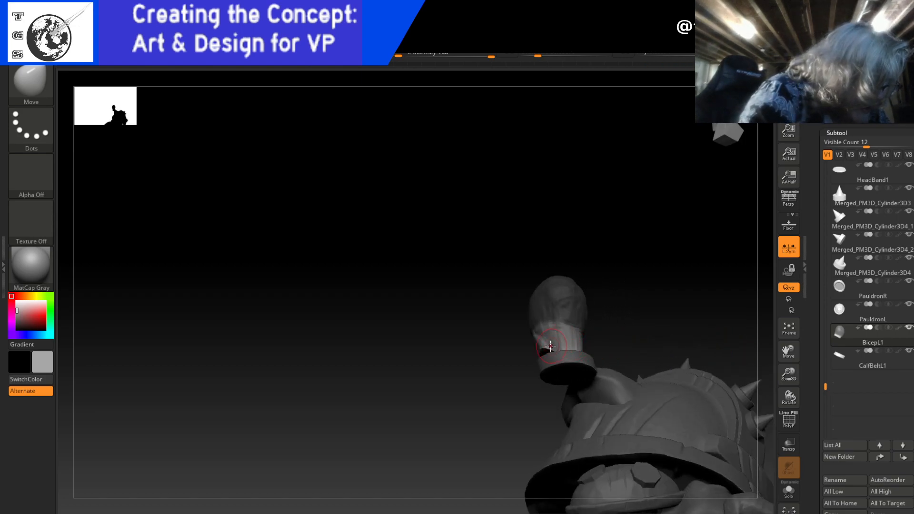
{"action": "left_click_drag", "start_coordinate": [596, 318], "coordinate": [560, 358]}
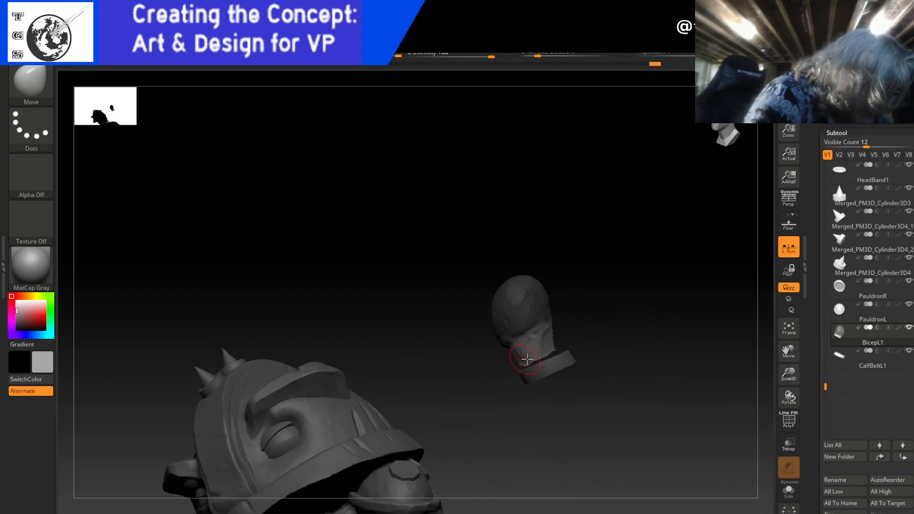
{"action": "mouse_move", "coordinate": [590, 325]}
{"action": "left_mouse_down"}
{"action": "mouse_move", "coordinate": [614, 305]}
{"action": "mouse_move", "coordinate": [658, 298]}
{"action": "mouse_move", "coordinate": [585, 337]}
{"action": "left_mouse_up"}
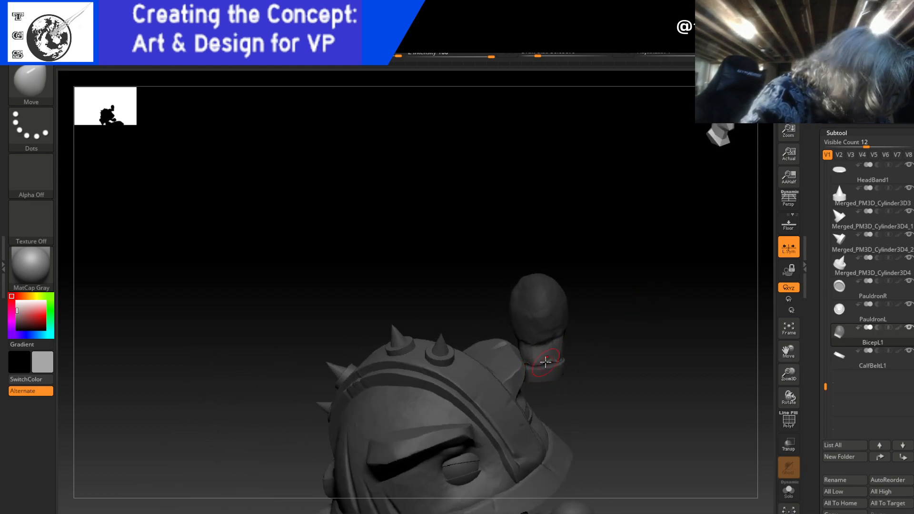
{"action": "left_click_drag", "start_coordinate": [591, 373], "coordinate": [624, 363]}
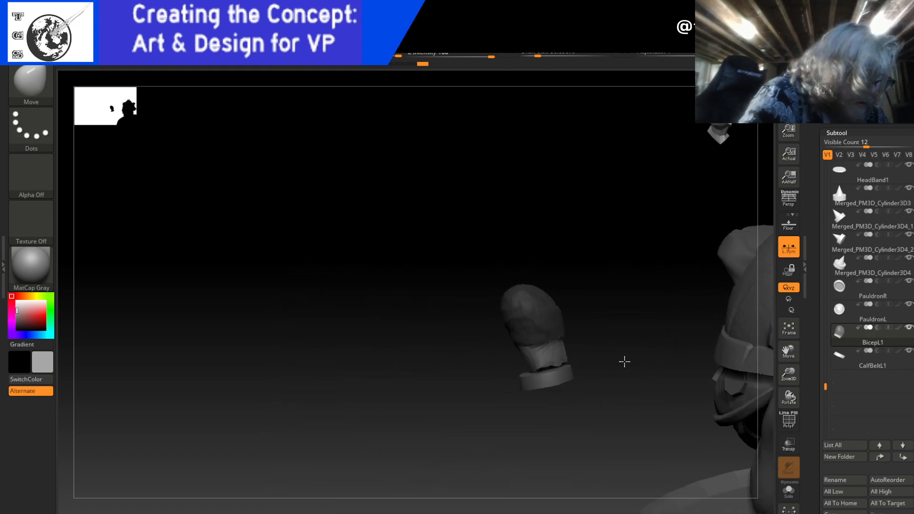
{"action": "left_click", "coordinate": [885, 365]}
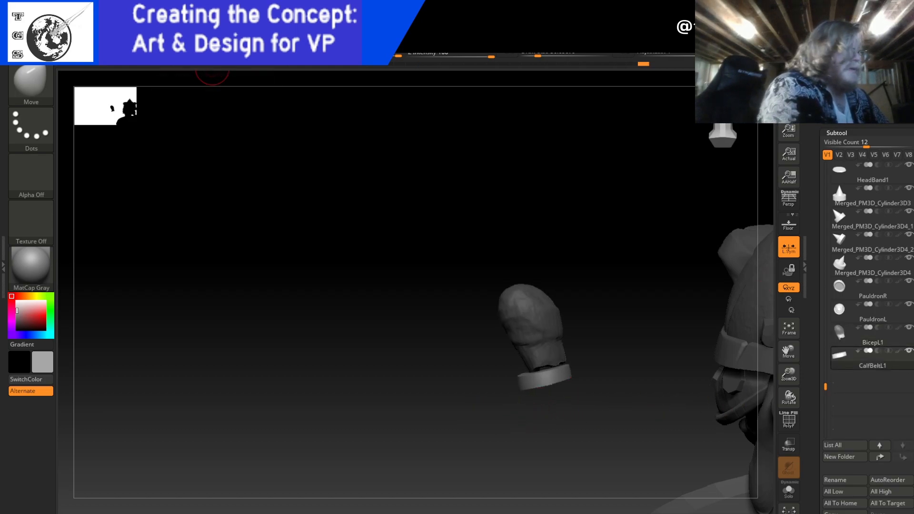
- Fit the CalfBeltL1 subtool around the narrow lower end of the bicep by shifting it along Y and X and scaling it slightly
{"action": "key", "text": "w"}
{"action": "left_click_drag", "start_coordinate": [650, 410], "coordinate": [678, 405]}
{"action": "left_click_drag", "start_coordinate": [529, 326], "coordinate": [527, 319]}
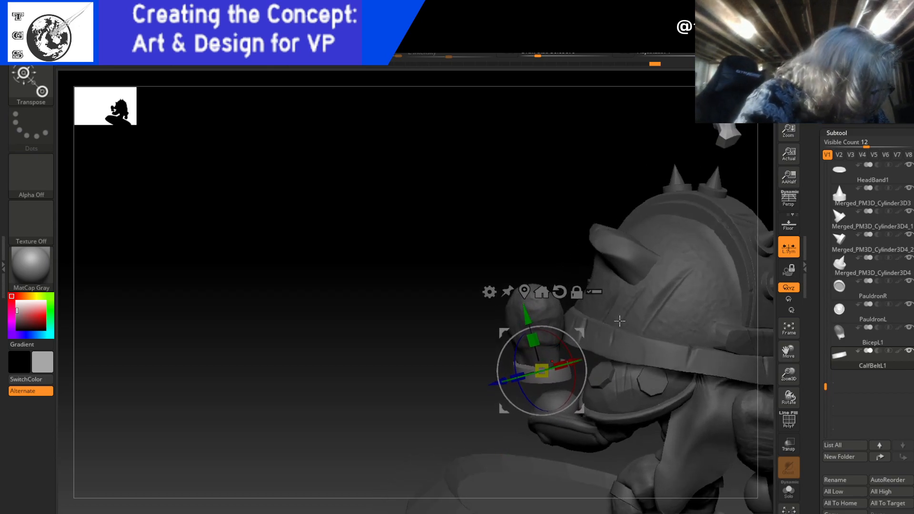
{"action": "left_click_drag", "start_coordinate": [580, 359], "coordinate": [578, 359]}
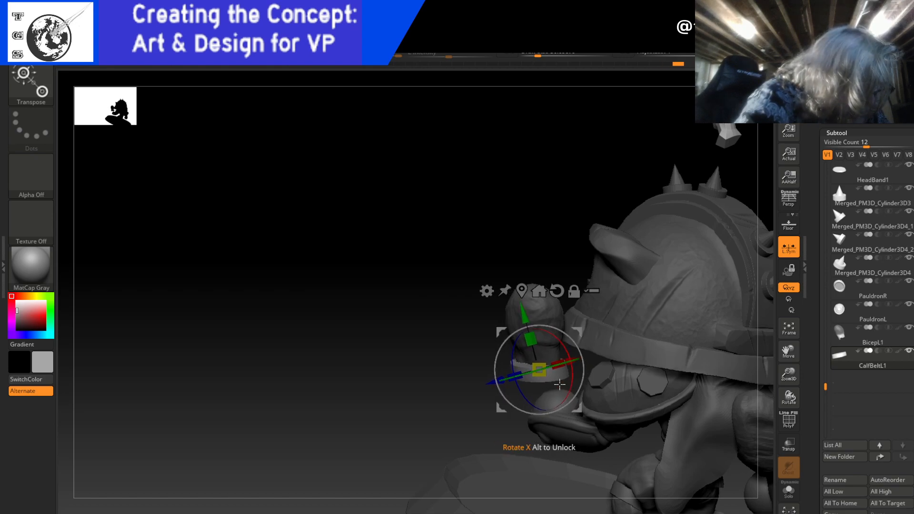
{"action": "left_click_drag", "start_coordinate": [534, 376], "coordinate": [534, 377]}
{"action": "left_click_drag", "start_coordinate": [585, 248], "coordinate": [552, 254]}
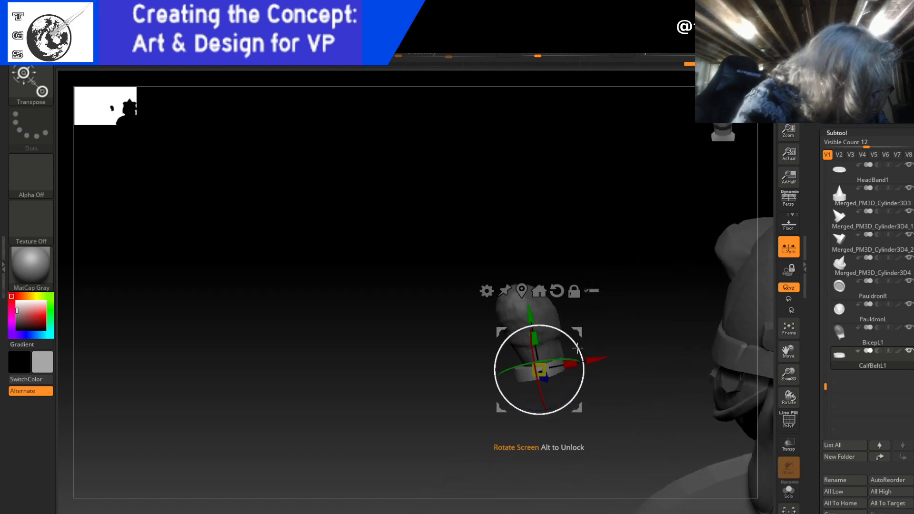
{"action": "left_click_drag", "start_coordinate": [597, 361], "coordinate": [603, 360]}
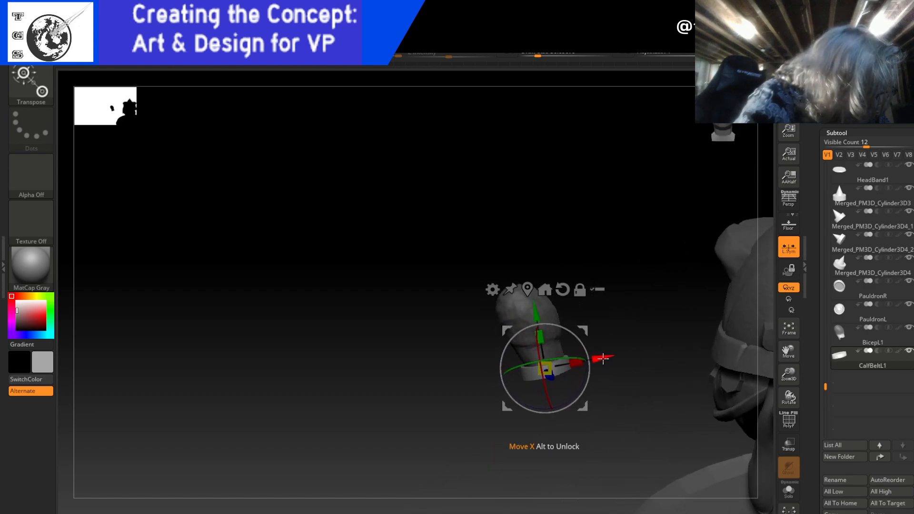
- Check the belt's fit from the side and nudge CalfBeltL1 slightly along its Z axis
{"action": "key", "text": "q"}
{"action": "mouse_move", "coordinate": [596, 349]}
{"action": "left_mouse_down"}
{"action": "mouse_move", "coordinate": [647, 351]}
{"action": "mouse_move", "coordinate": [649, 365]}
{"action": "mouse_move", "coordinate": [695, 312]}
{"action": "left_mouse_up"}
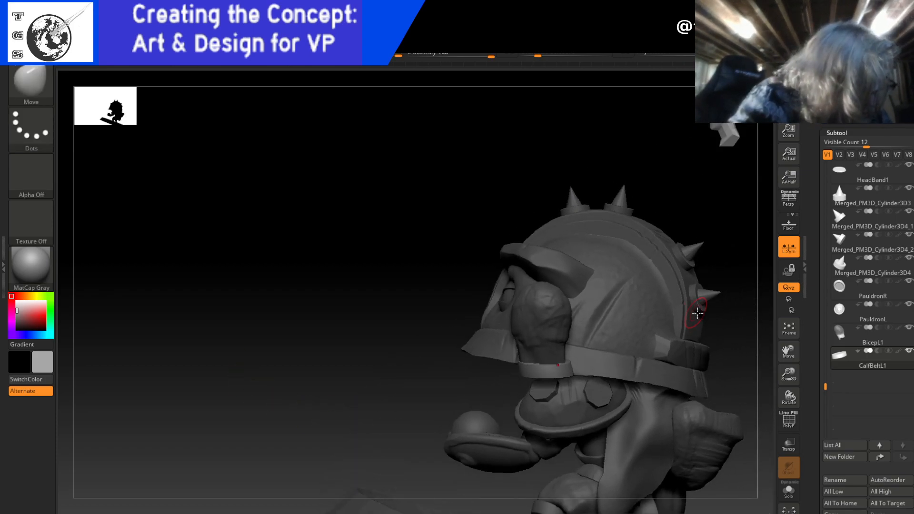
{"action": "key", "text": "w"}
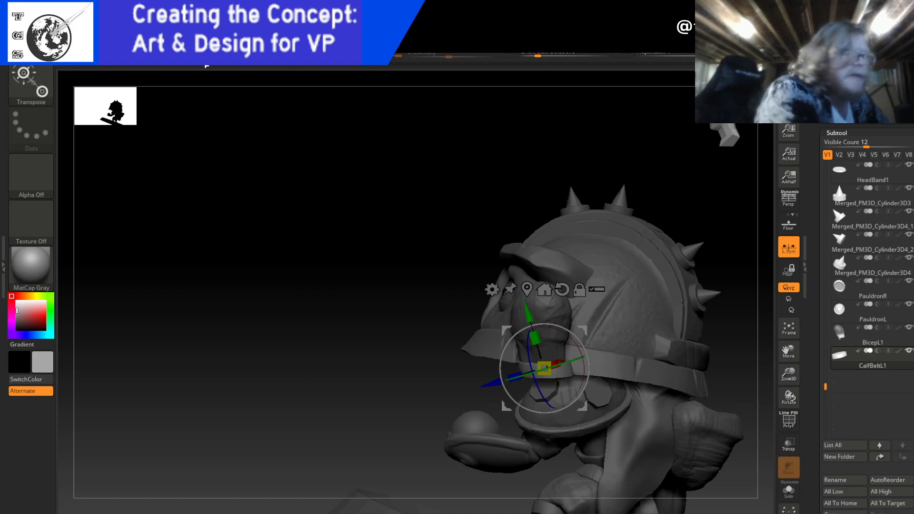
{"action": "left_click_drag", "start_coordinate": [494, 383], "coordinate": [493, 384]}
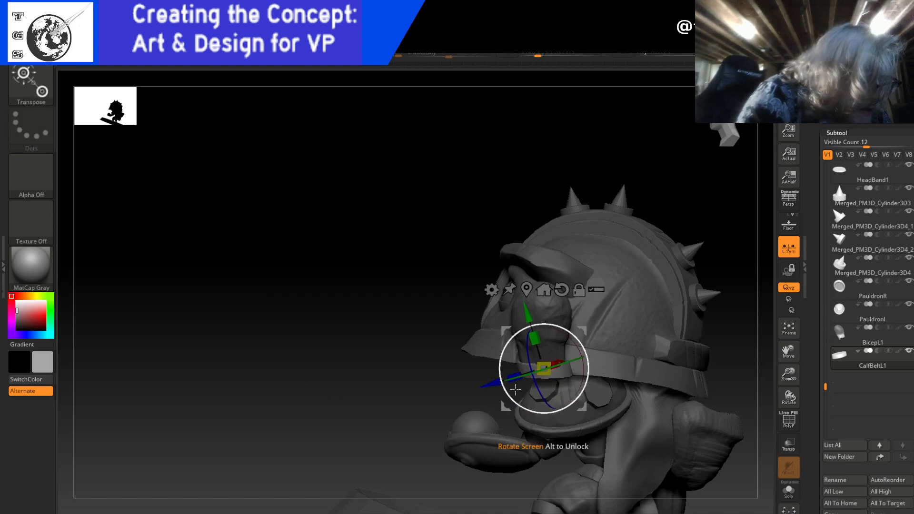
{"action": "left_click_drag", "start_coordinate": [381, 393], "coordinate": [444, 416]}
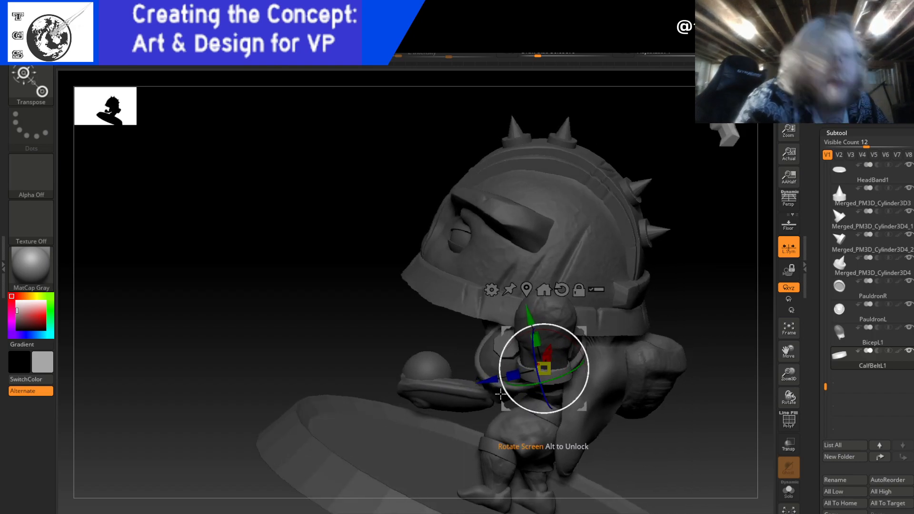
- Select the BicepL1 subtool and scale it up uniformly in small amounts, using a factor of about 1.05
{"action": "left_click", "coordinate": [857, 335]}
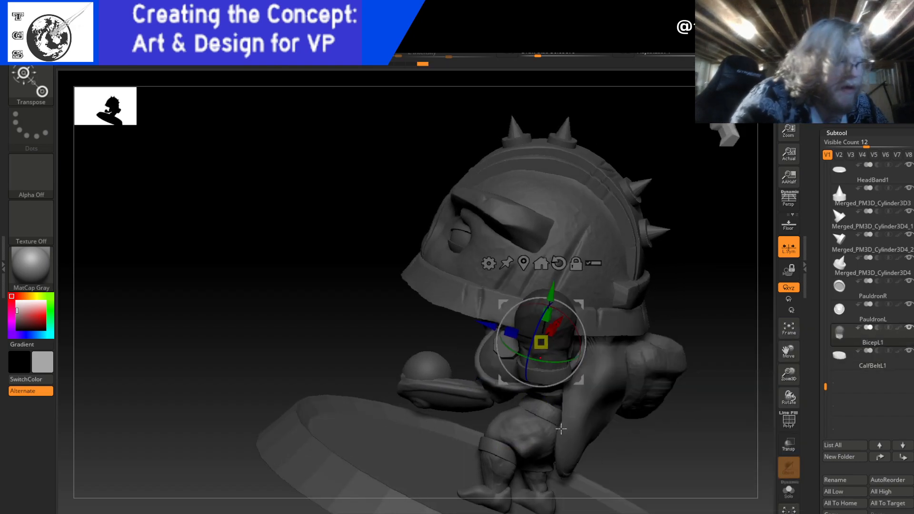
{"action": "left_click_drag", "start_coordinate": [542, 343], "coordinate": [544, 347]}
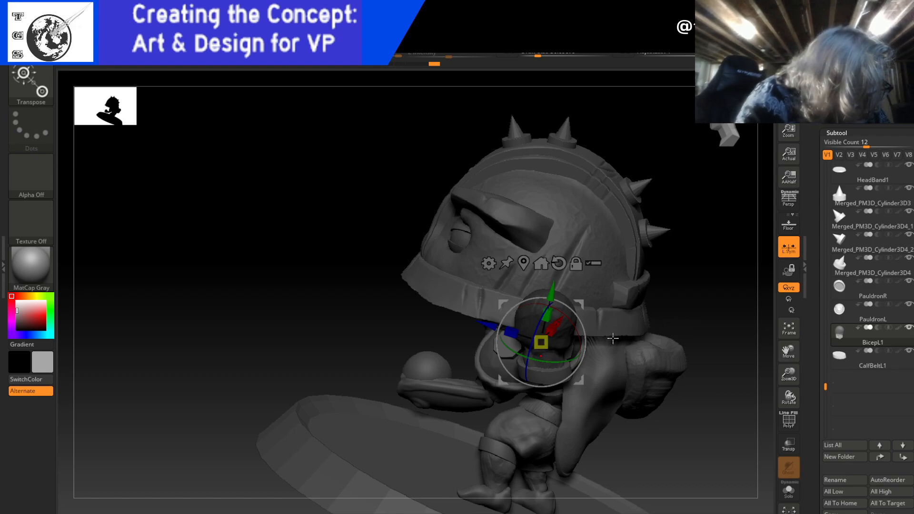
{"action": "left_click_drag", "start_coordinate": [678, 319], "coordinate": [674, 338]}
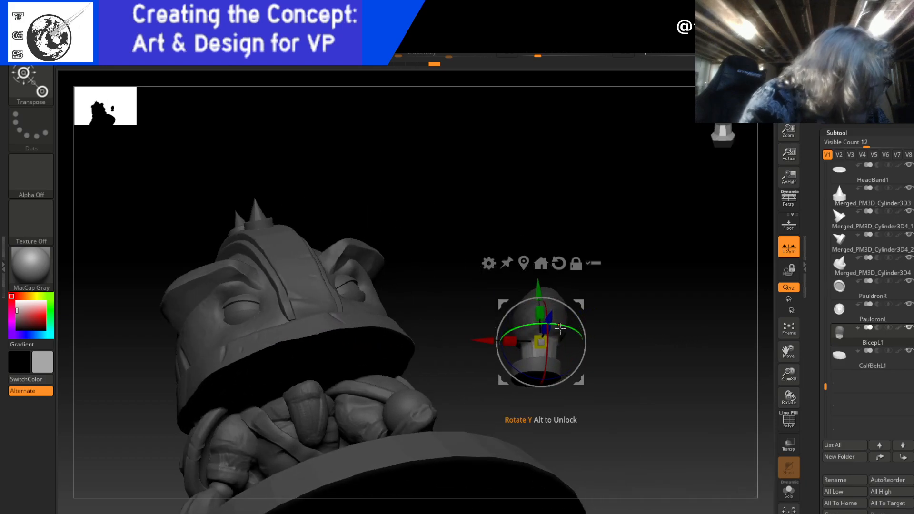
{"action": "left_click_drag", "start_coordinate": [543, 342], "coordinate": [545, 346]}
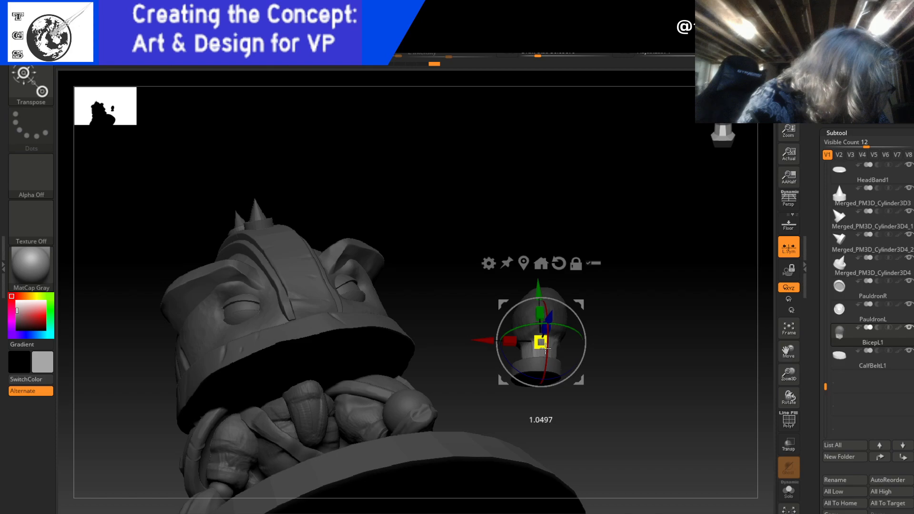
{"action": "left_click_drag", "start_coordinate": [632, 316], "coordinate": [630, 353]}
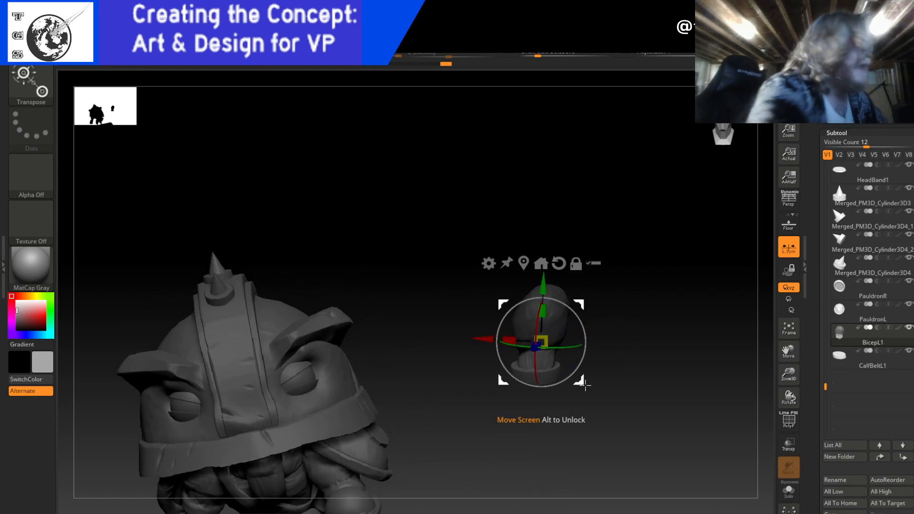
- Return to drawing mode and choose the Orb_Line_Large sculpting brush for BicepL1
{"action": "key", "text": "q"}
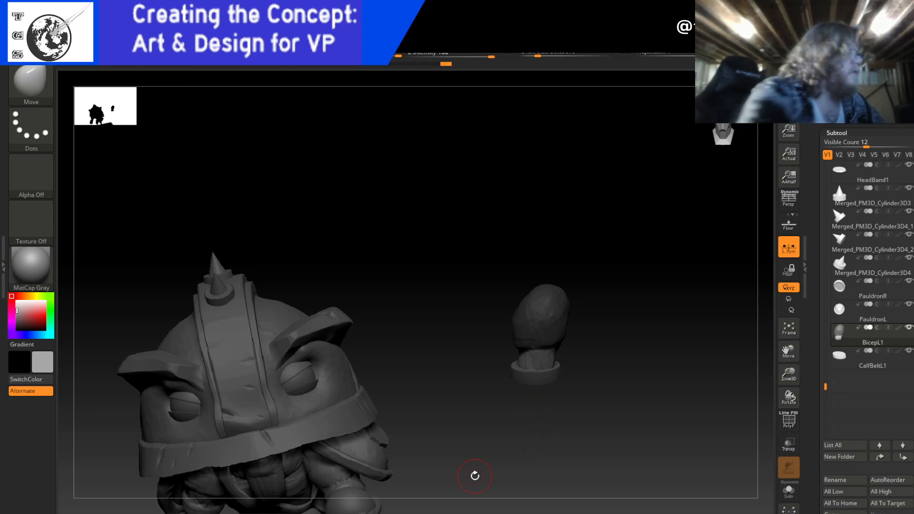
{"action": "left_click", "coordinate": [38, 82]}
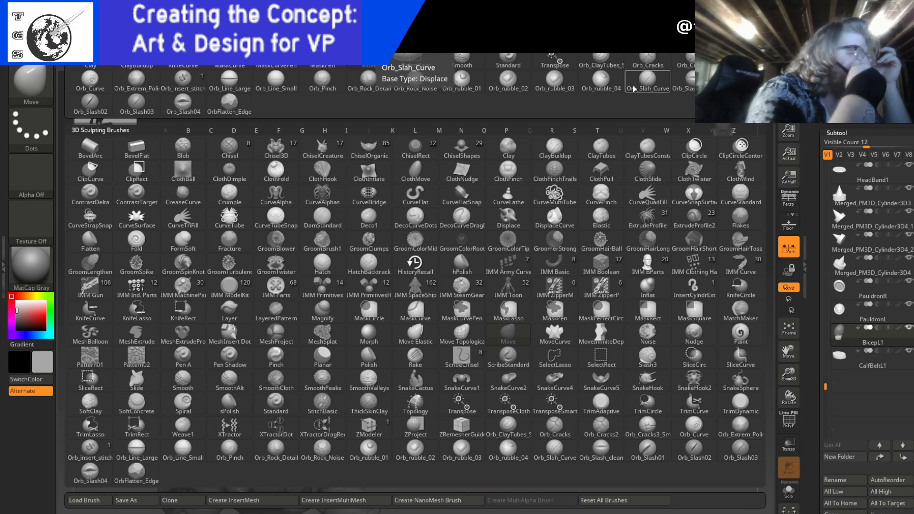
{"action": "left_click", "coordinate": [230, 80]}
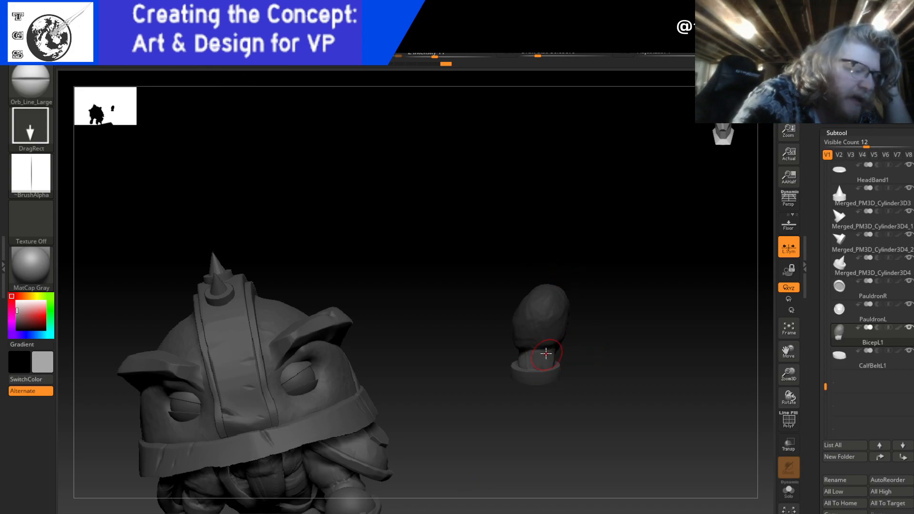
{"action": "left_click", "coordinate": [533, 470], "text": "ctrl"}
{"action": "key", "text": "ctrl"}
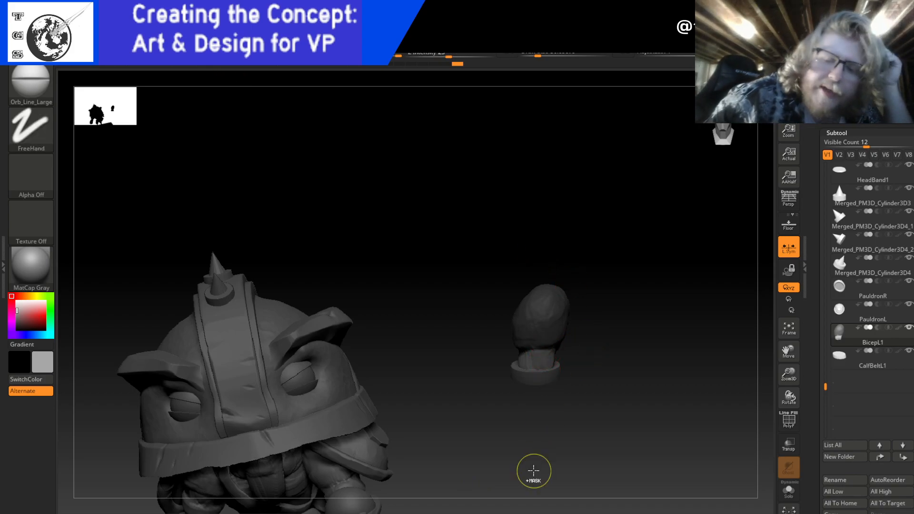
{"action": "key", "text": "ctrl"}
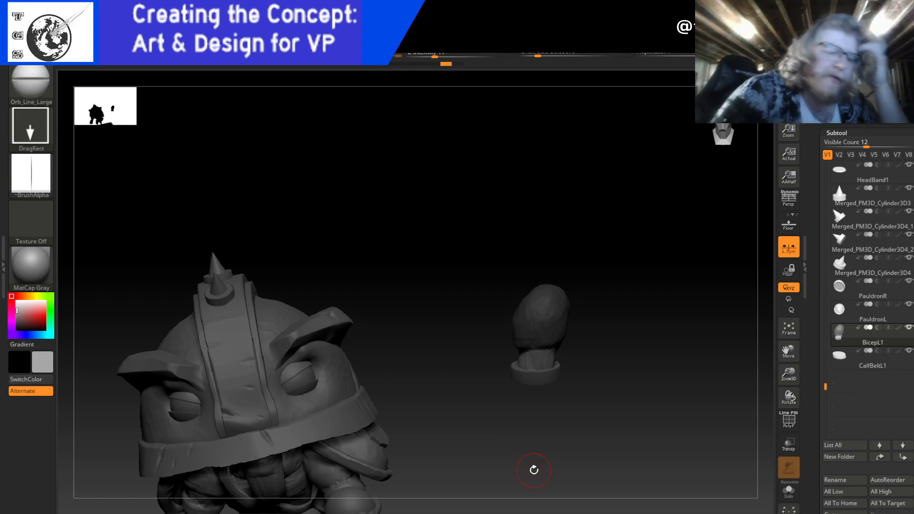
{"action": "left_click_drag", "start_coordinate": [817, 474], "coordinate": [824, 359]}
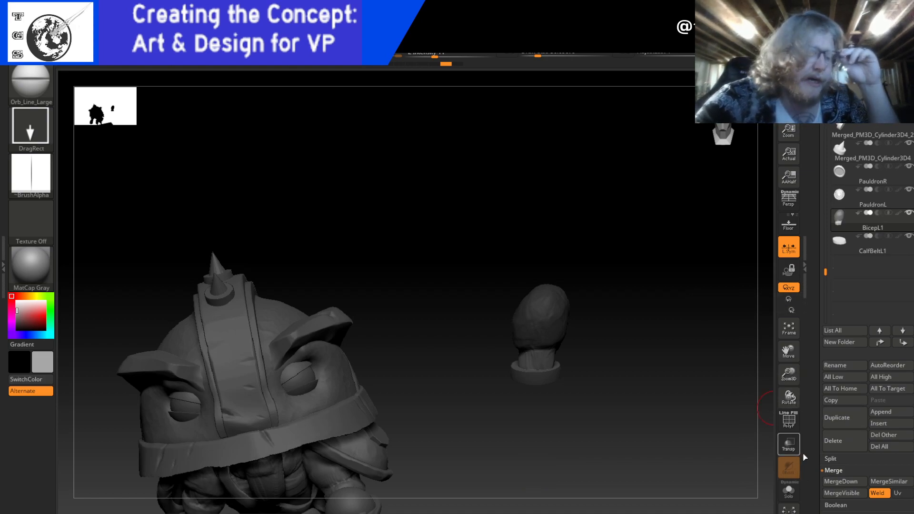
{"action": "left_click_drag", "start_coordinate": [811, 456], "coordinate": [815, 410]}
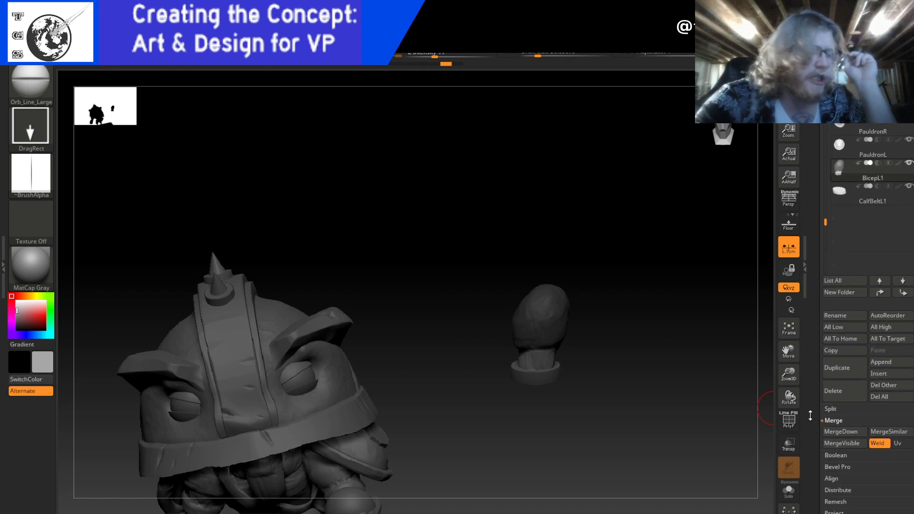
{"action": "left_click_drag", "start_coordinate": [809, 482], "coordinate": [815, 422]}
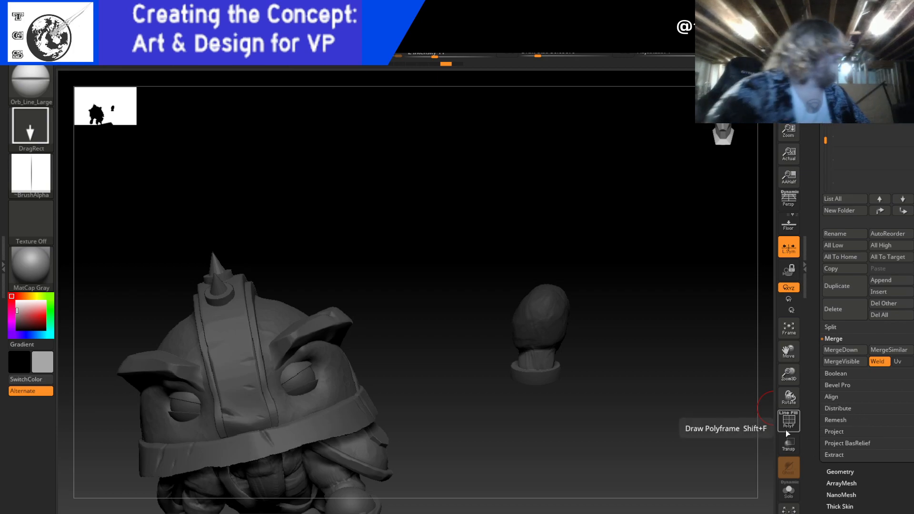
{"action": "key", "text": "ctrl"}
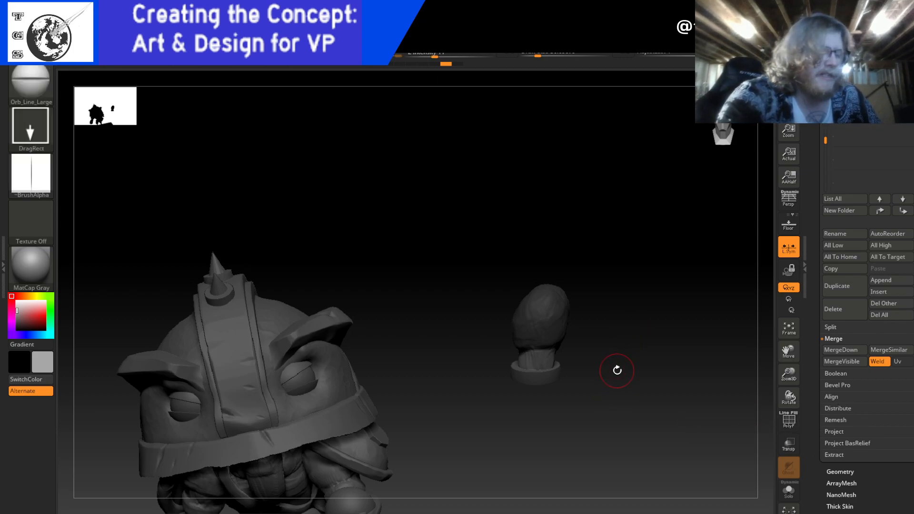
{"action": "left_click_drag", "start_coordinate": [622, 376], "coordinate": [614, 345]}
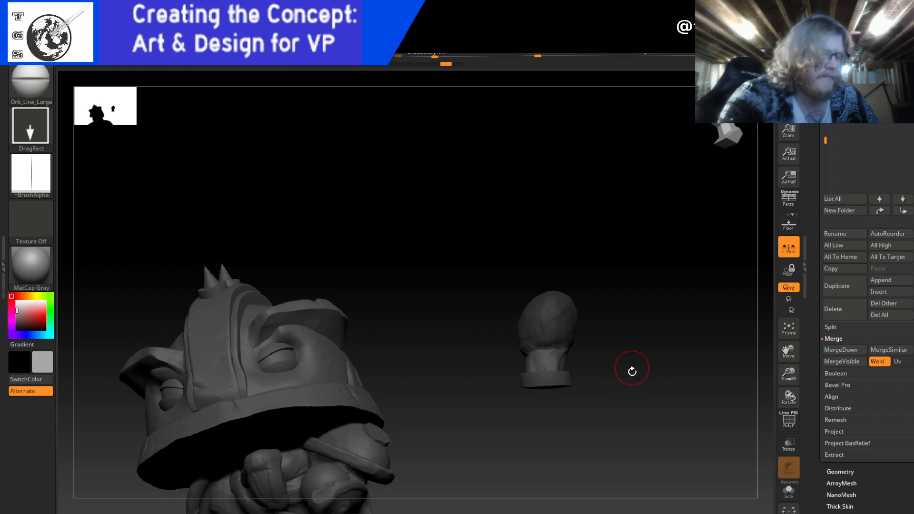
- Select the CalfBeltL1 subtool and shift it in small amounts along X to center it under the bicep
{"action": "mouse_move", "coordinate": [665, 392]}
{"action": "left_mouse_down", "text": "ctrl"}
{"action": "mouse_move", "coordinate": [716, 465]}
{"action": "mouse_move", "coordinate": [704, 444]}
{"action": "left_mouse_up", "text": "ctrl"}
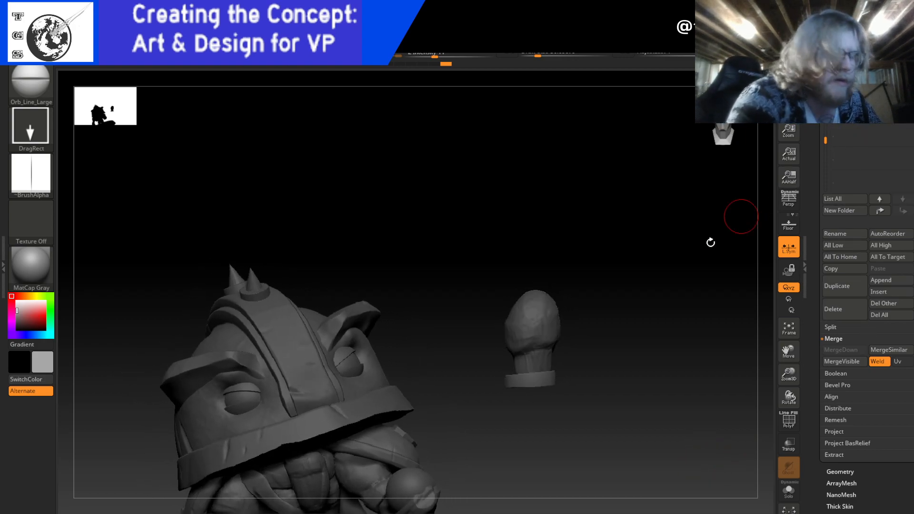
{"action": "key", "text": "w"}
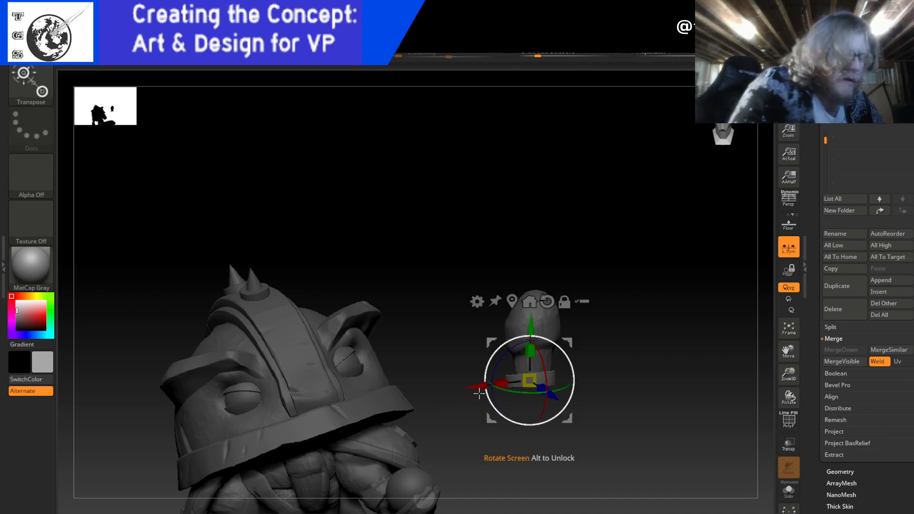
{"action": "left_click_drag", "start_coordinate": [476, 387], "coordinate": [478, 388]}
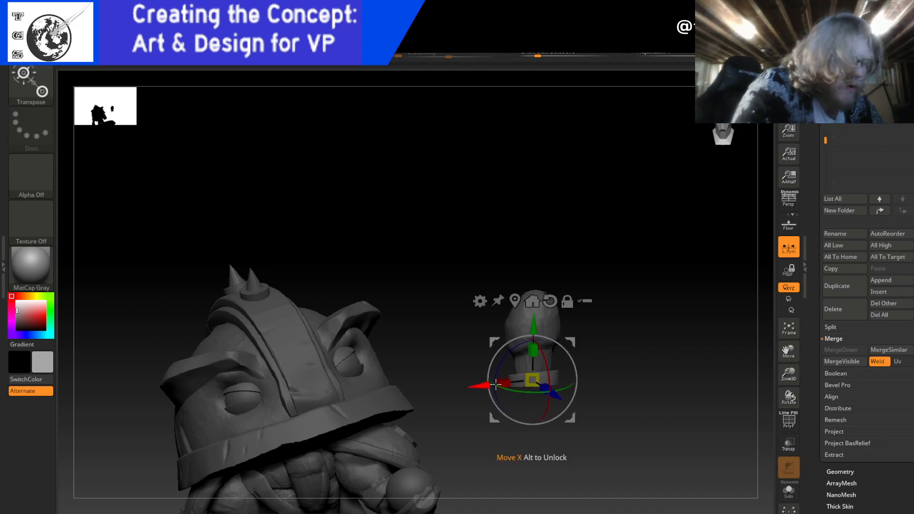
{"action": "mouse_move", "coordinate": [616, 381]}
{"action": "left_mouse_down"}
{"action": "mouse_move", "coordinate": [645, 399]}
{"action": "mouse_move", "coordinate": [618, 397]}
{"action": "left_mouse_up"}
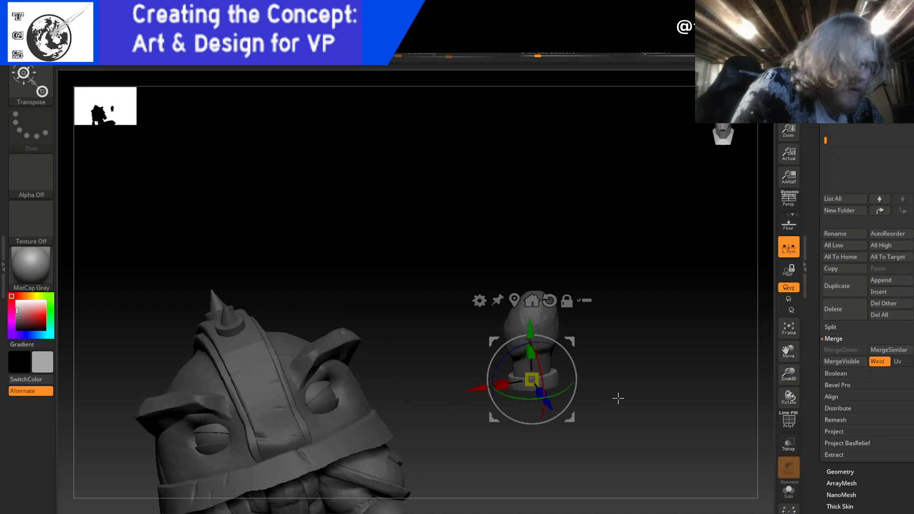
{"action": "left_click_drag", "start_coordinate": [480, 388], "coordinate": [485, 390]}
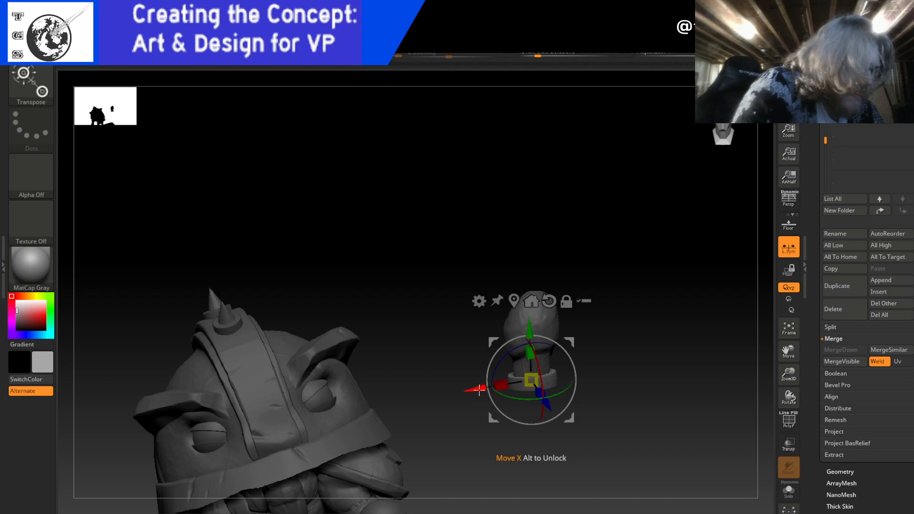
{"action": "left_click_drag", "start_coordinate": [607, 378], "coordinate": [560, 398]}
{"action": "left_click_drag", "start_coordinate": [605, 379], "coordinate": [626, 391]}
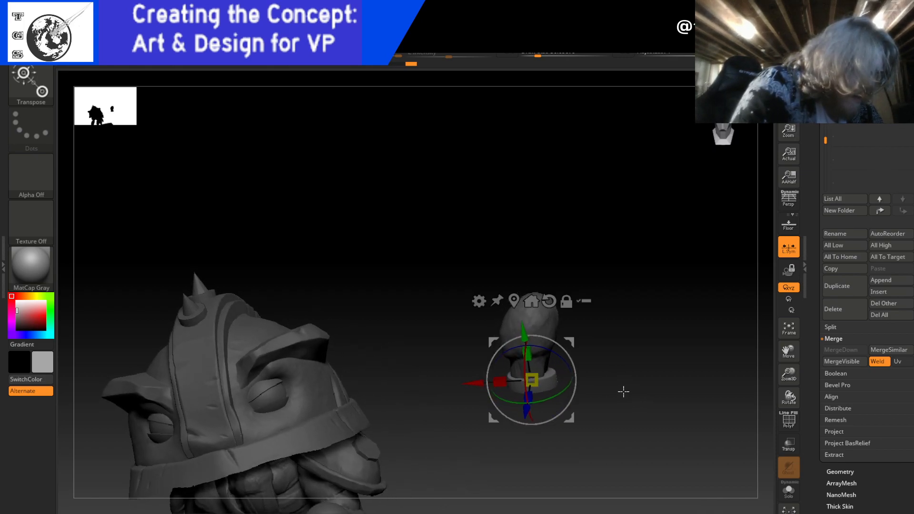
{"action": "left_click_drag", "start_coordinate": [476, 383], "coordinate": [474, 383]}
{"action": "left_click_drag", "start_coordinate": [620, 387], "coordinate": [599, 380]}
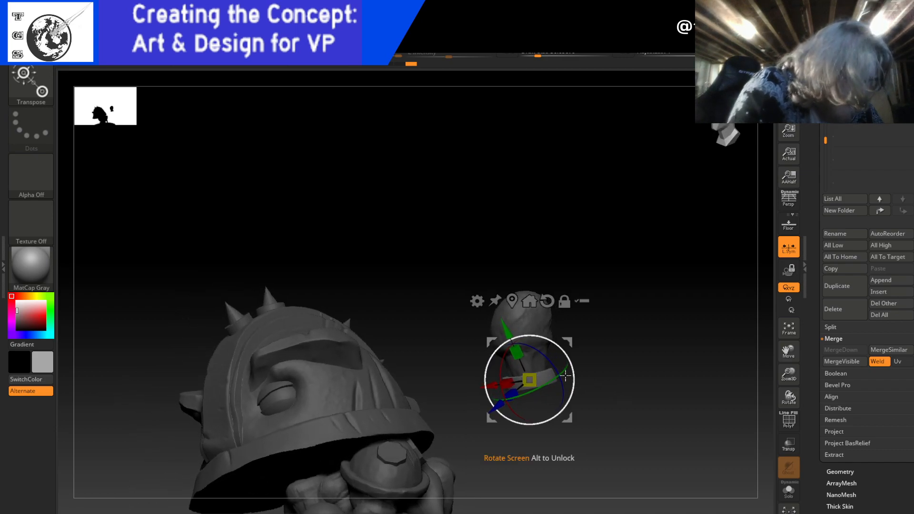
- Raise CalfBeltL1 slightly along Y and fine-tune its X position at the lower end of the bicep
{"action": "left_click_drag", "start_coordinate": [506, 328], "coordinate": [505, 327]}
{"action": "left_click_drag", "start_coordinate": [625, 296], "coordinate": [652, 295]}
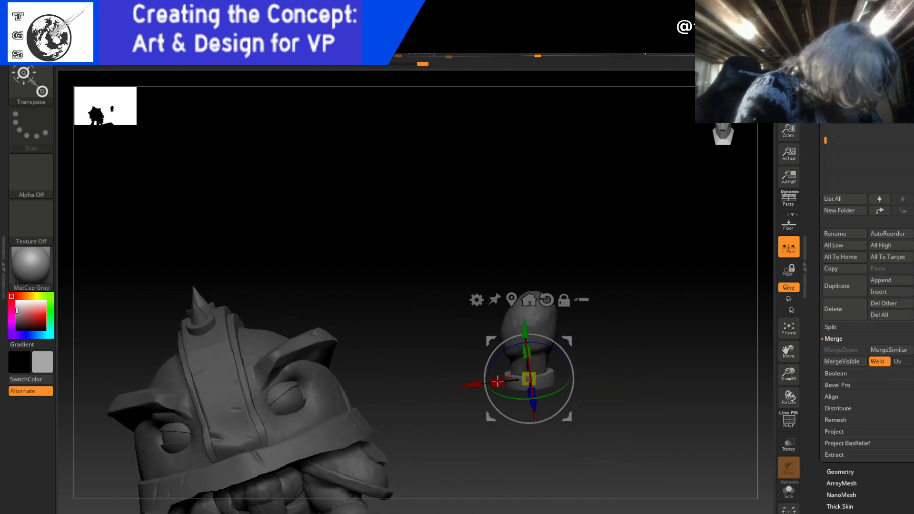
{"action": "left_click", "coordinate": [472, 385]}
{"action": "left_click_drag", "start_coordinate": [472, 385], "coordinate": [472, 385]}
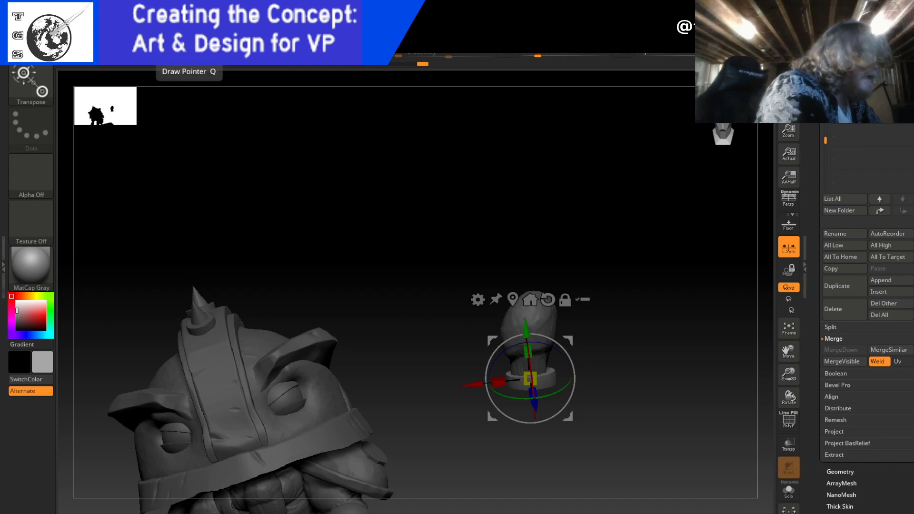
- Inspect the belt from the side, raise CalfBeltL1 a little more along Y, and scale it uniformly by a small amount
{"action": "key", "text": "q"}
{"action": "mouse_move", "coordinate": [582, 366]}
{"action": "left_mouse_down"}
{"action": "mouse_move", "coordinate": [638, 375]}
{"action": "mouse_move", "coordinate": [585, 409]}
{"action": "mouse_move", "coordinate": [456, 429]}
{"action": "mouse_move", "coordinate": [589, 400]}
{"action": "mouse_move", "coordinate": [551, 404]}
{"action": "left_mouse_up"}
{"action": "key", "text": "w"}
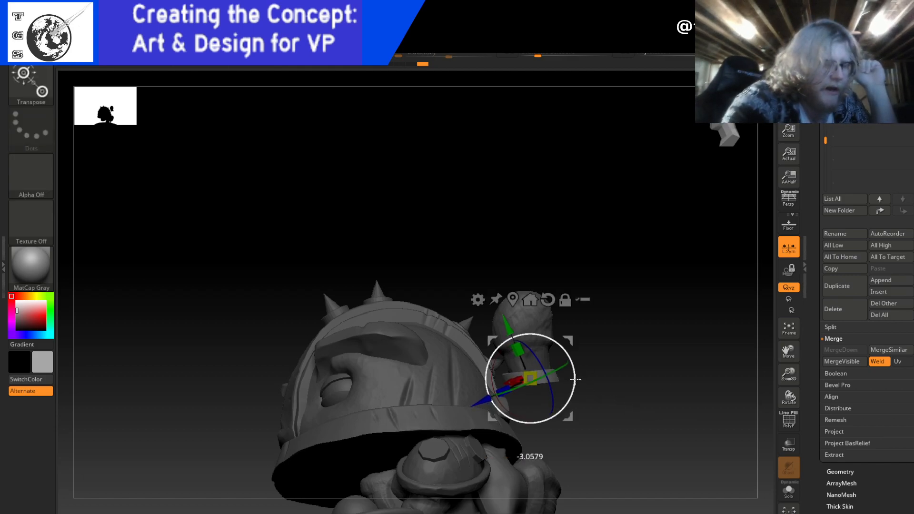
{"action": "left_click_drag", "start_coordinate": [508, 329], "coordinate": [507, 328]}
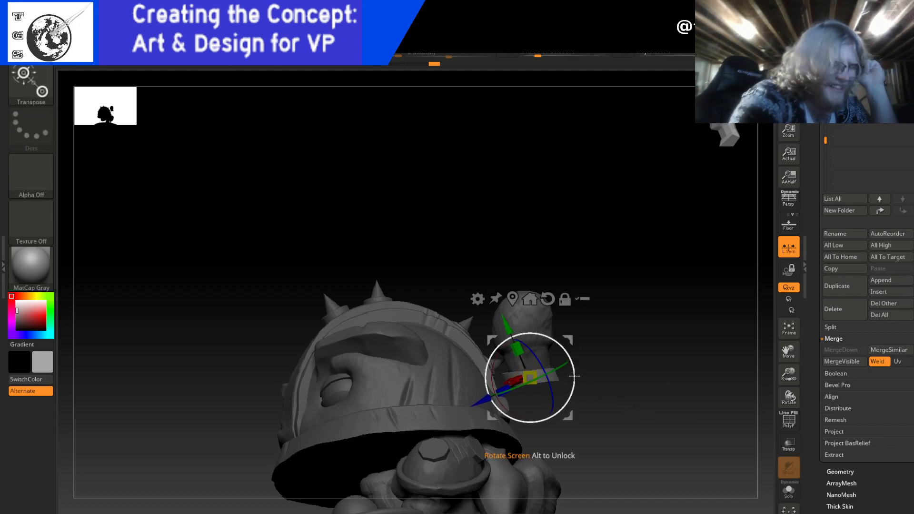
{"action": "left_click_drag", "start_coordinate": [534, 382], "coordinate": [534, 384]}
{"action": "left_click_drag", "start_coordinate": [595, 341], "coordinate": [624, 337]}
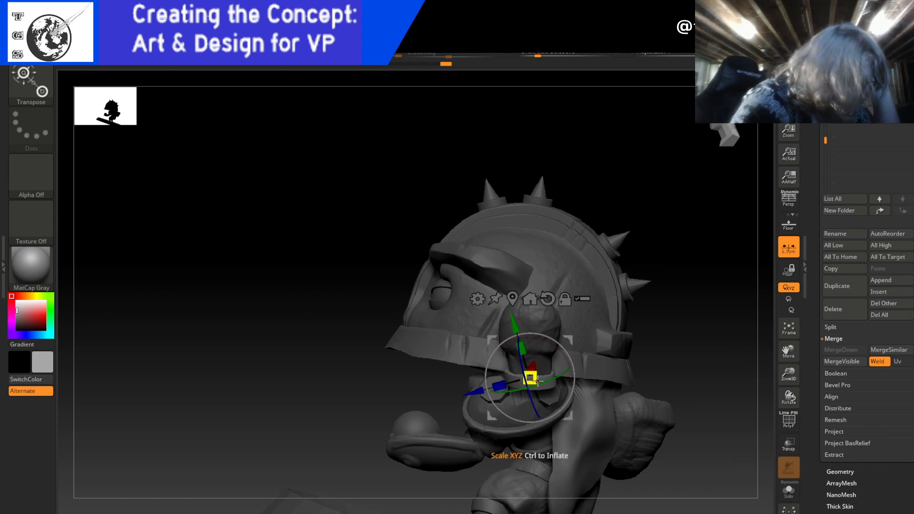
- Return to drawing mode and view CalfBeltL1 on the lower end of BicepL1 from other angles
{"action": "left_click_drag", "start_coordinate": [663, 317], "coordinate": [687, 314]}
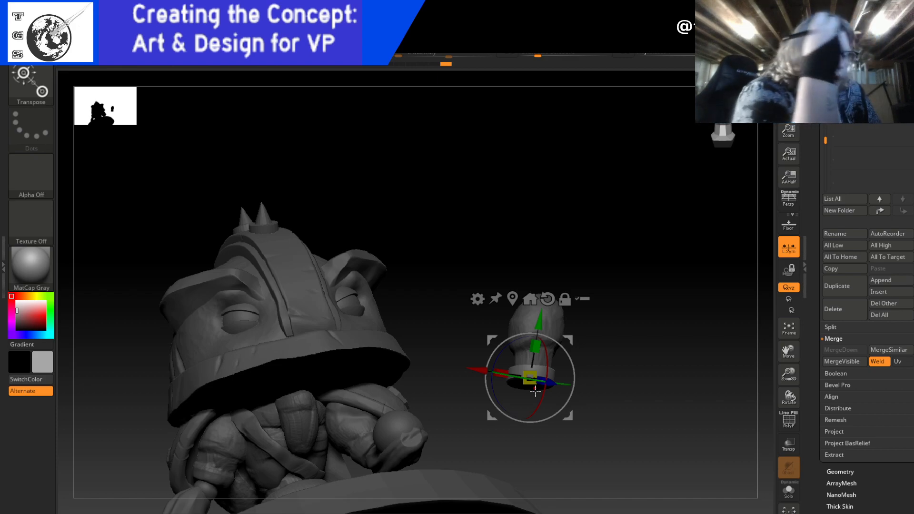
{"action": "left_click", "coordinate": [190, 53]}
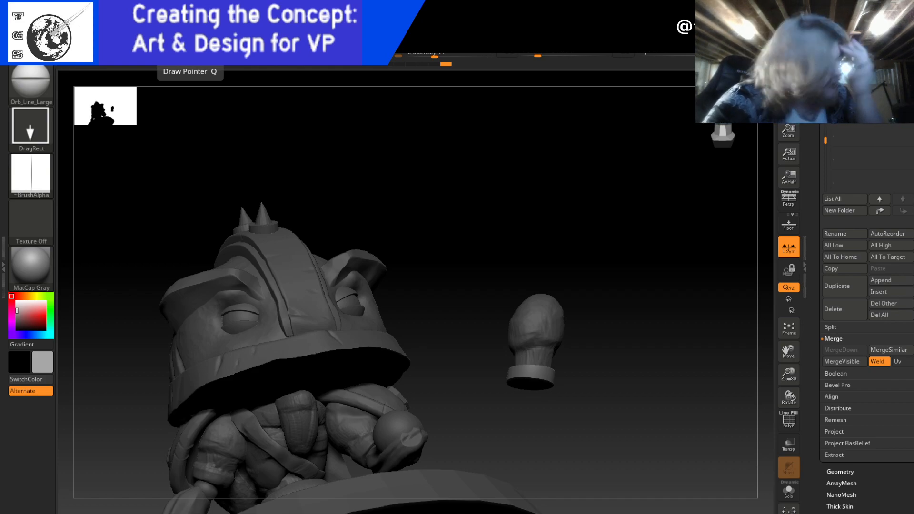
{"action": "left_click_drag", "start_coordinate": [652, 445], "coordinate": [632, 465]}
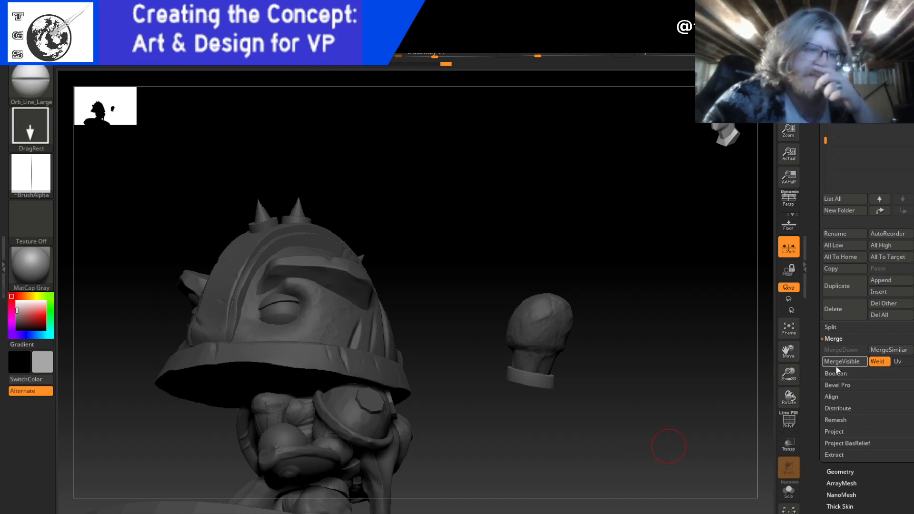
- Try to DynaMesh CalfBeltL1 at resolution 2432 and undo the remesh
{"action": "left_click", "coordinate": [848, 472]}
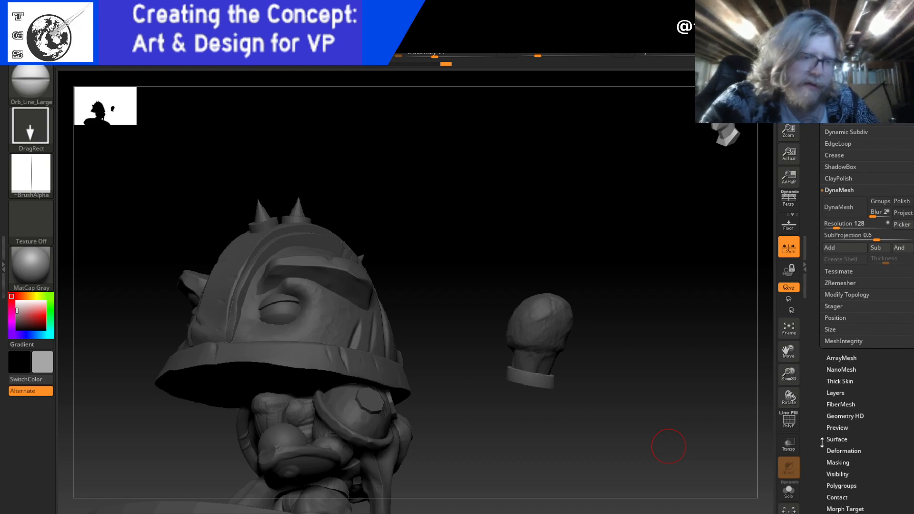
{"action": "left_click_drag", "start_coordinate": [836, 228], "coordinate": [876, 229]}
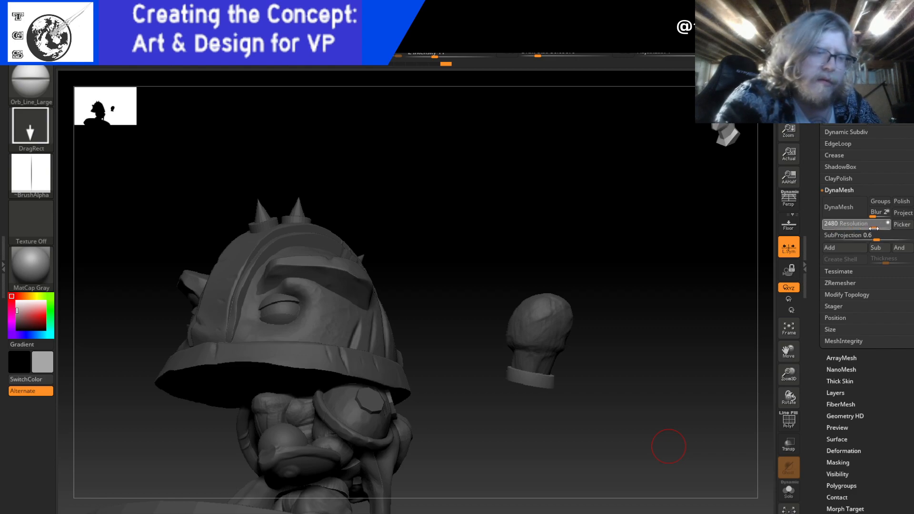
{"action": "left_click_drag", "start_coordinate": [874, 228], "coordinate": [872, 229]}
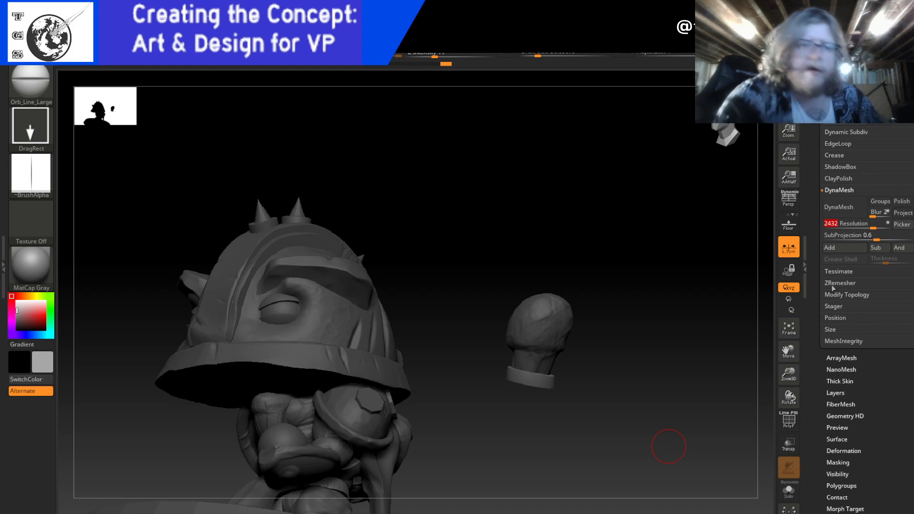
{"action": "type", "text": "02"}
{"action": "key", "text": "BackSpace"}
{"action": "key", "text": "BackSpace"}
{"action": "type", "text": "2048"}
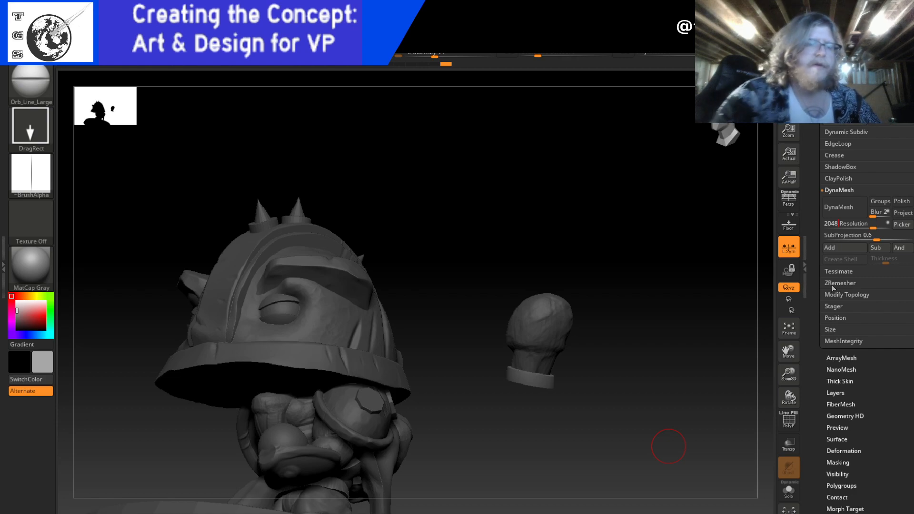
{"action": "left_click", "coordinate": [844, 209]}
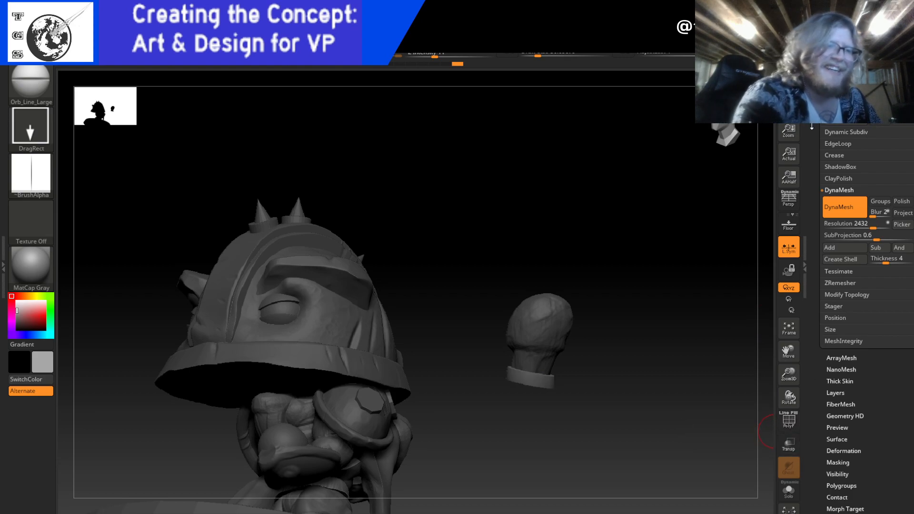
{"action": "scroll", "coordinate": [852, 238], "scroll_direction": "up", "scroll_amount": 5}
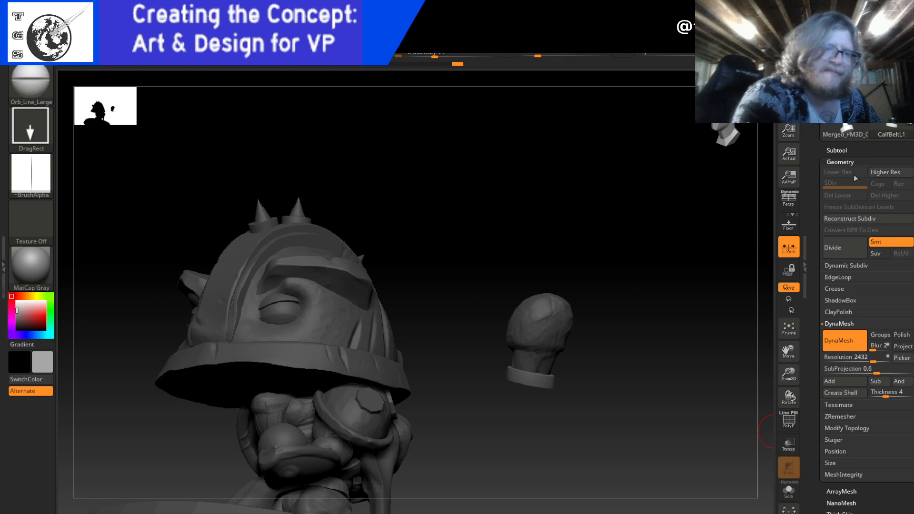
{"action": "scroll", "coordinate": [840, 138], "scroll_direction": "up", "scroll_amount": 2}
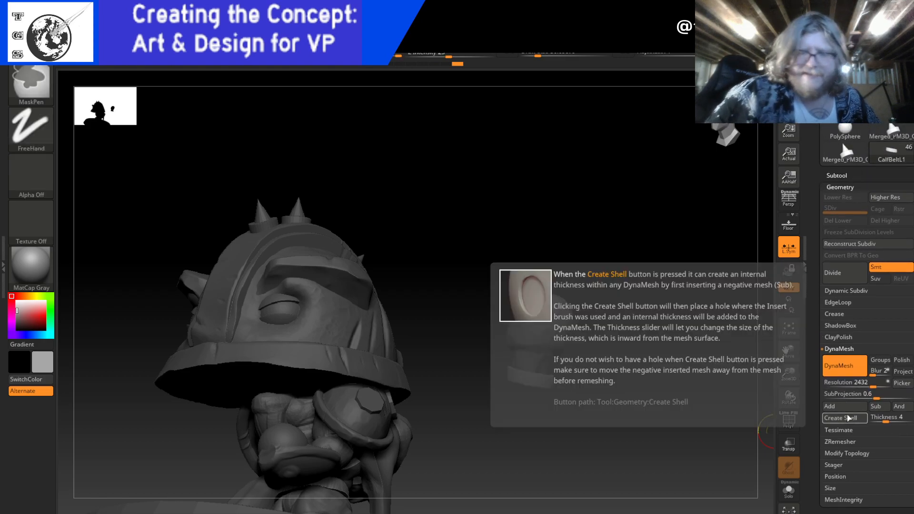
{"action": "key", "text": "ctrl+z"}
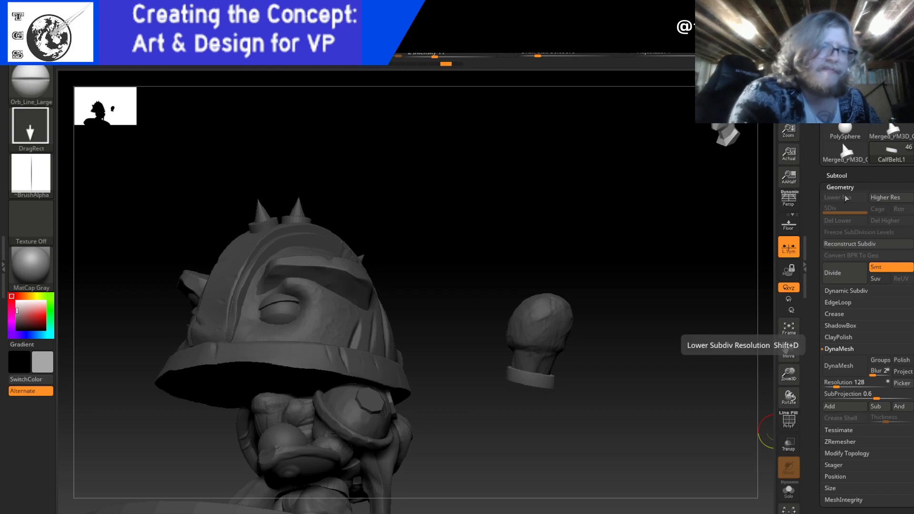
- Select the BicepL1 subtool and remesh it with DynaMesh at resolution 2048
{"action": "left_click", "coordinate": [836, 176]}
{"action": "left_click", "coordinate": [872, 222]}
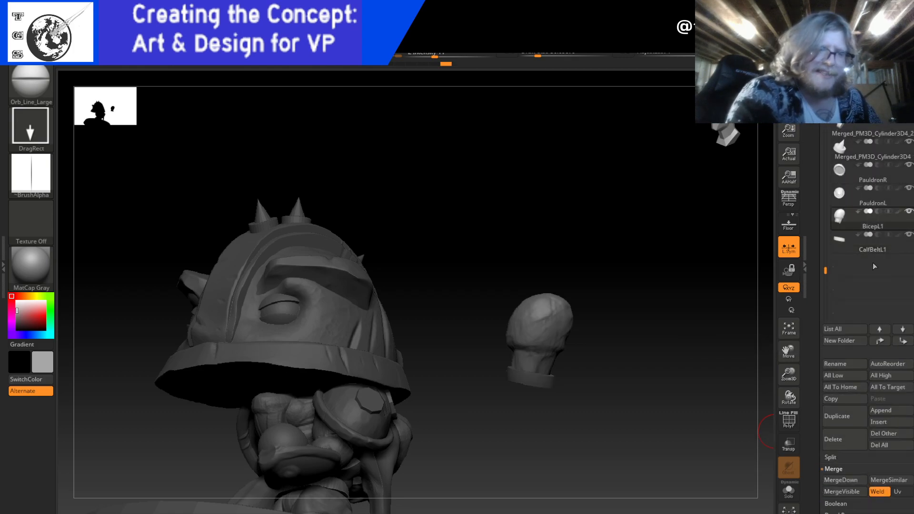
{"action": "left_click_drag", "start_coordinate": [823, 478], "coordinate": [821, 427]}
{"action": "left_click", "coordinate": [840, 498]}
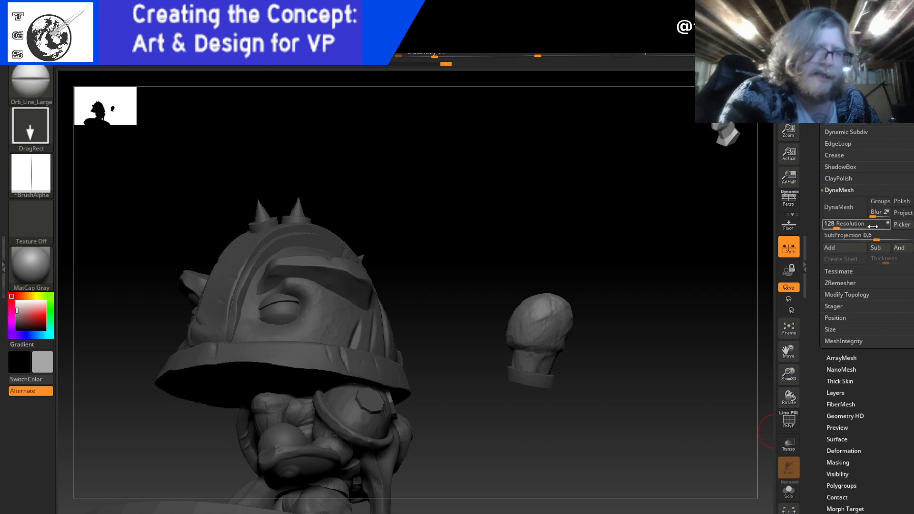
{"action": "left_click", "coordinate": [850, 225]}
{"action": "type", "text": "204"}
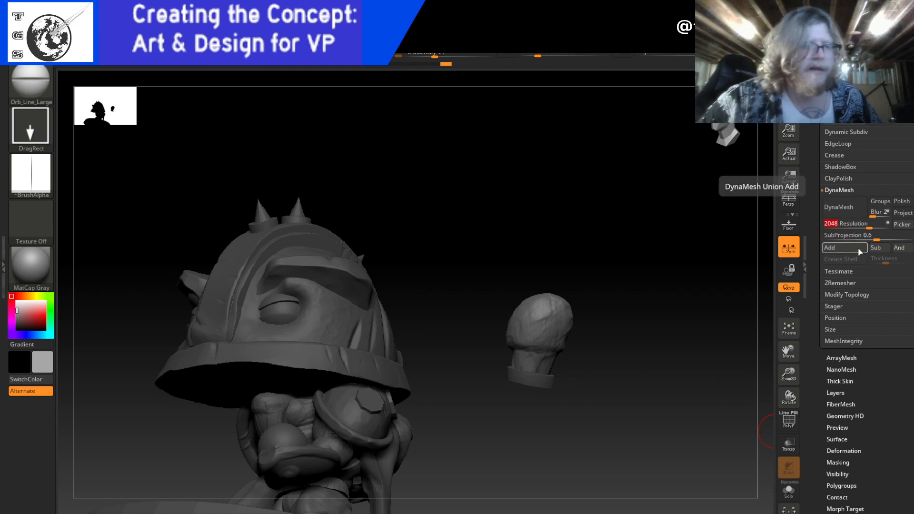
{"action": "left_click", "coordinate": [843, 207]}
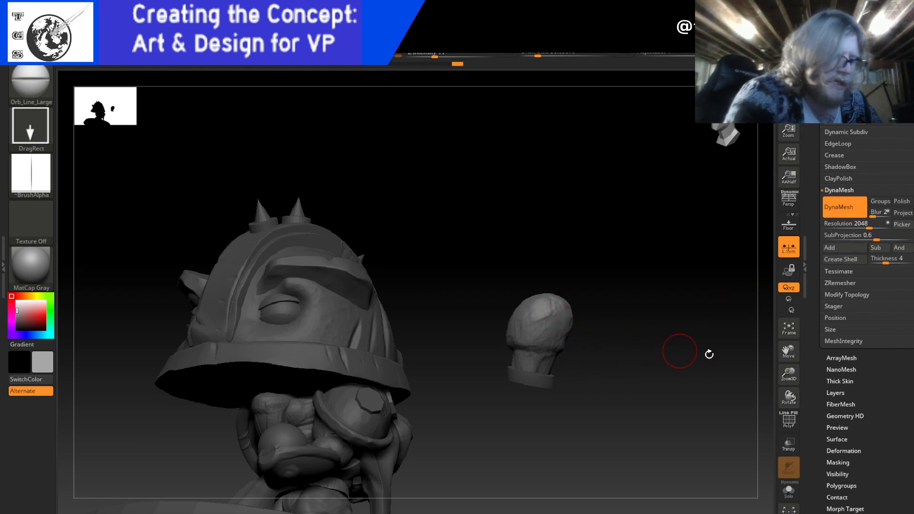
{"action": "left_click", "coordinate": [789, 421]}
{"action": "left_click", "coordinate": [790, 421]}
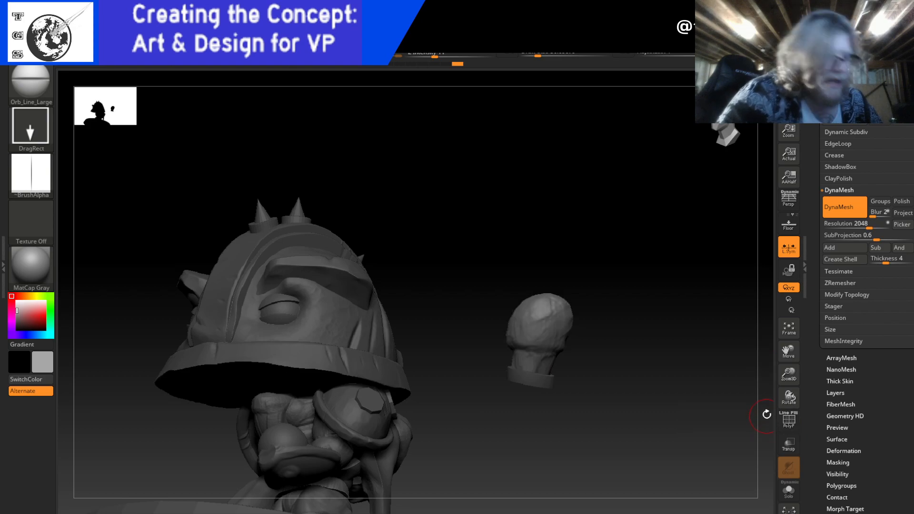
- Paint a mask over the rounded upper part of BicepL1 from several sides, leaving the narrow neck unmasked
{"action": "key", "text": "ctrl"}
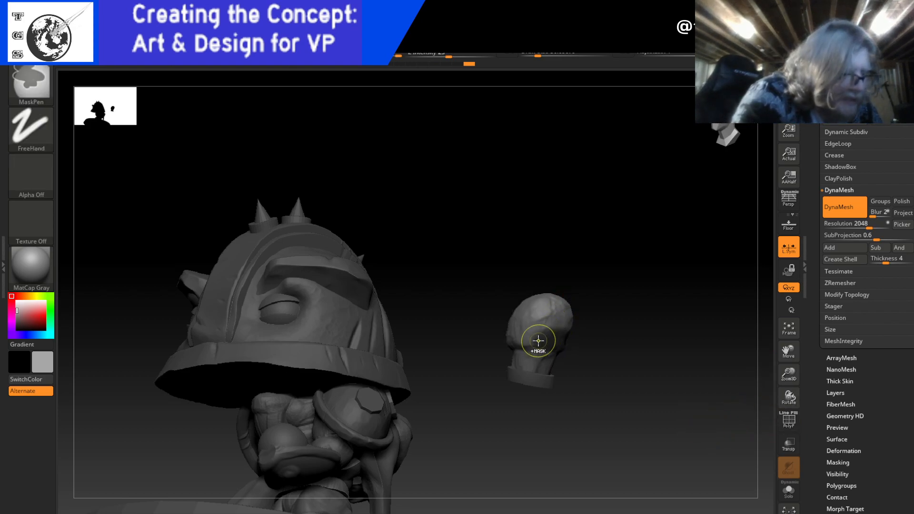
{"action": "mouse_move", "coordinate": [523, 336]}
{"action": "left_mouse_down", "text": "ctrl"}
{"action": "mouse_move", "coordinate": [548, 327]}
{"action": "mouse_move", "coordinate": [517, 325]}
{"action": "left_mouse_up", "text": "ctrl"}
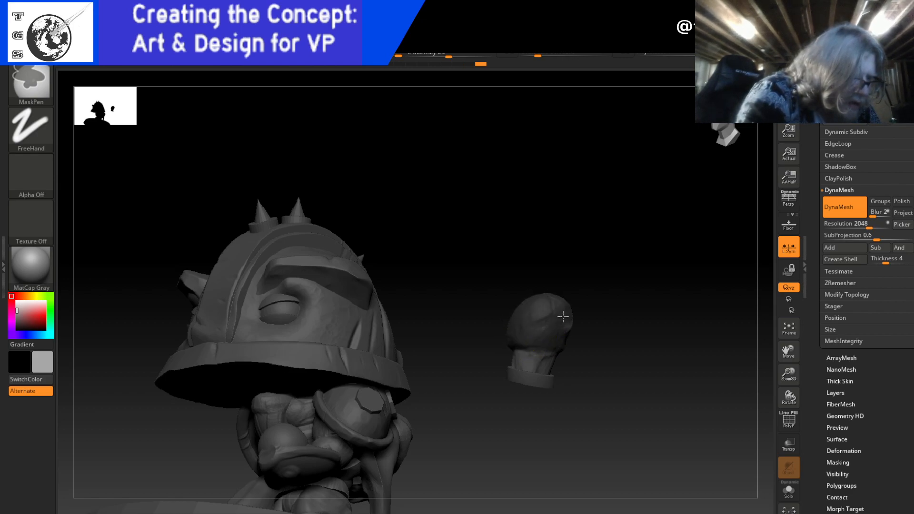
{"action": "mouse_move", "coordinate": [649, 316]}
{"action": "left_mouse_down"}
{"action": "mouse_move", "coordinate": [635, 294]}
{"action": "mouse_move", "coordinate": [652, 275]}
{"action": "left_mouse_up"}
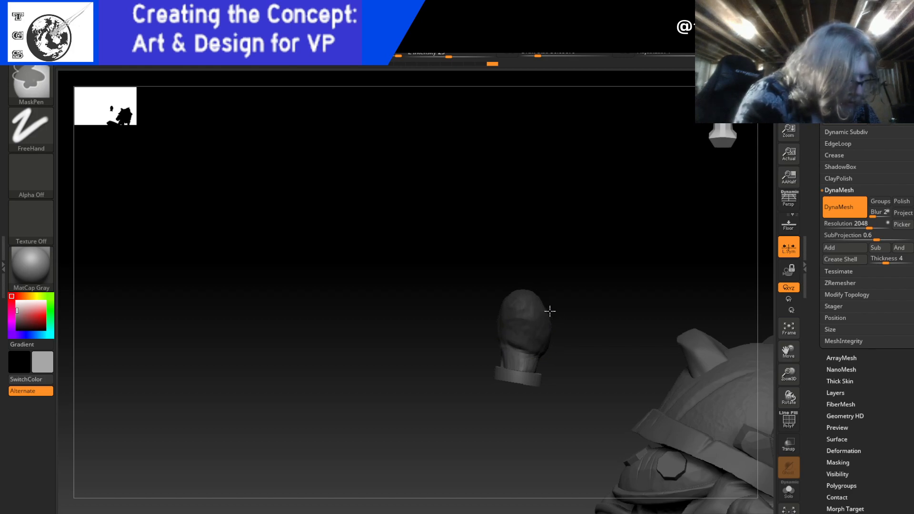
{"action": "left_click_drag", "start_coordinate": [638, 306], "coordinate": [589, 277]}
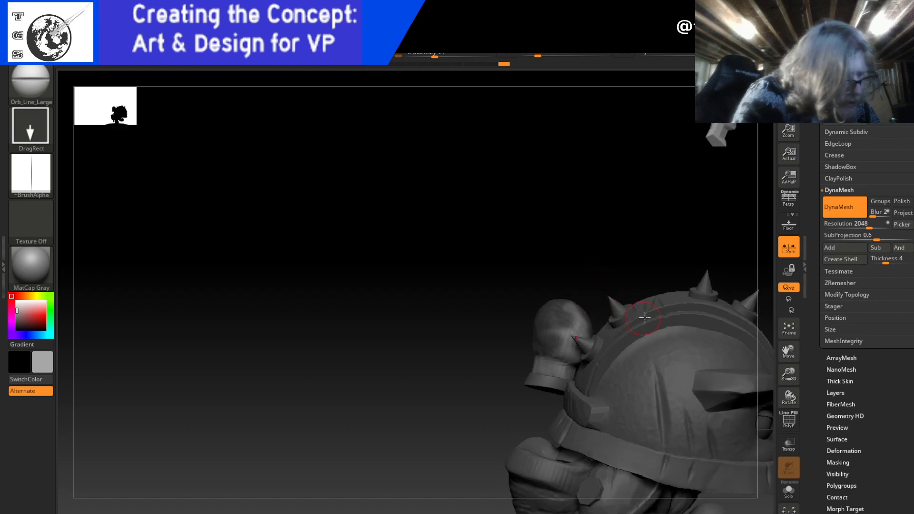
{"action": "mouse_move", "coordinate": [651, 285]}
{"action": "left_mouse_down"}
{"action": "mouse_move", "coordinate": [650, 271]}
{"action": "mouse_move", "coordinate": [628, 316]}
{"action": "left_mouse_up"}
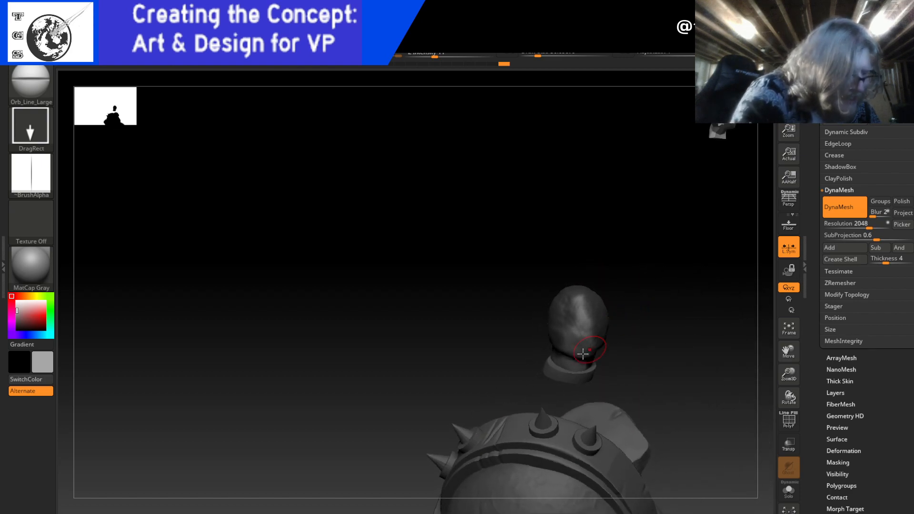
{"action": "mouse_move", "coordinate": [581, 350]}
{"action": "left_mouse_down", "text": "ctrl"}
{"action": "mouse_move", "coordinate": [585, 331]}
{"action": "mouse_move", "coordinate": [566, 316]}
{"action": "left_mouse_up", "text": "ctrl"}
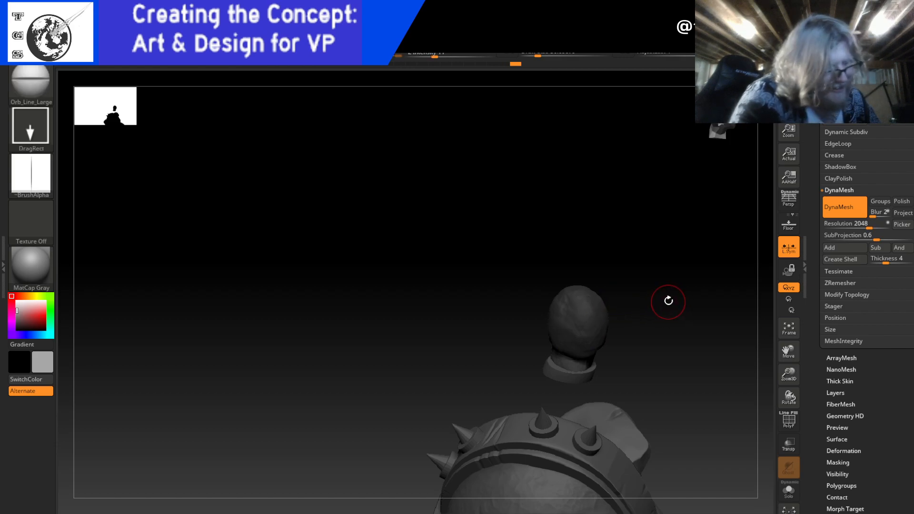
{"action": "left_click_drag", "start_coordinate": [667, 300], "coordinate": [707, 271]}
{"action": "left_click_drag", "start_coordinate": [652, 310], "coordinate": [655, 323]}
{"action": "key", "text": "ctrl"}
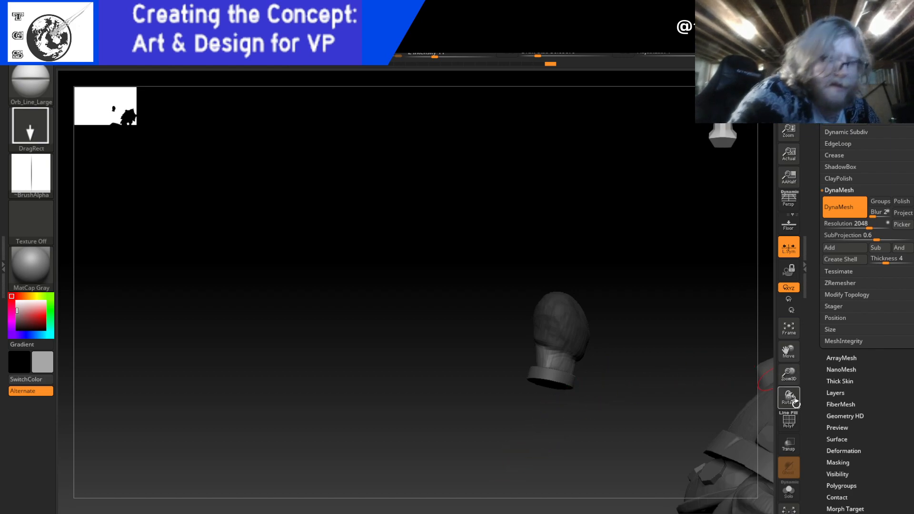
- Get a close view of BicepL1 and clear its mask completely
{"action": "scroll", "coordinate": [794, 373], "scroll_direction": "up", "scroll_amount": 10}
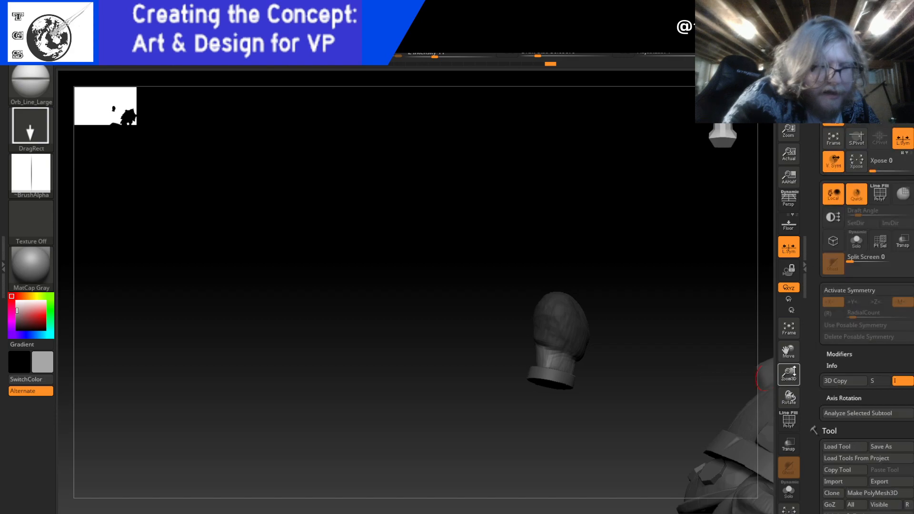
{"action": "scroll", "coordinate": [794, 372], "scroll_direction": "down", "scroll_amount": 10}
{"action": "left_click_drag", "start_coordinate": [788, 379], "coordinate": [786, 427]}
{"action": "left_click_drag", "start_coordinate": [789, 384], "coordinate": [785, 431]}
{"action": "key", "text": "ctrl"}
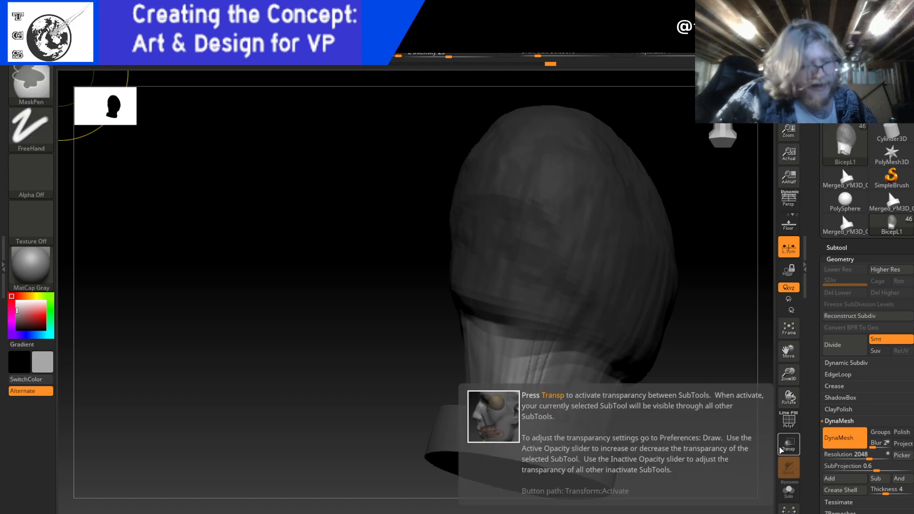
{"action": "key", "text": "ctrl"}
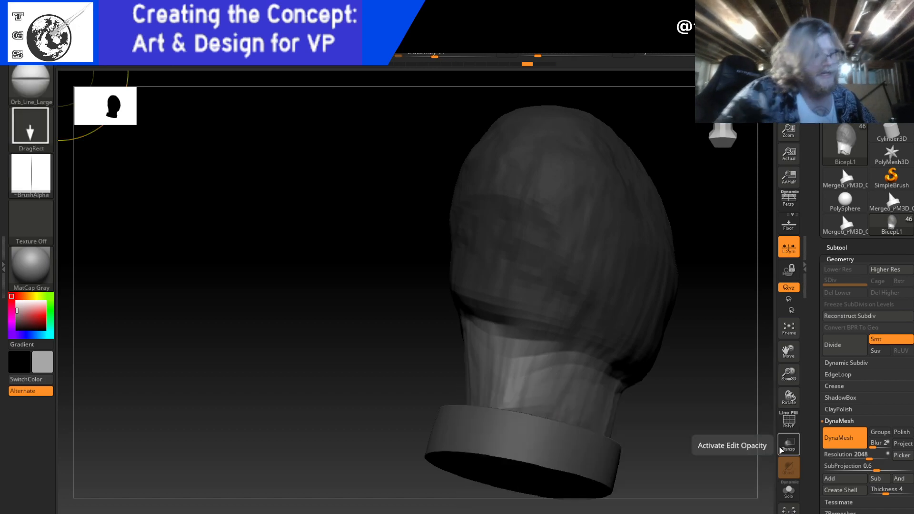
{"action": "left_click_drag", "start_coordinate": [378, 281], "coordinate": [425, 339], "text": "ctrl"}
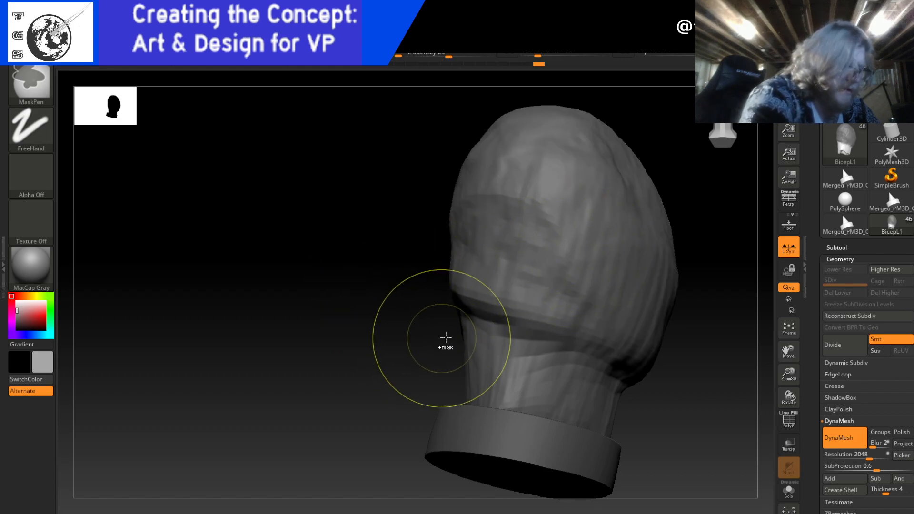
{"action": "left_click_drag", "start_coordinate": [345, 247], "coordinate": [421, 360], "text": "ctrl"}
{"action": "mouse_move", "coordinate": [660, 410]}
{"action": "left_mouse_down", "text": "ctrl"}
{"action": "mouse_move", "coordinate": [672, 422]}
{"action": "mouse_move", "coordinate": [677, 377]}
{"action": "left_mouse_up", "text": "ctrl"}
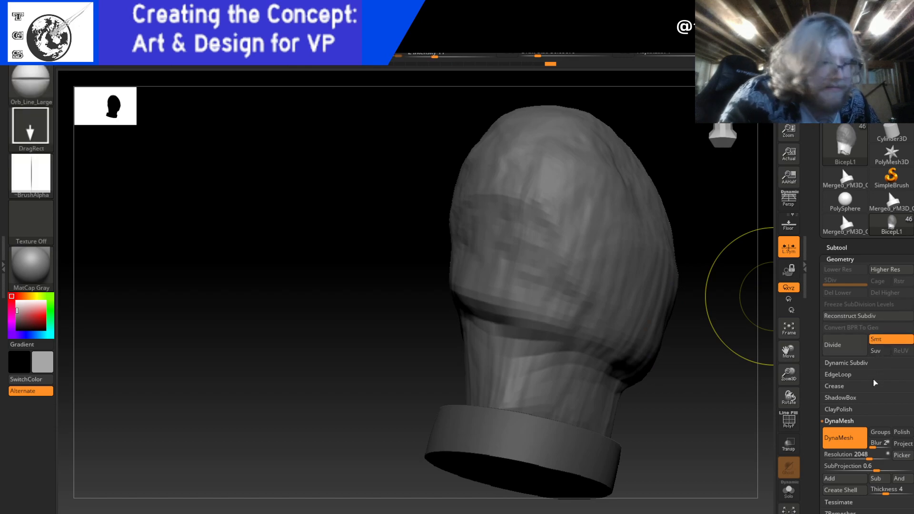
- Set the DynaMesh resolution of BicepL1 to 4096 and switch its DynaMesh mode off
{"action": "mouse_move", "coordinate": [875, 458]}
{"action": "left_mouse_down"}
{"action": "mouse_move", "coordinate": [912, 468]}
{"action": "mouse_move", "coordinate": [888, 456]}
{"action": "left_mouse_up"}
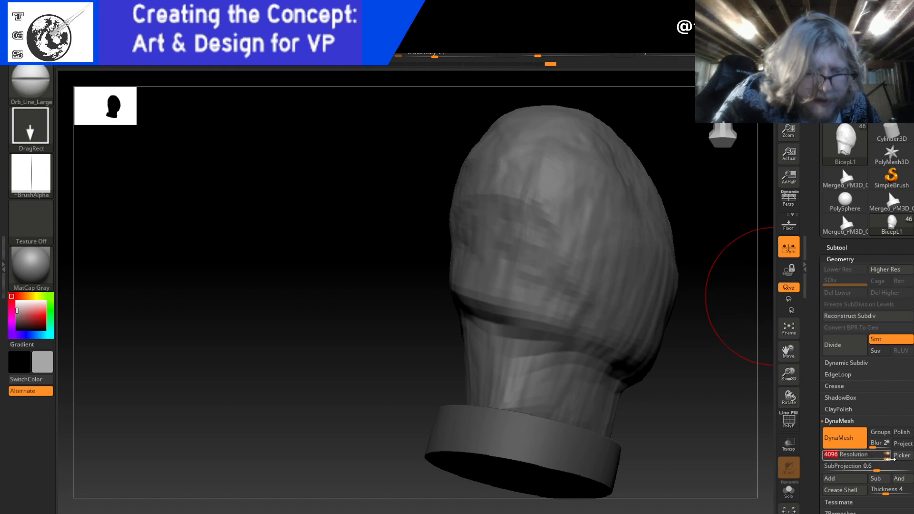
{"action": "left_click", "coordinate": [850, 437]}
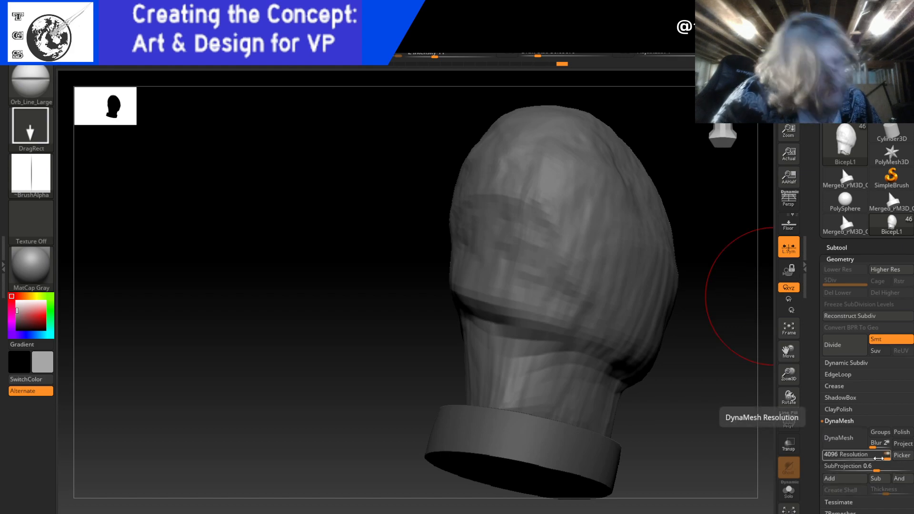
{"action": "mouse_move", "coordinate": [326, 317]}
{"action": "left_mouse_down", "text": "ctrl"}
{"action": "mouse_move", "coordinate": [362, 357]}
{"action": "mouse_move", "coordinate": [377, 356]}
{"action": "left_mouse_up", "text": "ctrl"}
{"action": "left_click_drag", "start_coordinate": [708, 408], "coordinate": [700, 345], "text": "ctrl"}
{"action": "left_click_drag", "start_coordinate": [722, 386], "coordinate": [708, 341], "text": "ctrl"}
- Mask the rounded upper part of BicepL1 on the near side, down to the edge above the neck
{"action": "left_click_drag", "start_coordinate": [474, 237], "coordinate": [589, 253], "text": "ctrl"}
{"action": "left_click_drag", "start_coordinate": [453, 262], "coordinate": [620, 281], "text": "ctrl"}
{"action": "mouse_move", "coordinate": [584, 284]}
{"action": "left_mouse_down", "text": "ctrl"}
{"action": "mouse_move", "coordinate": [618, 314]}
{"action": "mouse_move", "coordinate": [684, 328]}
{"action": "left_mouse_up", "text": "ctrl"}
{"action": "mouse_move", "coordinate": [624, 301]}
{"action": "left_mouse_down", "text": "ctrl"}
{"action": "mouse_move", "coordinate": [612, 235]}
{"action": "mouse_move", "coordinate": [565, 133]}
{"action": "mouse_move", "coordinate": [516, 126]}
{"action": "mouse_move", "coordinate": [464, 242]}
{"action": "left_mouse_up", "text": "ctrl"}
{"action": "mouse_move", "coordinate": [559, 120]}
{"action": "left_mouse_down", "text": "ctrl"}
{"action": "mouse_move", "coordinate": [616, 126]}
{"action": "mouse_move", "coordinate": [682, 222]}
{"action": "left_mouse_up", "text": "ctrl"}
{"action": "left_click_drag", "start_coordinate": [743, 300], "coordinate": [681, 279]}
- Undo the accidental clearing of the mask on BicepL1
{"action": "left_click_drag", "start_coordinate": [402, 267], "coordinate": [338, 276], "text": "ctrl"}
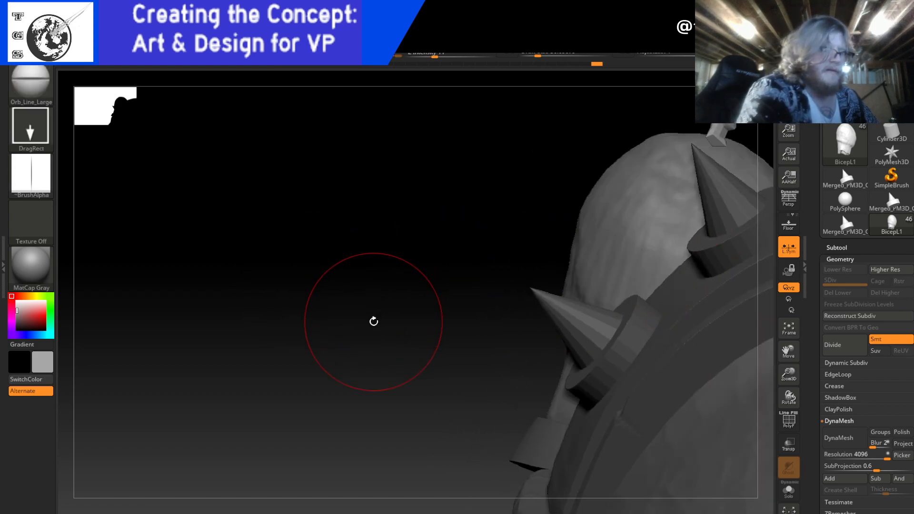
{"action": "left_click", "coordinate": [374, 321], "text": "ctrl"}
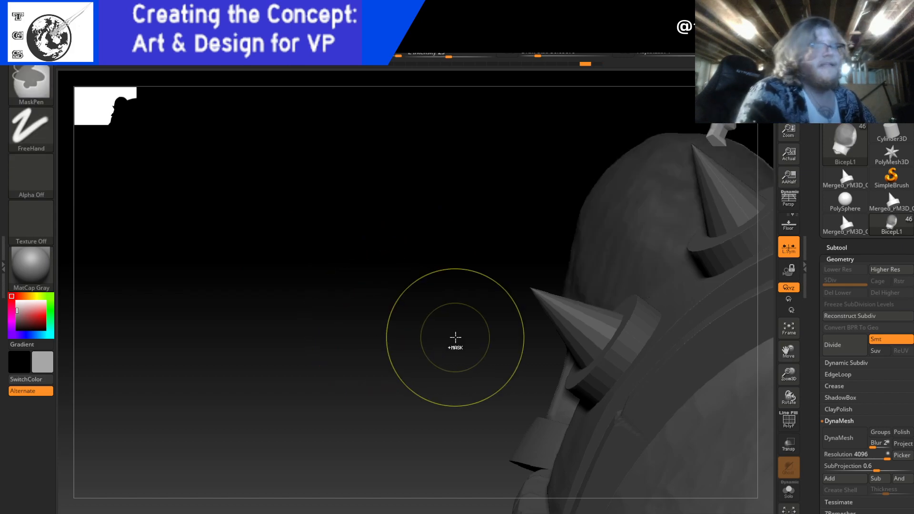
{"action": "left_click_drag", "start_coordinate": [448, 352], "coordinate": [409, 336], "text": "alt"}
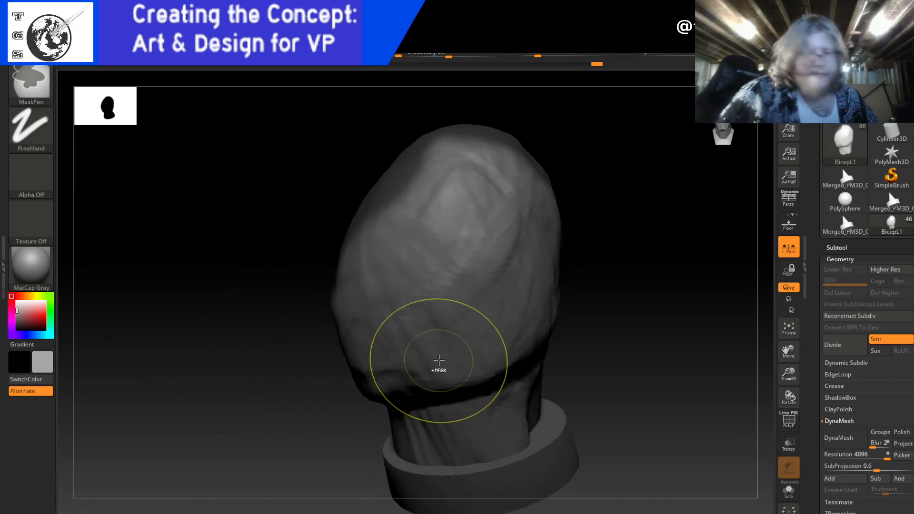
{"action": "key", "text": "ctrl+z"}
- Extend the mask around the other sides of BicepL1's rounded upper part, leaving the neck unmasked
{"action": "mouse_move", "coordinate": [368, 382]}
{"action": "left_mouse_down", "text": "ctrl"}
{"action": "mouse_move", "coordinate": [448, 354]}
{"action": "mouse_move", "coordinate": [423, 286]}
{"action": "mouse_move", "coordinate": [382, 228]}
{"action": "mouse_move", "coordinate": [469, 138]}
{"action": "mouse_move", "coordinate": [518, 239]}
{"action": "mouse_move", "coordinate": [539, 271]}
{"action": "mouse_move", "coordinate": [551, 266]}
{"action": "left_mouse_up", "text": "ctrl"}
{"action": "left_click_drag", "start_coordinate": [474, 346], "coordinate": [609, 271], "text": "ctrl"}
{"action": "mouse_move", "coordinate": [679, 251]}
{"action": "left_mouse_down"}
{"action": "mouse_move", "coordinate": [657, 228]}
{"action": "mouse_move", "coordinate": [555, 316]}
{"action": "left_mouse_up"}
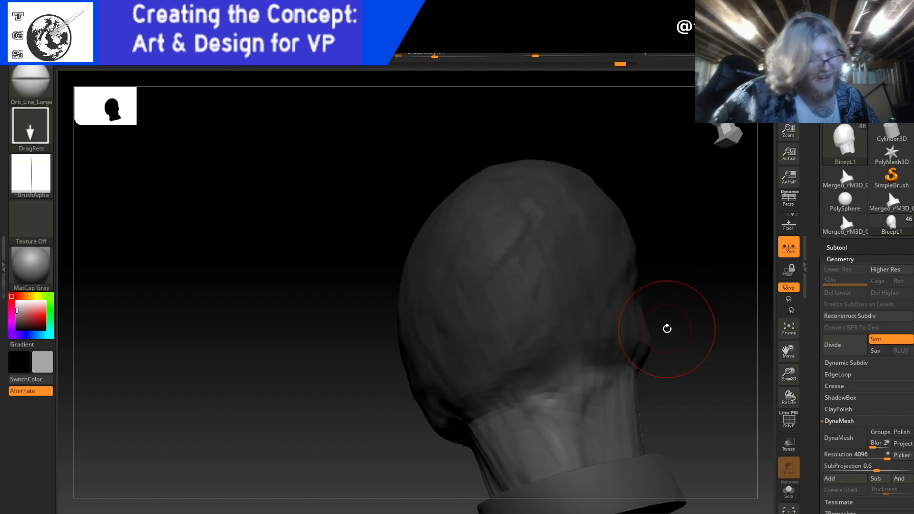
{"action": "mouse_move", "coordinate": [467, 381]}
{"action": "left_mouse_down", "text": "ctrl"}
{"action": "mouse_move", "coordinate": [592, 348]}
{"action": "mouse_move", "coordinate": [554, 350]}
{"action": "left_mouse_up", "text": "ctrl"}
{"action": "mouse_move", "coordinate": [722, 316]}
{"action": "left_mouse_down"}
{"action": "mouse_move", "coordinate": [708, 320]}
{"action": "mouse_move", "coordinate": [675, 304]}
{"action": "left_mouse_up"}
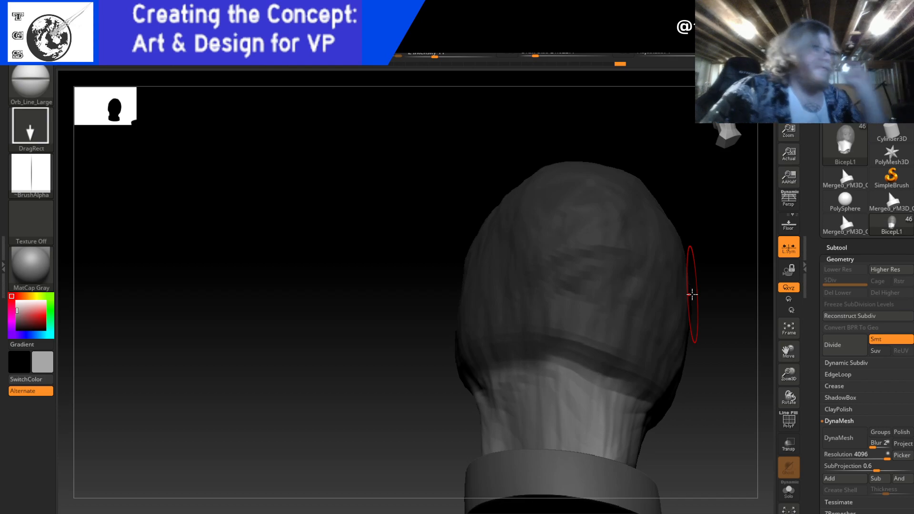
- Keep the Orb_Line_Large brush active and increase its draw size
{"action": "left_click", "coordinate": [30, 90]}
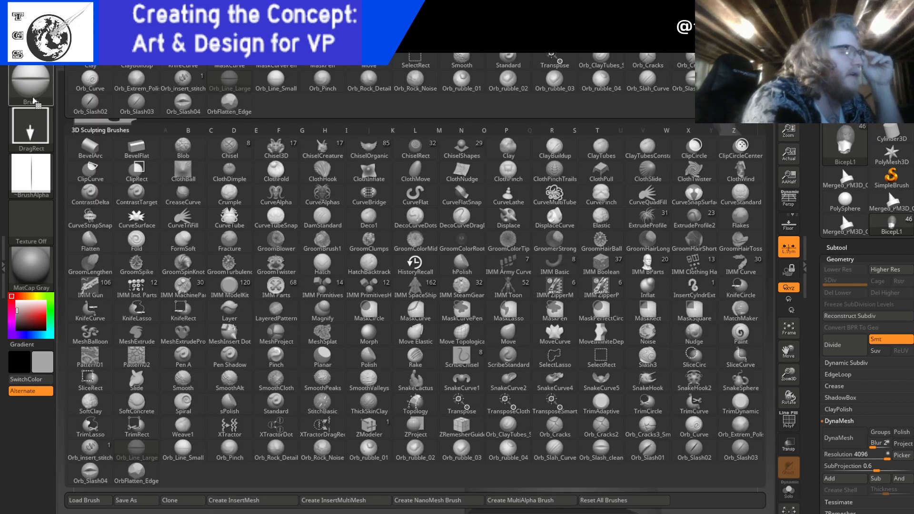
{"action": "left_click", "coordinate": [263, 89]}
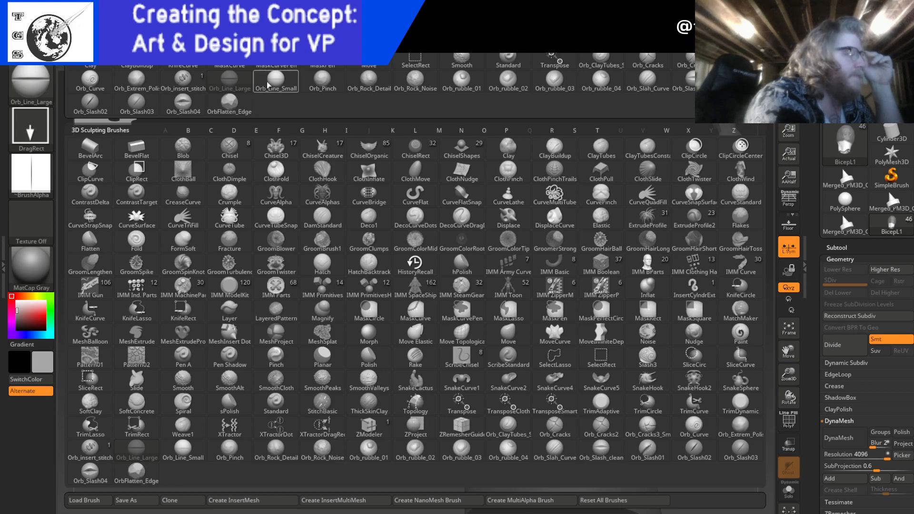
{"action": "left_click", "coordinate": [233, 88]}
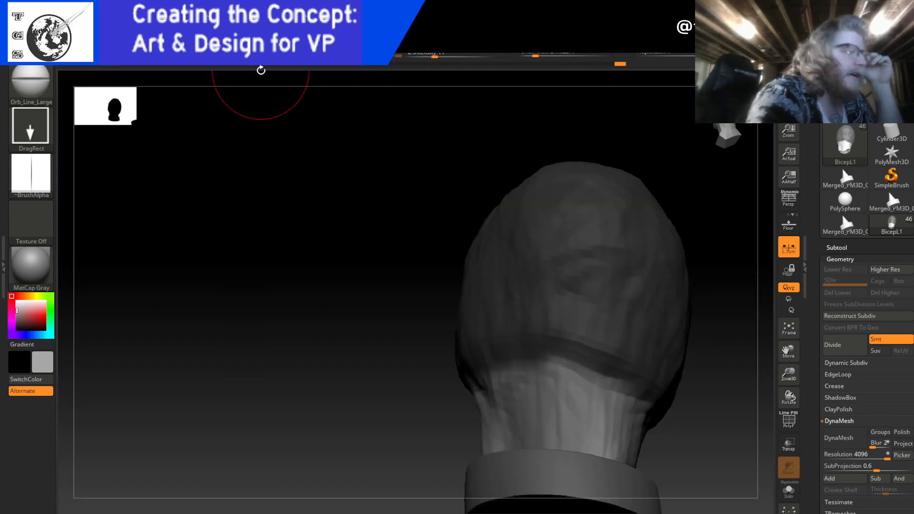
{"action": "left_click_drag", "start_coordinate": [536, 55], "coordinate": [547, 55]}
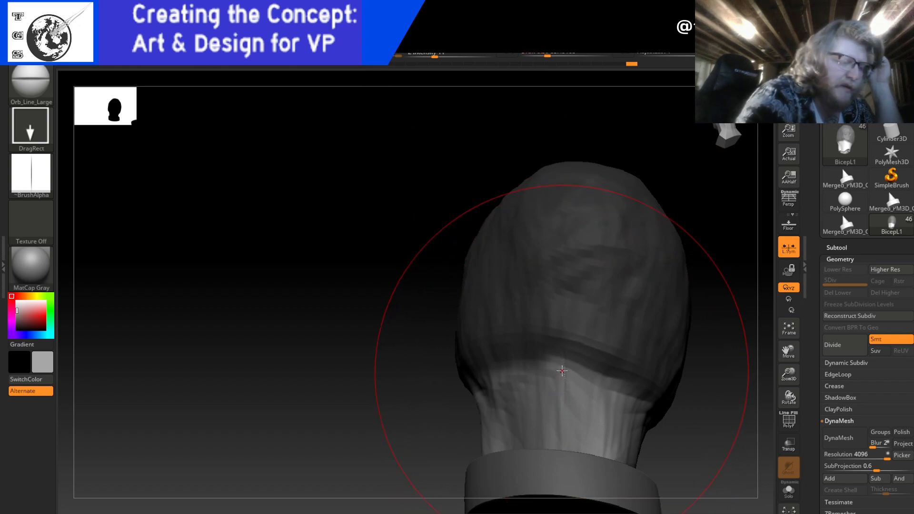
- Try several vertical grooves down the unmasked neck of BicepL1 and undo them back to the first groove
{"action": "left_click_drag", "start_coordinate": [585, 394], "coordinate": [582, 423]}
{"action": "mouse_move", "coordinate": [604, 387]}
{"action": "left_mouse_down"}
{"action": "mouse_move", "coordinate": [605, 425]}
{"action": "mouse_move", "coordinate": [591, 454]}
{"action": "mouse_move", "coordinate": [544, 461]}
{"action": "left_mouse_up"}
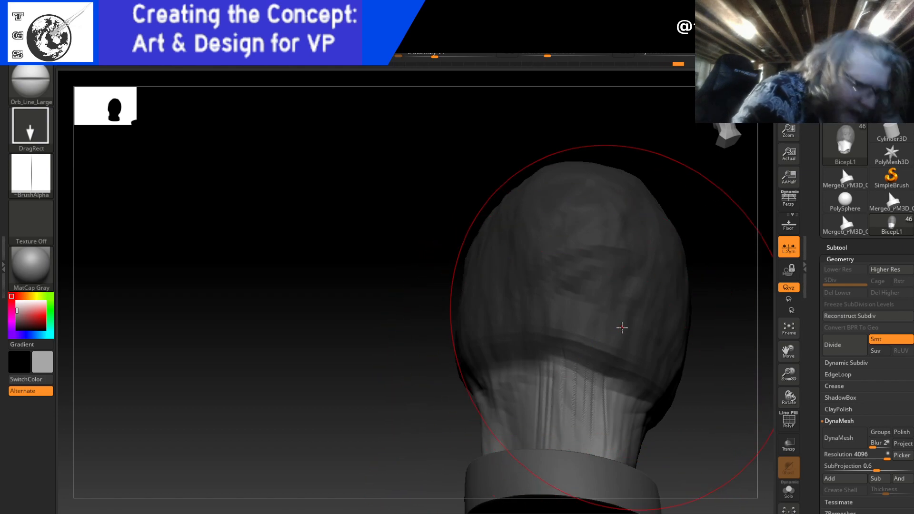
{"action": "key", "text": "ctrl"}
{"action": "key", "text": "ctrl+z"}
{"action": "key", "text": "ctrl+z"}
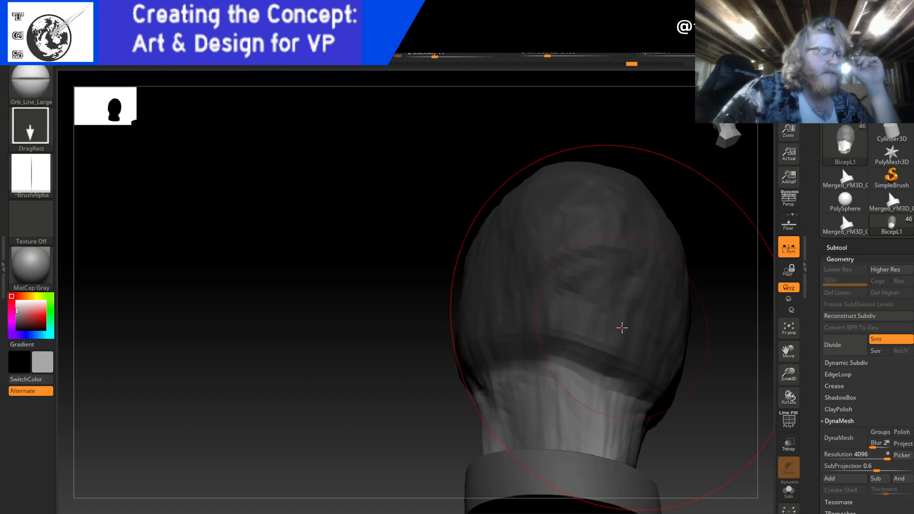
{"action": "key", "text": "ctrl+shift+z"}
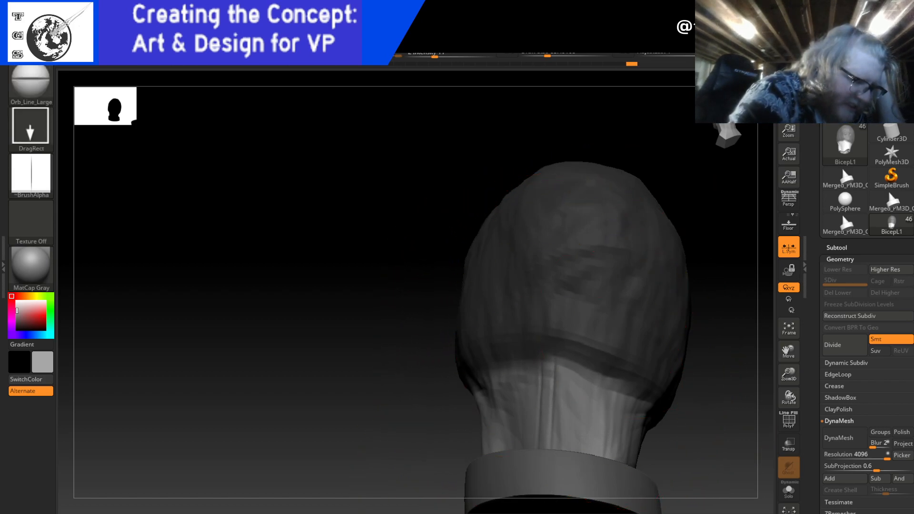
- Try further vertical grooves beside the first one on BicepL1's neck and undo the latest stroke
{"action": "left_click_drag", "start_coordinate": [571, 364], "coordinate": [568, 442]}
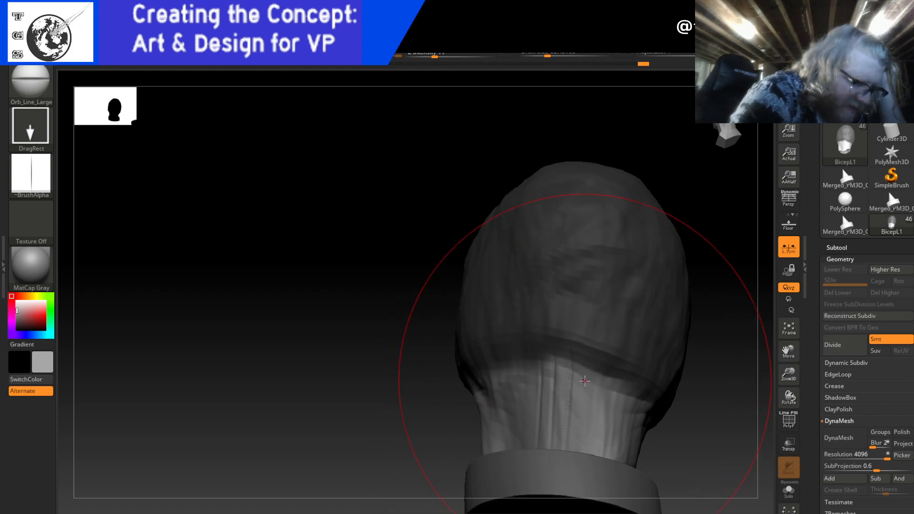
{"action": "mouse_move", "coordinate": [732, 333]}
{"action": "left_mouse_down"}
{"action": "mouse_move", "coordinate": [722, 326]}
{"action": "mouse_move", "coordinate": [702, 347]}
{"action": "left_mouse_up"}
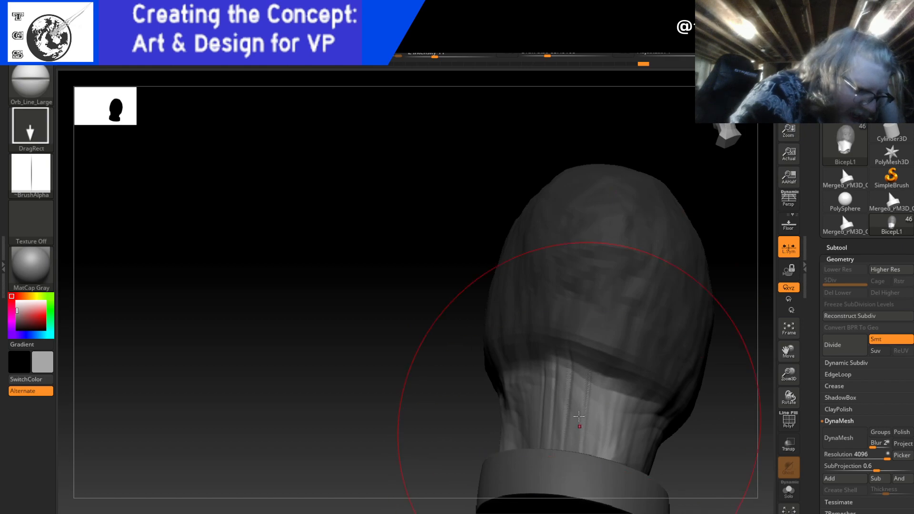
{"action": "left_click_drag", "start_coordinate": [597, 443], "coordinate": [590, 469]}
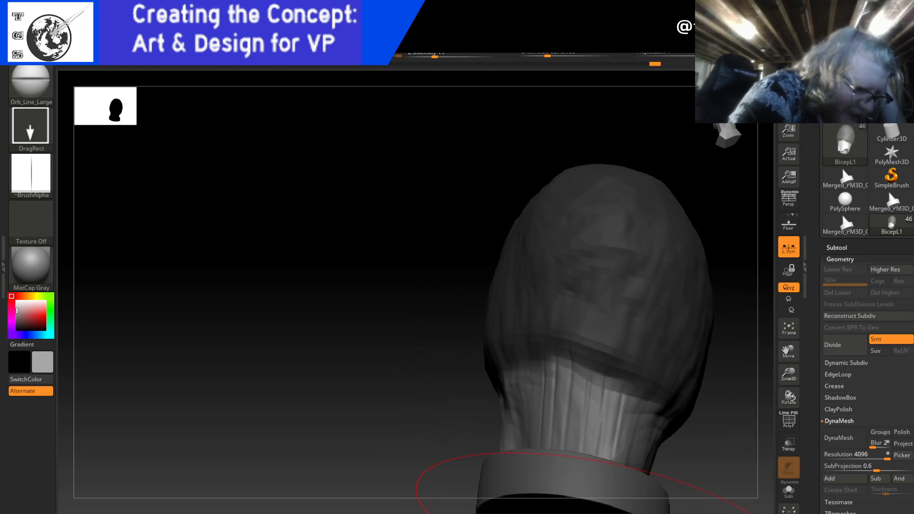
{"action": "left_click_drag", "start_coordinate": [743, 327], "coordinate": [712, 319]}
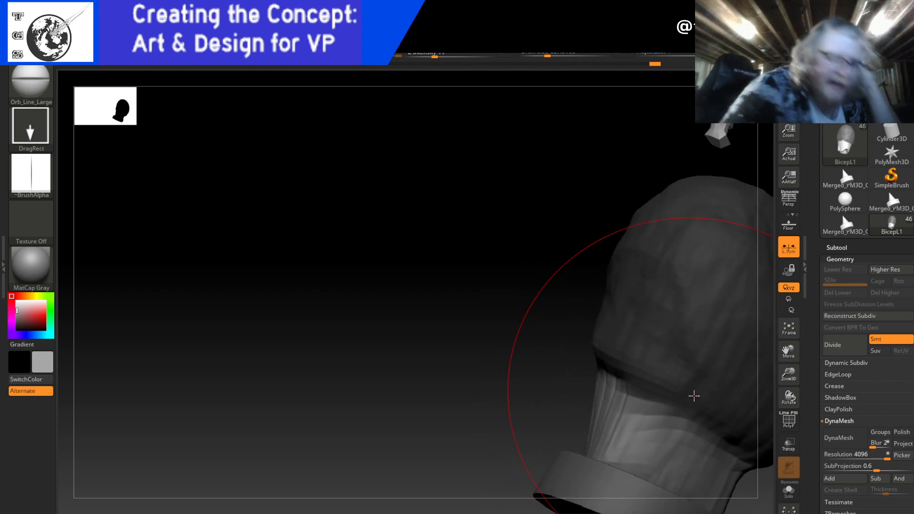
{"action": "key", "text": "ctrl"}
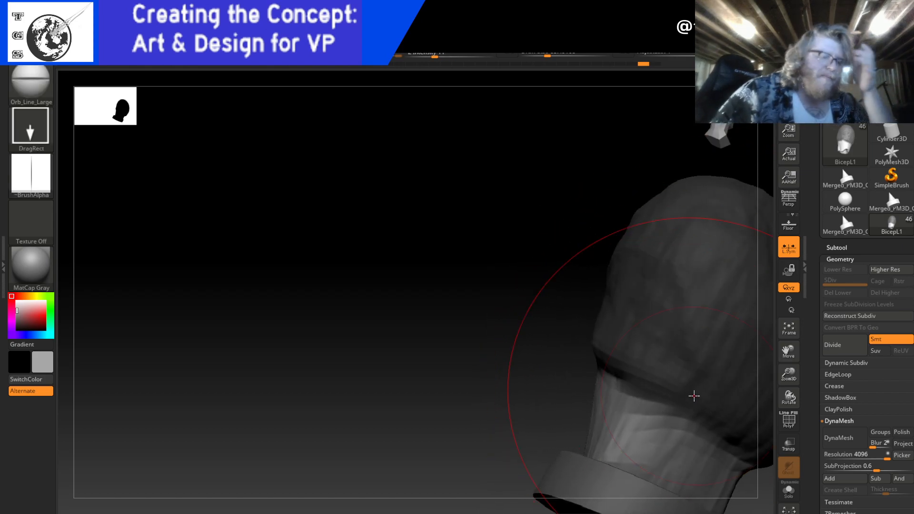
- Smooth the surface of BicepL1's unmasked neck on all sides between the masked upper part and the band
{"action": "key", "text": "shift"}
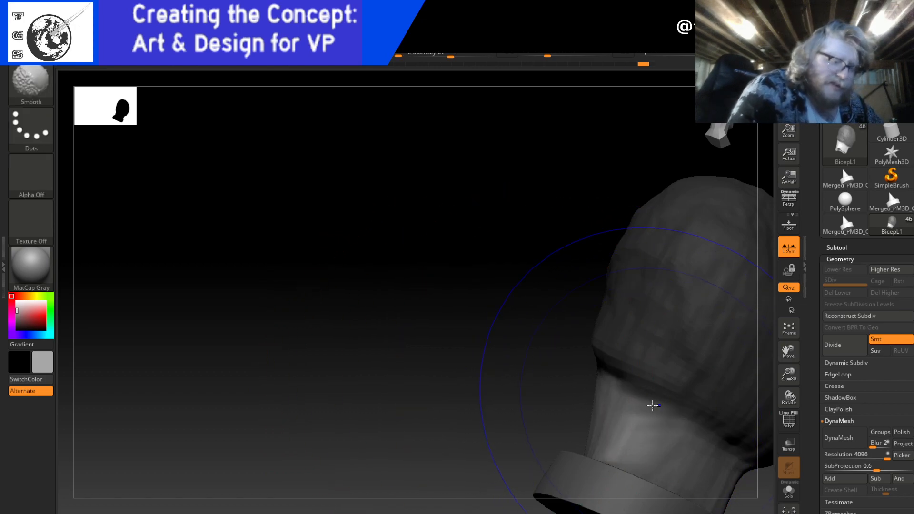
{"action": "mouse_move", "coordinate": [471, 341]}
{"action": "left_mouse_down"}
{"action": "mouse_move", "coordinate": [436, 302]}
{"action": "mouse_move", "coordinate": [301, 299]}
{"action": "mouse_move", "coordinate": [387, 300]}
{"action": "mouse_move", "coordinate": [553, 421]}
{"action": "mouse_move", "coordinate": [574, 414]}
{"action": "mouse_move", "coordinate": [516, 429]}
{"action": "left_mouse_up"}
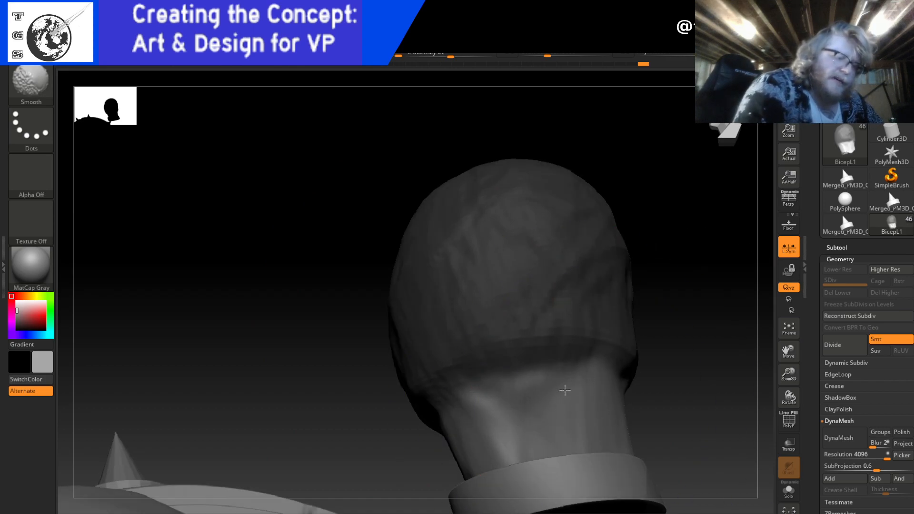
{"action": "mouse_move", "coordinate": [693, 304]}
{"action": "left_mouse_down"}
{"action": "mouse_move", "coordinate": [722, 304]}
{"action": "mouse_move", "coordinate": [667, 330]}
{"action": "left_mouse_up"}
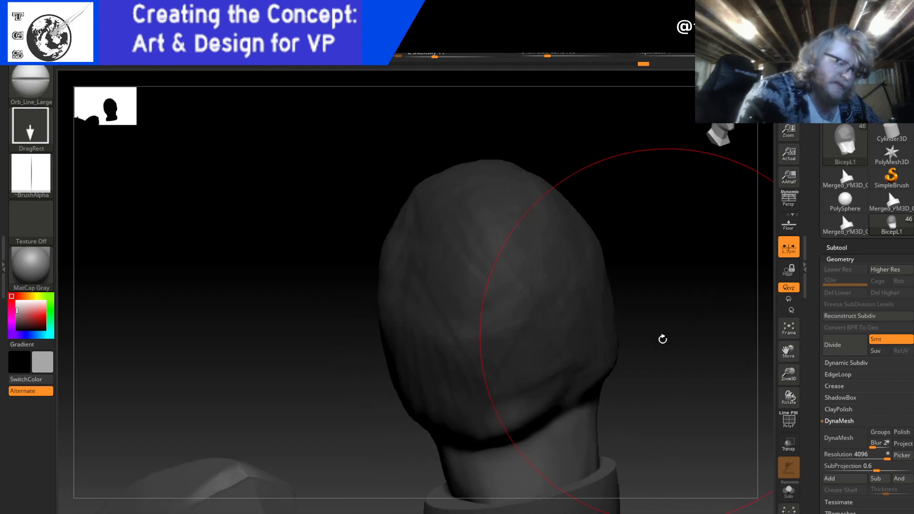
{"action": "left_click_drag", "start_coordinate": [646, 370], "coordinate": [702, 349]}
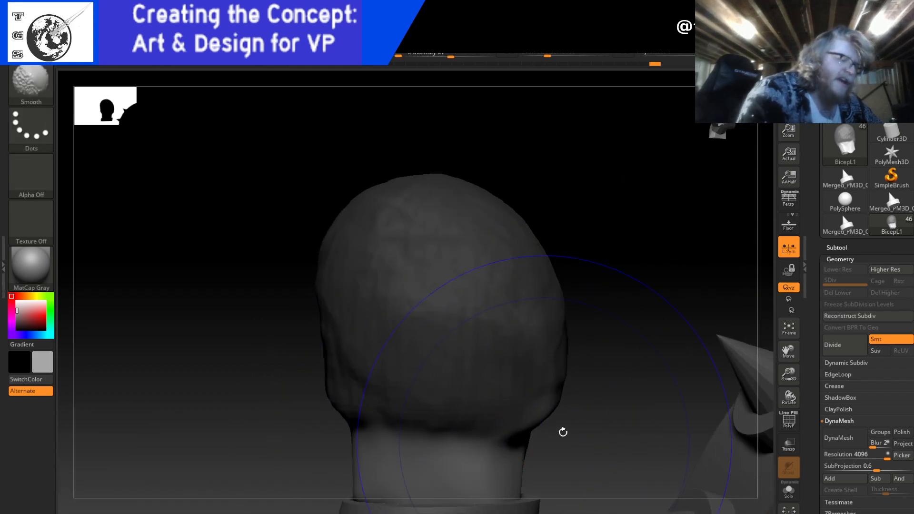
{"action": "left_click_drag", "start_coordinate": [632, 383], "coordinate": [481, 298]}
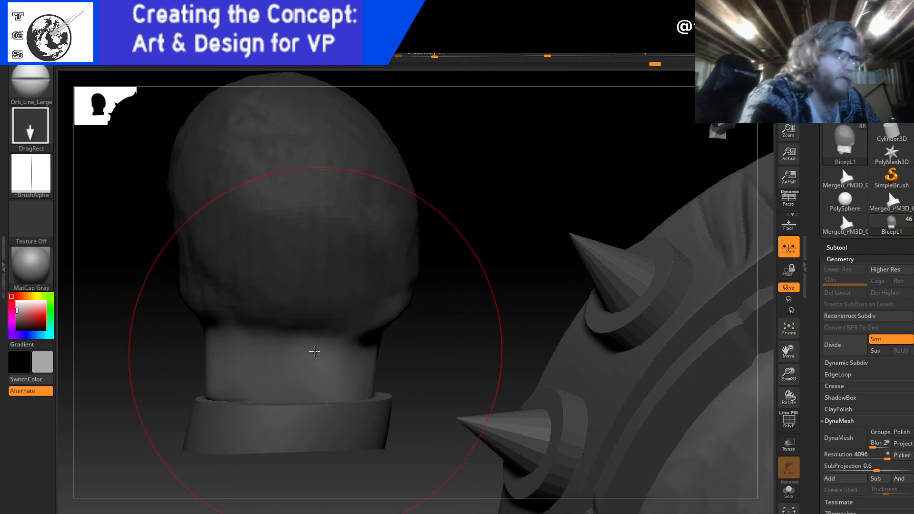
{"action": "key", "text": "shift"}
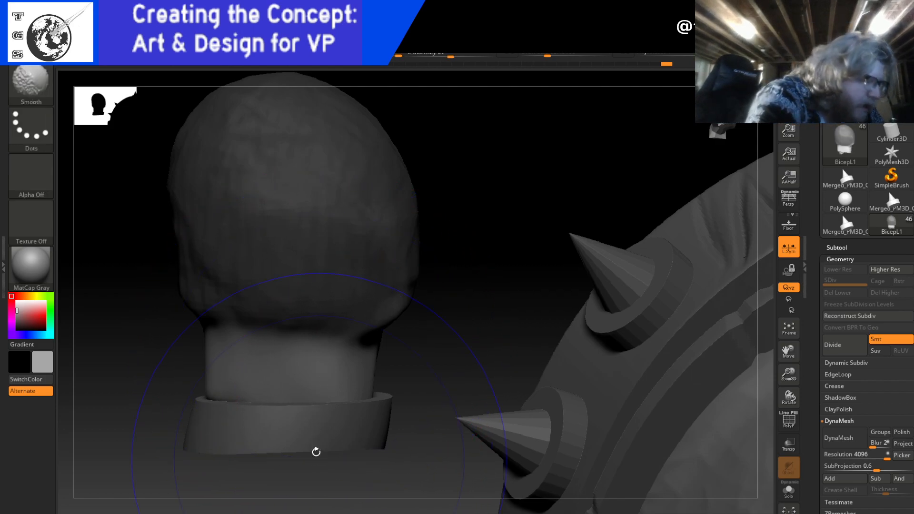
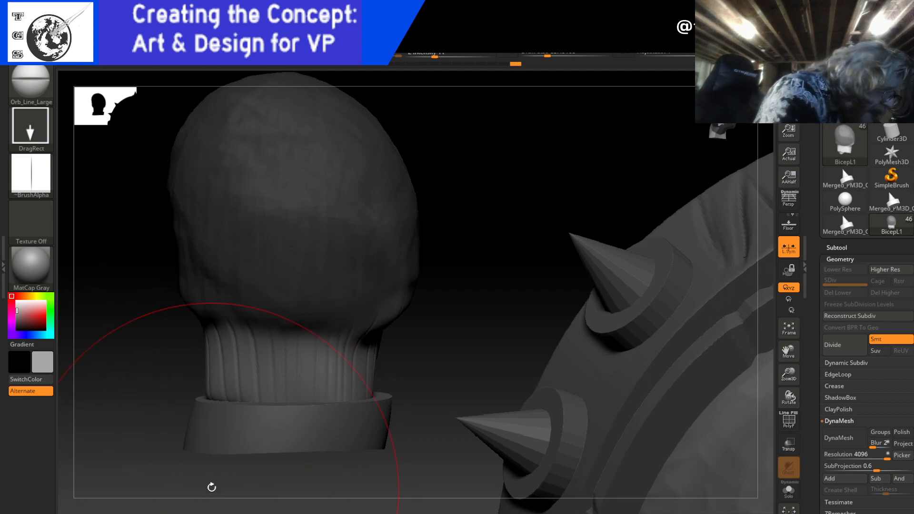
- Carve vertical fold lines with Orb_Line_Large all around BicepL1's neck, from the masked edge down to the band
{"action": "left_click_drag", "start_coordinate": [466, 286], "coordinate": [526, 280]}
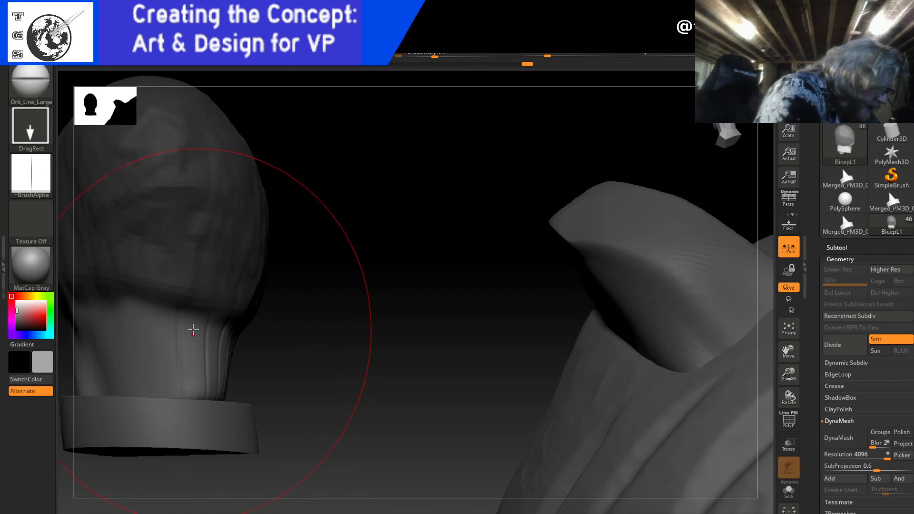
{"action": "left_click_drag", "start_coordinate": [361, 287], "coordinate": [423, 339]}
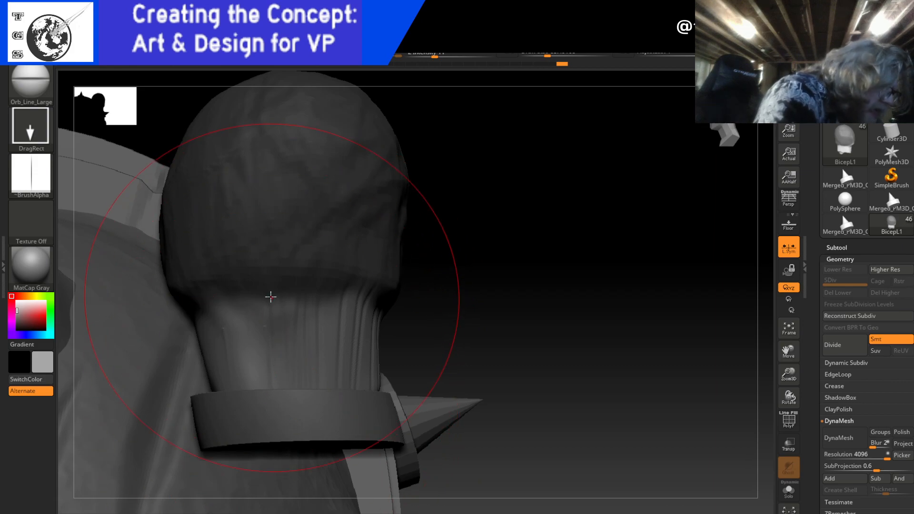
{"action": "left_click_drag", "start_coordinate": [461, 232], "coordinate": [497, 238]}
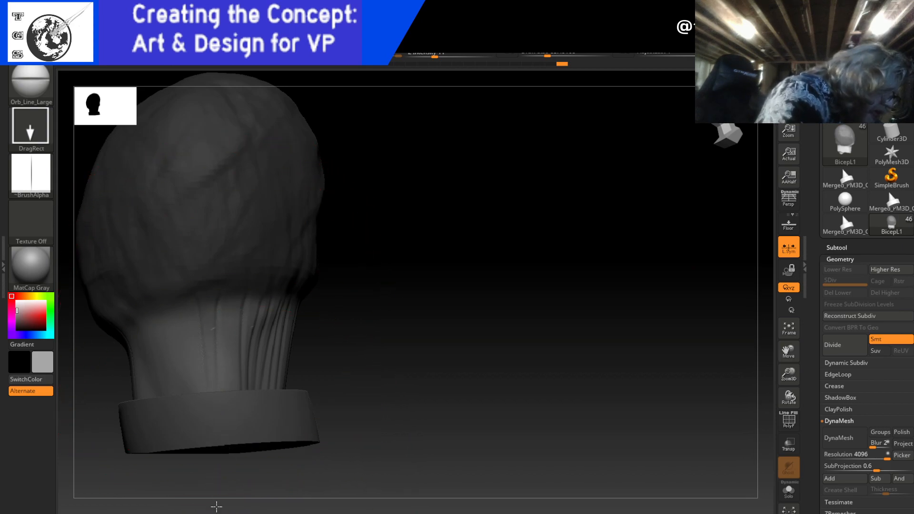
{"action": "left_click_drag", "start_coordinate": [384, 284], "coordinate": [419, 281]}
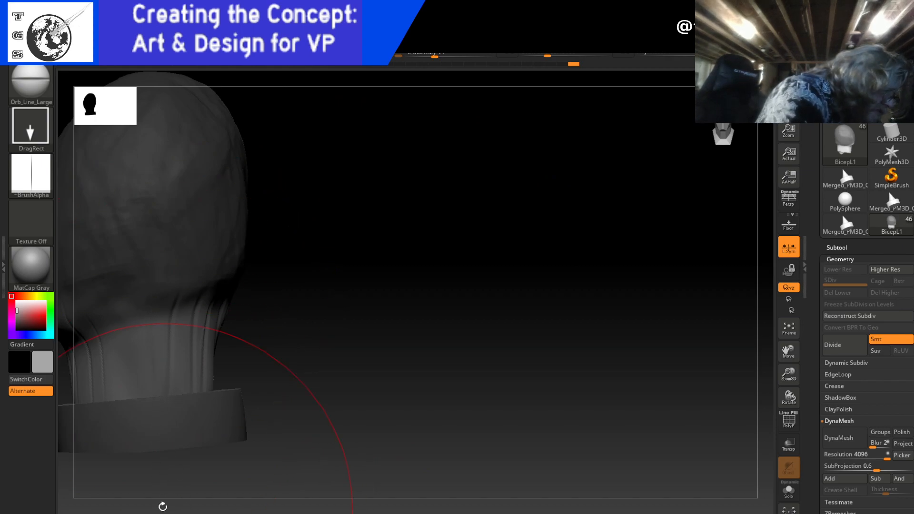
{"action": "left_click_drag", "start_coordinate": [129, 318], "coordinate": [154, 503]}
{"action": "left_click_drag", "start_coordinate": [110, 334], "coordinate": [120, 391]}
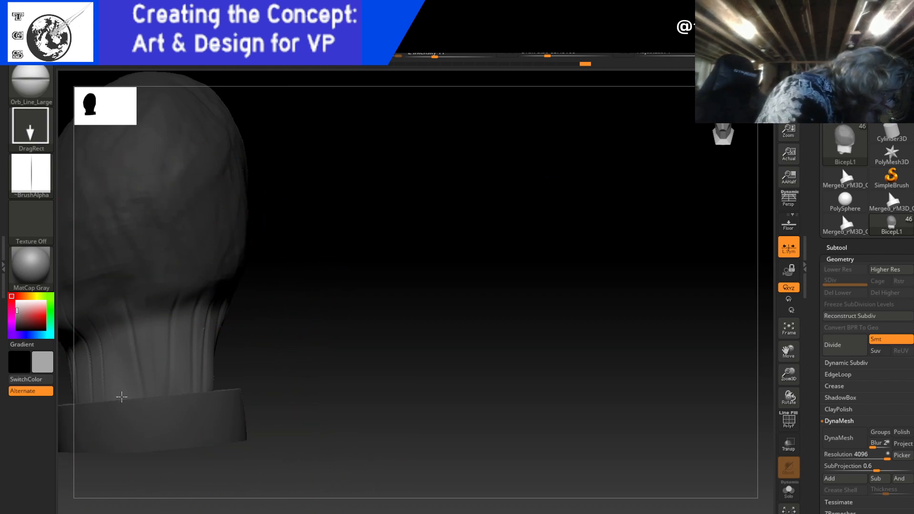
{"action": "mouse_move", "coordinate": [141, 508]}
{"action": "left_mouse_down"}
{"action": "mouse_move", "coordinate": [316, 276]}
{"action": "mouse_move", "coordinate": [339, 275]}
{"action": "mouse_move", "coordinate": [255, 316]}
{"action": "mouse_move", "coordinate": [361, 265]}
{"action": "mouse_move", "coordinate": [418, 271]}
{"action": "mouse_move", "coordinate": [512, 249]}
{"action": "mouse_move", "coordinate": [610, 240]}
{"action": "mouse_move", "coordinate": [529, 245]}
{"action": "mouse_move", "coordinate": [481, 268]}
{"action": "mouse_move", "coordinate": [414, 272]}
{"action": "left_mouse_up"}
{"action": "left_click_drag", "start_coordinate": [279, 112], "coordinate": [275, 400]}
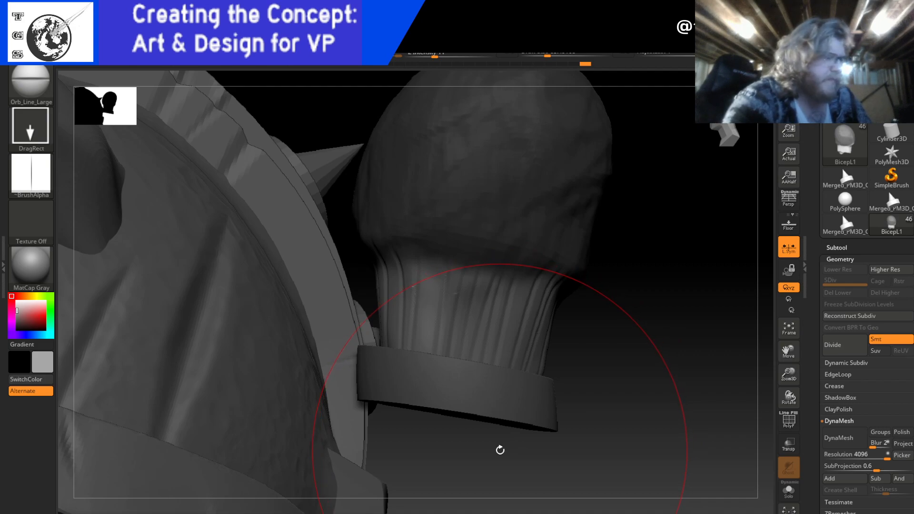
- Switch to the Orb_Cracks3_Sm brush with a smaller draw size and try creases along the base of the neck above the band
{"action": "mouse_move", "coordinate": [604, 341]}
{"action": "left_mouse_down"}
{"action": "mouse_move", "coordinate": [606, 371]}
{"action": "mouse_move", "coordinate": [567, 381]}
{"action": "left_mouse_up"}
{"action": "left_click", "coordinate": [22, 92]}
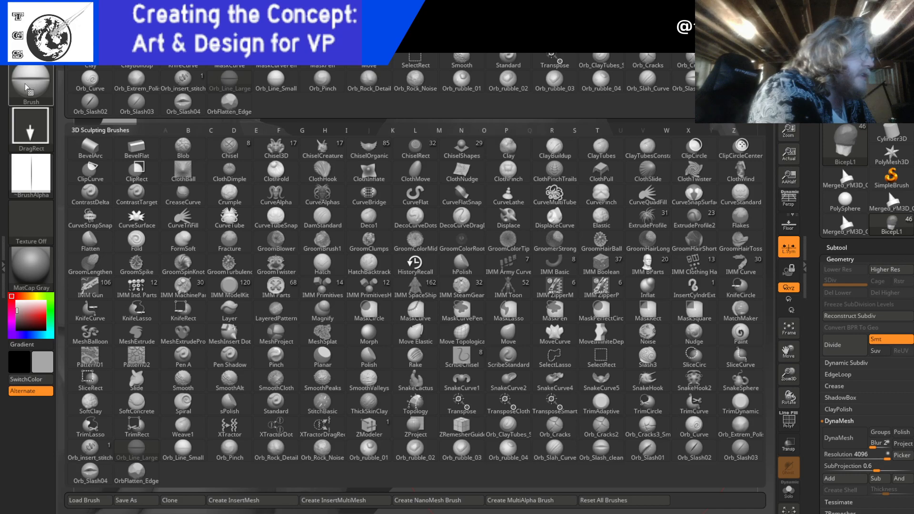
{"action": "left_click", "coordinate": [647, 448]}
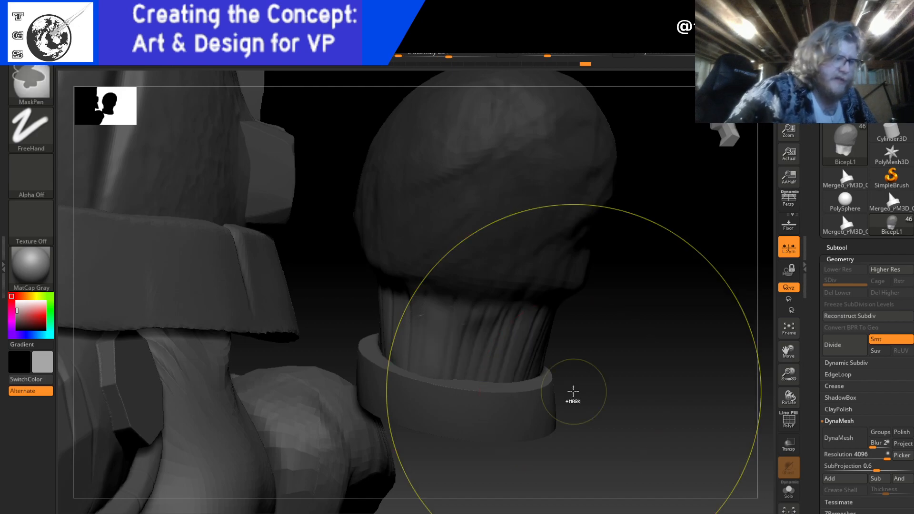
{"action": "left_click_drag", "start_coordinate": [548, 55], "coordinate": [532, 56]}
{"action": "mouse_move", "coordinate": [442, 372]}
{"action": "left_mouse_down"}
{"action": "mouse_move", "coordinate": [519, 380]}
{"action": "mouse_move", "coordinate": [553, 367]}
{"action": "left_mouse_up"}
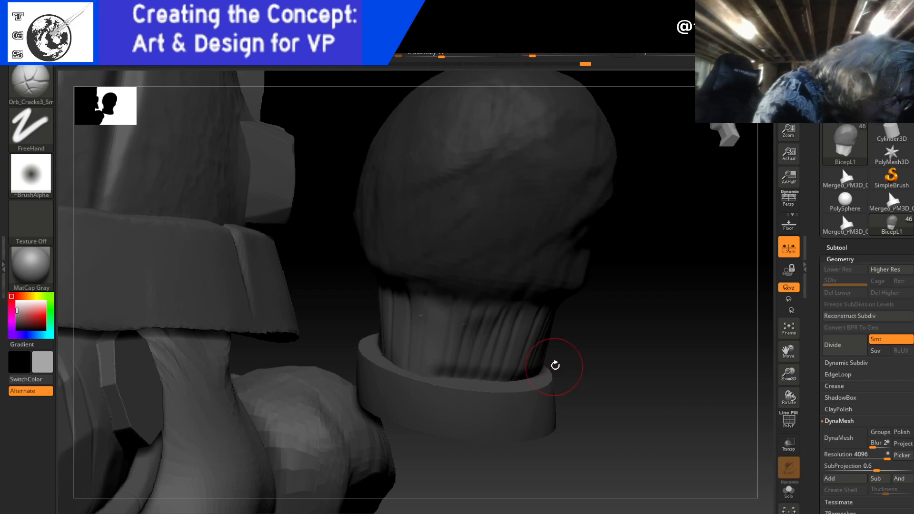
{"action": "left_click_drag", "start_coordinate": [611, 343], "coordinate": [632, 346]}
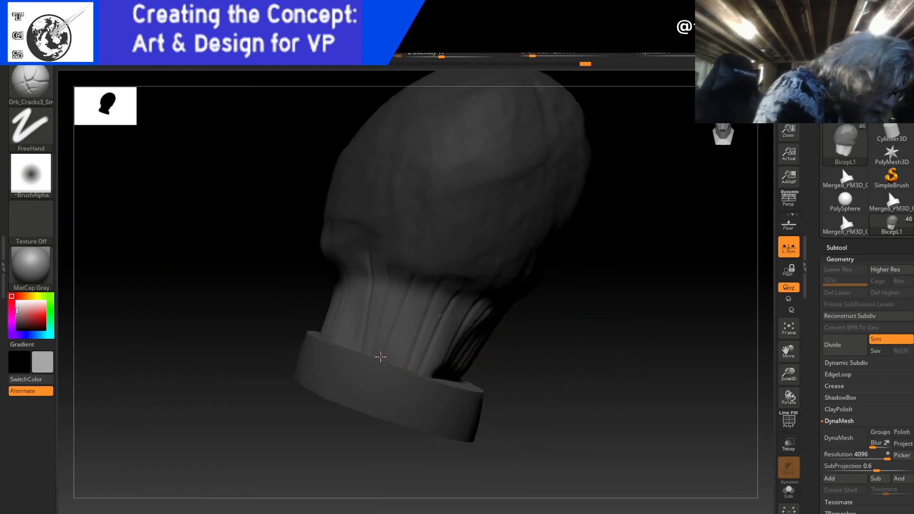
{"action": "left_click_drag", "start_coordinate": [380, 356], "coordinate": [441, 374]}
{"action": "mouse_move", "coordinate": [495, 369]}
{"action": "left_mouse_down"}
{"action": "mouse_move", "coordinate": [573, 369]}
{"action": "mouse_move", "coordinate": [548, 427]}
{"action": "left_mouse_up"}
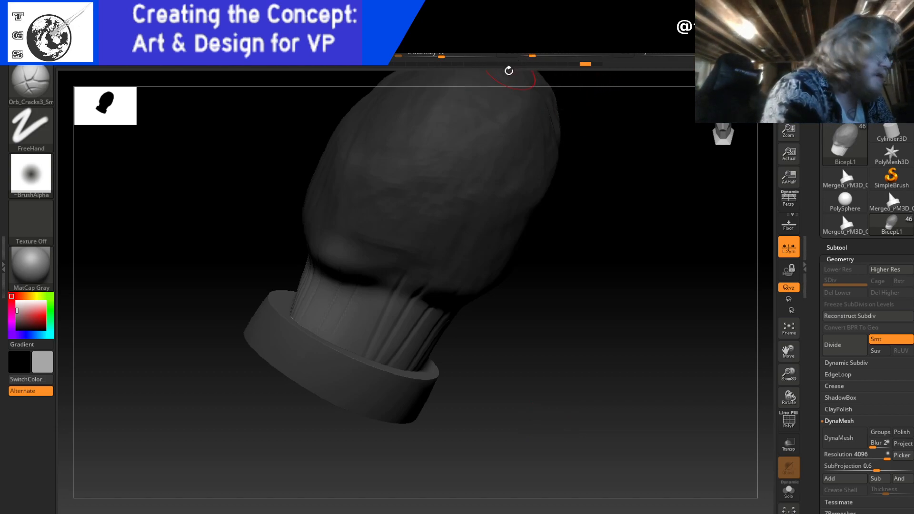
- Reduce the draw size further, try fine cracks between the folds near the neck's base, and undo those strokes
{"action": "left_click_drag", "start_coordinate": [532, 55], "coordinate": [527, 55]}
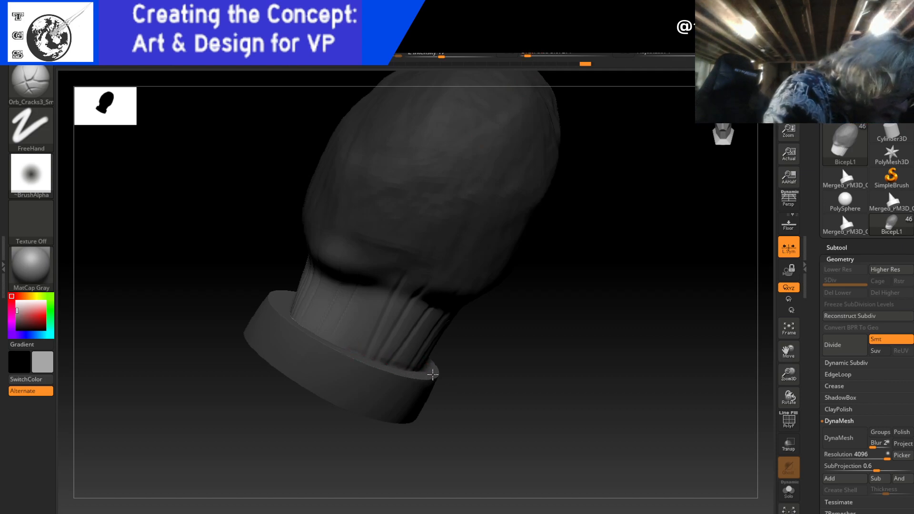
{"action": "left_click_drag", "start_coordinate": [397, 364], "coordinate": [416, 370]}
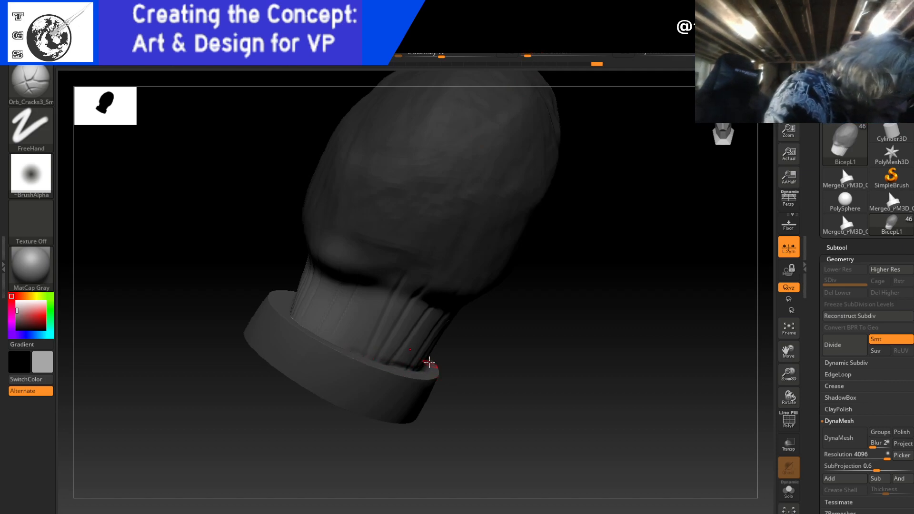
{"action": "mouse_move", "coordinate": [510, 293]}
{"action": "left_mouse_down"}
{"action": "mouse_move", "coordinate": [507, 251]}
{"action": "mouse_move", "coordinate": [516, 275]}
{"action": "left_mouse_up"}
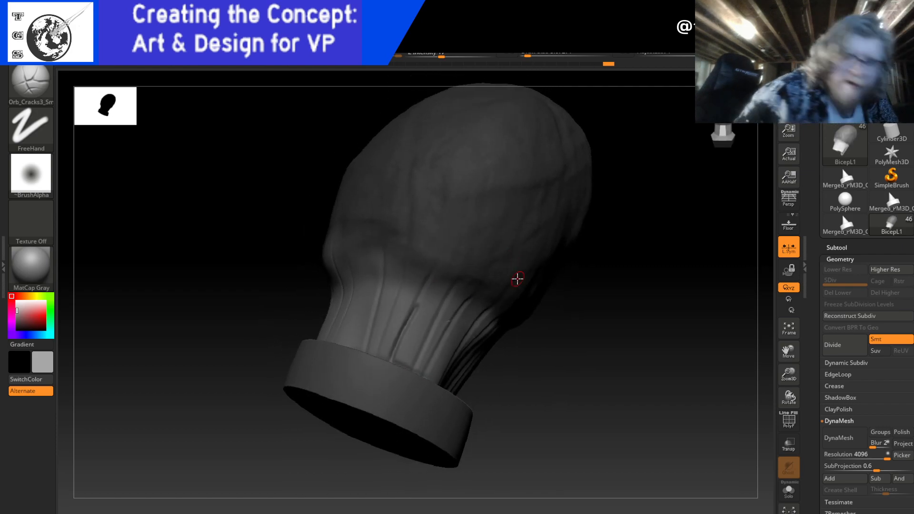
{"action": "key", "text": "ctrl"}
{"action": "key", "text": "ctrl"}
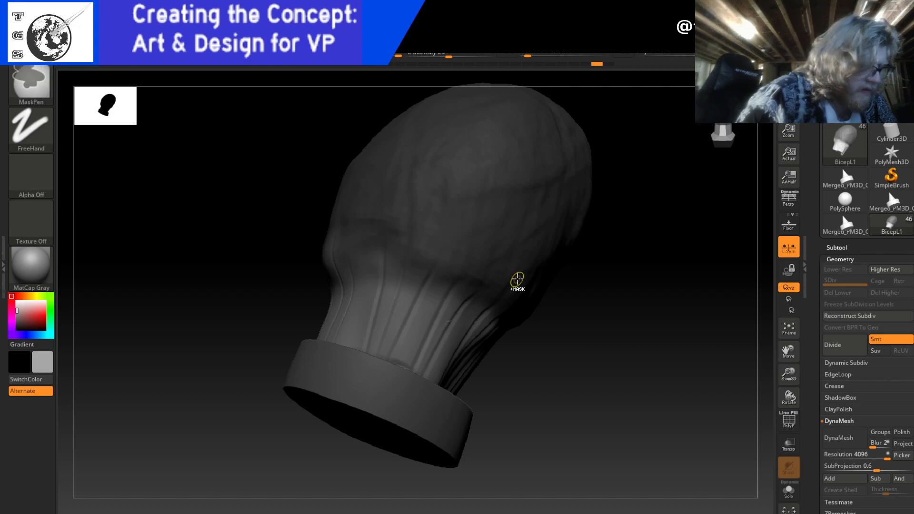
{"action": "key", "text": "ctrl"}
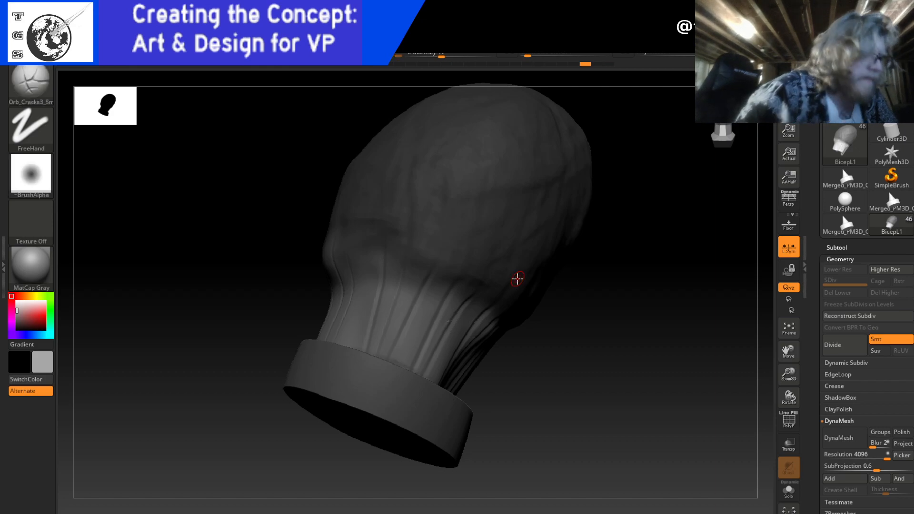
- Switch to the Orb_Cracks brush, try cracks near the base of BicepL1's neck above the band, and undo them
{"action": "left_click", "coordinate": [30, 82]}
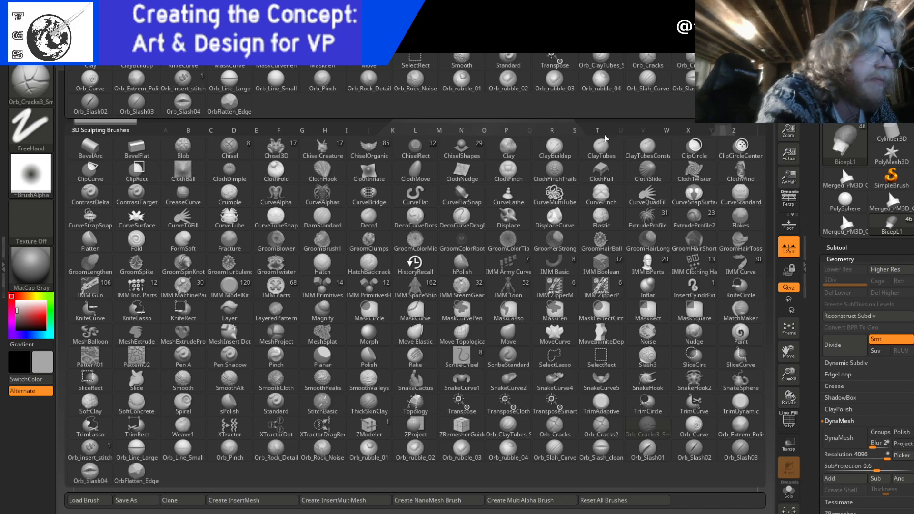
{"action": "left_click", "coordinate": [649, 74]}
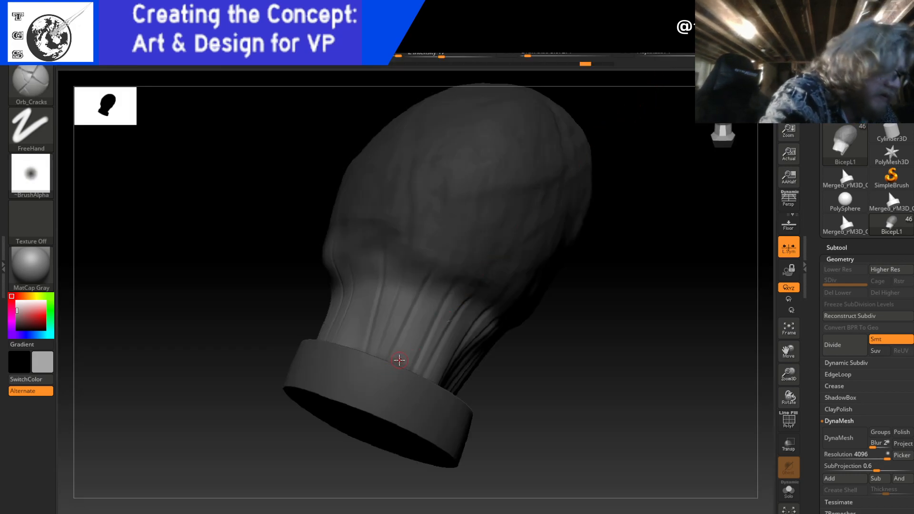
{"action": "left_click_drag", "start_coordinate": [507, 363], "coordinate": [512, 381]}
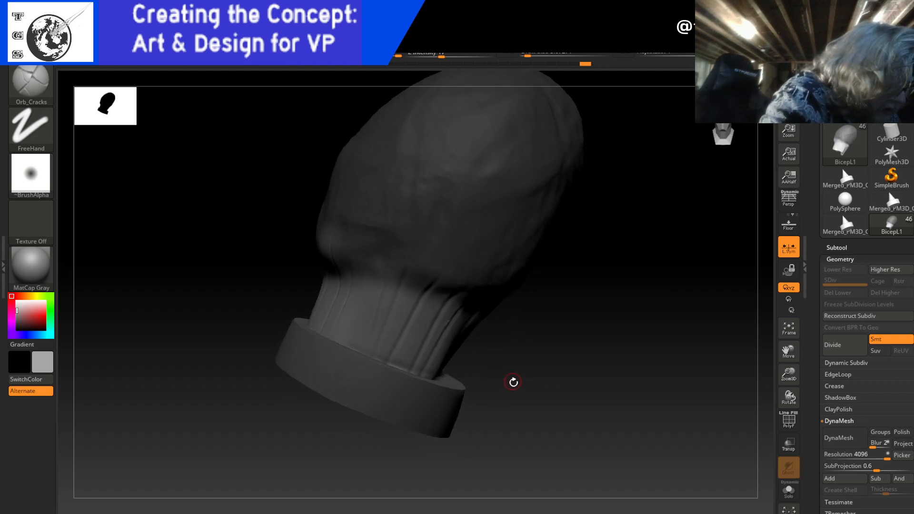
{"action": "key", "text": "ctrl"}
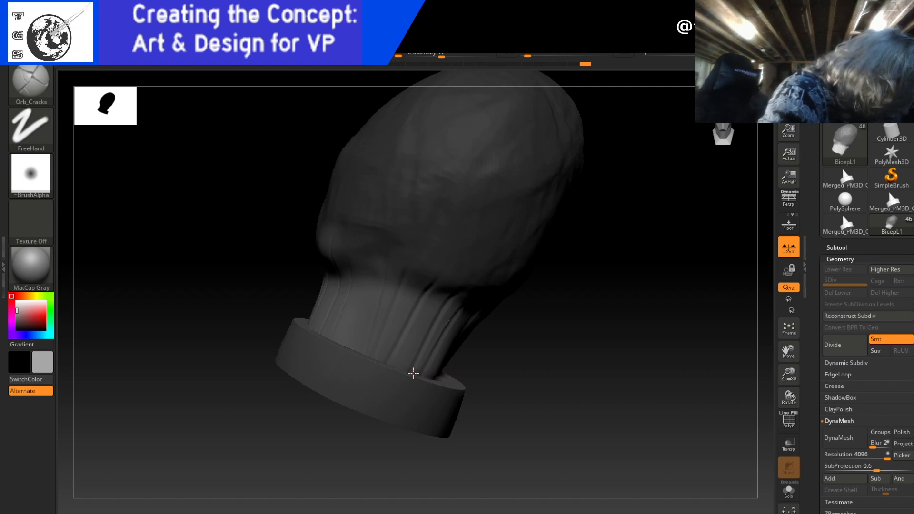
{"action": "mouse_move", "coordinate": [502, 361]}
{"action": "left_mouse_down"}
{"action": "mouse_move", "coordinate": [565, 367]}
{"action": "mouse_move", "coordinate": [544, 398]}
{"action": "mouse_move", "coordinate": [552, 428]}
{"action": "left_mouse_up"}
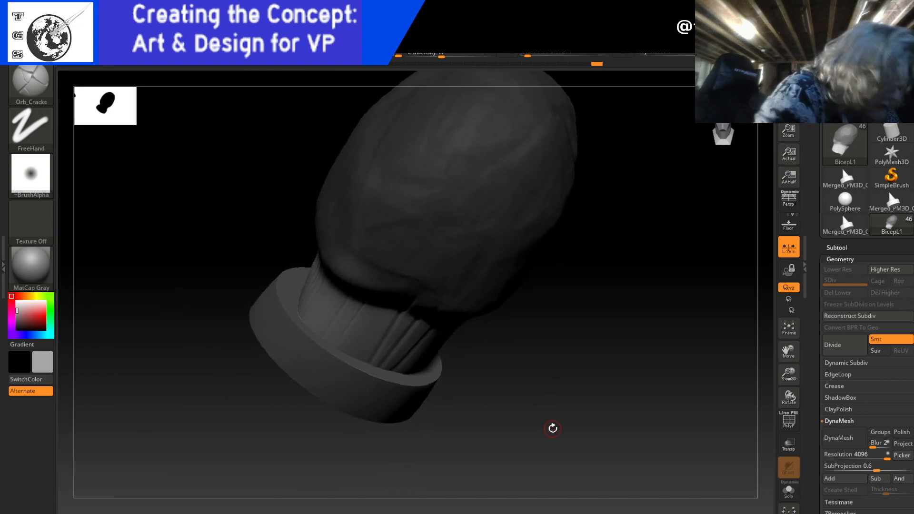
{"action": "key", "text": "ctrl+z"}
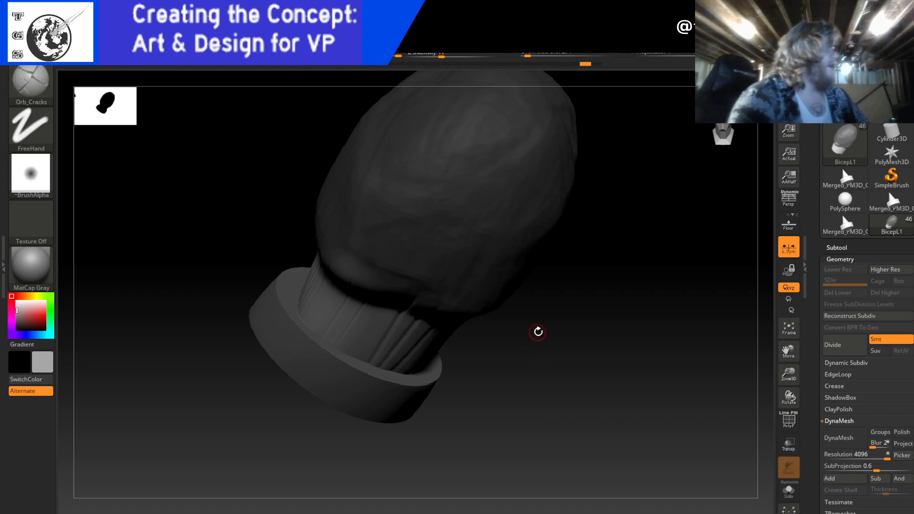
- Clear the mask from BicepL1's rounded upper part and try masking the folded neck above the band
{"action": "left_click_drag", "start_coordinate": [536, 322], "coordinate": [564, 370], "text": "ctrl"}
{"action": "left_click_drag", "start_coordinate": [611, 353], "coordinate": [594, 311]}
{"action": "key", "text": "ctrl"}
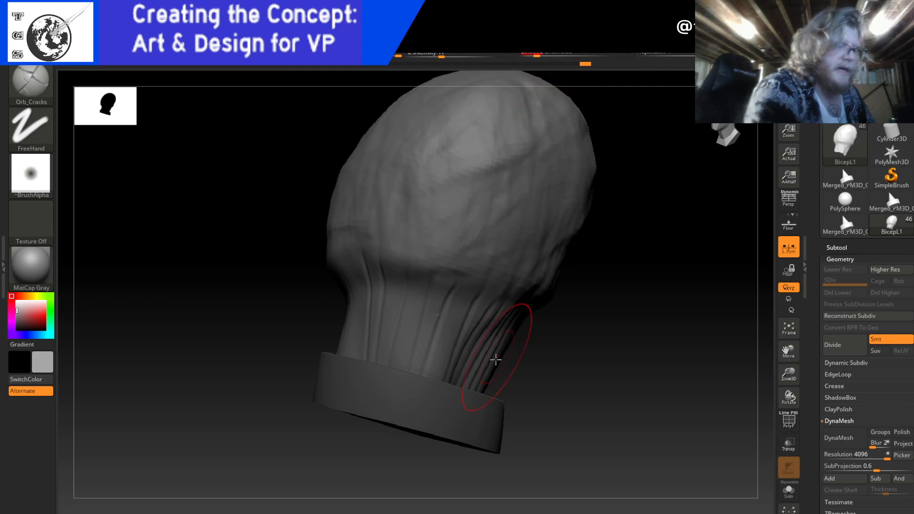
{"action": "key", "text": "ctrl"}
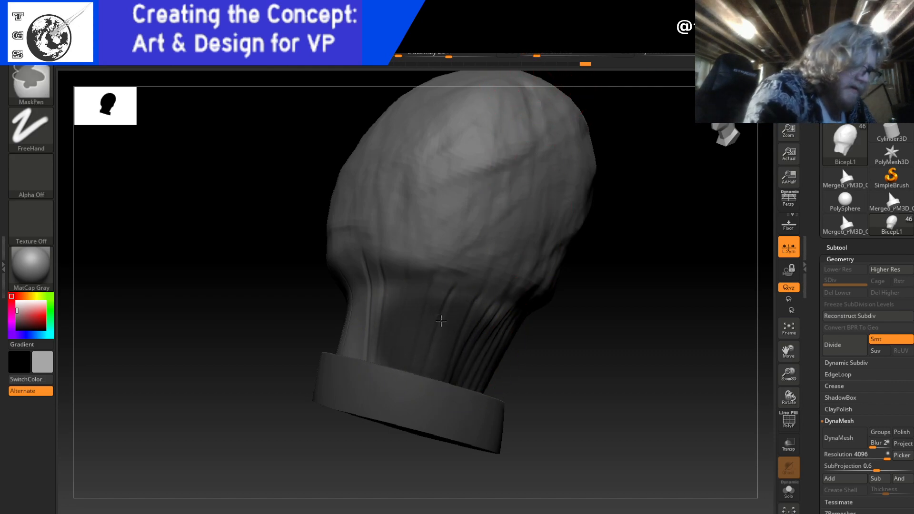
{"action": "key", "text": "ctrl"}
{"action": "left_click_drag", "start_coordinate": [517, 357], "coordinate": [518, 356], "text": "ctrl"}
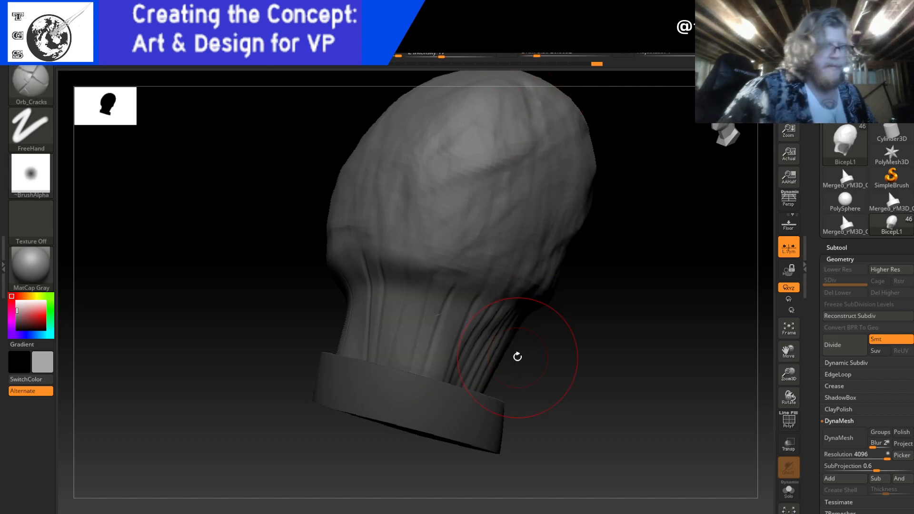
- Activate symmetry and mask the front of BicepL1's neck between the rounded upper part and the band
{"action": "mouse_move", "coordinate": [595, 16]}
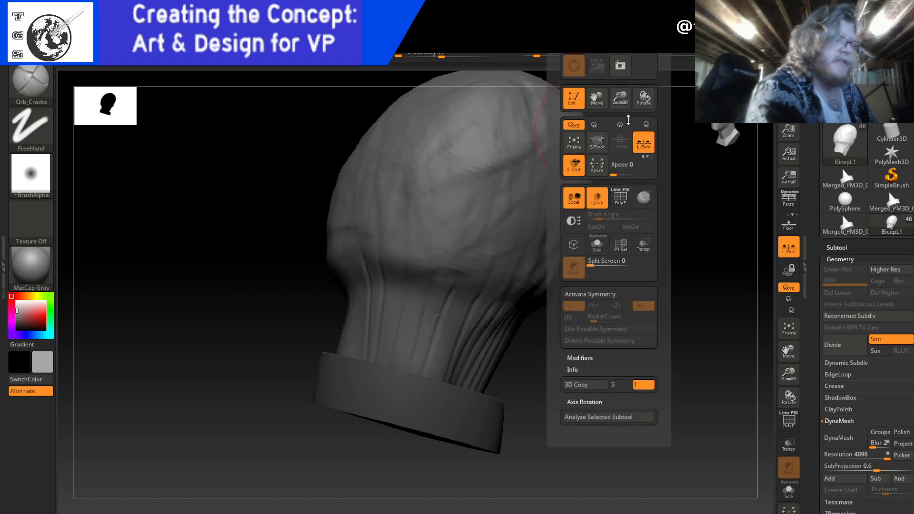
{"action": "left_click", "coordinate": [602, 294]}
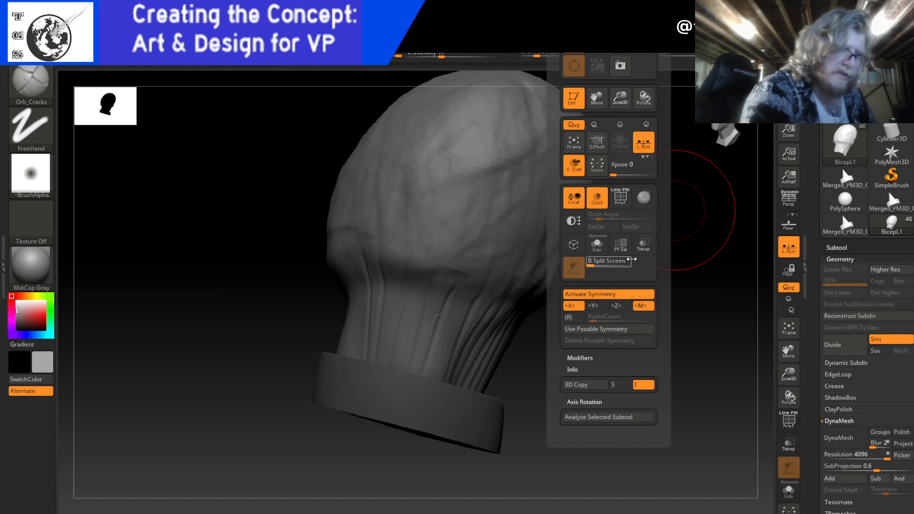
{"action": "mouse_move", "coordinate": [430, 356]}
{"action": "left_mouse_down", "text": "ctrl"}
{"action": "mouse_move", "coordinate": [470, 380]}
{"action": "mouse_move", "coordinate": [485, 342]}
{"action": "mouse_move", "coordinate": [418, 328]}
{"action": "mouse_move", "coordinate": [365, 343]}
{"action": "mouse_move", "coordinate": [405, 314]}
{"action": "left_mouse_up", "text": "ctrl"}
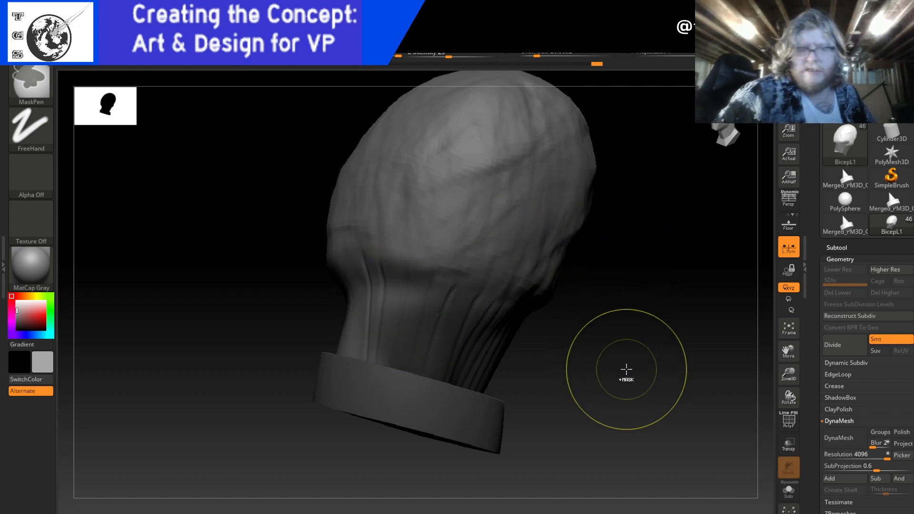
{"action": "left_click_drag", "start_coordinate": [622, 371], "coordinate": [627, 369], "text": "ctrl"}
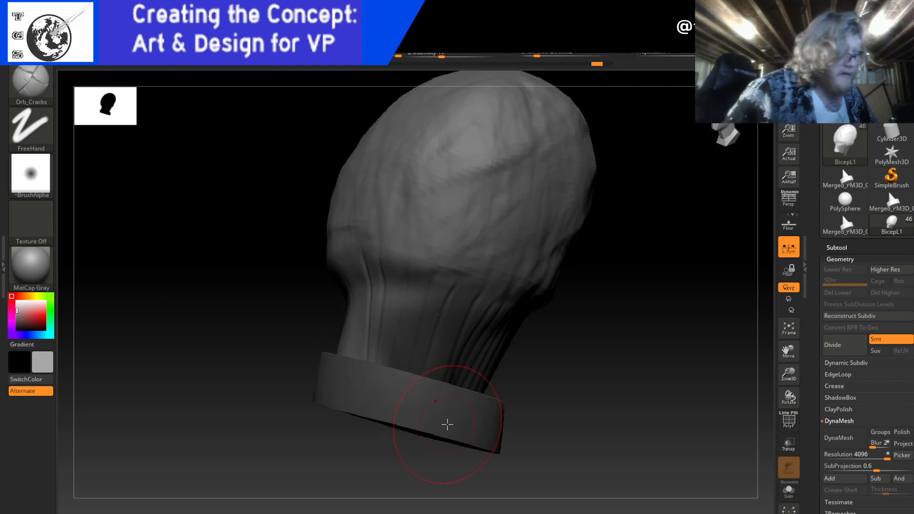
{"action": "mouse_move", "coordinate": [346, 354]}
{"action": "left_mouse_down", "text": "ctrl"}
{"action": "mouse_move", "coordinate": [372, 356]}
{"action": "mouse_move", "coordinate": [351, 333]}
{"action": "mouse_move", "coordinate": [428, 292]}
{"action": "left_mouse_up", "text": "ctrl"}
{"action": "left_click_drag", "start_coordinate": [608, 355], "coordinate": [605, 347], "text": "ctrl"}
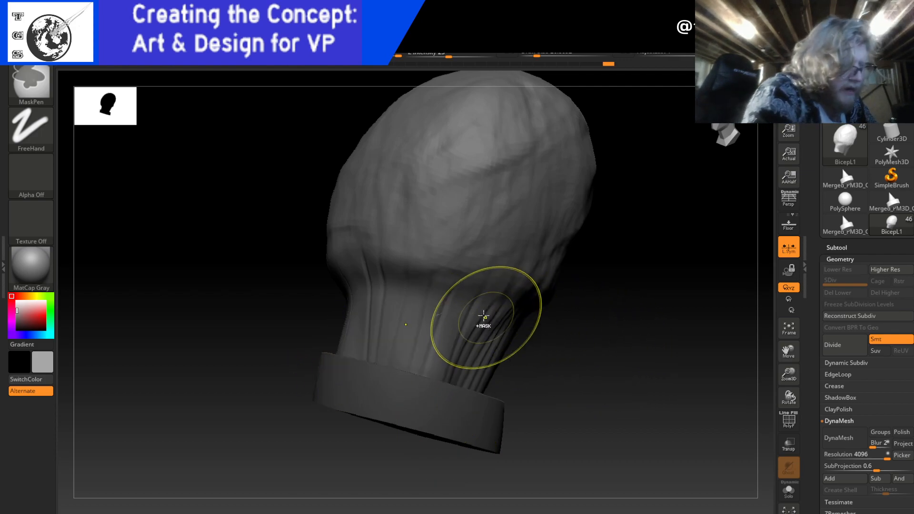
{"action": "key", "text": "ctrl+z"}
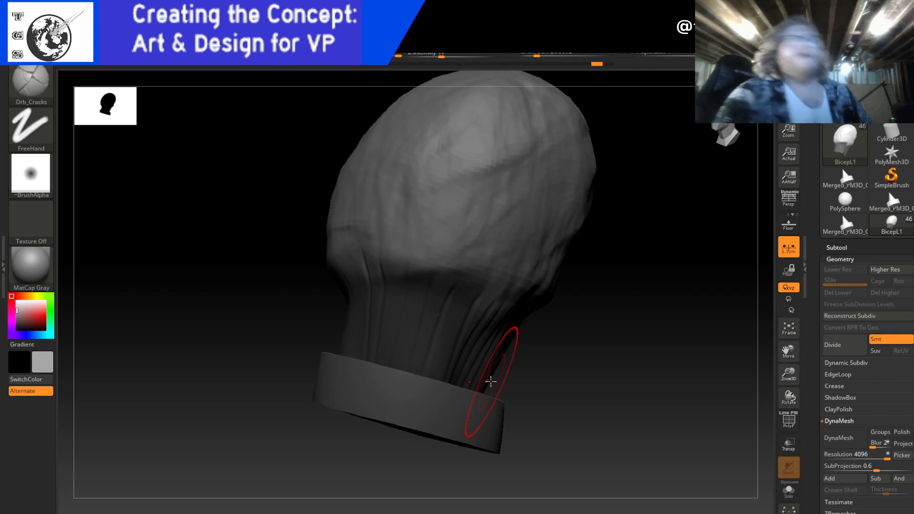
- Extend the mask around the remaining sides of BicepL1's neck, leaving the rounded upper part unmasked
{"action": "mouse_move", "coordinate": [589, 351]}
{"action": "left_mouse_down"}
{"action": "mouse_move", "coordinate": [620, 365]}
{"action": "mouse_move", "coordinate": [606, 353]}
{"action": "left_mouse_up"}
{"action": "left_click_drag", "start_coordinate": [499, 370], "coordinate": [555, 369]}
{"action": "mouse_move", "coordinate": [205, 363]}
{"action": "left_mouse_down", "text": "ctrl"}
{"action": "mouse_move", "coordinate": [310, 350]}
{"action": "mouse_move", "coordinate": [189, 359]}
{"action": "mouse_move", "coordinate": [184, 336]}
{"action": "mouse_move", "coordinate": [356, 325]}
{"action": "left_mouse_up", "text": "ctrl"}
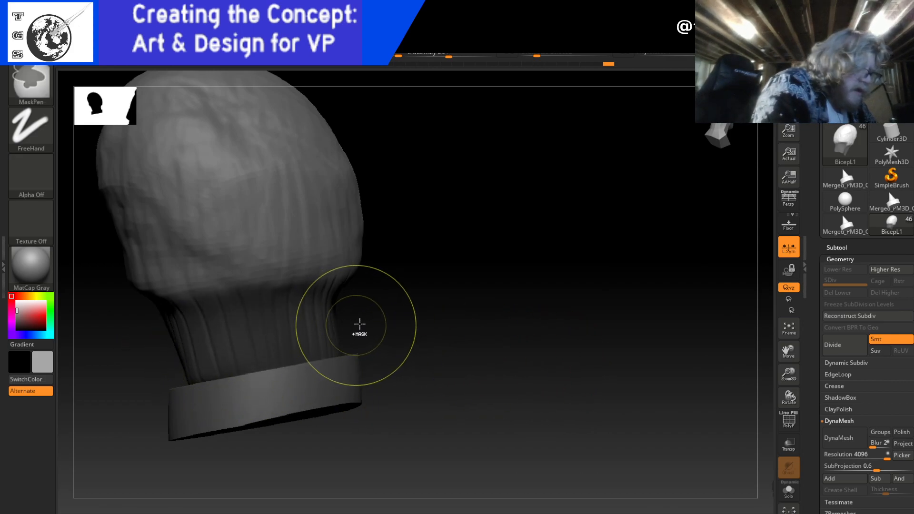
{"action": "left_click_drag", "start_coordinate": [512, 338], "coordinate": [481, 338], "text": "ctrl"}
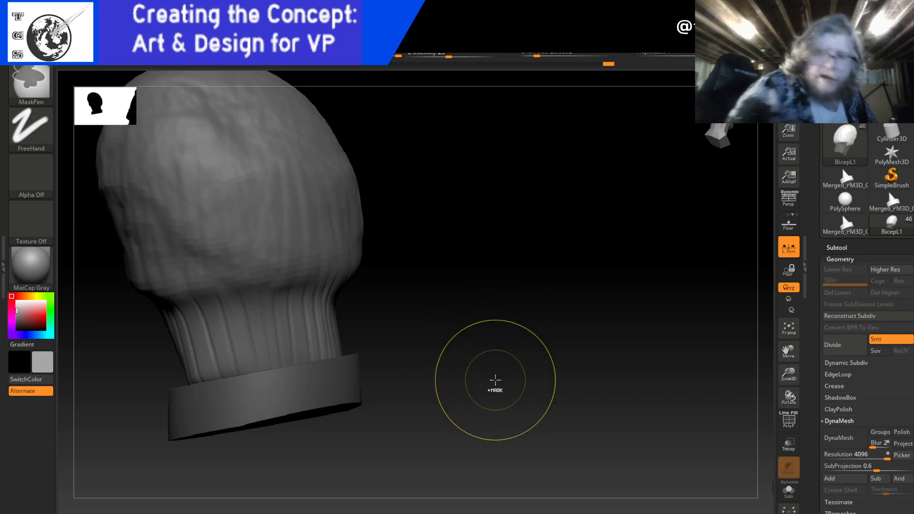
{"action": "mouse_move", "coordinate": [493, 379]}
{"action": "left_mouse_down"}
{"action": "mouse_move", "coordinate": [448, 359]}
{"action": "mouse_move", "coordinate": [404, 365]}
{"action": "mouse_move", "coordinate": [433, 359]}
{"action": "left_mouse_up"}
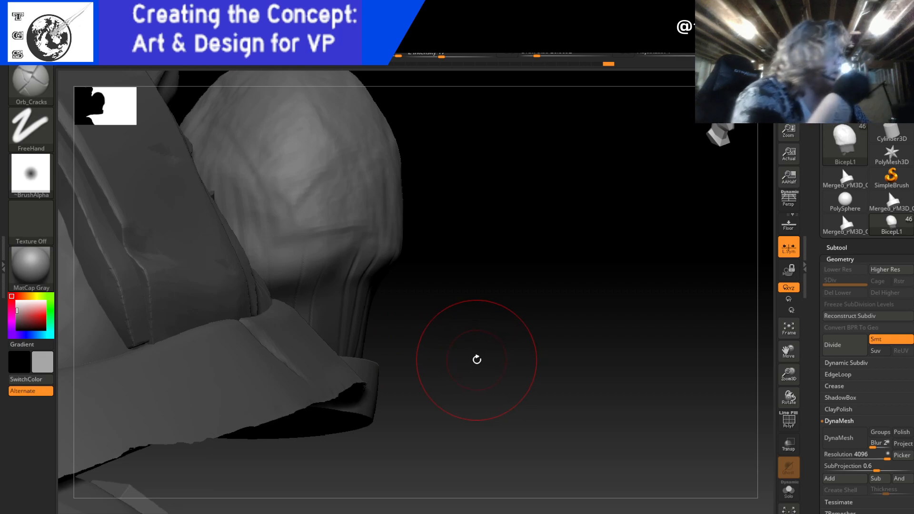
- Try building up folds on BicepL1's rounded upper part with the Orb_ClayTubes brush, and undo the strokes
{"action": "left_click", "coordinate": [38, 91]}
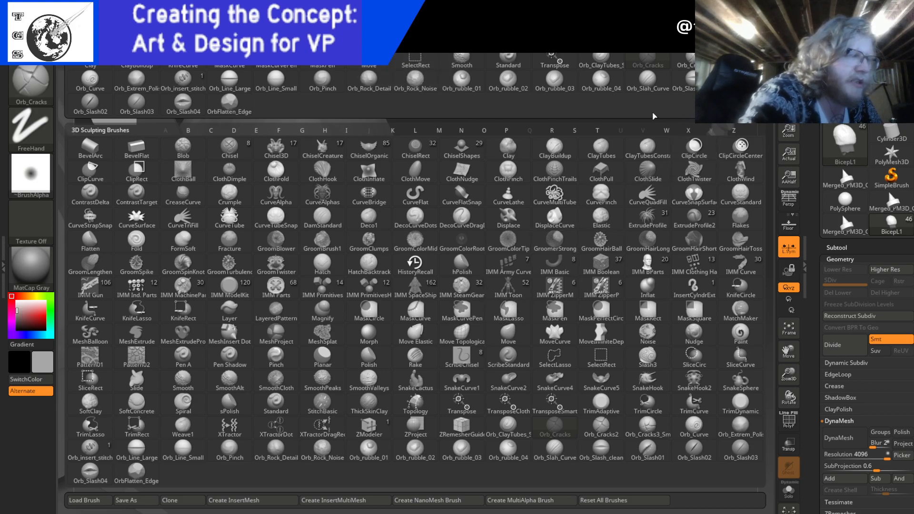
{"action": "left_click", "coordinate": [600, 61]}
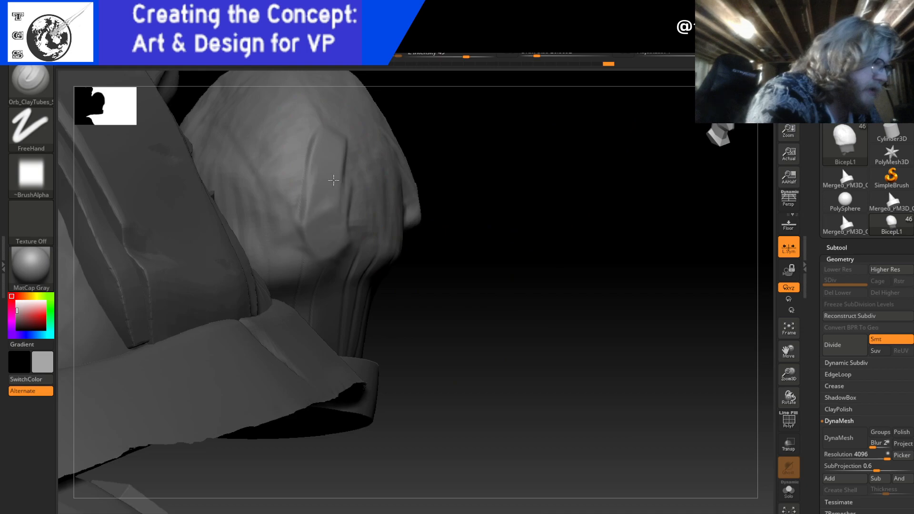
{"action": "left_click_drag", "start_coordinate": [387, 198], "coordinate": [357, 238]}
{"action": "mouse_move", "coordinate": [305, 147]}
{"action": "left_mouse_down"}
{"action": "mouse_move", "coordinate": [281, 247]}
{"action": "mouse_move", "coordinate": [257, 247]}
{"action": "left_mouse_up"}
{"action": "mouse_move", "coordinate": [307, 126]}
{"action": "left_mouse_down"}
{"action": "mouse_move", "coordinate": [260, 223]}
{"action": "mouse_move", "coordinate": [384, 149]}
{"action": "left_mouse_up"}
{"action": "left_click_drag", "start_coordinate": [300, 112], "coordinate": [241, 230]}
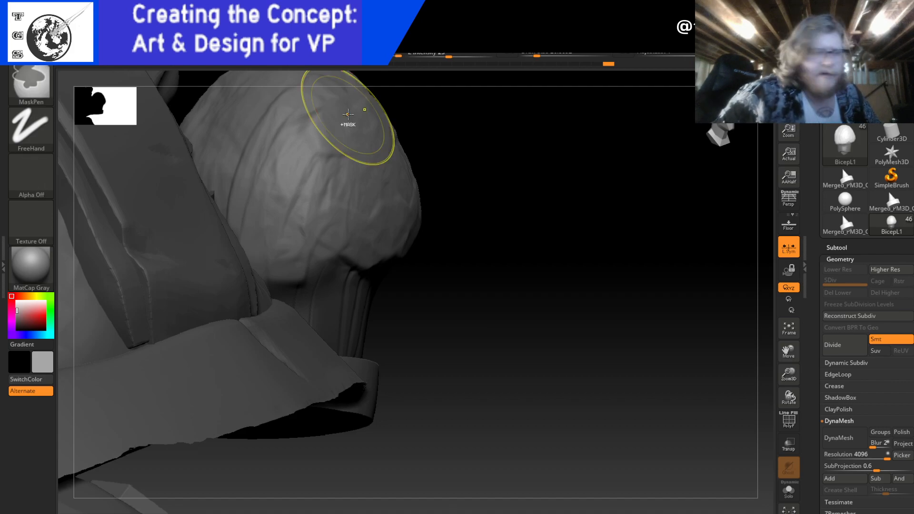
{"action": "left_click_drag", "start_coordinate": [348, 114], "coordinate": [348, 115], "text": "shift"}
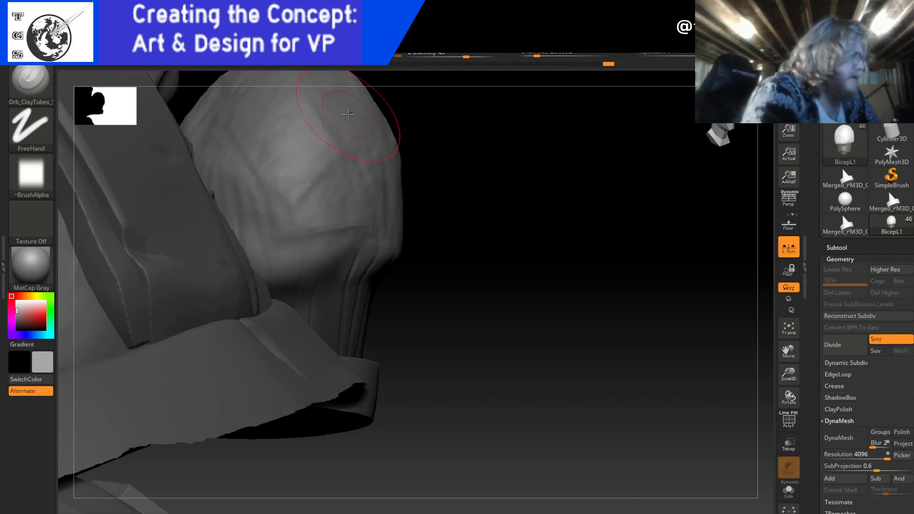
- Switch to the Orb_Rock_Detail brush, try surface detail on BicepL1's rounded upper part, and undo it
{"action": "left_click", "coordinate": [30, 81]}
{"action": "left_click", "coordinate": [34, 81]}
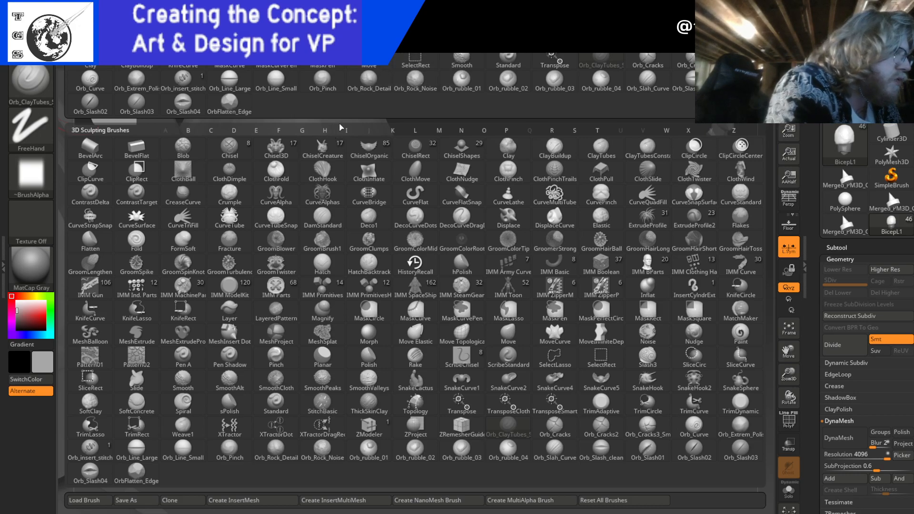
{"action": "left_click", "coordinate": [368, 86]}
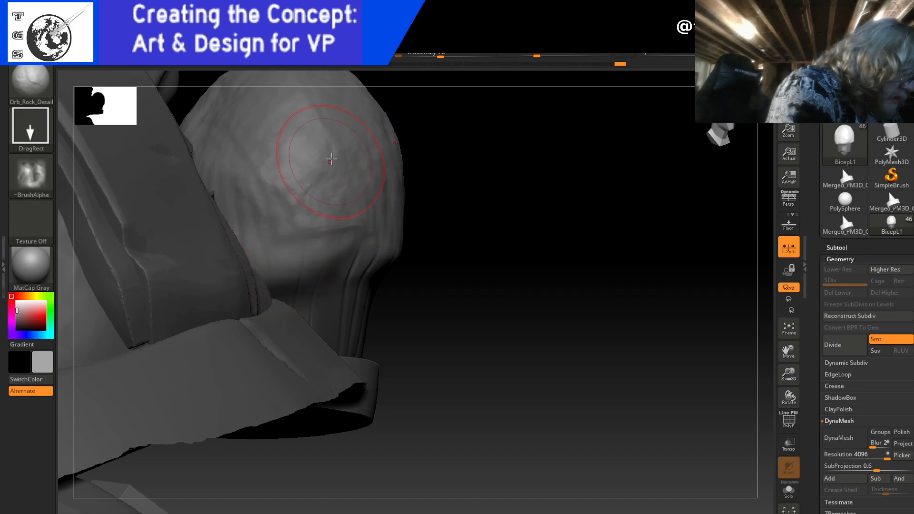
{"action": "key", "text": "ctrl"}
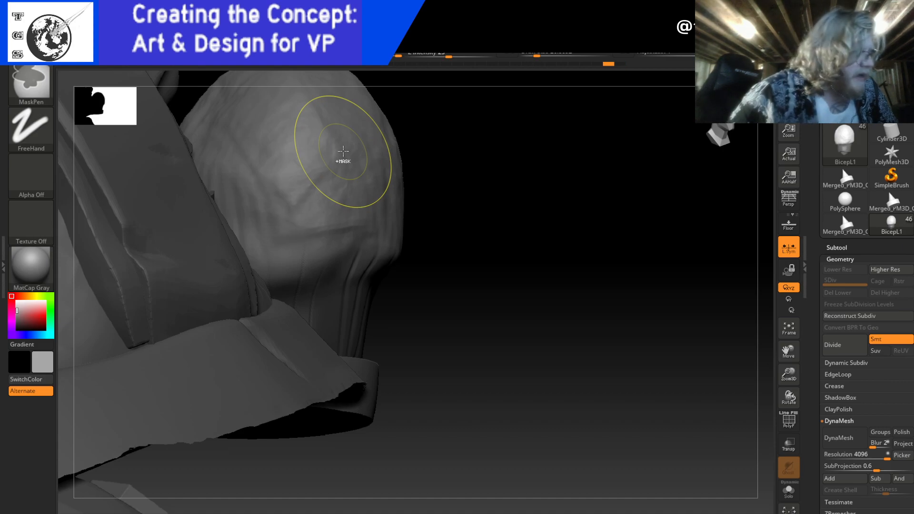
- Switch to the Orb_Extrem_Polish brush and try polishing BicepL1's rounded upper part from several sides
{"action": "left_click", "coordinate": [53, 69]}
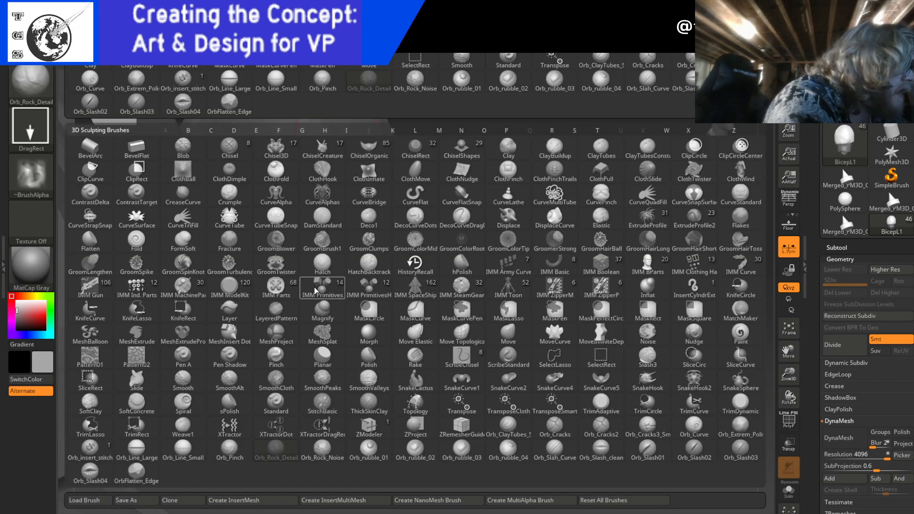
{"action": "left_click", "coordinate": [135, 86]}
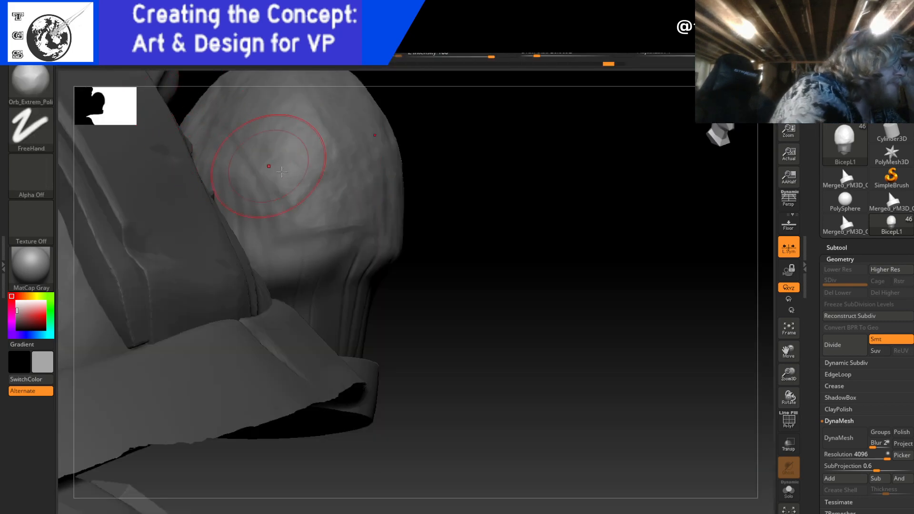
{"action": "left_click_drag", "start_coordinate": [257, 159], "coordinate": [325, 200]}
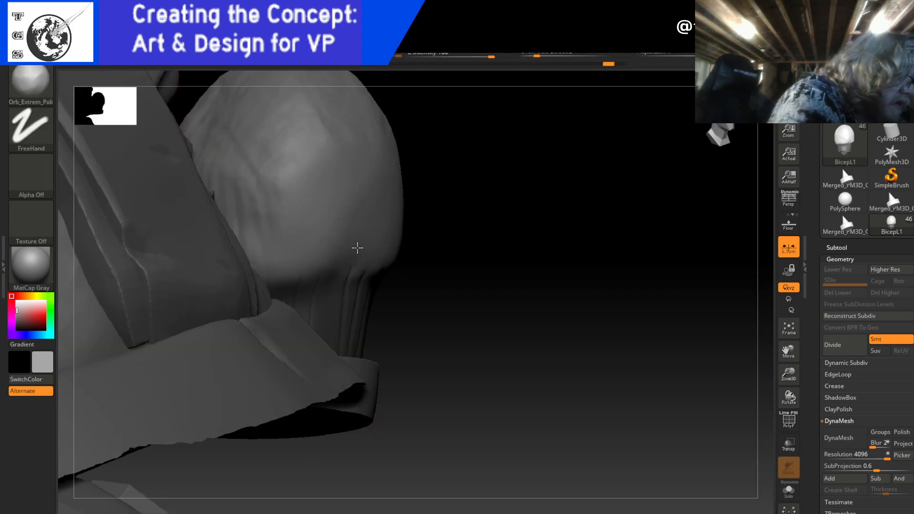
{"action": "mouse_move", "coordinate": [376, 237]}
{"action": "left_mouse_down"}
{"action": "mouse_move", "coordinate": [386, 138]}
{"action": "mouse_move", "coordinate": [381, 112]}
{"action": "mouse_move", "coordinate": [364, 96]}
{"action": "mouse_move", "coordinate": [347, 97]}
{"action": "left_mouse_up"}
{"action": "left_click_drag", "start_coordinate": [514, 195], "coordinate": [475, 212]}
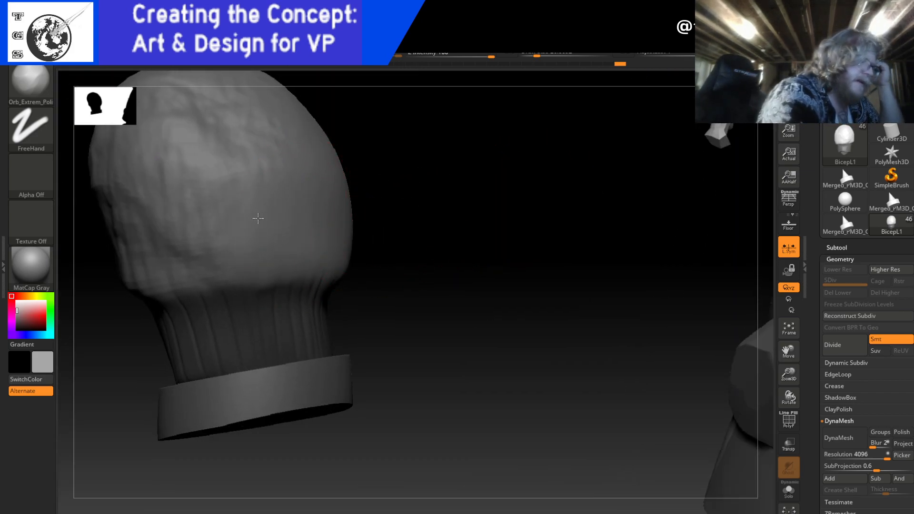
{"action": "mouse_move", "coordinate": [216, 209]}
{"action": "left_mouse_down"}
{"action": "mouse_move", "coordinate": [132, 216]}
{"action": "mouse_move", "coordinate": [117, 167]}
{"action": "left_mouse_up"}
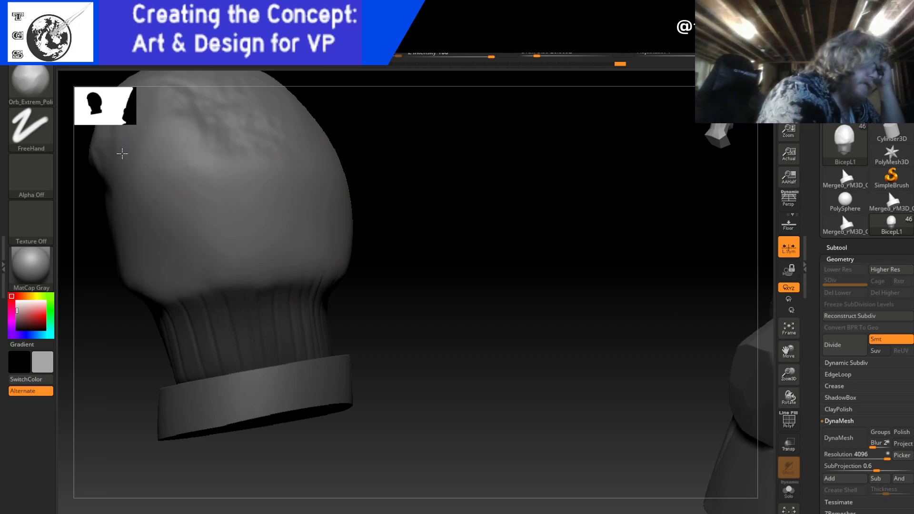
{"action": "left_click_drag", "start_coordinate": [267, 125], "coordinate": [538, 266]}
{"action": "mouse_move", "coordinate": [227, 238]}
{"action": "left_mouse_down"}
{"action": "mouse_move", "coordinate": [218, 214]}
{"action": "mouse_move", "coordinate": [250, 120]}
{"action": "left_mouse_up"}
{"action": "left_click_drag", "start_coordinate": [486, 196], "coordinate": [501, 210]}
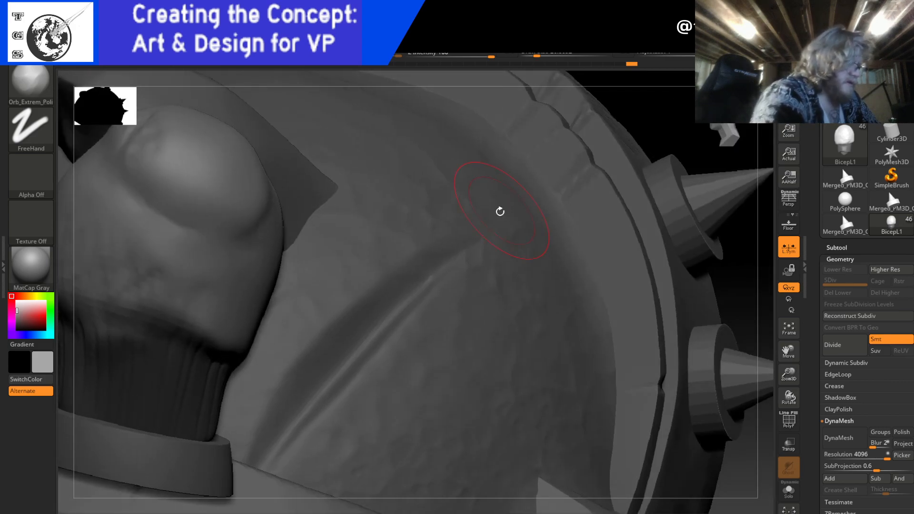
- Undo the polish strokes made on BicepL1's rounded upper part
{"action": "key", "text": "ctrl"}
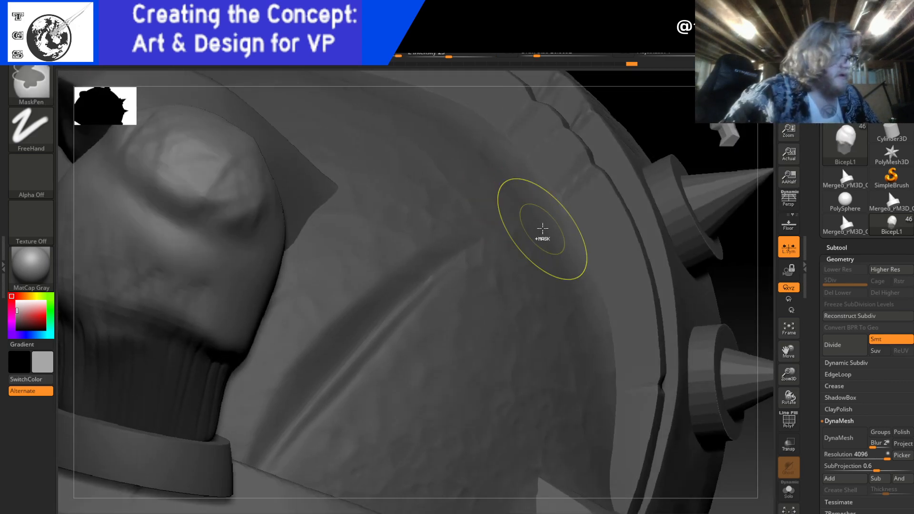
{"action": "key", "text": "ctrl+z"}
{"action": "key", "text": "ctrl+z"}
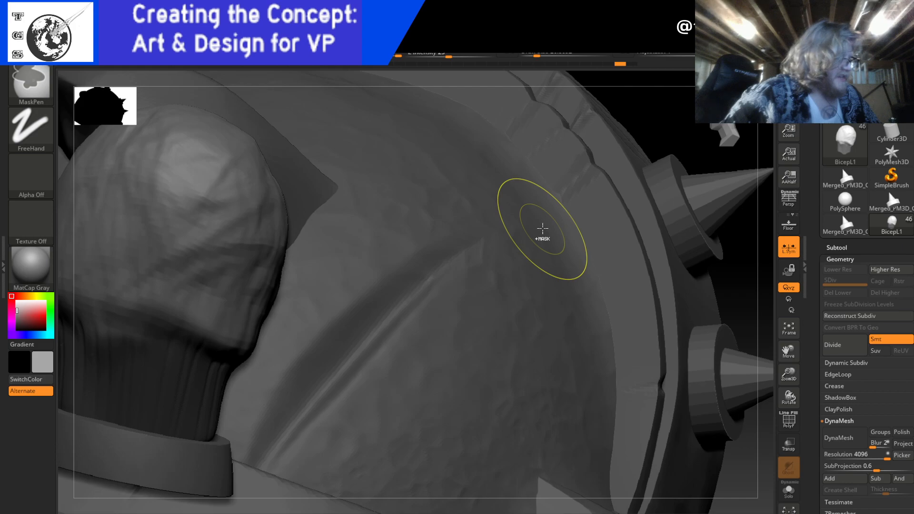
{"action": "key", "text": "ctrl+z"}
- Lower the Orb_Extrem_Polish brush's Z Intensity and smooth the rough front and sides of BicepL1's rounded upper part
{"action": "right_click_drag", "start_coordinate": [343, 363], "coordinate": [279, 342]}
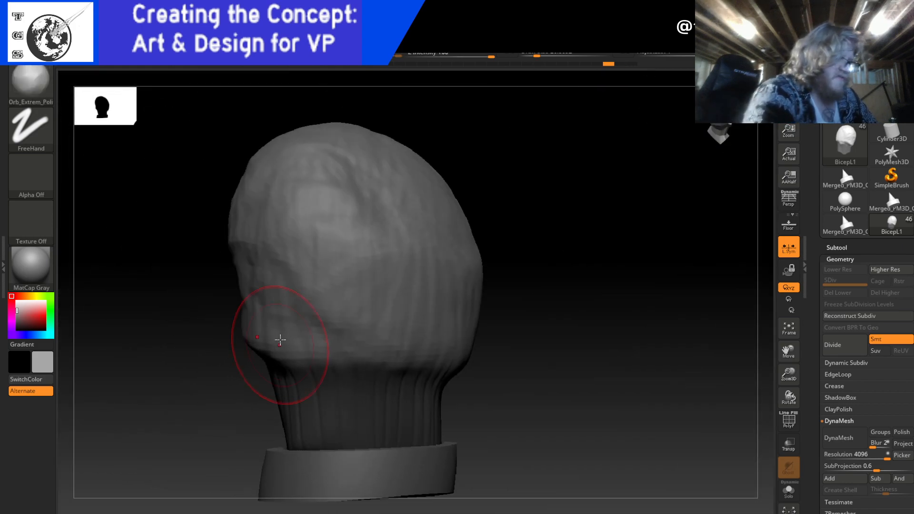
{"action": "left_click", "coordinate": [534, 54]}
{"action": "left_click", "coordinate": [538, 55]}
{"action": "left_click_drag", "start_coordinate": [391, 302], "coordinate": [359, 322]}
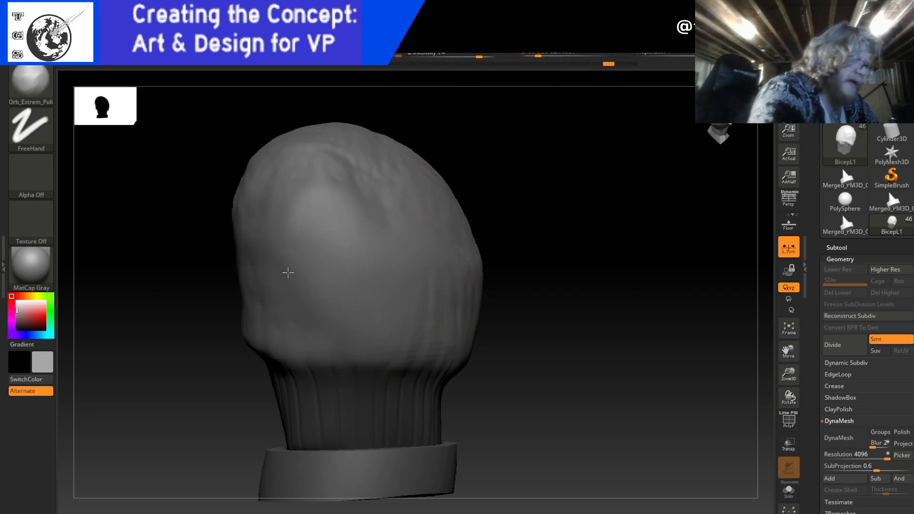
{"action": "left_click_drag", "start_coordinate": [567, 241], "coordinate": [495, 284]}
{"action": "mouse_move", "coordinate": [606, 222]}
{"action": "left_mouse_down"}
{"action": "mouse_move", "coordinate": [642, 235]}
{"action": "mouse_move", "coordinate": [472, 281]}
{"action": "left_mouse_up"}
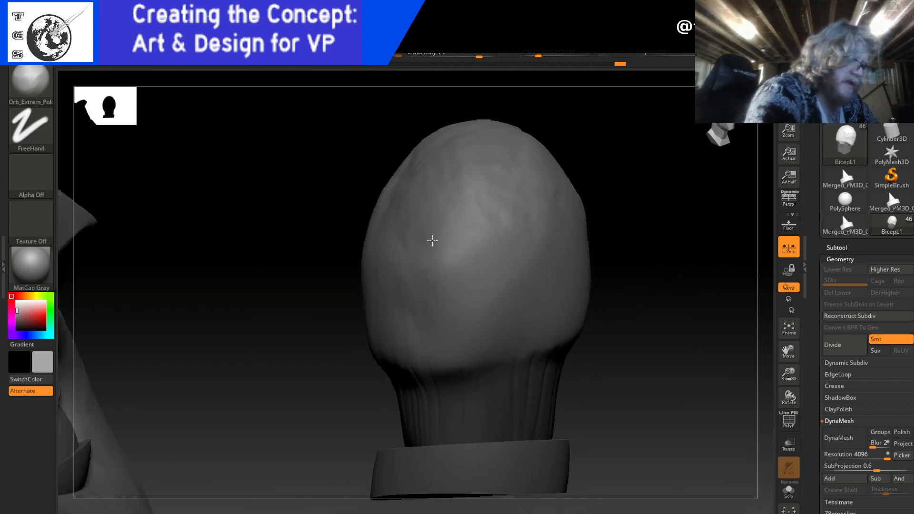
- Polish the crown and remaining rough sides of BicepL1's rounded upper part down to the neck transition
{"action": "left_click_drag", "start_coordinate": [396, 181], "coordinate": [442, 136]}
{"action": "mouse_move", "coordinate": [532, 147]}
{"action": "left_mouse_down"}
{"action": "mouse_move", "coordinate": [565, 190]}
{"action": "mouse_move", "coordinate": [547, 155]}
{"action": "mouse_move", "coordinate": [512, 131]}
{"action": "left_mouse_up"}
{"action": "left_click_drag", "start_coordinate": [426, 143], "coordinate": [372, 217]}
{"action": "mouse_move", "coordinate": [444, 139]}
{"action": "left_mouse_down"}
{"action": "mouse_move", "coordinate": [553, 126]}
{"action": "mouse_move", "coordinate": [501, 123]}
{"action": "left_mouse_up"}
{"action": "mouse_move", "coordinate": [606, 142]}
{"action": "left_mouse_down"}
{"action": "mouse_move", "coordinate": [657, 171]}
{"action": "mouse_move", "coordinate": [516, 195]}
{"action": "mouse_move", "coordinate": [610, 247]}
{"action": "mouse_move", "coordinate": [626, 242]}
{"action": "left_mouse_up"}
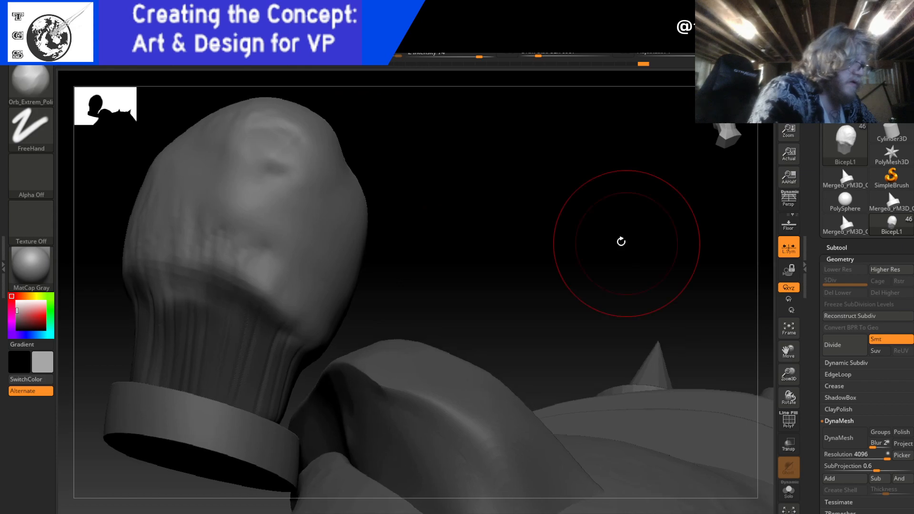
{"action": "left_click_drag", "start_coordinate": [134, 246], "coordinate": [130, 213]}
{"action": "mouse_move", "coordinate": [456, 185]}
{"action": "left_mouse_down"}
{"action": "mouse_move", "coordinate": [510, 204]}
{"action": "mouse_move", "coordinate": [496, 278]}
{"action": "mouse_move", "coordinate": [475, 272]}
{"action": "mouse_move", "coordinate": [672, 271]}
{"action": "left_mouse_up"}
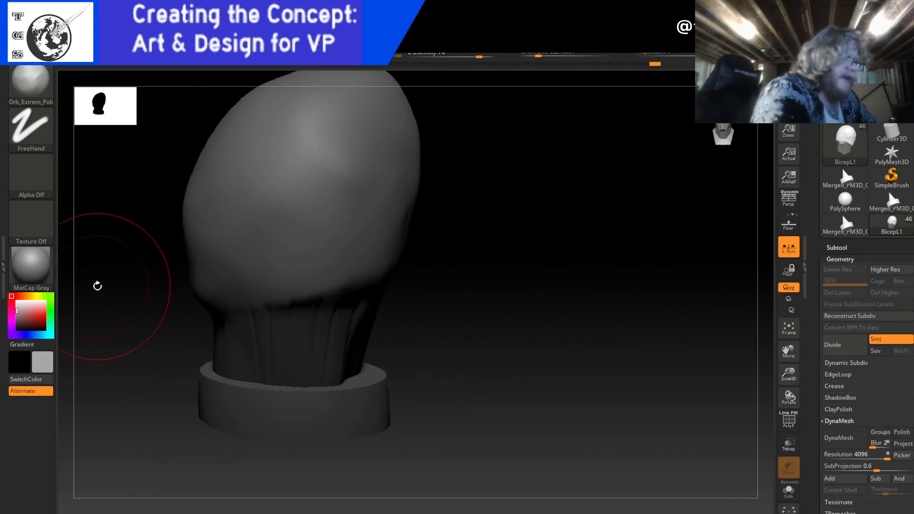
- Switch to the Move brush, try pulling the lower rim of BicepL1's rounded part outward over the neck, and undo the last pull
{"action": "left_click", "coordinate": [32, 91]}
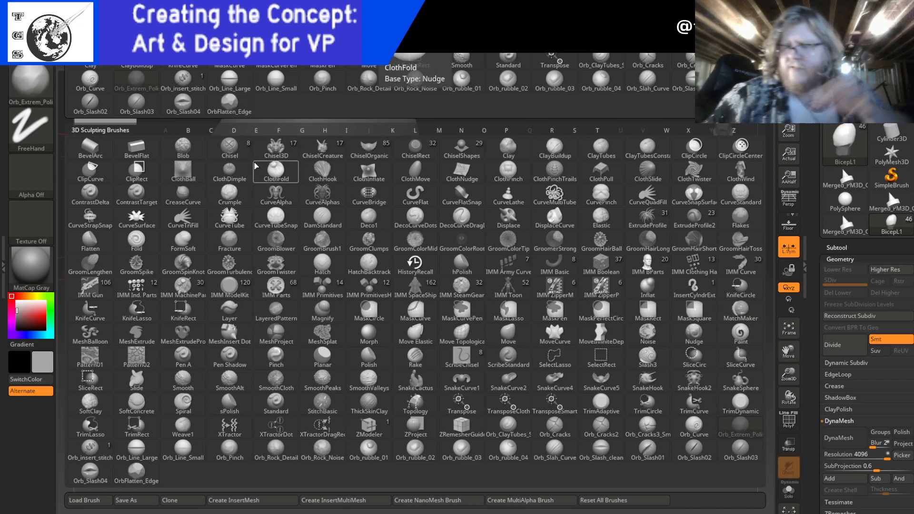
{"action": "left_click", "coordinate": [256, 165]}
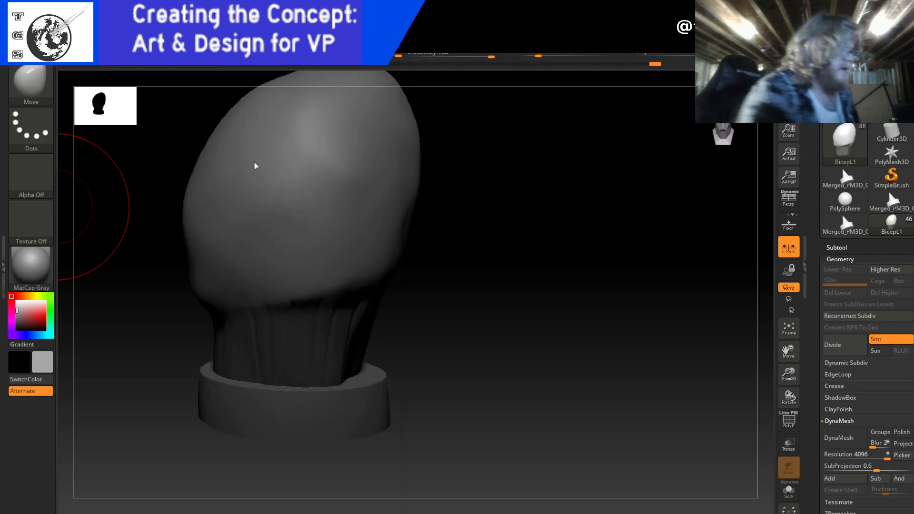
{"action": "mouse_move", "coordinate": [209, 292]}
{"action": "left_mouse_down"}
{"action": "mouse_move", "coordinate": [189, 286]}
{"action": "mouse_move", "coordinate": [394, 260]}
{"action": "left_mouse_up"}
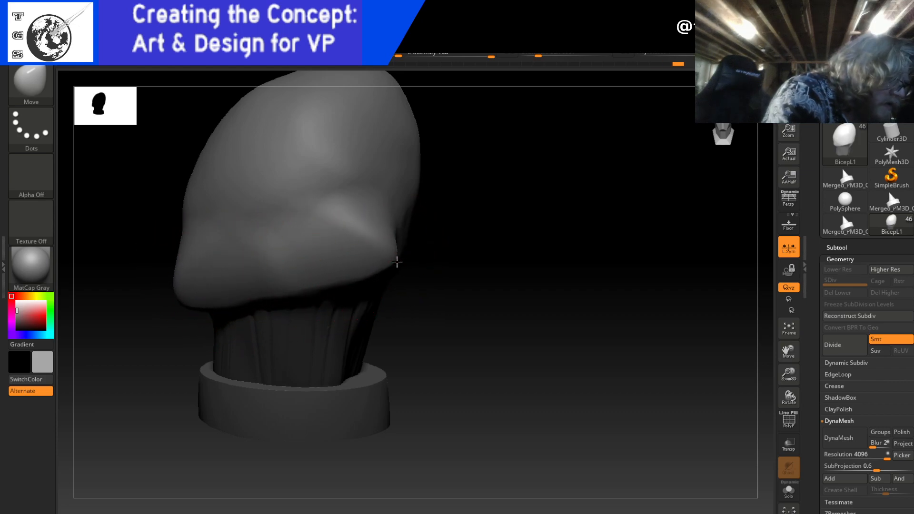
{"action": "key", "text": "ctrl"}
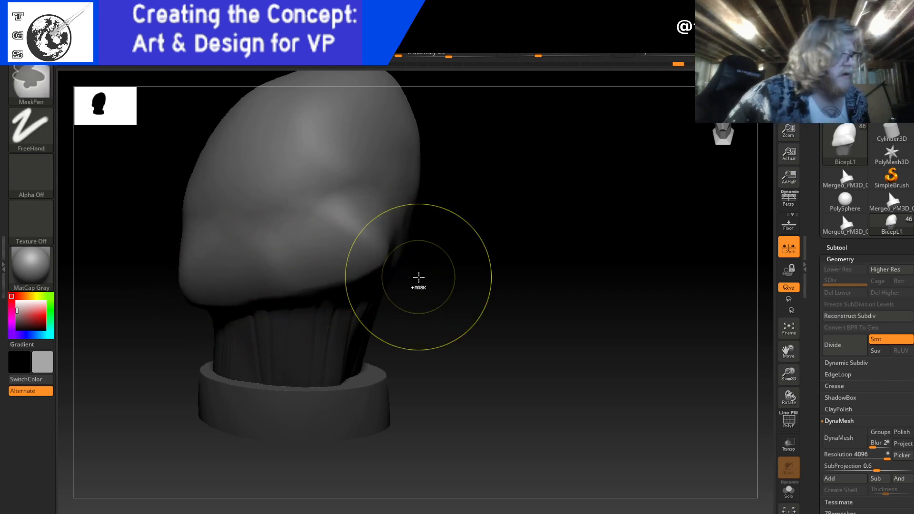
{"action": "key", "text": "ctrl+z"}
- Try shaping an overhanging, drooping rim around the base of BicepL1's rounded part with the Move brush from several sides
{"action": "left_click_drag", "start_coordinate": [274, 278], "coordinate": [239, 294]}
{"action": "mouse_move", "coordinate": [345, 265]}
{"action": "left_mouse_down"}
{"action": "mouse_move", "coordinate": [342, 278]}
{"action": "mouse_move", "coordinate": [444, 273]}
{"action": "left_mouse_up"}
{"action": "left_click_drag", "start_coordinate": [387, 261], "coordinate": [404, 258]}
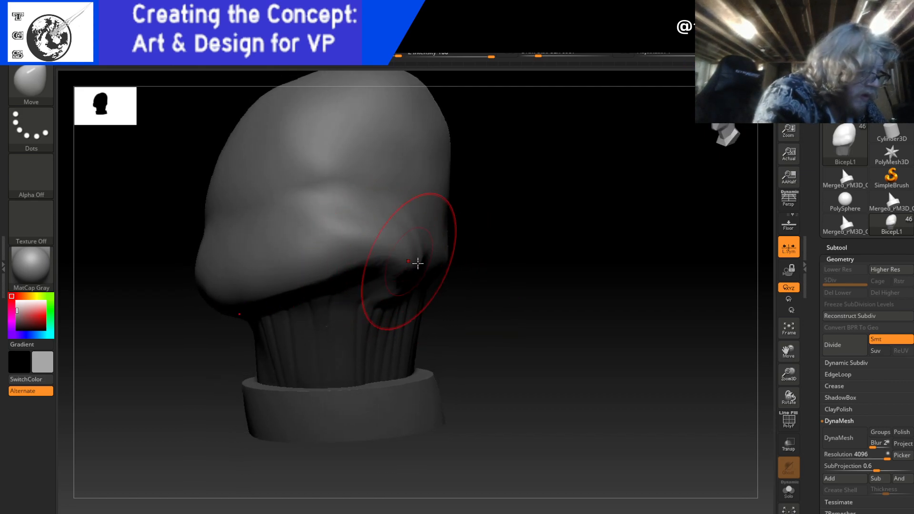
{"action": "mouse_move", "coordinate": [538, 273]}
{"action": "left_mouse_down"}
{"action": "mouse_move", "coordinate": [555, 203]}
{"action": "mouse_move", "coordinate": [502, 223]}
{"action": "left_mouse_up"}
{"action": "left_click_drag", "start_coordinate": [386, 255], "coordinate": [379, 239]}
{"action": "mouse_move", "coordinate": [438, 249]}
{"action": "left_mouse_down"}
{"action": "mouse_move", "coordinate": [446, 240]}
{"action": "mouse_move", "coordinate": [500, 253]}
{"action": "mouse_move", "coordinate": [519, 291]}
{"action": "mouse_move", "coordinate": [554, 303]}
{"action": "mouse_move", "coordinate": [546, 268]}
{"action": "mouse_move", "coordinate": [477, 219]}
{"action": "left_mouse_up"}
{"action": "left_click_drag", "start_coordinate": [614, 212], "coordinate": [653, 255]}
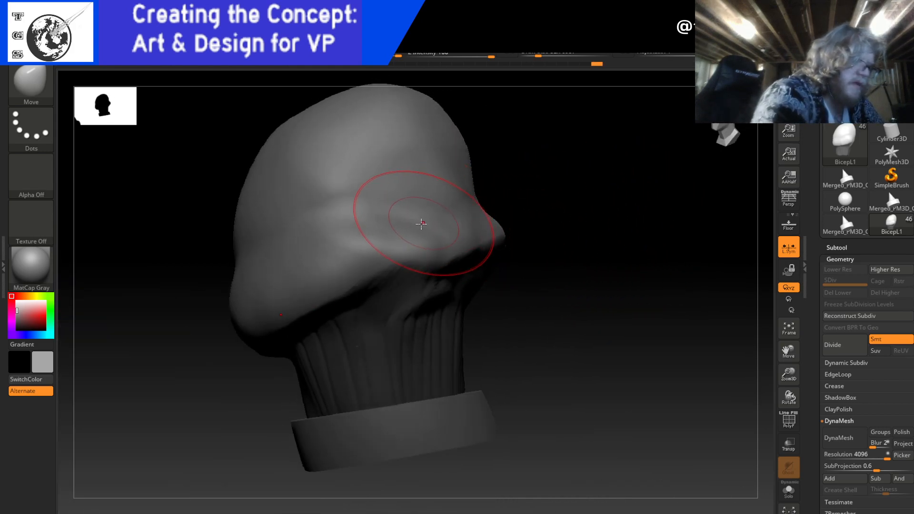
- Undo all the Move brush pulls made on the rim of BicepL1's rounded part
{"action": "key", "text": "ctrl"}
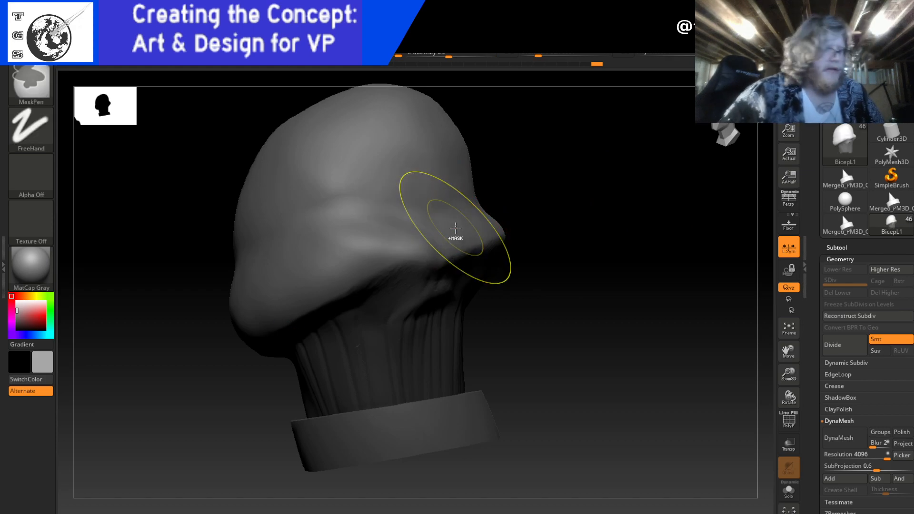
{"action": "key", "text": "ctrl+z"}
{"action": "key", "text": "ctrl+z"}
{"action": "key", "text": "ctrl+z"}
{"action": "key", "text": "ctrl+z"}
{"action": "key", "text": "ctrl+z"}
{"action": "key", "text": "ctrl+z"}
{"action": "key", "text": "ctrl+z"}
{"action": "key", "text": "ctrl+z"}
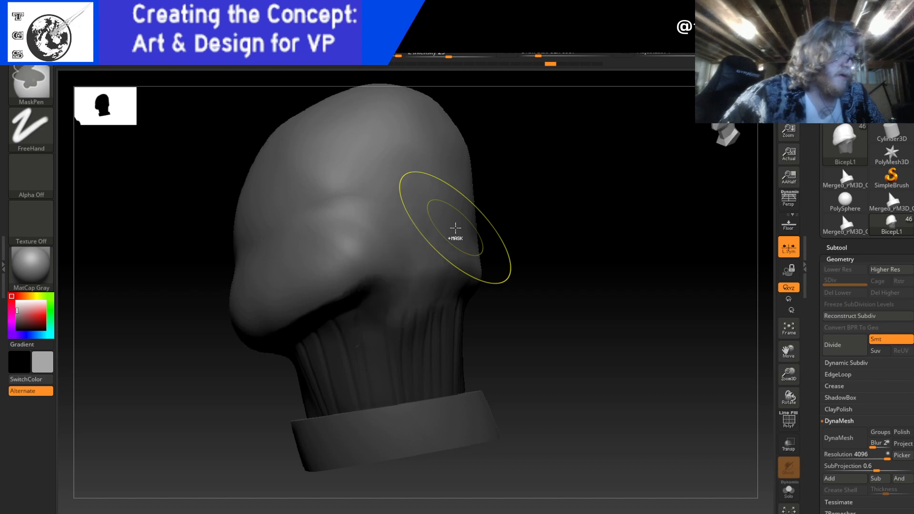
{"action": "key", "text": "ctrl+z"}
{"action": "key", "text": "ctrl+z"}
{"action": "key", "text": "ctrl+z"}
{"action": "key", "text": "ctrl+z"}
{"action": "key", "text": "ctrl+z"}
{"action": "key", "text": "ctrl+z"}
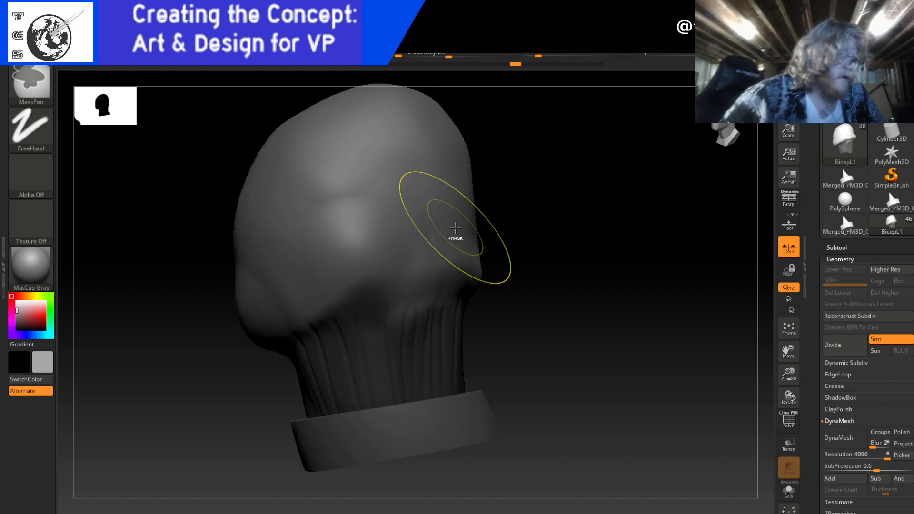
{"action": "key", "text": "ctrl+z"}
{"action": "key", "text": "ctrl+z"}
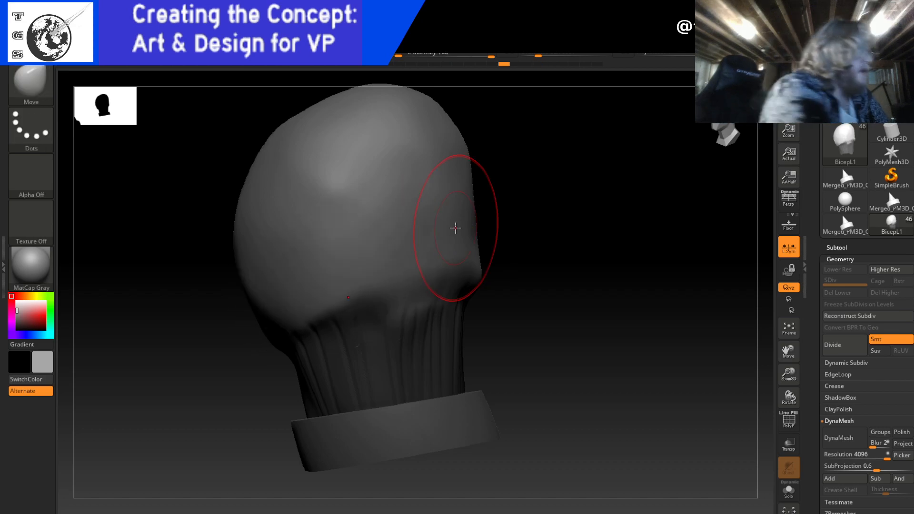
- Switch to the TrimDynamic brush, accept discarding the newer undo history, and trim flat planes into BicepL1's rounded upper part
{"action": "left_click", "coordinate": [36, 84]}
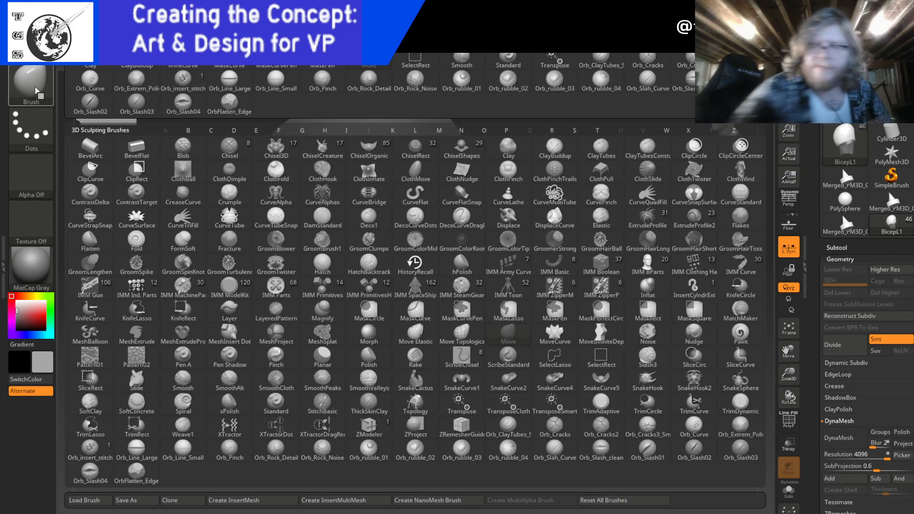
{"action": "key", "text": "t"}
{"action": "key", "text": "d"}
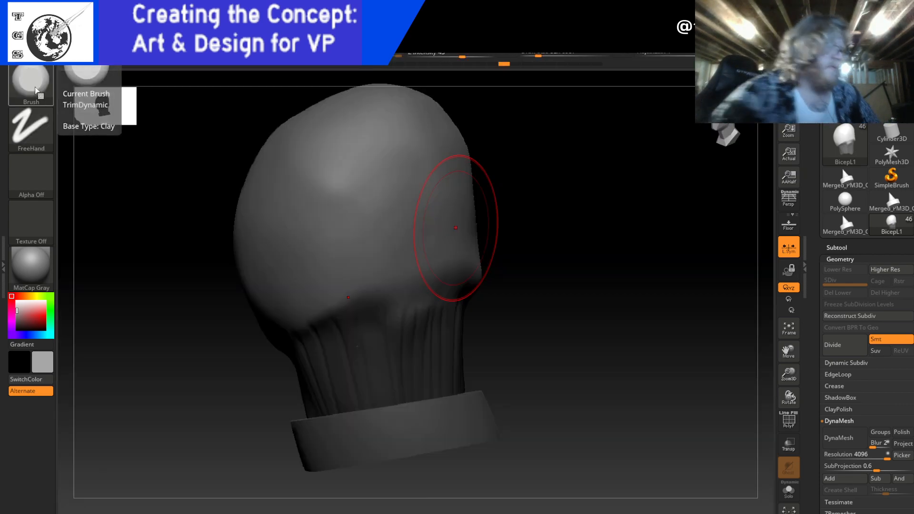
{"action": "left_click", "coordinate": [285, 292]}
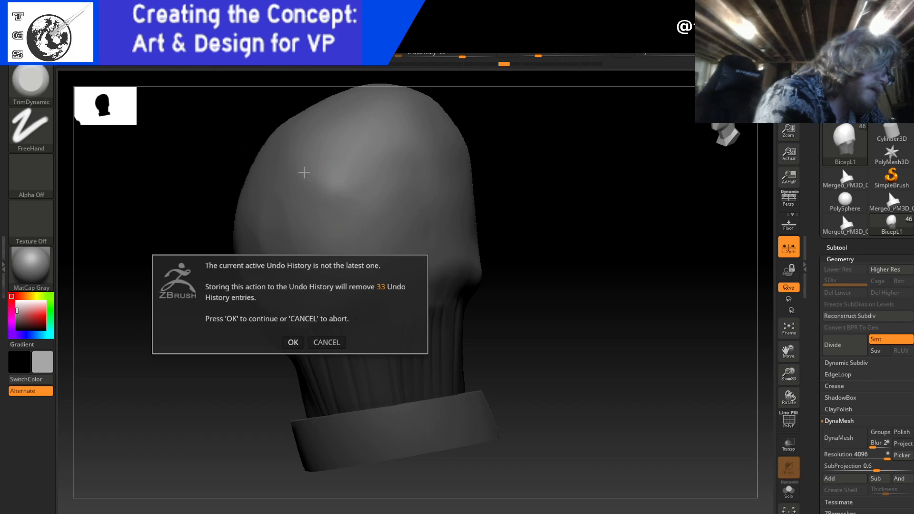
{"action": "left_click", "coordinate": [294, 342]}
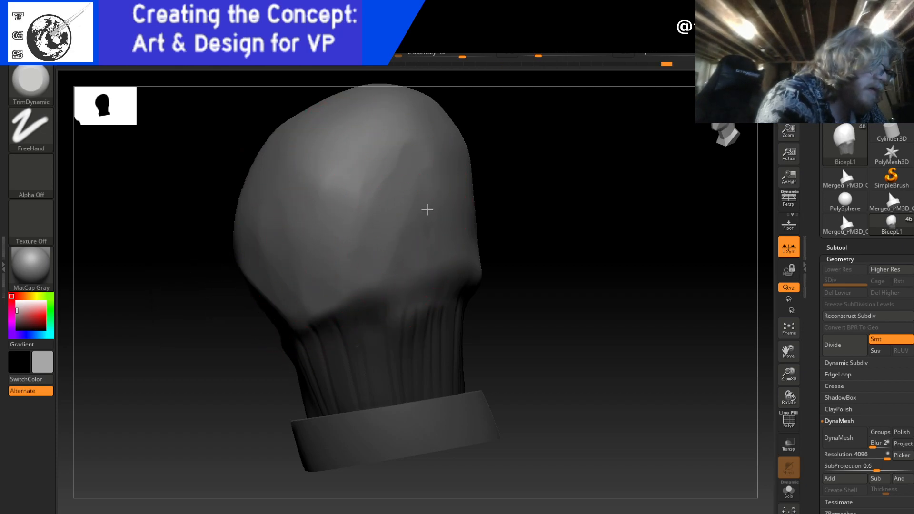
{"action": "mouse_move", "coordinate": [477, 232]}
{"action": "left_mouse_down"}
{"action": "mouse_move", "coordinate": [496, 193]}
{"action": "mouse_move", "coordinate": [579, 347]}
{"action": "mouse_move", "coordinate": [574, 377]}
{"action": "mouse_move", "coordinate": [555, 357]}
{"action": "mouse_move", "coordinate": [547, 301]}
{"action": "left_mouse_up"}
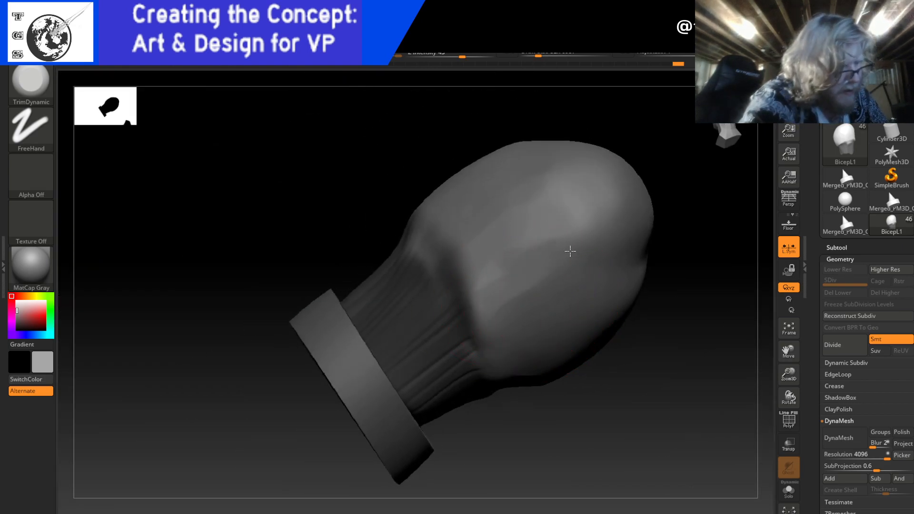
{"action": "mouse_move", "coordinate": [699, 248]}
{"action": "left_mouse_down"}
{"action": "mouse_move", "coordinate": [659, 200]}
{"action": "mouse_move", "coordinate": [643, 218]}
{"action": "left_mouse_up"}
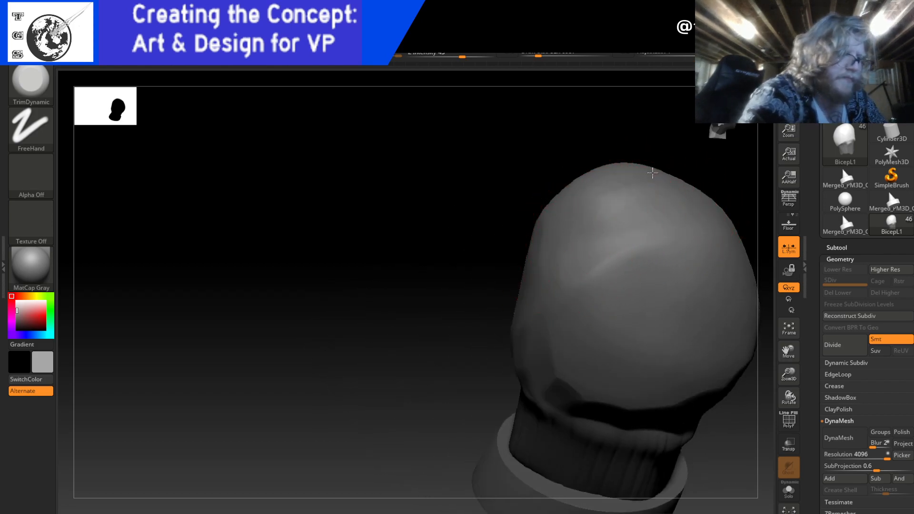
- Undo the latest strokes on BicepL1's rounded upper part, checking its shape from another side
{"action": "key", "text": "ctrl+z"}
{"action": "key", "text": "ctrl+z"}
{"action": "key", "text": "ctrl+z"}
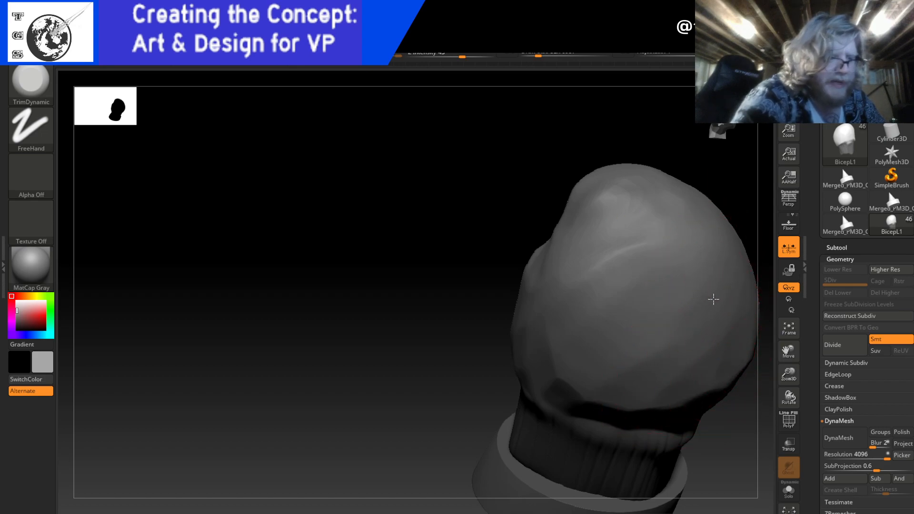
{"action": "left_click_drag", "start_coordinate": [459, 316], "coordinate": [414, 411]}
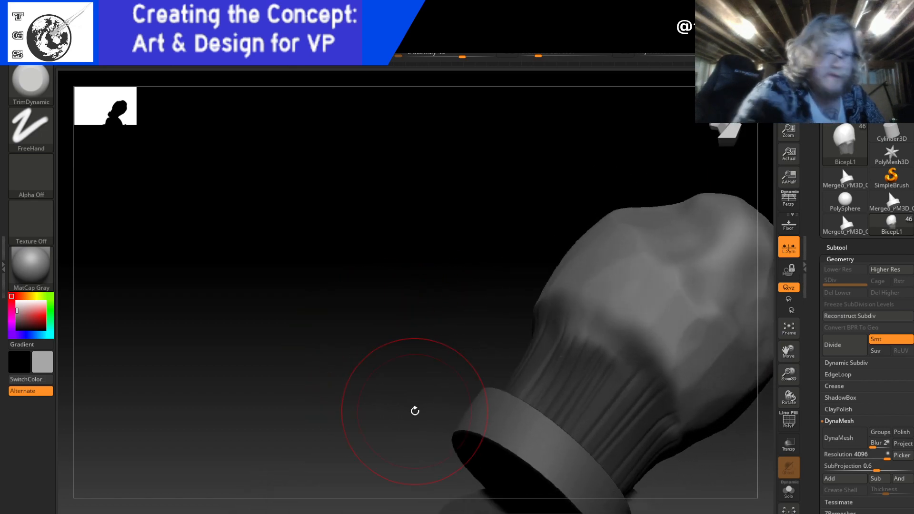
{"action": "key", "text": "ctrl+z"}
{"action": "key", "text": "ctrl+z"}
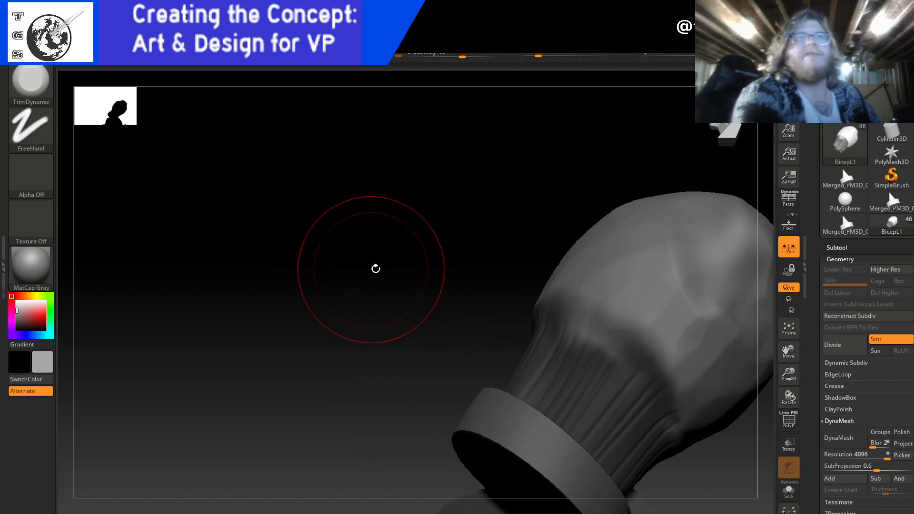
- Trim broad flat facets around the crown and sides of BicepL1's rounded upper part with TrimDynamic
{"action": "mouse_move", "coordinate": [381, 266]}
{"action": "left_mouse_down"}
{"action": "mouse_move", "coordinate": [289, 330]}
{"action": "mouse_move", "coordinate": [363, 259]}
{"action": "mouse_move", "coordinate": [671, 228]}
{"action": "mouse_move", "coordinate": [642, 197]}
{"action": "mouse_move", "coordinate": [601, 178]}
{"action": "mouse_move", "coordinate": [612, 194]}
{"action": "left_mouse_up"}
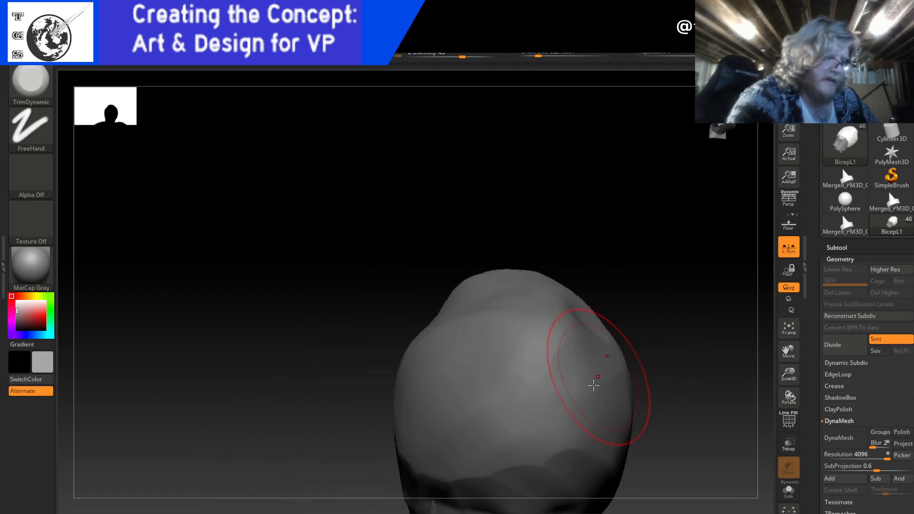
{"action": "mouse_move", "coordinate": [664, 233]}
{"action": "left_mouse_down"}
{"action": "mouse_move", "coordinate": [677, 293]}
{"action": "mouse_move", "coordinate": [625, 270]}
{"action": "mouse_move", "coordinate": [653, 292]}
{"action": "mouse_move", "coordinate": [679, 397]}
{"action": "mouse_move", "coordinate": [669, 396]}
{"action": "left_mouse_up"}
{"action": "key", "text": "ctrl"}
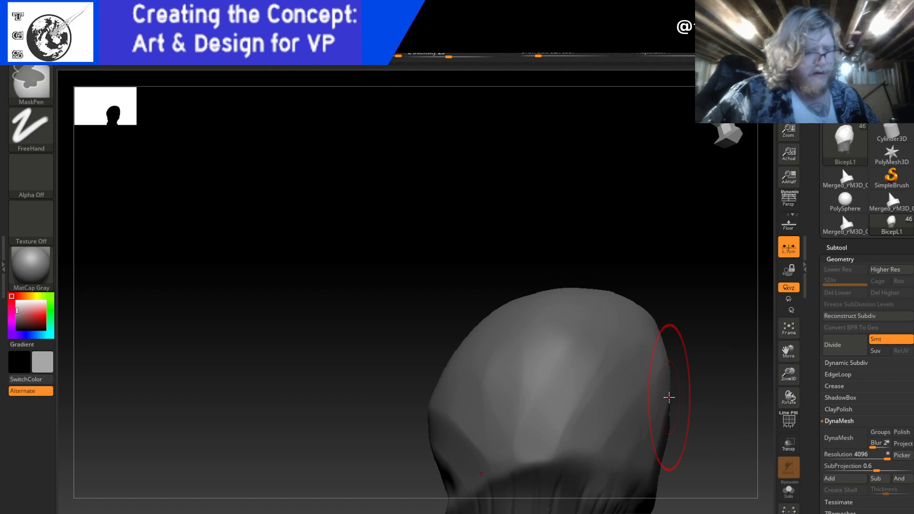
- Try sculpting deep folds and dents into the crown of BicepL1's rounded part, and undo those strokes
{"action": "mouse_move", "coordinate": [470, 366]}
{"action": "left_mouse_down"}
{"action": "mouse_move", "coordinate": [439, 384]}
{"action": "mouse_move", "coordinate": [498, 338]}
{"action": "mouse_move", "coordinate": [587, 335]}
{"action": "mouse_move", "coordinate": [654, 356]}
{"action": "left_mouse_up"}
{"action": "mouse_move", "coordinate": [700, 334]}
{"action": "left_mouse_down"}
{"action": "mouse_move", "coordinate": [738, 310]}
{"action": "mouse_move", "coordinate": [674, 307]}
{"action": "mouse_move", "coordinate": [657, 413]}
{"action": "mouse_move", "coordinate": [722, 416]}
{"action": "left_mouse_up"}
{"action": "mouse_move", "coordinate": [705, 264]}
{"action": "left_mouse_down"}
{"action": "mouse_move", "coordinate": [738, 251]}
{"action": "mouse_move", "coordinate": [753, 257]}
{"action": "left_mouse_up"}
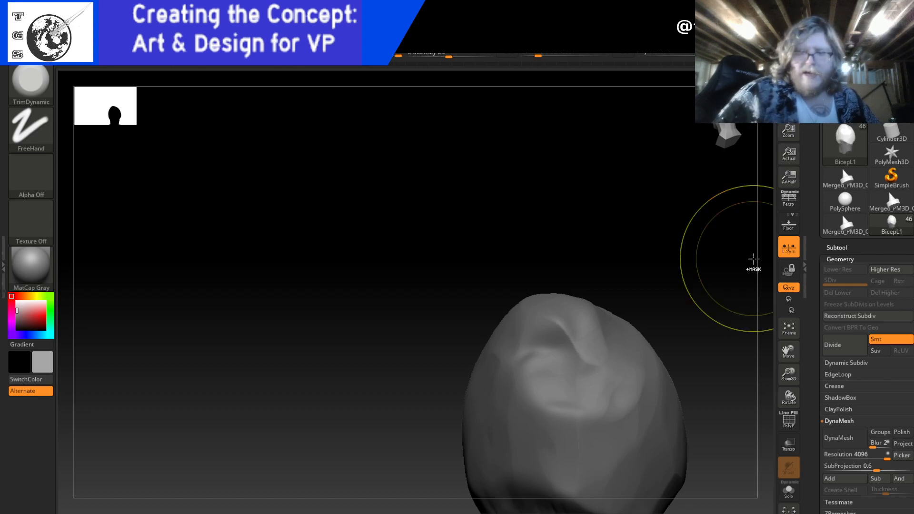
{"action": "key", "text": "ctrl+z"}
{"action": "key", "text": "ctrl+z"}
{"action": "key", "text": "ctrl+z"}
{"action": "key", "text": "ctrl+z"}
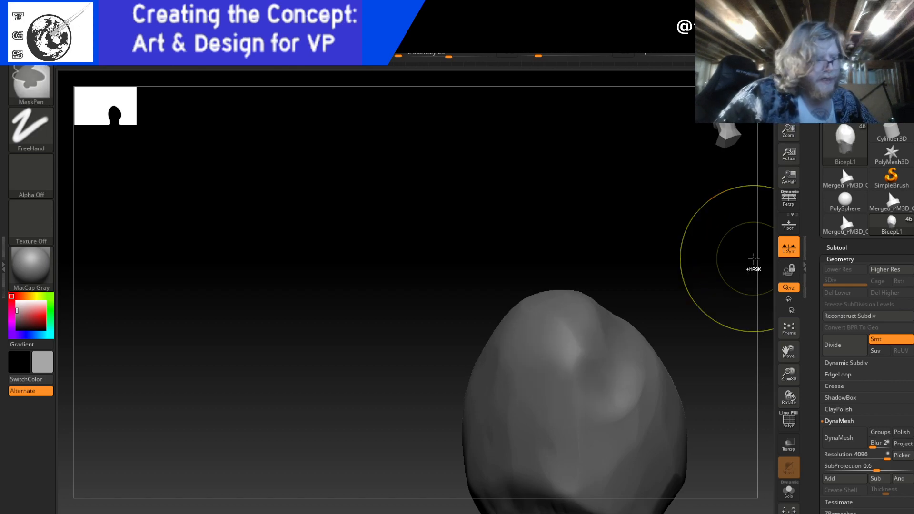
- Switch to the Orb_Rock_Noise brush, try rough noise on the front of BicepL1's rounded part, and undo it
{"action": "left_click", "coordinate": [42, 89]}
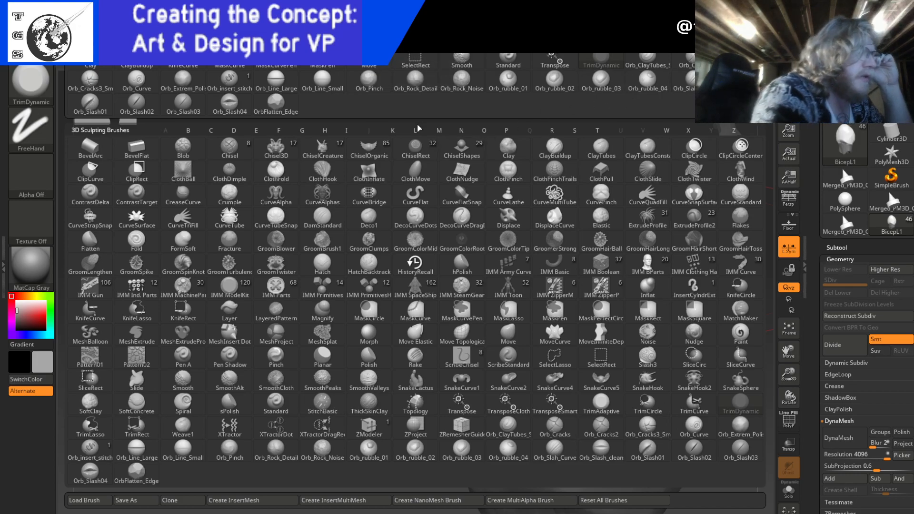
{"action": "left_click", "coordinate": [469, 94]}
{"action": "mouse_move", "coordinate": [547, 367]}
{"action": "left_mouse_down"}
{"action": "mouse_move", "coordinate": [557, 361]}
{"action": "mouse_move", "coordinate": [530, 415]}
{"action": "mouse_move", "coordinate": [521, 383]}
{"action": "left_mouse_up"}
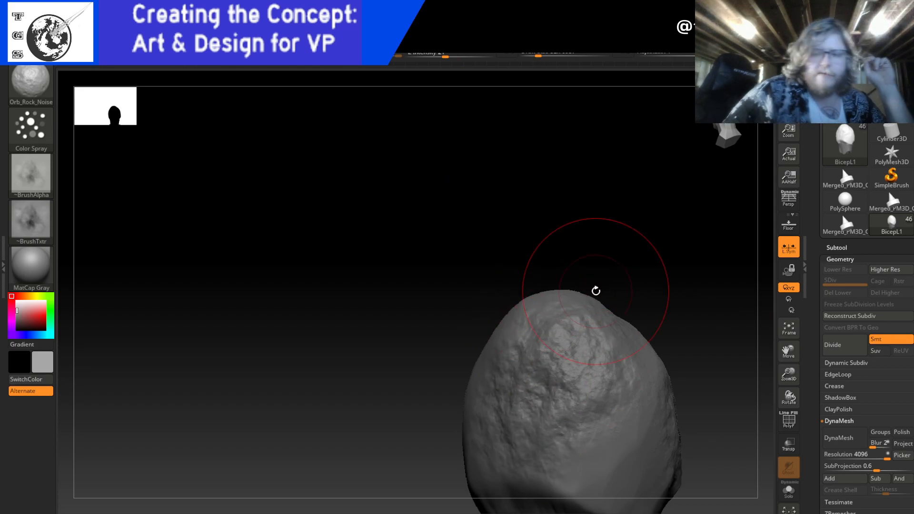
{"action": "key", "text": "ctrl+z"}
{"action": "key", "text": "ctrl+z"}
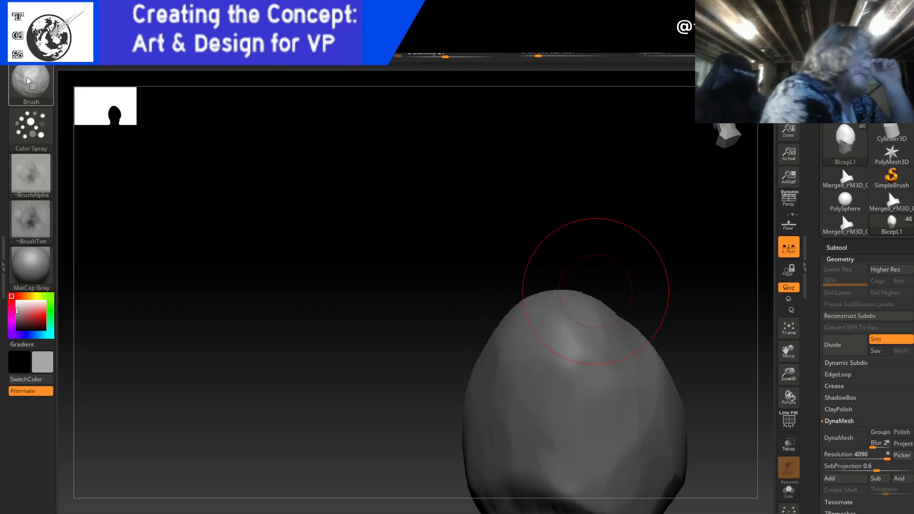
- Switch to the Orb_Rock_Detail brush and stamp subtle rock texture over the front and sides of BicepL1's rounded part
{"action": "left_click", "coordinate": [26, 76]}
{"action": "left_click", "coordinate": [427, 83]}
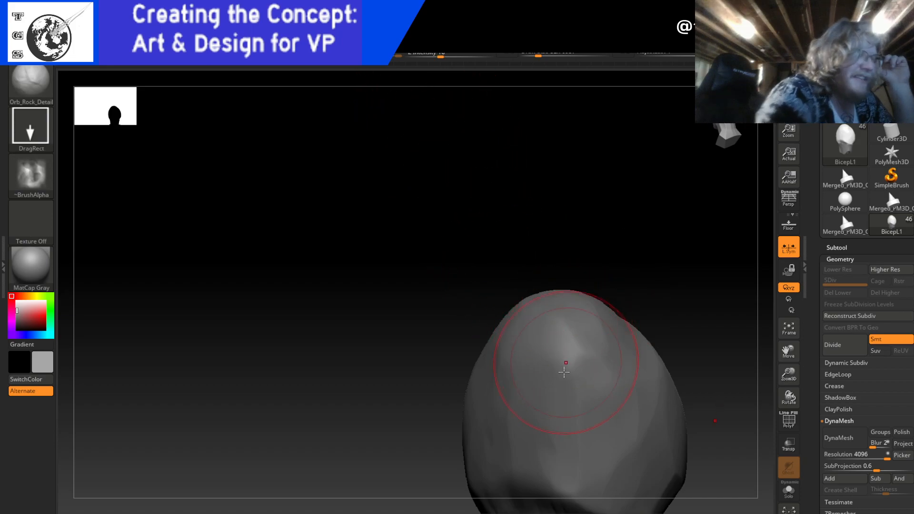
{"action": "left_click_drag", "start_coordinate": [538, 405], "coordinate": [592, 322]}
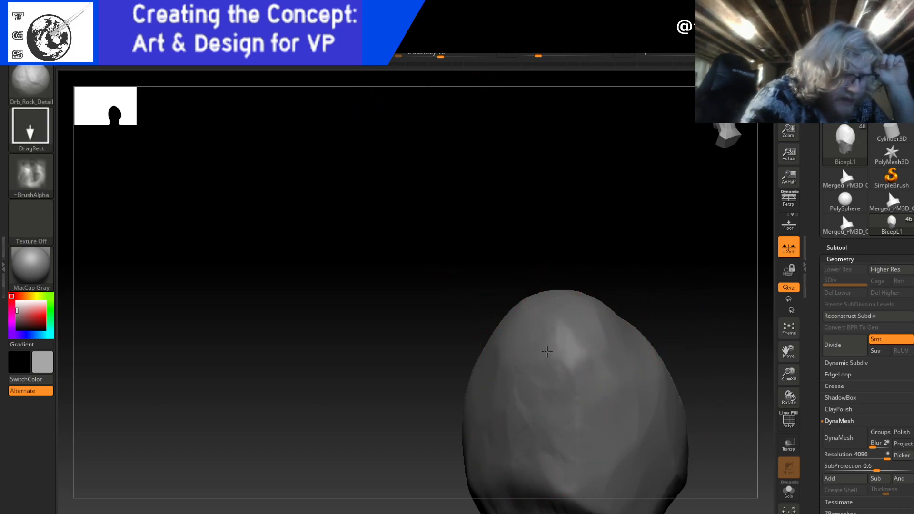
{"action": "left_click_drag", "start_coordinate": [638, 383], "coordinate": [641, 388]}
{"action": "left_click_drag", "start_coordinate": [671, 305], "coordinate": [592, 402]}
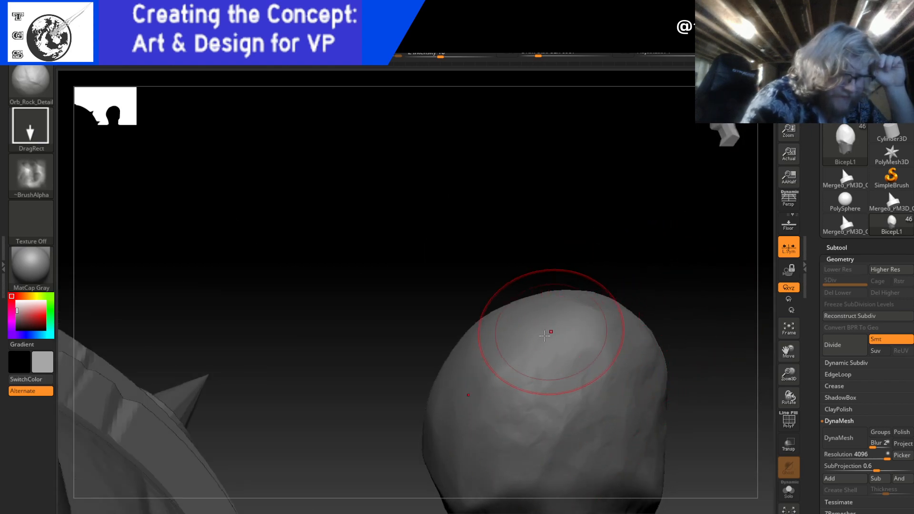
{"action": "mouse_move", "coordinate": [640, 271]}
{"action": "left_mouse_down"}
{"action": "mouse_move", "coordinate": [663, 259]}
{"action": "mouse_move", "coordinate": [534, 400]}
{"action": "mouse_move", "coordinate": [522, 443]}
{"action": "left_mouse_up"}
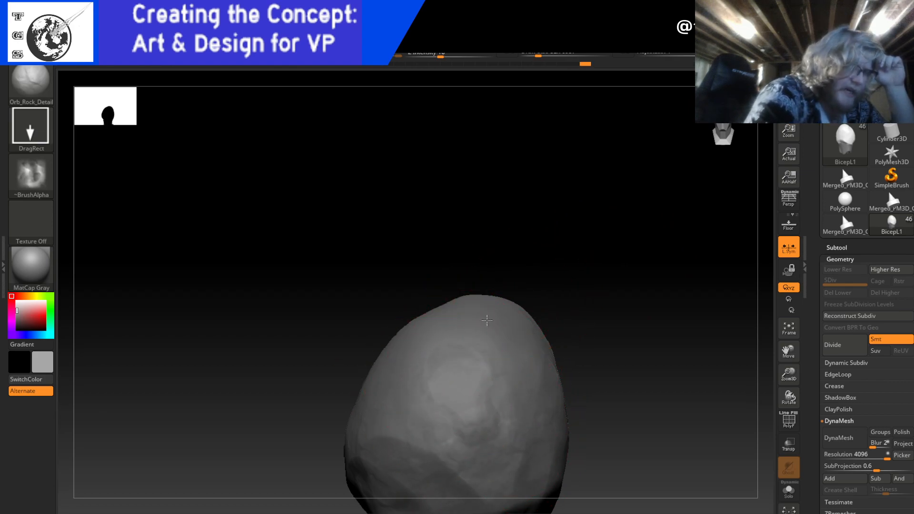
{"action": "left_click_drag", "start_coordinate": [560, 262], "coordinate": [595, 340]}
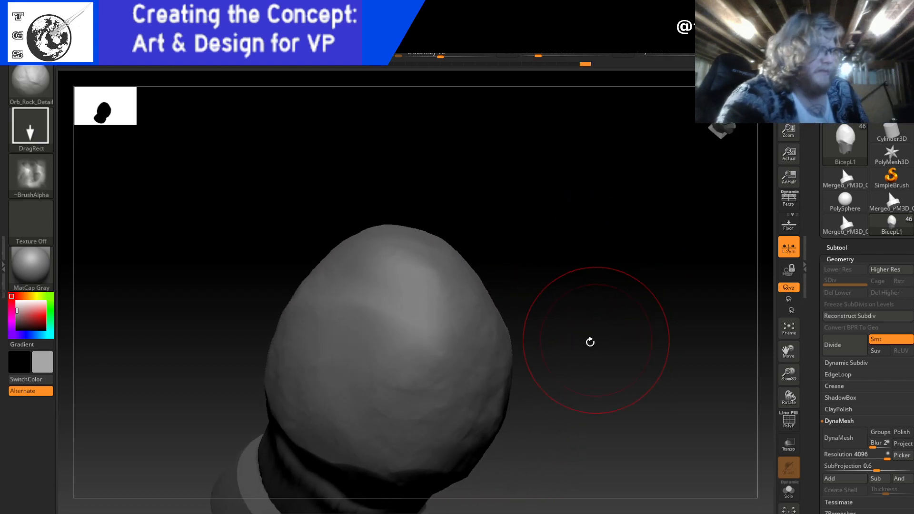
- Stamp more Orb_Rock_Detail texture over the crown and remaining sides of BicepL1's rounded part, and clear the neck mask
{"action": "left_click_drag", "start_coordinate": [369, 360], "coordinate": [427, 279]}
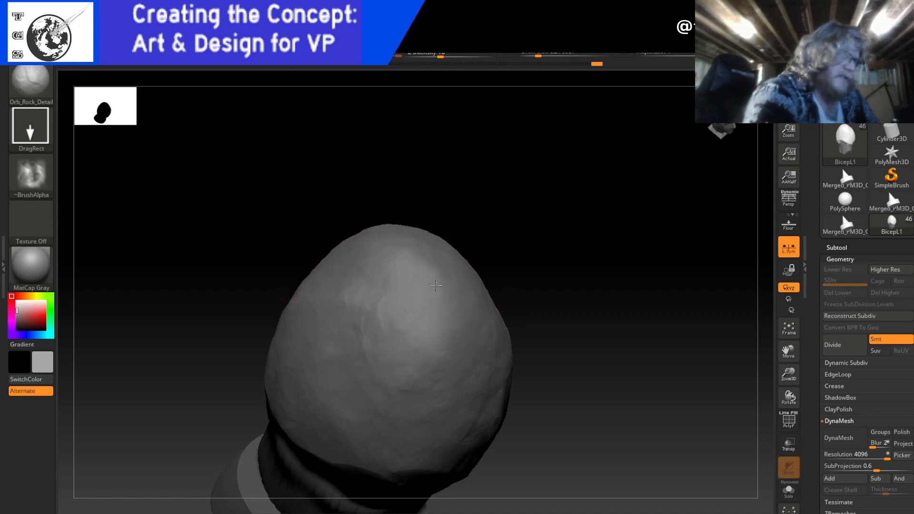
{"action": "mouse_move", "coordinate": [500, 259]}
{"action": "left_mouse_down"}
{"action": "mouse_move", "coordinate": [518, 206]}
{"action": "mouse_move", "coordinate": [495, 243]}
{"action": "left_mouse_up"}
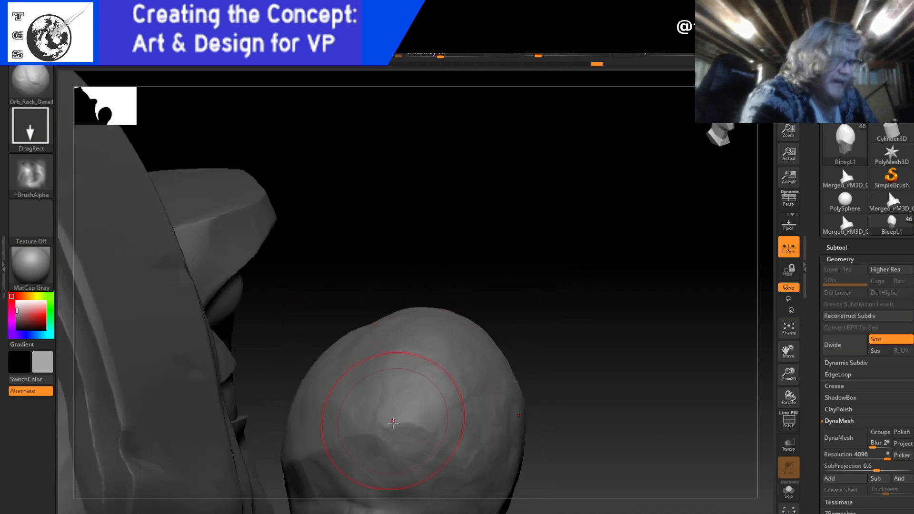
{"action": "left_click_drag", "start_coordinate": [528, 261], "coordinate": [432, 267]}
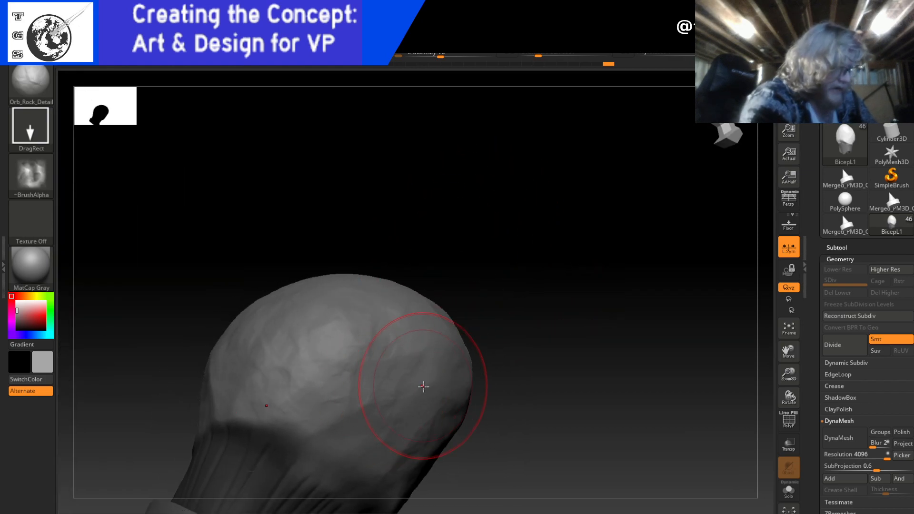
{"action": "left_click_drag", "start_coordinate": [473, 328], "coordinate": [492, 381]}
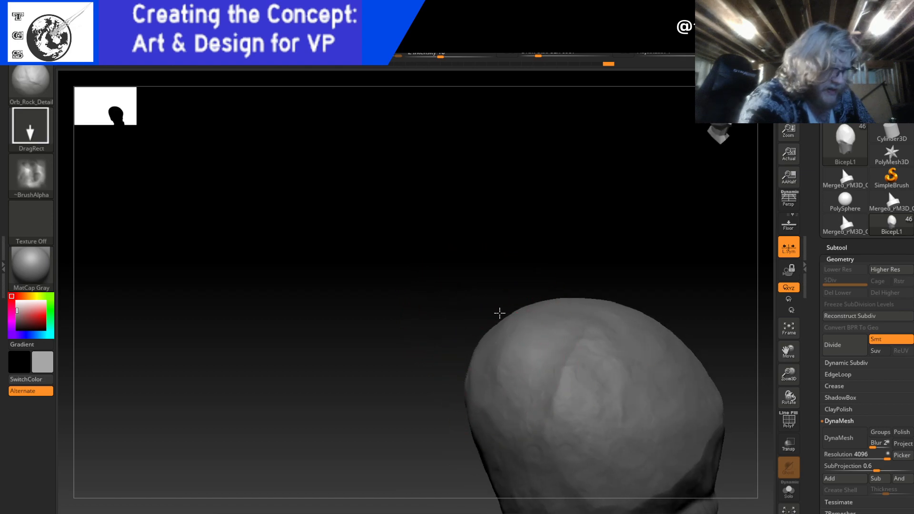
{"action": "left_click_drag", "start_coordinate": [516, 274], "coordinate": [594, 212]}
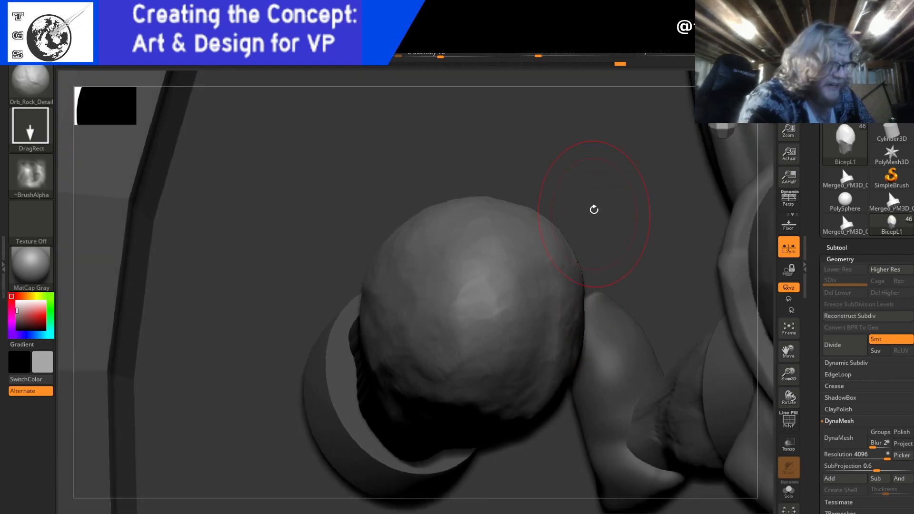
{"action": "mouse_move", "coordinate": [284, 434]}
{"action": "left_mouse_down"}
{"action": "mouse_move", "coordinate": [475, 230]}
{"action": "mouse_move", "coordinate": [475, 289]}
{"action": "mouse_move", "coordinate": [493, 305]}
{"action": "mouse_move", "coordinate": [498, 296]}
{"action": "left_mouse_up"}
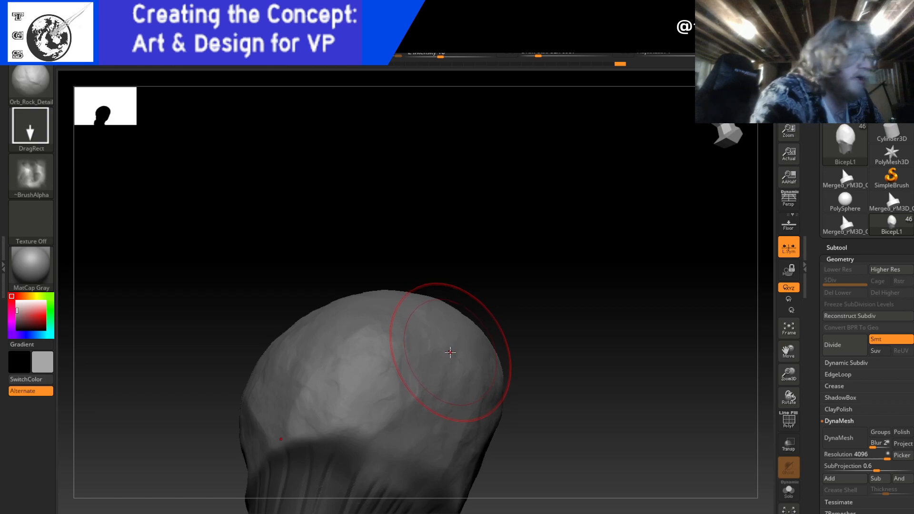
{"action": "mouse_move", "coordinate": [475, 233]}
{"action": "left_mouse_down", "text": "ctrl"}
{"action": "mouse_move", "coordinate": [528, 309]}
{"action": "mouse_move", "coordinate": [596, 358]}
{"action": "mouse_move", "coordinate": [529, 344]}
{"action": "mouse_move", "coordinate": [538, 347]}
{"action": "left_mouse_up", "text": "ctrl"}
{"action": "left_click_drag", "start_coordinate": [598, 280], "coordinate": [597, 122], "text": "alt"}
- Switch to the Orb_Cracks brush, try a stroke where BicepL1's rounded part meets its neck, undo it, and clear the restored mask
{"action": "left_click", "coordinate": [33, 86]}
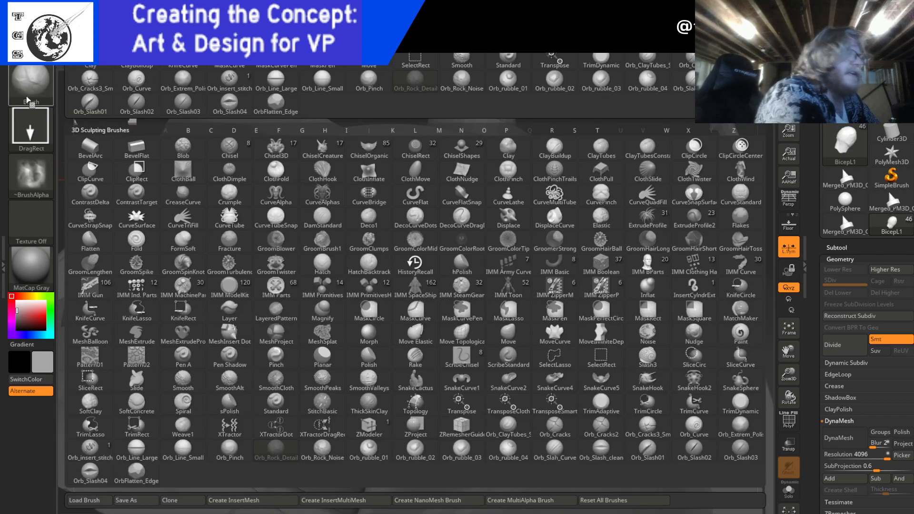
{"action": "left_click", "coordinate": [37, 95]}
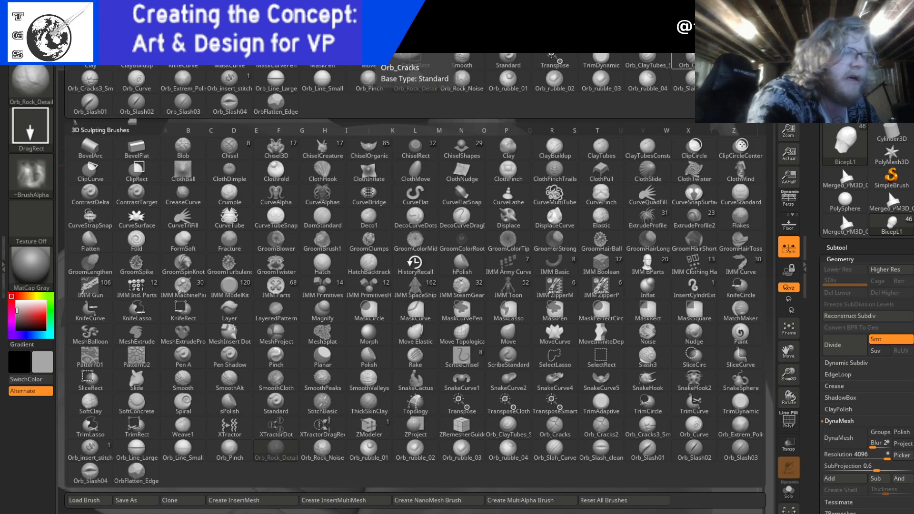
{"action": "left_click", "coordinate": [690, 59]}
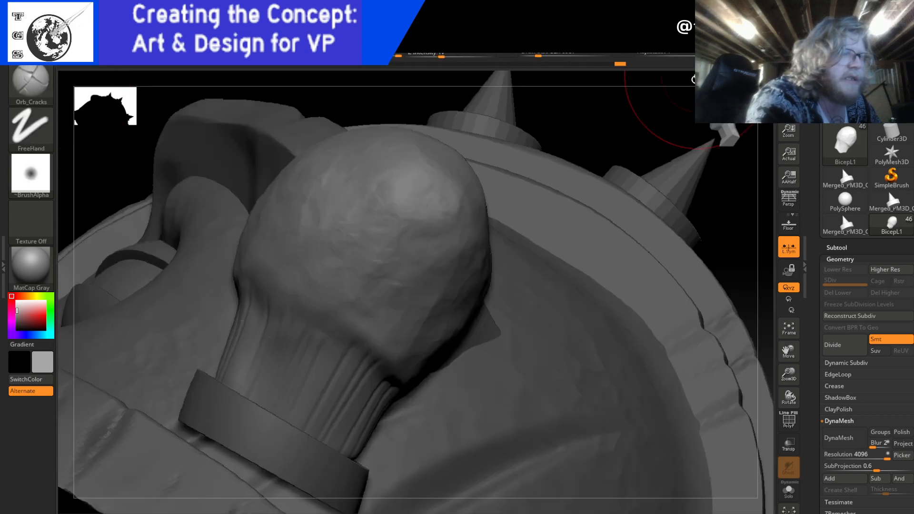
{"action": "left_click_drag", "start_coordinate": [370, 349], "coordinate": [388, 365]}
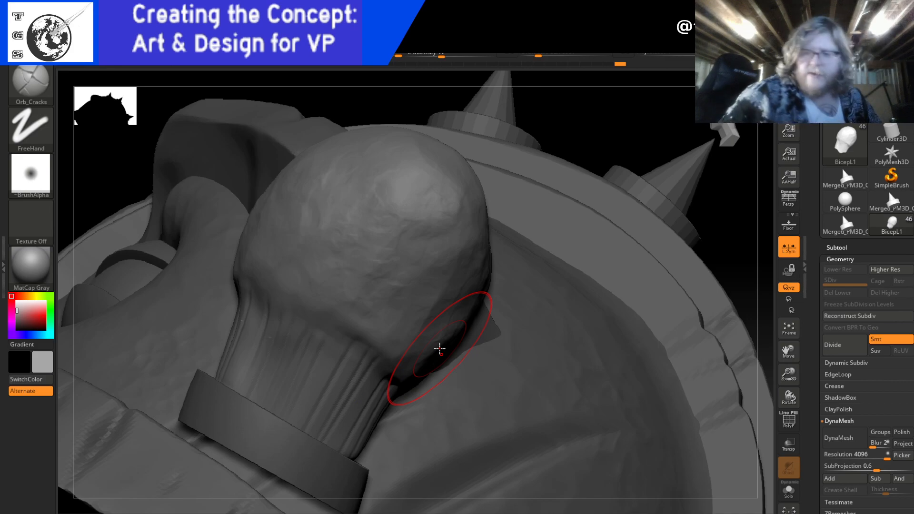
{"action": "key", "text": "ctrl+z"}
{"action": "key", "text": "ctrl+z"}
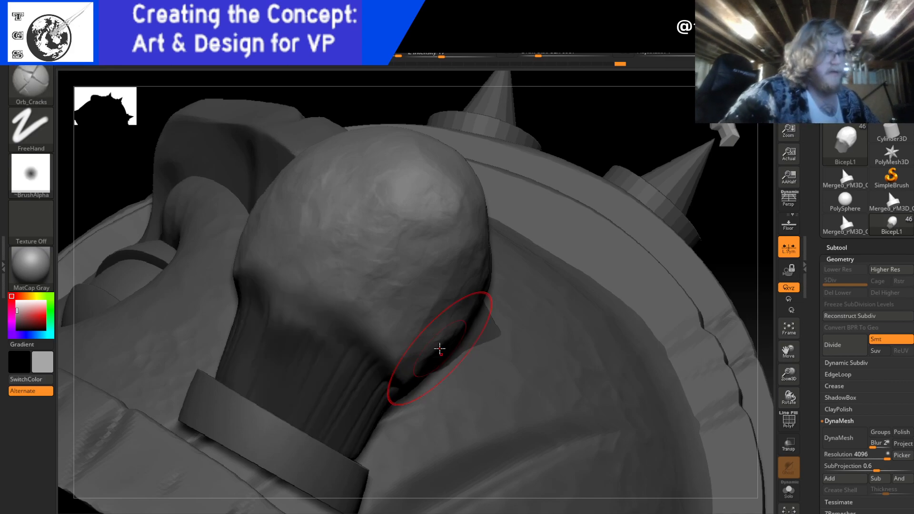
{"action": "left_click_drag", "start_coordinate": [540, 251], "coordinate": [573, 316], "text": "ctrl"}
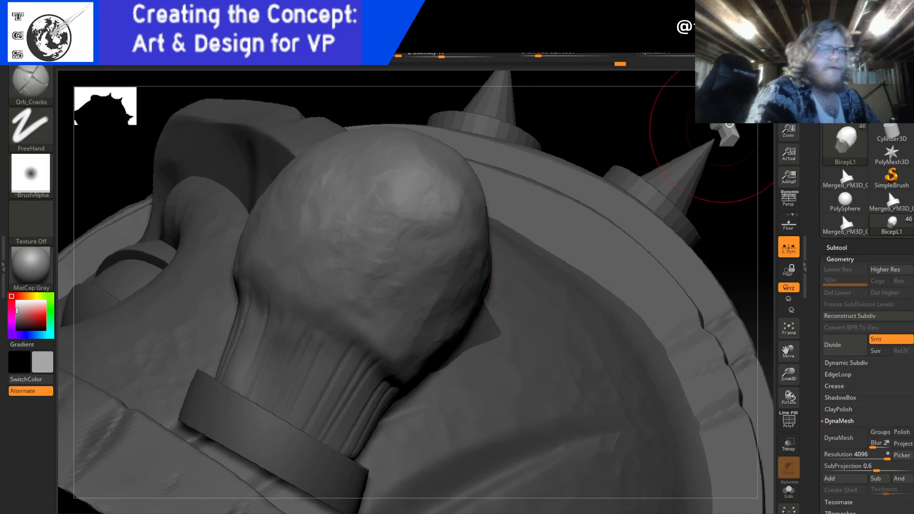
- Examine BicepL1 and the neighbouring parts of the model from several angles and distances
{"action": "left_click", "coordinate": [723, 128]}
{"action": "left_click_drag", "start_coordinate": [618, 328], "coordinate": [568, 149], "text": "alt"}
{"action": "left_click_drag", "start_coordinate": [575, 352], "coordinate": [642, 163], "text": "alt"}
{"action": "left_click_drag", "start_coordinate": [387, 326], "coordinate": [669, 170], "text": "alt"}
{"action": "left_click_drag", "start_coordinate": [514, 288], "coordinate": [698, 180], "text": "alt"}
{"action": "left_click_drag", "start_coordinate": [582, 351], "coordinate": [725, 396], "text": "alt"}
{"action": "left_click_drag", "start_coordinate": [245, 376], "coordinate": [587, 262], "text": "alt"}
{"action": "mouse_move", "coordinate": [433, 359]}
{"action": "left_mouse_down"}
{"action": "mouse_move", "coordinate": [368, 399]}
{"action": "mouse_move", "coordinate": [430, 387]}
{"action": "mouse_move", "coordinate": [420, 381]}
{"action": "mouse_move", "coordinate": [443, 332]}
{"action": "left_mouse_up"}
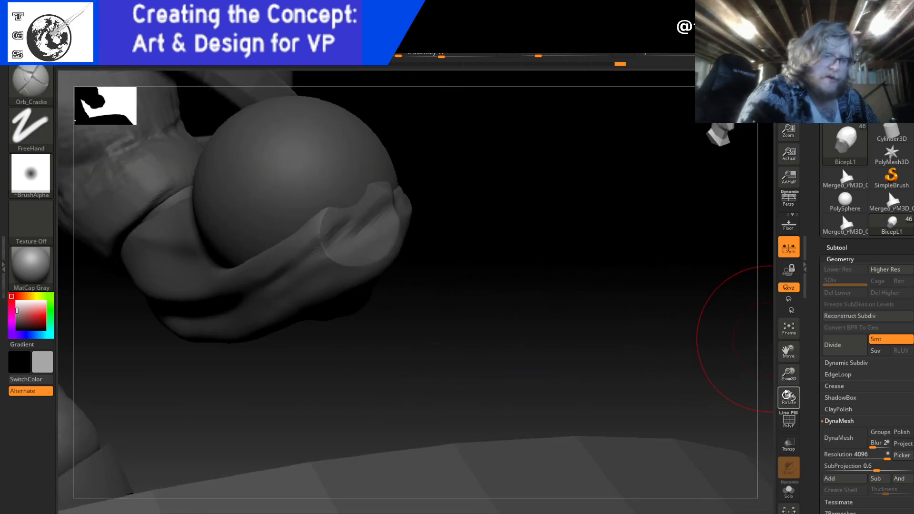
{"action": "left_click_drag", "start_coordinate": [788, 376], "coordinate": [788, 323]}
{"action": "left_click_drag", "start_coordinate": [714, 327], "coordinate": [729, 129]}
{"action": "left_click_drag", "start_coordinate": [681, 155], "coordinate": [449, 325]}
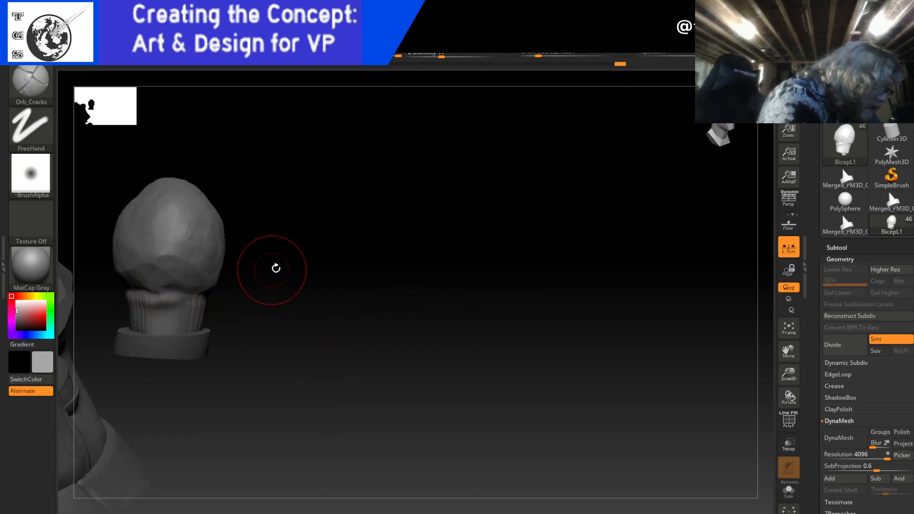
{"action": "key", "text": "ctrl"}
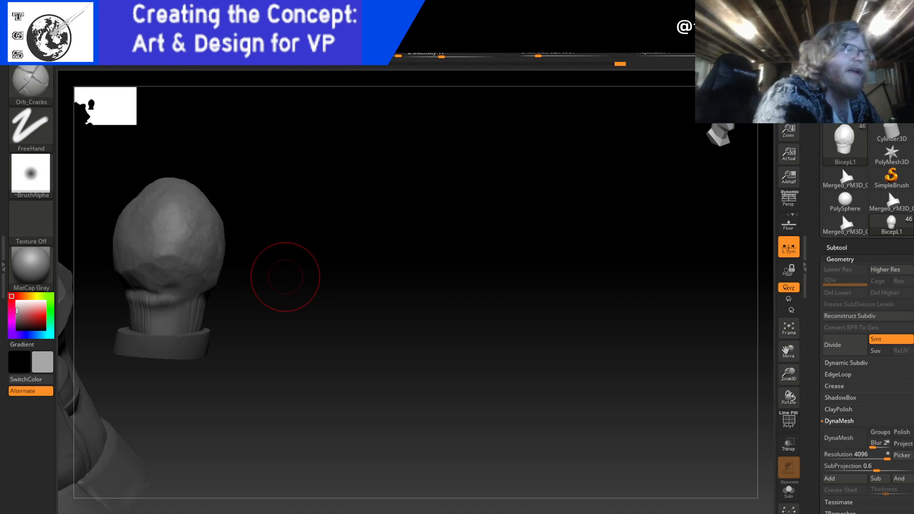
- Open the Lazy Mouse settings for the Orb_Cracks brush stroke
{"action": "mouse_move", "coordinate": [594, 16]}
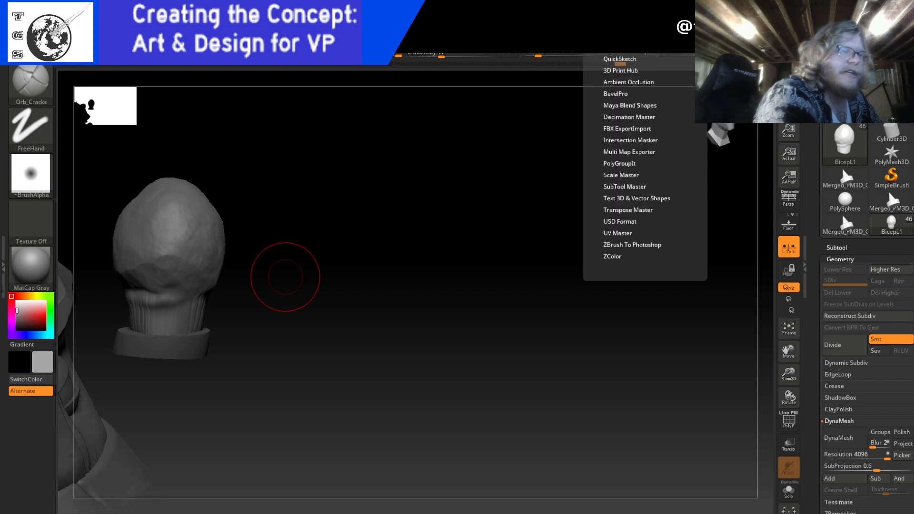
{"action": "mouse_move", "coordinate": [561, 16]}
{"action": "mouse_move", "coordinate": [624, 17]}
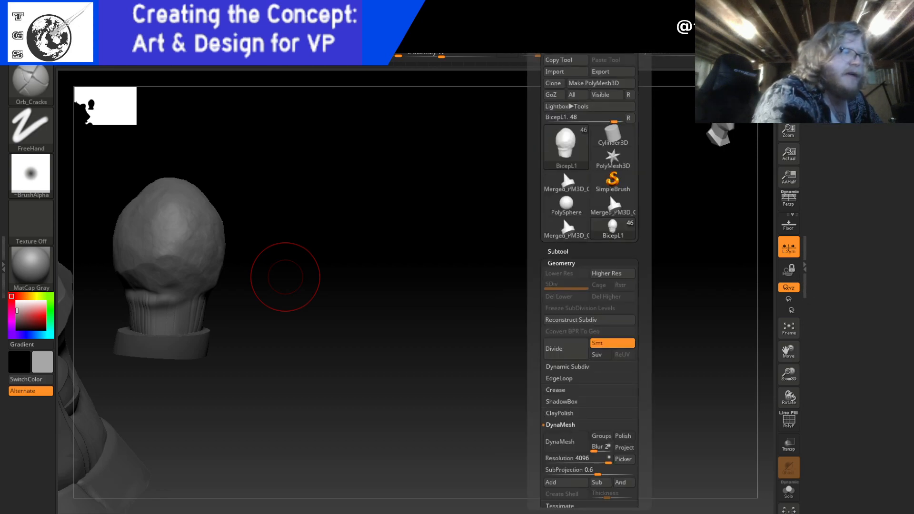
{"action": "mouse_move", "coordinate": [484, 16]}
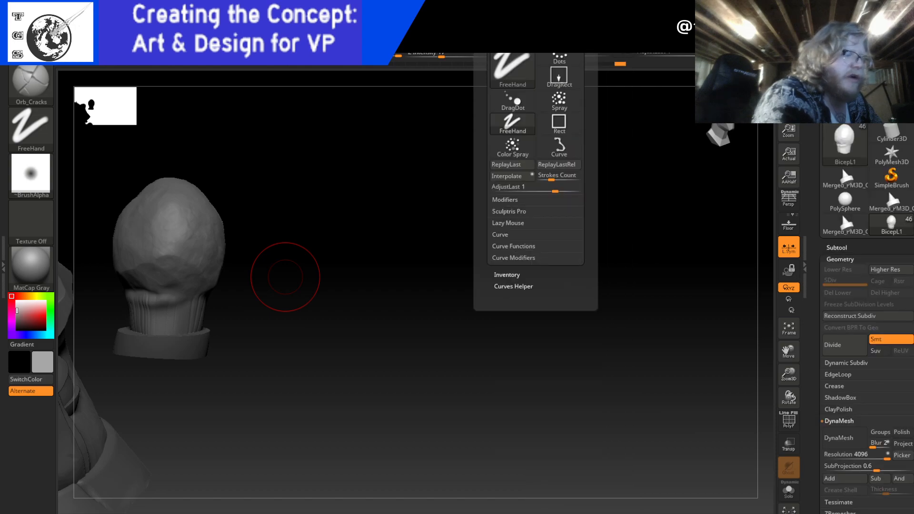
{"action": "left_click", "coordinate": [518, 223]}
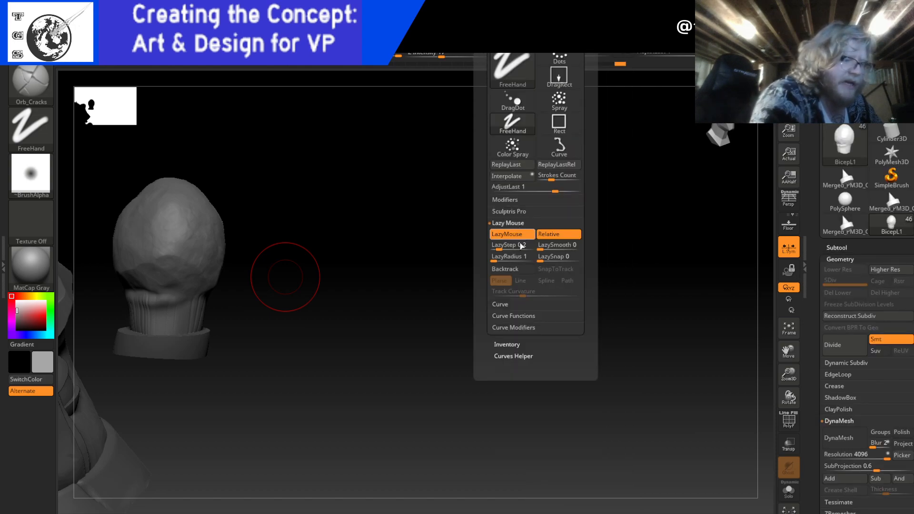
- Carve the crease between BicepL1's rounded part and its folded neck with Orb_Cracks, working around the piece
{"action": "left_click_drag", "start_coordinate": [370, 353], "coordinate": [281, 323]}
{"action": "left_click_drag", "start_coordinate": [149, 287], "coordinate": [172, 285]}
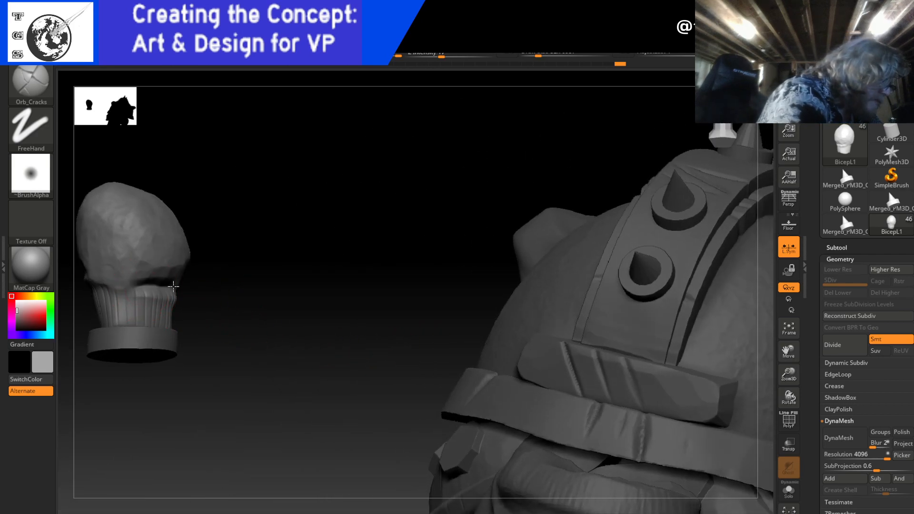
{"action": "left_click_drag", "start_coordinate": [281, 272], "coordinate": [245, 274]}
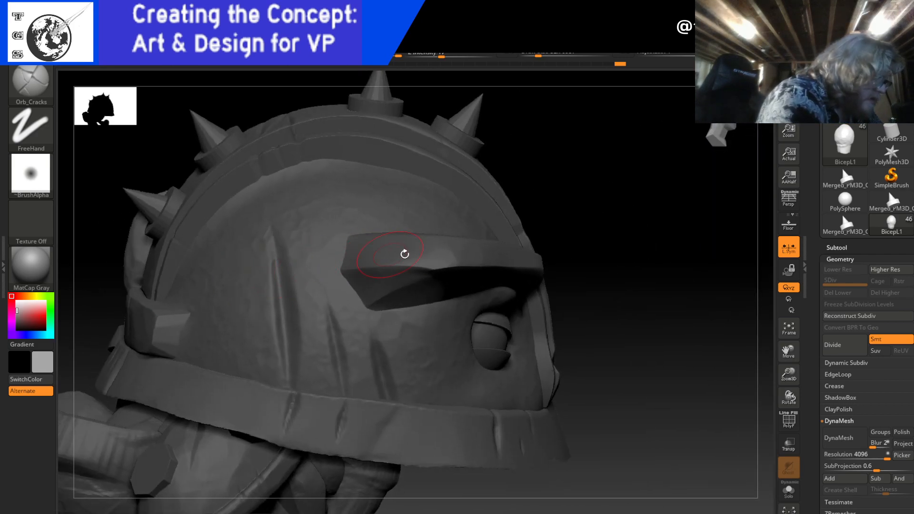
{"action": "left_click_drag", "start_coordinate": [550, 192], "coordinate": [501, 194]}
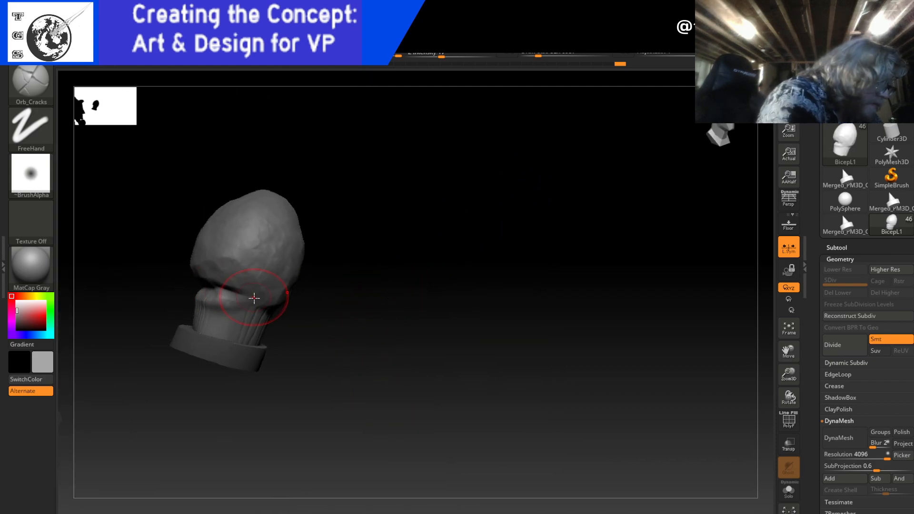
{"action": "mouse_move", "coordinate": [298, 310]}
{"action": "left_mouse_down"}
{"action": "mouse_move", "coordinate": [316, 295]}
{"action": "mouse_move", "coordinate": [295, 299]}
{"action": "left_mouse_up"}
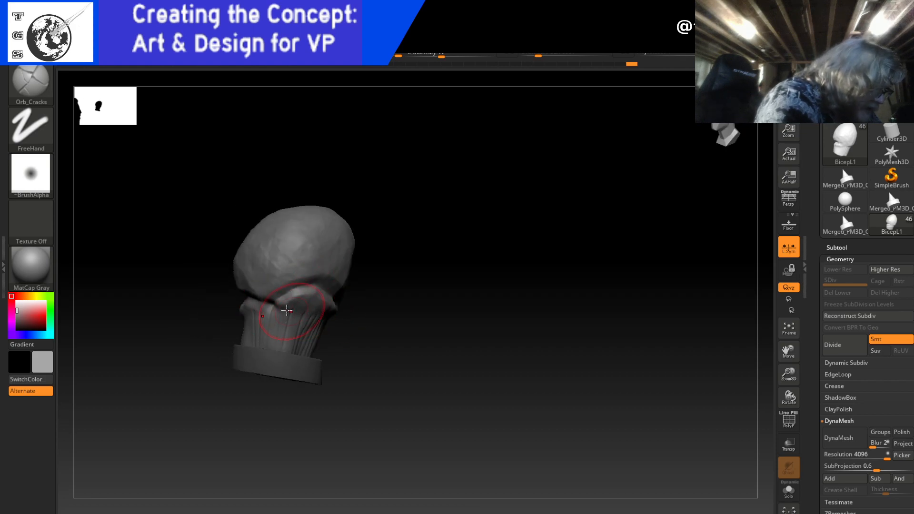
{"action": "left_click_drag", "start_coordinate": [416, 330], "coordinate": [379, 309]}
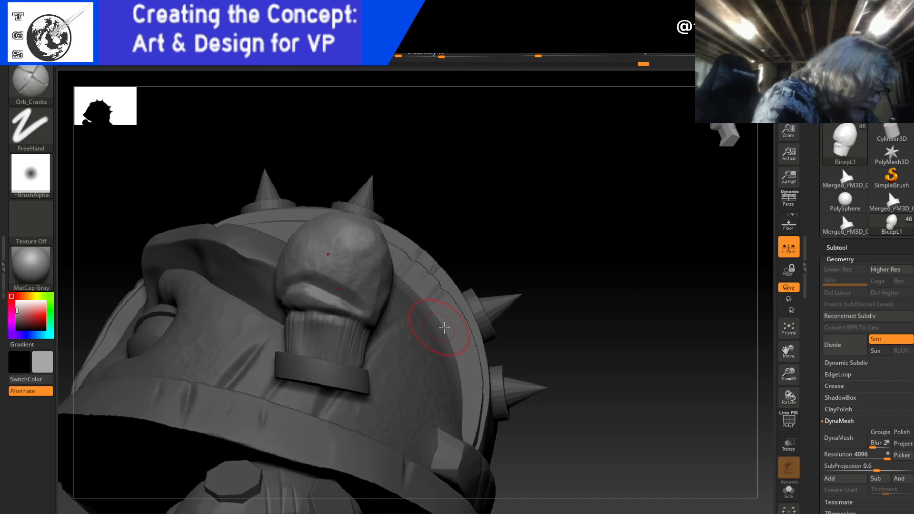
{"action": "left_click_drag", "start_coordinate": [495, 227], "coordinate": [438, 230]}
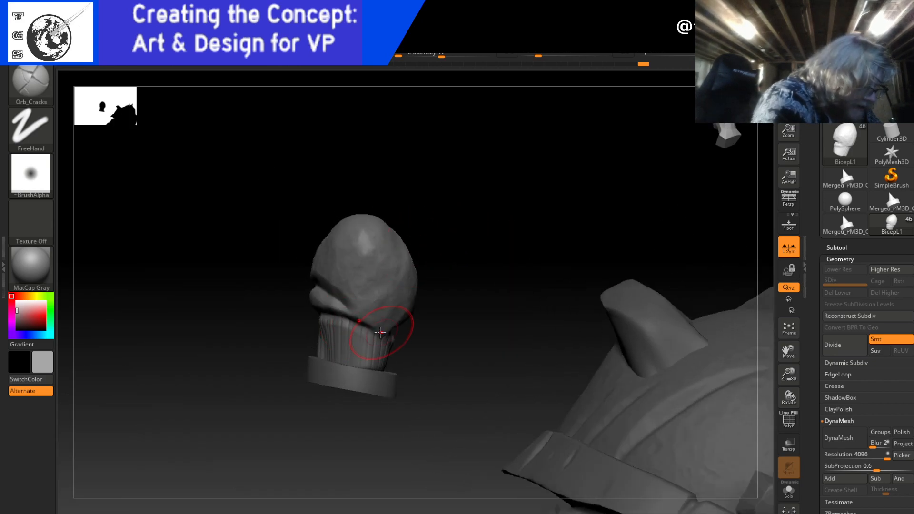
{"action": "left_click_drag", "start_coordinate": [398, 331], "coordinate": [424, 326]}
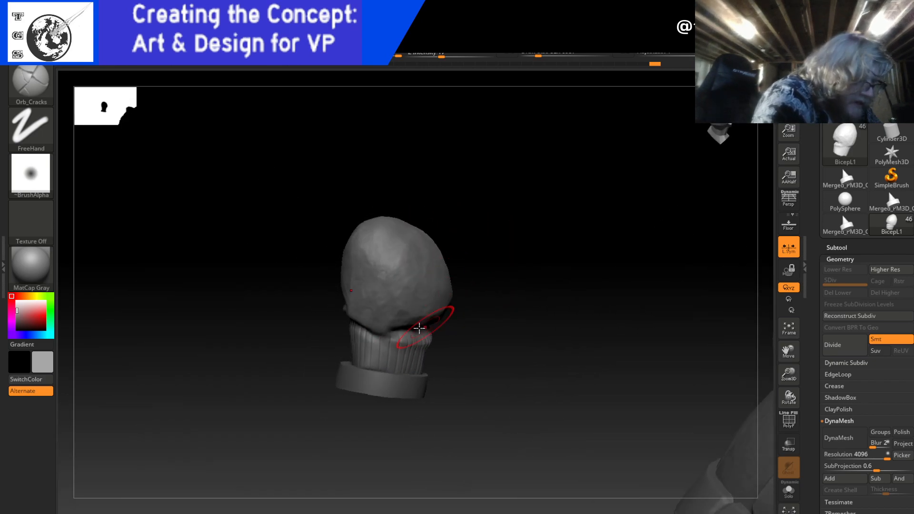
{"action": "left_click_drag", "start_coordinate": [498, 309], "coordinate": [484, 306]}
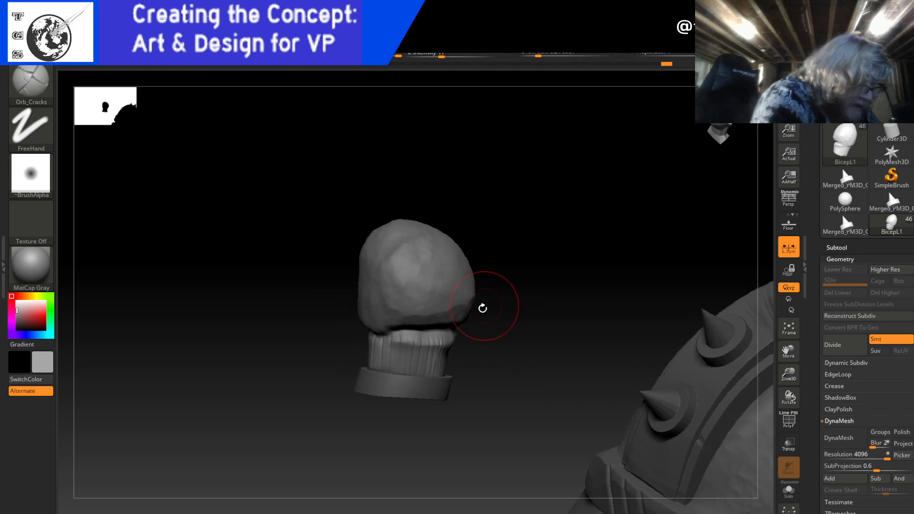
{"action": "mouse_move", "coordinate": [534, 283]}
{"action": "left_mouse_down"}
{"action": "mouse_move", "coordinate": [536, 250]}
{"action": "mouse_move", "coordinate": [546, 297]}
{"action": "mouse_move", "coordinate": [534, 307]}
{"action": "left_mouse_up"}
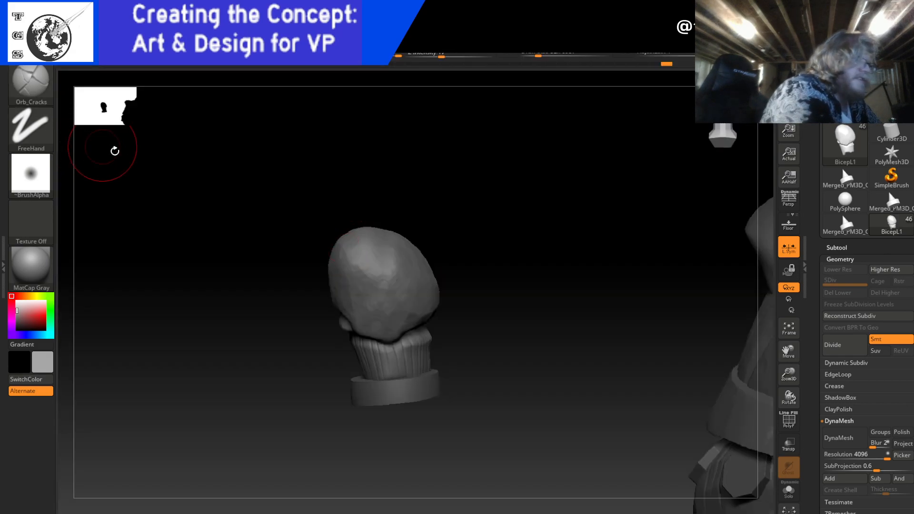
- Switch to the Move brush and reshape the top of BicepL1's folded neck beneath the rounded part, working from several sides
{"action": "left_click", "coordinate": [37, 84]}
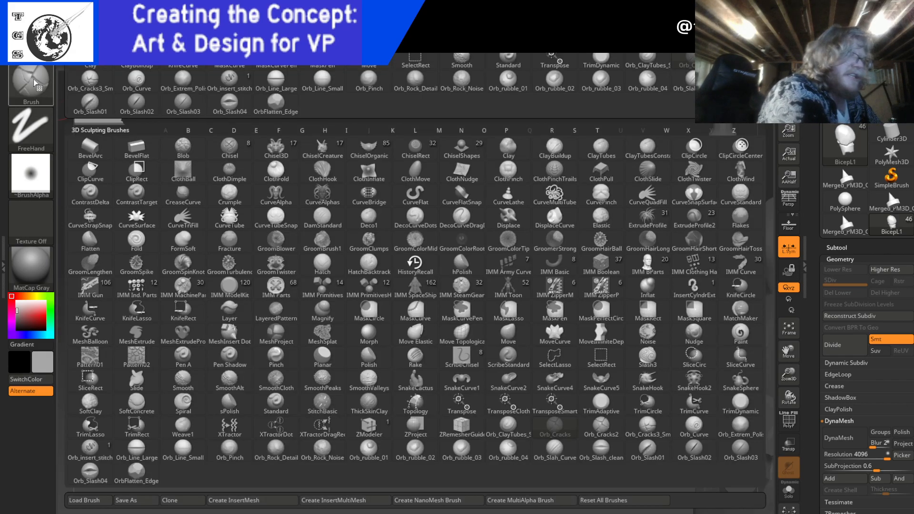
{"action": "key", "text": "m"}
{"action": "key", "text": "v"}
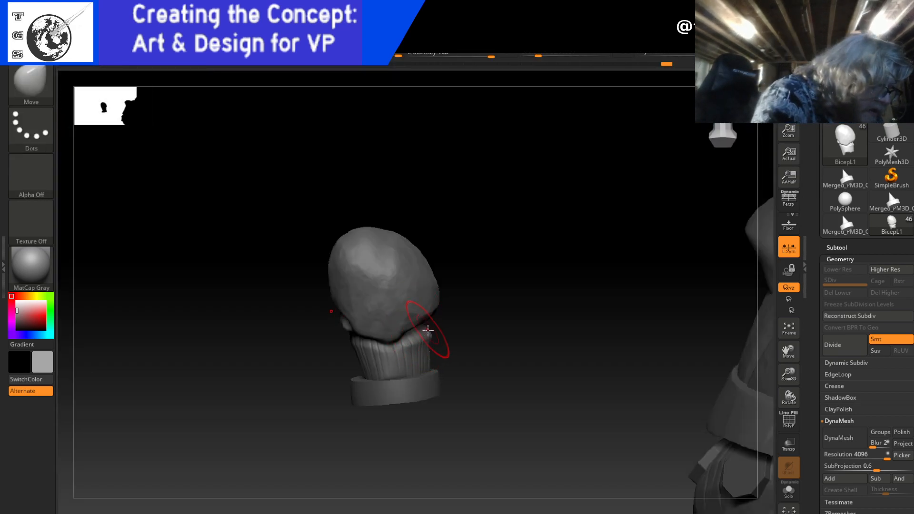
{"action": "left_click_drag", "start_coordinate": [416, 338], "coordinate": [405, 345]}
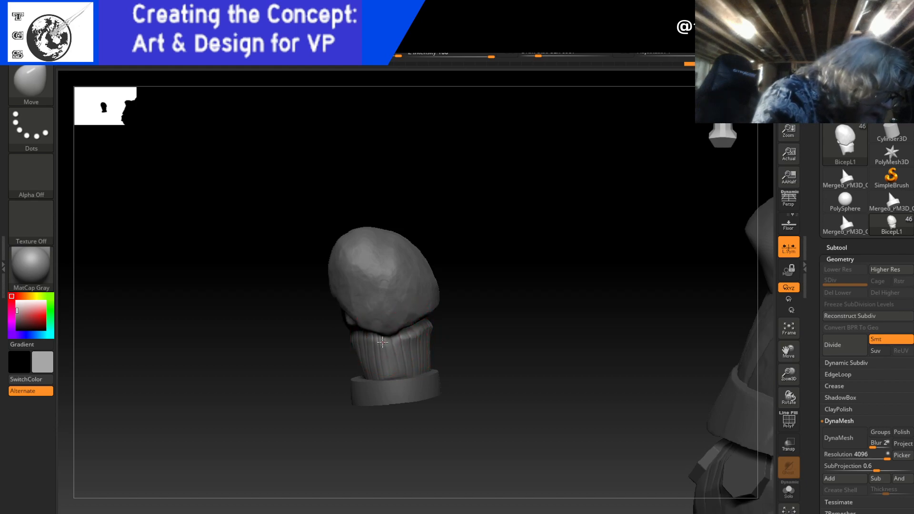
{"action": "mouse_move", "coordinate": [461, 295]}
{"action": "left_mouse_down"}
{"action": "mouse_move", "coordinate": [542, 277]}
{"action": "mouse_move", "coordinate": [520, 313]}
{"action": "mouse_move", "coordinate": [492, 310]}
{"action": "mouse_move", "coordinate": [504, 314]}
{"action": "mouse_move", "coordinate": [491, 306]}
{"action": "mouse_move", "coordinate": [487, 271]}
{"action": "mouse_move", "coordinate": [501, 285]}
{"action": "mouse_move", "coordinate": [389, 315]}
{"action": "left_mouse_up"}
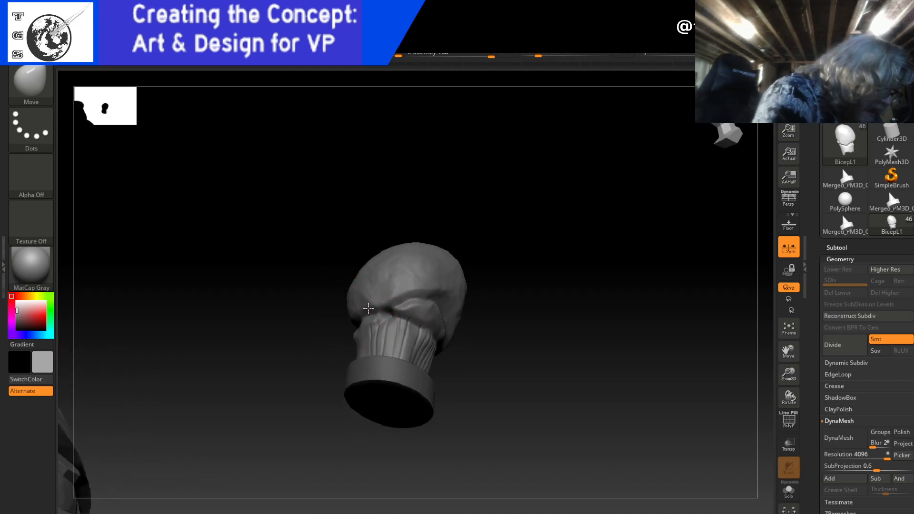
{"action": "left_click_drag", "start_coordinate": [501, 253], "coordinate": [515, 272]}
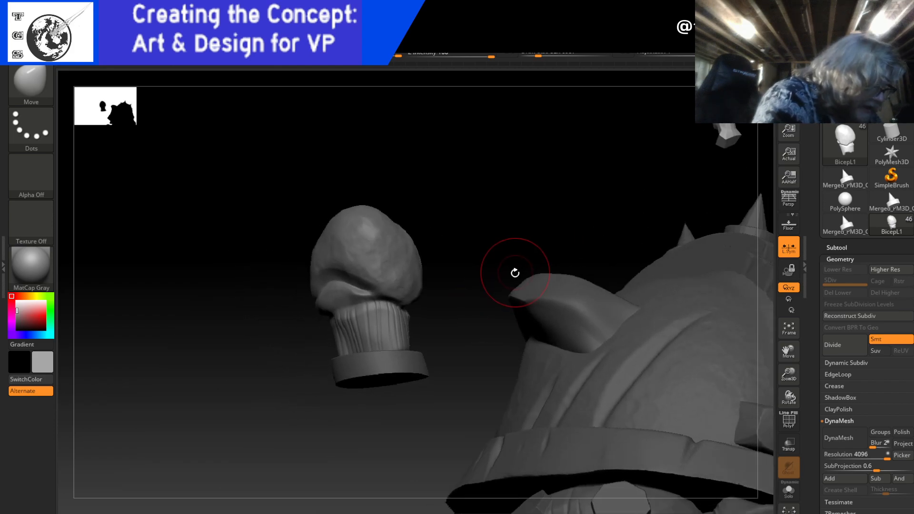
{"action": "left_click_drag", "start_coordinate": [475, 314], "coordinate": [561, 261]}
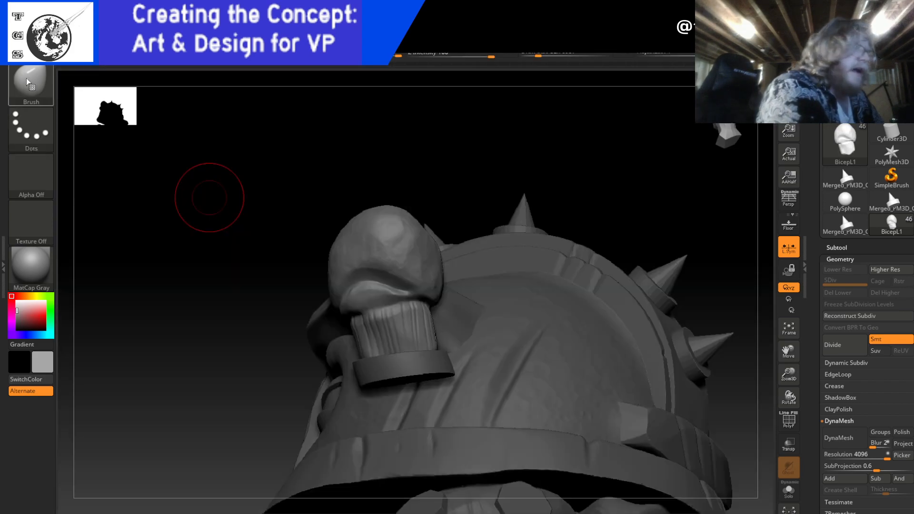
- Switch to the Orb_Cracks brush, lower its Z Intensity, and deepen the crease between BicepL1's rounded part and neck
{"action": "left_click", "coordinate": [25, 93]}
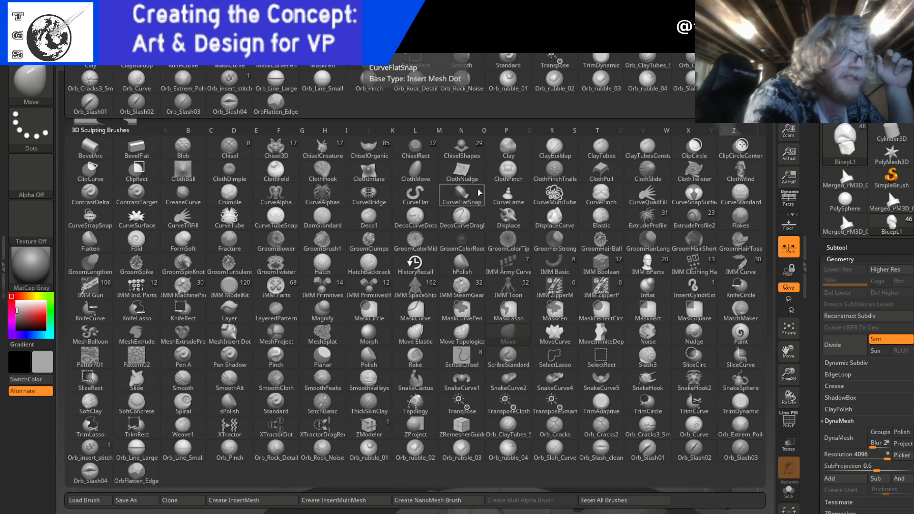
{"action": "left_click", "coordinate": [694, 59]}
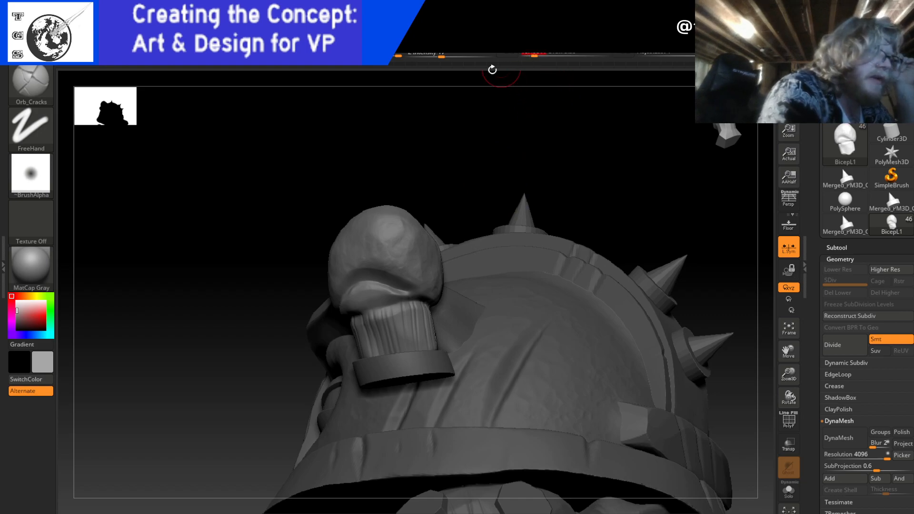
{"action": "left_click_drag", "start_coordinate": [441, 56], "coordinate": [432, 56]}
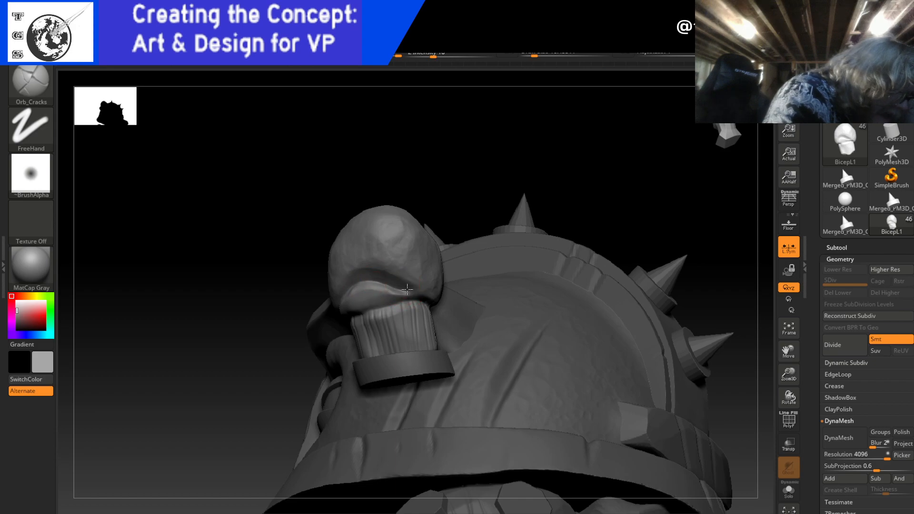
{"action": "mouse_move", "coordinate": [453, 225]}
{"action": "left_mouse_down"}
{"action": "mouse_move", "coordinate": [449, 194]}
{"action": "mouse_move", "coordinate": [465, 241]}
{"action": "mouse_move", "coordinate": [520, 216]}
{"action": "mouse_move", "coordinate": [405, 295]}
{"action": "left_mouse_up"}
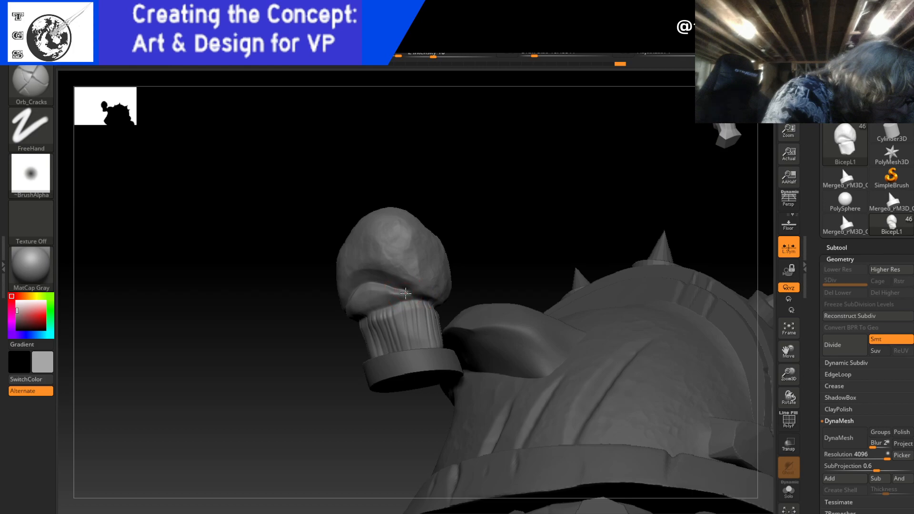
{"action": "left_click_drag", "start_coordinate": [496, 259], "coordinate": [487, 214]}
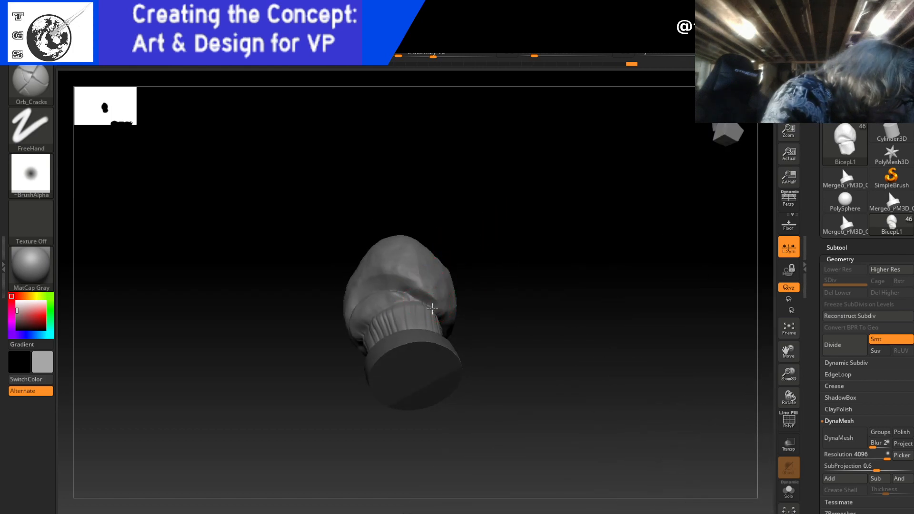
{"action": "left_click_drag", "start_coordinate": [506, 286], "coordinate": [477, 261]}
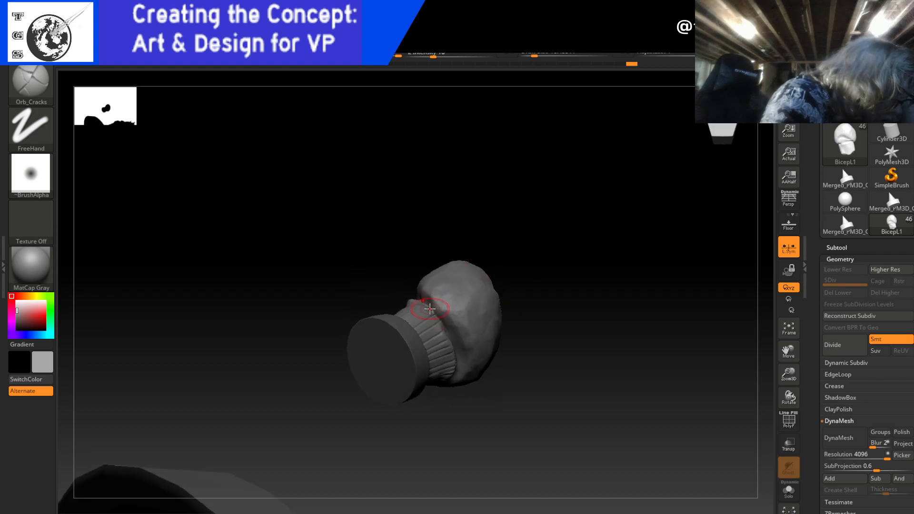
{"action": "mouse_move", "coordinate": [472, 357]}
{"action": "left_mouse_down"}
{"action": "mouse_move", "coordinate": [541, 333]}
{"action": "mouse_move", "coordinate": [534, 320]}
{"action": "mouse_move", "coordinate": [602, 327]}
{"action": "mouse_move", "coordinate": [626, 312]}
{"action": "mouse_move", "coordinate": [559, 238]}
{"action": "mouse_move", "coordinate": [592, 198]}
{"action": "mouse_move", "coordinate": [555, 257]}
{"action": "mouse_move", "coordinate": [582, 269]}
{"action": "mouse_move", "coordinate": [556, 280]}
{"action": "left_mouse_up"}
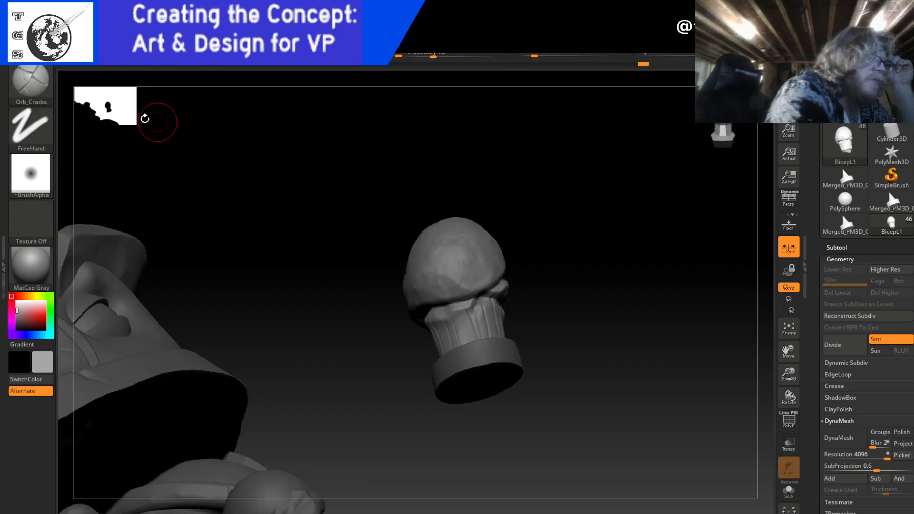
- Return to the Move brush, check the symmetry settings, and adjust the shape of BicepL1's neck folds around the piece
{"action": "key", "text": "b"}
{"action": "key", "text": "m"}
{"action": "key", "text": "v"}
{"action": "left_click", "coordinate": [537, 56]}
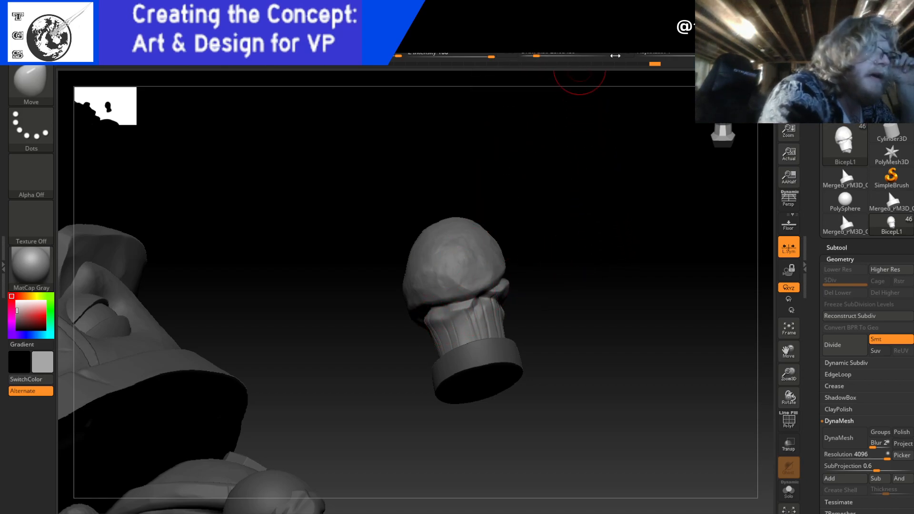
{"action": "left_click", "coordinate": [579, 16]}
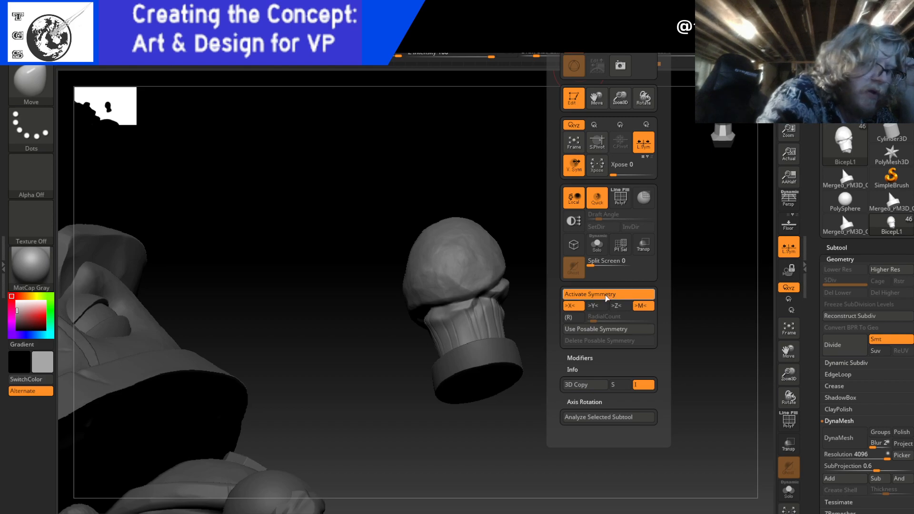
{"action": "mouse_move", "coordinate": [445, 318]}
{"action": "left_mouse_down"}
{"action": "mouse_move", "coordinate": [437, 332]}
{"action": "mouse_move", "coordinate": [431, 326]}
{"action": "mouse_move", "coordinate": [457, 314]}
{"action": "left_mouse_up"}
{"action": "mouse_move", "coordinate": [527, 265]}
{"action": "left_mouse_down"}
{"action": "mouse_move", "coordinate": [634, 221]}
{"action": "mouse_move", "coordinate": [527, 282]}
{"action": "left_mouse_up"}
{"action": "left_click_drag", "start_coordinate": [464, 314], "coordinate": [460, 337]}
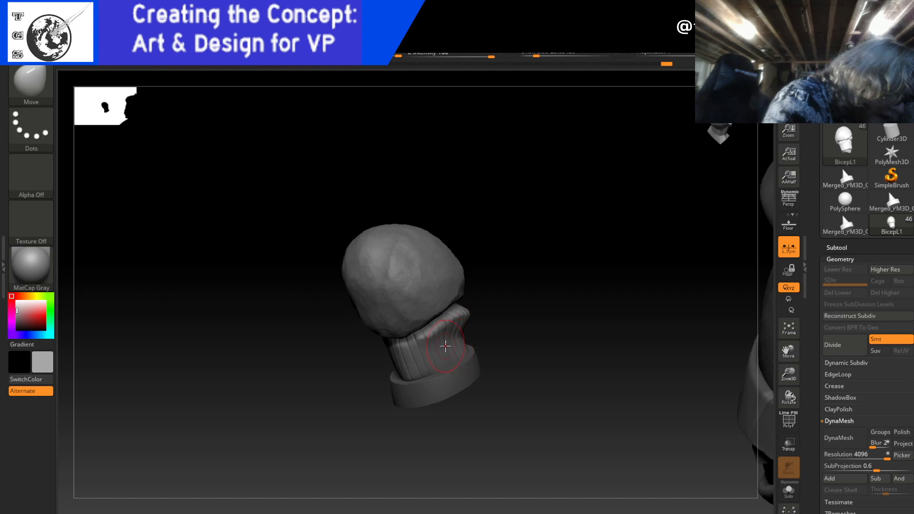
{"action": "left_click_drag", "start_coordinate": [514, 298], "coordinate": [457, 368]}
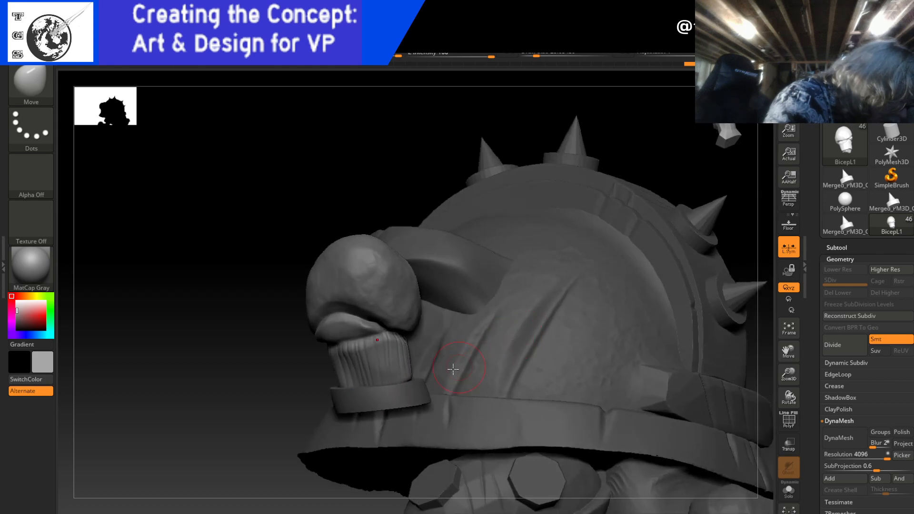
- Carve the seam between BicepL1's folded neck and the band below it with the Orb_Cracks brush, working around the piece
{"action": "key", "text": "b"}
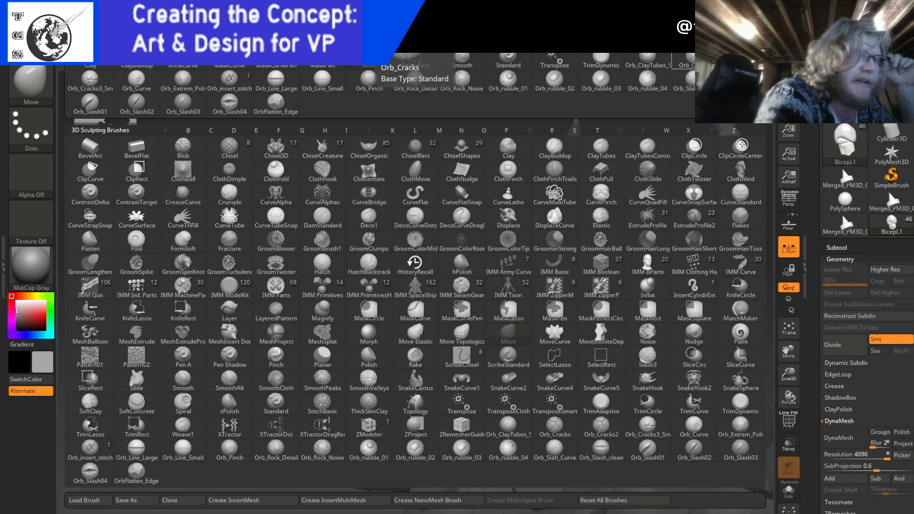
{"action": "left_click", "coordinate": [685, 62]}
{"action": "mouse_move", "coordinate": [259, 424]}
{"action": "left_mouse_down"}
{"action": "mouse_move", "coordinate": [304, 426]}
{"action": "mouse_move", "coordinate": [373, 382]}
{"action": "left_mouse_up"}
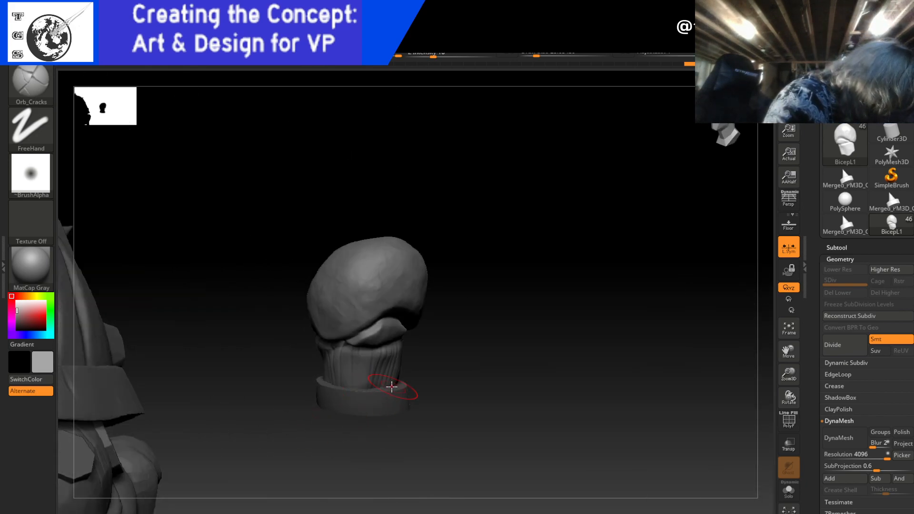
{"action": "left_click_drag", "start_coordinate": [459, 352], "coordinate": [453, 361]}
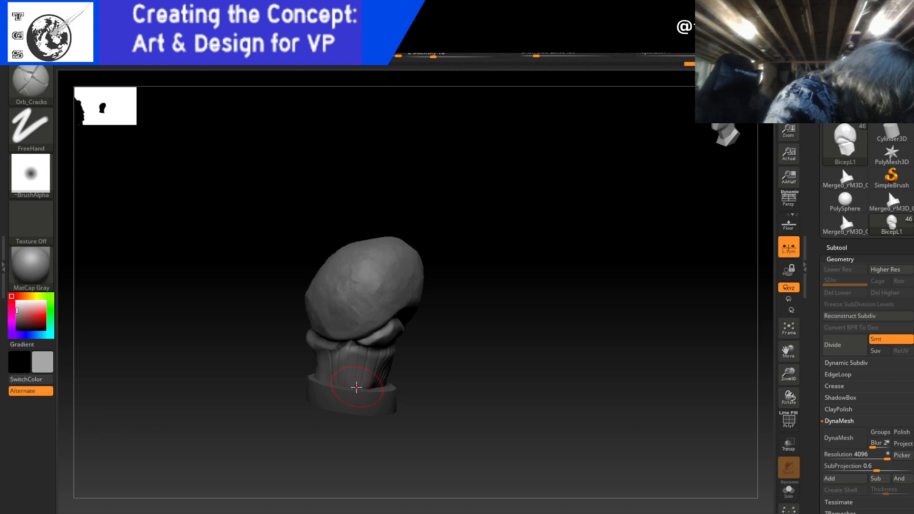
{"action": "mouse_move", "coordinate": [401, 373]}
{"action": "left_mouse_down"}
{"action": "mouse_move", "coordinate": [466, 364]}
{"action": "mouse_move", "coordinate": [361, 379]}
{"action": "left_mouse_up"}
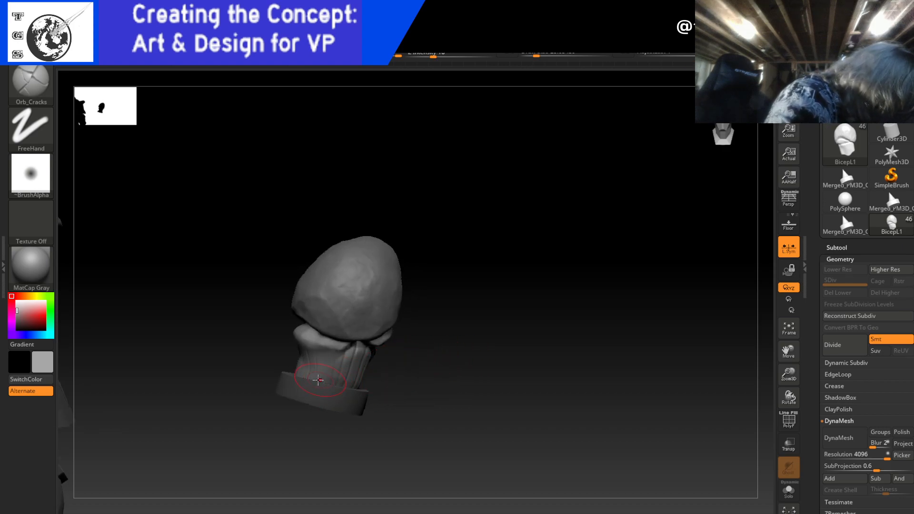
{"action": "left_click_drag", "start_coordinate": [423, 365], "coordinate": [490, 388]}
{"action": "left_click_drag", "start_coordinate": [395, 342], "coordinate": [251, 395]}
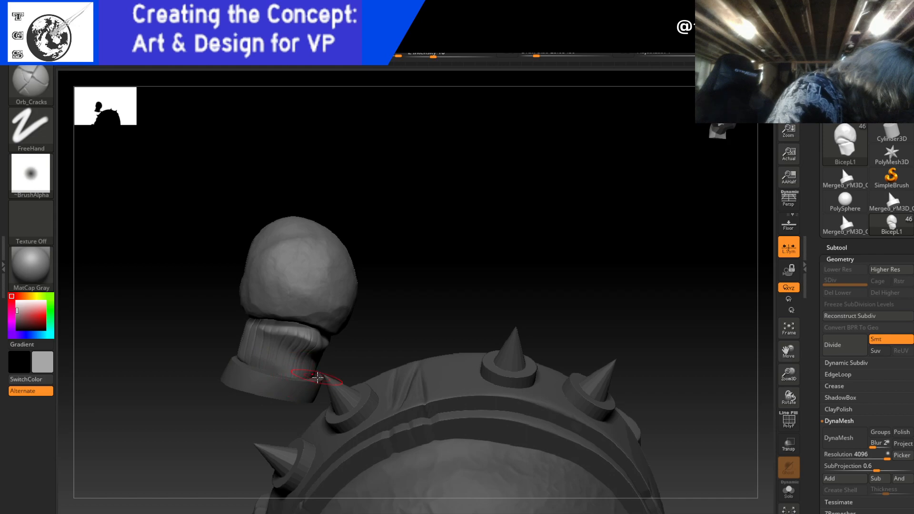
{"action": "left_click_drag", "start_coordinate": [363, 355], "coordinate": [376, 409]}
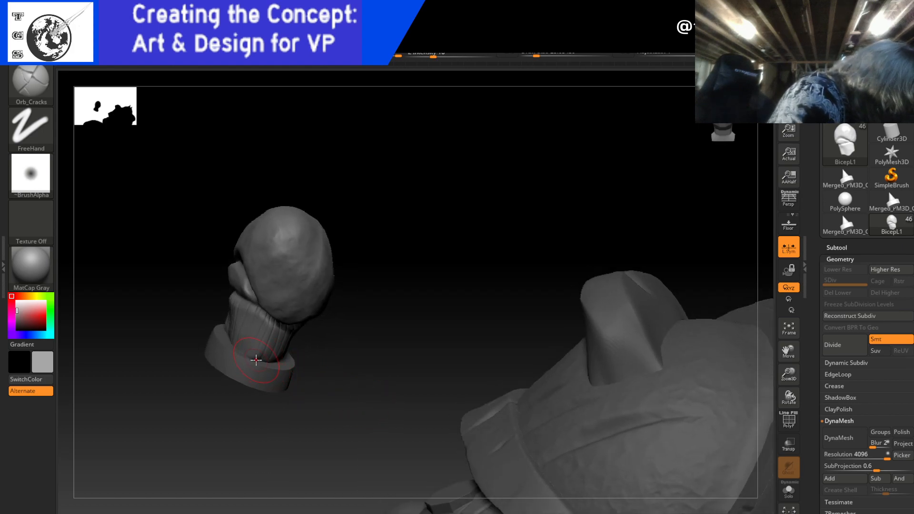
{"action": "left_click_drag", "start_coordinate": [309, 383], "coordinate": [385, 377]}
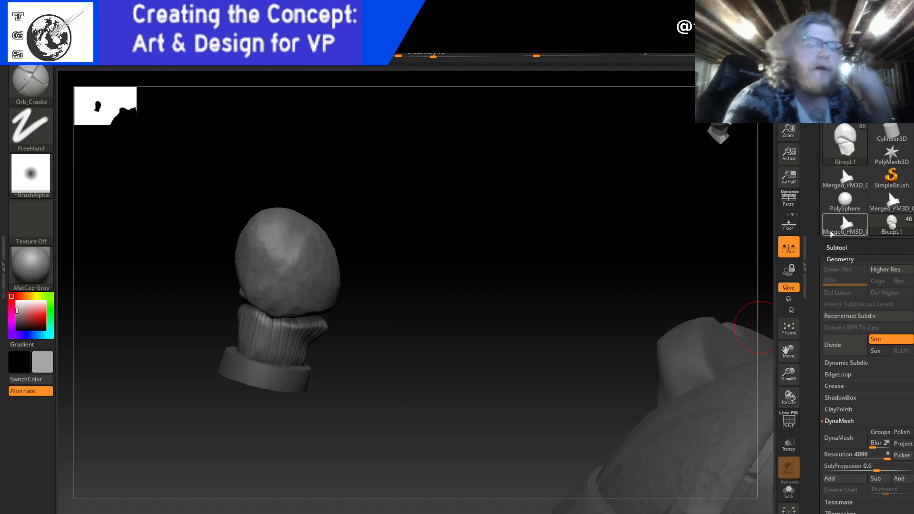
- Select the CalfBeltL1 subtool and set up the OrbFlatten_Edge brush with Alpha 30 for the band
{"action": "left_click", "coordinate": [880, 248]}
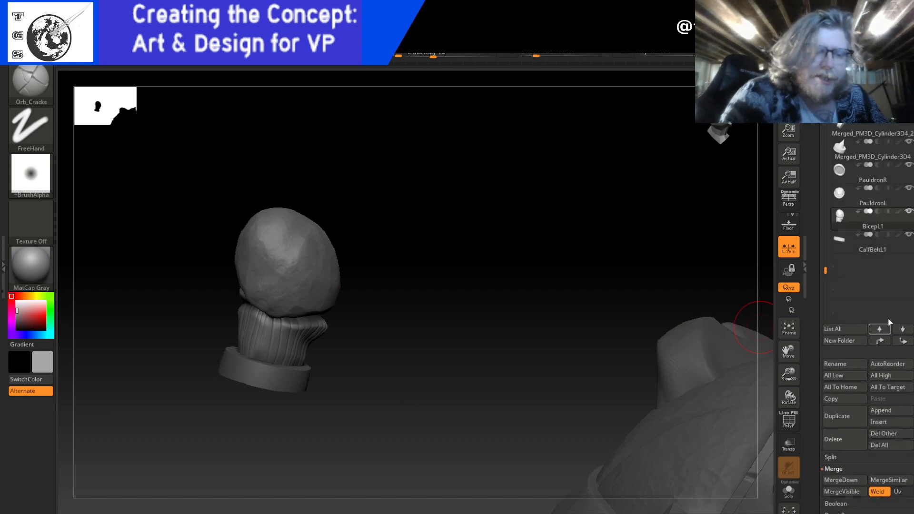
{"action": "left_click", "coordinate": [26, 79]}
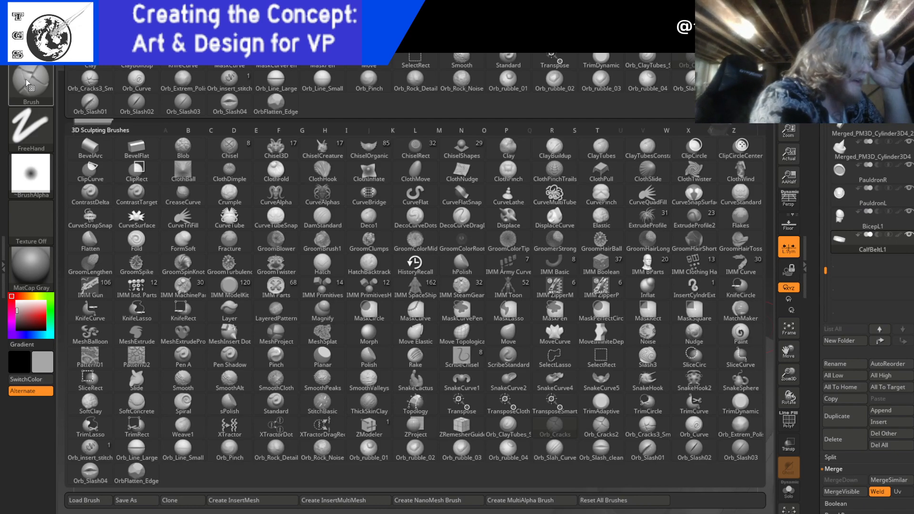
{"action": "left_click", "coordinate": [288, 110]}
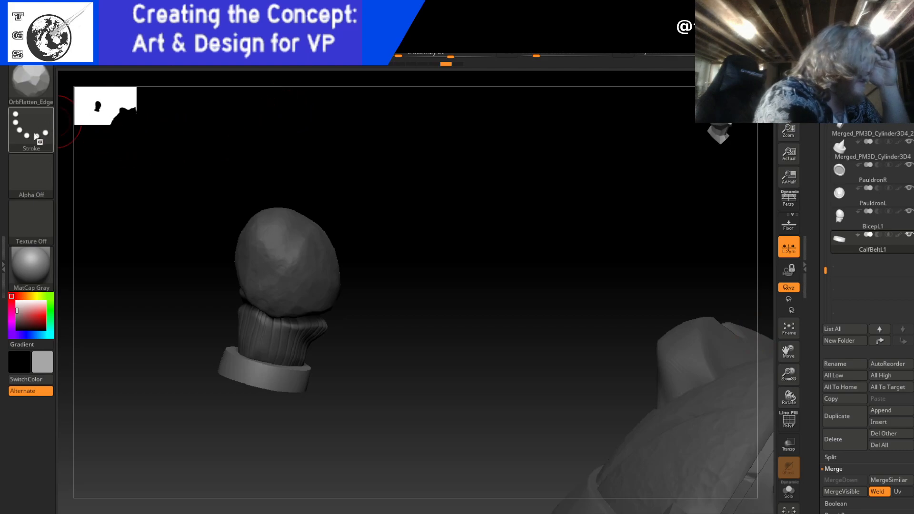
{"action": "left_click", "coordinate": [47, 164]}
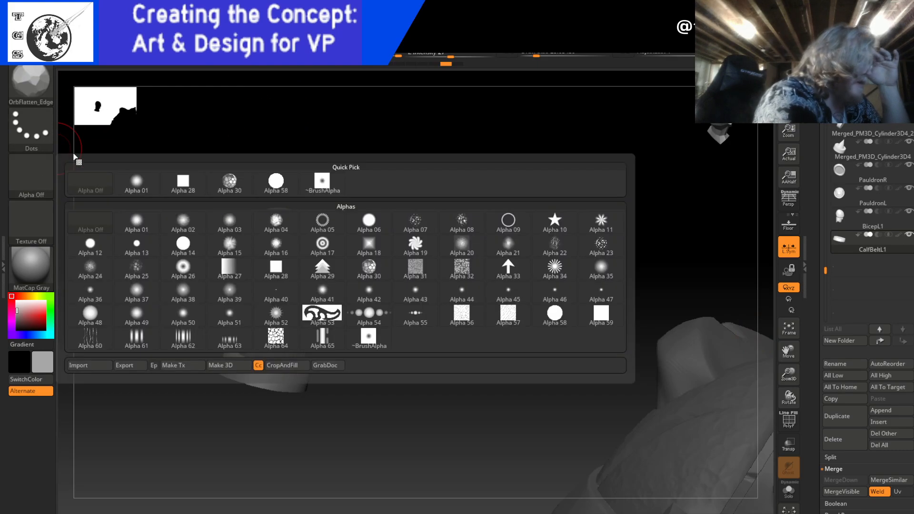
{"action": "mouse_move", "coordinate": [383, 271]}
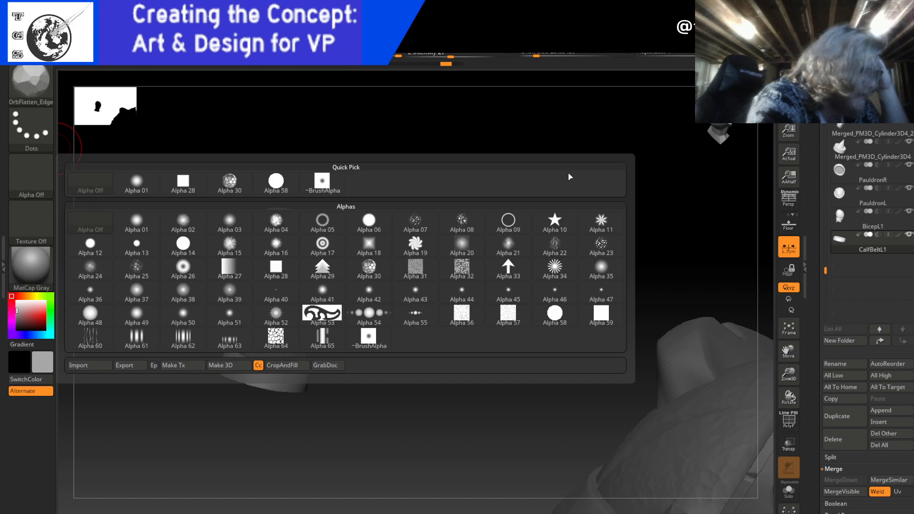
{"action": "left_click", "coordinate": [372, 264]}
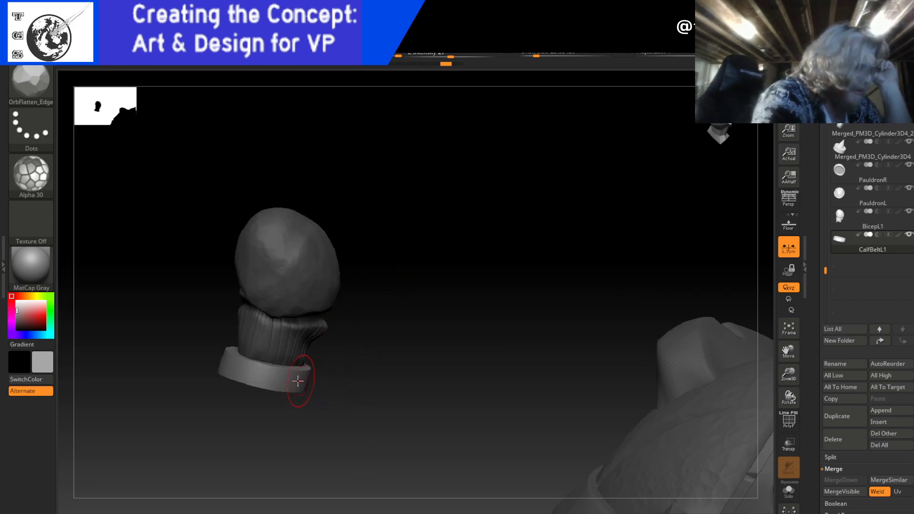
{"action": "left_click_drag", "start_coordinate": [357, 379], "coordinate": [416, 323]}
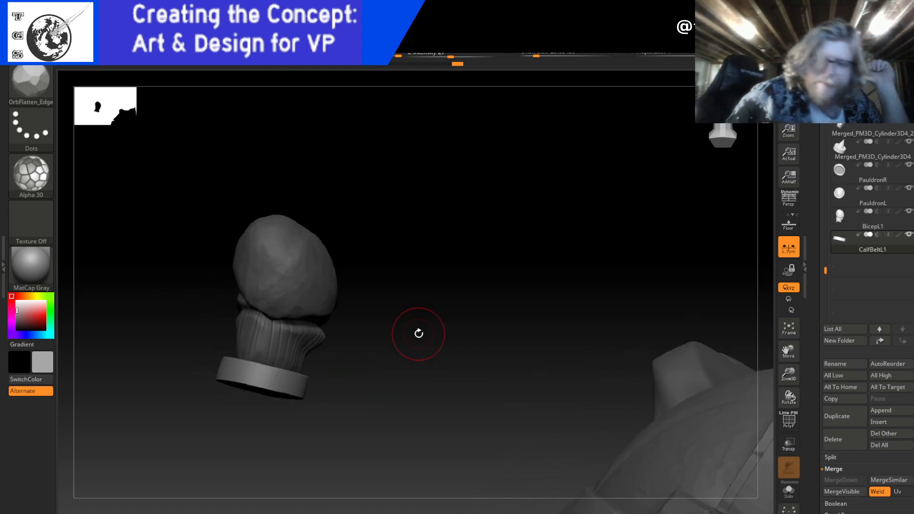
- Save the project and bring the whole figure into view
{"action": "key", "text": "ctrl"}
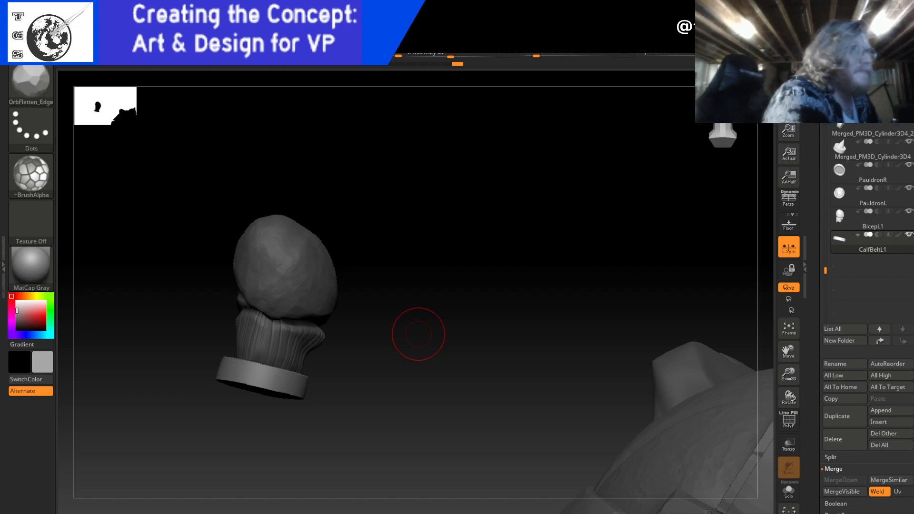
{"action": "mouse_move", "coordinate": [195, 15]}
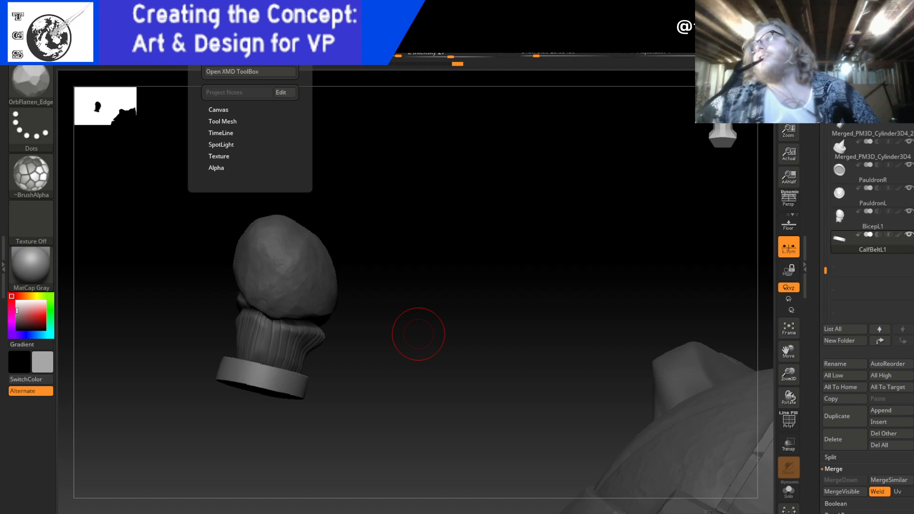
{"action": "key", "text": "ctrl+s"}
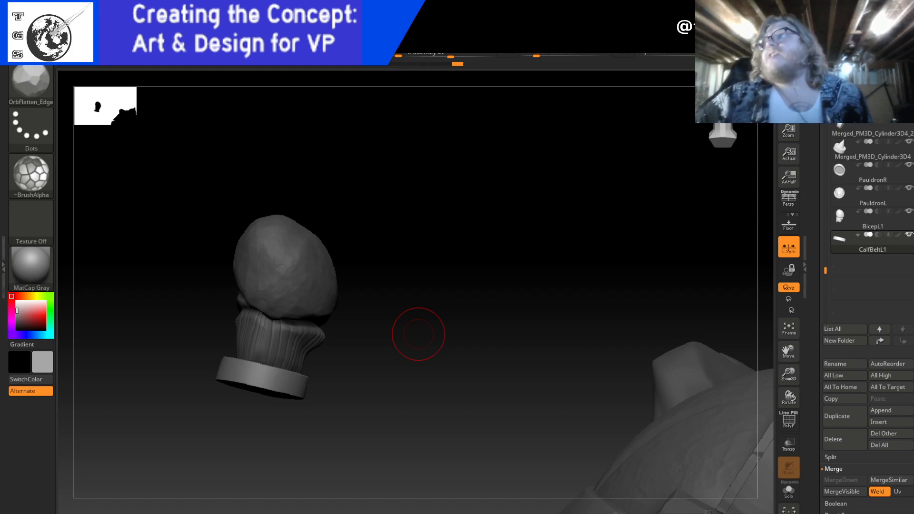
{"action": "left_click_drag", "start_coordinate": [789, 375], "coordinate": [753, 270]}
{"action": "left_click_drag", "start_coordinate": [651, 380], "coordinate": [556, 333]}
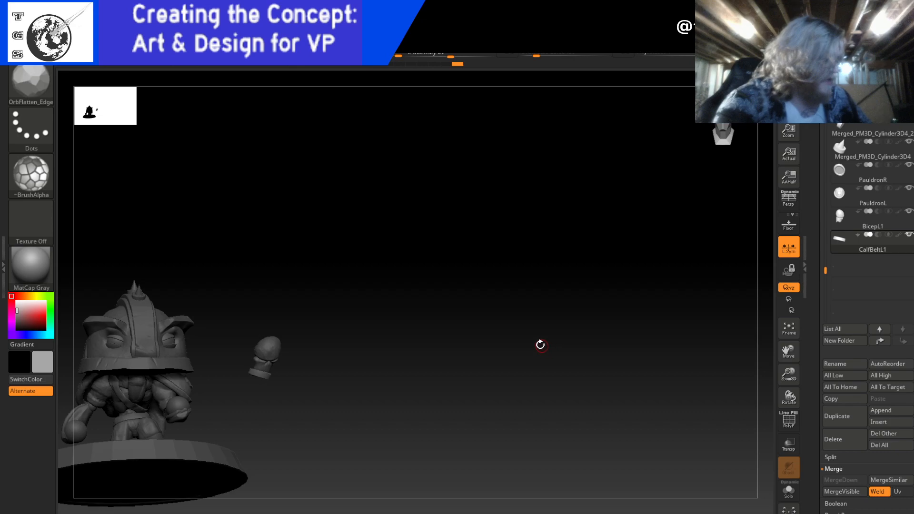
- DynaMesh the CalfBeltL1 band at a resolution of 1440
{"action": "left_click_drag", "start_coordinate": [466, 378], "coordinate": [573, 391], "text": "alt"}
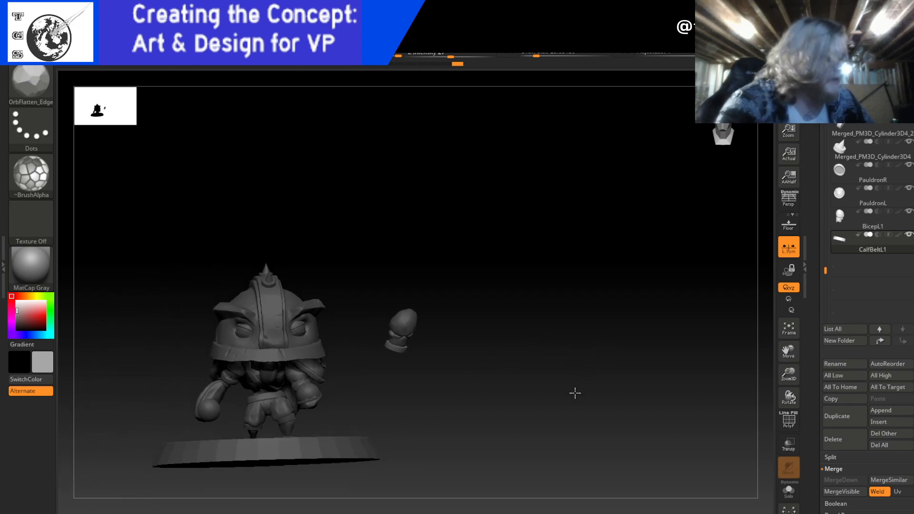
{"action": "mouse_move", "coordinate": [617, 271]}
{"action": "left_mouse_down"}
{"action": "mouse_move", "coordinate": [653, 265]}
{"action": "mouse_move", "coordinate": [615, 271]}
{"action": "left_mouse_up"}
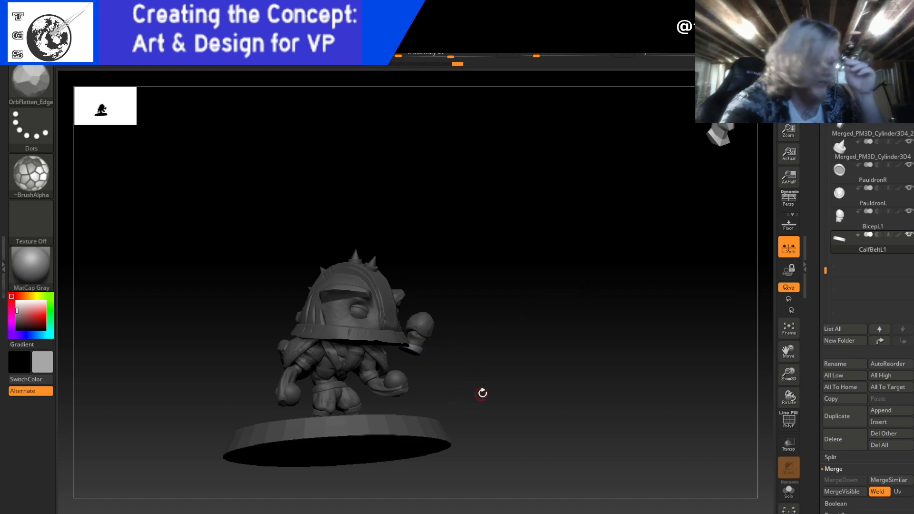
{"action": "left_click_drag", "start_coordinate": [507, 381], "coordinate": [487, 361]}
{"action": "left_click_drag", "start_coordinate": [494, 398], "coordinate": [482, 367]}
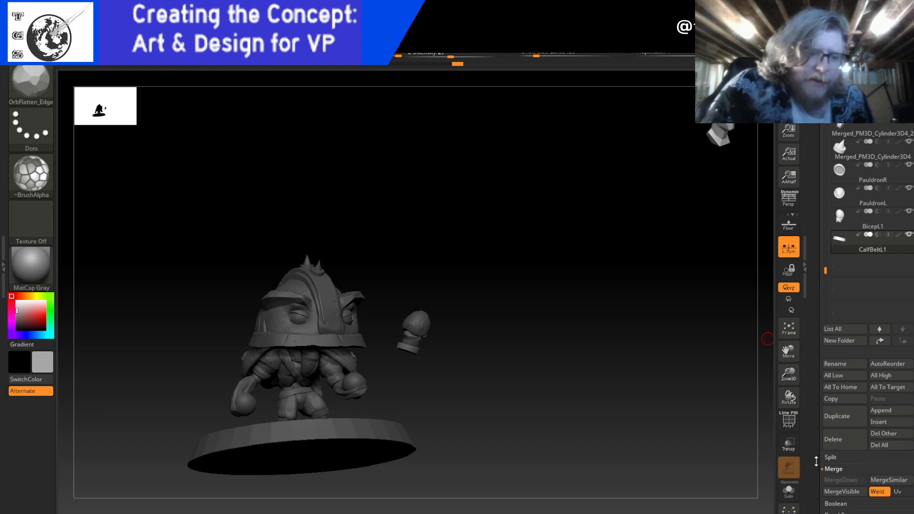
{"action": "scroll", "coordinate": [852, 428], "scroll_direction": "down", "scroll_amount": 5}
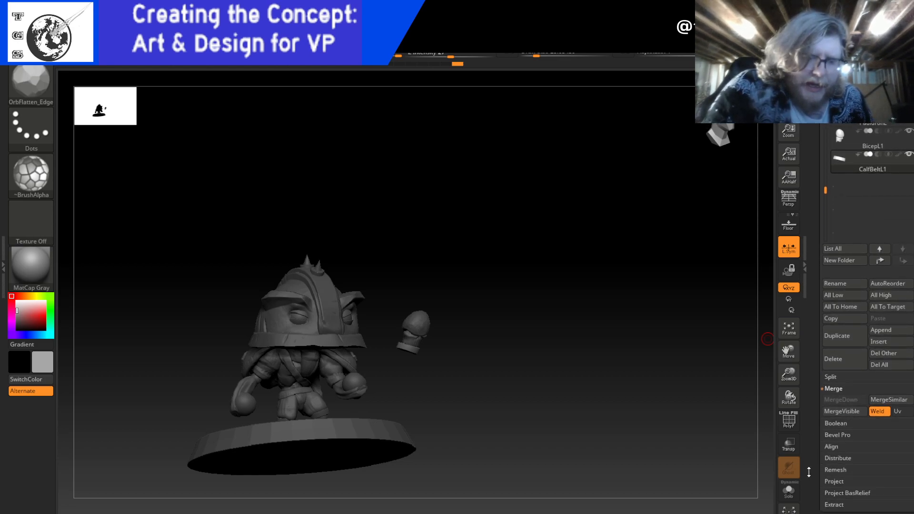
{"action": "left_click_drag", "start_coordinate": [810, 468], "coordinate": [826, 414]}
{"action": "left_click_drag", "start_coordinate": [813, 467], "coordinate": [820, 427]}
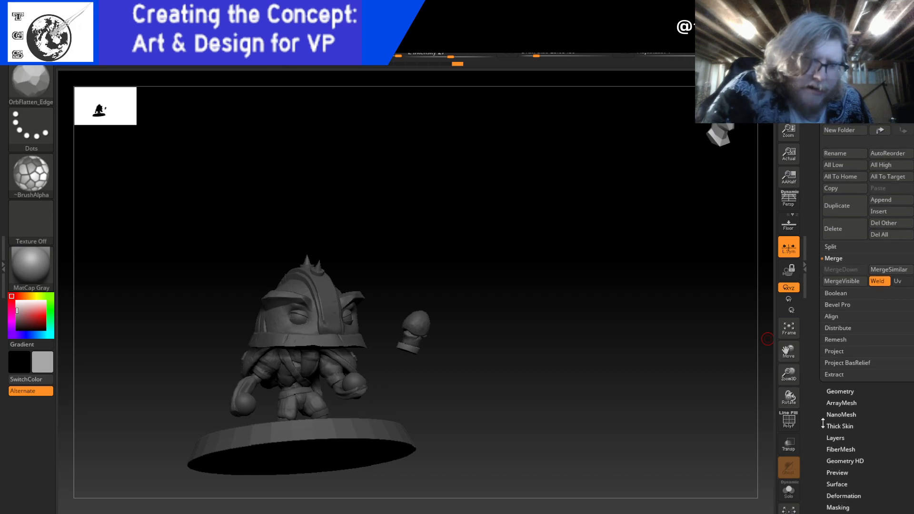
{"action": "left_click", "coordinate": [840, 392]}
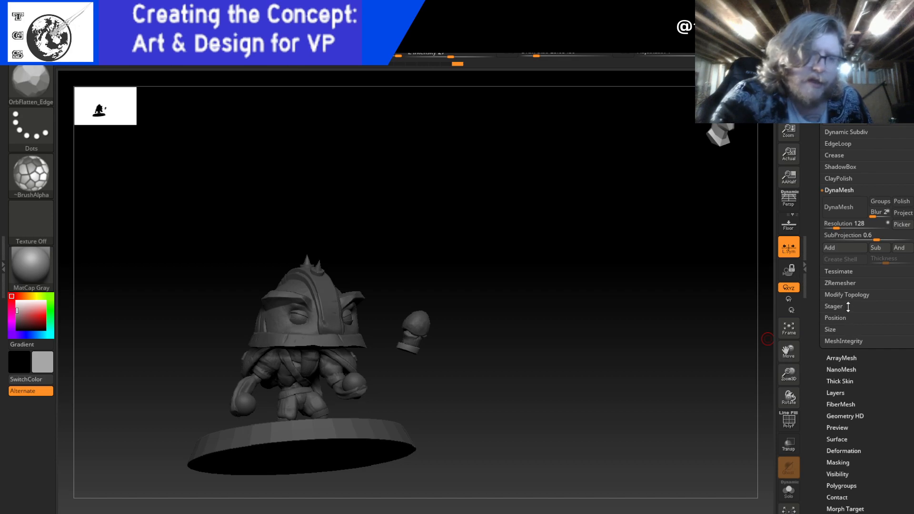
{"action": "left_click", "coordinate": [862, 229]}
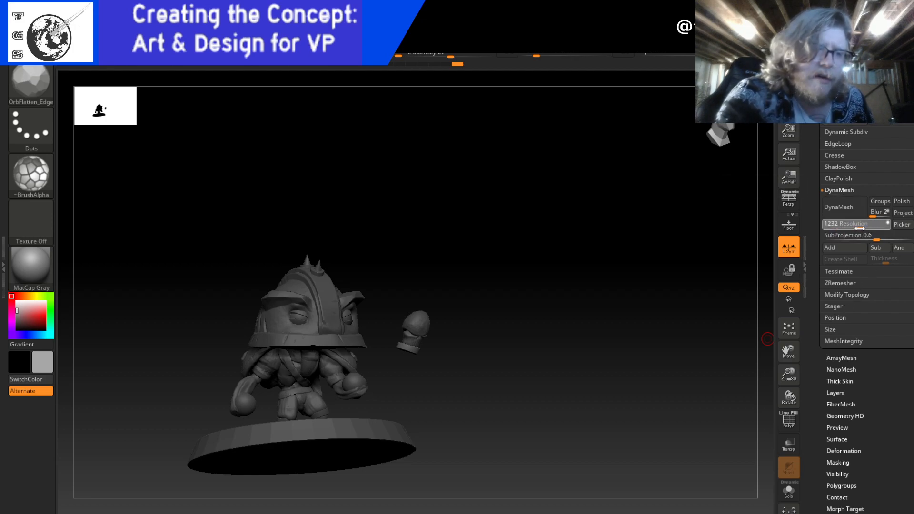
{"action": "left_click", "coordinate": [837, 226]}
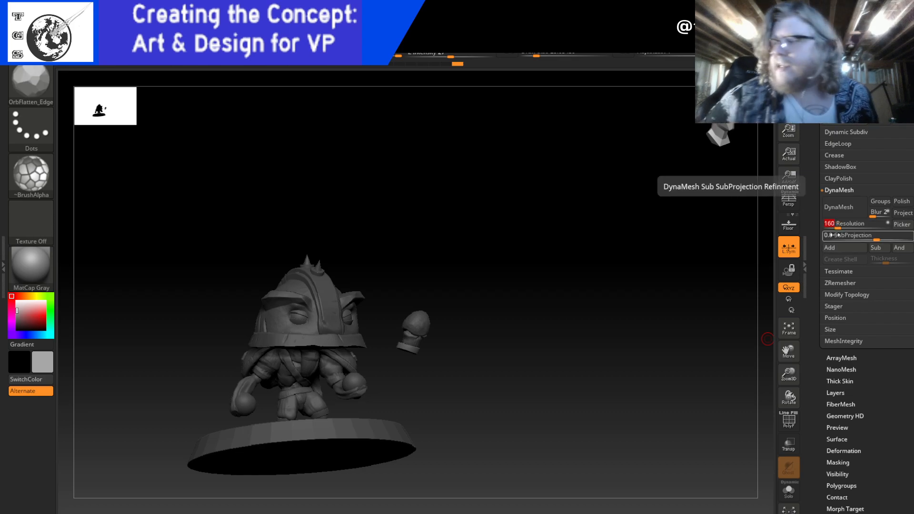
{"action": "type", "text": "1"}
{"action": "key", "text": "Return"}
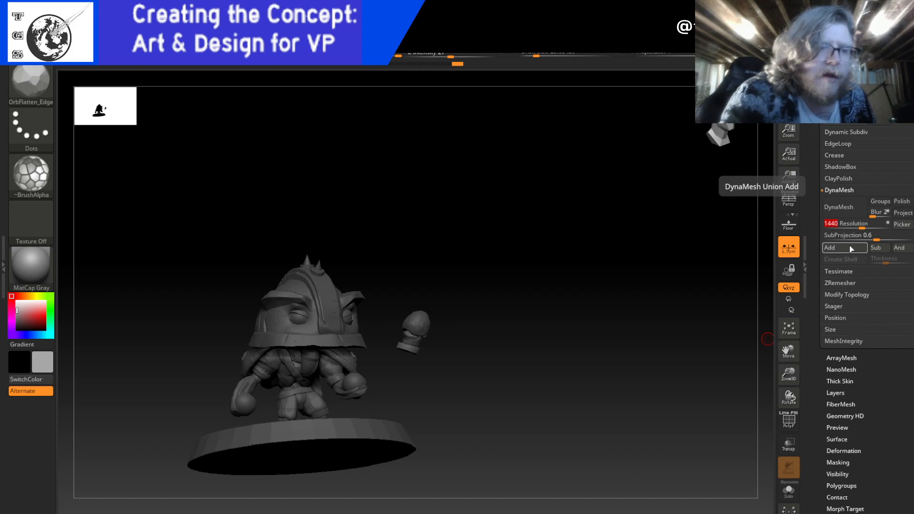
{"action": "left_click", "coordinate": [842, 206]}
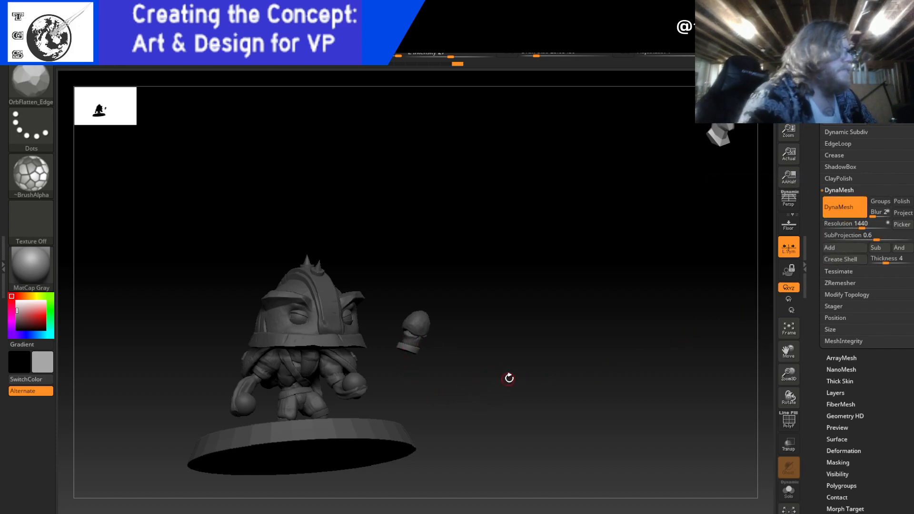
- Flatten and chip the outer edges of the CalfBeltL1 band with the OrbFlatten_Edge brush, working around the piece
{"action": "left_click_drag", "start_coordinate": [788, 374], "coordinate": [801, 458]}
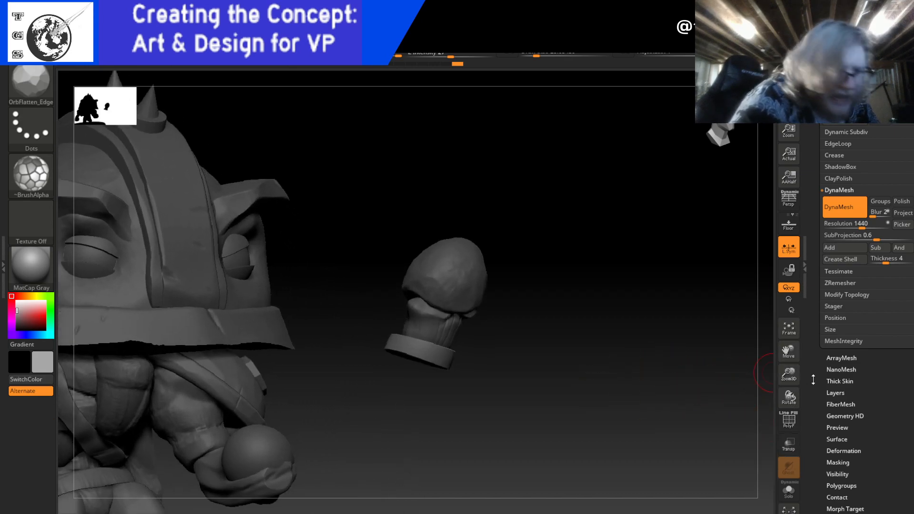
{"action": "left_click_drag", "start_coordinate": [791, 377], "coordinate": [790, 421]}
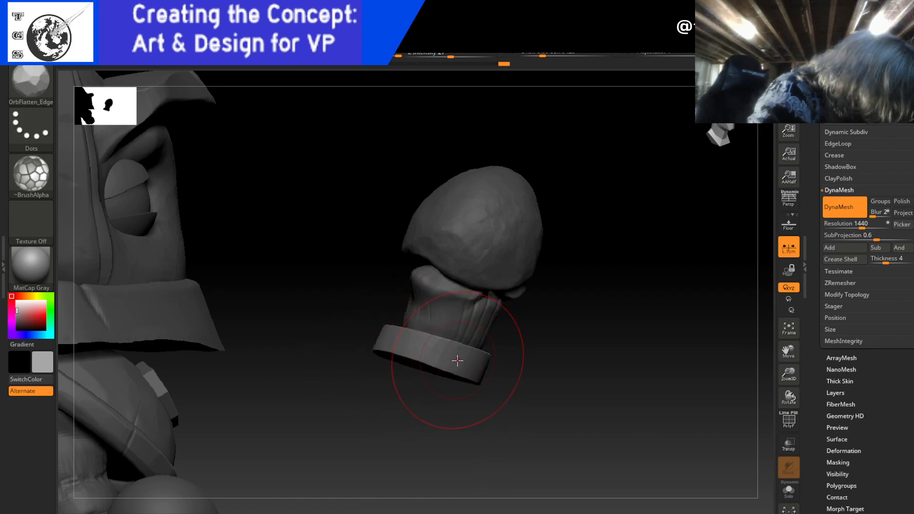
{"action": "left_click_drag", "start_coordinate": [477, 377], "coordinate": [487, 361]}
{"action": "left_click_drag", "start_coordinate": [524, 384], "coordinate": [488, 364]}
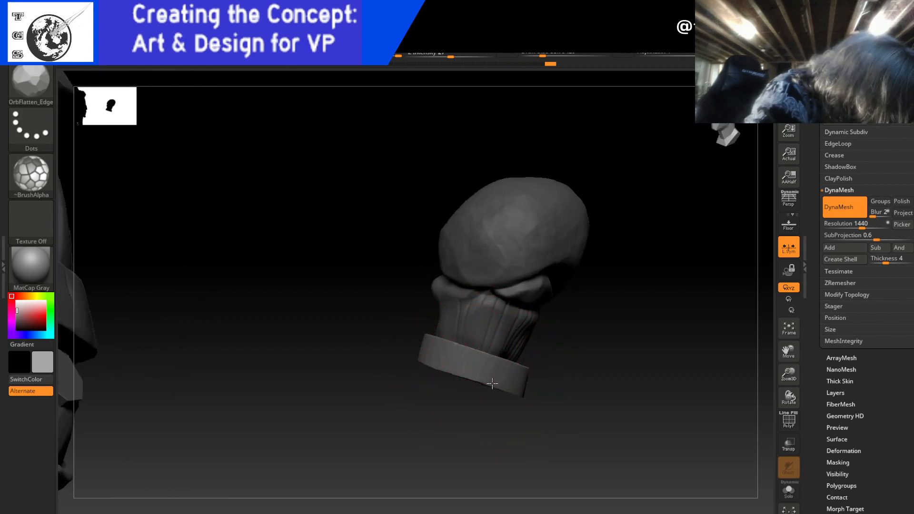
{"action": "left_click_drag", "start_coordinate": [520, 387], "coordinate": [524, 388]}
{"action": "mouse_move", "coordinate": [561, 379]}
{"action": "left_mouse_down"}
{"action": "mouse_move", "coordinate": [569, 367]}
{"action": "mouse_move", "coordinate": [546, 349]}
{"action": "mouse_move", "coordinate": [534, 355]}
{"action": "left_mouse_up"}
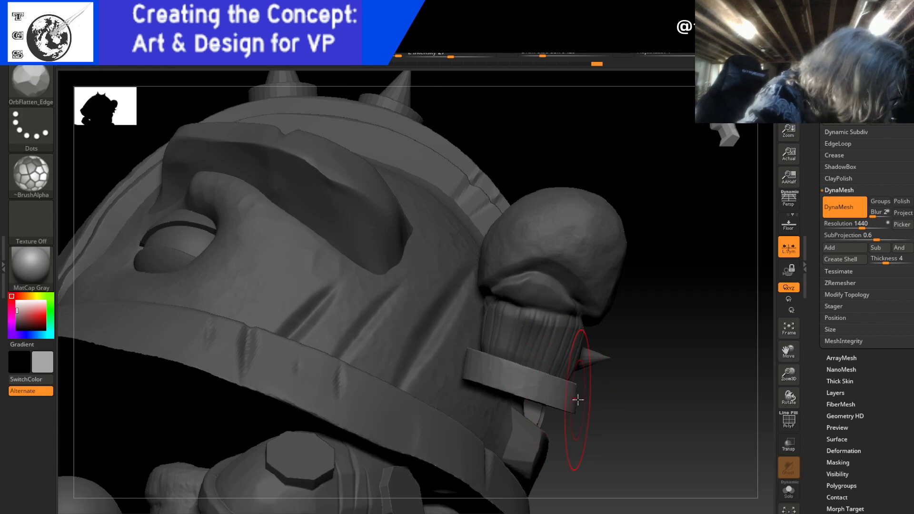
{"action": "left_click_drag", "start_coordinate": [592, 402], "coordinate": [554, 395]}
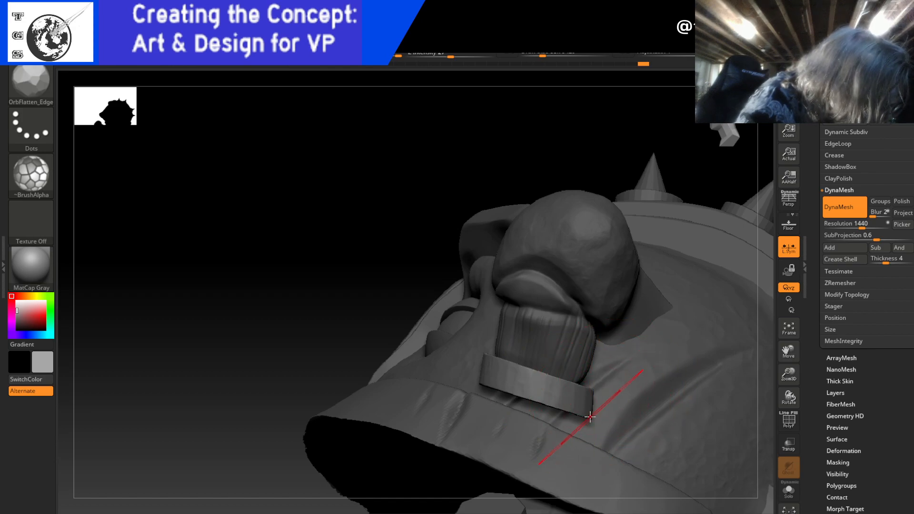
{"action": "left_click_drag", "start_coordinate": [547, 432], "coordinate": [498, 436]}
{"action": "left_click_drag", "start_coordinate": [294, 375], "coordinate": [308, 426]}
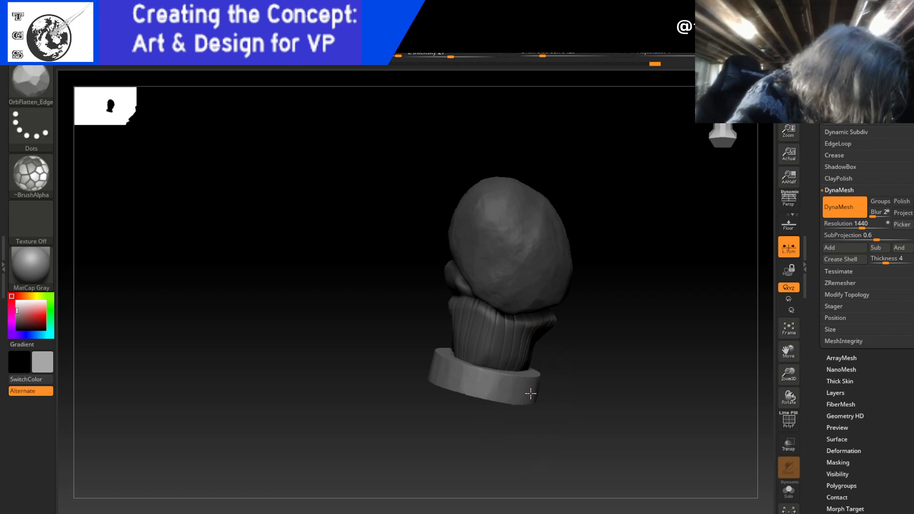
{"action": "mouse_move", "coordinate": [557, 411]}
{"action": "left_mouse_down"}
{"action": "mouse_move", "coordinate": [537, 420]}
{"action": "mouse_move", "coordinate": [528, 400]}
{"action": "left_mouse_up"}
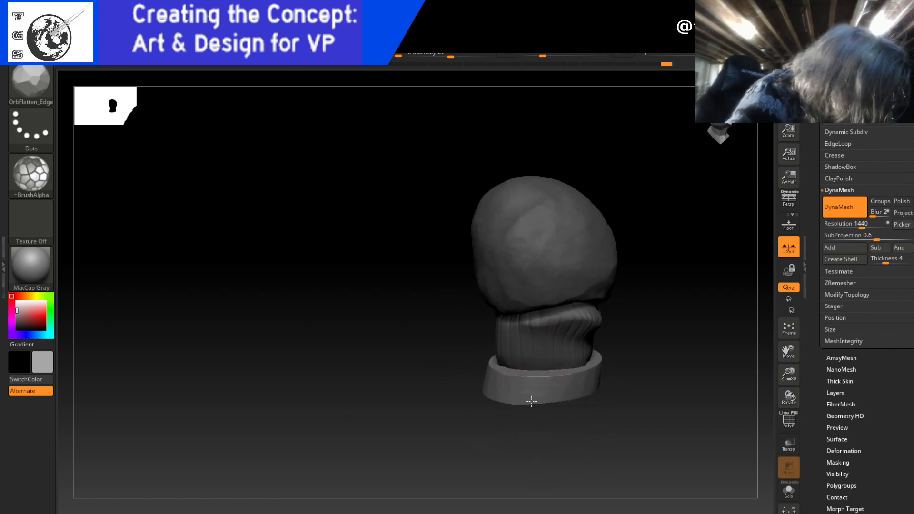
- Continue roughening the band along its underside rim and upper rim with the OrbFlatten_Edge brush
{"action": "mouse_move", "coordinate": [575, 382]}
{"action": "left_mouse_down"}
{"action": "mouse_move", "coordinate": [601, 374]}
{"action": "mouse_move", "coordinate": [624, 316]}
{"action": "mouse_move", "coordinate": [644, 327]}
{"action": "mouse_move", "coordinate": [628, 330]}
{"action": "mouse_move", "coordinate": [632, 286]}
{"action": "left_mouse_up"}
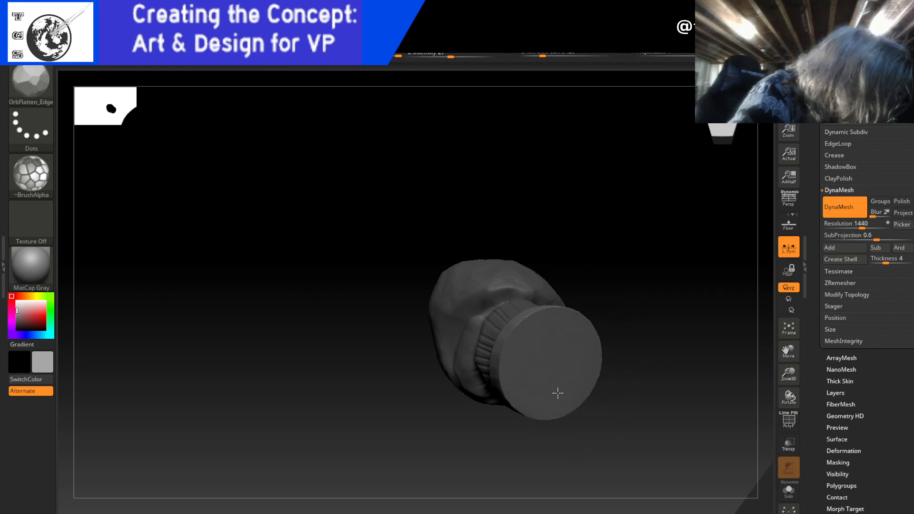
{"action": "left_click_drag", "start_coordinate": [538, 319], "coordinate": [577, 352]}
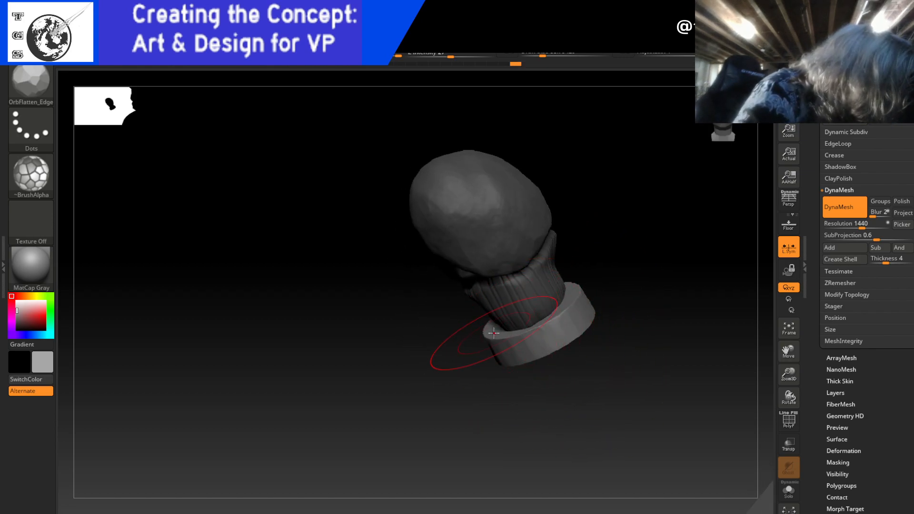
{"action": "left_click_drag", "start_coordinate": [611, 305], "coordinate": [644, 322]}
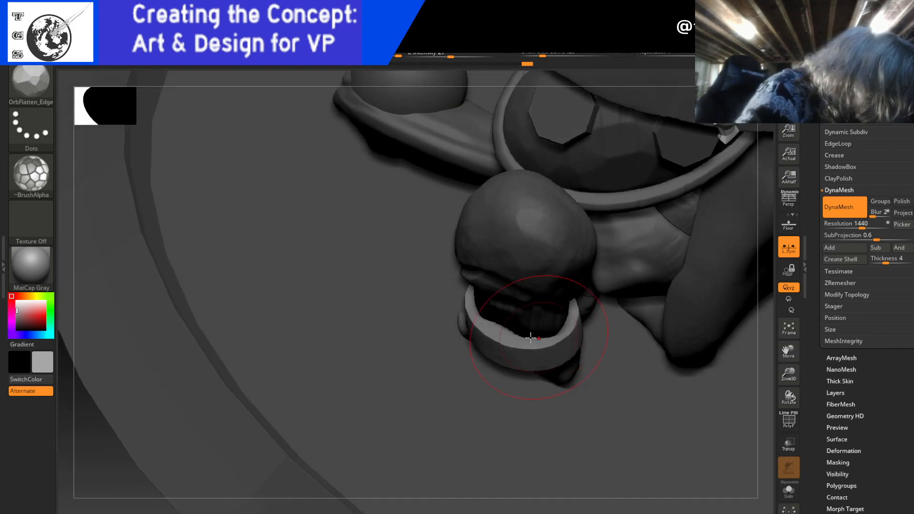
{"action": "left_click_drag", "start_coordinate": [514, 336], "coordinate": [532, 356]}
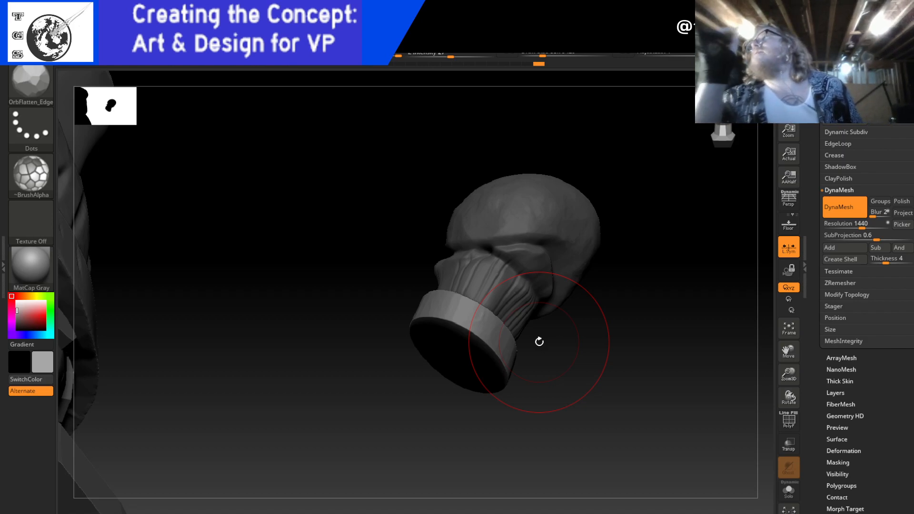
- Examine the worked band and the figure's torso from several angles, ending with the whole figure in view
{"action": "left_click_drag", "start_coordinate": [614, 281], "coordinate": [630, 303]}
{"action": "left_click_drag", "start_coordinate": [575, 330], "coordinate": [632, 302]}
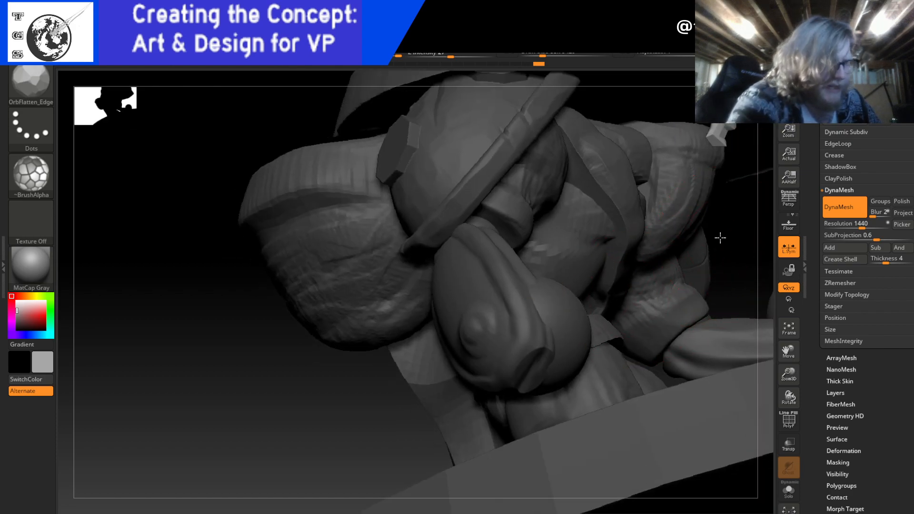
{"action": "left_click_drag", "start_coordinate": [718, 237], "coordinate": [679, 228]}
{"action": "left_click_drag", "start_coordinate": [671, 283], "coordinate": [630, 337]}
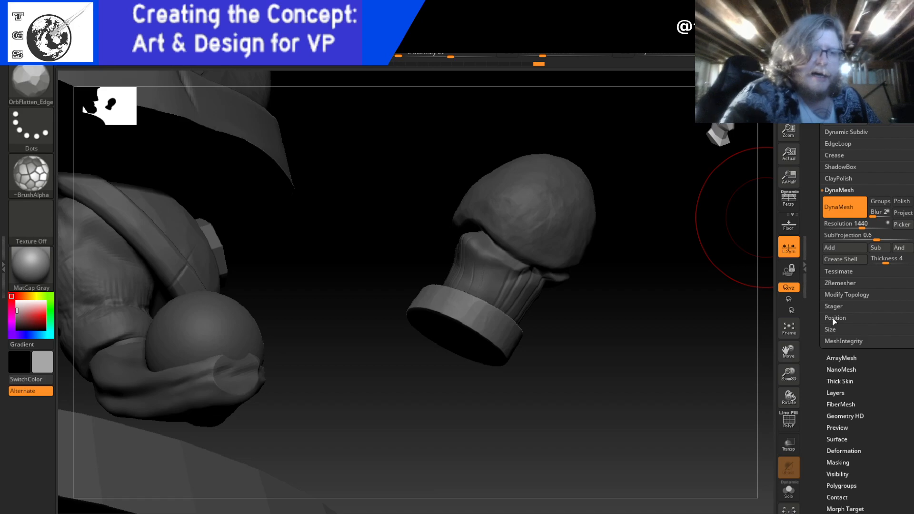
{"action": "left_click_drag", "start_coordinate": [671, 361], "coordinate": [614, 507]}
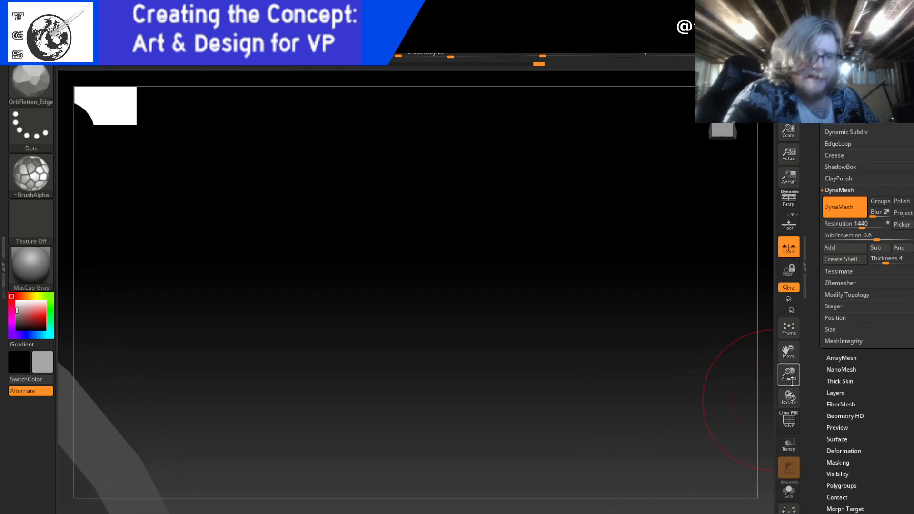
{"action": "left_click_drag", "start_coordinate": [789, 375], "coordinate": [577, 247]}
{"action": "left_click_drag", "start_coordinate": [578, 291], "coordinate": [544, 373]}
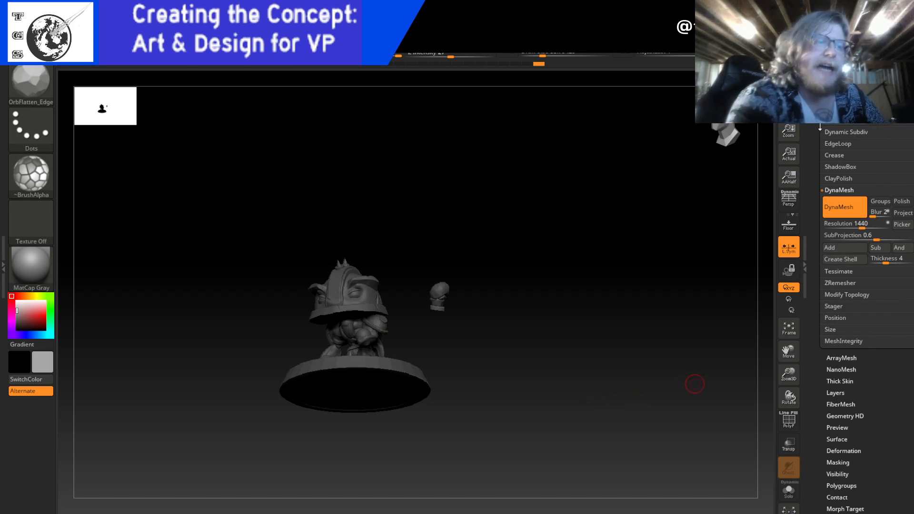
- Save the project and append a Cylinder as a new subtool below CalfBeltL1
{"action": "scroll", "coordinate": [818, 180], "scroll_direction": "up", "scroll_amount": 3}
{"action": "scroll", "coordinate": [838, 156], "scroll_direction": "up", "scroll_amount": 1}
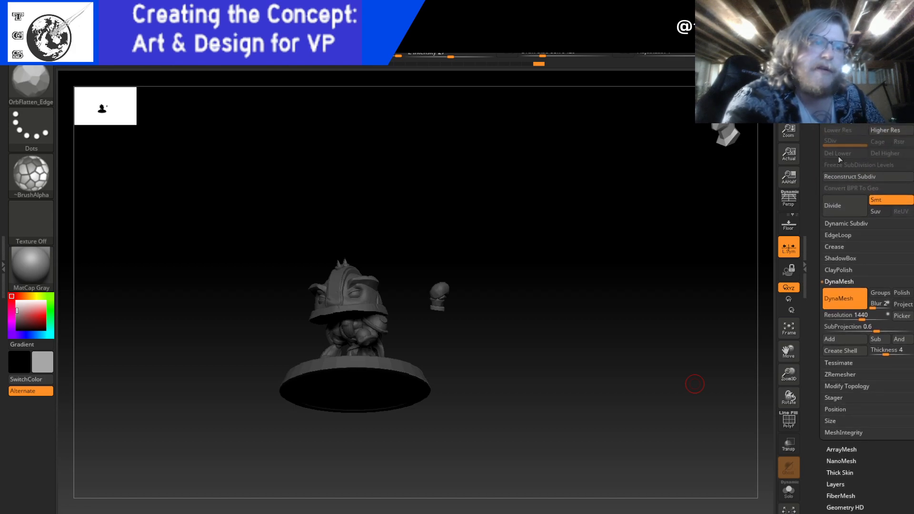
{"action": "scroll", "coordinate": [838, 156], "scroll_direction": "up", "scroll_amount": 2}
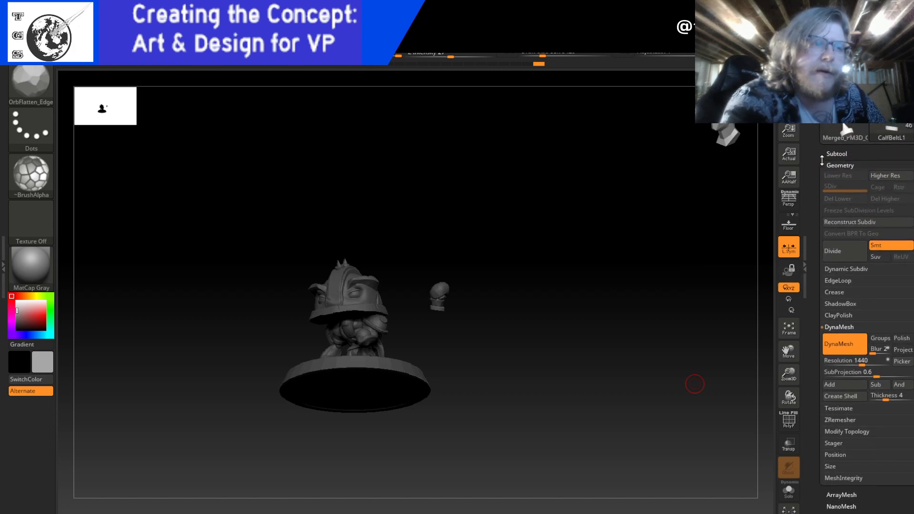
{"action": "mouse_move", "coordinate": [841, 133]}
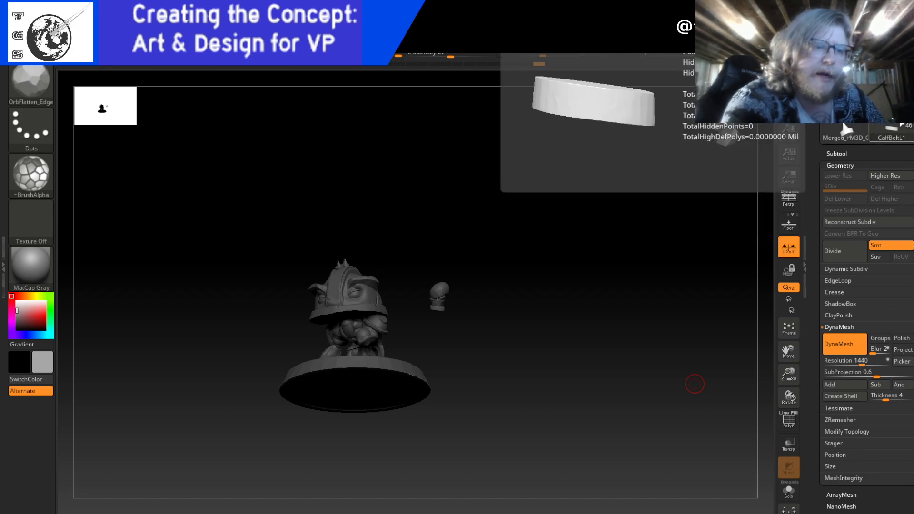
{"action": "scroll", "coordinate": [845, 190], "scroll_direction": "up", "scroll_amount": 2}
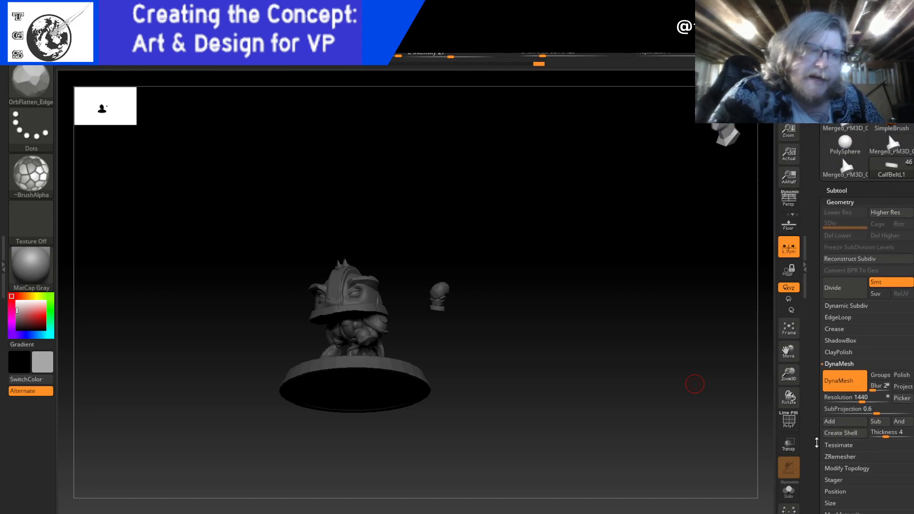
{"action": "left_click", "coordinate": [841, 190]}
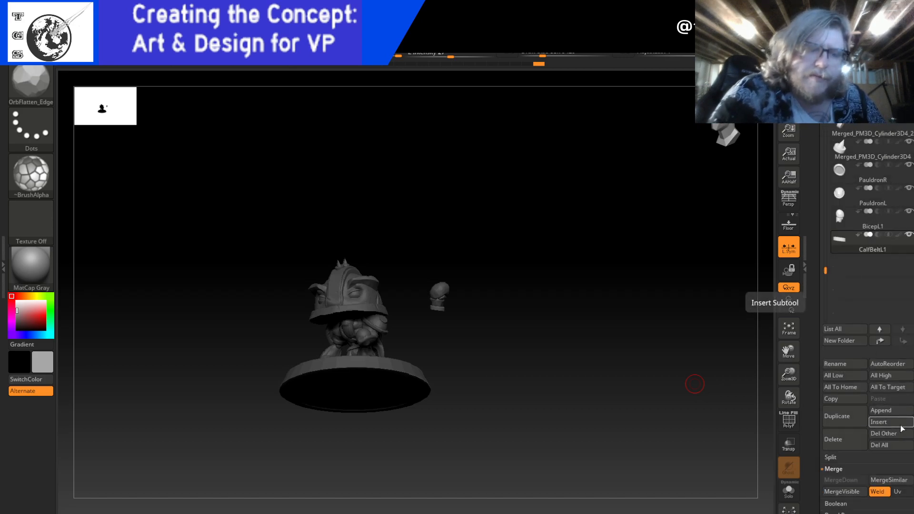
{"action": "left_click", "coordinate": [901, 412]}
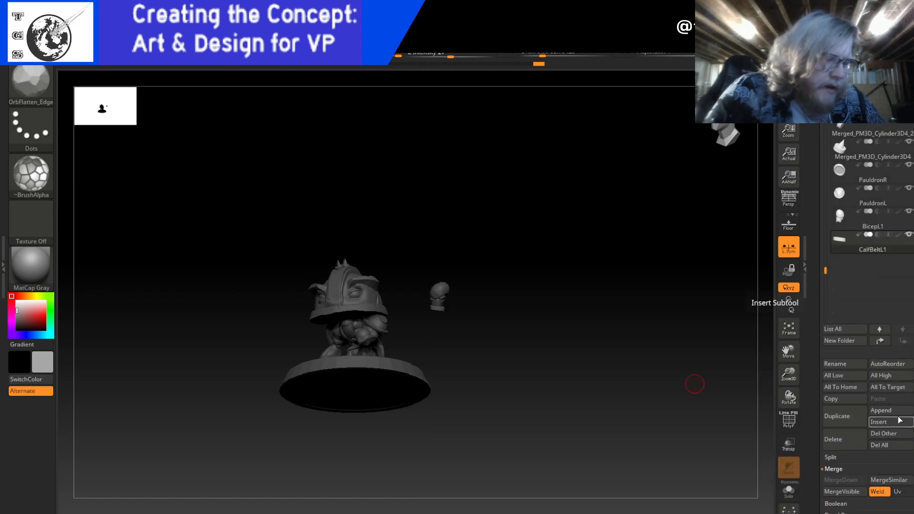
{"action": "left_click", "coordinate": [899, 411]}
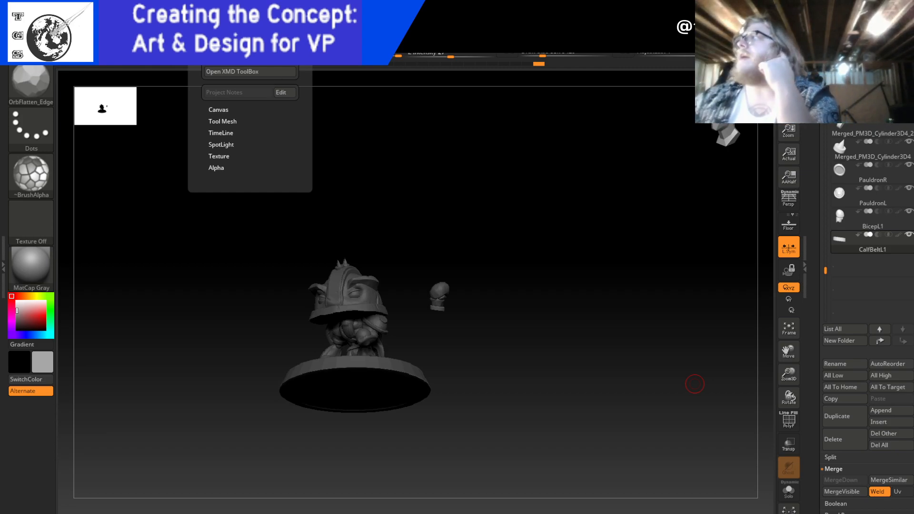
{"action": "key", "text": "ctrl+s"}
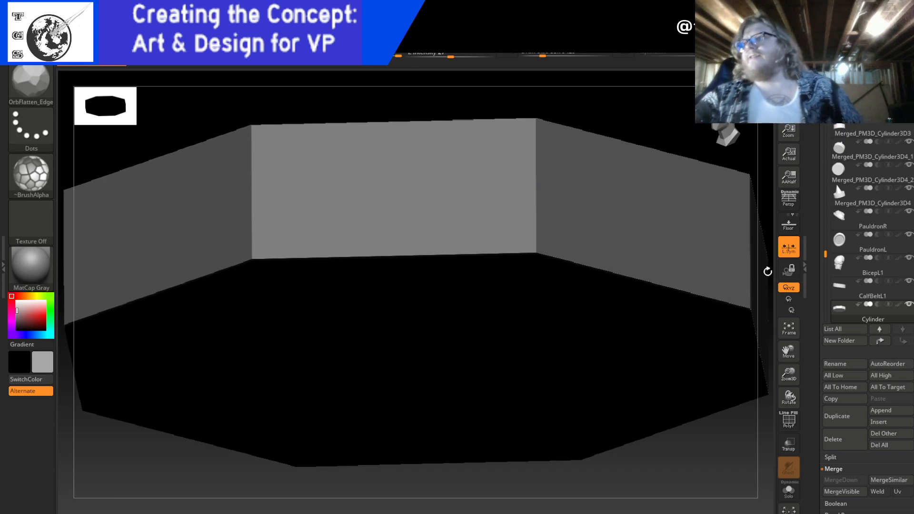
- Scale the new Cylinder subtool down uniformly until it is close to the size of the figure's base
{"action": "mouse_move", "coordinate": [834, 186]}
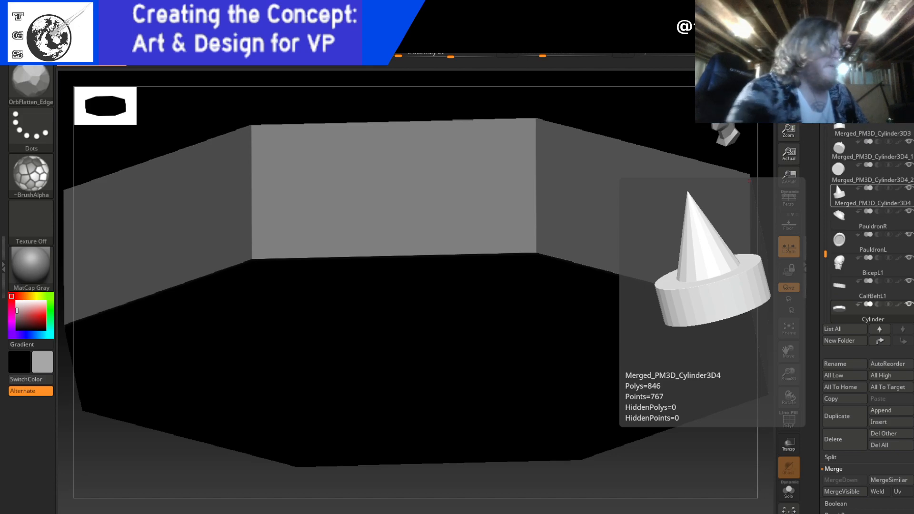
{"action": "key", "text": "w"}
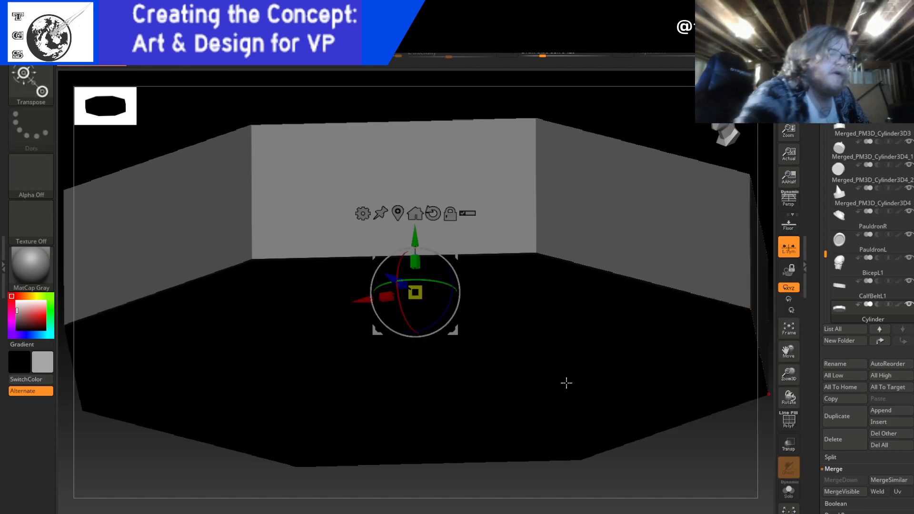
{"action": "left_click_drag", "start_coordinate": [415, 292], "coordinate": [164, 59]}
{"action": "left_click_drag", "start_coordinate": [415, 293], "coordinate": [405, 241]}
{"action": "left_click_drag", "start_coordinate": [520, 326], "coordinate": [533, 359]}
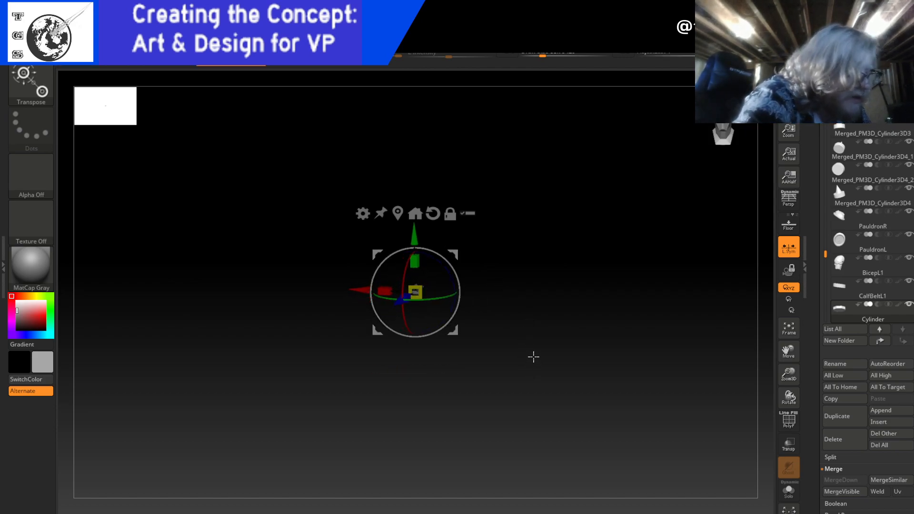
- Move the cylinder off the figure's base to beside its legs and shrink it uniformly to a small disc
{"action": "left_click_drag", "start_coordinate": [788, 376], "coordinate": [789, 376]}
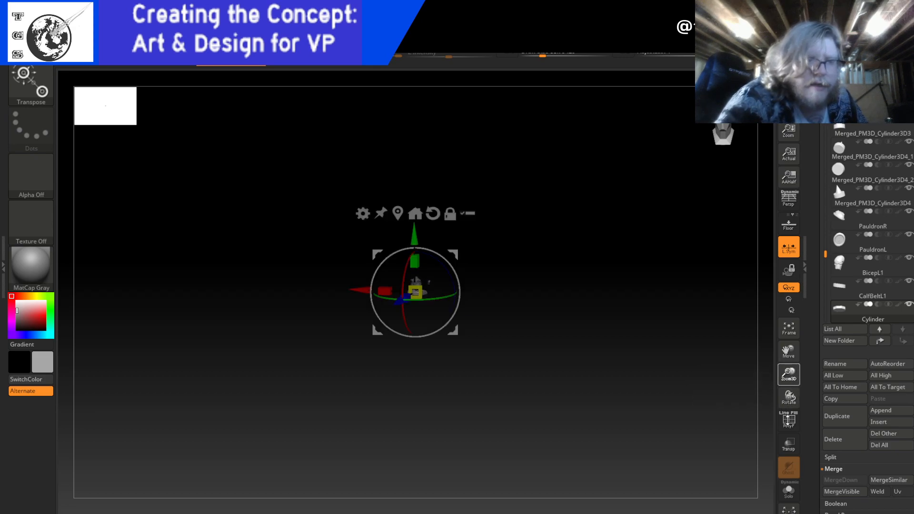
{"action": "left_click_drag", "start_coordinate": [785, 430], "coordinate": [757, 511]}
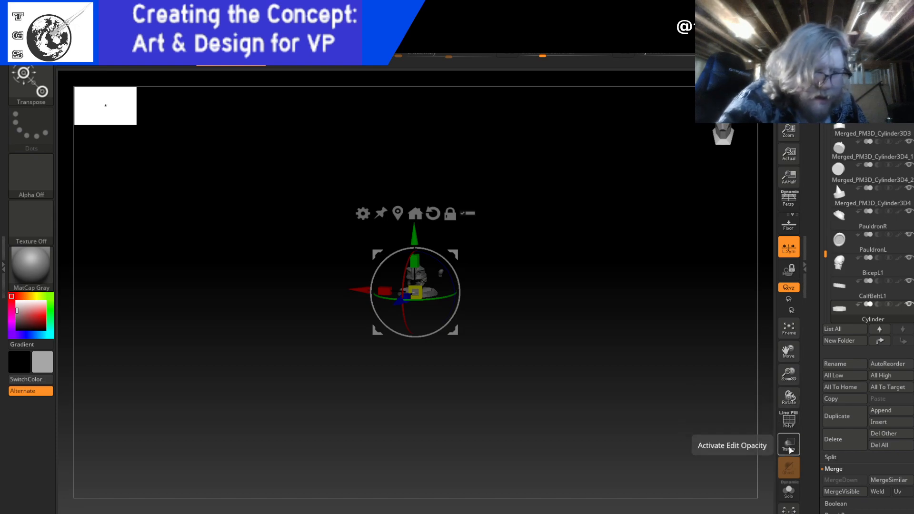
{"action": "left_click_drag", "start_coordinate": [788, 374], "coordinate": [789, 470]}
{"action": "left_click_drag", "start_coordinate": [788, 378], "coordinate": [774, 485]}
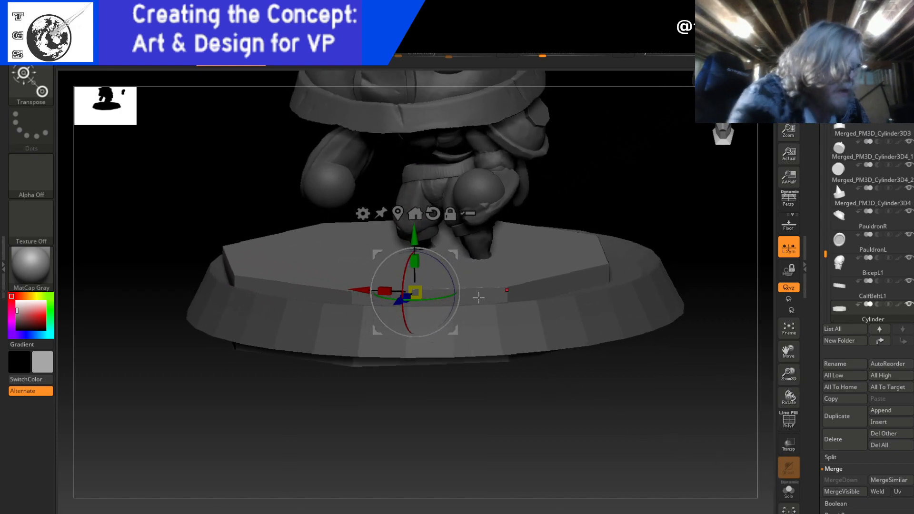
{"action": "left_click_drag", "start_coordinate": [453, 332], "coordinate": [650, 241]}
{"action": "left_click_drag", "start_coordinate": [612, 200], "coordinate": [551, 50]}
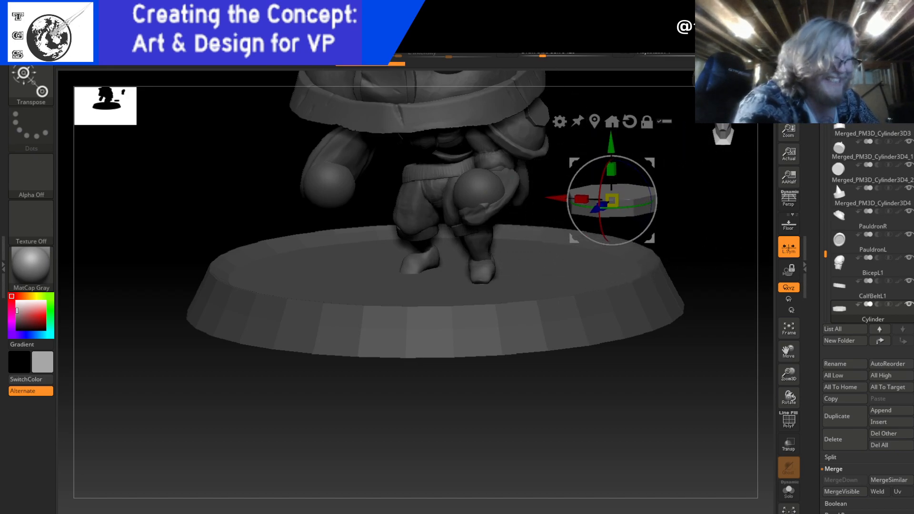
- Shrink the cylinder further and shift it behind the figure, clear of the legs in side view
{"action": "left_click_drag", "start_coordinate": [720, 294], "coordinate": [692, 278]}
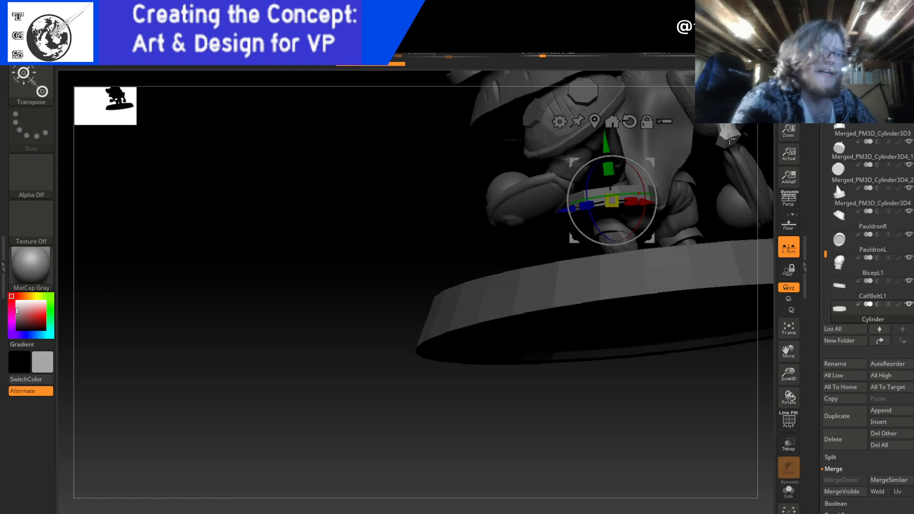
{"action": "left_click", "coordinate": [728, 148]}
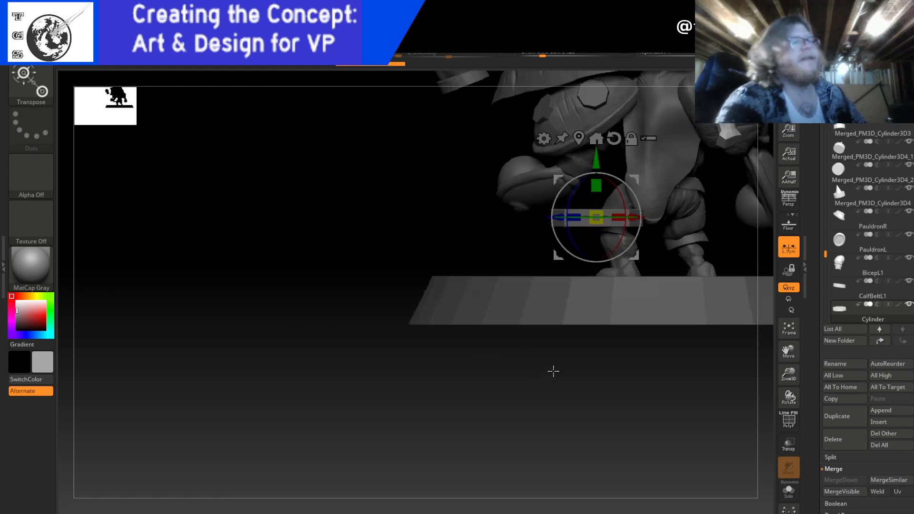
{"action": "left_click_drag", "start_coordinate": [597, 220], "coordinate": [593, 208]}
{"action": "left_click_drag", "start_coordinate": [443, 236], "coordinate": [476, 266]}
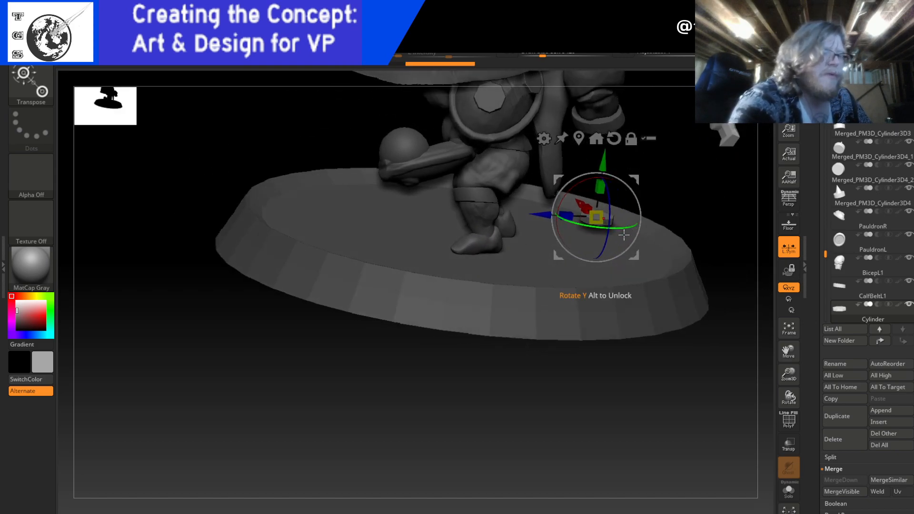
{"action": "left_click_drag", "start_coordinate": [706, 153], "coordinate": [714, 147], "text": "shift"}
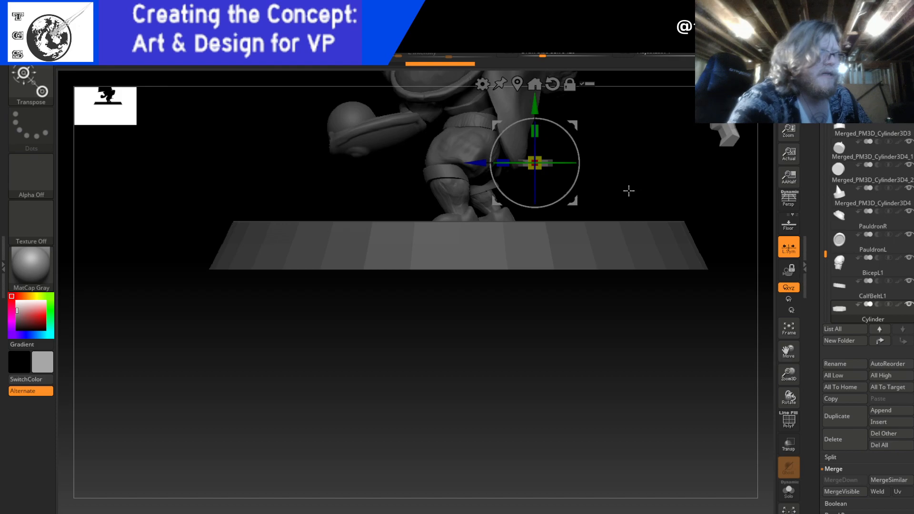
{"action": "left_click_drag", "start_coordinate": [575, 201], "coordinate": [650, 152]}
- Scale the cylinder down to bolt size and turn it onto its side so its flat face points sideways
{"action": "left_click_drag", "start_coordinate": [700, 183], "coordinate": [687, 171]}
{"action": "left_click_drag", "start_coordinate": [712, 216], "coordinate": [670, 324]}
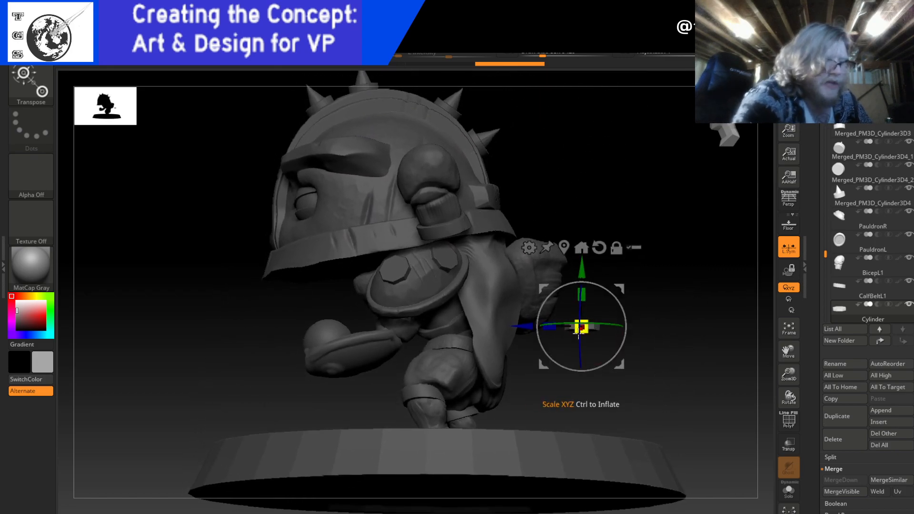
{"action": "left_click_drag", "start_coordinate": [589, 332], "coordinate": [587, 406]}
{"action": "left_click_drag", "start_coordinate": [651, 321], "coordinate": [546, 299]}
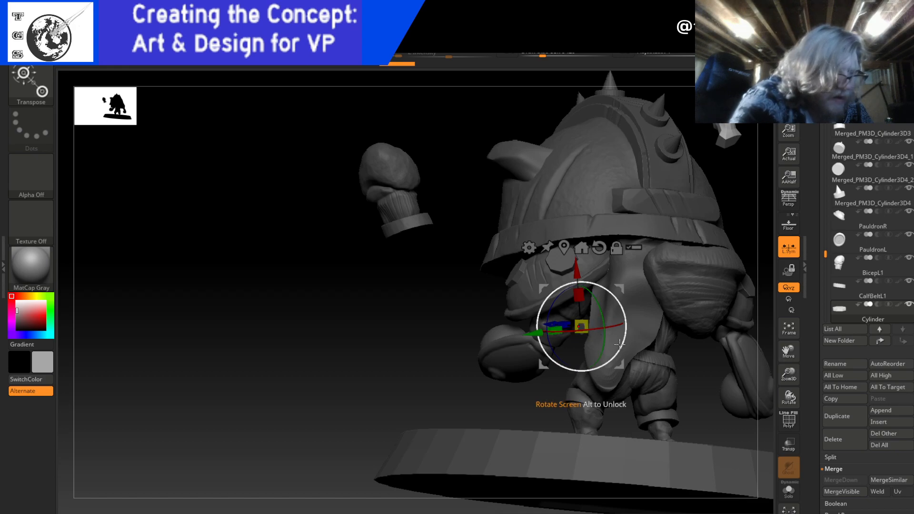
- Move the small cylinder across to the detached arm piece, just outside the CalfBeltL1 band
{"action": "left_click_drag", "start_coordinate": [614, 349], "coordinate": [425, 271]}
{"action": "left_click_drag", "start_coordinate": [421, 319], "coordinate": [490, 244]}
{"action": "left_click_drag", "start_coordinate": [379, 253], "coordinate": [410, 235]}
{"action": "left_click_drag", "start_coordinate": [383, 178], "coordinate": [383, 182]}
{"action": "left_click_drag", "start_coordinate": [350, 237], "coordinate": [350, 238]}
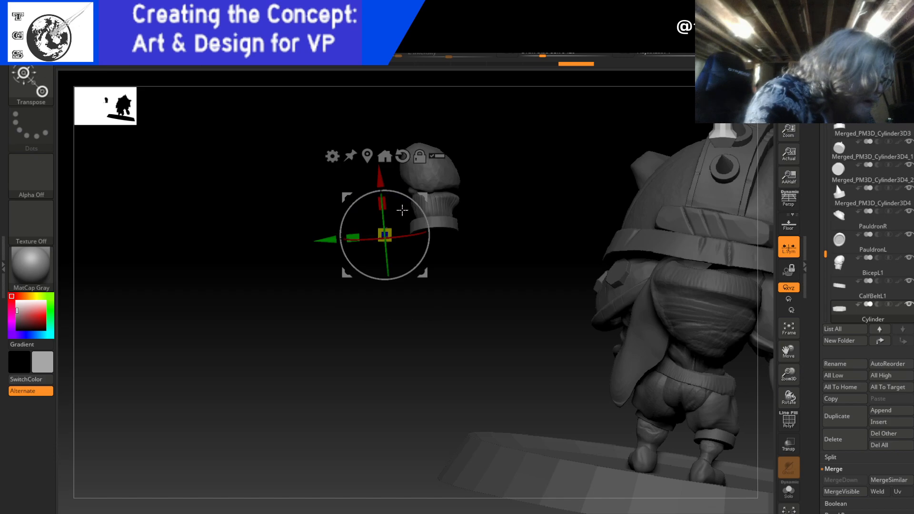
{"action": "left_click_drag", "start_coordinate": [495, 200], "coordinate": [472, 215]}
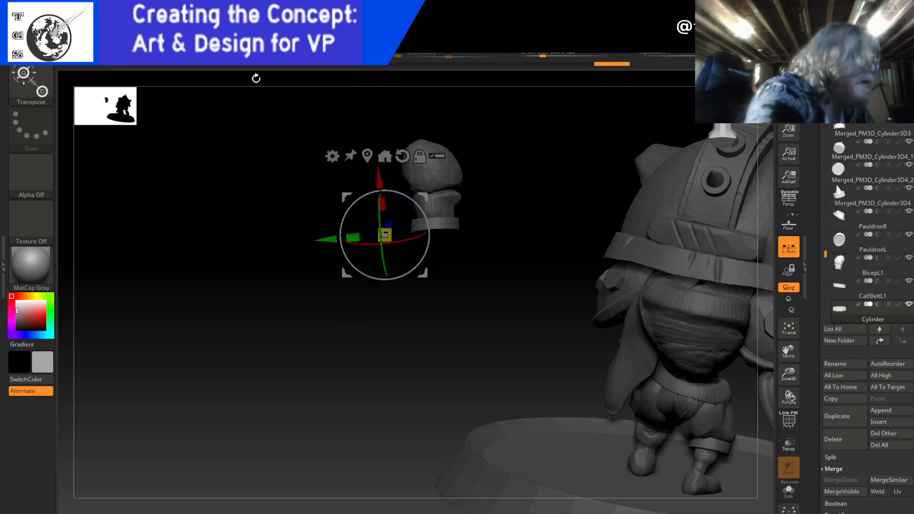
- Scale the cylinder uniformly to about 0.58 and move it up against the arm piece's band
{"action": "key", "text": "q"}
{"action": "left_click_drag", "start_coordinate": [468, 252], "coordinate": [449, 235]}
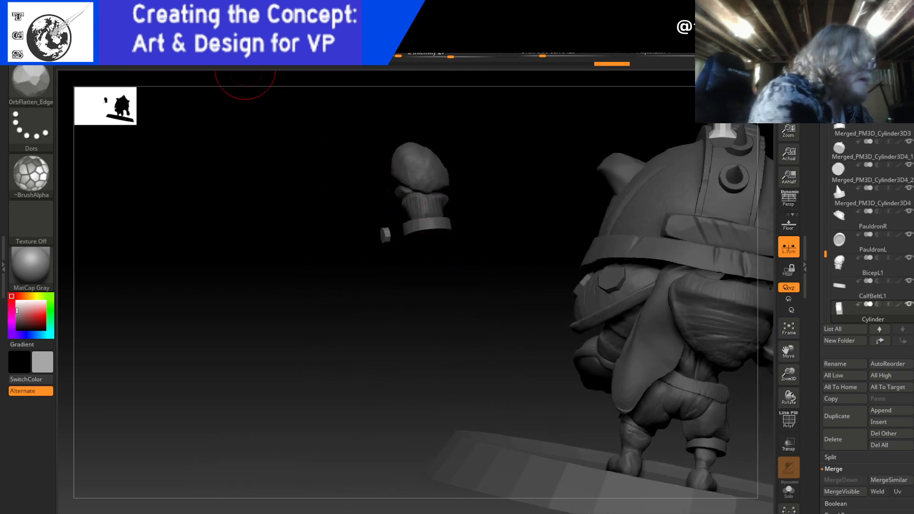
{"action": "key", "text": "w"}
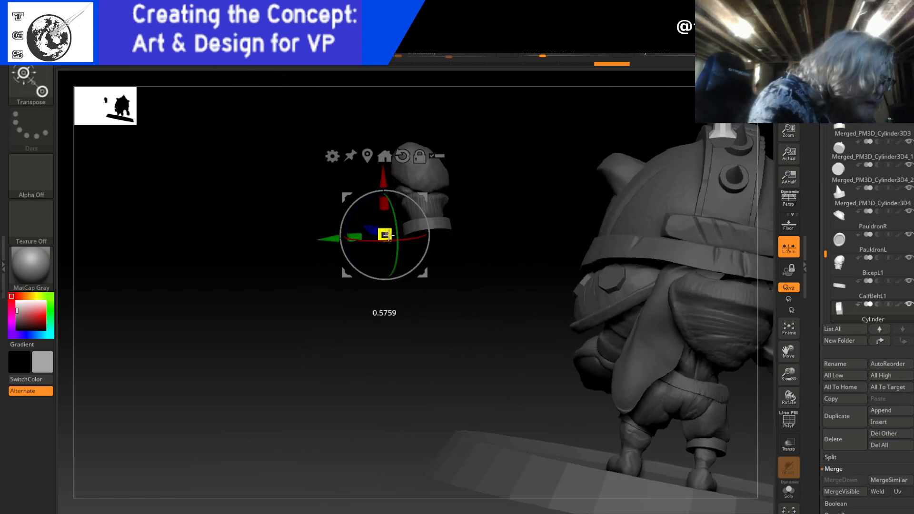
{"action": "left_click_drag", "start_coordinate": [469, 223], "coordinate": [416, 240]}
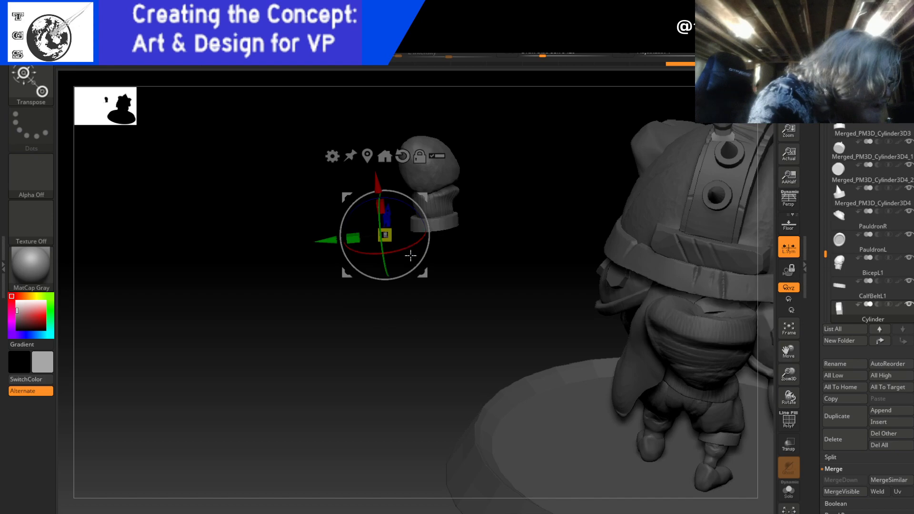
{"action": "left_click_drag", "start_coordinate": [422, 272], "coordinate": [448, 265]}
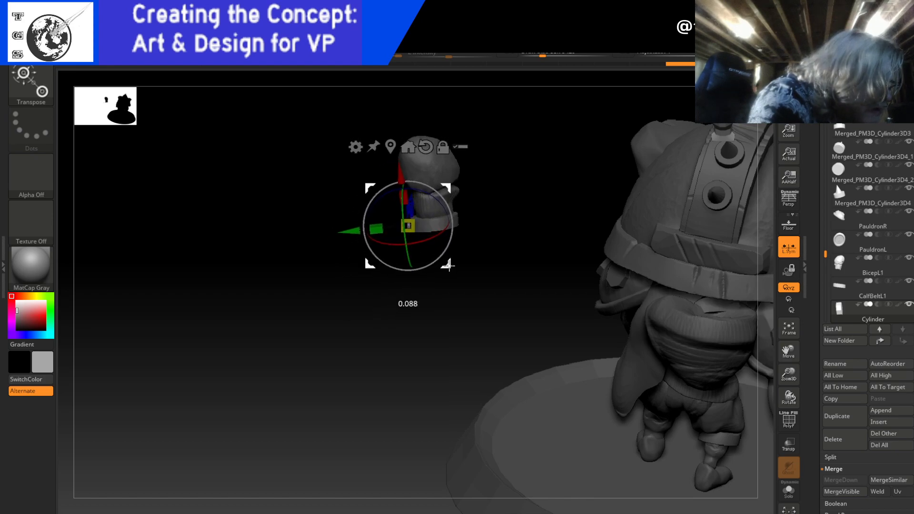
{"action": "left_click_drag", "start_coordinate": [495, 227], "coordinate": [525, 221]}
- Center the small cylinder across the width of the band's outer face, adjusting its position from two angles
{"action": "left_click", "coordinate": [190, 51]}
{"action": "mouse_move", "coordinate": [372, 284]}
{"action": "left_mouse_down"}
{"action": "mouse_move", "coordinate": [328, 285]}
{"action": "mouse_move", "coordinate": [381, 278]}
{"action": "left_mouse_up"}
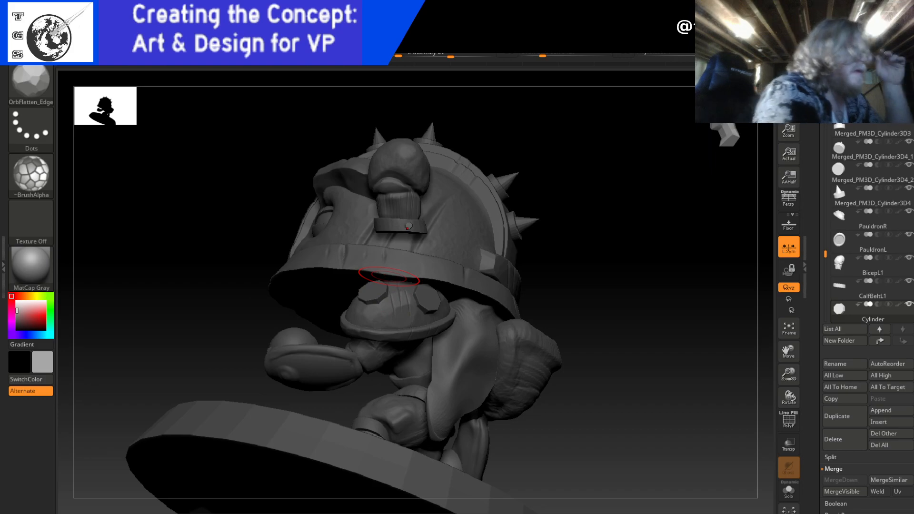
{"action": "key", "text": "w"}
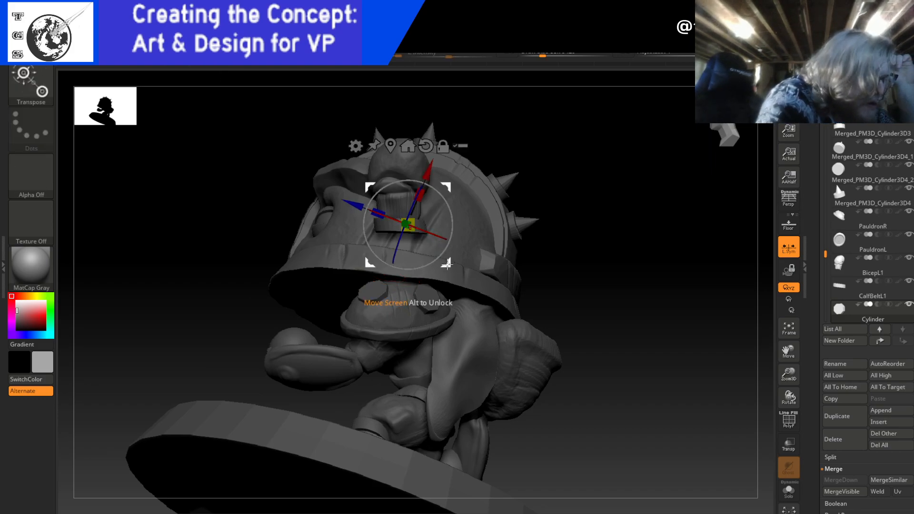
{"action": "left_click_drag", "start_coordinate": [446, 264], "coordinate": [433, 263]}
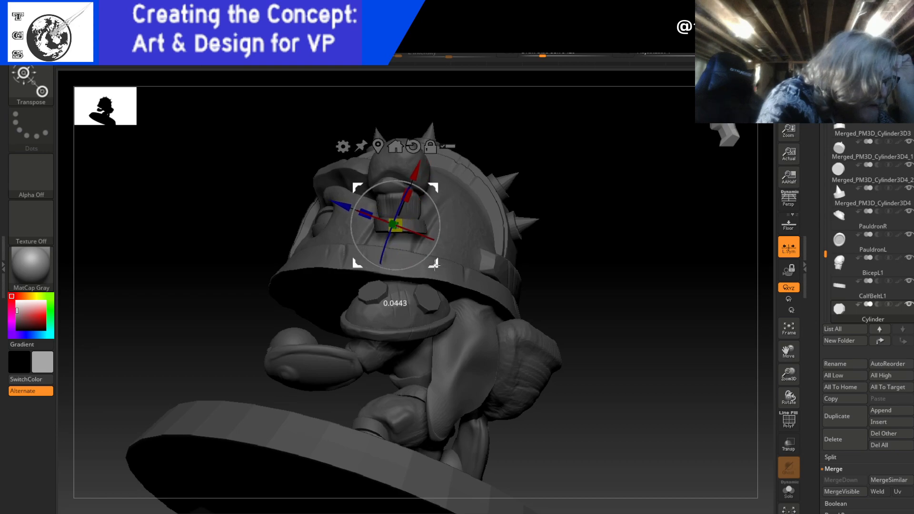
{"action": "left_click_drag", "start_coordinate": [524, 201], "coordinate": [596, 182]}
{"action": "left_click_drag", "start_coordinate": [436, 263], "coordinate": [438, 263]}
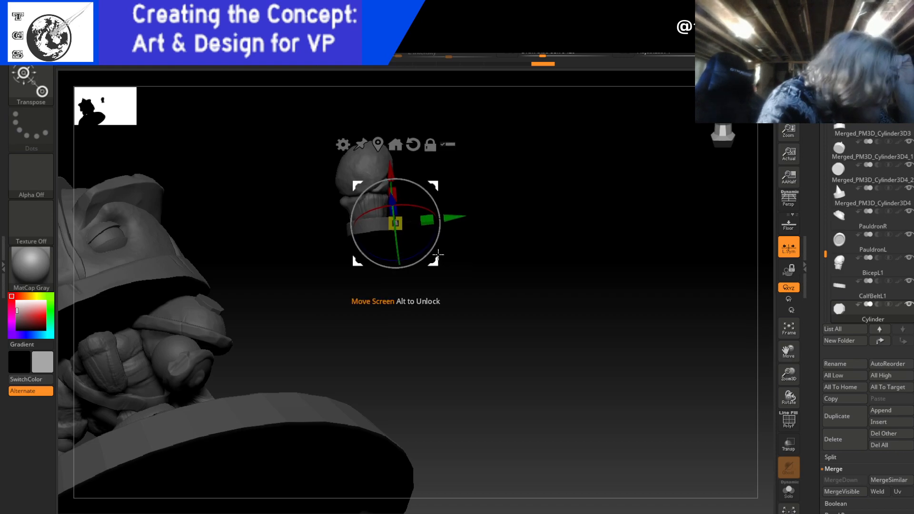
- Nudge the cylinder closer to the band so it sits against the outer surface
{"action": "key", "text": "q"}
{"action": "mouse_move", "coordinate": [538, 220]}
{"action": "left_mouse_down"}
{"action": "mouse_move", "coordinate": [487, 230]}
{"action": "mouse_move", "coordinate": [452, 219]}
{"action": "mouse_move", "coordinate": [465, 208]}
{"action": "left_mouse_up"}
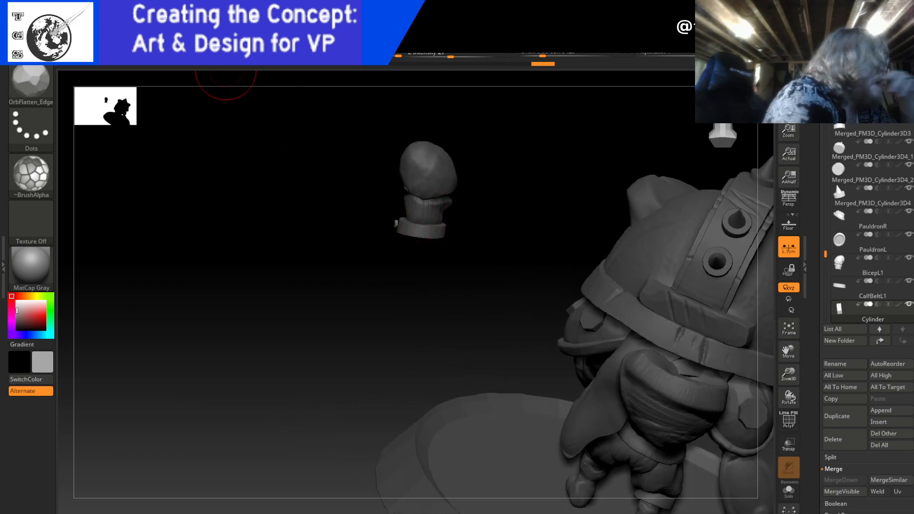
{"action": "key", "text": "w"}
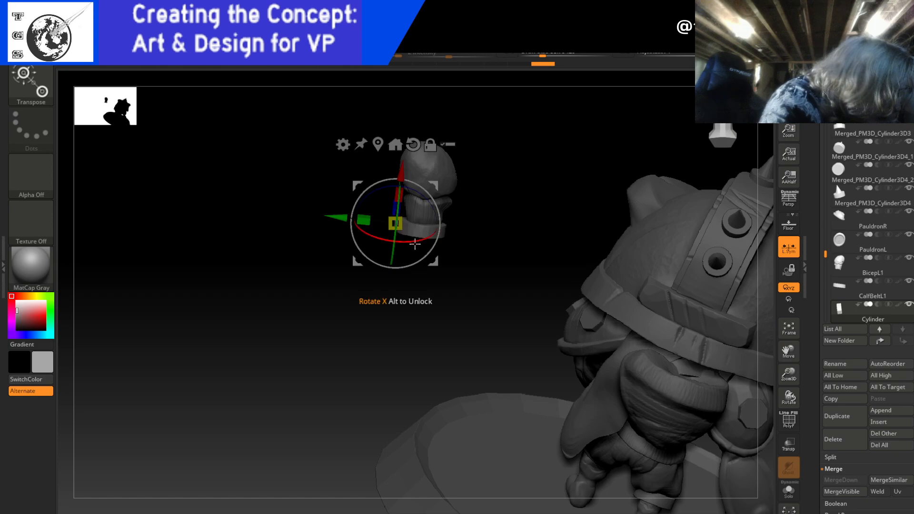
{"action": "left_click_drag", "start_coordinate": [432, 264], "coordinate": [434, 266]}
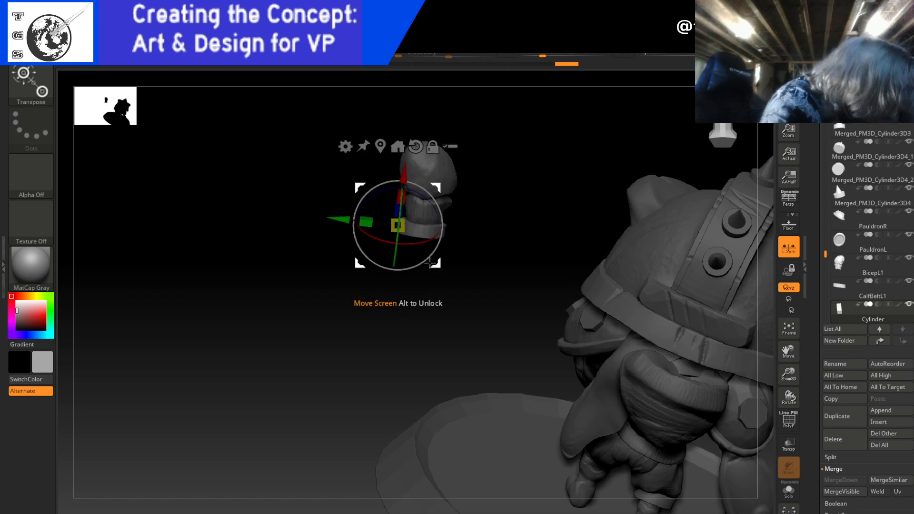
{"action": "key", "text": "q"}
{"action": "mouse_move", "coordinate": [465, 197]}
{"action": "left_mouse_down"}
{"action": "mouse_move", "coordinate": [490, 271]}
{"action": "mouse_move", "coordinate": [532, 261]}
{"action": "mouse_move", "coordinate": [471, 245]}
{"action": "mouse_move", "coordinate": [477, 267]}
{"action": "mouse_move", "coordinate": [479, 257]}
{"action": "left_mouse_up"}
{"action": "key", "text": "w"}
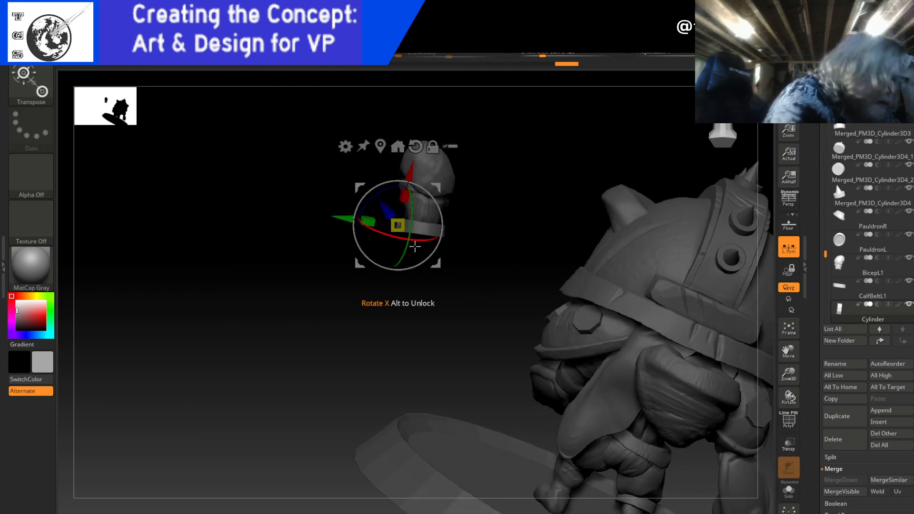
{"action": "left_click_drag", "start_coordinate": [495, 184], "coordinate": [480, 226]}
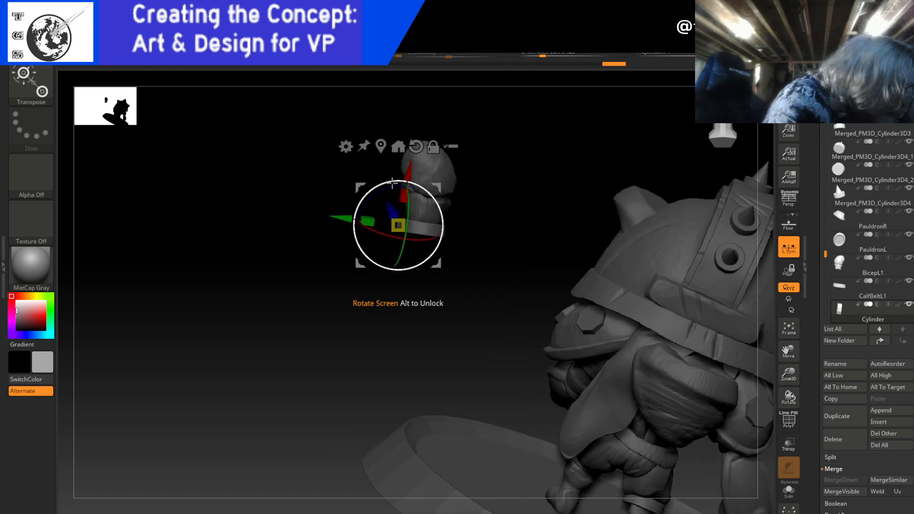
- Shift the cylinder about 0.004 along its Y axis to fine-tune its depth in the band, and check the fit
{"action": "key", "text": "q"}
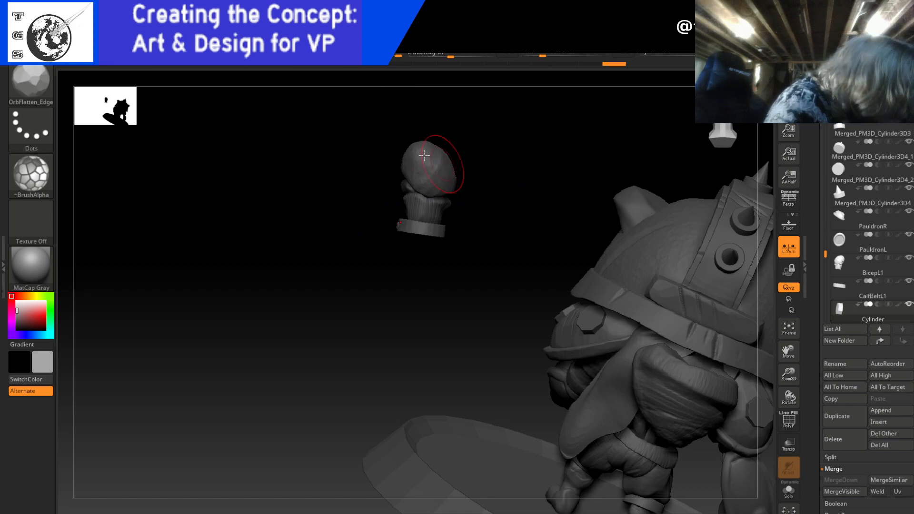
{"action": "key", "text": "w"}
{"action": "left_click_drag", "start_coordinate": [343, 218], "coordinate": [341, 219]}
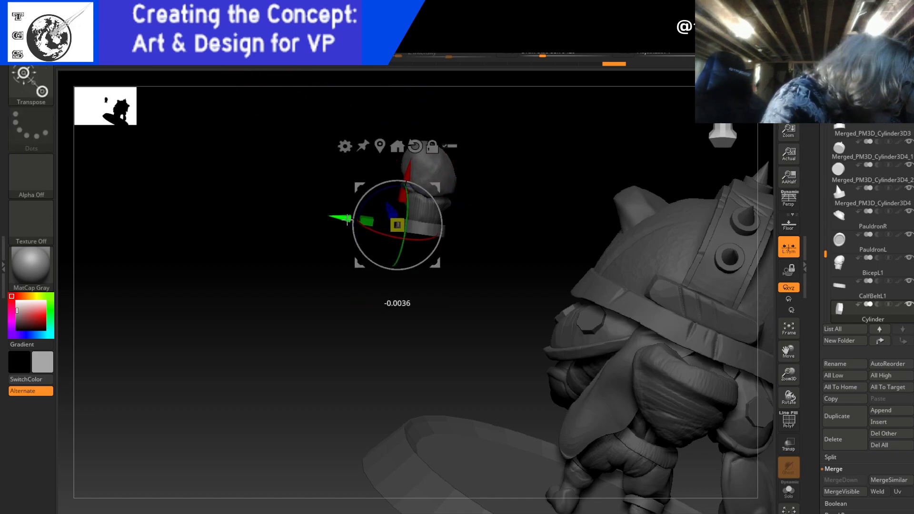
{"action": "key", "text": "q"}
{"action": "mouse_move", "coordinate": [508, 253]}
{"action": "left_mouse_down"}
{"action": "mouse_move", "coordinate": [569, 262]}
{"action": "mouse_move", "coordinate": [618, 251]}
{"action": "mouse_move", "coordinate": [509, 250]}
{"action": "mouse_move", "coordinate": [607, 257]}
{"action": "mouse_move", "coordinate": [469, 253]}
{"action": "mouse_move", "coordinate": [463, 261]}
{"action": "left_mouse_up"}
{"action": "key", "text": "w"}
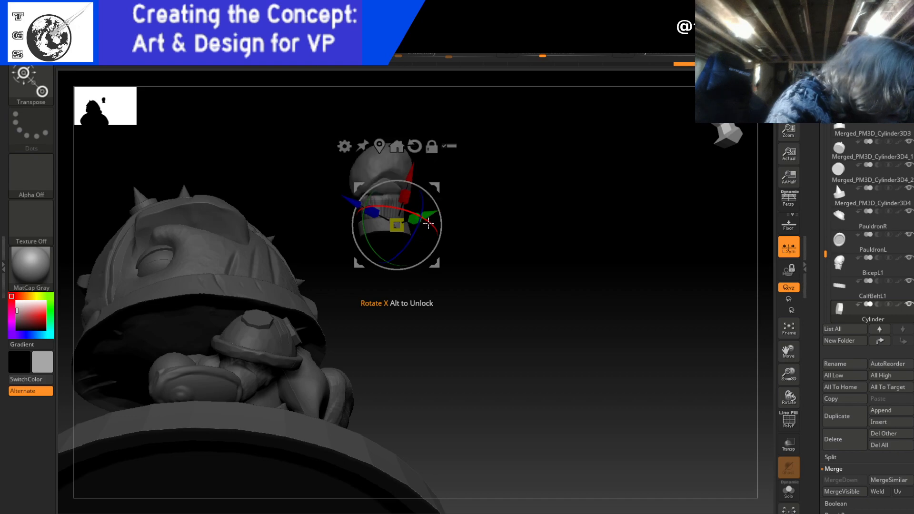
{"action": "key", "text": "q"}
{"action": "left_click_drag", "start_coordinate": [518, 232], "coordinate": [535, 408]}
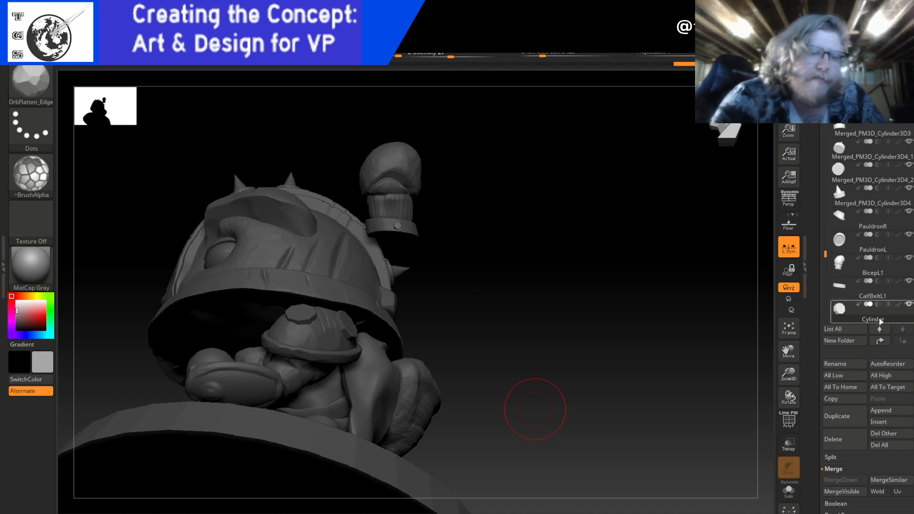
- Rename the small cylinder subtool as Nut
{"action": "mouse_move", "coordinate": [879, 322]}
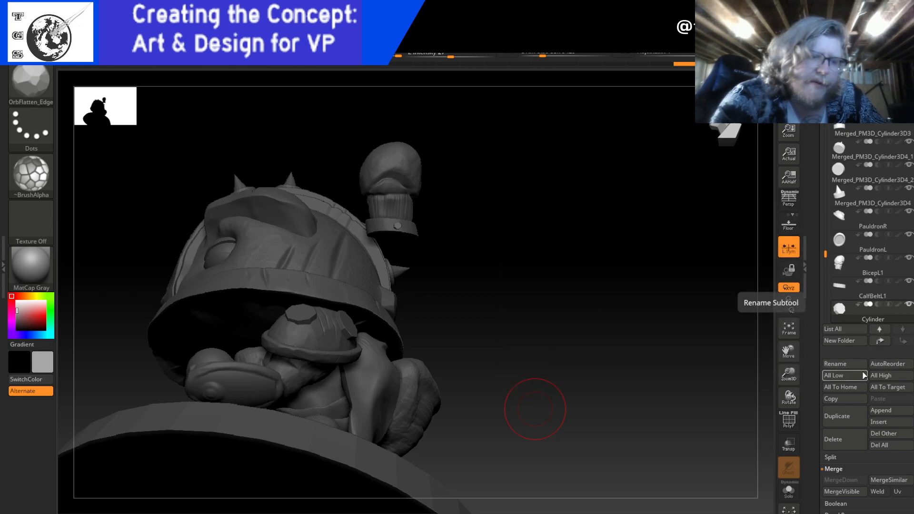
{"action": "left_click", "coordinate": [852, 365]}
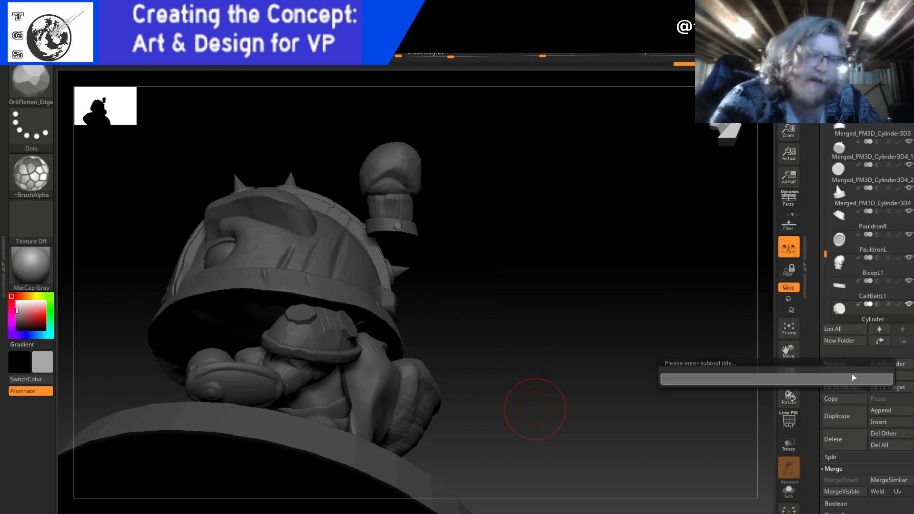
{"action": "type", "text": "Nut"}
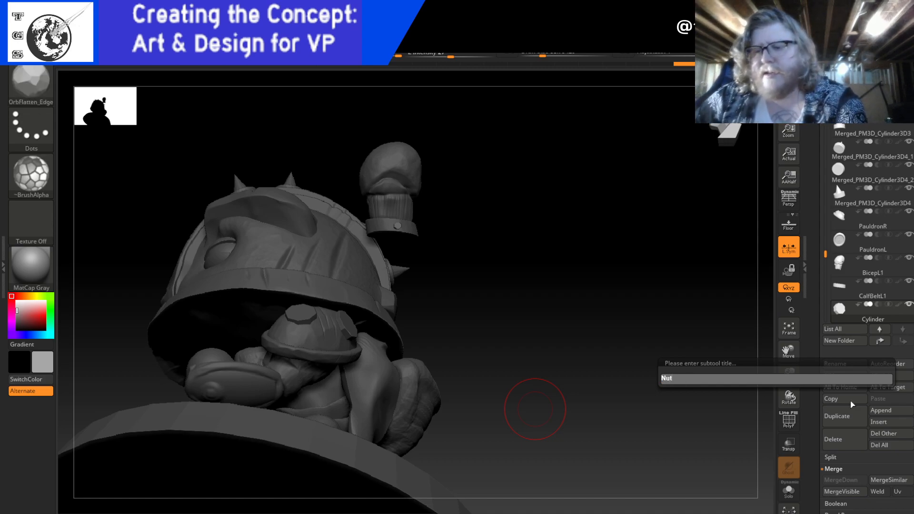
{"action": "key", "text": "Return"}
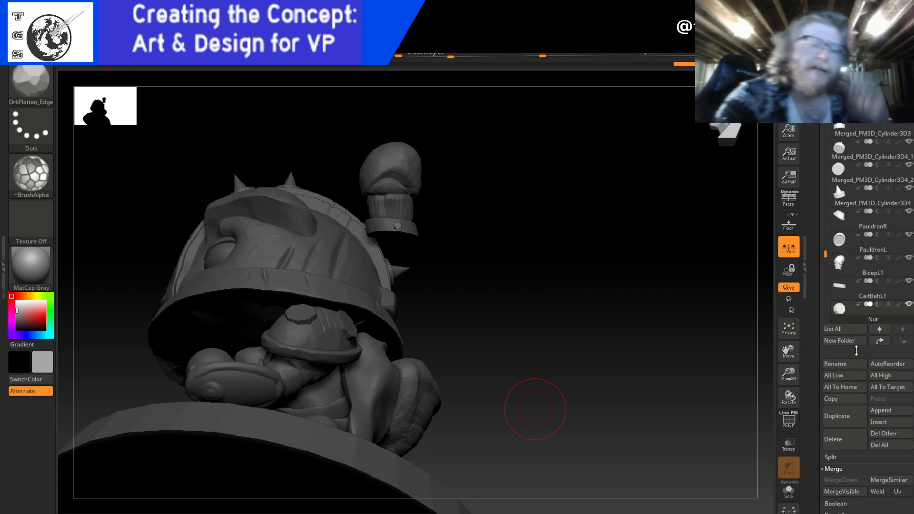
- Rename the BicepL1 subtool as UpperarmL
{"action": "mouse_move", "coordinate": [881, 273]}
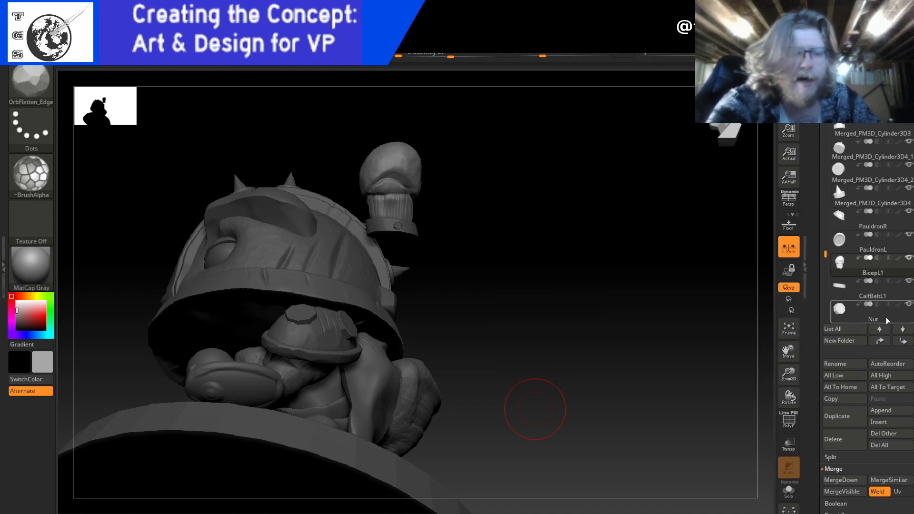
{"action": "left_click", "coordinate": [836, 364]}
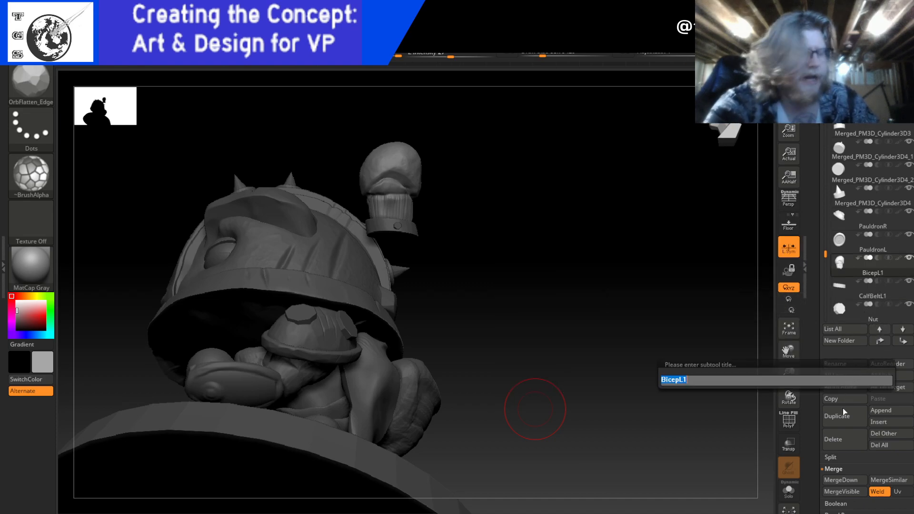
{"action": "type", "text": "Upperar"}
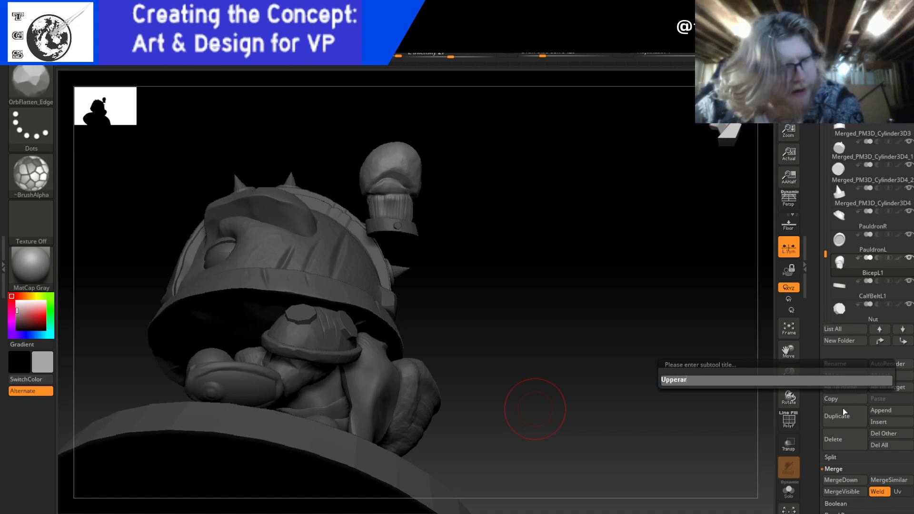
{"action": "type", "text": "emmL"}
{"action": "key", "text": "Return"}
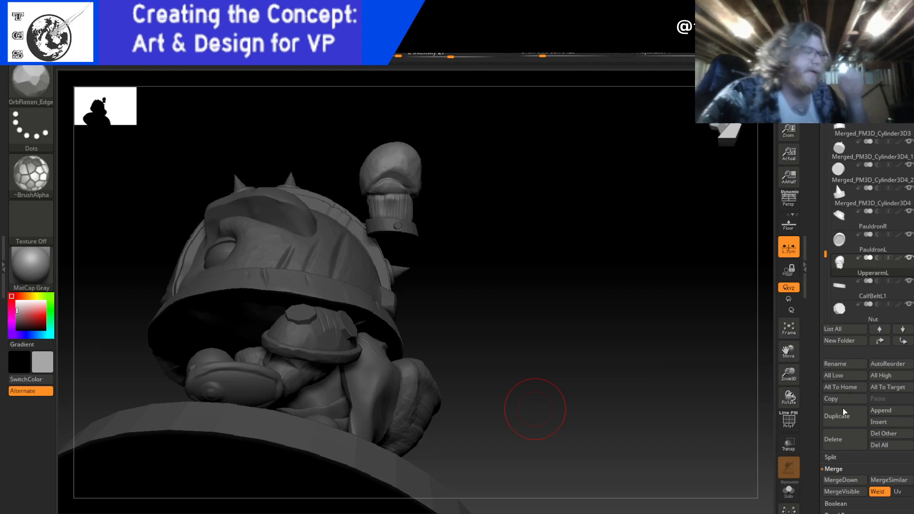
- Hide the original Nut subtool and duplicate it eight times to supply more nuts for the arm band
{"action": "left_click_drag", "start_coordinate": [477, 244], "coordinate": [367, 351]}
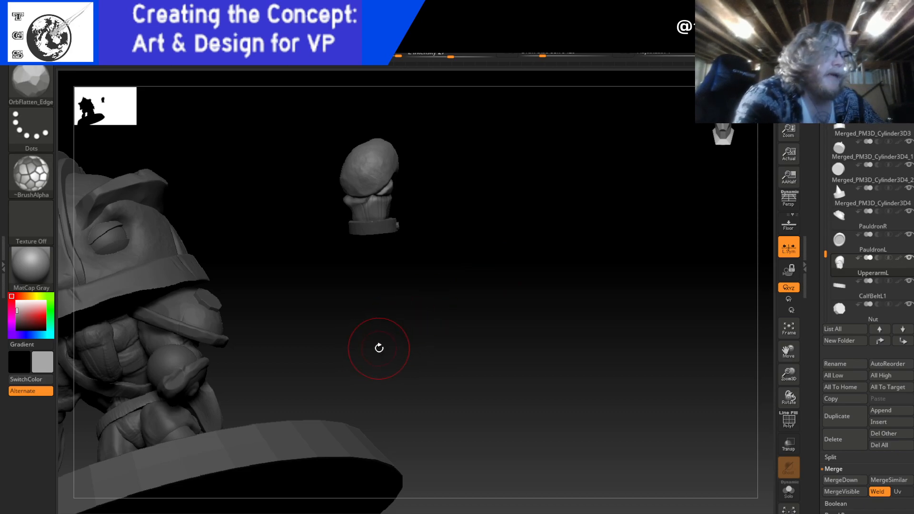
{"action": "left_click_drag", "start_coordinate": [513, 267], "coordinate": [492, 250]}
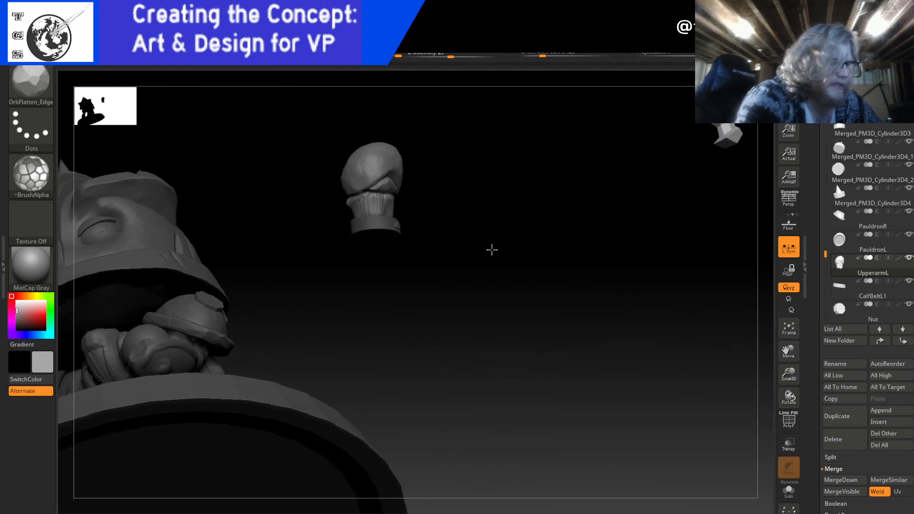
{"action": "left_click_drag", "start_coordinate": [472, 318], "coordinate": [463, 344]}
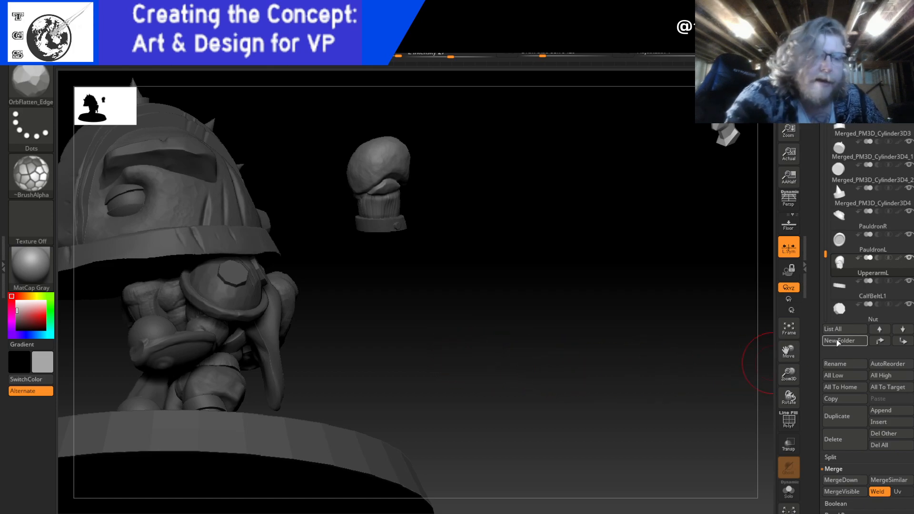
{"action": "left_click", "coordinate": [878, 320]}
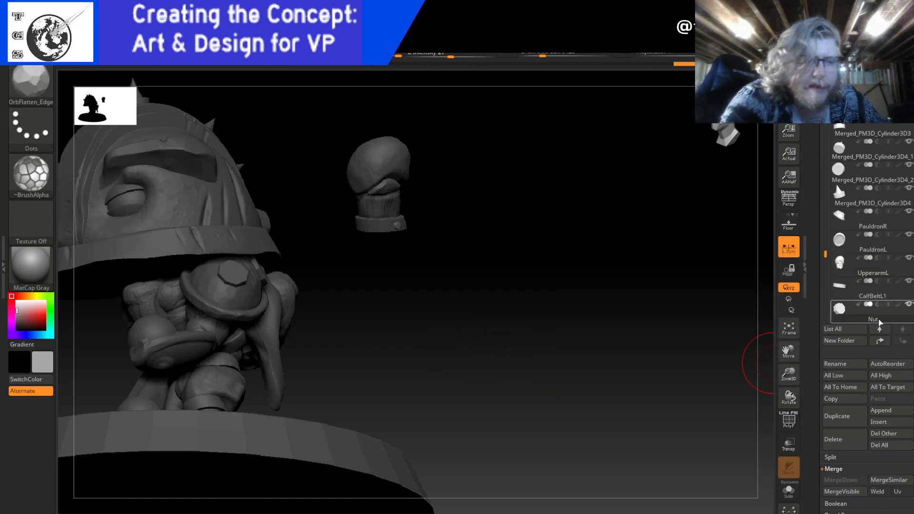
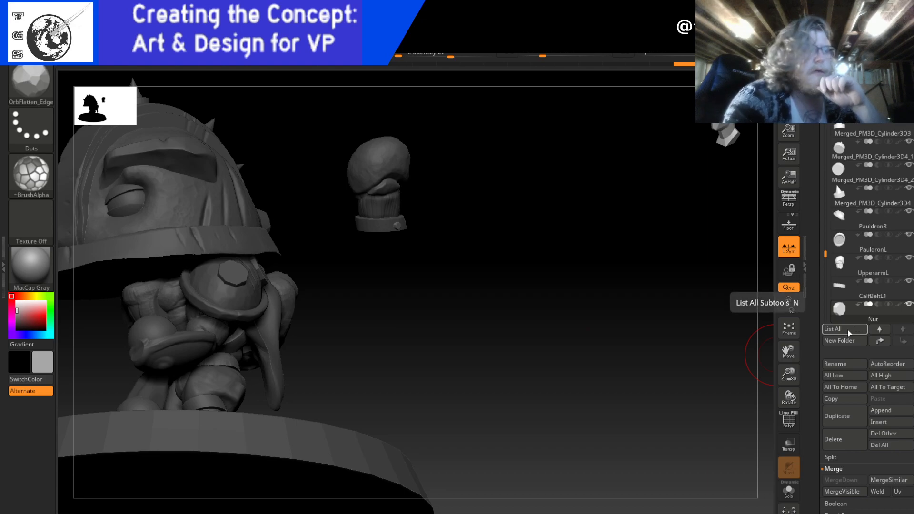
{"action": "mouse_move", "coordinate": [883, 323]}
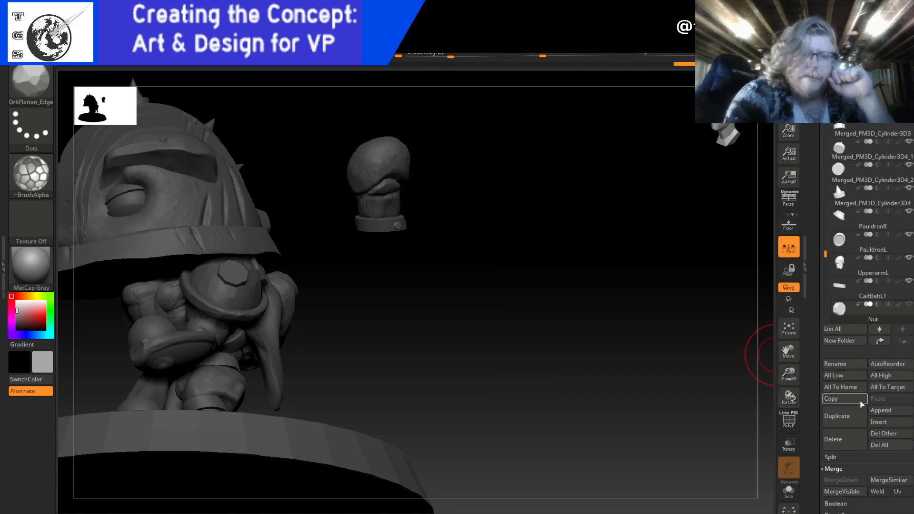
{"action": "left_click", "coordinate": [839, 416]}
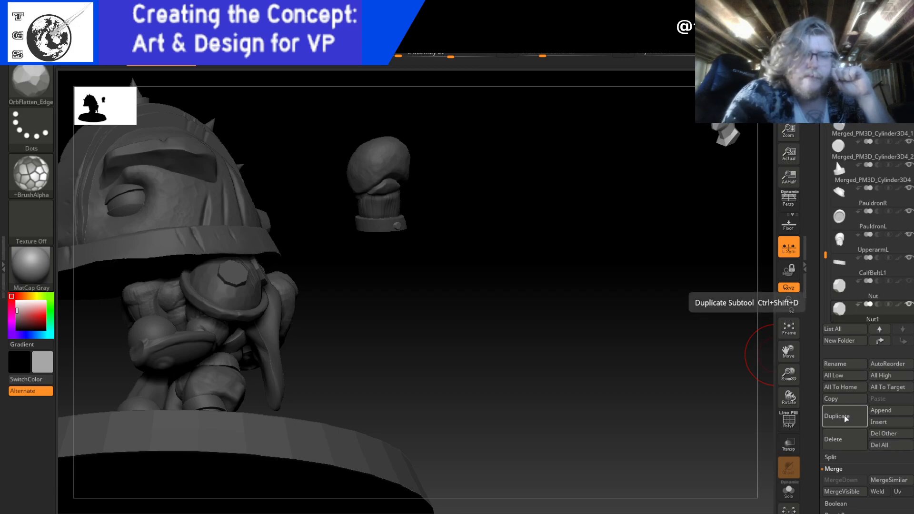
{"action": "left_click", "coordinate": [845, 418]}
{"action": "left_click", "coordinate": [845, 419]}
{"action": "left_click", "coordinate": [845, 419]}
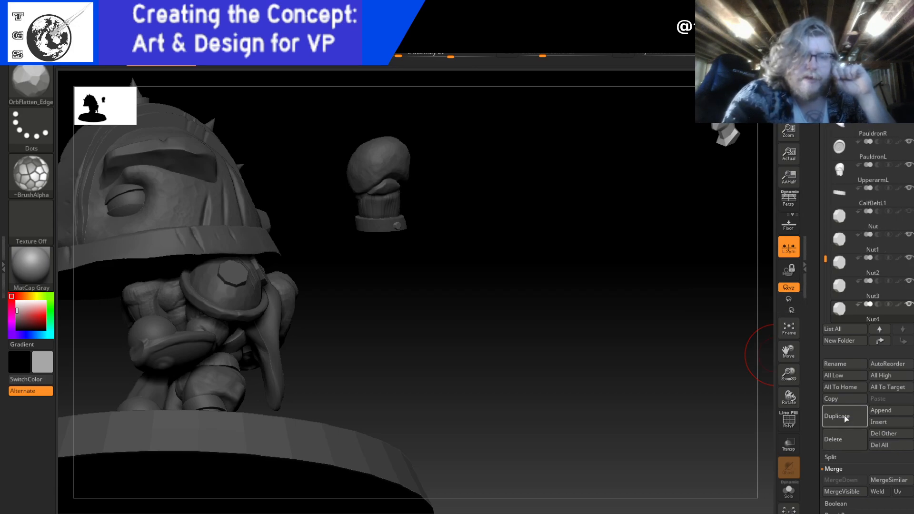
{"action": "left_click", "coordinate": [845, 418]}
{"action": "left_click", "coordinate": [844, 415]}
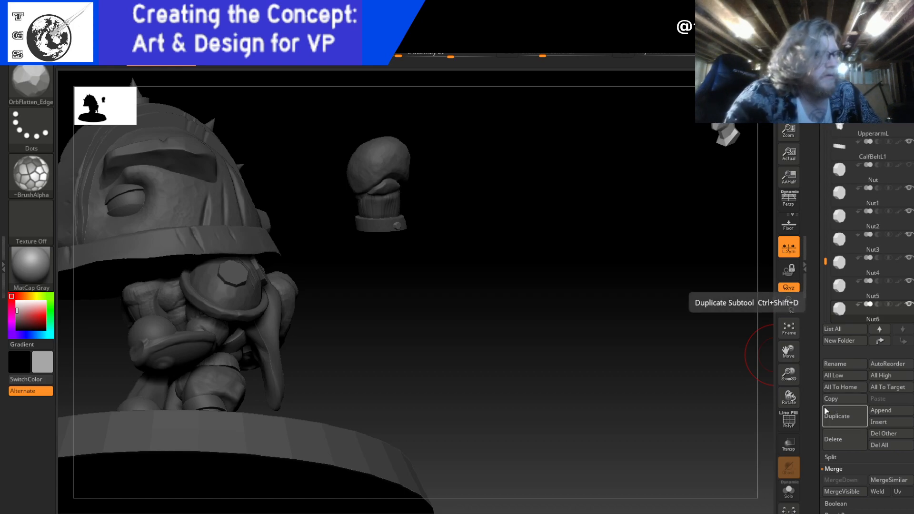
{"action": "left_click", "coordinate": [840, 415]}
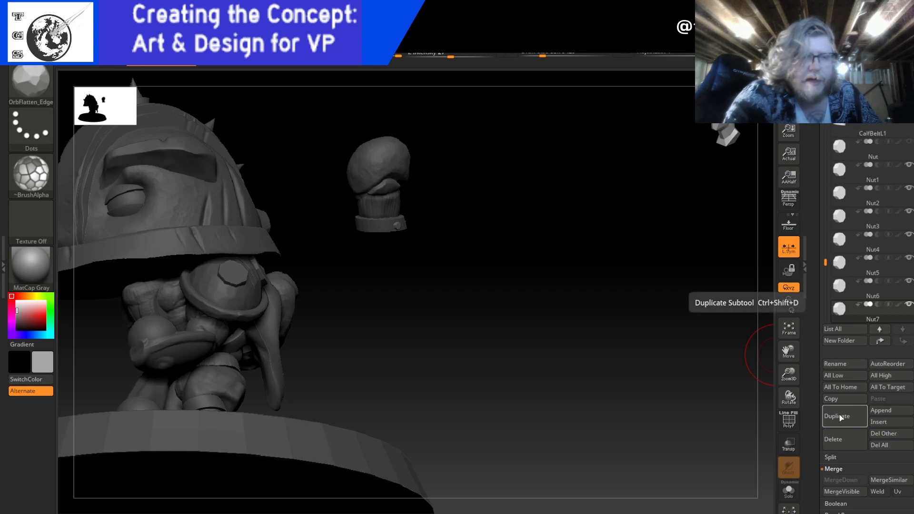
{"action": "left_click", "coordinate": [838, 415]}
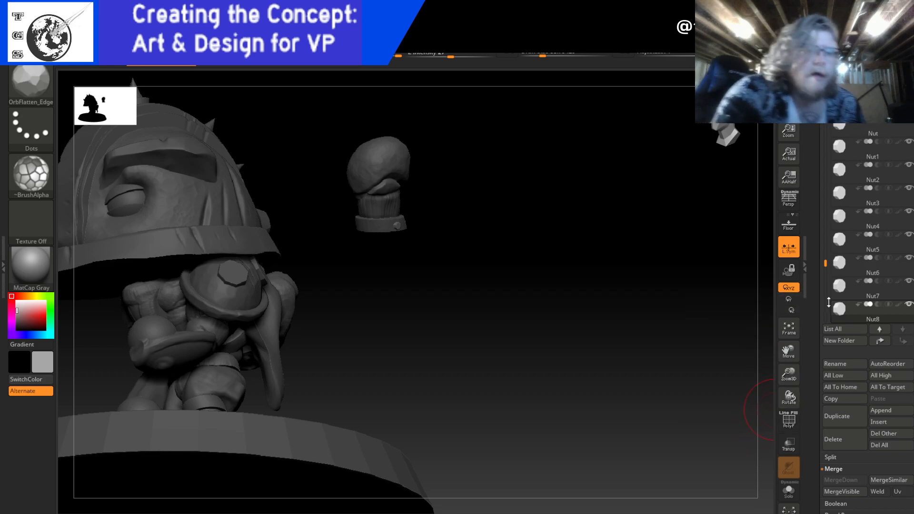
- Slide the Nut2 duplicate sideways along the arm band and raise it slightly to line up with the band
{"action": "left_click", "coordinate": [883, 179]}
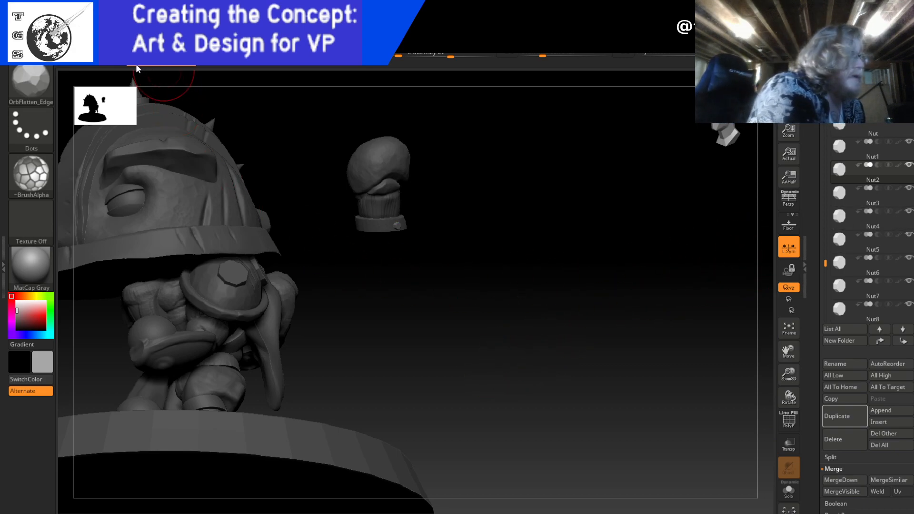
{"action": "key", "text": "w"}
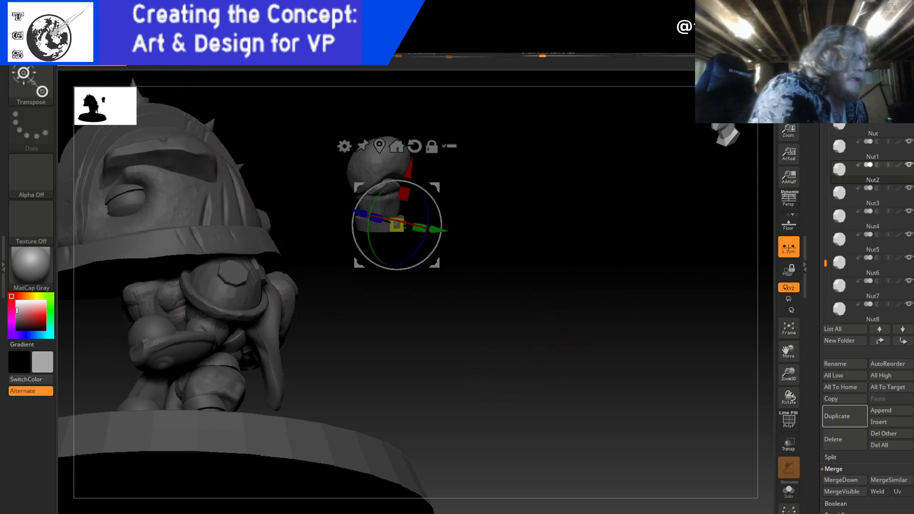
{"action": "left_click_drag", "start_coordinate": [547, 276], "coordinate": [460, 271]}
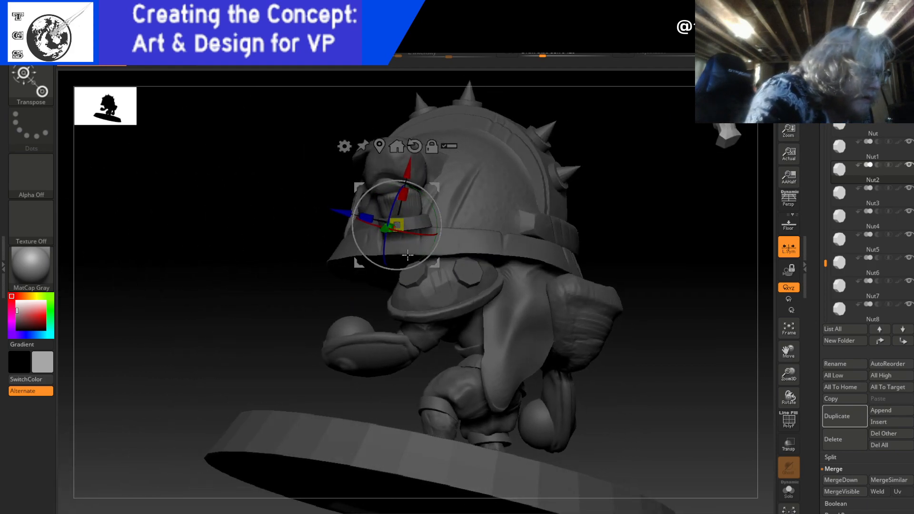
{"action": "left_click_drag", "start_coordinate": [433, 251], "coordinate": [435, 241]}
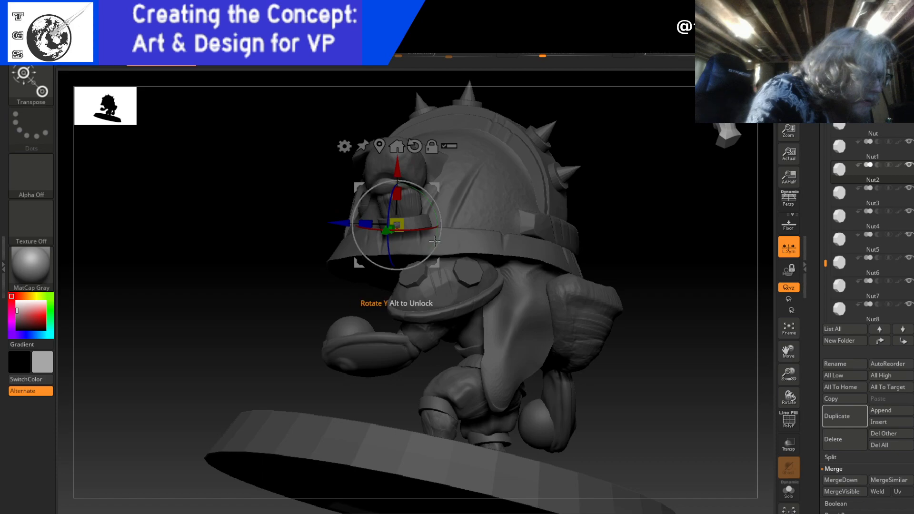
{"action": "left_click_drag", "start_coordinate": [349, 223], "coordinate": [368, 224]}
{"action": "left_click_drag", "start_coordinate": [582, 214], "coordinate": [616, 203]}
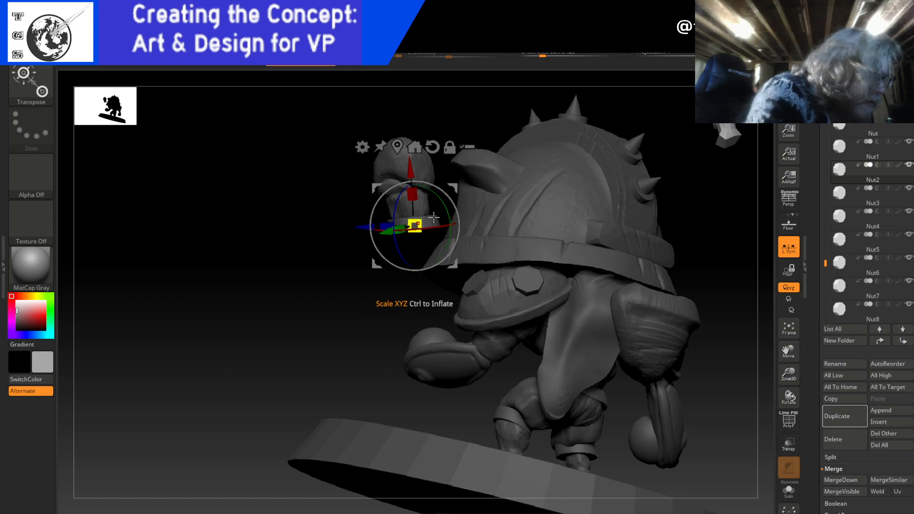
{"action": "left_click_drag", "start_coordinate": [410, 169], "coordinate": [411, 166]}
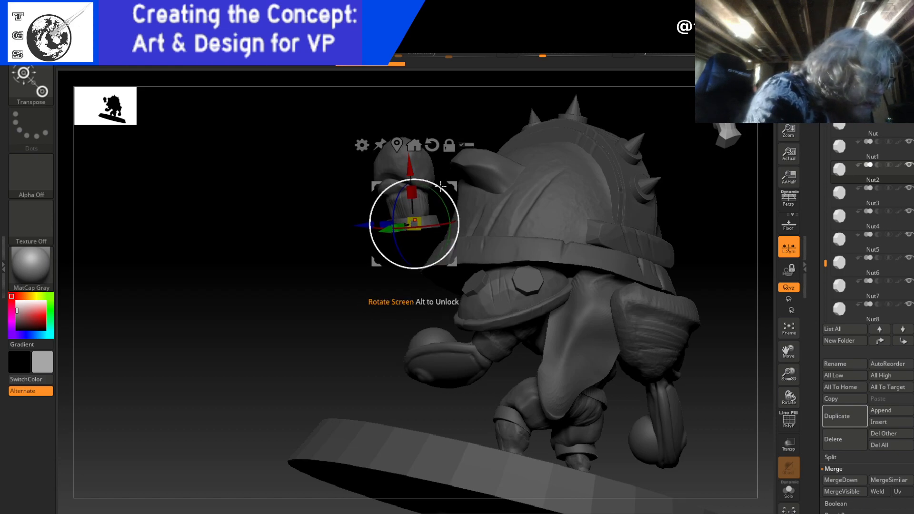
- Rotate Nut2 about 4 degrees around its X axis and shift it along Y toward the band's curved surface
{"action": "left_click_drag", "start_coordinate": [490, 141], "coordinate": [471, 143]}
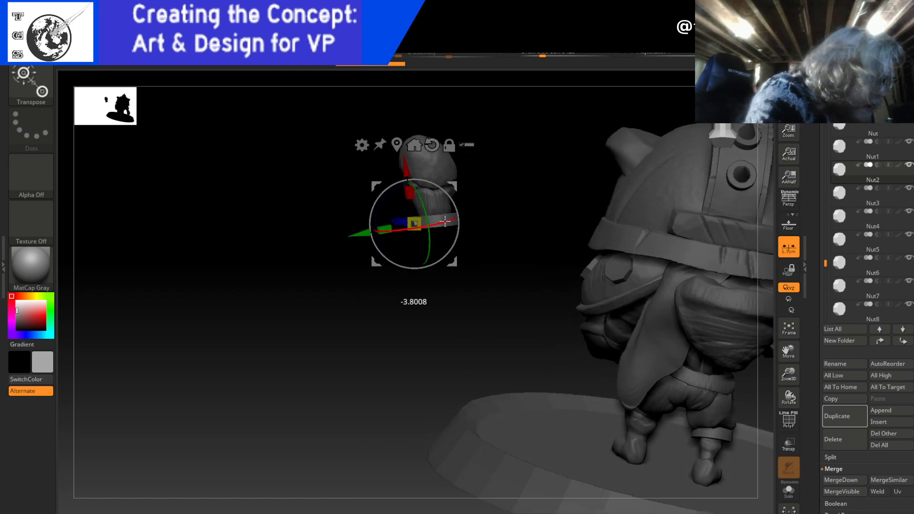
{"action": "left_click_drag", "start_coordinate": [444, 221], "coordinate": [443, 221]}
{"action": "left_click_drag", "start_coordinate": [359, 239], "coordinate": [360, 238]}
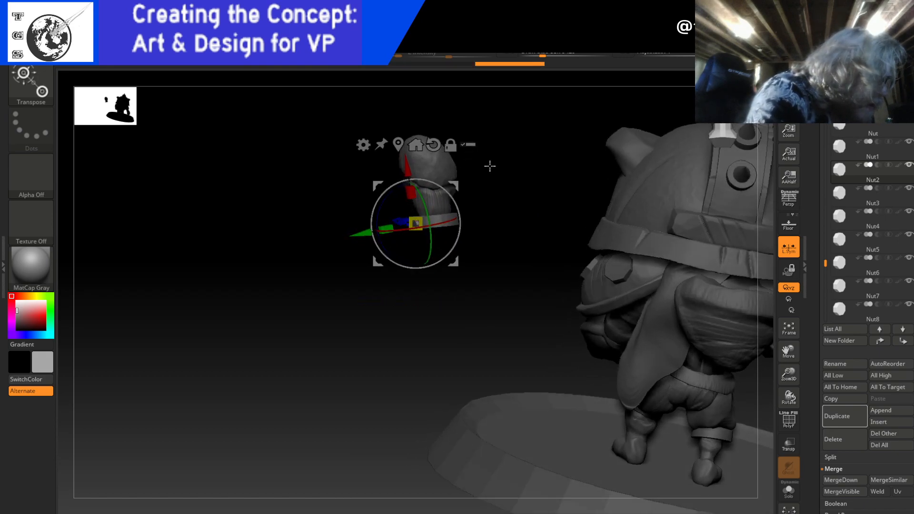
{"action": "left_click", "coordinate": [172, 50]}
{"action": "mouse_move", "coordinate": [514, 253]}
{"action": "left_mouse_down"}
{"action": "mouse_move", "coordinate": [579, 243]}
{"action": "mouse_move", "coordinate": [504, 246]}
{"action": "left_mouse_up"}
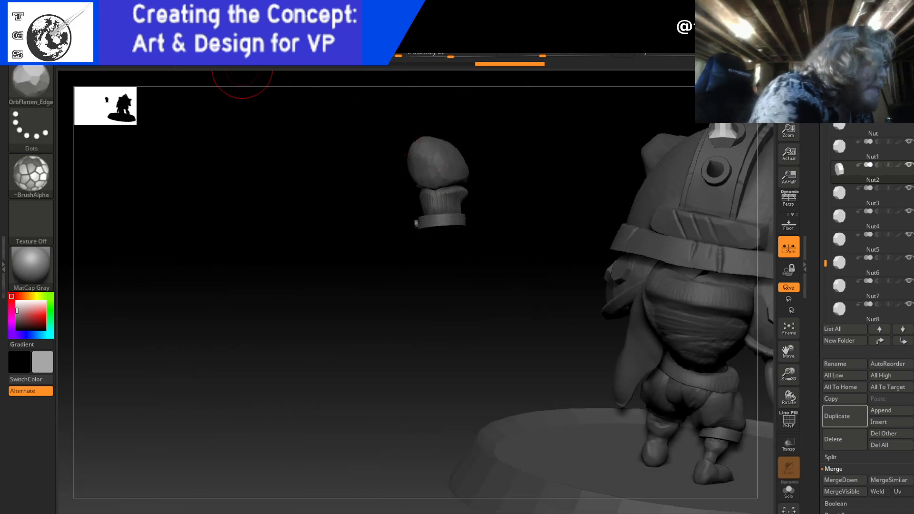
- Turn Nut2 about 14 degrees further around its X axis and adjust its placement on the band, checking from another angle
{"action": "key", "text": "w"}
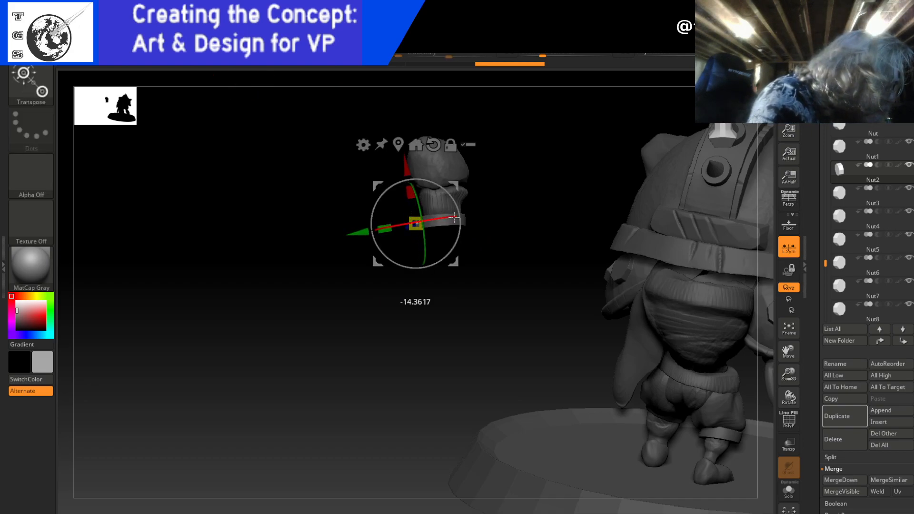
{"action": "key", "text": "q"}
{"action": "mouse_move", "coordinate": [504, 255]}
{"action": "left_mouse_down"}
{"action": "mouse_move", "coordinate": [579, 247]}
{"action": "mouse_move", "coordinate": [527, 249]}
{"action": "mouse_move", "coordinate": [532, 252]}
{"action": "left_mouse_up"}
{"action": "key", "text": "w"}
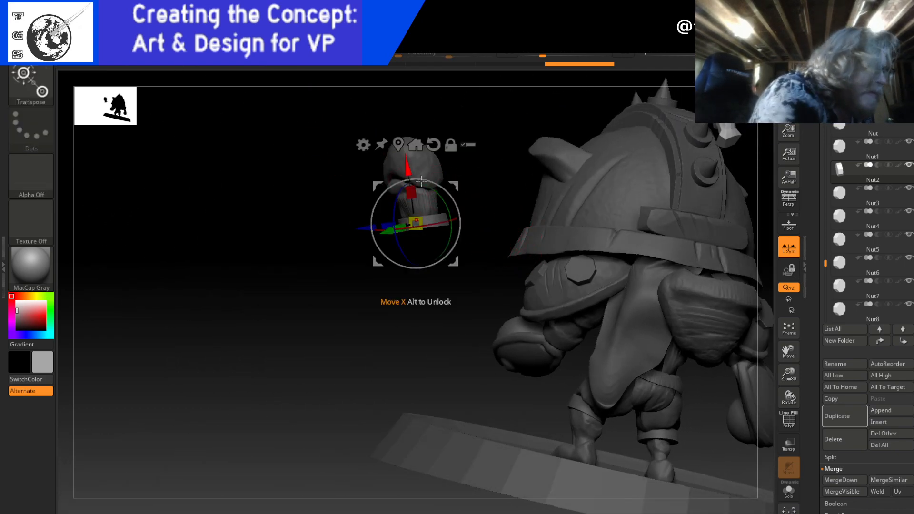
{"action": "mouse_move", "coordinate": [457, 264]}
{"action": "left_mouse_down"}
{"action": "mouse_move", "coordinate": [513, 253]}
{"action": "mouse_move", "coordinate": [455, 257]}
{"action": "mouse_move", "coordinate": [467, 253]}
{"action": "left_mouse_up"}
{"action": "key", "text": "q"}
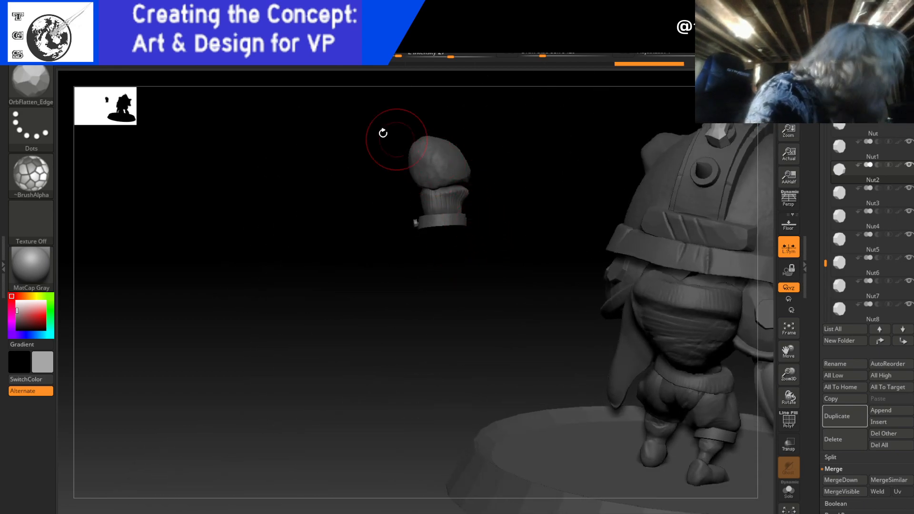
- Fine-tune Nut2's X-axis rotation and move it along Y into the band so it sits against the outer surface
{"action": "key", "text": "w"}
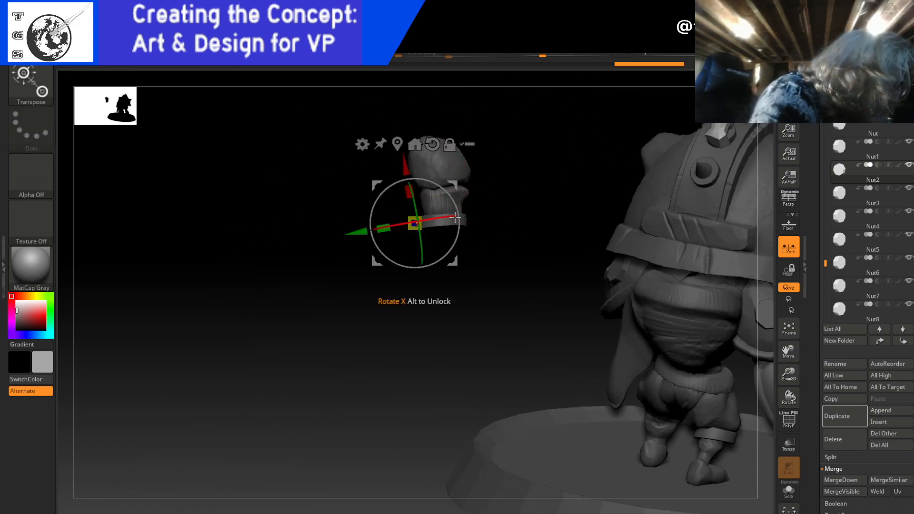
{"action": "left_click_drag", "start_coordinate": [455, 217], "coordinate": [459, 221]}
{"action": "left_click_drag", "start_coordinate": [357, 231], "coordinate": [362, 230]}
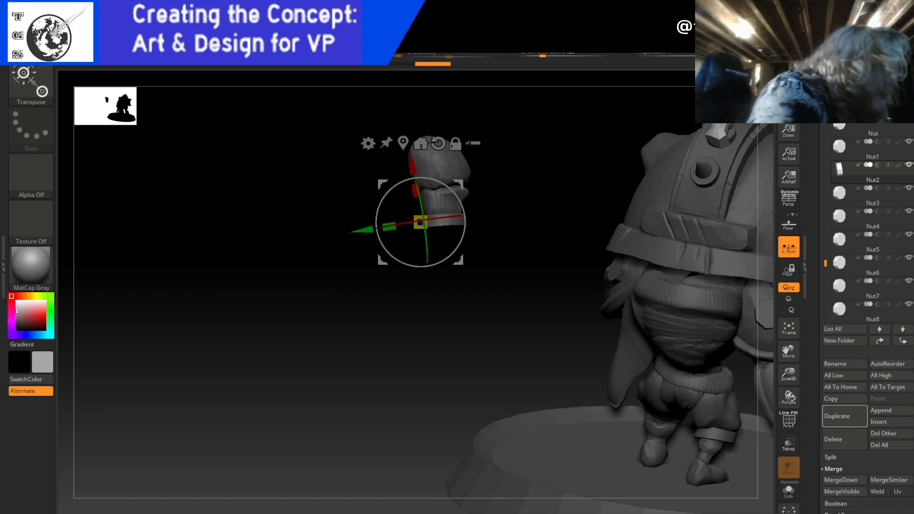
{"action": "key", "text": "q"}
{"action": "mouse_move", "coordinate": [553, 296]}
{"action": "left_mouse_down"}
{"action": "mouse_move", "coordinate": [536, 298]}
{"action": "mouse_move", "coordinate": [580, 293]}
{"action": "mouse_move", "coordinate": [552, 284]}
{"action": "left_mouse_up"}
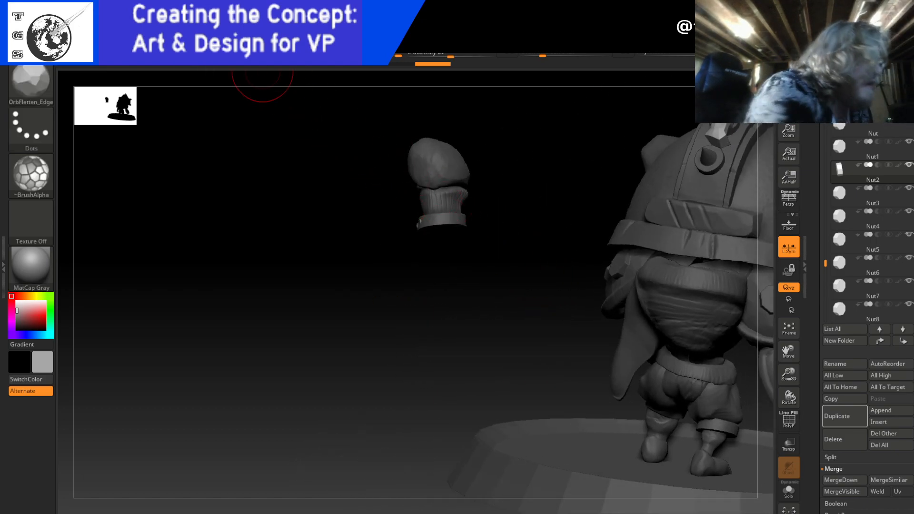
{"action": "key", "text": "w"}
{"action": "left_click_drag", "start_coordinate": [363, 230], "coordinate": [367, 233]}
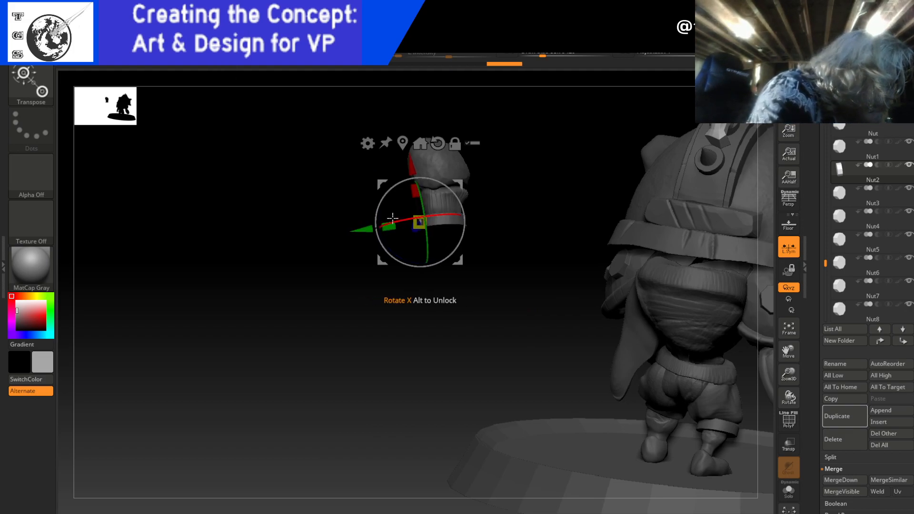
{"action": "key", "text": "q"}
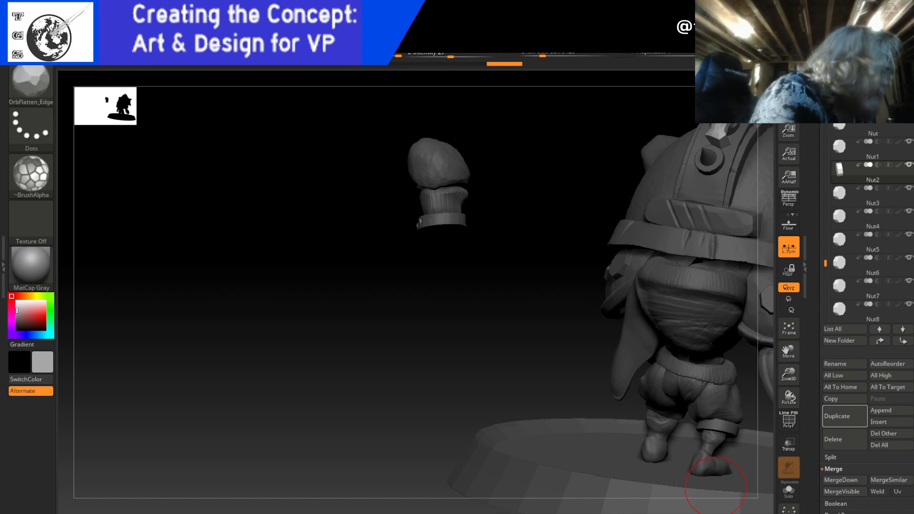
- Tilt Nut2 slightly so it sits flatter against the band beneath the floating fist-shaped piece
{"action": "left_click_drag", "start_coordinate": [468, 218], "coordinate": [444, 180]}
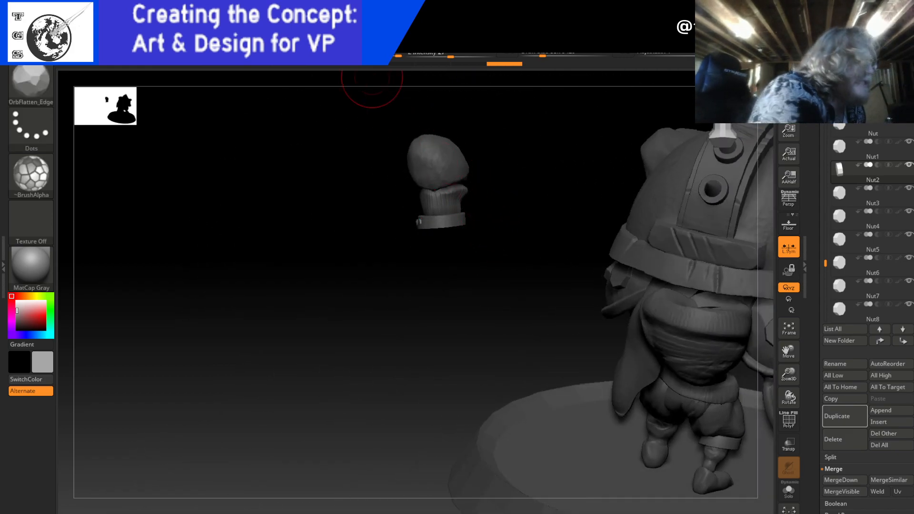
{"action": "key", "text": "w"}
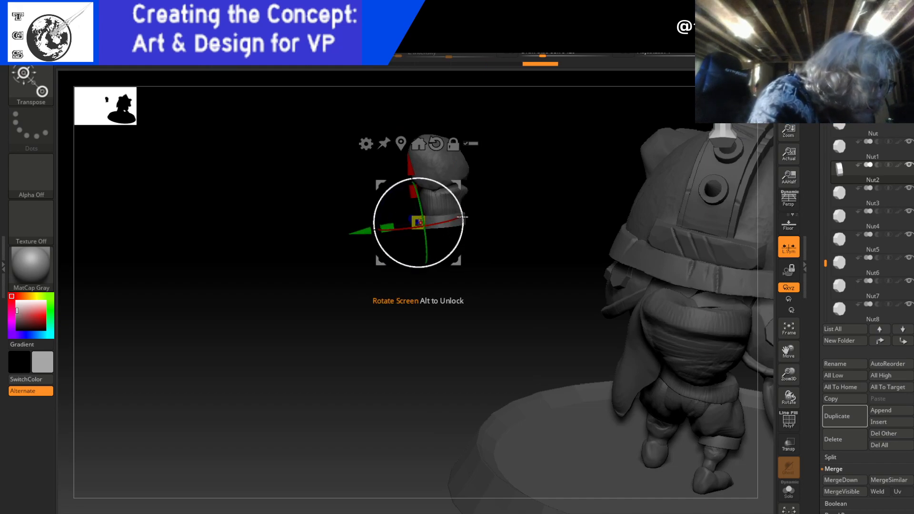
{"action": "key", "text": "q"}
{"action": "mouse_move", "coordinate": [503, 198]}
{"action": "left_mouse_down"}
{"action": "mouse_move", "coordinate": [535, 210]}
{"action": "mouse_move", "coordinate": [593, 185]}
{"action": "mouse_move", "coordinate": [565, 198]}
{"action": "mouse_move", "coordinate": [465, 132]}
{"action": "left_mouse_up"}
{"action": "key", "text": "w"}
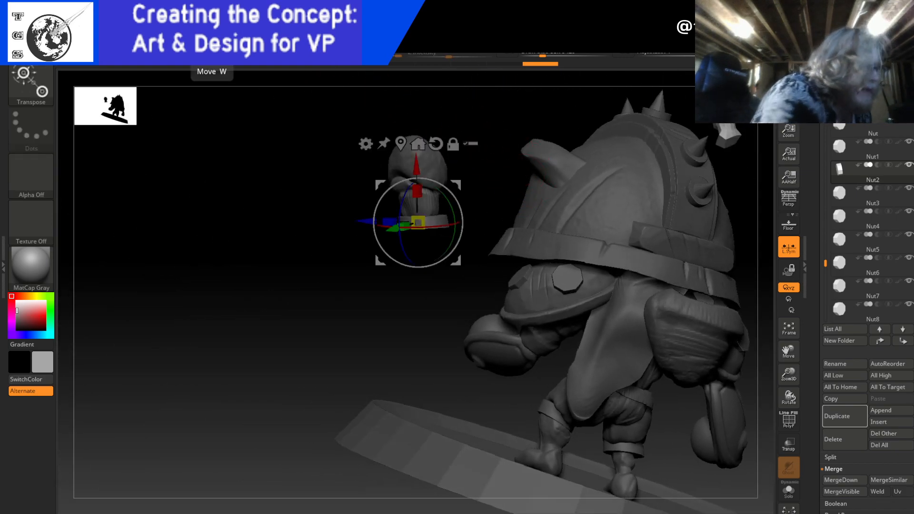
{"action": "left_click_drag", "start_coordinate": [409, 190], "coordinate": [414, 187]}
{"action": "left_click", "coordinate": [166, 53]}
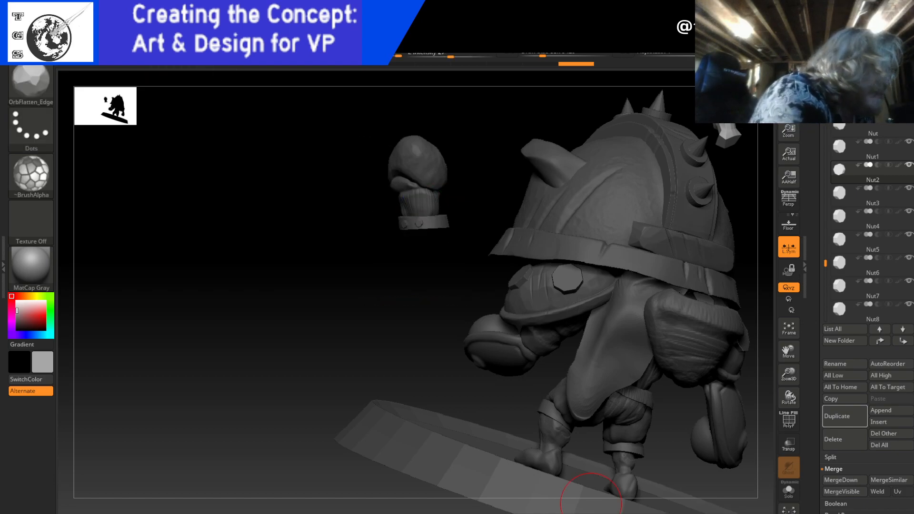
- Fine-tune Nut2's angle on the band, including a small rotation about its Z axis
{"action": "left_click_drag", "start_coordinate": [469, 207], "coordinate": [467, 188]}
{"action": "key", "text": "w"}
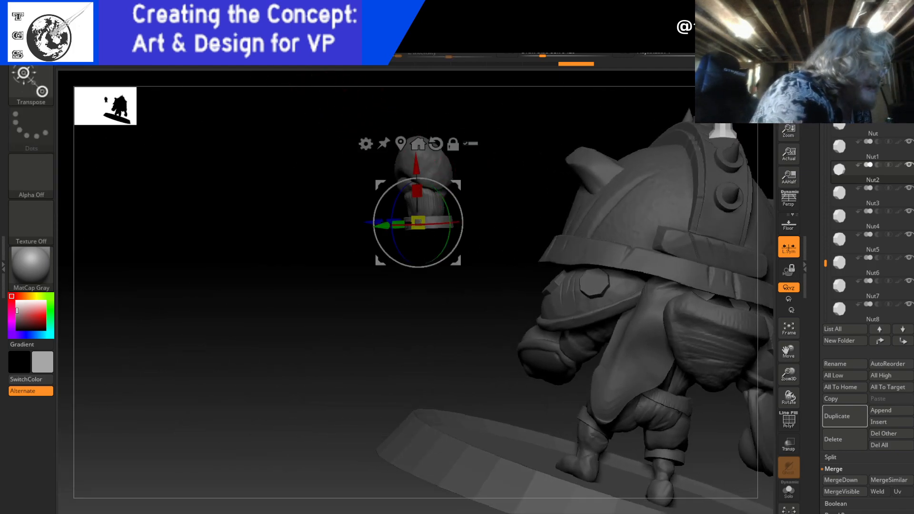
{"action": "left_click_drag", "start_coordinate": [451, 224], "coordinate": [451, 221]}
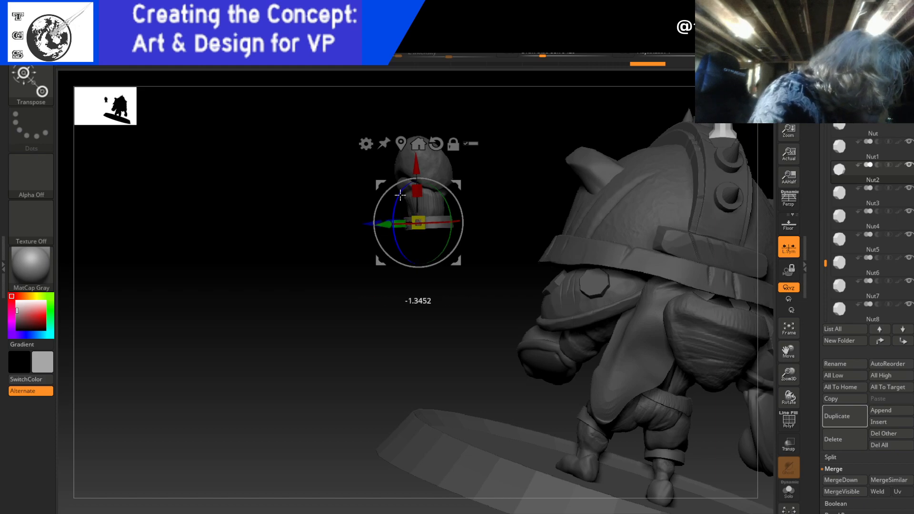
{"action": "left_click_drag", "start_coordinate": [399, 195], "coordinate": [399, 193]}
{"action": "key", "text": "q"}
{"action": "mouse_move", "coordinate": [485, 283]}
{"action": "left_mouse_down"}
{"action": "mouse_move", "coordinate": [458, 330]}
{"action": "mouse_move", "coordinate": [538, 250]}
{"action": "mouse_move", "coordinate": [481, 300]}
{"action": "left_mouse_up"}
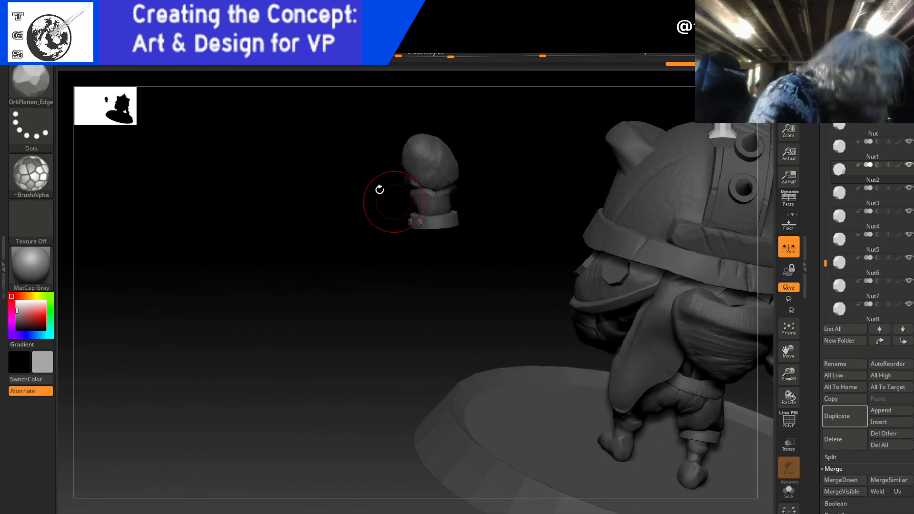
- Refine Nut2's rotation from opposite sides of the band so it follows the band's curve
{"action": "key", "text": "e"}
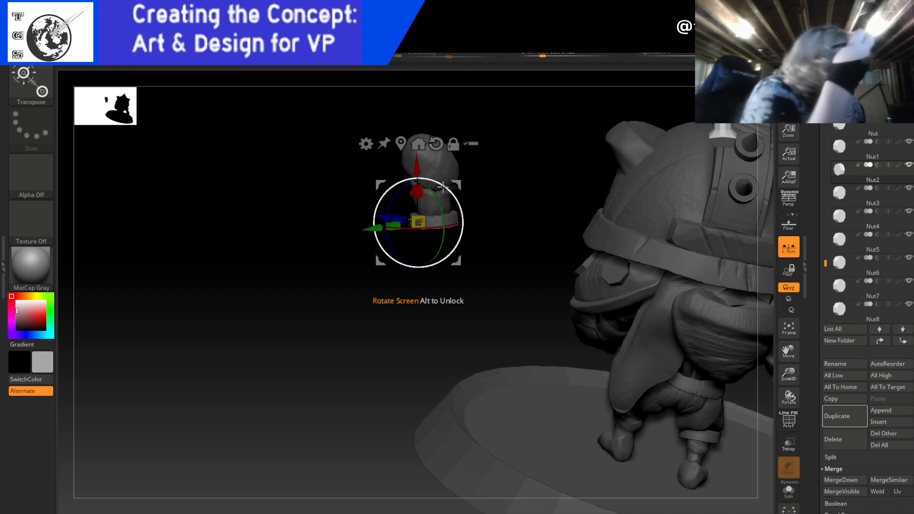
{"action": "key", "text": "q"}
{"action": "mouse_move", "coordinate": [494, 276]}
{"action": "left_mouse_down"}
{"action": "mouse_move", "coordinate": [491, 312]}
{"action": "mouse_move", "coordinate": [469, 328]}
{"action": "mouse_move", "coordinate": [469, 304]}
{"action": "mouse_move", "coordinate": [490, 278]}
{"action": "mouse_move", "coordinate": [522, 270]}
{"action": "mouse_move", "coordinate": [564, 282]}
{"action": "left_mouse_up"}
{"action": "key", "text": "w"}
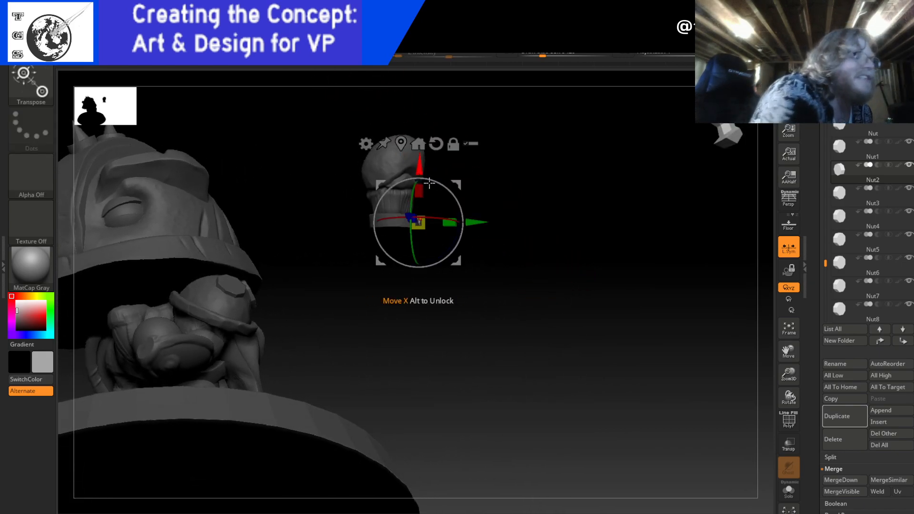
{"action": "left_click_drag", "start_coordinate": [459, 231], "coordinate": [459, 226]}
{"action": "key", "text": "q"}
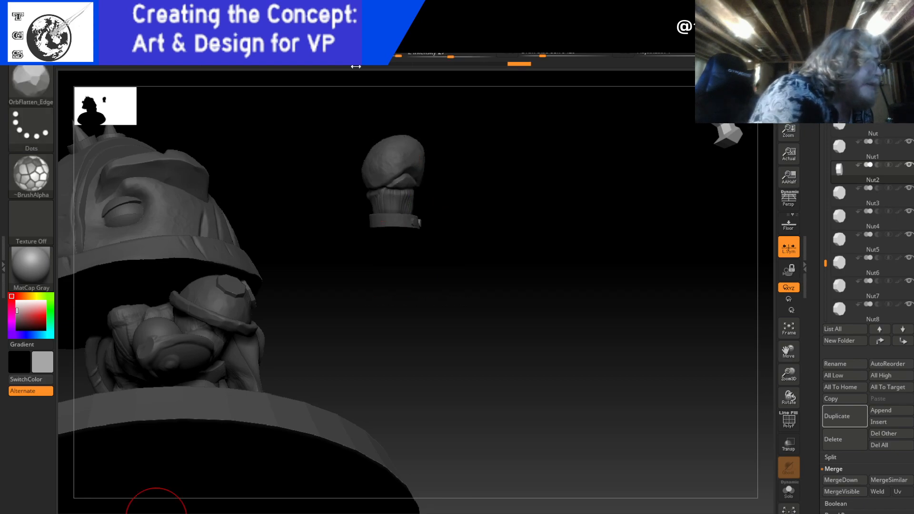
{"action": "mouse_move", "coordinate": [534, 247]}
{"action": "left_mouse_down"}
{"action": "mouse_move", "coordinate": [436, 253]}
{"action": "mouse_move", "coordinate": [545, 261]}
{"action": "mouse_move", "coordinate": [497, 254]}
{"action": "left_mouse_up"}
{"action": "left_click", "coordinate": [231, 51]}
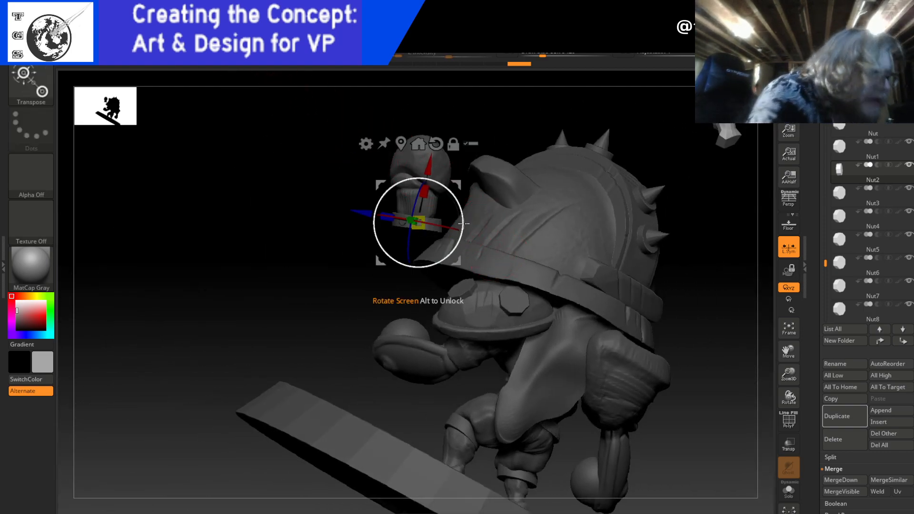
{"action": "left_click_drag", "start_coordinate": [445, 226], "coordinate": [447, 226]}
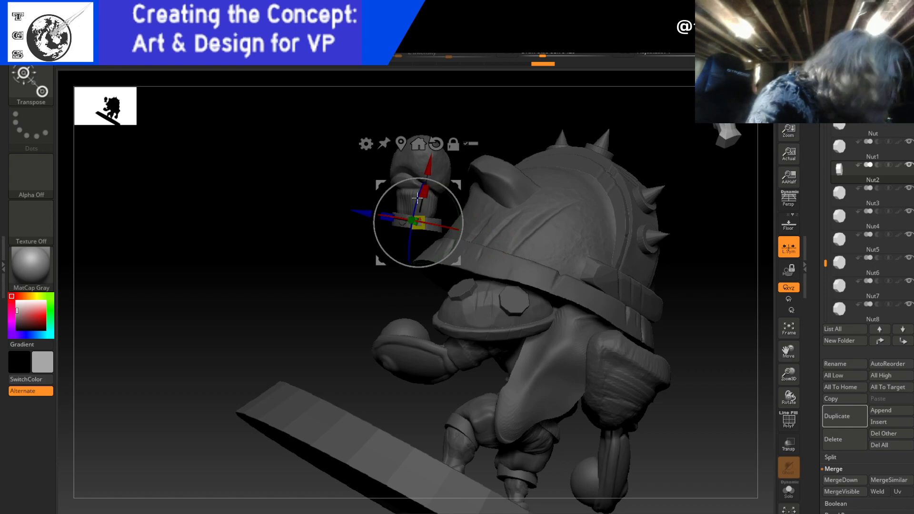
{"action": "key", "text": "q"}
{"action": "mouse_move", "coordinate": [383, 298]}
{"action": "left_mouse_down"}
{"action": "mouse_move", "coordinate": [443, 324]}
{"action": "mouse_move", "coordinate": [424, 344]}
{"action": "mouse_move", "coordinate": [393, 328]}
{"action": "left_mouse_up"}
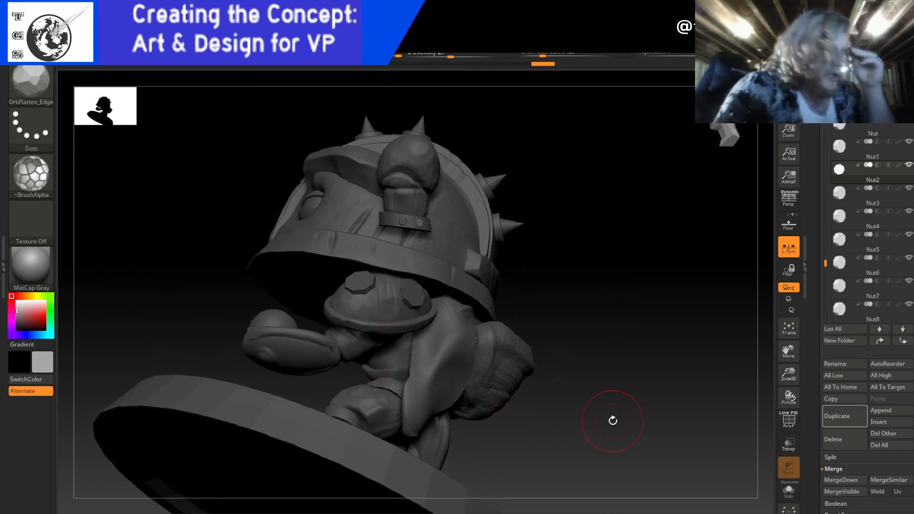
- Select Nut3 and rotate it slightly about its X axis to match the band
{"action": "left_click_drag", "start_coordinate": [586, 386], "coordinate": [625, 384]}
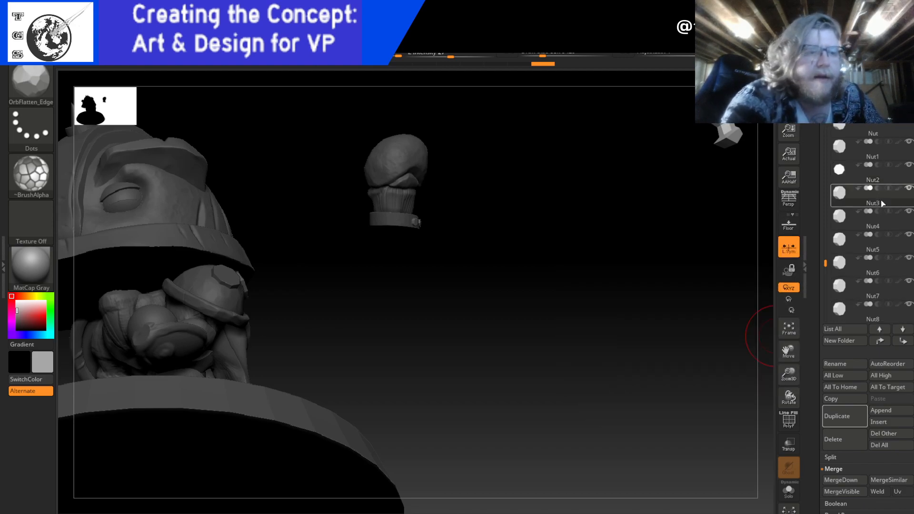
{"action": "mouse_move", "coordinate": [857, 224]}
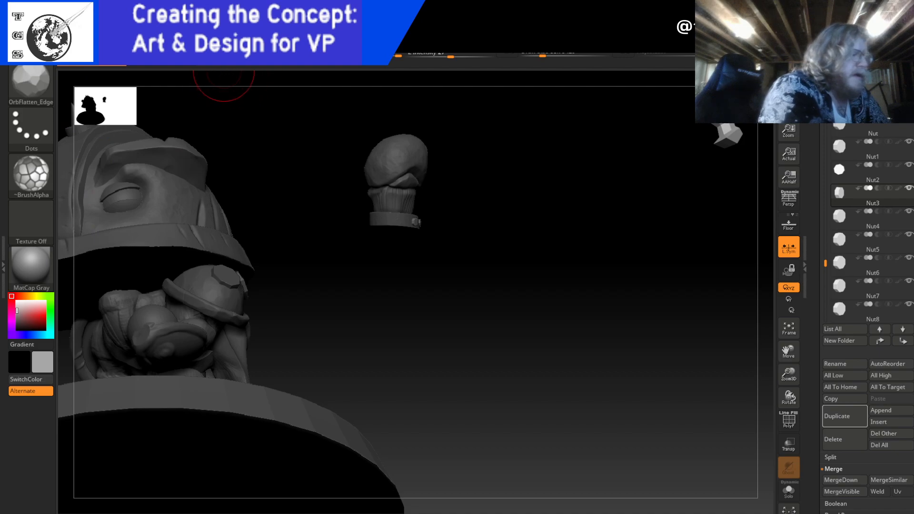
{"action": "key", "text": "w"}
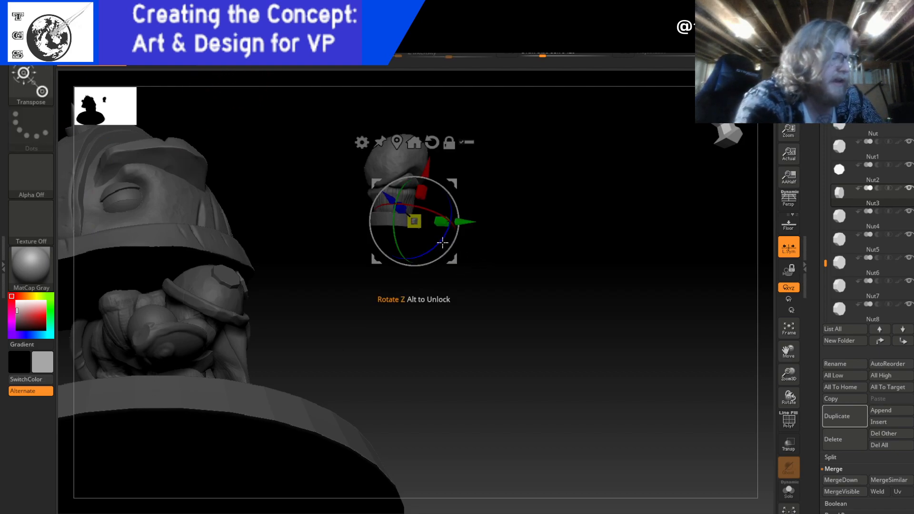
{"action": "left_click_drag", "start_coordinate": [453, 224], "coordinate": [456, 228]}
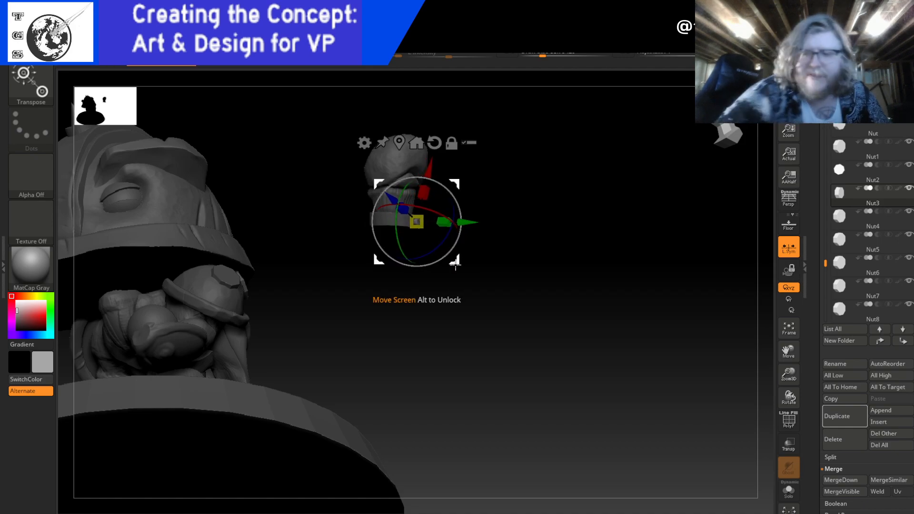
{"action": "key", "text": "ctrl+z"}
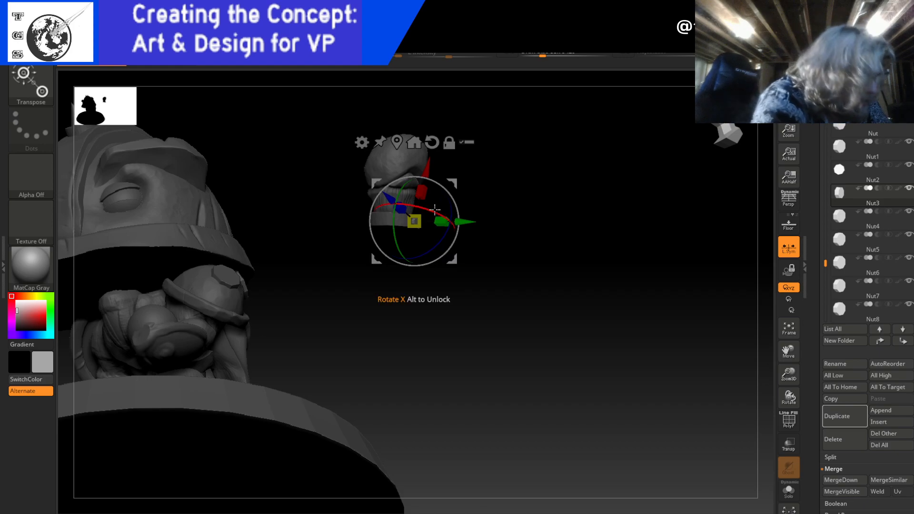
{"action": "left_click_drag", "start_coordinate": [435, 210], "coordinate": [430, 208]}
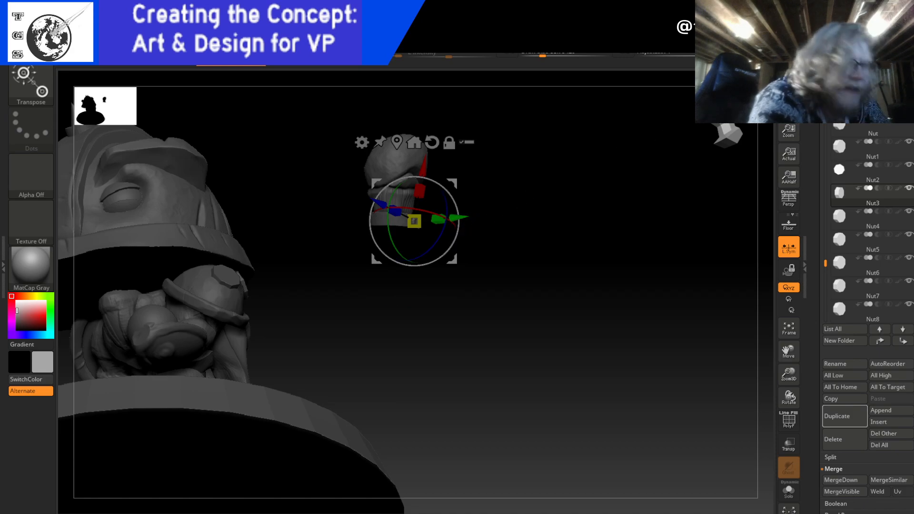
- Move Nut3 along its Z and X axes towards the band and correct its rotation
{"action": "left_click_drag", "start_coordinate": [380, 203], "coordinate": [374, 200]}
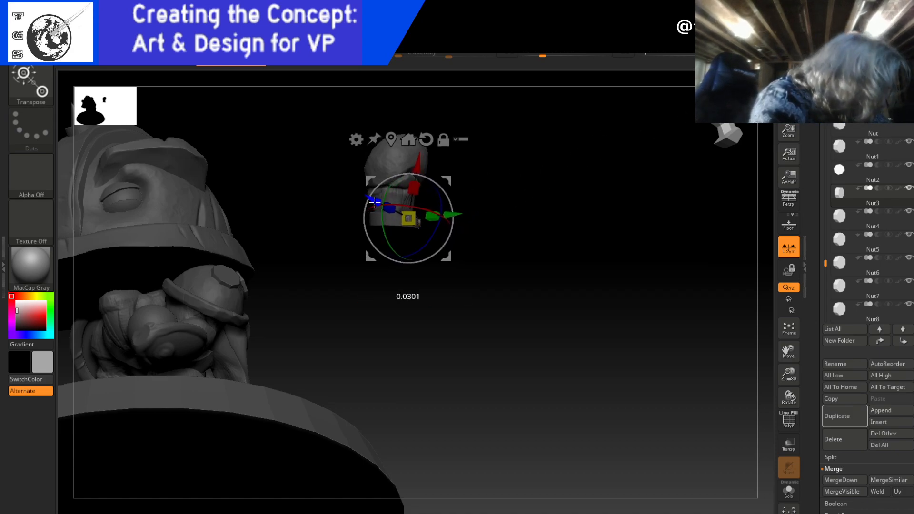
{"action": "left_click_drag", "start_coordinate": [415, 169], "coordinate": [415, 174]}
{"action": "left_click_drag", "start_coordinate": [444, 222], "coordinate": [456, 222]}
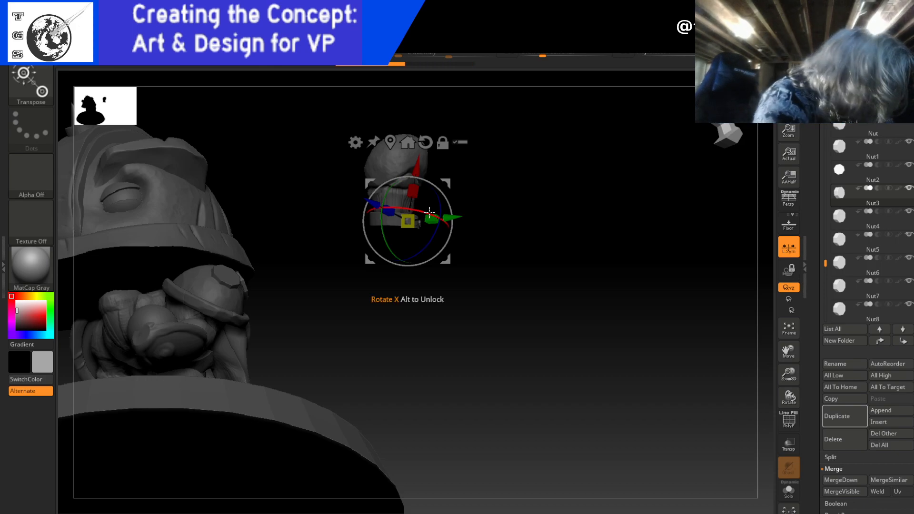
{"action": "left_click_drag", "start_coordinate": [426, 213], "coordinate": [426, 213]}
- Rotate Nut3 further about its X axis and nudge it across the view plane to fit the band's curve
{"action": "mouse_move", "coordinate": [499, 210]}
{"action": "left_mouse_down"}
{"action": "mouse_move", "coordinate": [468, 207]}
{"action": "mouse_move", "coordinate": [501, 203]}
{"action": "mouse_move", "coordinate": [495, 207]}
{"action": "left_mouse_up"}
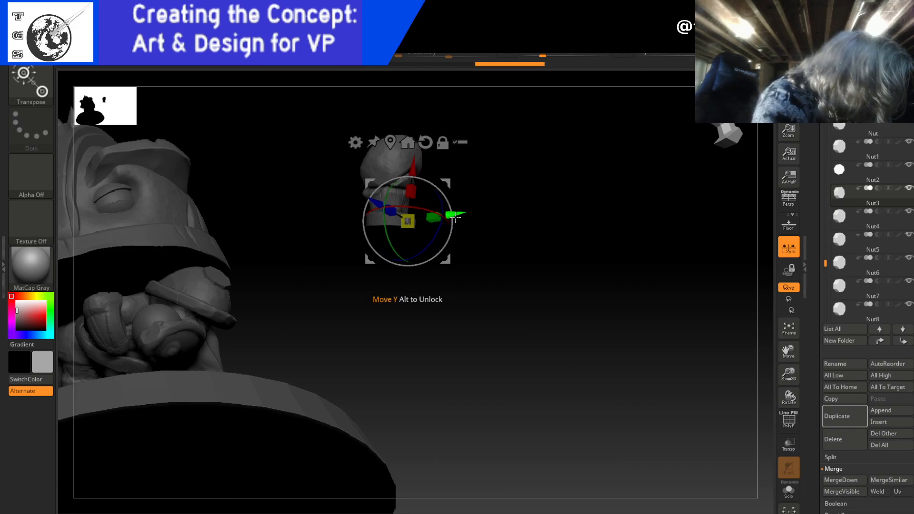
{"action": "left_click_drag", "start_coordinate": [450, 258], "coordinate": [448, 257]}
{"action": "left_click_drag", "start_coordinate": [495, 230], "coordinate": [461, 224]}
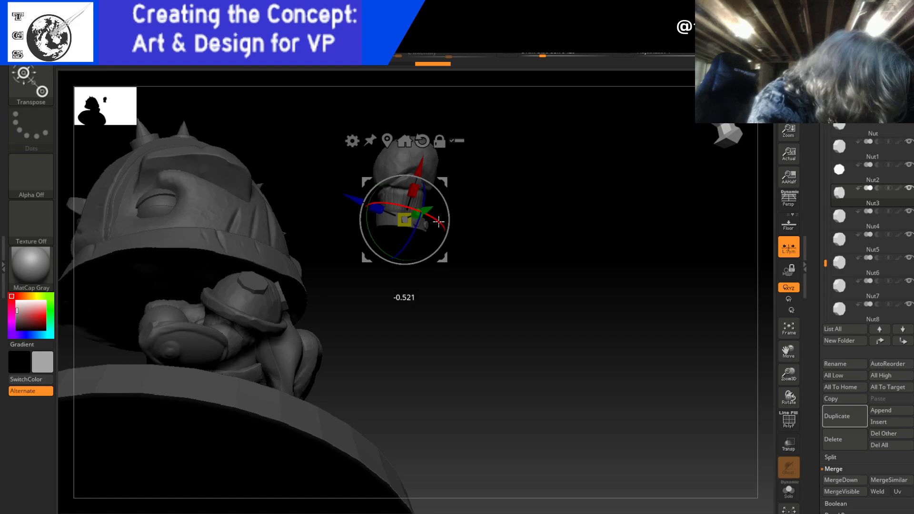
{"action": "key", "text": "q"}
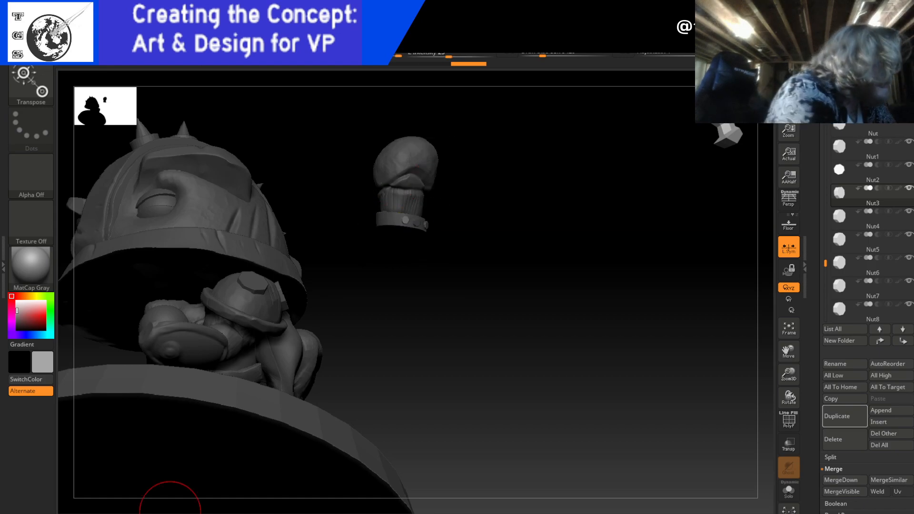
{"action": "mouse_move", "coordinate": [475, 193]}
{"action": "left_mouse_down"}
{"action": "mouse_move", "coordinate": [512, 228]}
{"action": "mouse_move", "coordinate": [540, 232]}
{"action": "mouse_move", "coordinate": [471, 206]}
{"action": "mouse_move", "coordinate": [494, 180]}
{"action": "left_mouse_up"}
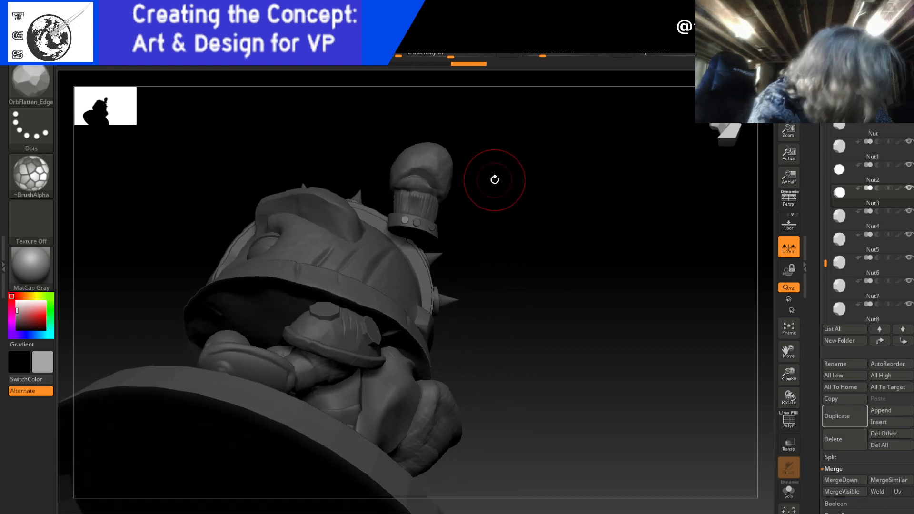
{"action": "key", "text": "w"}
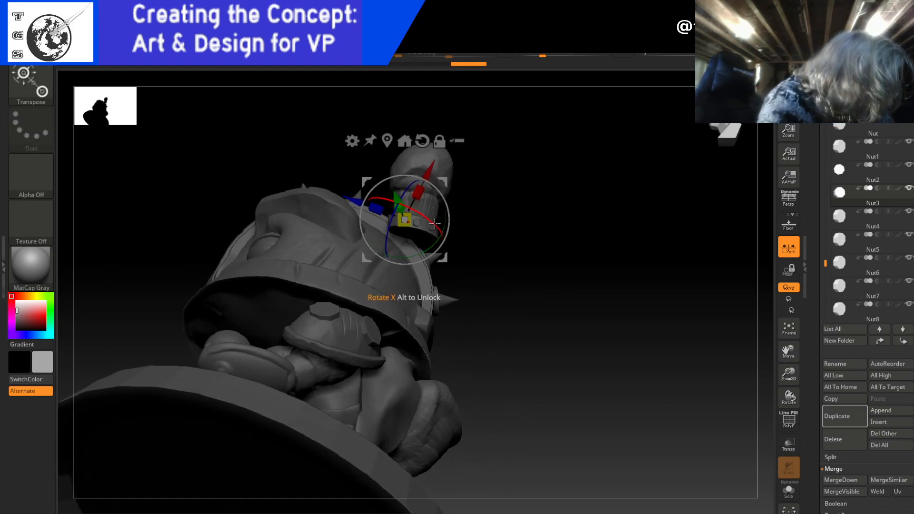
{"action": "left_click_drag", "start_coordinate": [433, 222], "coordinate": [446, 254]}
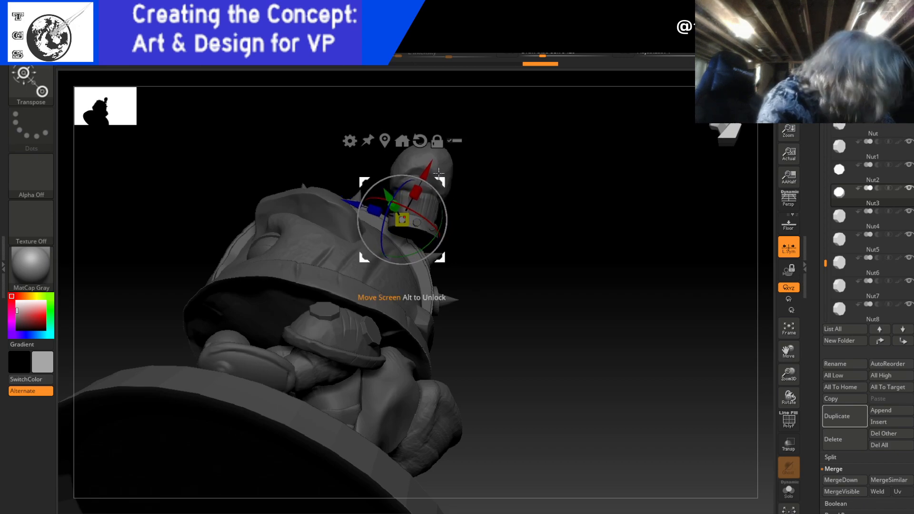
{"action": "key", "text": "q"}
- Shift Nut3 along its Z axis and reposition it slightly in the view plane on the band
{"action": "mouse_move", "coordinate": [509, 241]}
{"action": "left_mouse_down"}
{"action": "mouse_move", "coordinate": [534, 253]}
{"action": "mouse_move", "coordinate": [526, 260]}
{"action": "mouse_move", "coordinate": [497, 244]}
{"action": "mouse_move", "coordinate": [388, 292]}
{"action": "mouse_move", "coordinate": [416, 314]}
{"action": "mouse_move", "coordinate": [376, 297]}
{"action": "mouse_move", "coordinate": [409, 291]}
{"action": "left_mouse_up"}
{"action": "key", "text": "w"}
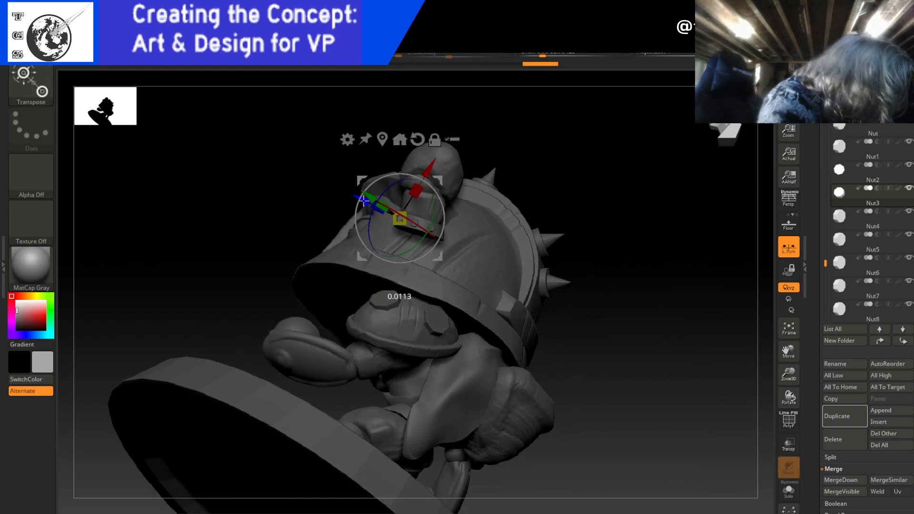
{"action": "left_click_drag", "start_coordinate": [518, 149], "coordinate": [455, 206]}
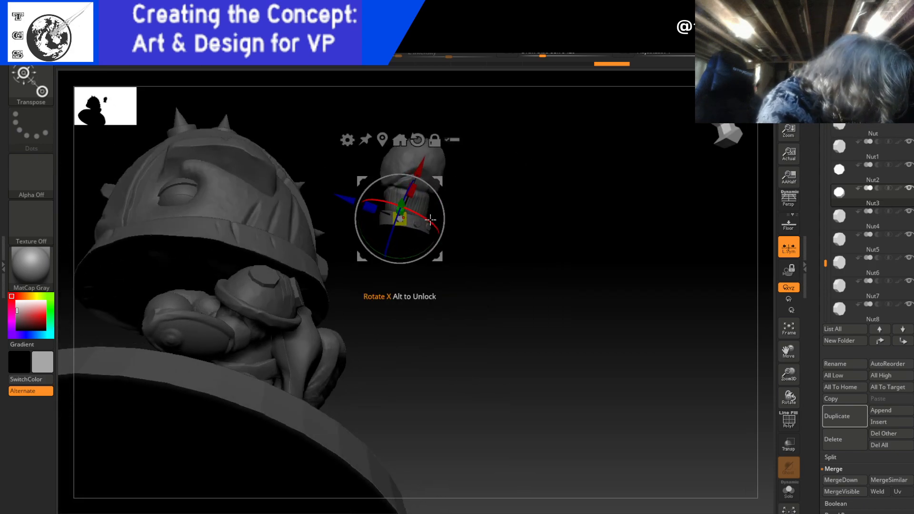
{"action": "left_click_drag", "start_coordinate": [444, 257], "coordinate": [447, 259]}
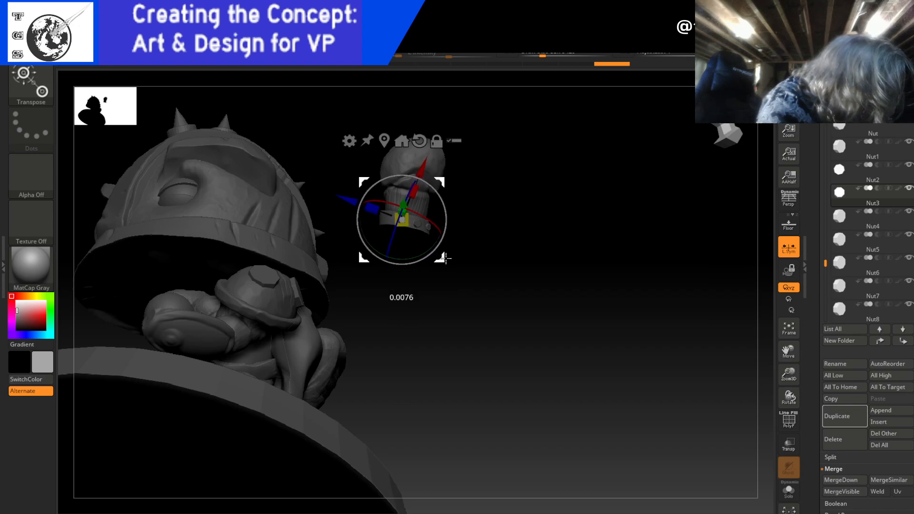
{"action": "key", "text": "q"}
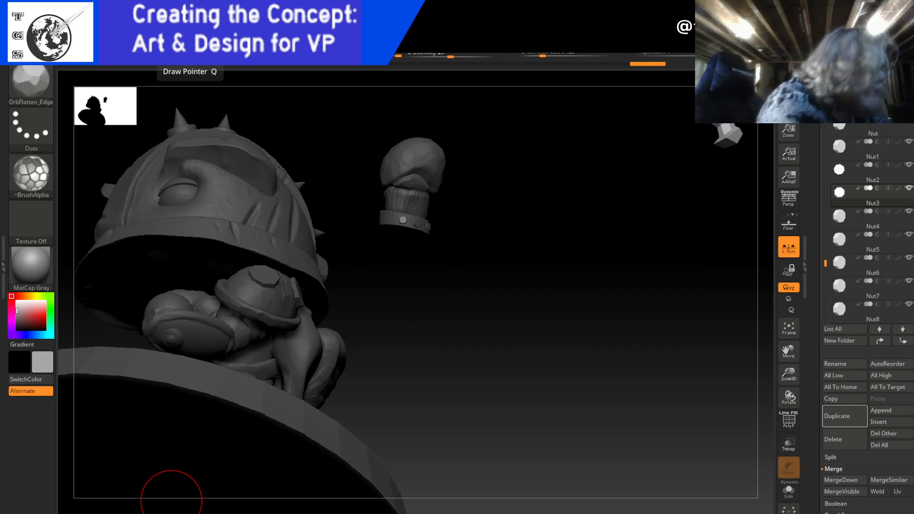
- Adjust Nut3's tilt from the opposite side so it lies flush on the band
{"action": "left_click_drag", "start_coordinate": [478, 149], "coordinate": [465, 129]}
{"action": "key", "text": "w"}
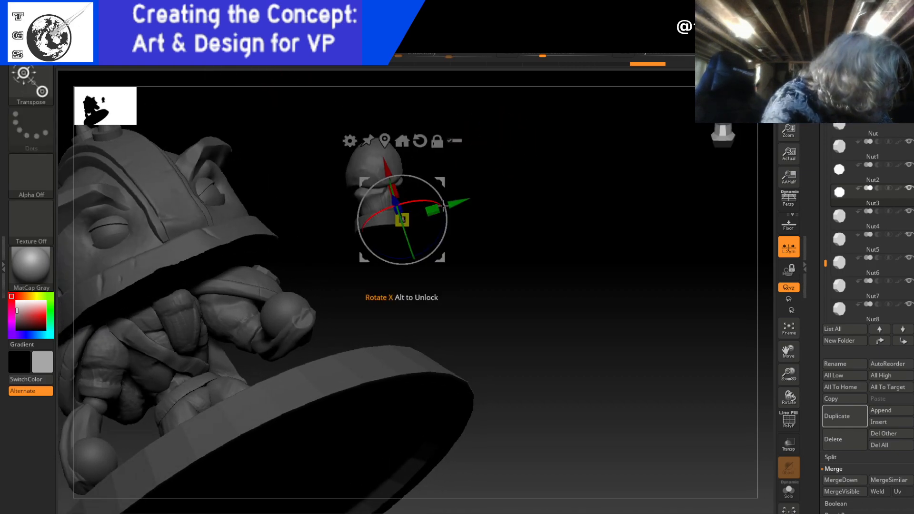
{"action": "left_click_drag", "start_coordinate": [442, 227], "coordinate": [447, 231]}
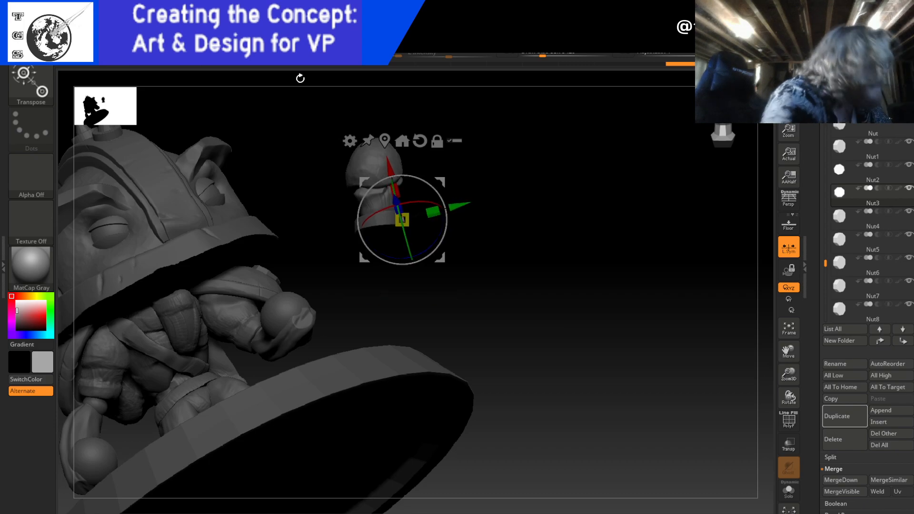
{"action": "key", "text": "q"}
{"action": "mouse_move", "coordinate": [500, 218]}
{"action": "left_mouse_down"}
{"action": "mouse_move", "coordinate": [459, 224]}
{"action": "mouse_move", "coordinate": [475, 224]}
{"action": "mouse_move", "coordinate": [475, 242]}
{"action": "left_mouse_up"}
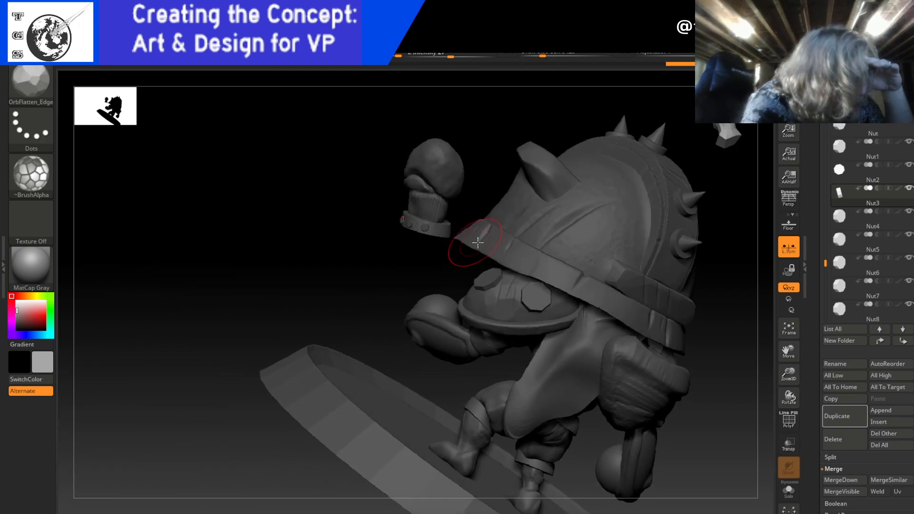
{"action": "mouse_move", "coordinate": [484, 192]}
{"action": "left_mouse_down"}
{"action": "mouse_move", "coordinate": [473, 184]}
{"action": "mouse_move", "coordinate": [482, 177]}
{"action": "left_mouse_up"}
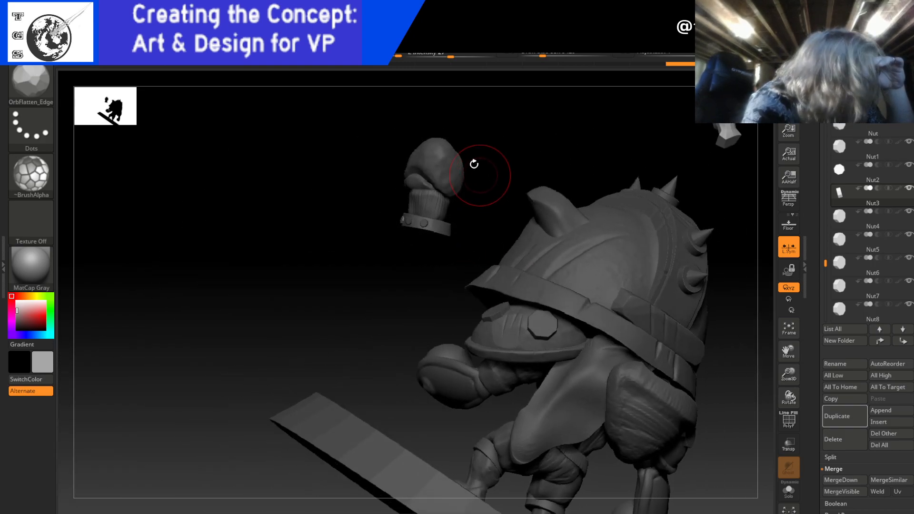
- Rotate Nut3 slightly so that it follows the curve of the band on the floating fist piece
{"action": "key", "text": "w"}
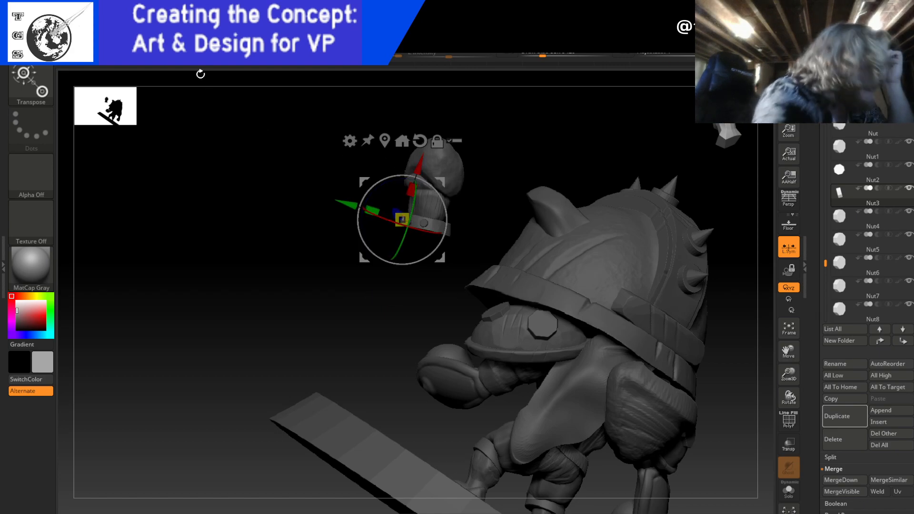
{"action": "key", "text": "q"}
{"action": "mouse_move", "coordinate": [432, 275]}
{"action": "left_mouse_down"}
{"action": "mouse_move", "coordinate": [522, 299]}
{"action": "mouse_move", "coordinate": [500, 270]}
{"action": "mouse_move", "coordinate": [479, 264]}
{"action": "mouse_move", "coordinate": [485, 272]}
{"action": "left_mouse_up"}
{"action": "key", "text": "w"}
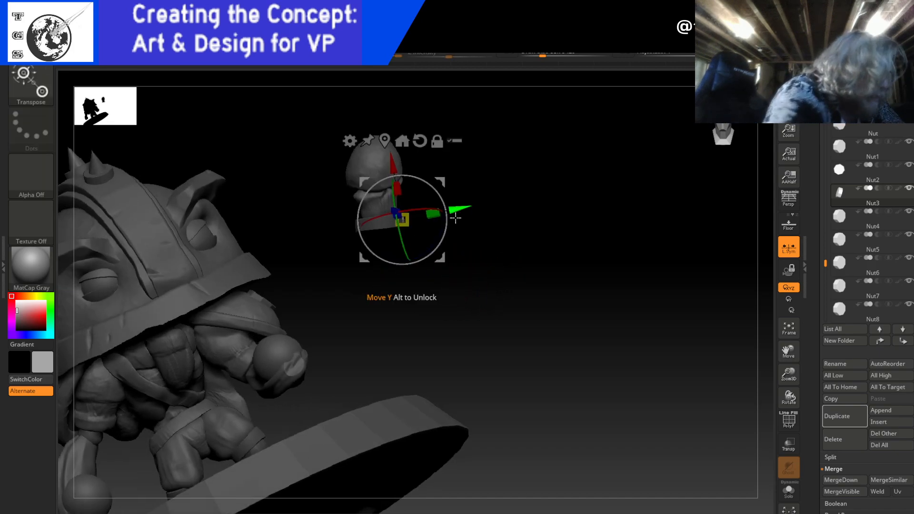
{"action": "left_click_drag", "start_coordinate": [439, 233], "coordinate": [440, 235]}
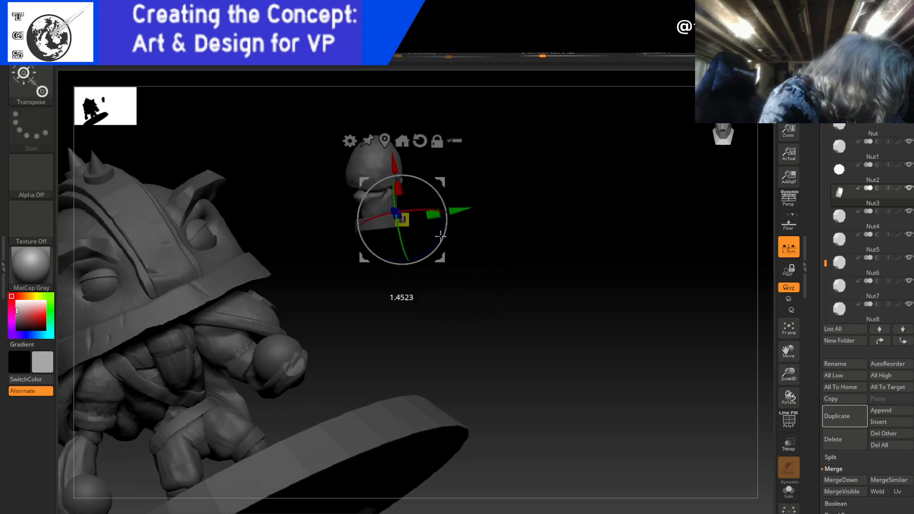
{"action": "key", "text": "q"}
{"action": "mouse_move", "coordinate": [502, 211]}
{"action": "left_mouse_down"}
{"action": "mouse_move", "coordinate": [500, 231]}
{"action": "mouse_move", "coordinate": [456, 227]}
{"action": "mouse_move", "coordinate": [490, 215]}
{"action": "mouse_move", "coordinate": [485, 220]}
{"action": "mouse_move", "coordinate": [530, 219]}
{"action": "mouse_move", "coordinate": [526, 232]}
{"action": "left_mouse_up"}
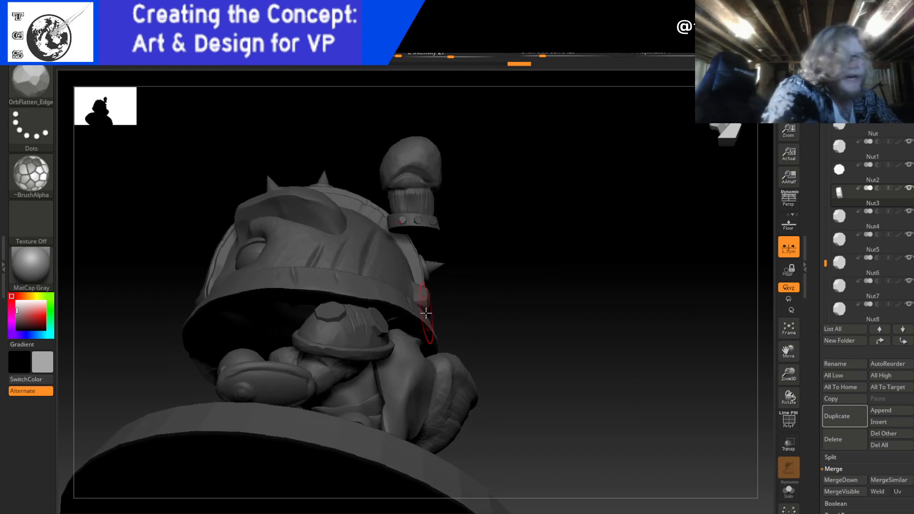
- Nudge Nut3 slightly across the view plane to finish seating it on the band
{"action": "left_click", "coordinate": [208, 67]}
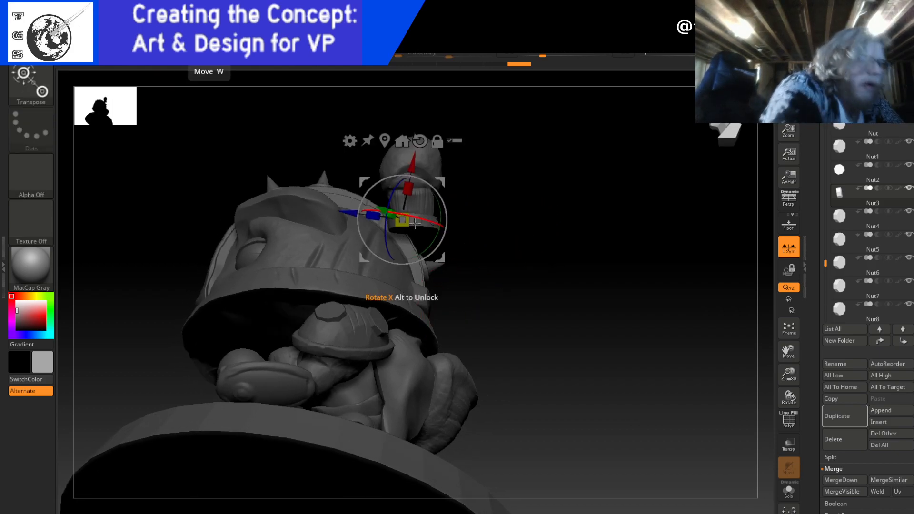
{"action": "left_click_drag", "start_coordinate": [439, 257], "coordinate": [440, 260]}
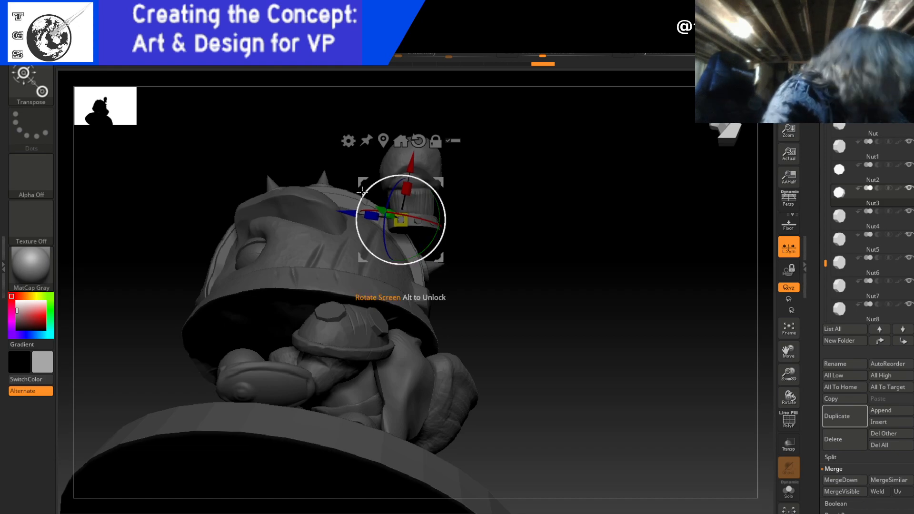
{"action": "key", "text": "q"}
{"action": "mouse_move", "coordinate": [537, 244]}
{"action": "left_mouse_down"}
{"action": "mouse_move", "coordinate": [585, 251]}
{"action": "mouse_move", "coordinate": [490, 237]}
{"action": "mouse_move", "coordinate": [518, 210]}
{"action": "mouse_move", "coordinate": [516, 238]}
{"action": "mouse_move", "coordinate": [529, 249]}
{"action": "mouse_move", "coordinate": [534, 241]}
{"action": "left_mouse_up"}
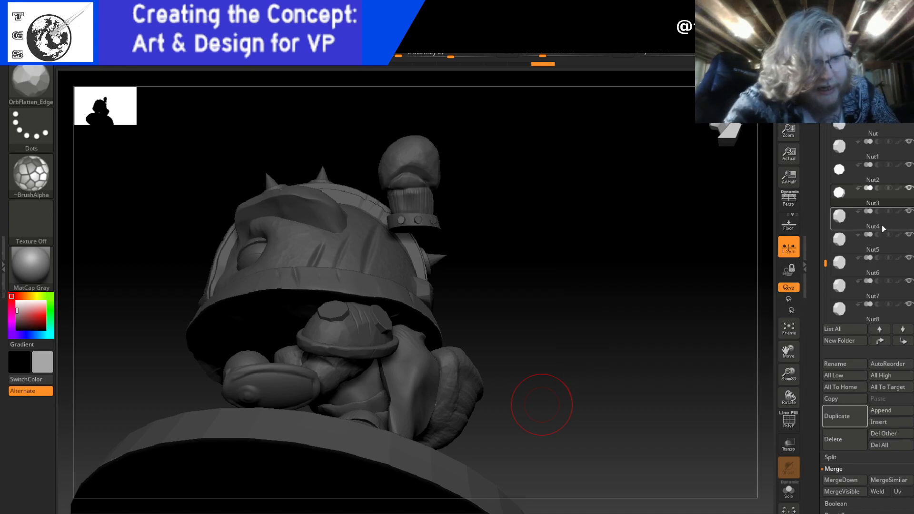
- Select the Nut4 subtool and activate Move mode for it
{"action": "mouse_move", "coordinate": [871, 224]}
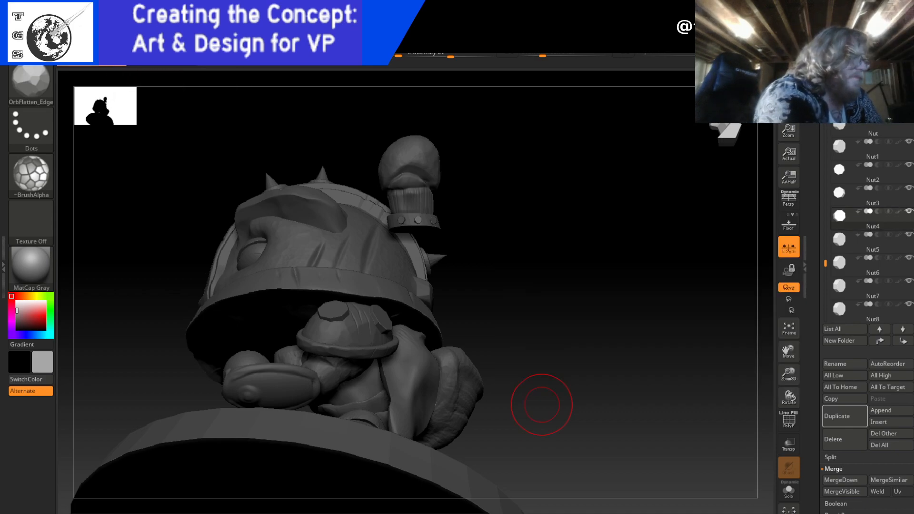
{"action": "key", "text": "w"}
{"action": "mouse_move", "coordinate": [510, 266]}
{"action": "left_mouse_down"}
{"action": "mouse_move", "coordinate": [525, 256]}
{"action": "mouse_move", "coordinate": [483, 252]}
{"action": "left_mouse_up"}
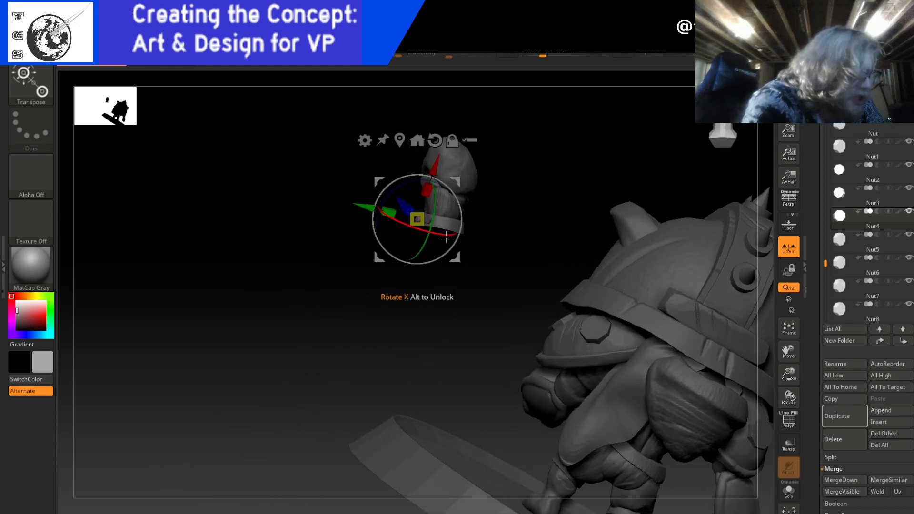
{"action": "left_click_drag", "start_coordinate": [446, 235], "coordinate": [477, 232]}
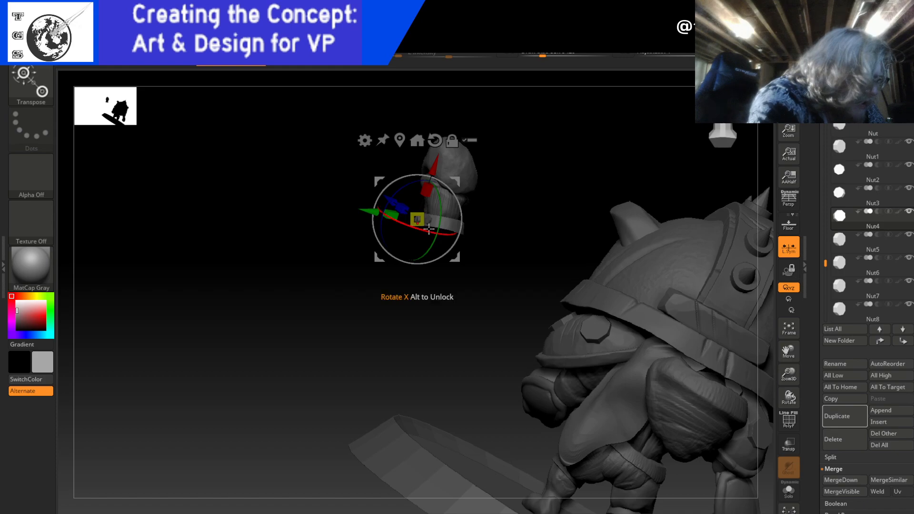
{"action": "left_click_drag", "start_coordinate": [458, 259], "coordinate": [490, 243]}
{"action": "key", "text": "ctrl+z"}
{"action": "key", "text": "ctrl+z"}
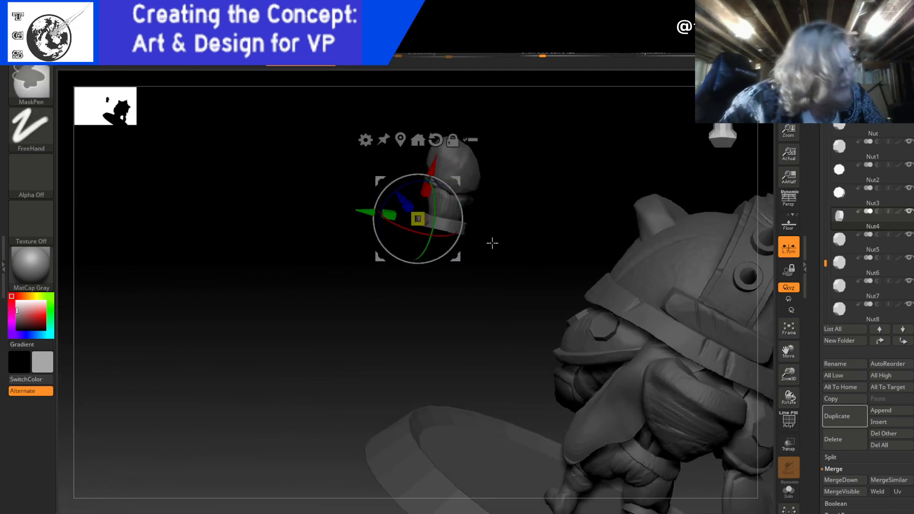
- Rotate Nut4 about its X axis to face outward from the band and shift it along its Z and X axes
{"action": "left_click_drag", "start_coordinate": [408, 205], "coordinate": [464, 180]}
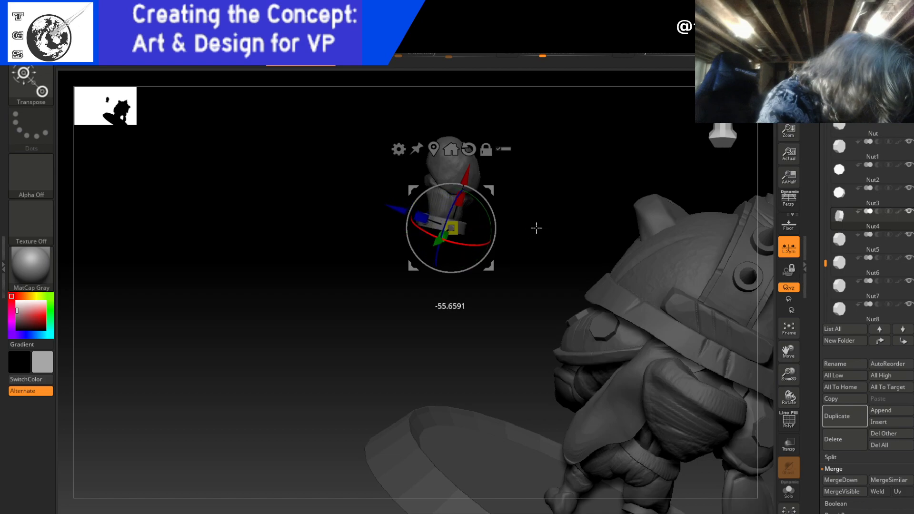
{"action": "left_click_drag", "start_coordinate": [551, 222], "coordinate": [553, 221]}
{"action": "mouse_move", "coordinate": [397, 214]}
{"action": "left_mouse_down"}
{"action": "mouse_move", "coordinate": [376, 214]}
{"action": "mouse_move", "coordinate": [388, 212]}
{"action": "left_mouse_up"}
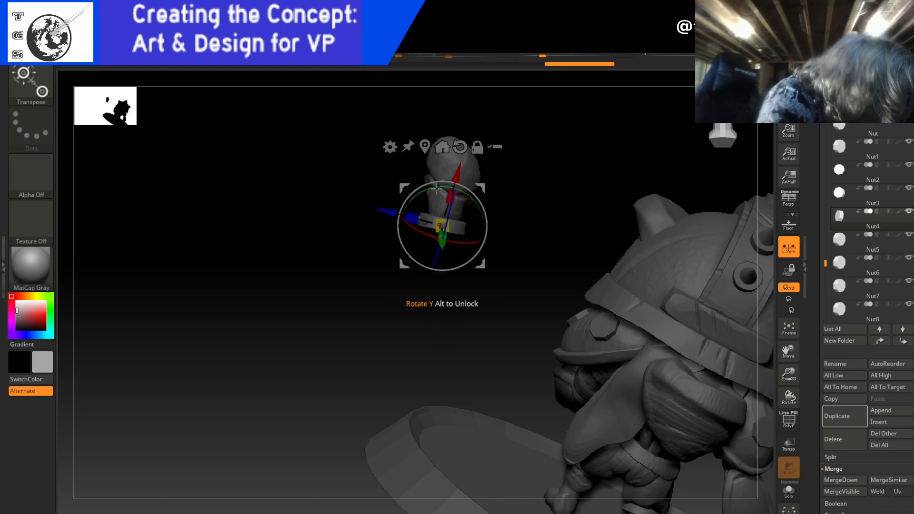
{"action": "left_click_drag", "start_coordinate": [456, 177], "coordinate": [445, 176]}
{"action": "left_click_drag", "start_coordinate": [390, 210], "coordinate": [387, 211]}
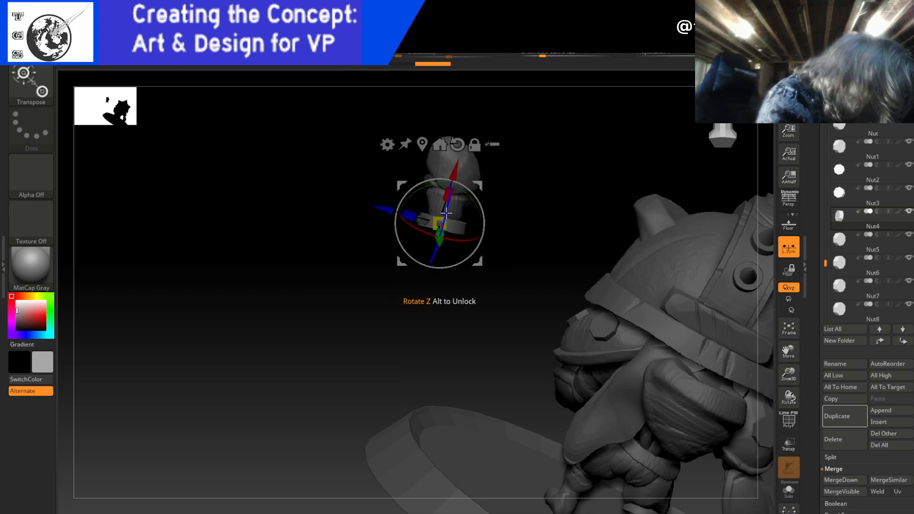
{"action": "left_click_drag", "start_coordinate": [453, 179], "coordinate": [452, 171]}
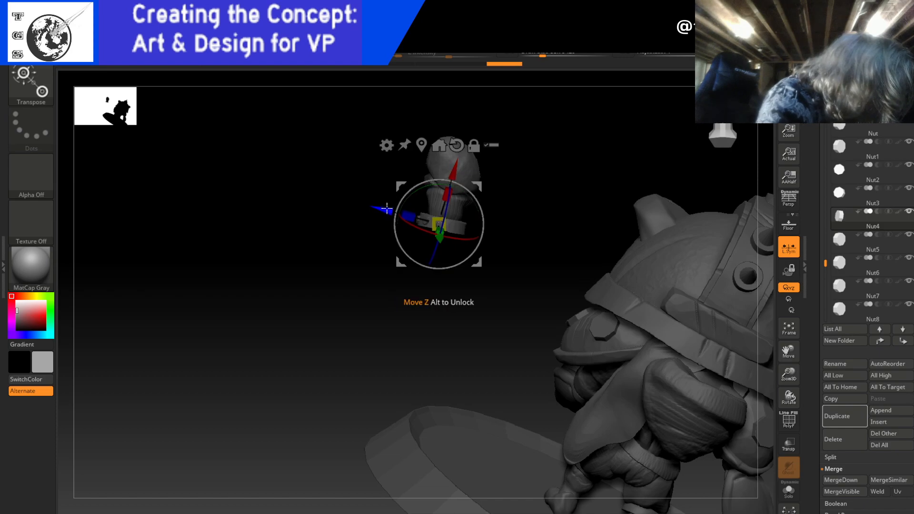
- Tilt Nut4 slightly about its Z axis and fine-tune its position along the Z and X axes
{"action": "left_click_drag", "start_coordinate": [517, 207], "coordinate": [550, 169]}
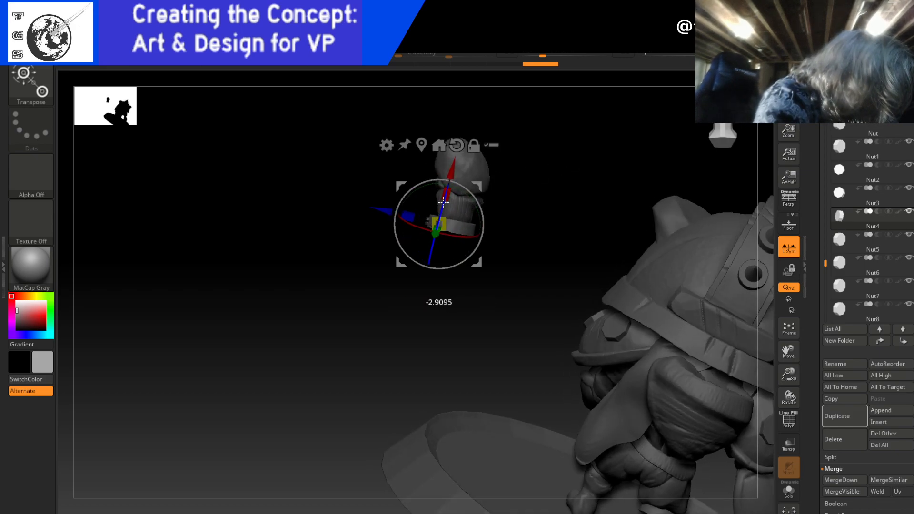
{"action": "left_click_drag", "start_coordinate": [443, 203], "coordinate": [444, 202]}
{"action": "left_click_drag", "start_coordinate": [384, 210], "coordinate": [386, 212]}
{"action": "left_click_drag", "start_coordinate": [548, 212], "coordinate": [494, 204]}
{"action": "left_click_drag", "start_coordinate": [449, 184], "coordinate": [453, 184]}
{"action": "left_click_drag", "start_coordinate": [573, 140], "coordinate": [624, 147]}
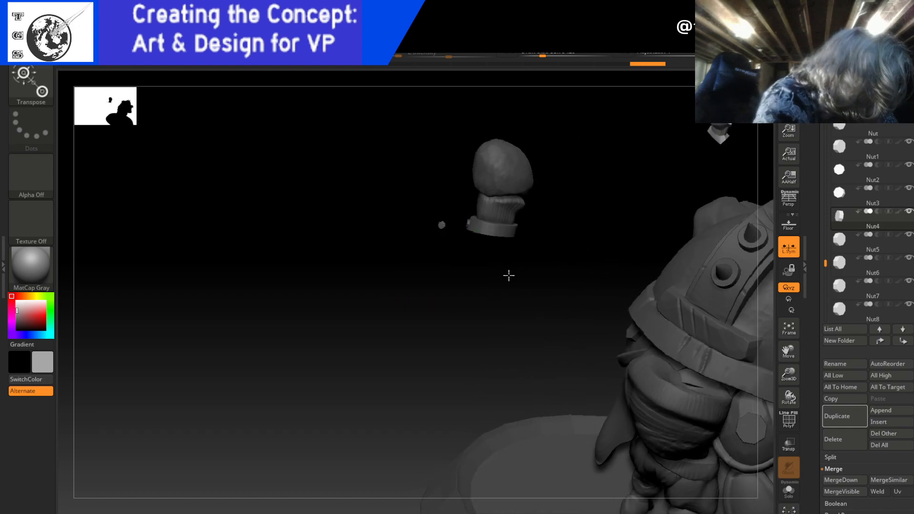
- Slide Nut4 across the gap to the band and adjust its height along the X axis
{"action": "left_click_drag", "start_coordinate": [509, 275], "coordinate": [485, 273]}
{"action": "left_click_drag", "start_coordinate": [388, 228], "coordinate": [454, 233]}
{"action": "left_click_drag", "start_coordinate": [506, 162], "coordinate": [503, 169]}
{"action": "left_click_drag", "start_coordinate": [586, 170], "coordinate": [644, 174]}
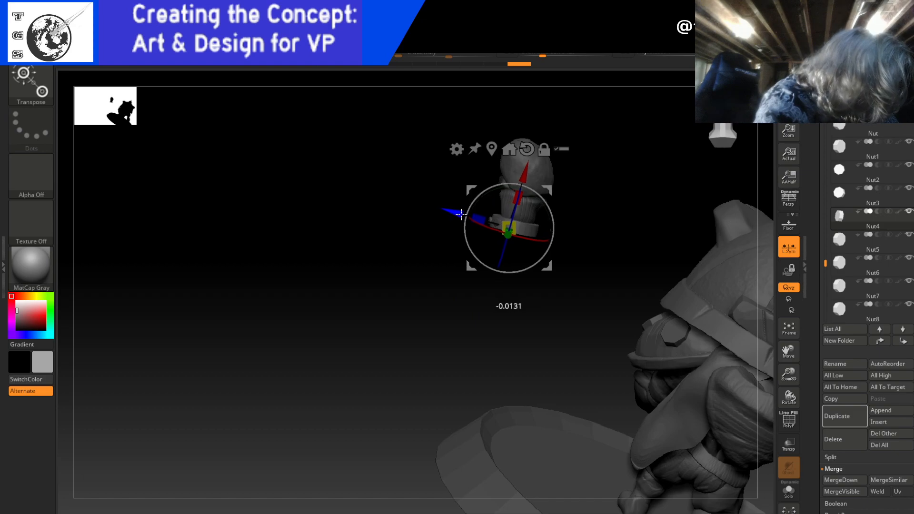
{"action": "mouse_move", "coordinate": [587, 253]}
{"action": "left_mouse_down"}
{"action": "mouse_move", "coordinate": [475, 253]}
{"action": "mouse_move", "coordinate": [461, 239]}
{"action": "left_mouse_up"}
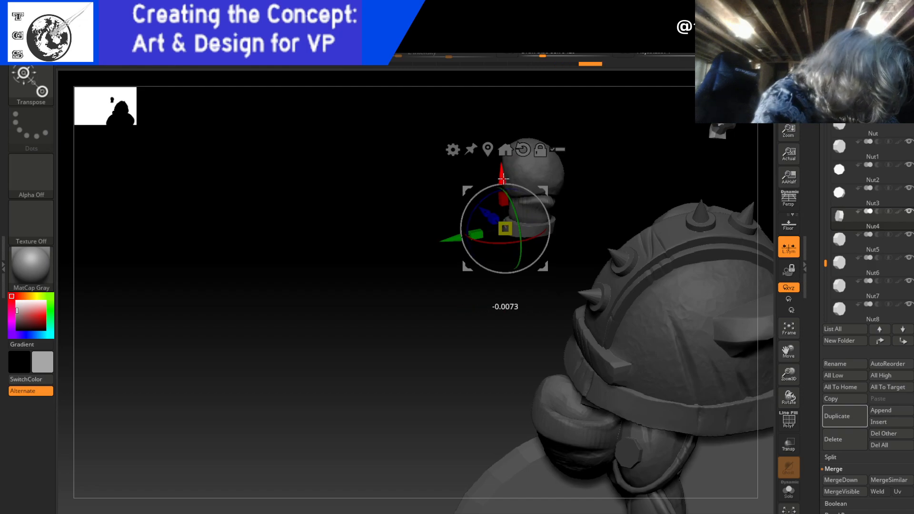
{"action": "left_click_drag", "start_coordinate": [502, 179], "coordinate": [503, 179]}
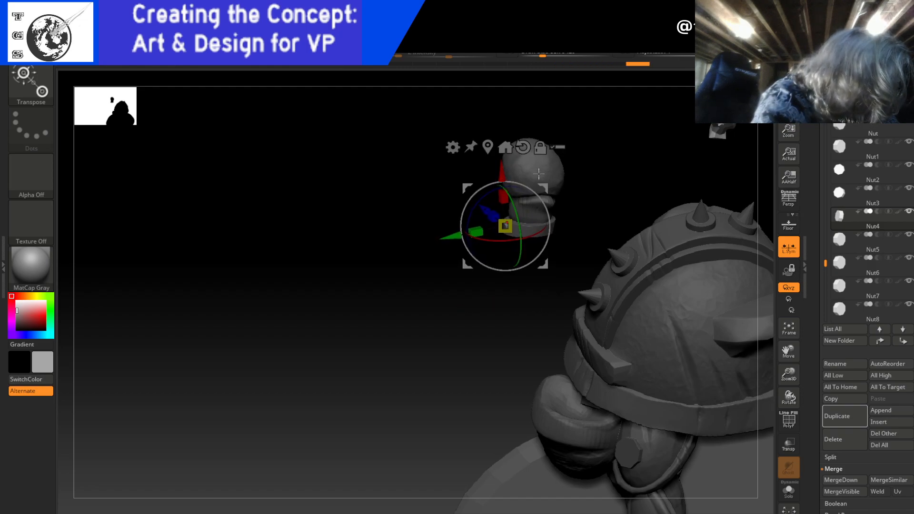
{"action": "left_click_drag", "start_coordinate": [591, 206], "coordinate": [600, 190]}
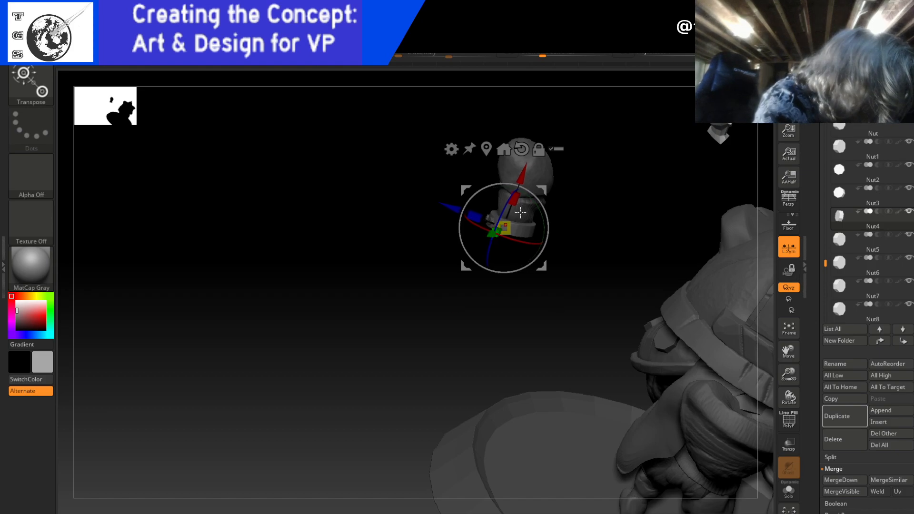
{"action": "mouse_move", "coordinate": [602, 203]}
{"action": "left_mouse_down"}
{"action": "mouse_move", "coordinate": [626, 203]}
{"action": "mouse_move", "coordinate": [612, 201]}
{"action": "left_mouse_up"}
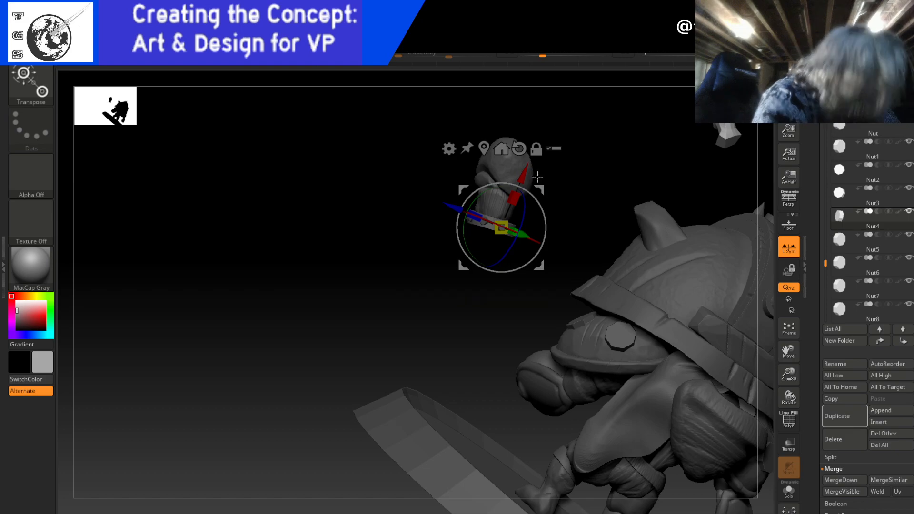
- Shift Nut4 along its Z and Y axes so that it sits against the band's surface
{"action": "key", "text": "q"}
{"action": "mouse_move", "coordinate": [457, 263]}
{"action": "left_mouse_down"}
{"action": "mouse_move", "coordinate": [508, 295]}
{"action": "mouse_move", "coordinate": [467, 295]}
{"action": "mouse_move", "coordinate": [512, 287]}
{"action": "mouse_move", "coordinate": [509, 304]}
{"action": "left_mouse_up"}
{"action": "key", "text": "w"}
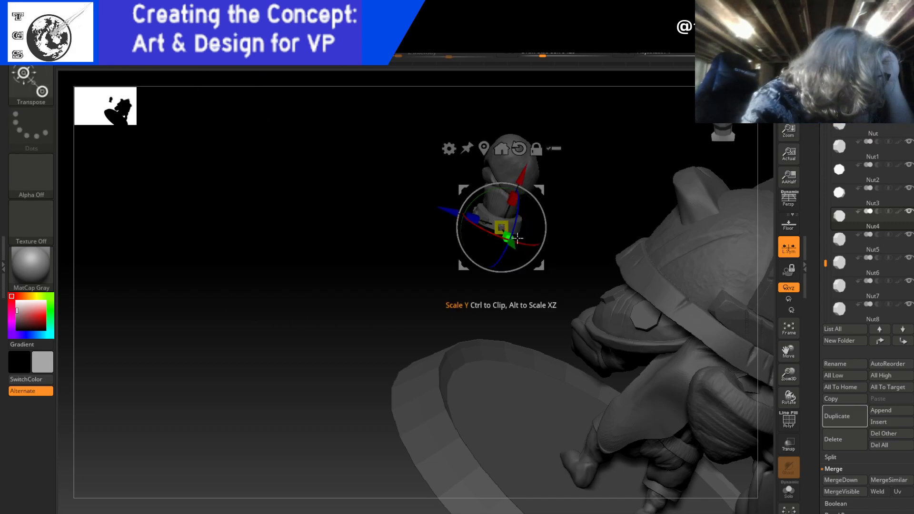
{"action": "left_click_drag", "start_coordinate": [453, 213], "coordinate": [448, 211]}
{"action": "left_click_drag", "start_coordinate": [577, 234], "coordinate": [541, 236]}
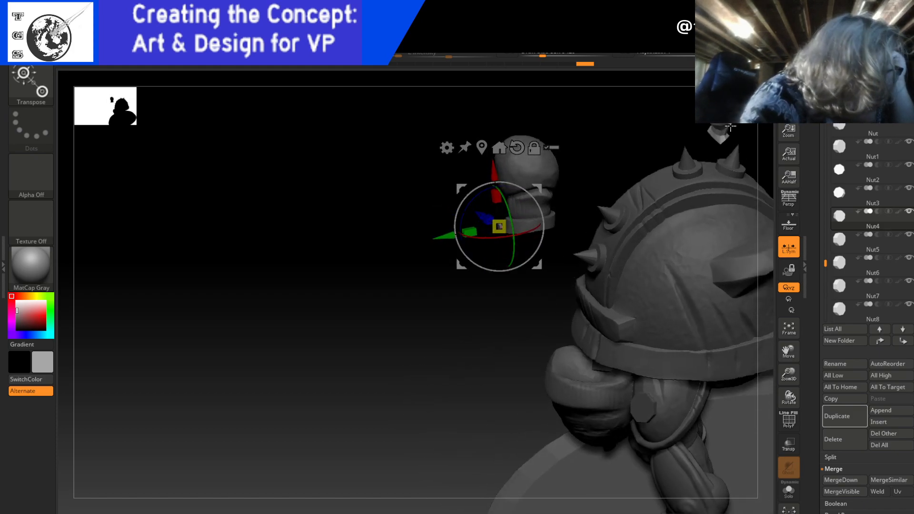
{"action": "left_click_drag", "start_coordinate": [729, 126], "coordinate": [728, 128]}
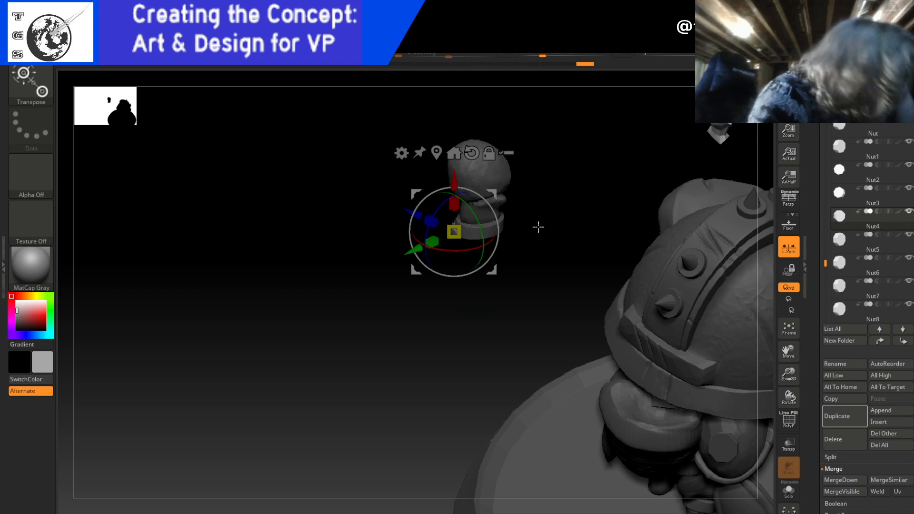
{"action": "left_click_drag", "start_coordinate": [415, 249], "coordinate": [412, 255]}
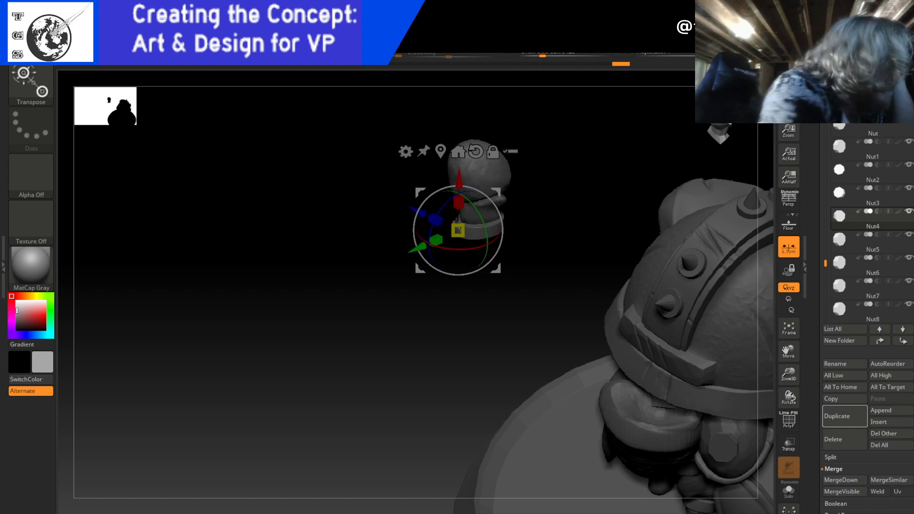
{"action": "key", "text": "q"}
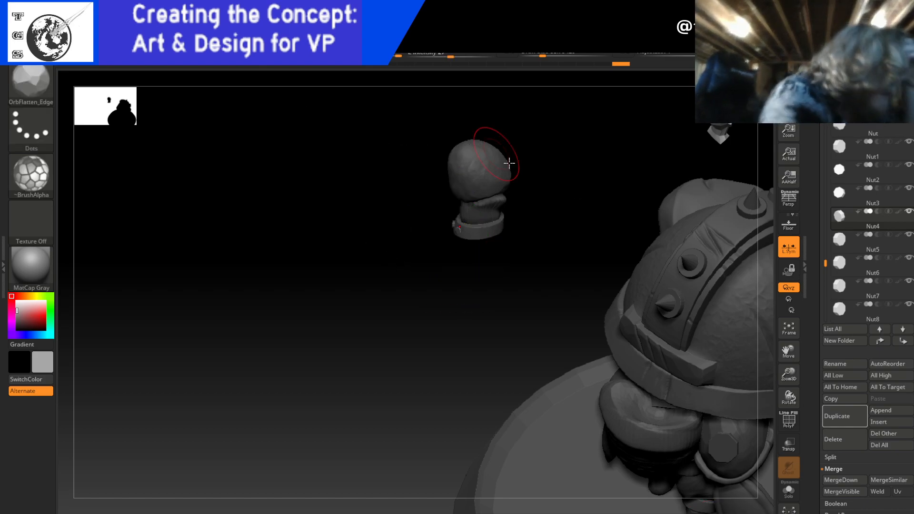
- Rotate Nut4 slightly to align its angle with the band
{"action": "mouse_move", "coordinate": [561, 261]}
{"action": "left_mouse_down"}
{"action": "mouse_move", "coordinate": [634, 257]}
{"action": "mouse_move", "coordinate": [587, 273]}
{"action": "mouse_move", "coordinate": [573, 298]}
{"action": "mouse_move", "coordinate": [516, 301]}
{"action": "left_mouse_up"}
{"action": "key", "text": "w"}
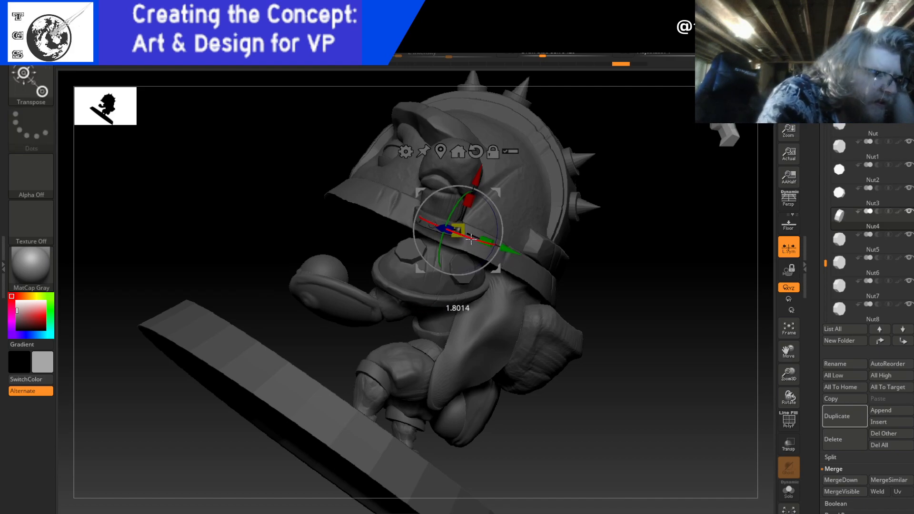
{"action": "key", "text": "q"}
{"action": "mouse_move", "coordinate": [630, 216]}
{"action": "left_mouse_down"}
{"action": "mouse_move", "coordinate": [606, 187]}
{"action": "mouse_move", "coordinate": [638, 203]}
{"action": "left_mouse_up"}
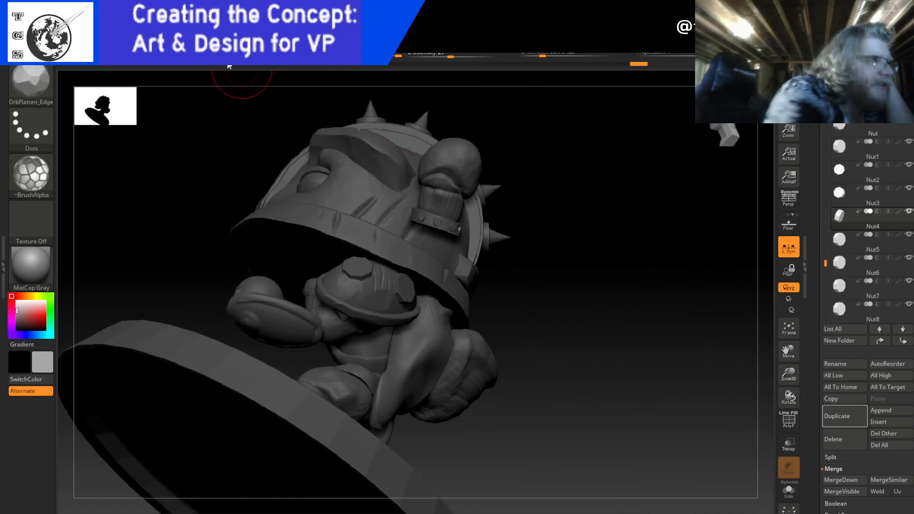
- Nudge Nut4 a little further along the band to even its spacing with the neighbouring nuts
{"action": "key", "text": "w"}
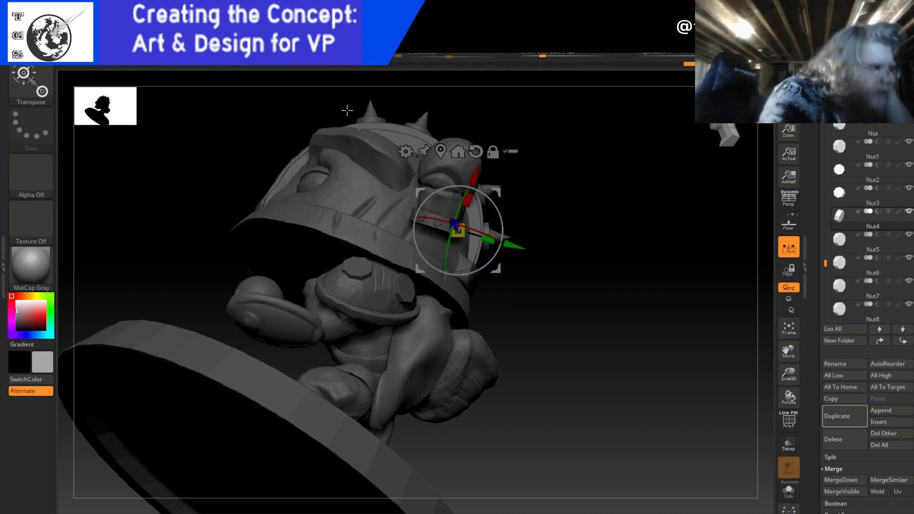
{"action": "key", "text": "q"}
{"action": "mouse_move", "coordinate": [611, 228]}
{"action": "left_mouse_down"}
{"action": "mouse_move", "coordinate": [586, 238]}
{"action": "mouse_move", "coordinate": [612, 229]}
{"action": "left_mouse_up"}
{"action": "key", "text": "w"}
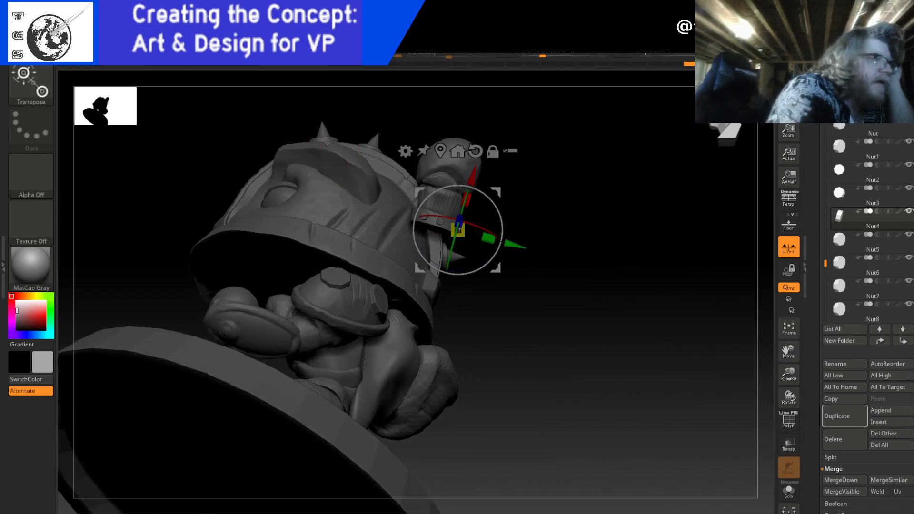
{"action": "left_click_drag", "start_coordinate": [489, 256], "coordinate": [513, 242]}
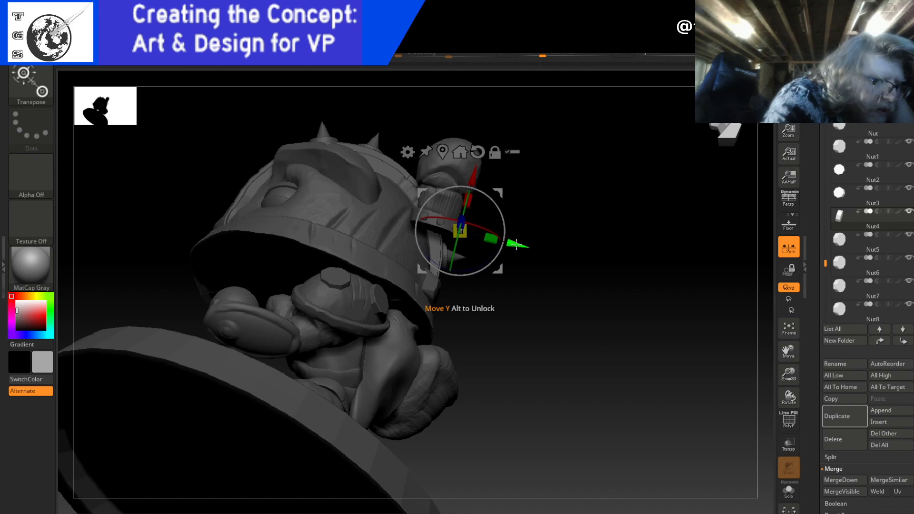
- Make a final small adjustment to Nut4's placement on the band from the opposite side
{"action": "key", "text": "q"}
{"action": "left_click_drag", "start_coordinate": [581, 265], "coordinate": [540, 223]}
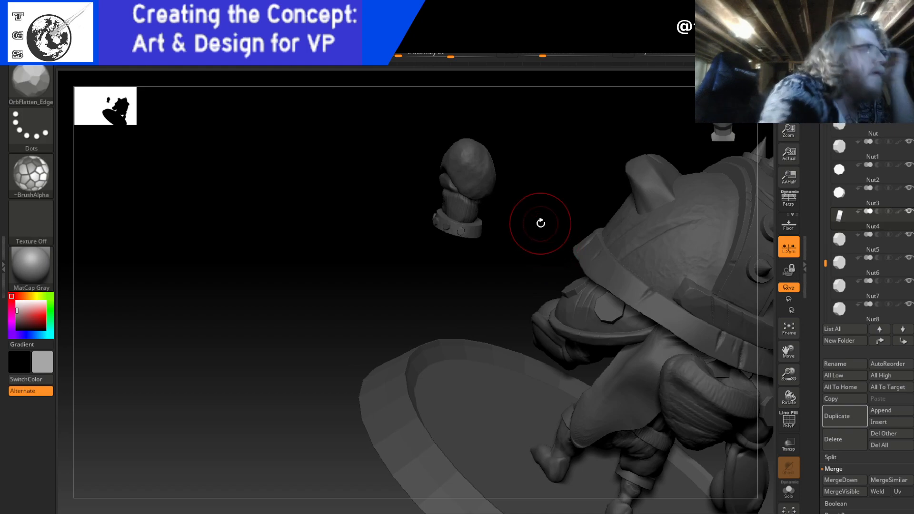
{"action": "key", "text": "w"}
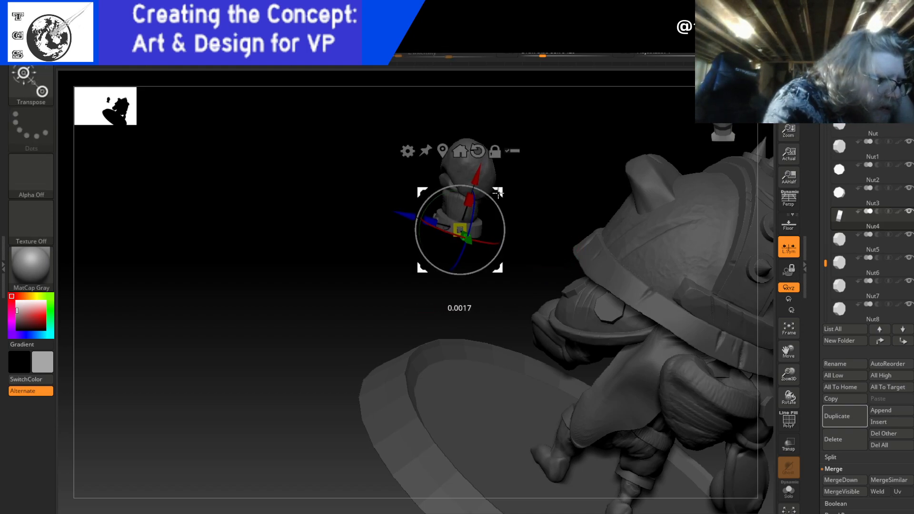
{"action": "left_click_drag", "start_coordinate": [469, 242], "coordinate": [471, 236]}
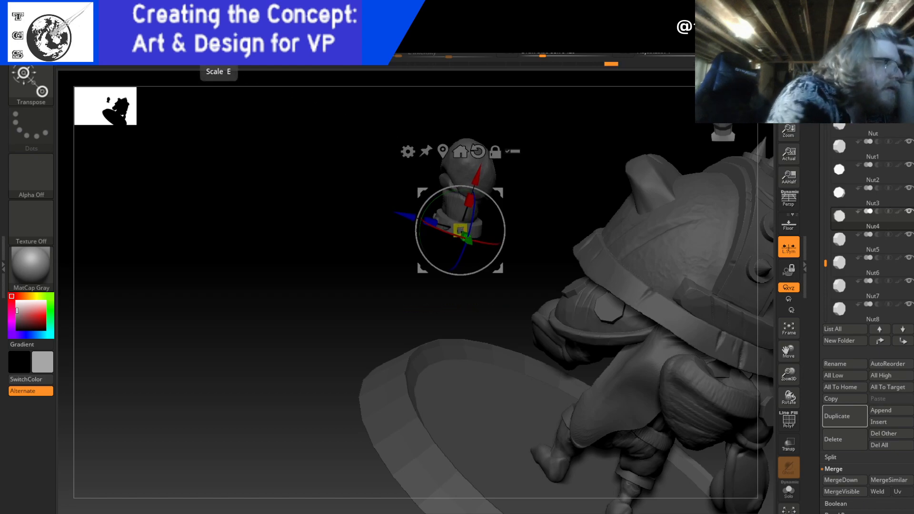
- Nudge Nut4 inward from the underside view so that it sits closer to the band of the fist piece
{"action": "left_click", "coordinate": [174, 49]}
{"action": "left_click_drag", "start_coordinate": [538, 243], "coordinate": [581, 248]}
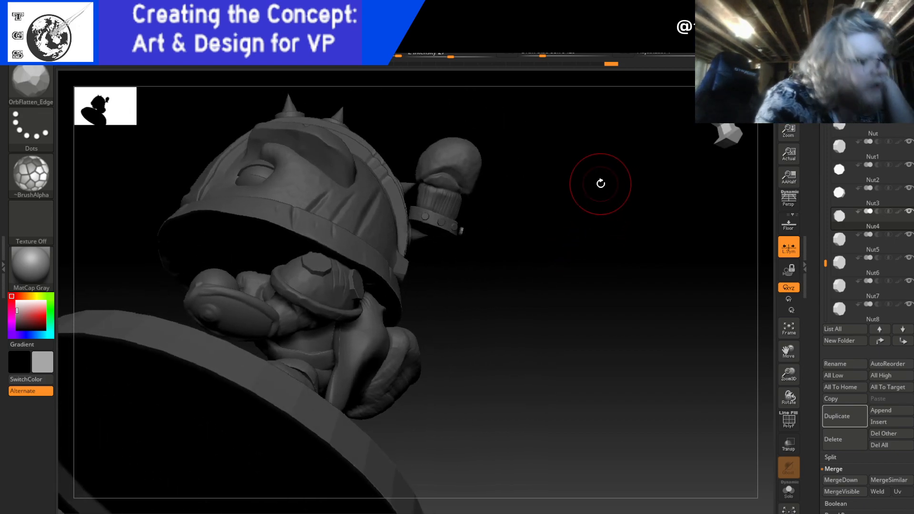
{"action": "left_click", "coordinate": [215, 50]}
{"action": "left_click_drag", "start_coordinate": [518, 246], "coordinate": [513, 246]}
{"action": "key", "text": "q"}
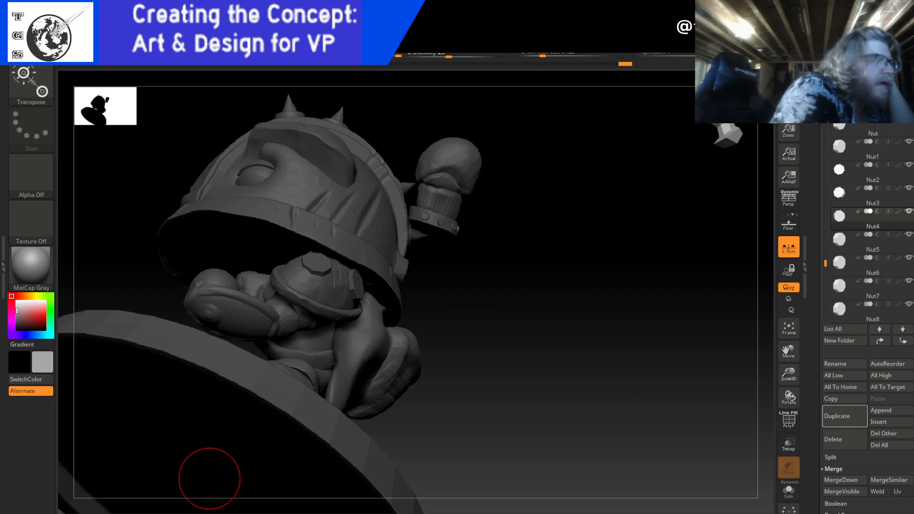
- Shift Nut4 along its Y axis to adjust how far it protrudes from the band
{"action": "mouse_move", "coordinate": [611, 259]}
{"action": "left_mouse_down"}
{"action": "mouse_move", "coordinate": [571, 246]}
{"action": "mouse_move", "coordinate": [601, 257]}
{"action": "left_mouse_up"}
{"action": "key", "text": "w"}
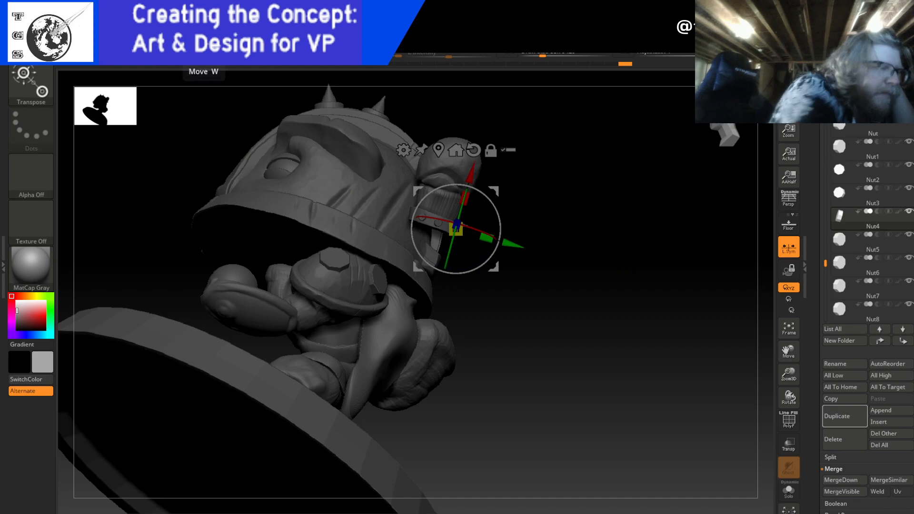
{"action": "mouse_move", "coordinate": [479, 229]}
{"action": "left_mouse_down"}
{"action": "mouse_move", "coordinate": [528, 253]}
{"action": "mouse_move", "coordinate": [536, 241]}
{"action": "mouse_move", "coordinate": [510, 243]}
{"action": "left_mouse_up"}
{"action": "key", "text": "q"}
{"action": "key", "text": "w"}
{"action": "left_click", "coordinate": [186, 48]}
{"action": "mouse_move", "coordinate": [226, 467]}
{"action": "left_mouse_down"}
{"action": "mouse_move", "coordinate": [524, 235]}
{"action": "mouse_move", "coordinate": [573, 243]}
{"action": "mouse_move", "coordinate": [549, 236]}
{"action": "left_mouse_up"}
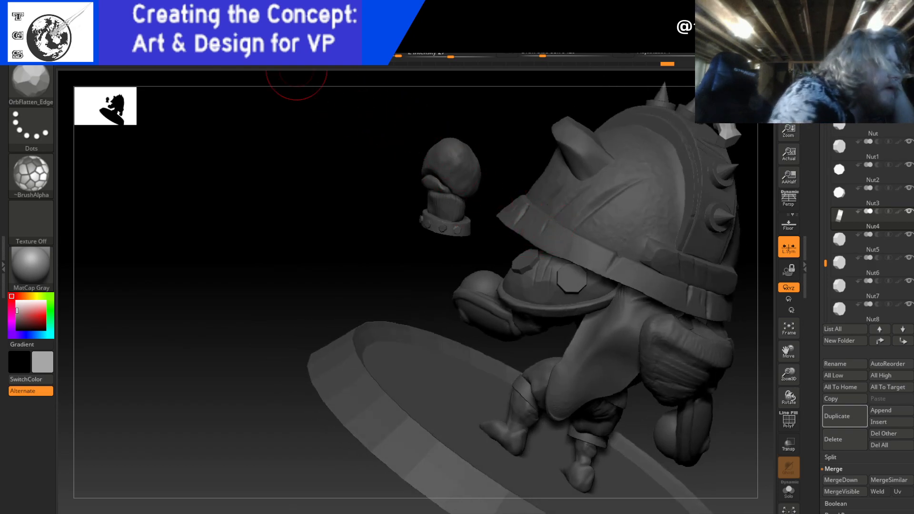
- Fine-tune Nut4's placement and angle on the band from the rear side of the character
{"action": "key", "text": "w"}
{"action": "left_click_drag", "start_coordinate": [476, 210], "coordinate": [475, 208]}
{"action": "key", "text": "q"}
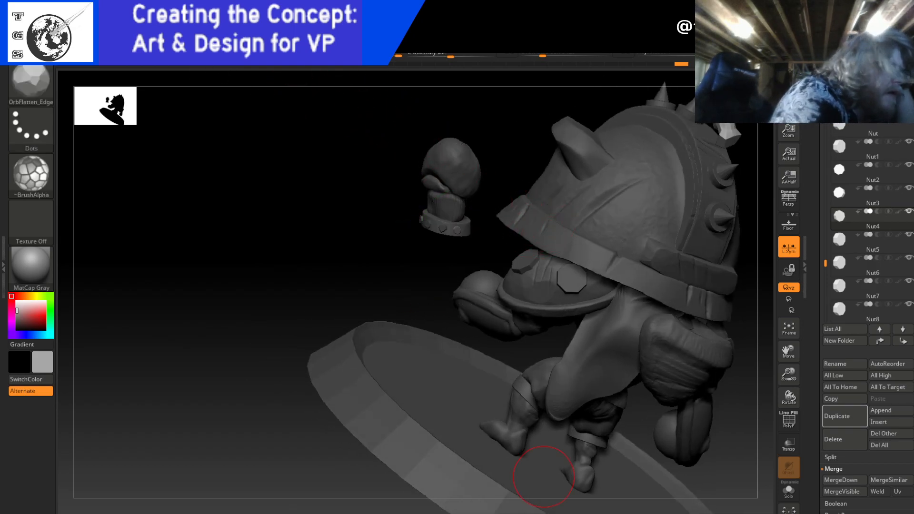
{"action": "left_click_drag", "start_coordinate": [482, 252], "coordinate": [495, 222]}
{"action": "key", "text": "w"}
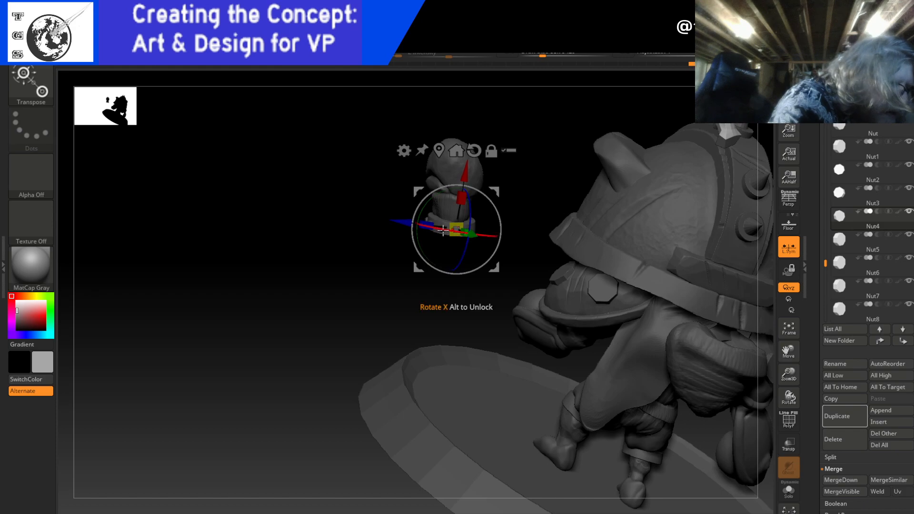
{"action": "key", "text": "q"}
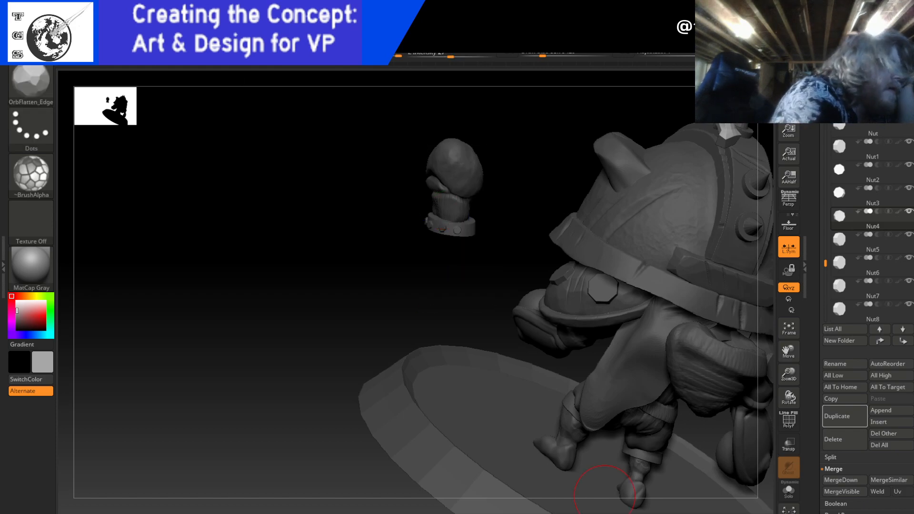
- Move Nut4 slightly along its Y axis and inspect its seating from around the band
{"action": "mouse_move", "coordinate": [510, 241]}
{"action": "left_mouse_down"}
{"action": "mouse_move", "coordinate": [557, 250]}
{"action": "mouse_move", "coordinate": [436, 291]}
{"action": "left_mouse_up"}
{"action": "key", "text": "w"}
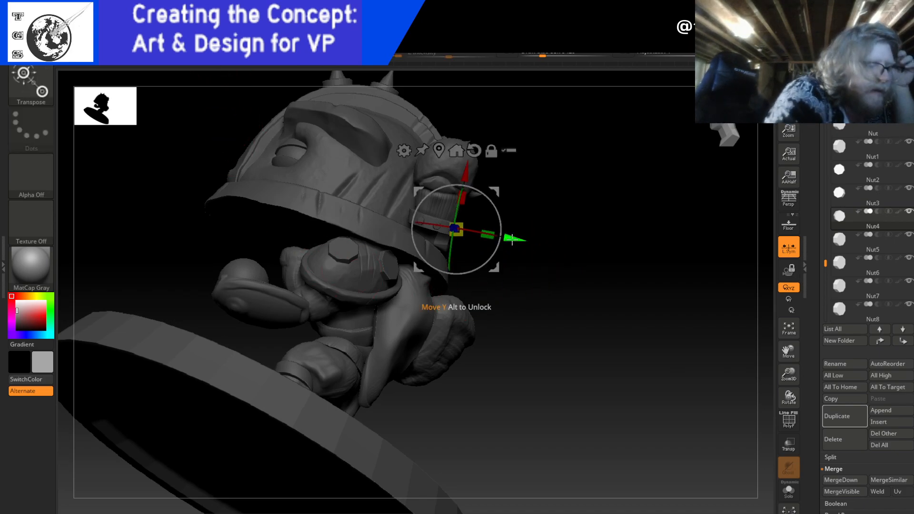
{"action": "key", "text": "q"}
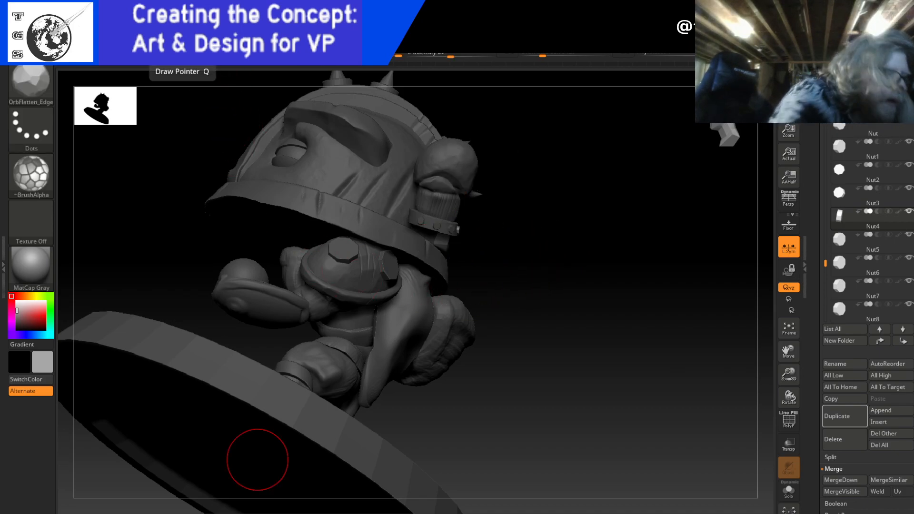
{"action": "mouse_move", "coordinate": [522, 243]}
{"action": "left_mouse_down"}
{"action": "mouse_move", "coordinate": [477, 228]}
{"action": "mouse_move", "coordinate": [516, 214]}
{"action": "mouse_move", "coordinate": [529, 190]}
{"action": "left_mouse_up"}
{"action": "left_click_drag", "start_coordinate": [531, 150], "coordinate": [575, 243]}
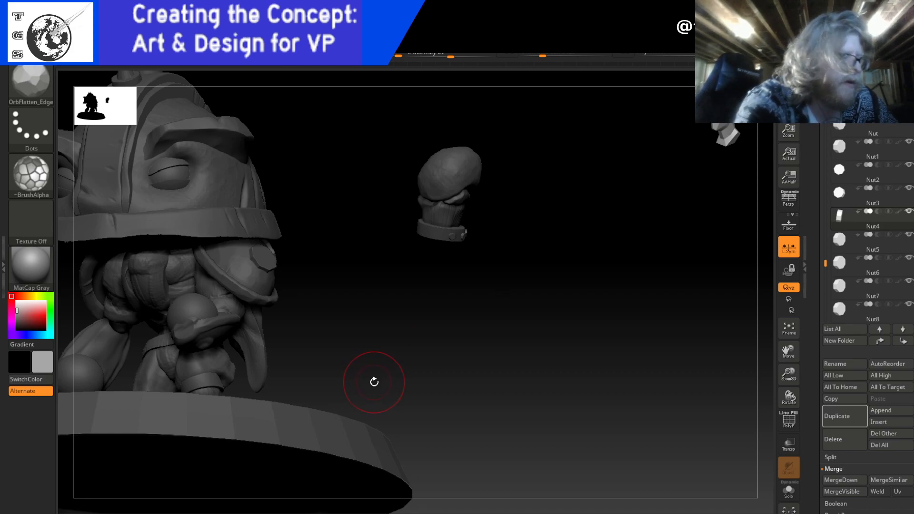
{"action": "left_click_drag", "start_coordinate": [398, 349], "coordinate": [518, 250]}
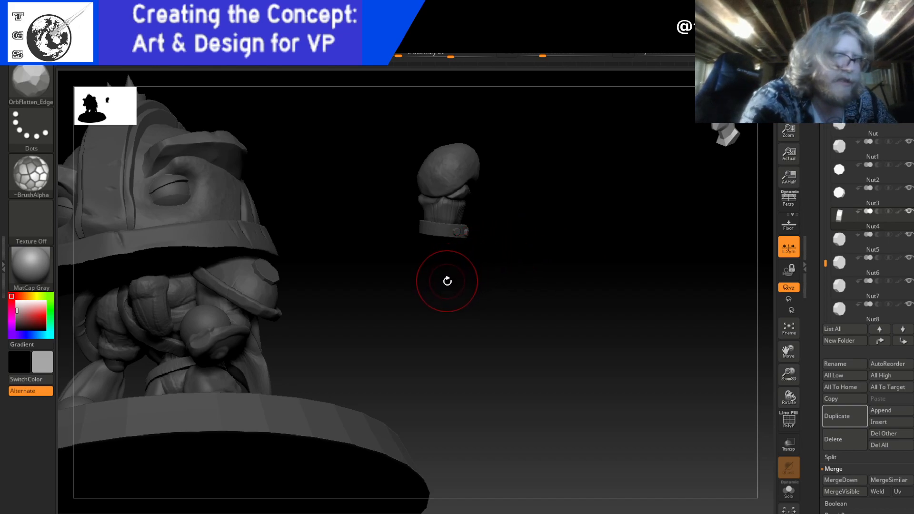
- Select Nut5, return it to its earlier history state, and reposition it against the band
{"action": "left_click", "coordinate": [889, 248]}
{"action": "left_click_drag", "start_coordinate": [617, 337], "coordinate": [517, 336]}
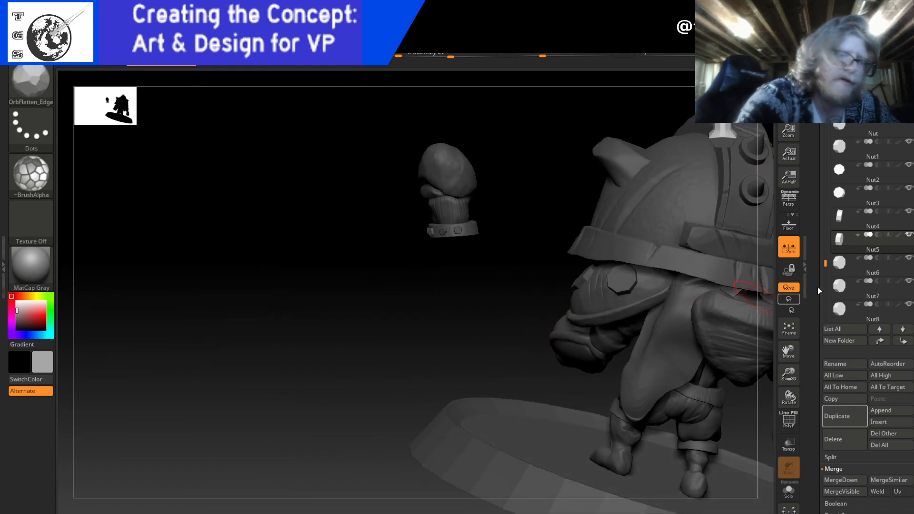
{"action": "left_click", "coordinate": [120, 65]}
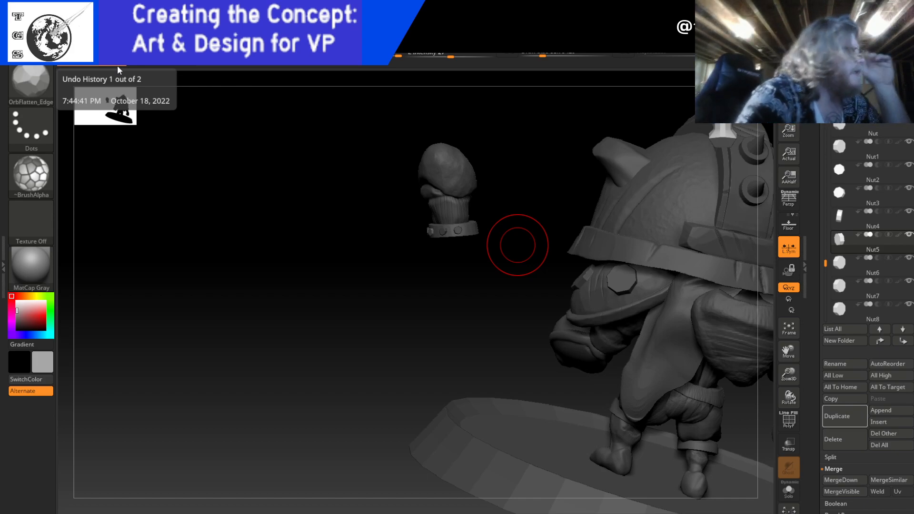
{"action": "key", "text": "w"}
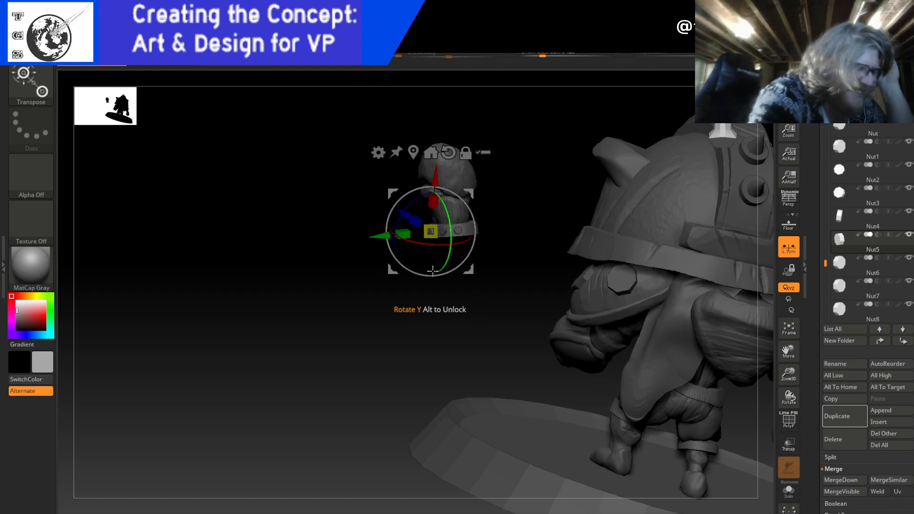
{"action": "left_click_drag", "start_coordinate": [423, 338], "coordinate": [504, 334]}
{"action": "left_click_drag", "start_coordinate": [488, 235], "coordinate": [502, 262]}
{"action": "key", "text": "q"}
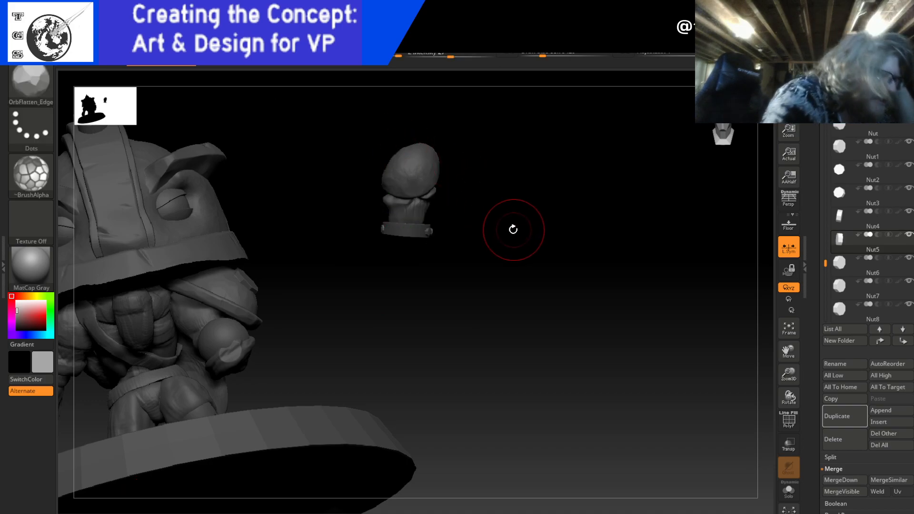
- Nudge Nut5 slightly on the band and compare the placement with its previous history states
{"action": "key", "text": "w"}
{"action": "mouse_move", "coordinate": [450, 234]}
{"action": "left_mouse_down"}
{"action": "mouse_move", "coordinate": [547, 244]}
{"action": "mouse_move", "coordinate": [459, 239]}
{"action": "left_mouse_up"}
{"action": "left_click", "coordinate": [186, 66]}
{"action": "left_click", "coordinate": [255, 67]}
{"action": "key", "text": "q"}
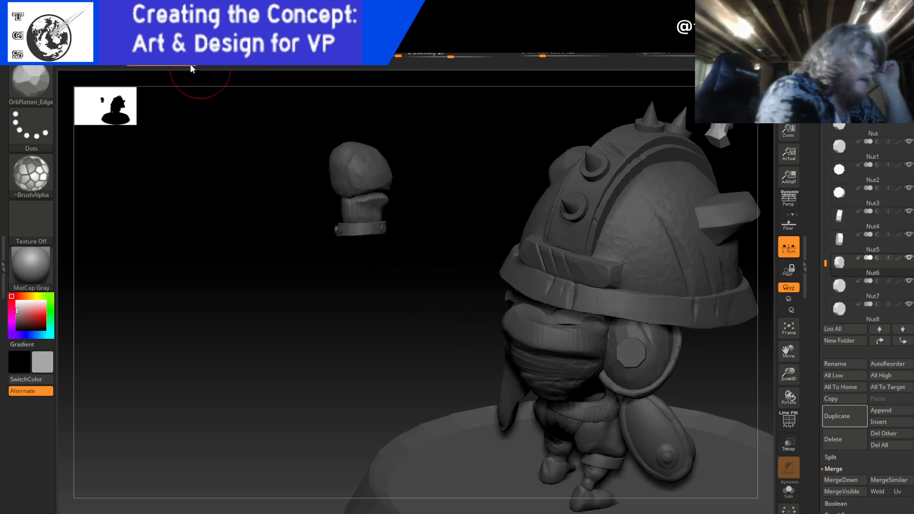
- Try to move Nut6 to the open section of the band, and undo the move
{"action": "key", "text": "w"}
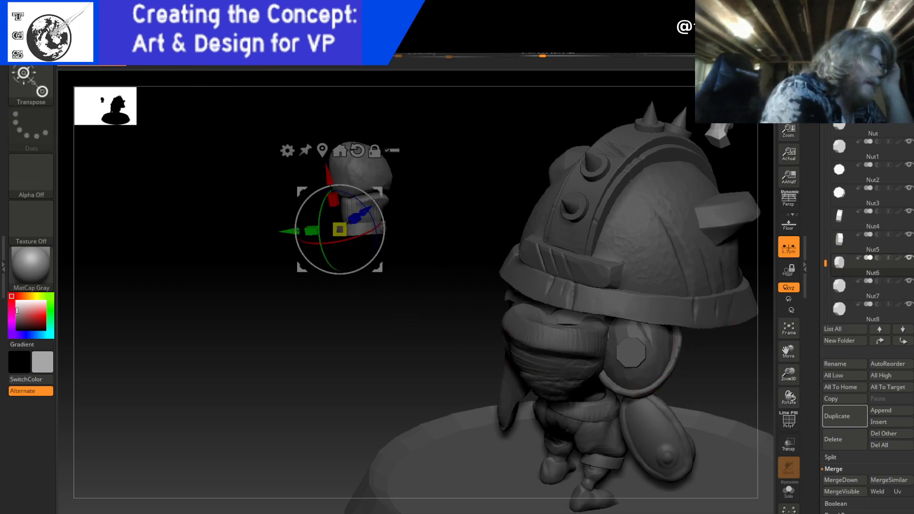
{"action": "left_click_drag", "start_coordinate": [448, 303], "coordinate": [382, 300]}
{"action": "left_click_drag", "start_coordinate": [396, 227], "coordinate": [359, 228]}
{"action": "mouse_move", "coordinate": [402, 257]}
{"action": "left_mouse_down"}
{"action": "mouse_move", "coordinate": [439, 257]}
{"action": "mouse_move", "coordinate": [394, 263]}
{"action": "mouse_move", "coordinate": [419, 263]}
{"action": "mouse_move", "coordinate": [412, 272]}
{"action": "left_mouse_up"}
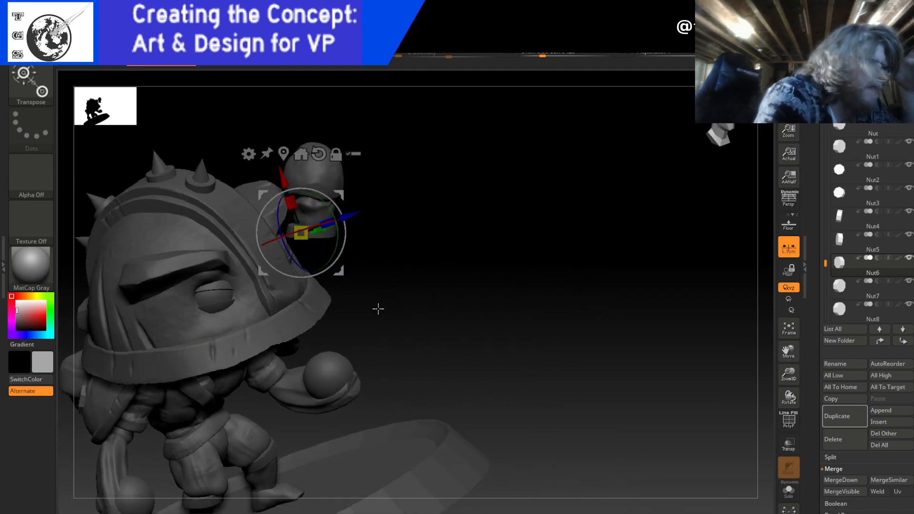
{"action": "key", "text": "ctrl+z"}
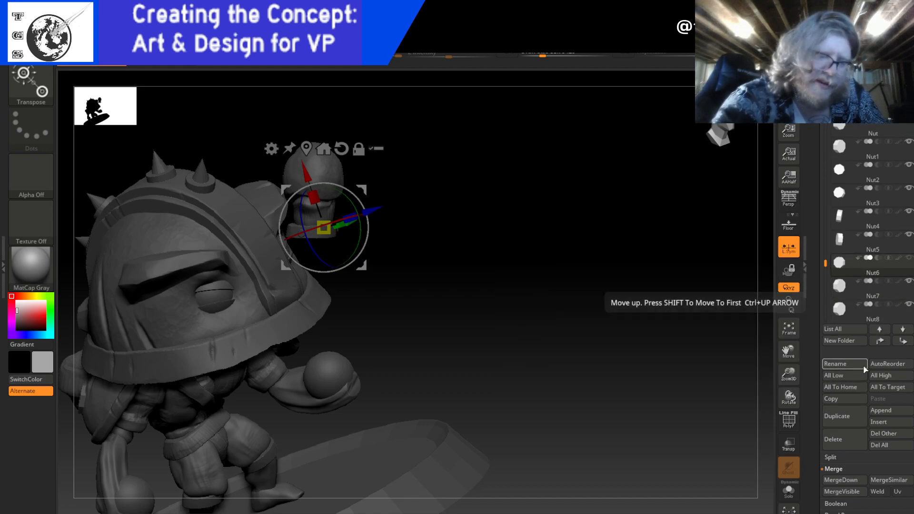
- Delete the spare nut subtools Nut6, Nut7 and Nut8
{"action": "left_click", "coordinate": [852, 435]}
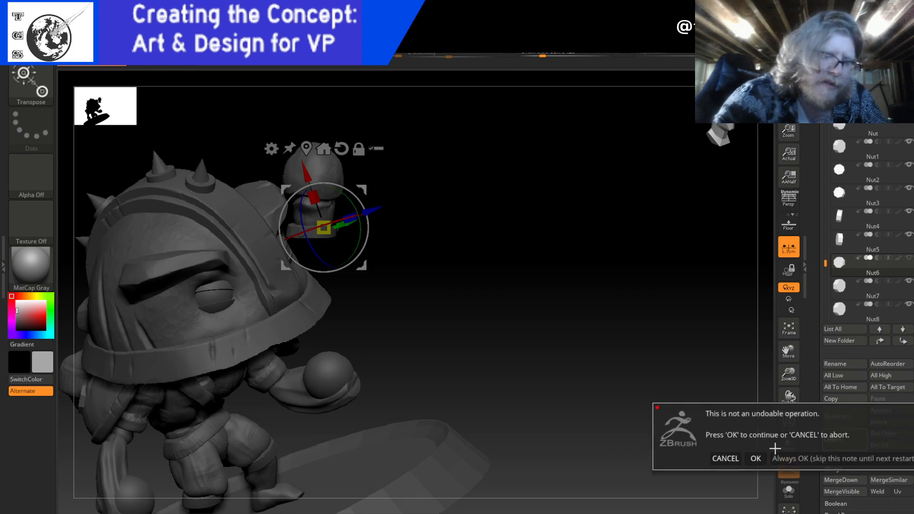
{"action": "left_click", "coordinate": [755, 458]}
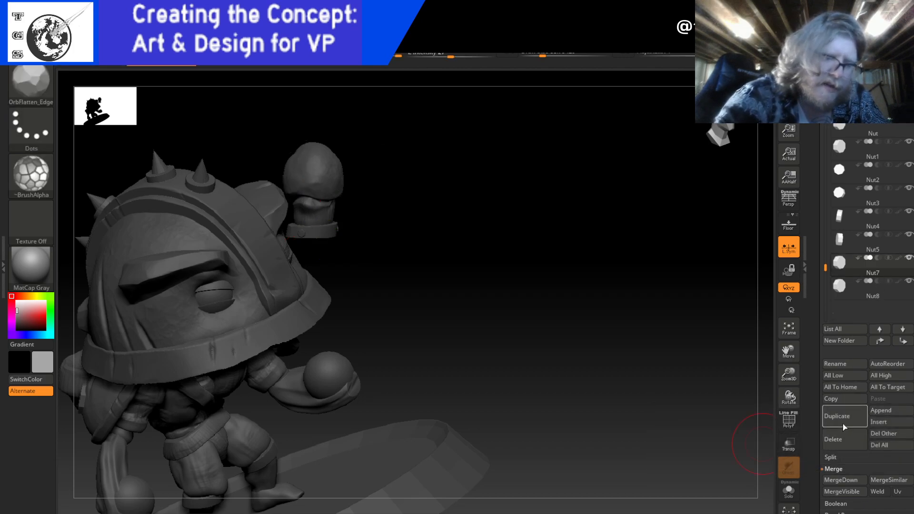
{"action": "left_click", "coordinate": [841, 436]}
{"action": "left_click", "coordinate": [755, 459]}
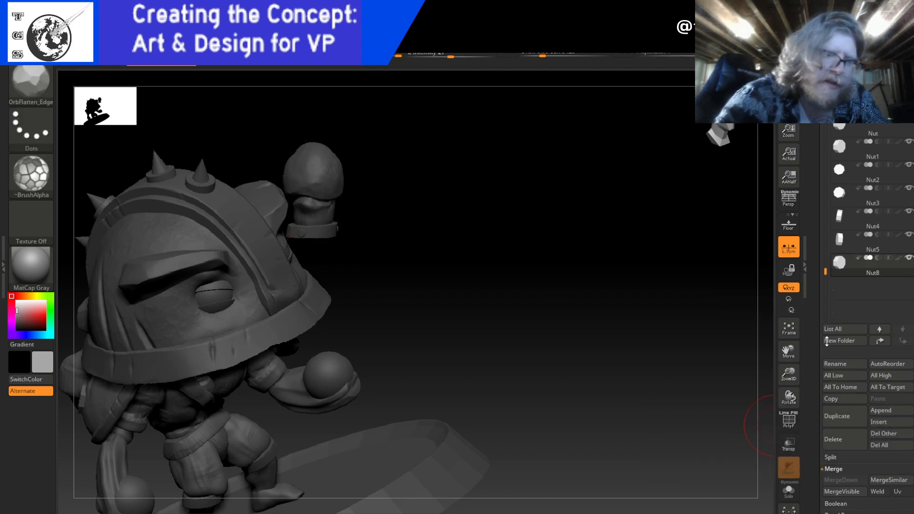
{"action": "left_click", "coordinate": [844, 436]}
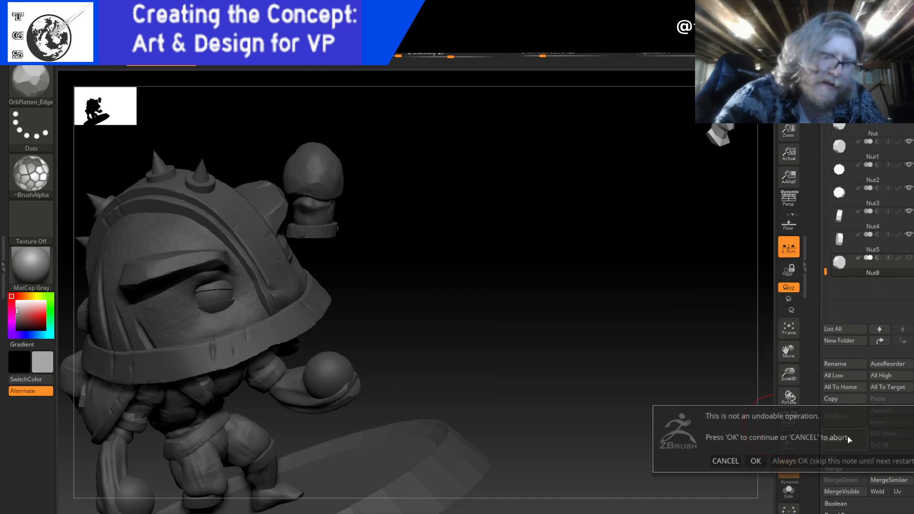
{"action": "left_click", "coordinate": [756, 460]}
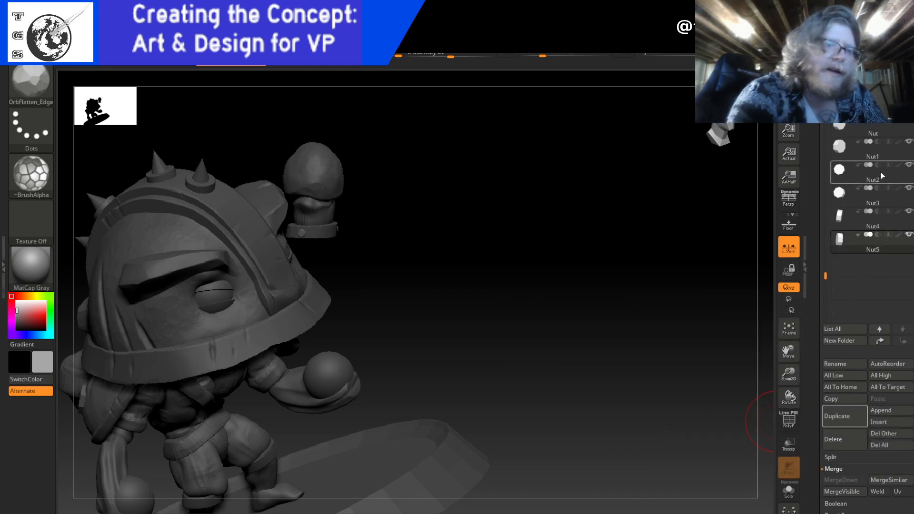
{"action": "left_click_drag", "start_coordinate": [589, 310], "coordinate": [704, 315]}
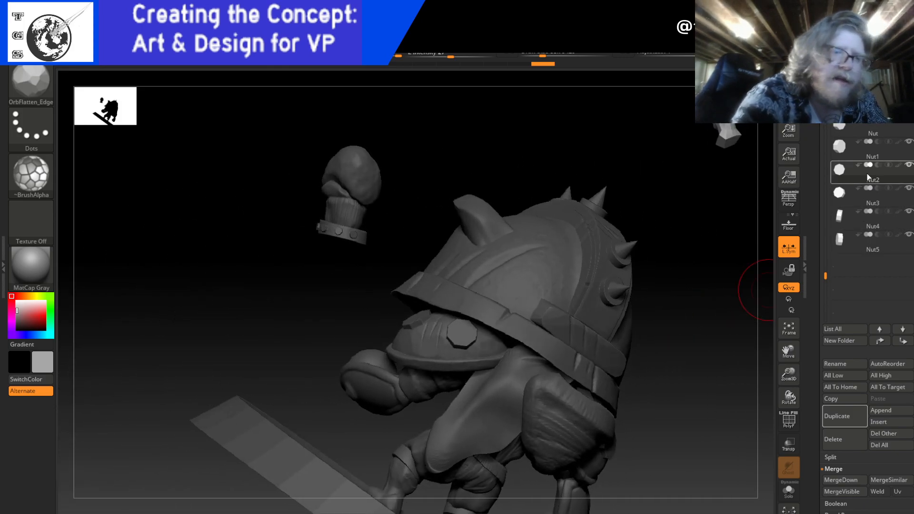
{"action": "left_click", "coordinate": [843, 417]}
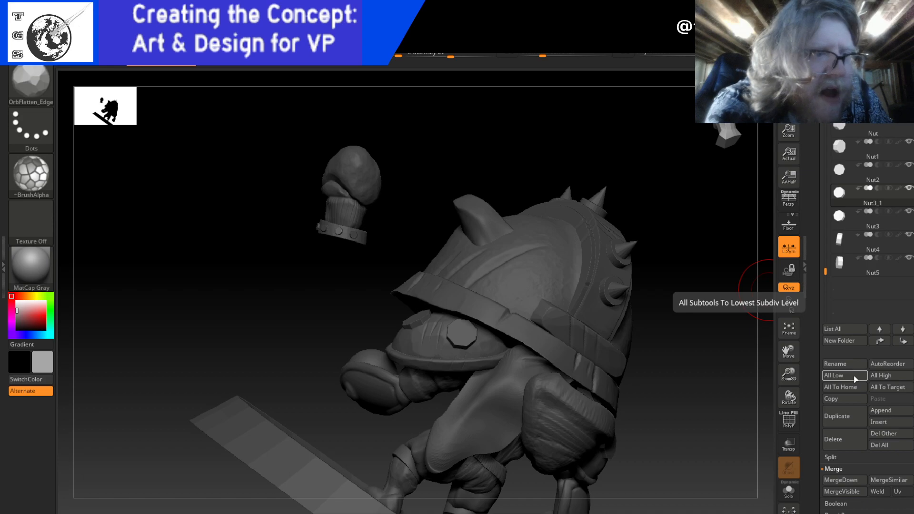
{"action": "key", "text": "ctrl"}
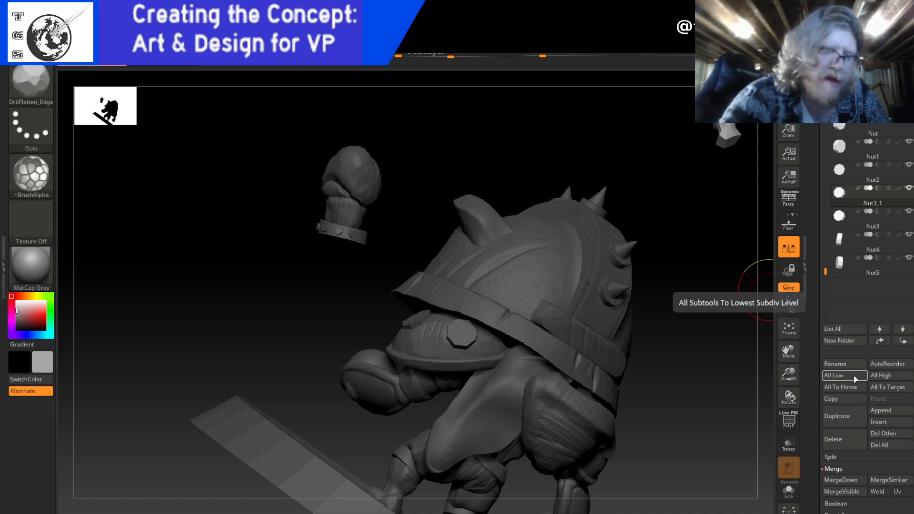
{"action": "left_click", "coordinate": [845, 438]}
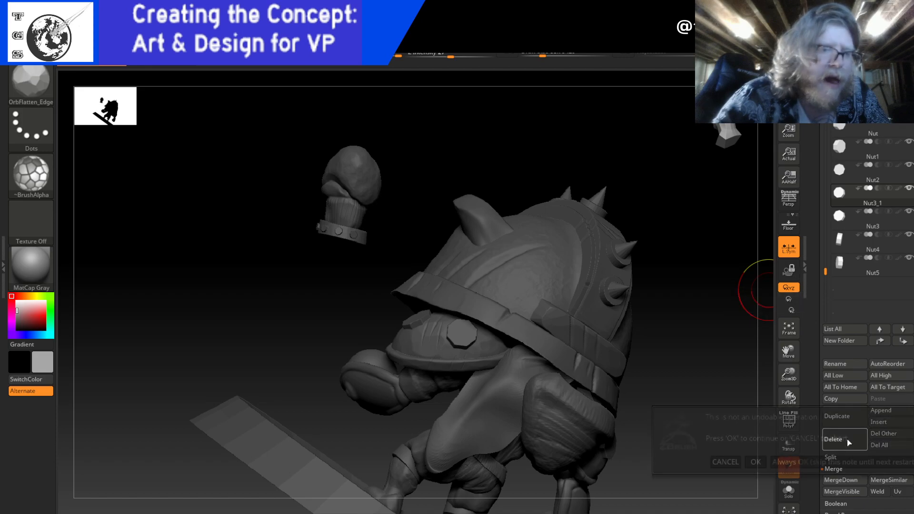
{"action": "left_click", "coordinate": [755, 462]}
- Select Nut2 and duplicate it as a new nut for the fist piece's band
{"action": "left_click", "coordinate": [881, 177]}
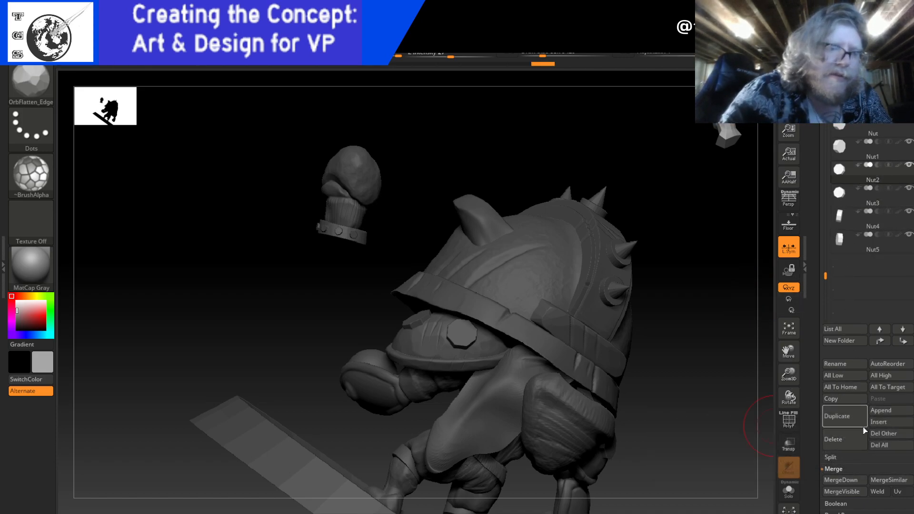
{"action": "left_click", "coordinate": [846, 422]}
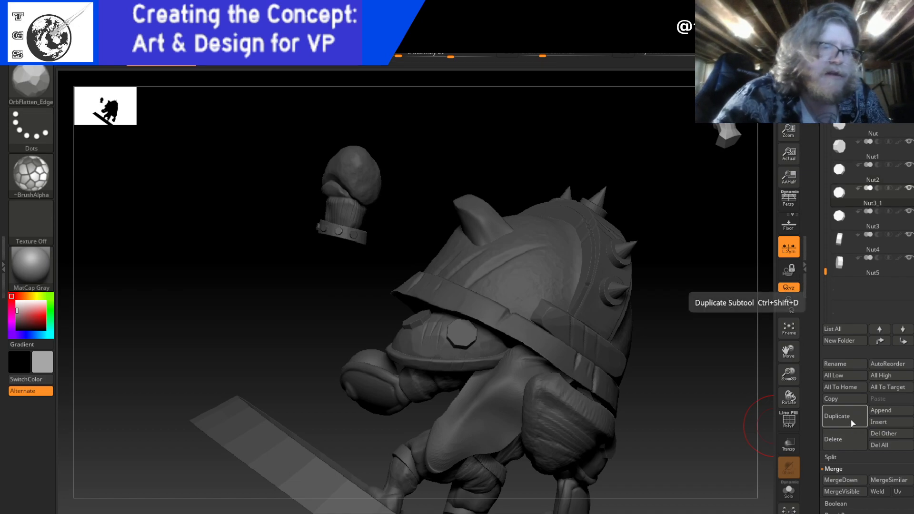
{"action": "left_click", "coordinate": [221, 57]}
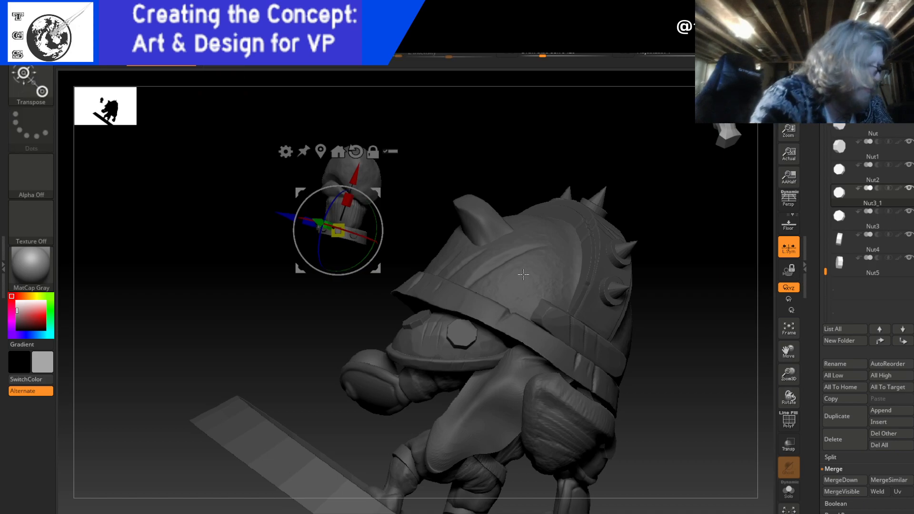
{"action": "key", "text": "q"}
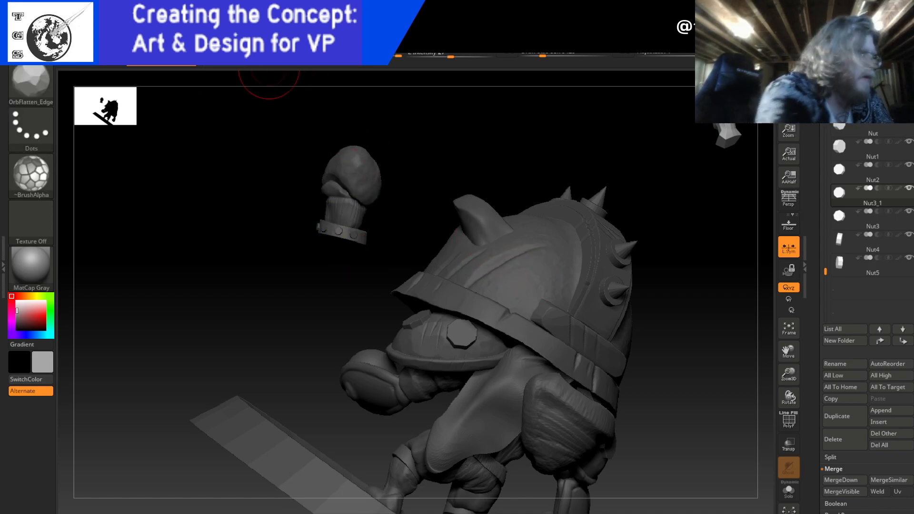
- Try to move the duplicate of Nut2 along its Y axis across the band, and undo the move
{"action": "key", "text": "w"}
{"action": "mouse_move", "coordinate": [500, 119]}
{"action": "left_mouse_down"}
{"action": "mouse_move", "coordinate": [512, 119]}
{"action": "mouse_move", "coordinate": [468, 120]}
{"action": "left_mouse_up"}
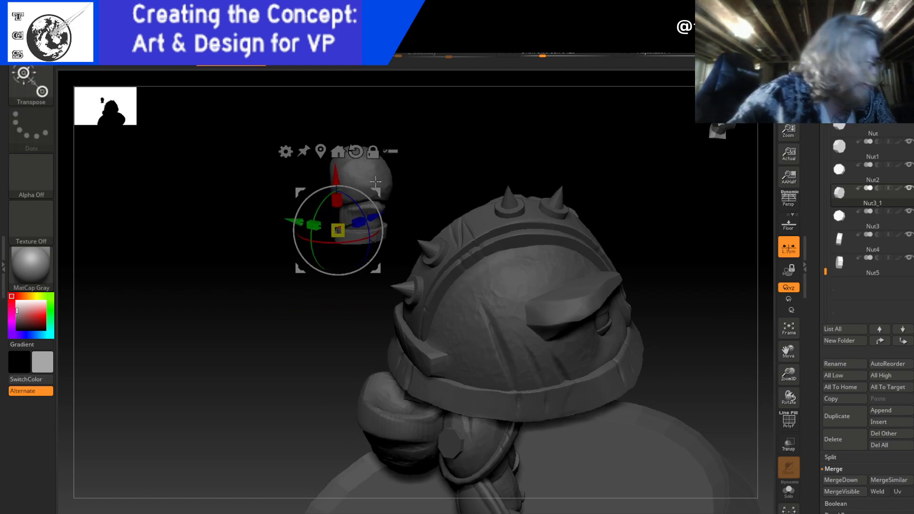
{"action": "left_click_drag", "start_coordinate": [289, 220], "coordinate": [329, 221]}
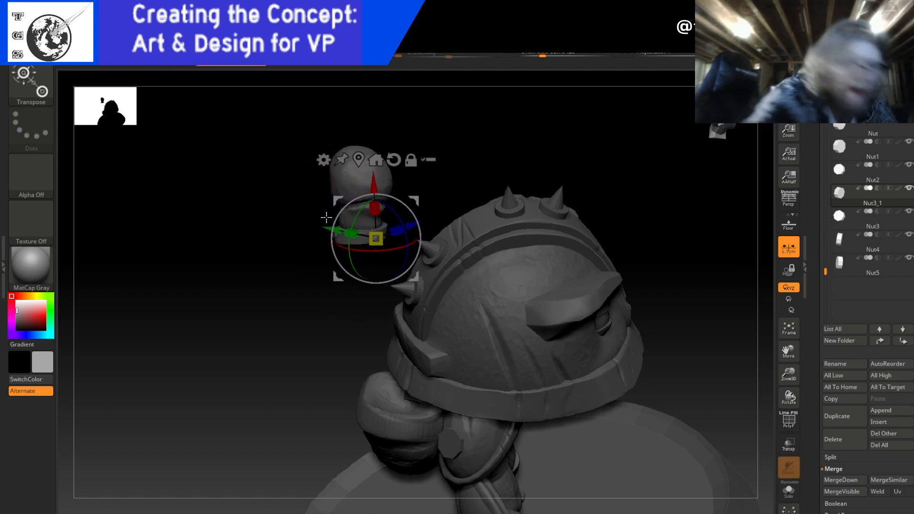
{"action": "key", "text": "ctrl+z"}
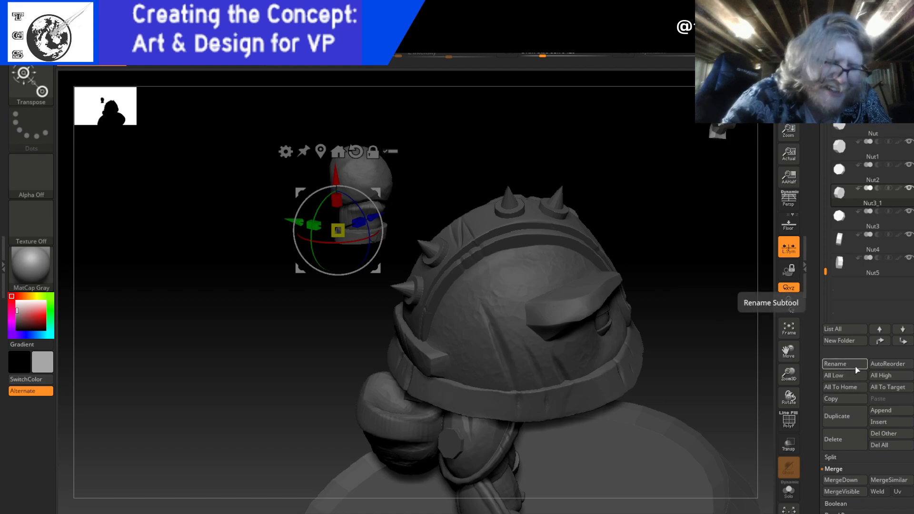
- Delete the duplicate nut subtool Nut3_1
{"action": "left_click", "coordinate": [848, 438]}
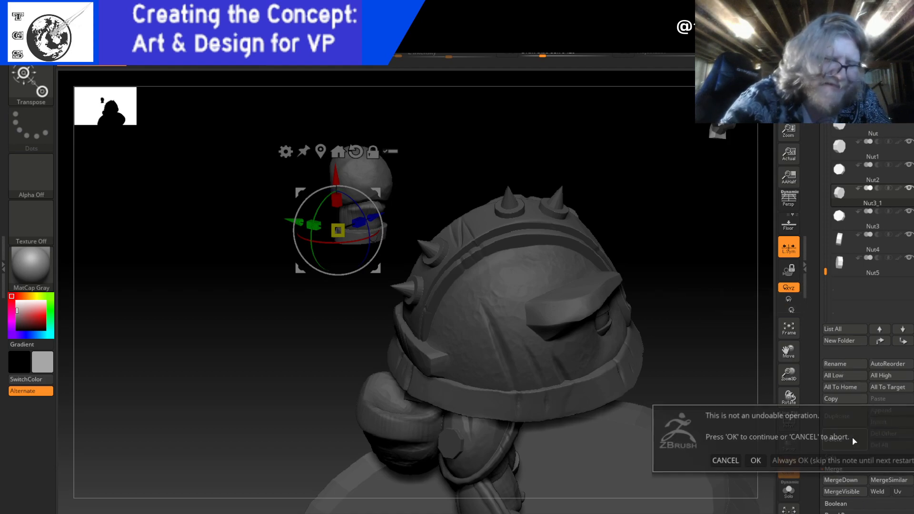
{"action": "left_click", "coordinate": [756, 460]}
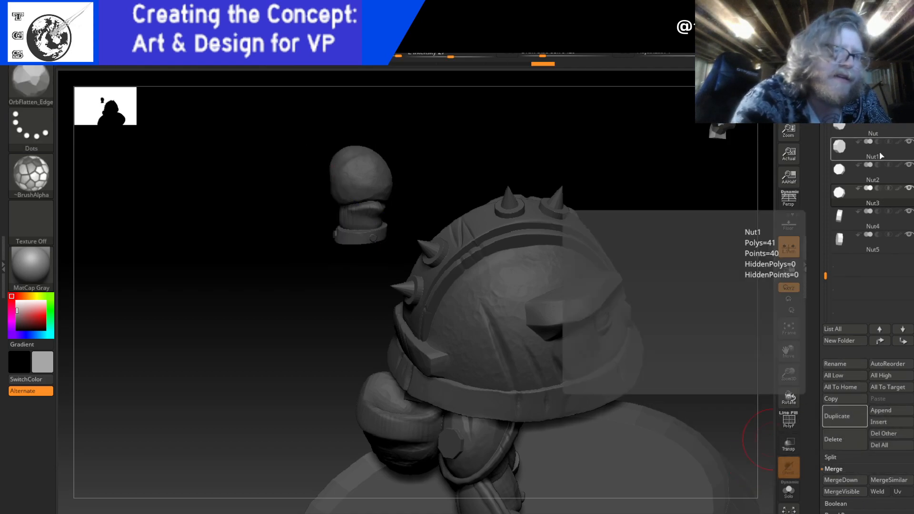
- Select Nut1 and duplicate it as a new nut for the fist piece's band
{"action": "left_click", "coordinate": [873, 157]}
{"action": "left_click_drag", "start_coordinate": [383, 314], "coordinate": [492, 338]}
{"action": "left_click_drag", "start_coordinate": [696, 158], "coordinate": [715, 149]}
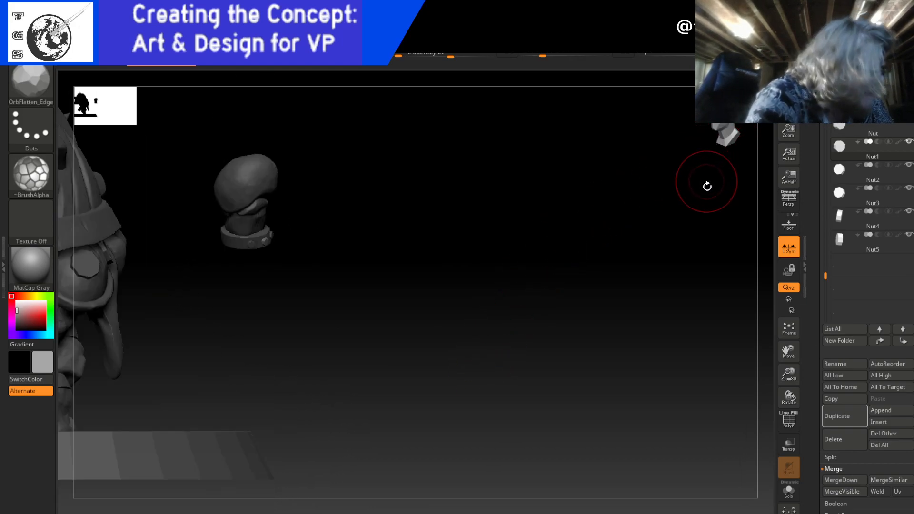
{"action": "left_click", "coordinate": [847, 421]}
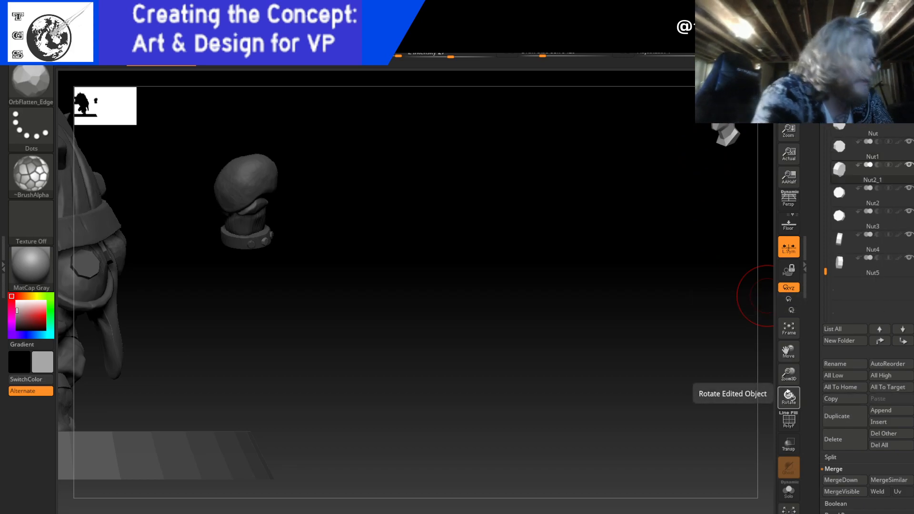
- Try to move the duplicate of Nut1 to the bare side of the band, and delete the duplicate
{"action": "left_click_drag", "start_coordinate": [442, 257], "coordinate": [362, 253]}
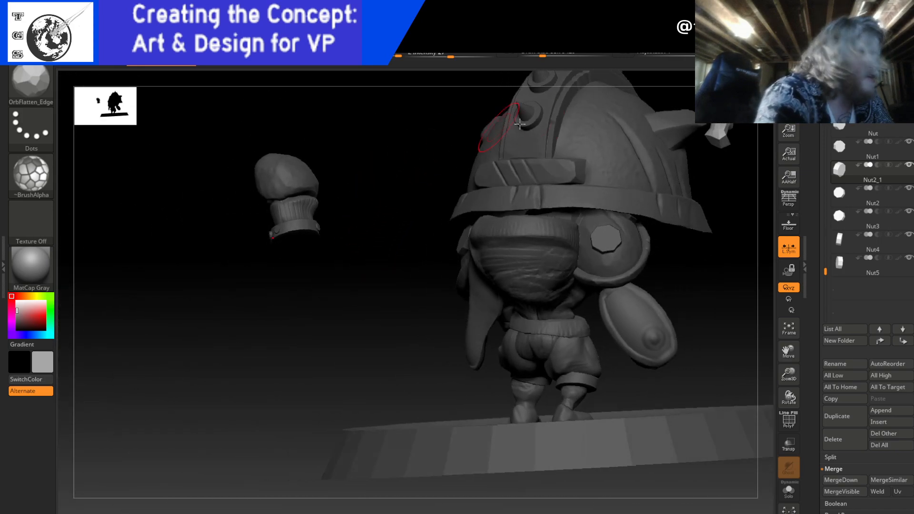
{"action": "left_click_drag", "start_coordinate": [721, 129], "coordinate": [707, 127]}
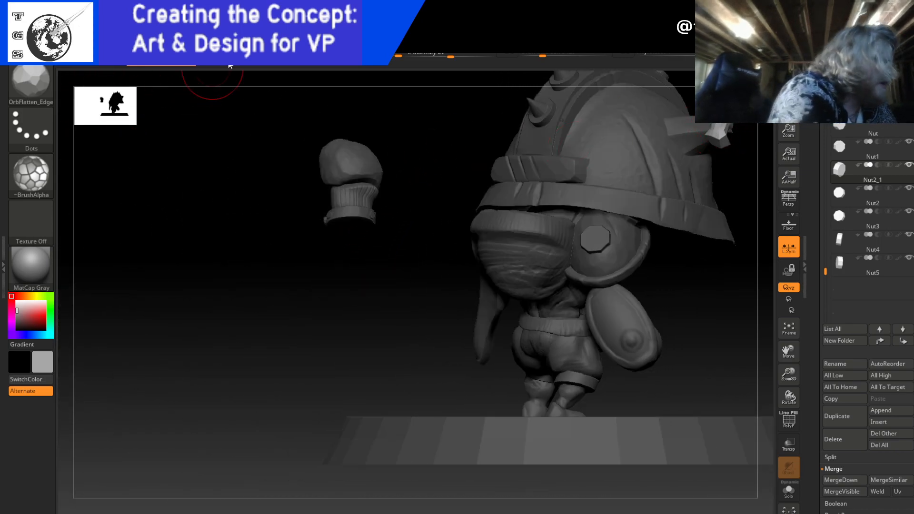
{"action": "key", "text": "w"}
{"action": "left_click_drag", "start_coordinate": [286, 245], "coordinate": [330, 244]}
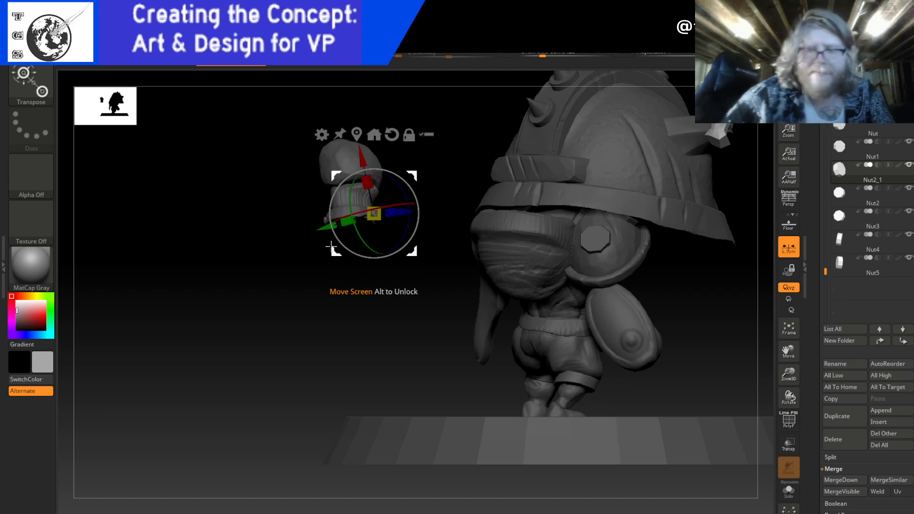
{"action": "key", "text": "ctrl+z"}
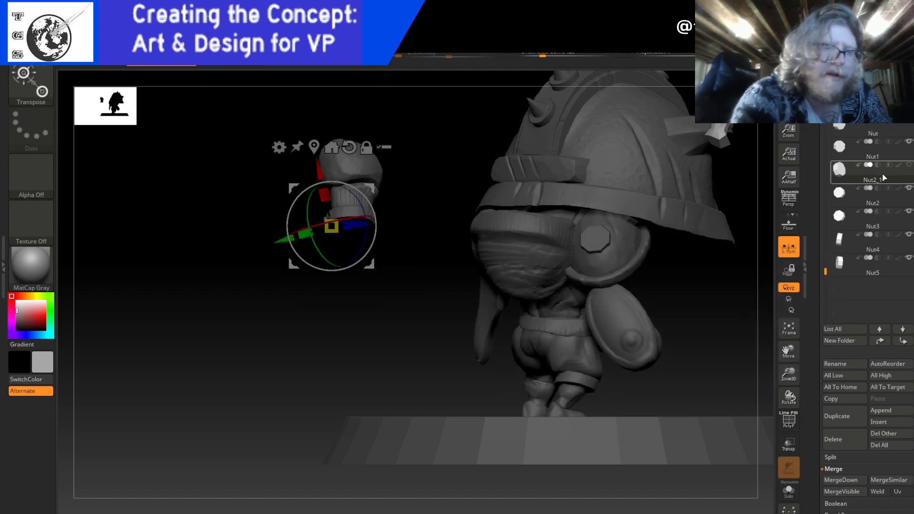
{"action": "left_click", "coordinate": [845, 437]}
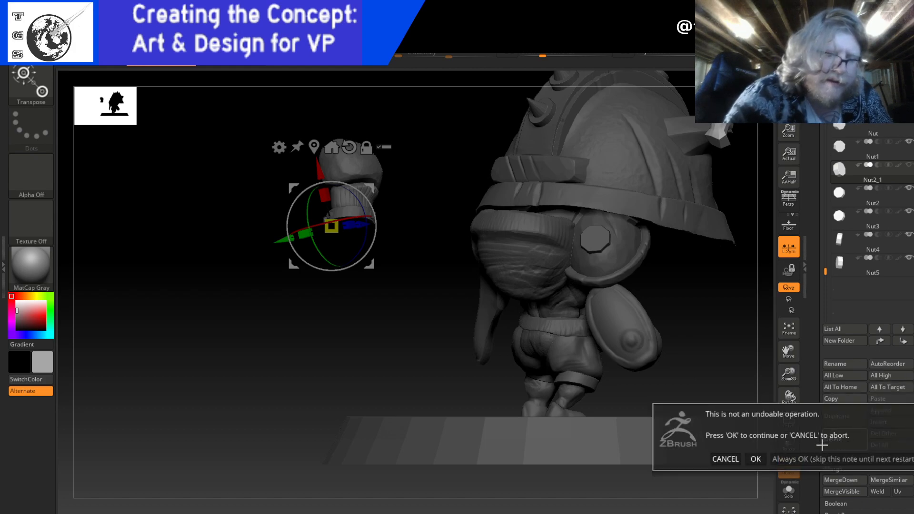
{"action": "left_click", "coordinate": [756, 459]}
- Try duplicating Nut5 and moving the copy across the bare side of the band, and delete the copy
{"action": "left_click", "coordinate": [886, 250]}
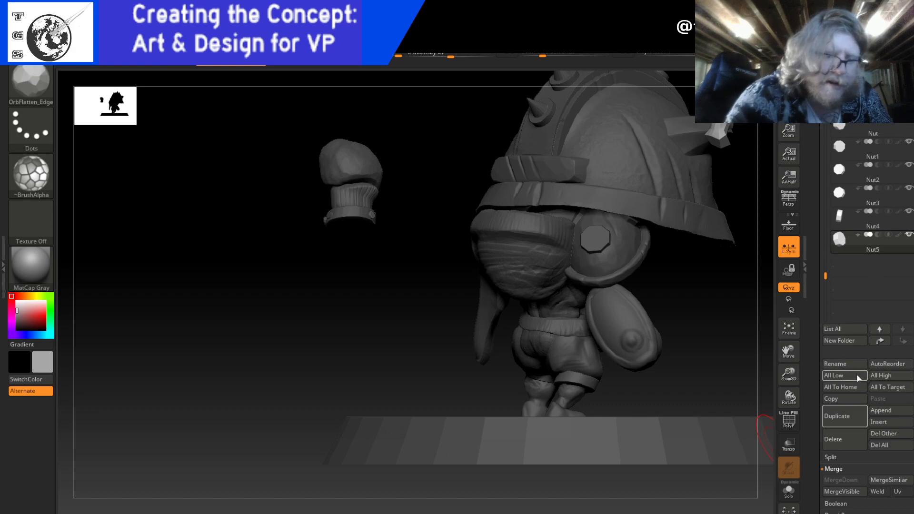
{"action": "left_click", "coordinate": [840, 417]}
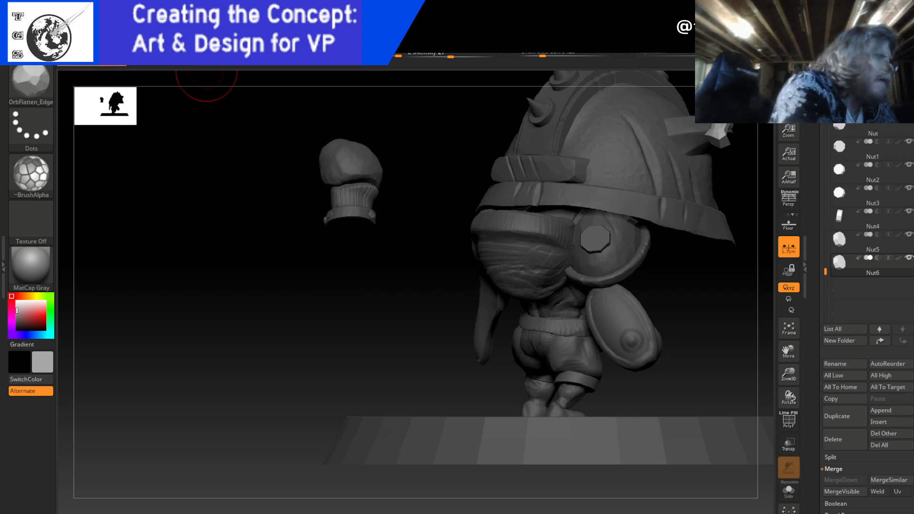
{"action": "key", "text": "w"}
{"action": "left_click_drag", "start_coordinate": [325, 229], "coordinate": [327, 238]}
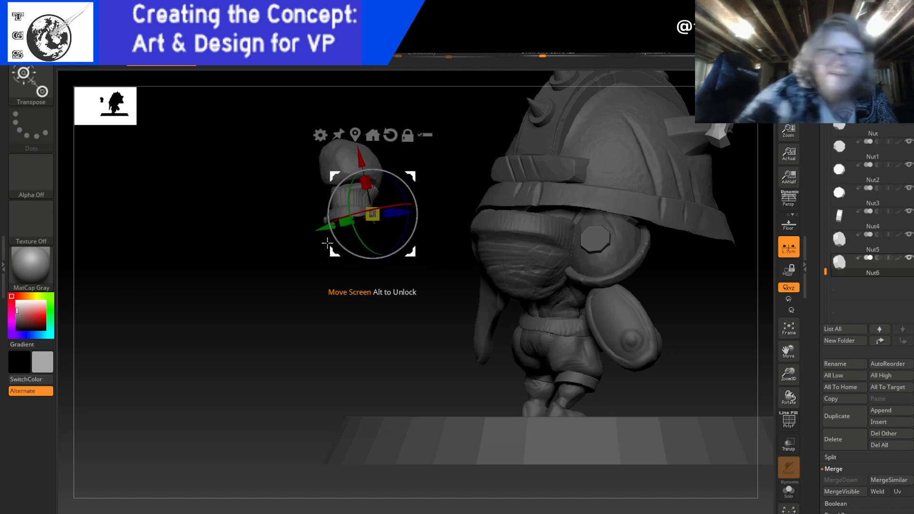
{"action": "key", "text": "ctrl+z"}
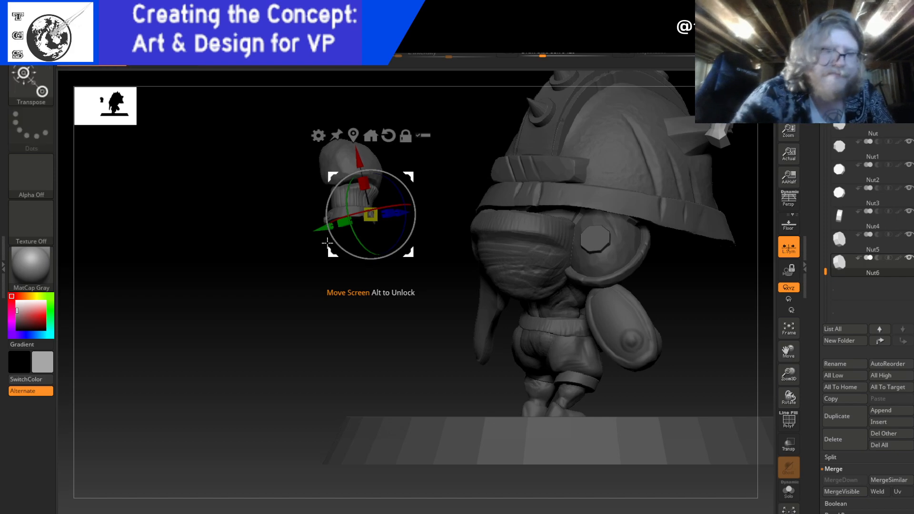
{"action": "left_click", "coordinate": [838, 437]}
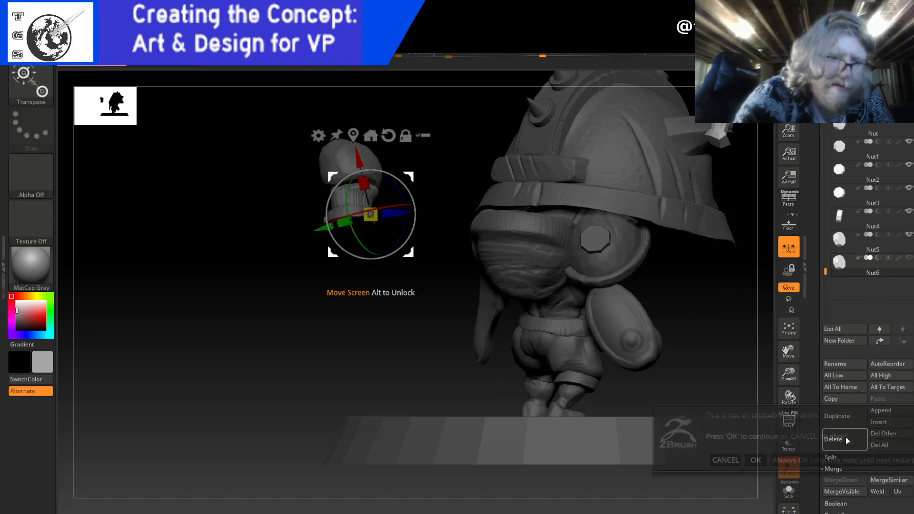
{"action": "left_click", "coordinate": [755, 460]}
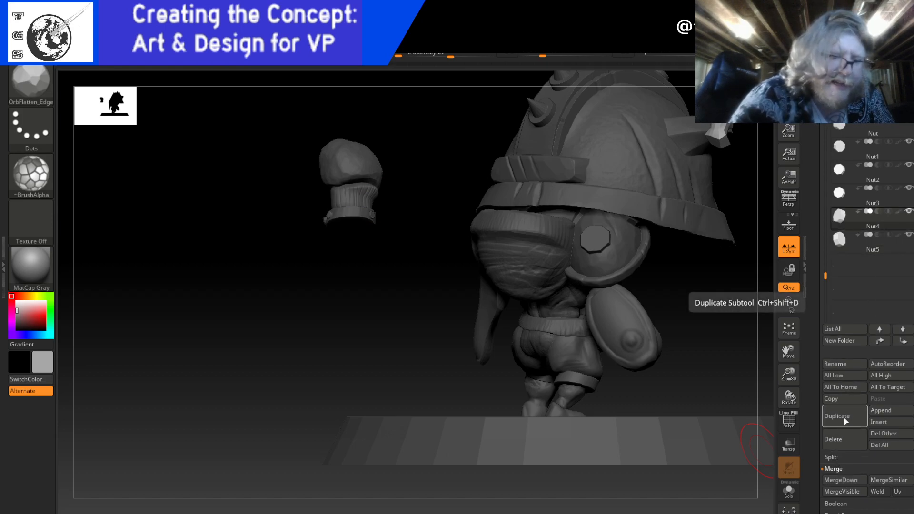
- Duplicate Nut4 and position the copy on the fist piece's band, adjusting its height along the X axis
{"action": "left_click", "coordinate": [839, 417]}
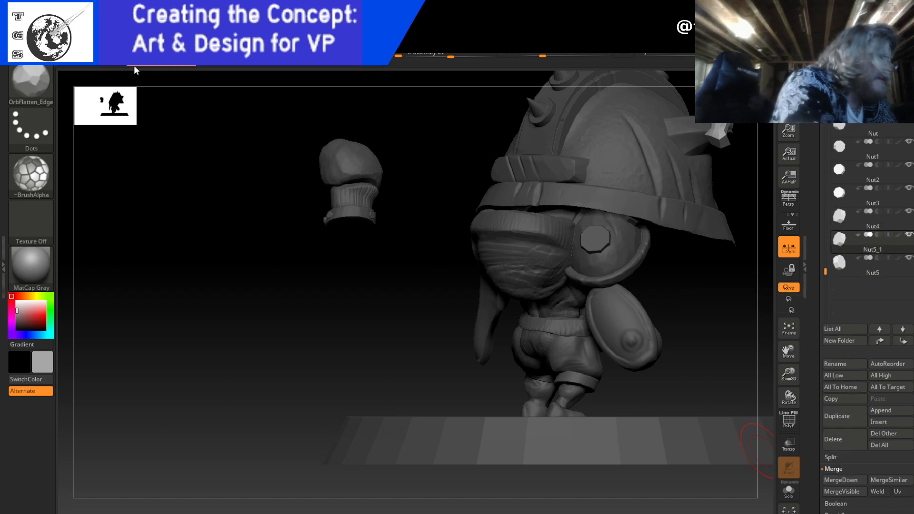
{"action": "key", "text": "w"}
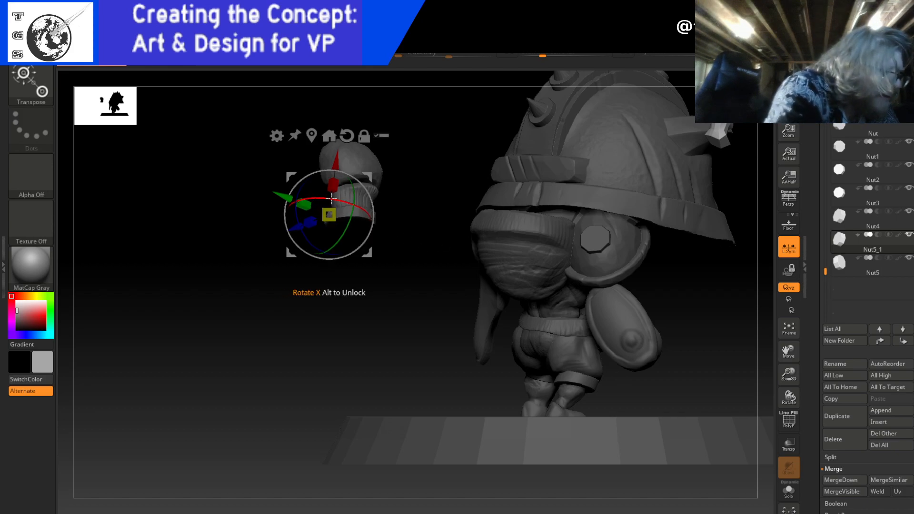
{"action": "key", "text": "q"}
{"action": "left_click_drag", "start_coordinate": [461, 196], "coordinate": [408, 195]}
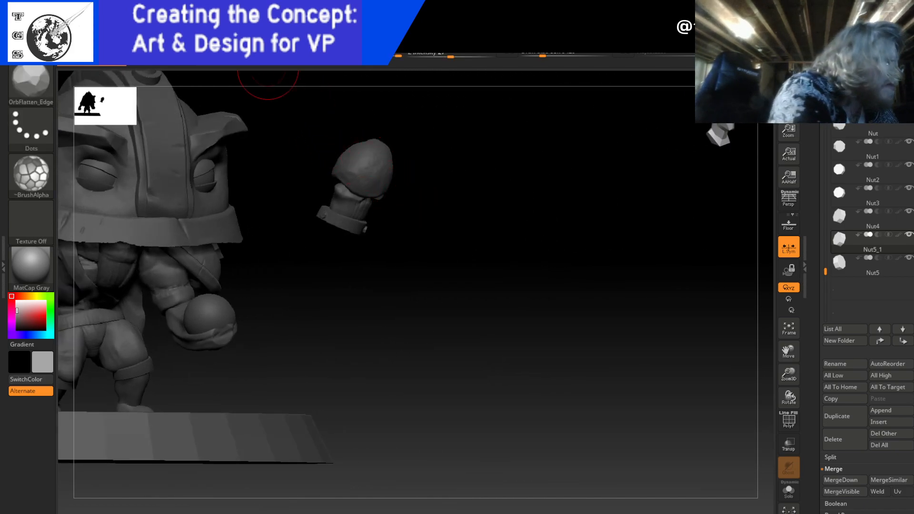
{"action": "key", "text": "w"}
{"action": "left_click_drag", "start_coordinate": [319, 192], "coordinate": [370, 174]}
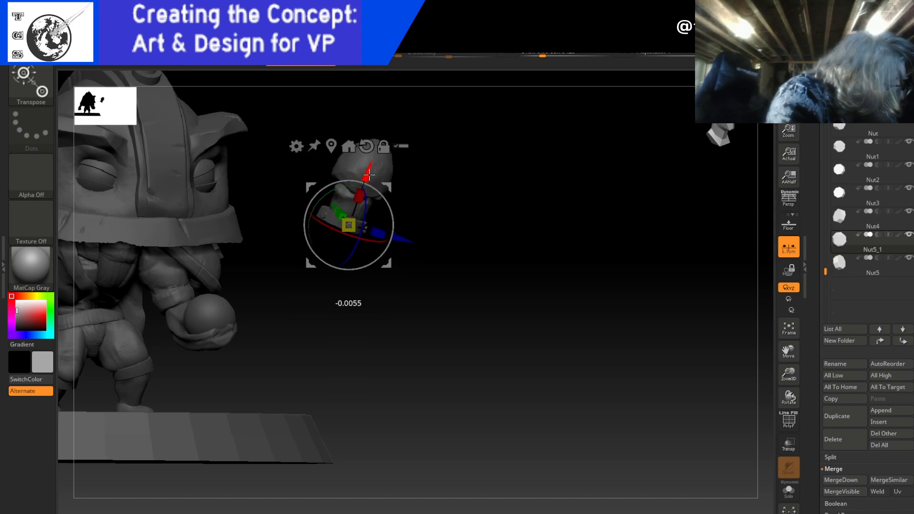
{"action": "key", "text": "q"}
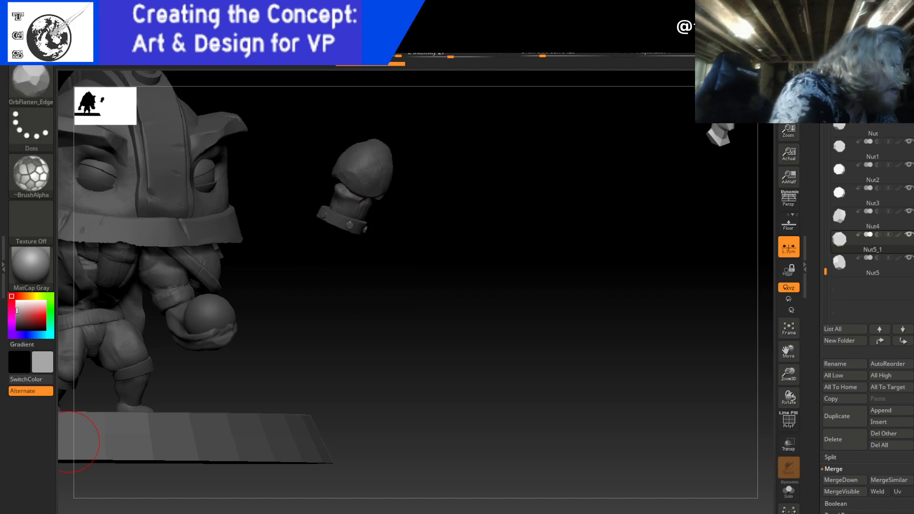
- Check the nut spacing around the fist piece's band, and duplicate Nut3 as another nut
{"action": "mouse_move", "coordinate": [473, 192]}
{"action": "left_mouse_down"}
{"action": "mouse_move", "coordinate": [416, 169]}
{"action": "mouse_move", "coordinate": [416, 136]}
{"action": "mouse_move", "coordinate": [410, 149]}
{"action": "mouse_move", "coordinate": [457, 193]}
{"action": "mouse_move", "coordinate": [489, 204]}
{"action": "left_mouse_up"}
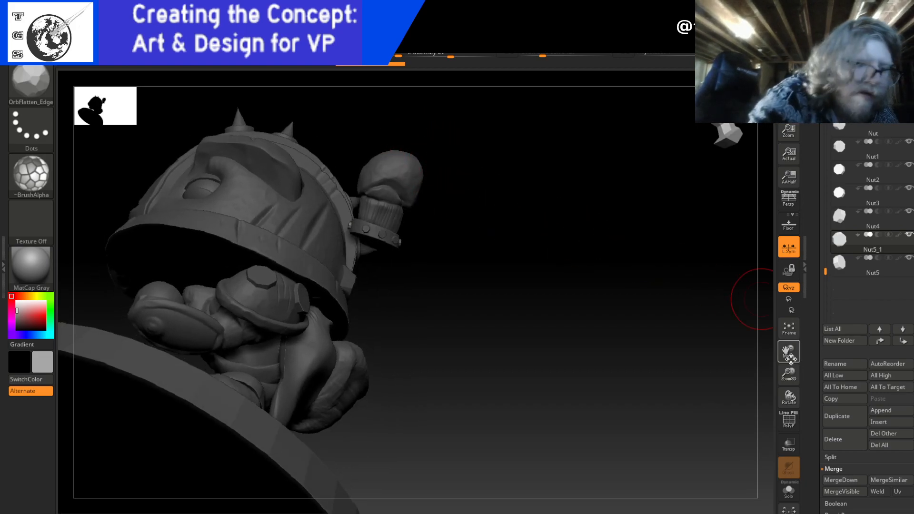
{"action": "left_click_drag", "start_coordinate": [788, 371], "coordinate": [795, 434]}
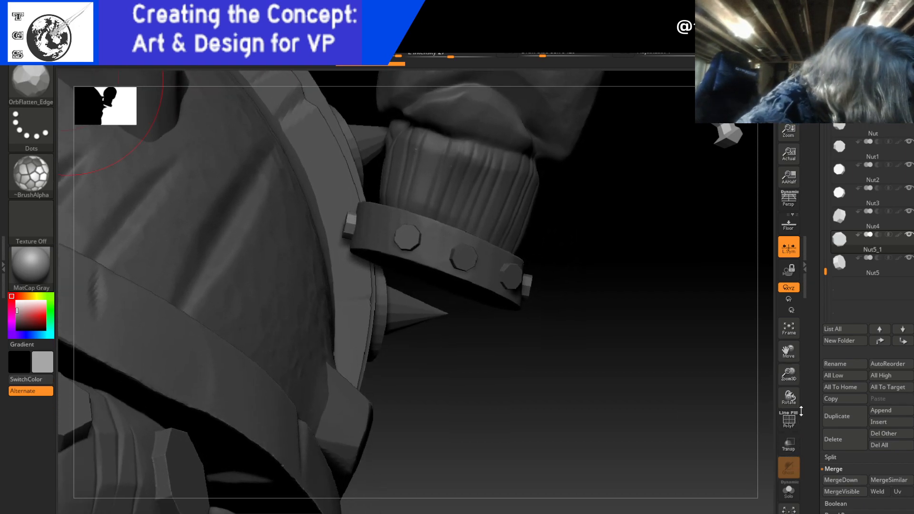
{"action": "mouse_move", "coordinate": [788, 375]}
{"action": "left_mouse_down"}
{"action": "mouse_move", "coordinate": [789, 421]}
{"action": "mouse_move", "coordinate": [767, 347]}
{"action": "left_mouse_up"}
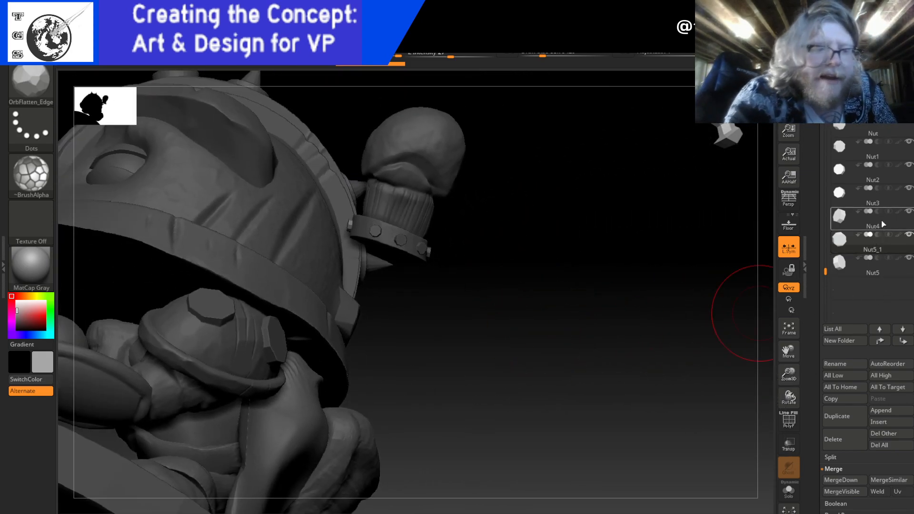
{"action": "mouse_move", "coordinate": [889, 244]}
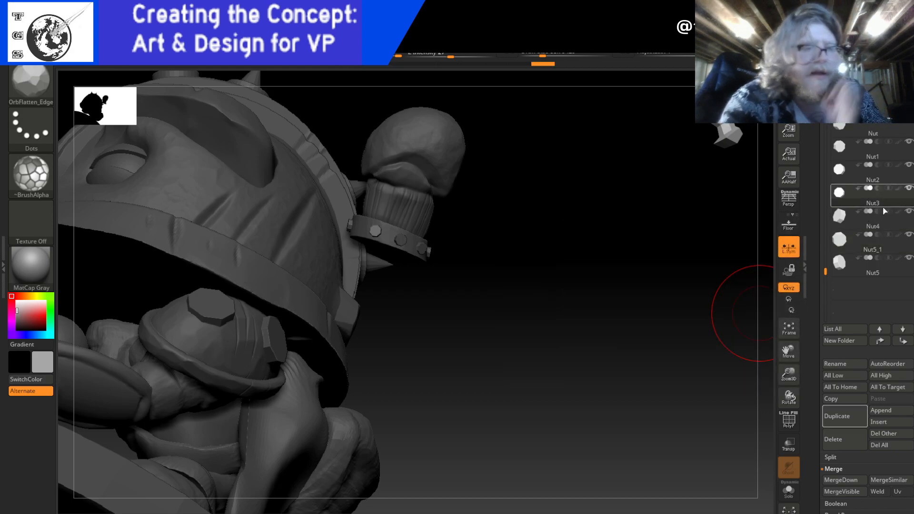
{"action": "mouse_move", "coordinate": [556, 326]}
{"action": "left_mouse_down"}
{"action": "mouse_move", "coordinate": [630, 361]}
{"action": "mouse_move", "coordinate": [621, 346]}
{"action": "mouse_move", "coordinate": [640, 362]}
{"action": "mouse_move", "coordinate": [631, 363]}
{"action": "left_mouse_up"}
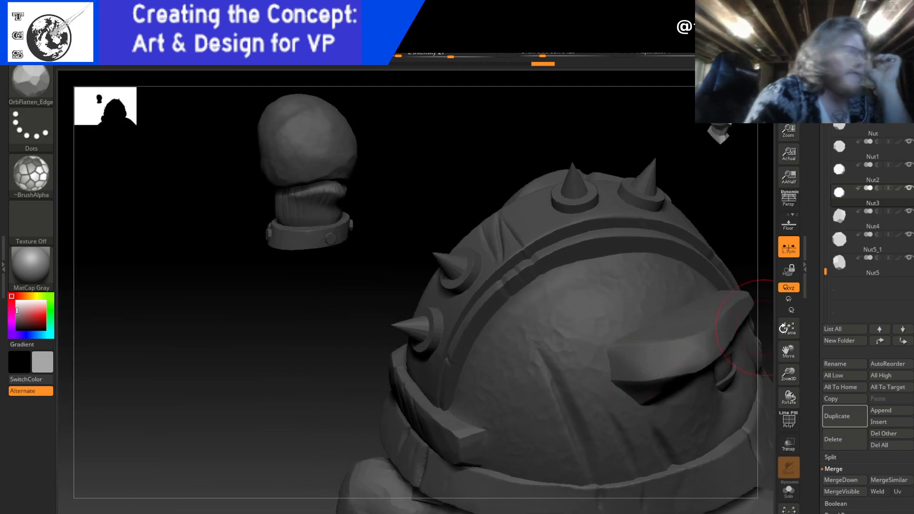
{"action": "left_click", "coordinate": [843, 422]}
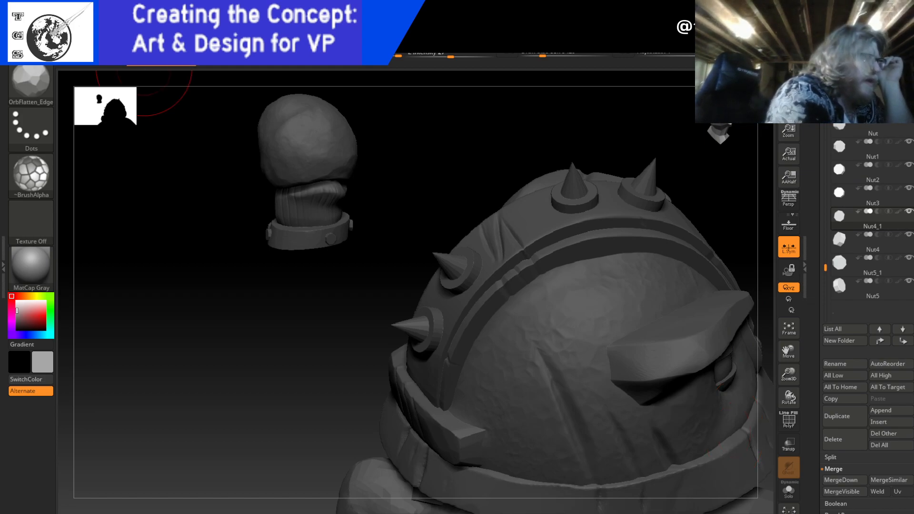
- Position the duplicate of Nut3 in the open gap of the band and adjust its height along the X axis
{"action": "key", "text": "w"}
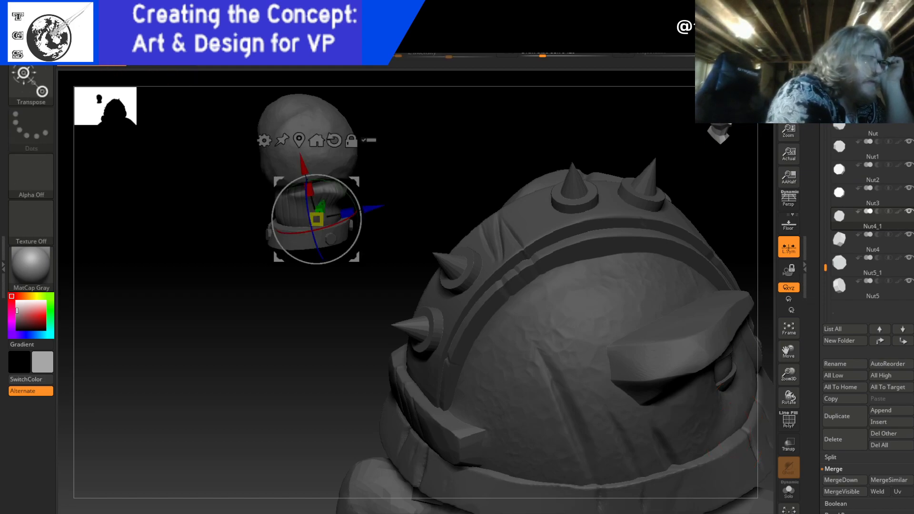
{"action": "left_click_drag", "start_coordinate": [438, 187], "coordinate": [301, 224]}
{"action": "left_click_drag", "start_coordinate": [380, 195], "coordinate": [351, 204]}
{"action": "left_click_drag", "start_coordinate": [302, 224], "coordinate": [304, 223]}
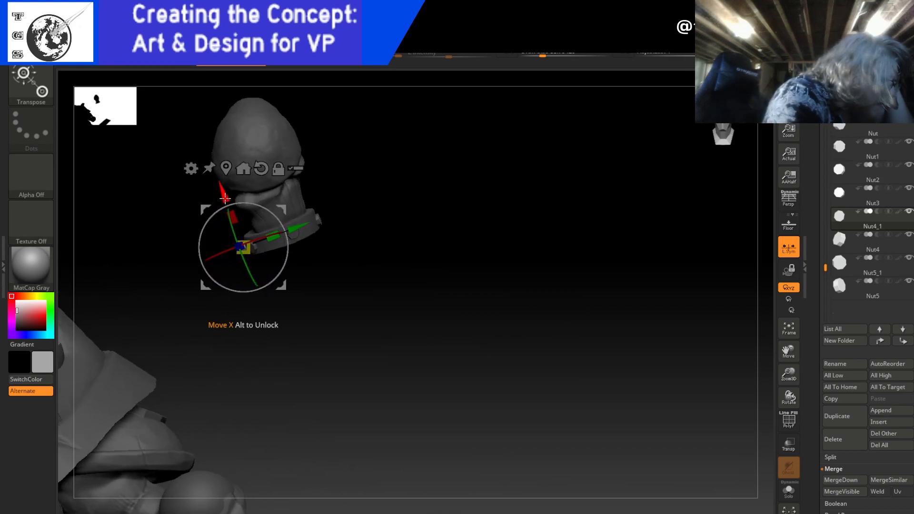
{"action": "left_click_drag", "start_coordinate": [225, 199], "coordinate": [226, 196]}
{"action": "key", "text": "q"}
{"action": "mouse_move", "coordinate": [402, 210]}
{"action": "left_mouse_down"}
{"action": "mouse_move", "coordinate": [464, 179]}
{"action": "mouse_move", "coordinate": [409, 205]}
{"action": "left_mouse_up"}
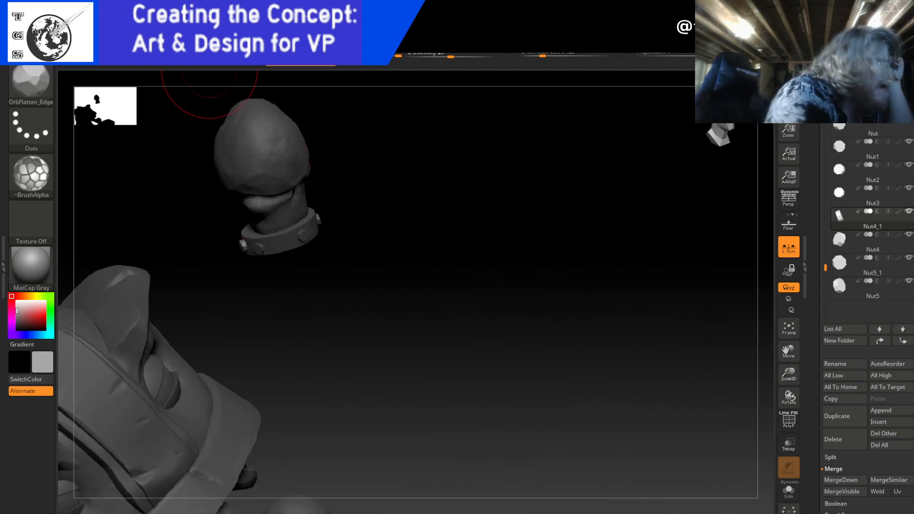
{"action": "key", "text": "w"}
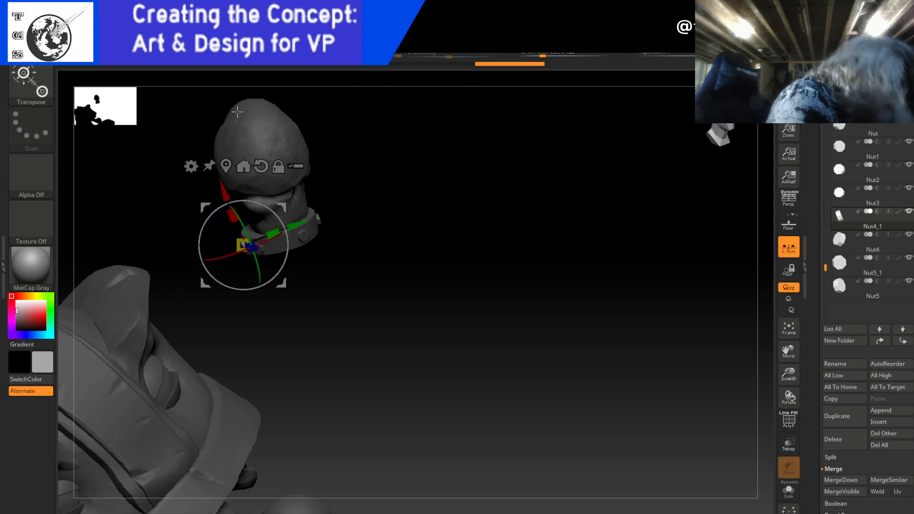
{"action": "key", "text": "q"}
{"action": "left_click_drag", "start_coordinate": [379, 166], "coordinate": [424, 157]}
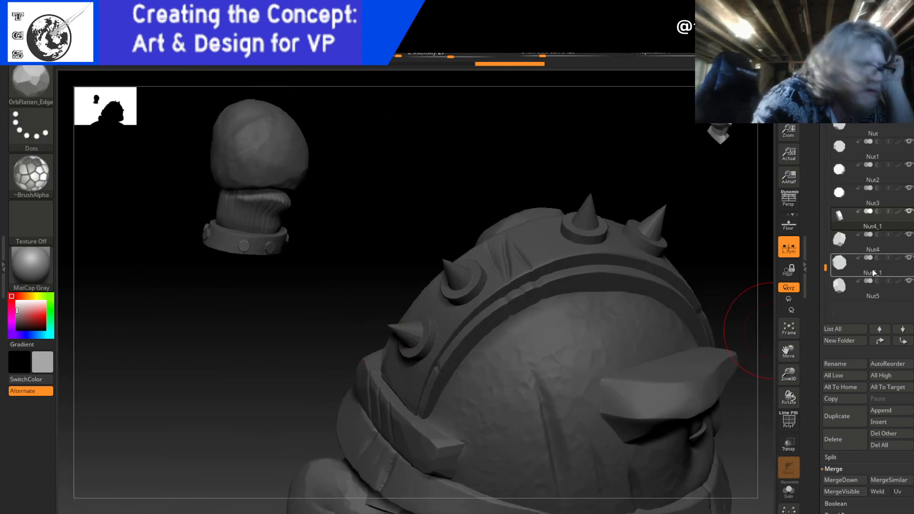
- Select Nut5 and nudge it slightly along its X axis to line it up on the band
{"action": "left_click", "coordinate": [877, 296]}
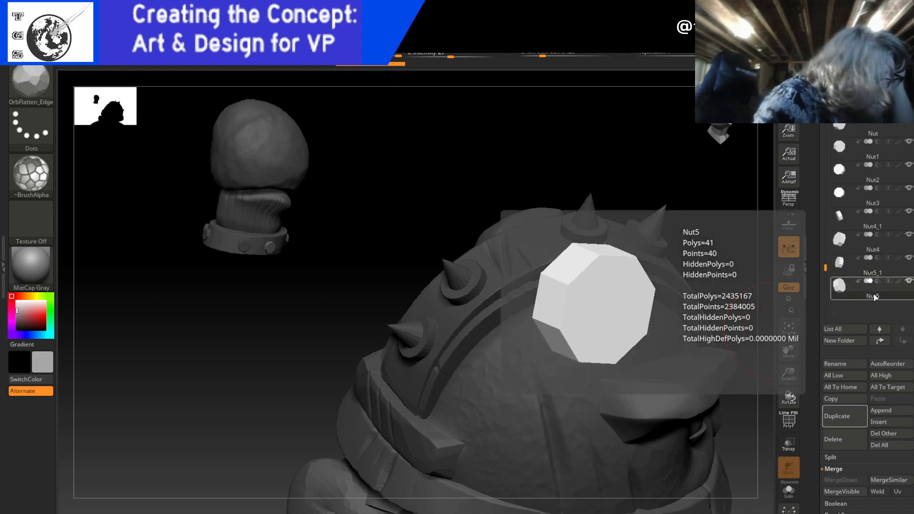
{"action": "key", "text": "w"}
{"action": "left_click_drag", "start_coordinate": [260, 199], "coordinate": [260, 198]}
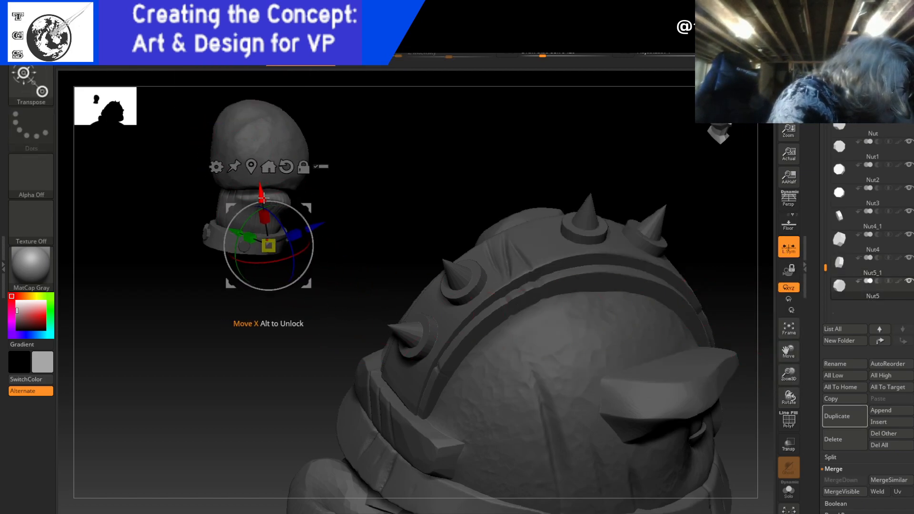
{"action": "key", "text": "q"}
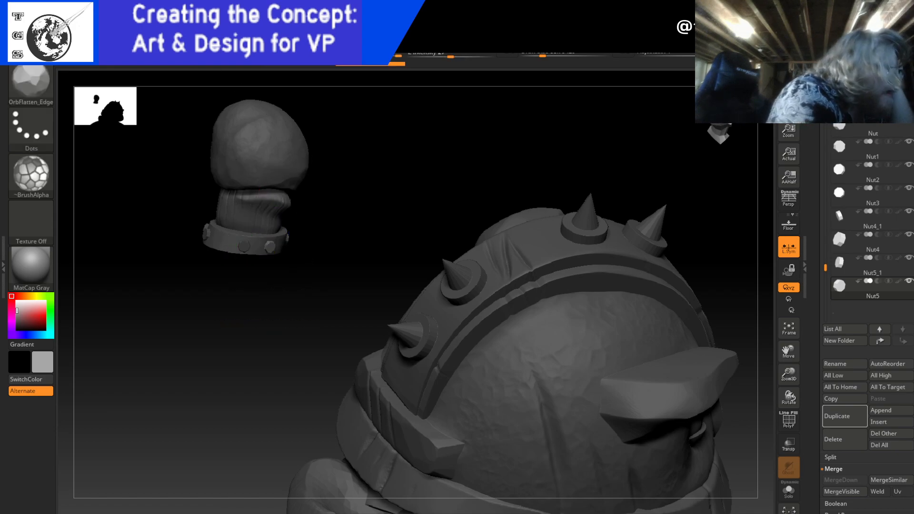
{"action": "left_click_drag", "start_coordinate": [440, 190], "coordinate": [308, 218]}
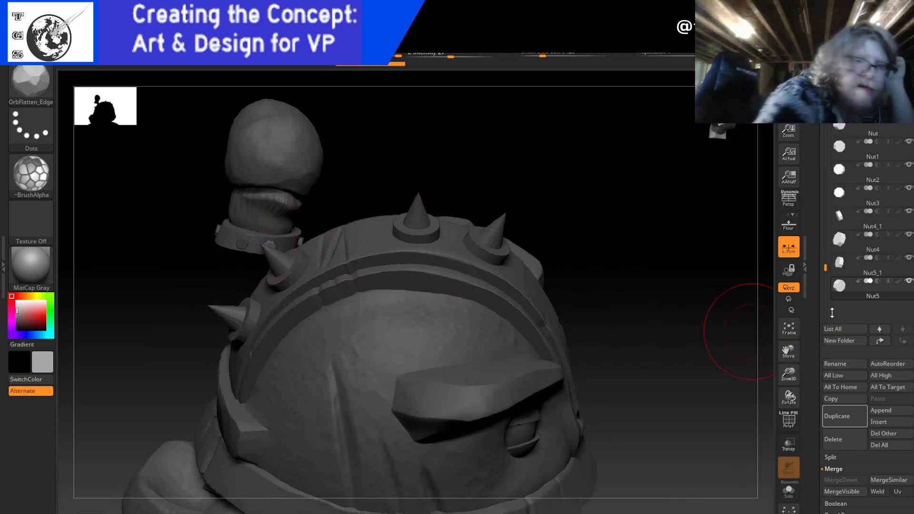
- Select Nut4_1 and nudge it slightly to line it up on the fist piece's band
{"action": "left_click", "coordinate": [879, 249]}
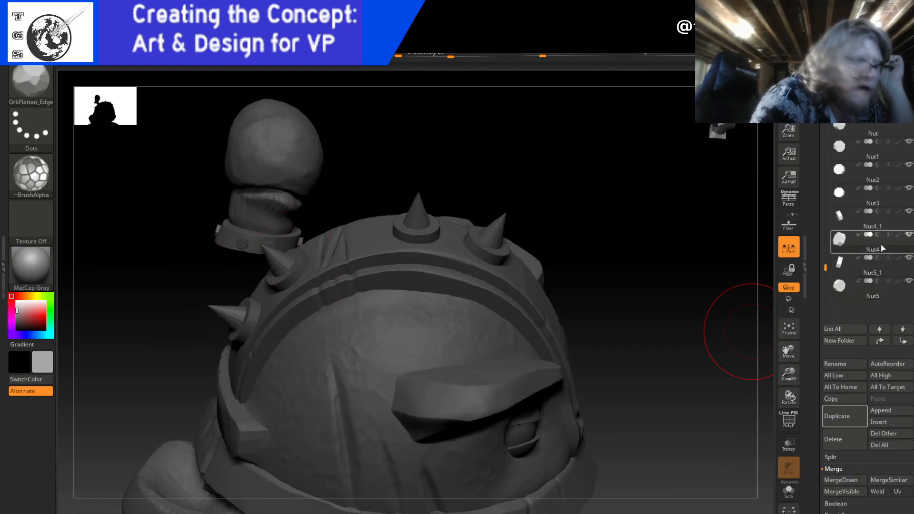
{"action": "left_click", "coordinate": [882, 227]}
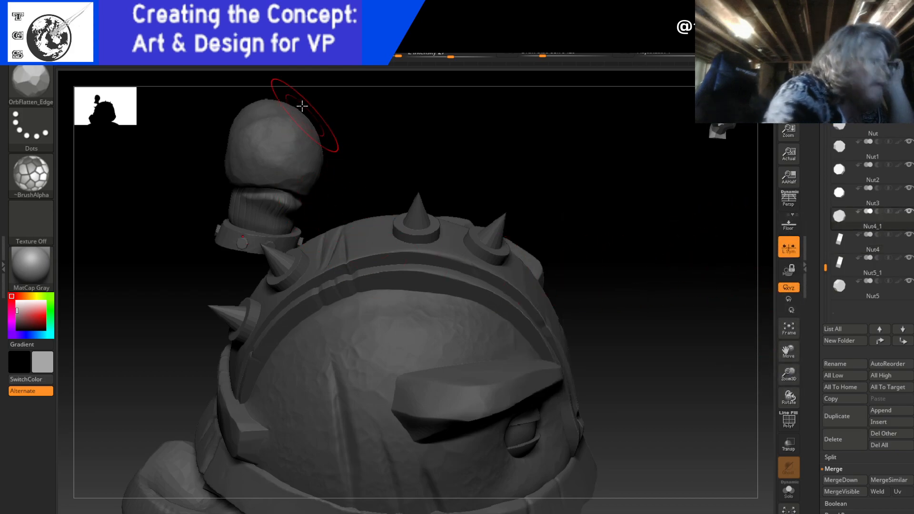
{"action": "key", "text": "w"}
{"action": "left_click_drag", "start_coordinate": [241, 188], "coordinate": [241, 187]}
{"action": "key", "text": "q"}
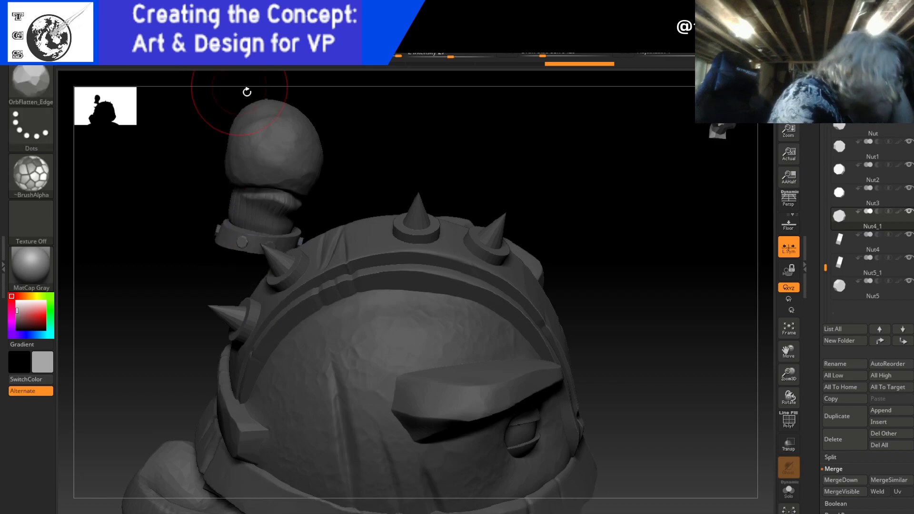
- Check the nuts around the band with transparency turned on, and duplicate Nut2 as another nut
{"action": "left_click_drag", "start_coordinate": [386, 183], "coordinate": [417, 195]}
{"action": "left_click_drag", "start_coordinate": [337, 330], "coordinate": [657, 243]}
{"action": "left_click", "coordinate": [873, 203]}
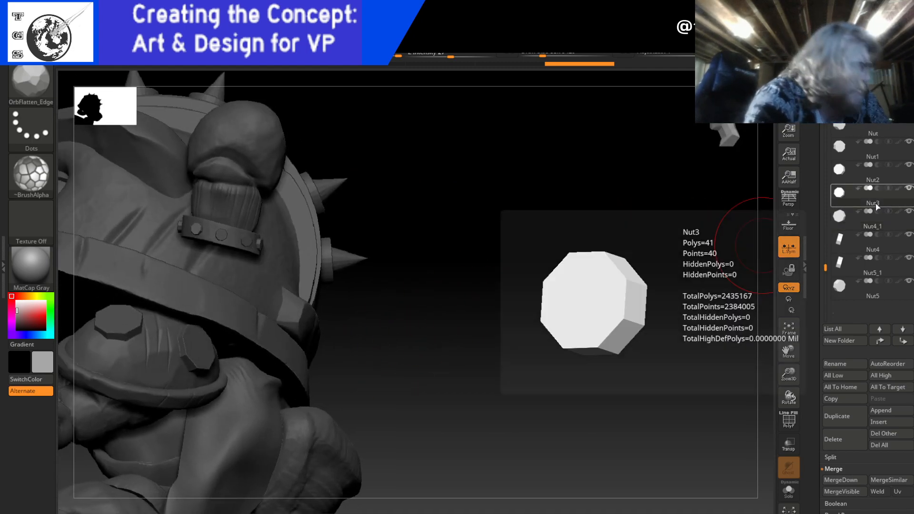
{"action": "left_click_drag", "start_coordinate": [736, 230], "coordinate": [615, 348]}
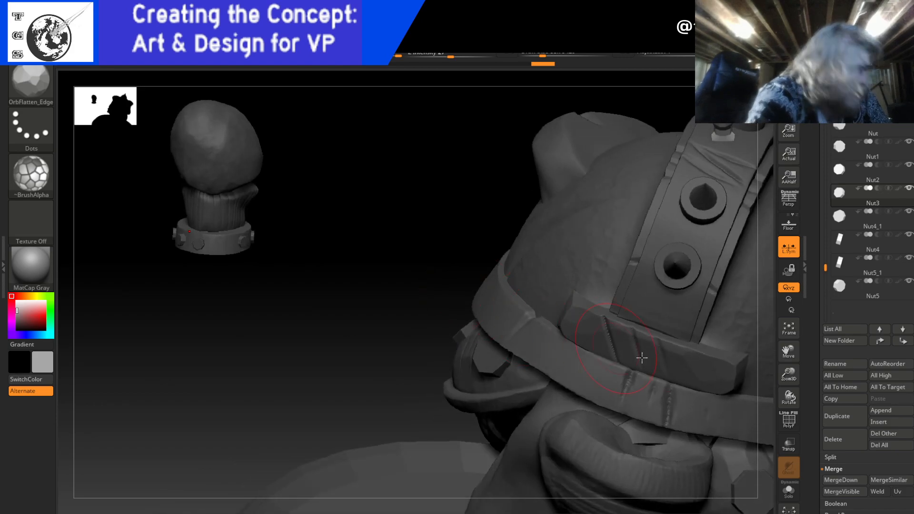
{"action": "left_click", "coordinate": [788, 444]}
{"action": "mouse_move", "coordinate": [382, 349]}
{"action": "left_mouse_down"}
{"action": "mouse_move", "coordinate": [452, 355]}
{"action": "mouse_move", "coordinate": [461, 365]}
{"action": "mouse_move", "coordinate": [514, 357]}
{"action": "mouse_move", "coordinate": [552, 342]}
{"action": "mouse_move", "coordinate": [555, 302]}
{"action": "mouse_move", "coordinate": [539, 306]}
{"action": "left_mouse_up"}
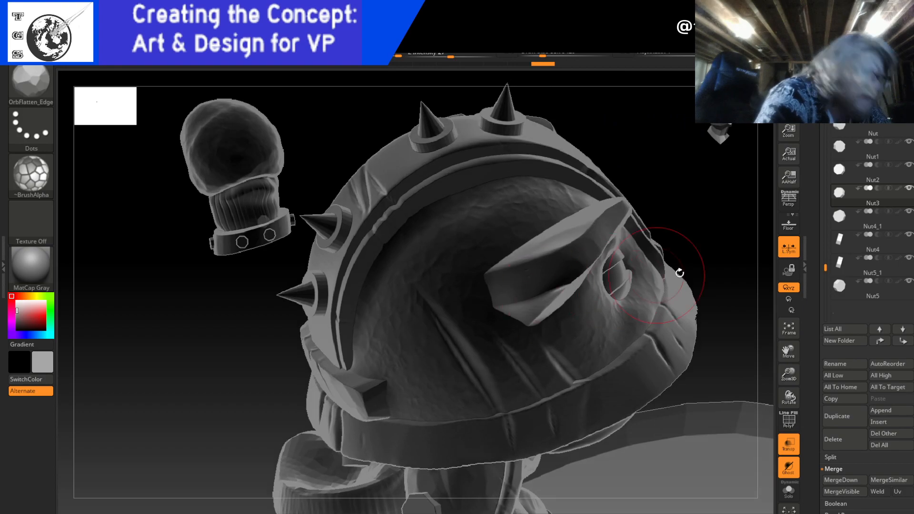
{"action": "left_click", "coordinate": [847, 176]}
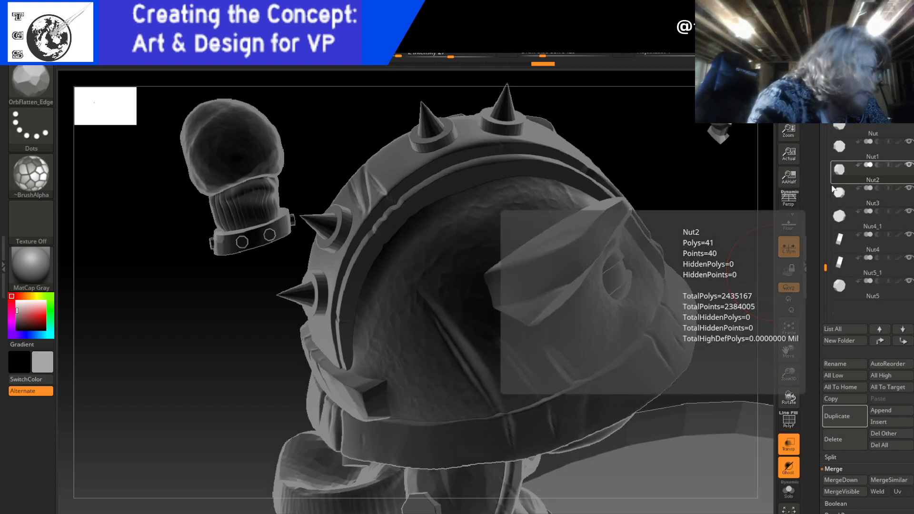
{"action": "left_click_drag", "start_coordinate": [273, 339], "coordinate": [228, 363]}
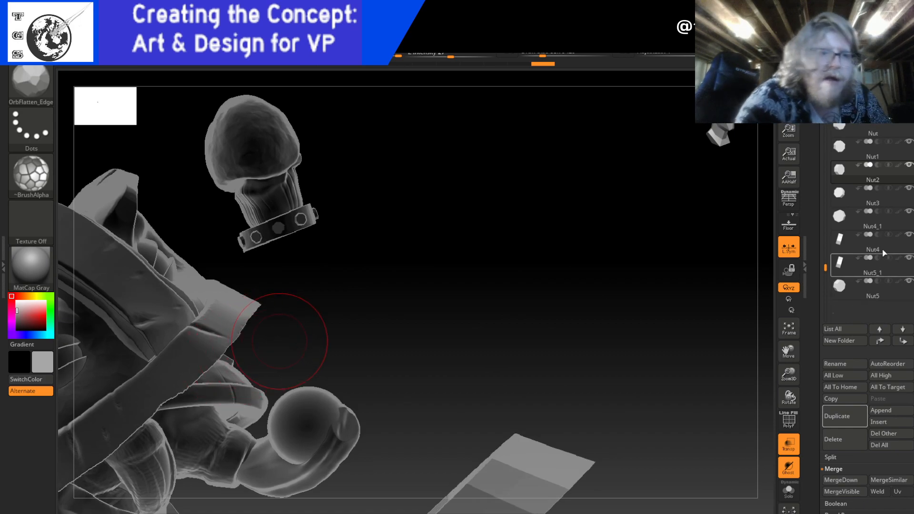
{"action": "left_click", "coordinate": [848, 419]}
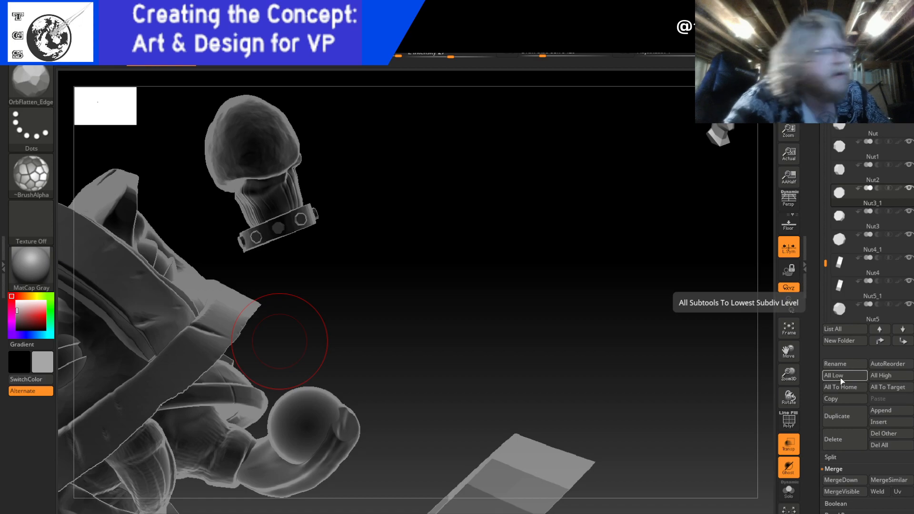
- Move and rotate the duplicate of Nut2 into the open gap of the fist piece's band
{"action": "key", "text": "w"}
{"action": "left_click_drag", "start_coordinate": [379, 226], "coordinate": [343, 242]}
{"action": "left_click_drag", "start_coordinate": [351, 210], "coordinate": [443, 167]}
{"action": "left_click_drag", "start_coordinate": [149, 245], "coordinate": [156, 245]}
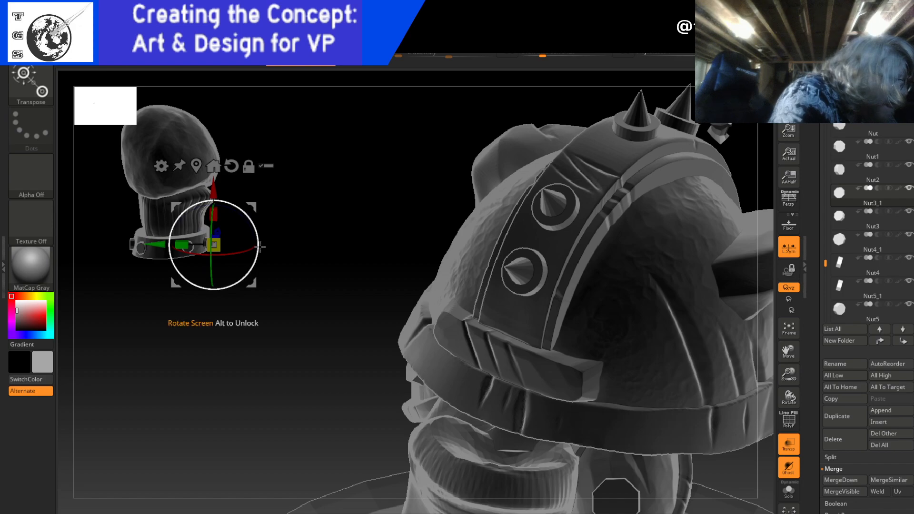
{"action": "left_click_drag", "start_coordinate": [307, 235], "coordinate": [257, 231]}
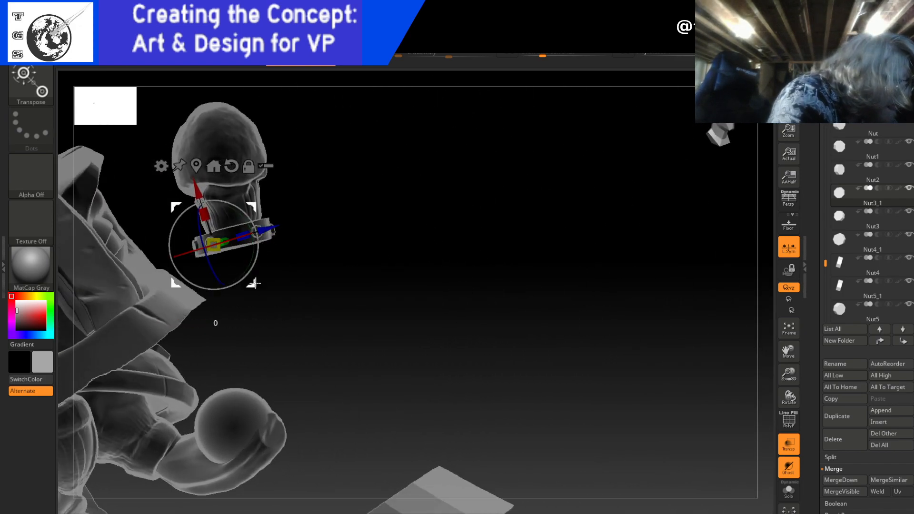
{"action": "mouse_move", "coordinate": [300, 254]}
{"action": "left_mouse_down"}
{"action": "mouse_move", "coordinate": [319, 240]}
{"action": "mouse_move", "coordinate": [307, 245]}
{"action": "left_mouse_up"}
{"action": "key", "text": "q"}
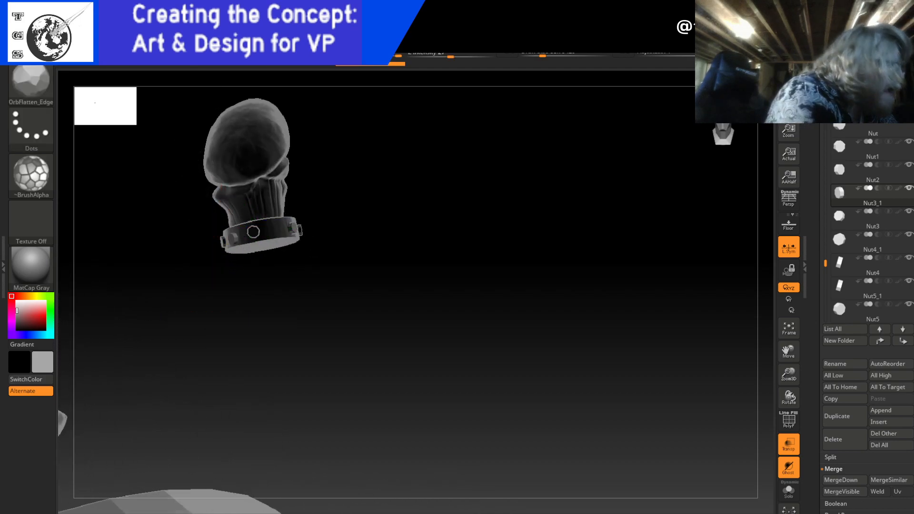
{"action": "left_click_drag", "start_coordinate": [369, 205], "coordinate": [348, 199]}
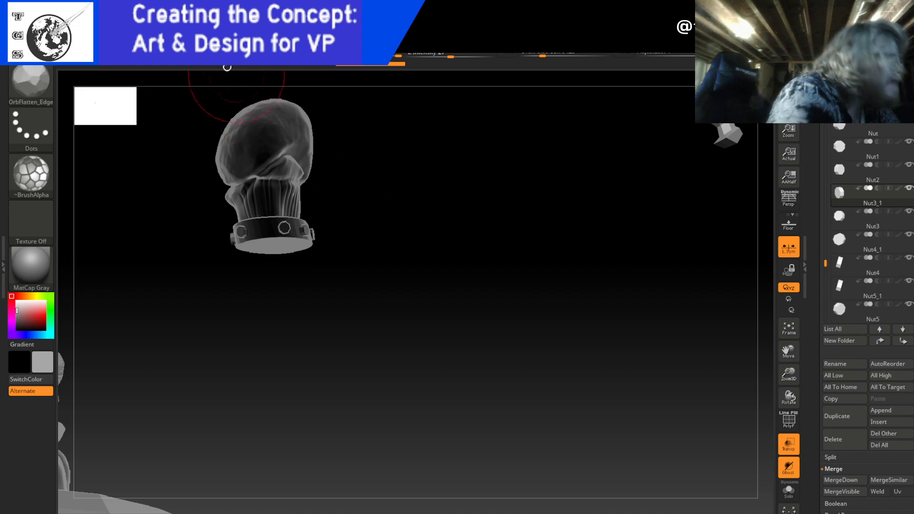
- Adjust the new nut's height along its X axis so it lines up with the band
{"action": "key", "text": "w"}
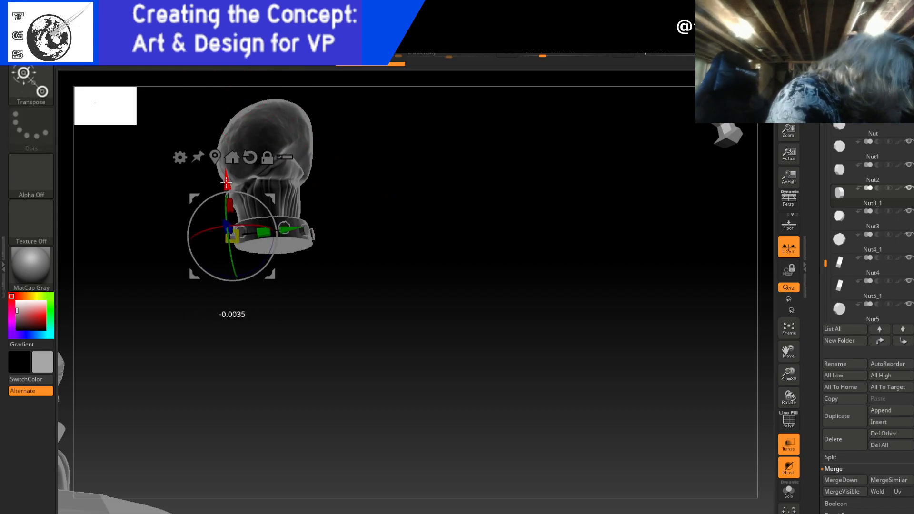
{"action": "mouse_move", "coordinate": [402, 233]}
{"action": "left_mouse_down"}
{"action": "mouse_move", "coordinate": [431, 235]}
{"action": "mouse_move", "coordinate": [398, 216]}
{"action": "left_mouse_up"}
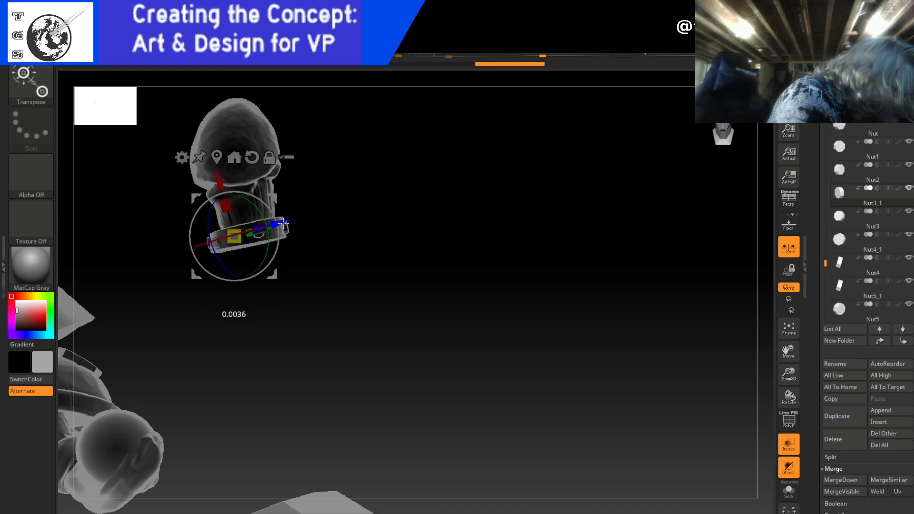
{"action": "left_click_drag", "start_coordinate": [221, 186], "coordinate": [221, 188]}
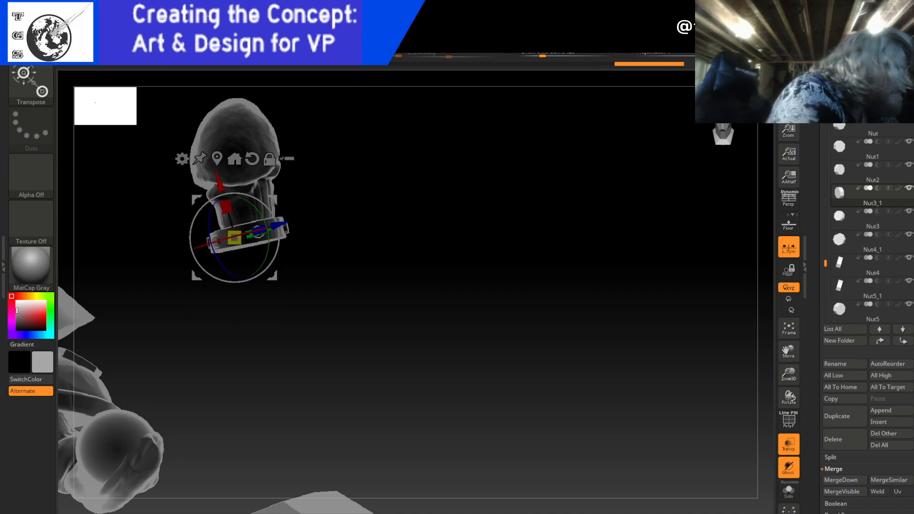
{"action": "key", "text": "q"}
{"action": "mouse_move", "coordinate": [342, 167]}
{"action": "left_mouse_down"}
{"action": "mouse_move", "coordinate": [367, 195]}
{"action": "mouse_move", "coordinate": [289, 224]}
{"action": "left_mouse_up"}
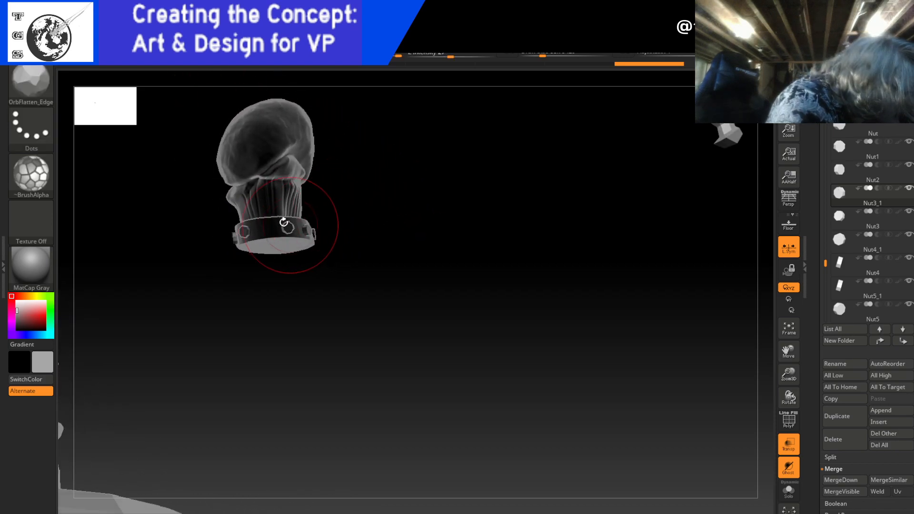
- Turn off transparency and shift the new nut sideways to even out its spacing on the band
{"action": "left_click", "coordinate": [788, 444]}
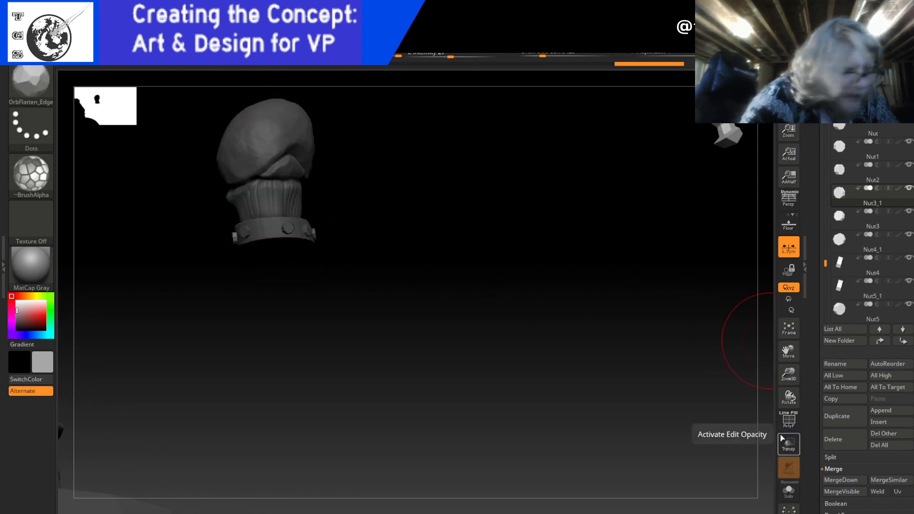
{"action": "mouse_move", "coordinate": [348, 186]}
{"action": "left_mouse_down"}
{"action": "mouse_move", "coordinate": [373, 187]}
{"action": "mouse_move", "coordinate": [358, 180]}
{"action": "left_mouse_up"}
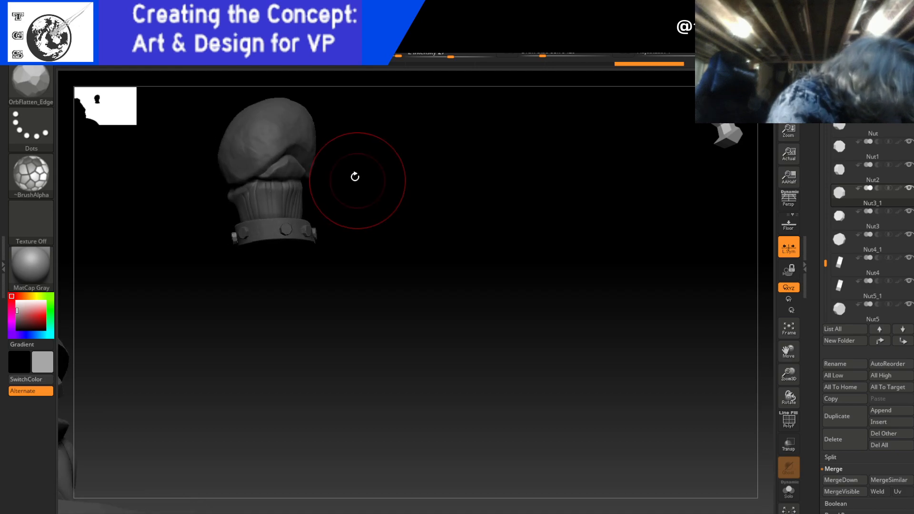
{"action": "key", "text": "w"}
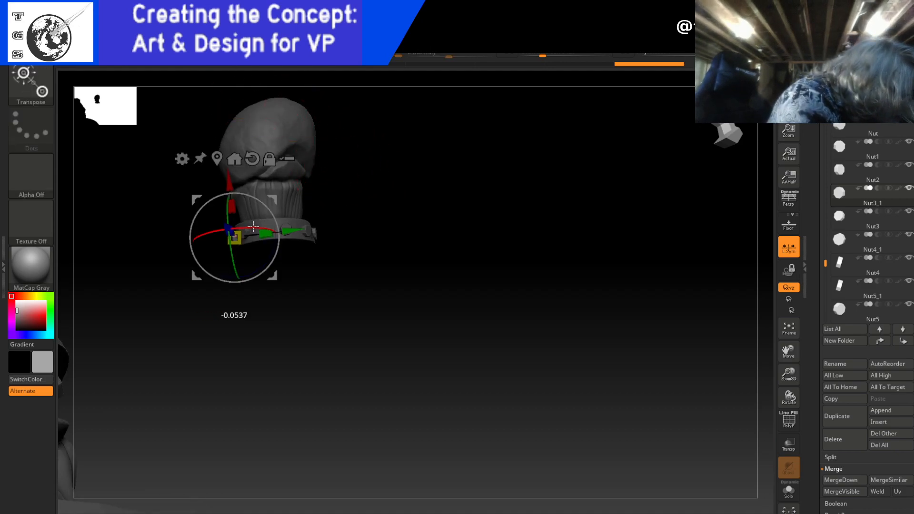
{"action": "left_click_drag", "start_coordinate": [254, 227], "coordinate": [293, 222]}
{"action": "key", "text": "q"}
{"action": "mouse_move", "coordinate": [351, 166]}
{"action": "left_mouse_down"}
{"action": "mouse_move", "coordinate": [394, 167]}
{"action": "mouse_move", "coordinate": [338, 183]}
{"action": "mouse_move", "coordinate": [325, 163]}
{"action": "left_mouse_up"}
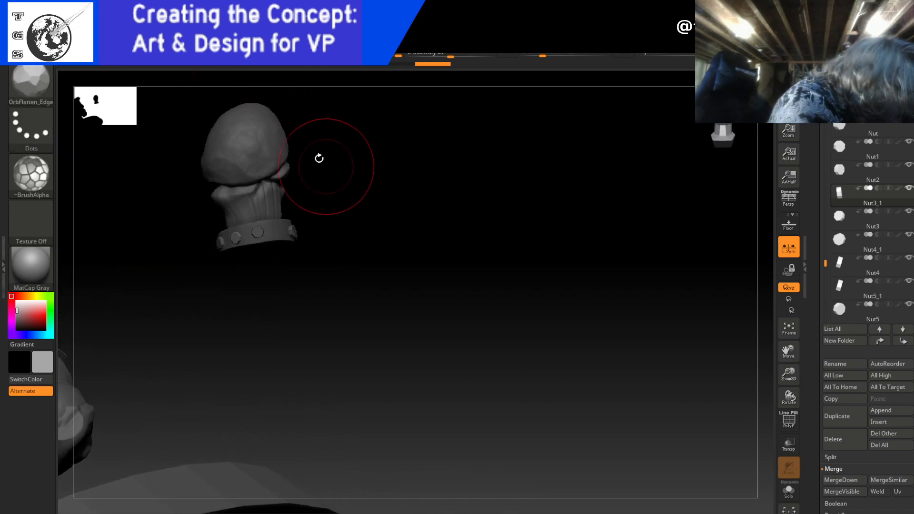
- Nudge the new nut slightly along its X axis and check its placement from around the band
{"action": "key", "text": "w"}
{"action": "left_click_drag", "start_coordinate": [223, 184], "coordinate": [224, 183]}
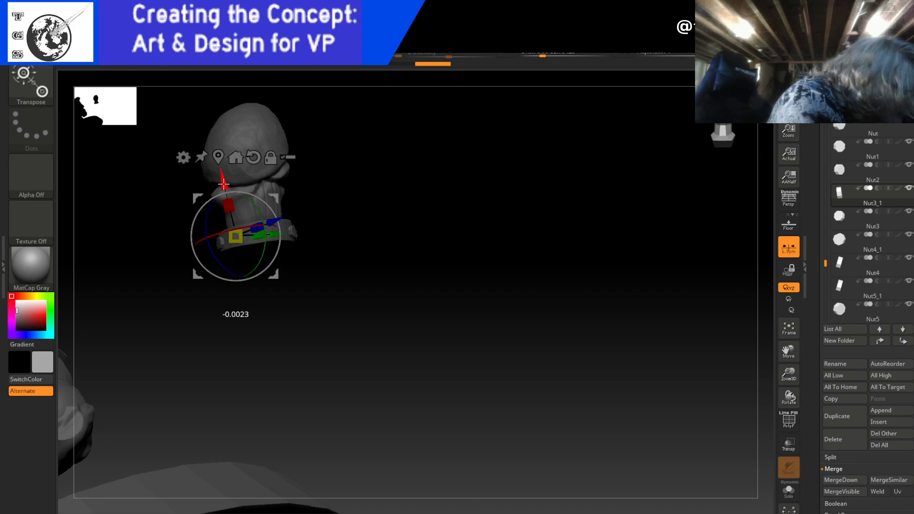
{"action": "mouse_move", "coordinate": [334, 159]}
{"action": "left_mouse_down"}
{"action": "mouse_move", "coordinate": [298, 122]}
{"action": "mouse_move", "coordinate": [436, 130]}
{"action": "left_mouse_up"}
{"action": "key", "text": "q"}
{"action": "left_click_drag", "start_coordinate": [343, 124], "coordinate": [429, 163]}
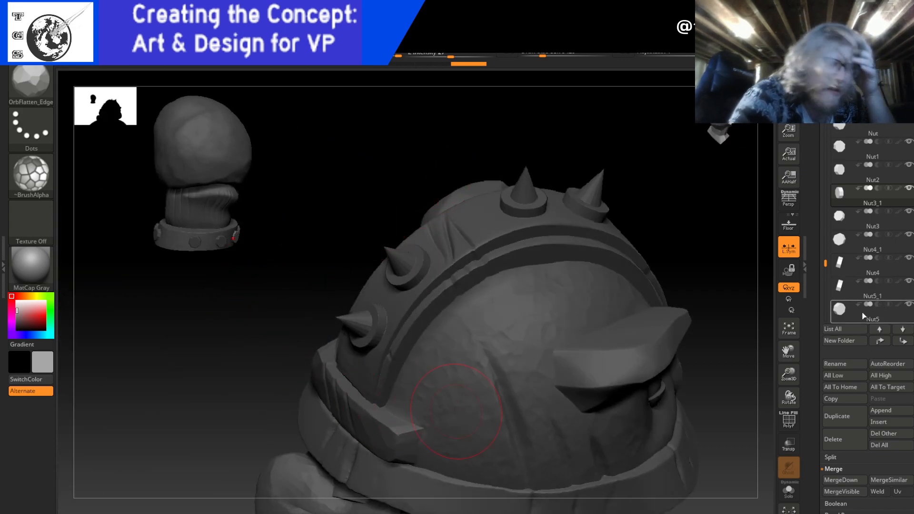
- Find the nut beside the remaining gap in the subtool list and duplicate Nut4
{"action": "left_click_drag", "start_coordinate": [826, 264], "coordinate": [826, 298]}
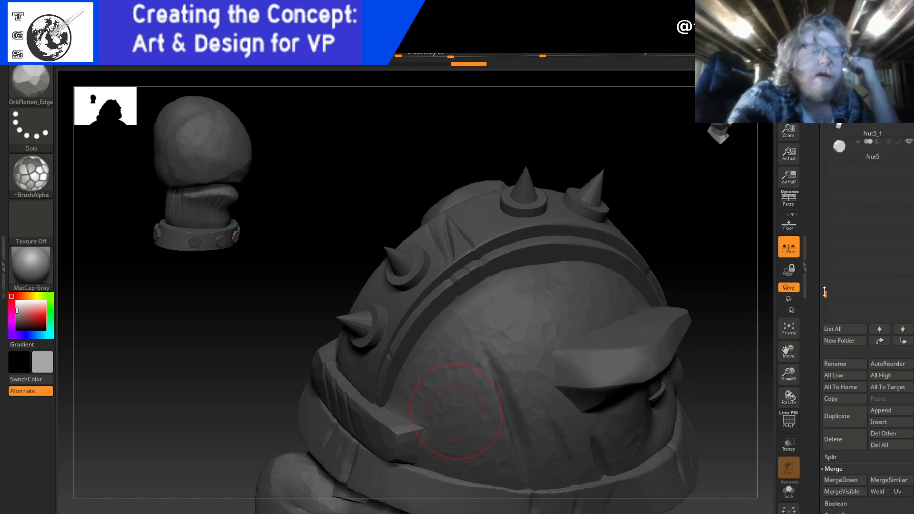
{"action": "left_click", "coordinate": [872, 156]}
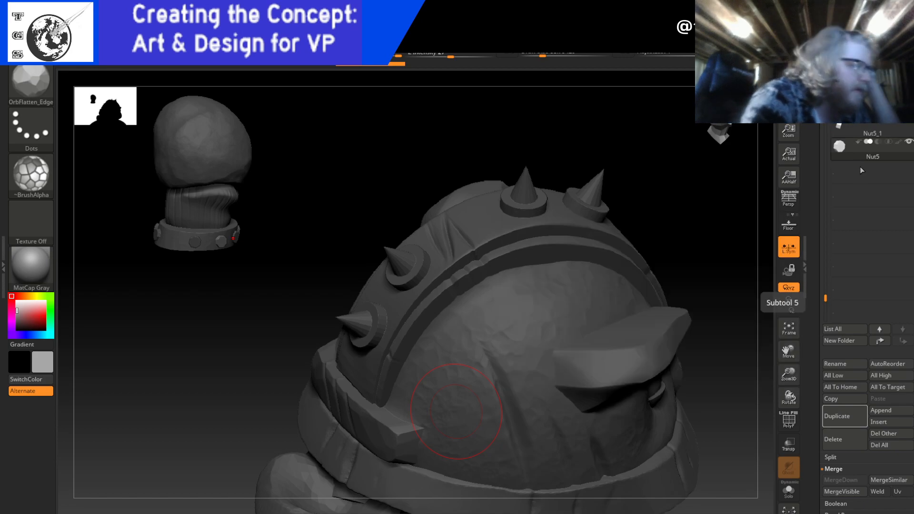
{"action": "left_click_drag", "start_coordinate": [211, 292], "coordinate": [284, 310]}
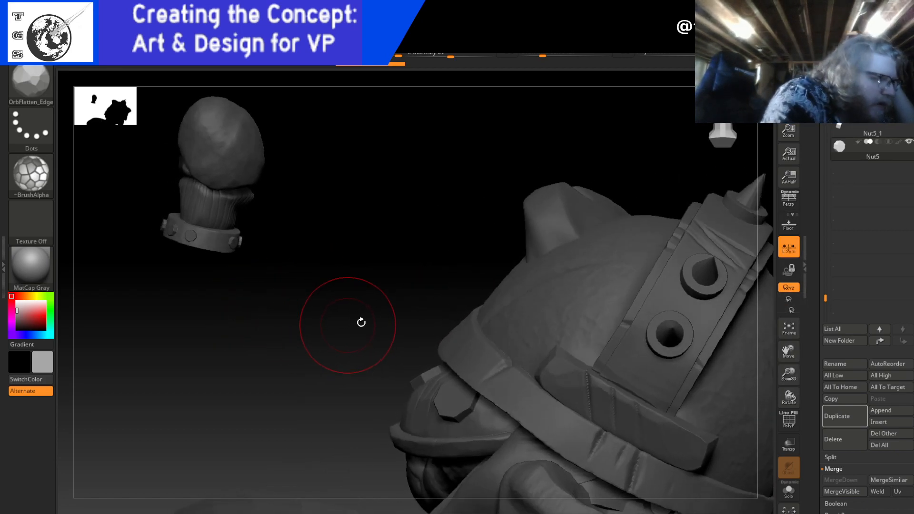
{"action": "left_click", "coordinate": [875, 132]}
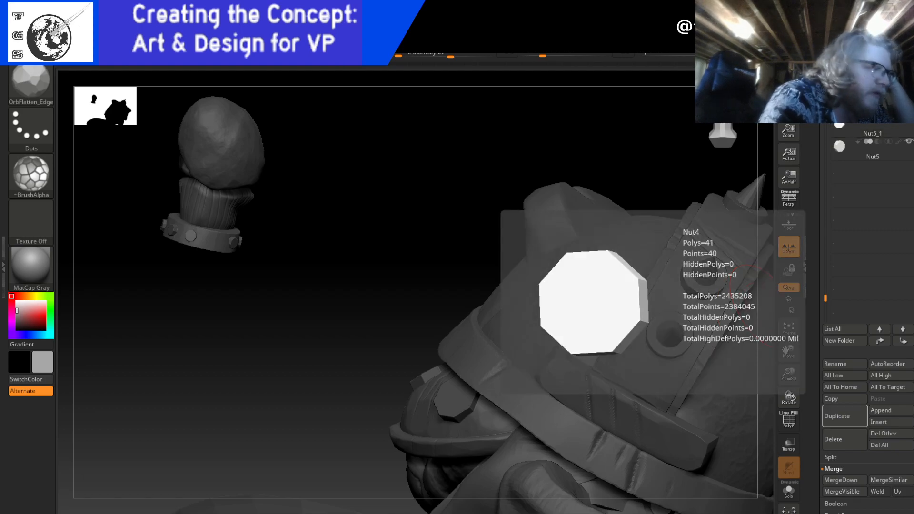
{"action": "left_click_drag", "start_coordinate": [408, 234], "coordinate": [340, 281]}
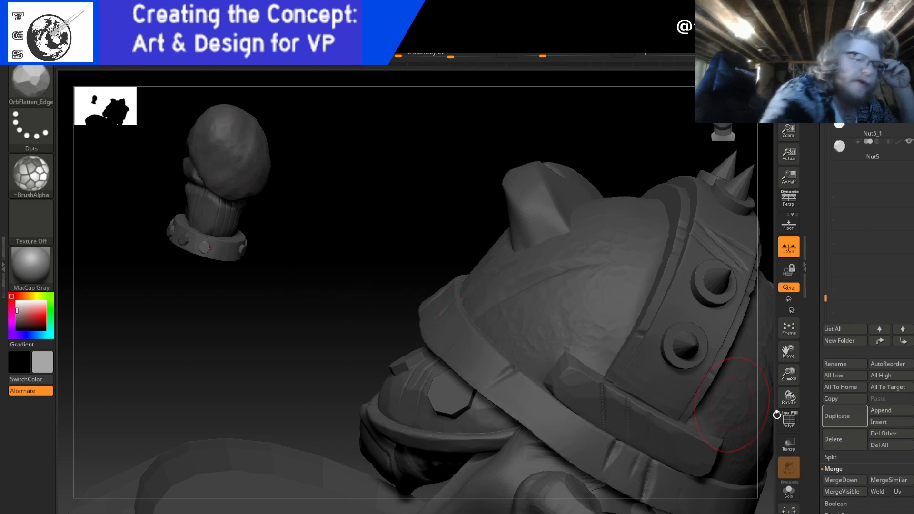
{"action": "left_click", "coordinate": [840, 416]}
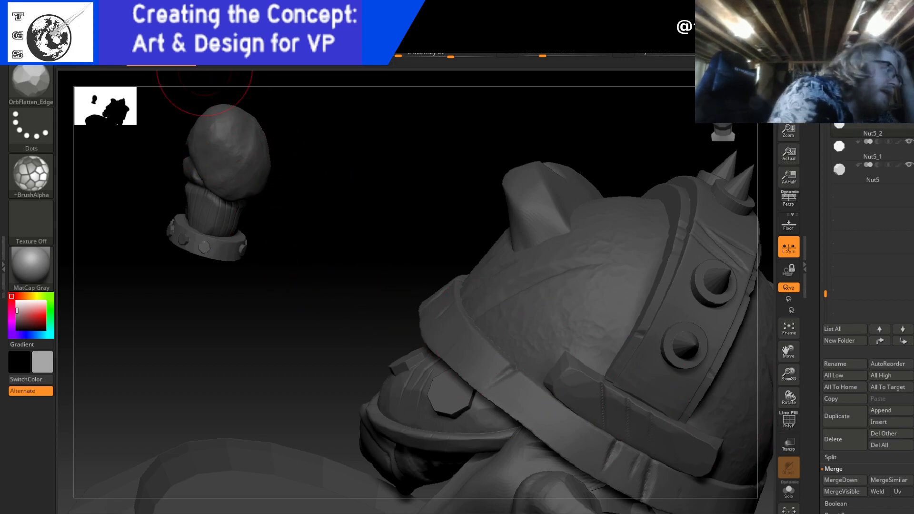
- Move the duplicate of Nut4 to the remaining gap and push it in against the band
{"action": "key", "text": "w"}
{"action": "mouse_move", "coordinate": [247, 284]}
{"action": "left_mouse_down"}
{"action": "mouse_move", "coordinate": [267, 291]}
{"action": "mouse_move", "coordinate": [257, 265]}
{"action": "mouse_move", "coordinate": [245, 268]}
{"action": "left_mouse_up"}
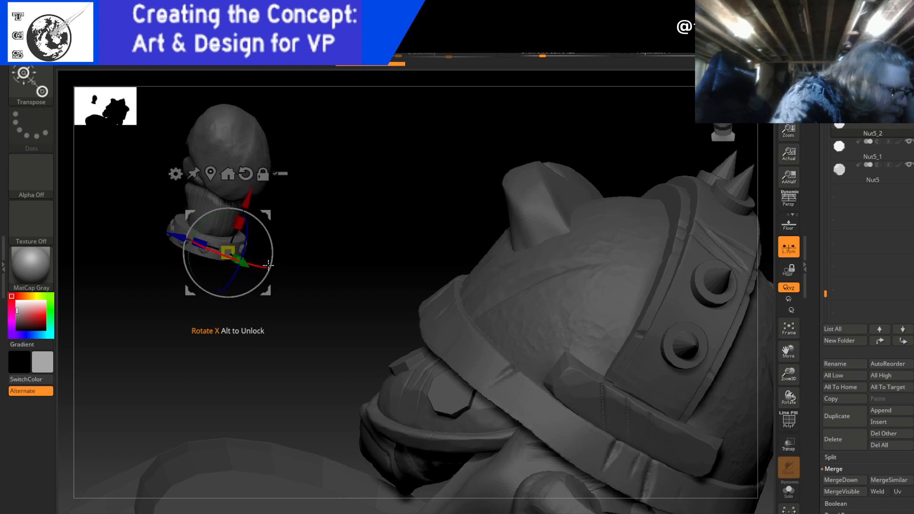
{"action": "key", "text": "q"}
{"action": "mouse_move", "coordinate": [353, 242]}
{"action": "left_mouse_down"}
{"action": "mouse_move", "coordinate": [384, 248]}
{"action": "mouse_move", "coordinate": [374, 247]}
{"action": "left_mouse_up"}
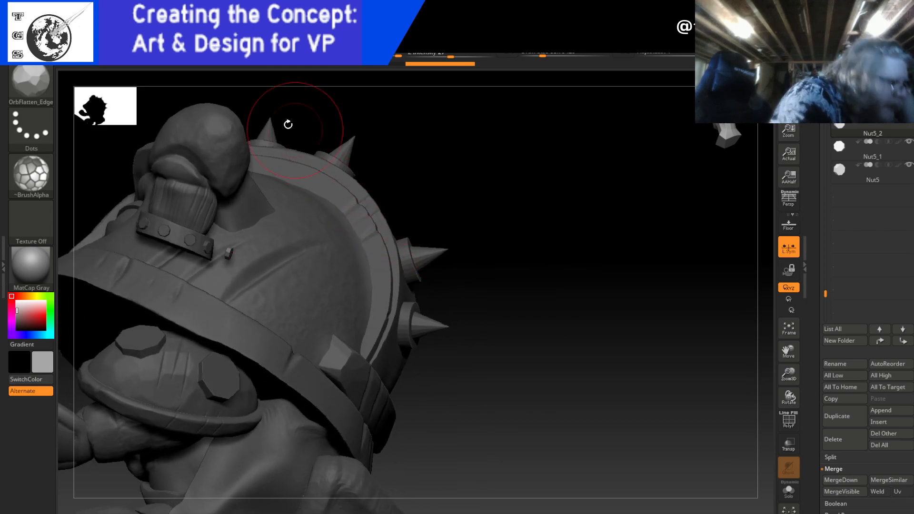
{"action": "key", "text": "w"}
{"action": "left_click_drag", "start_coordinate": [283, 268], "coordinate": [271, 264]}
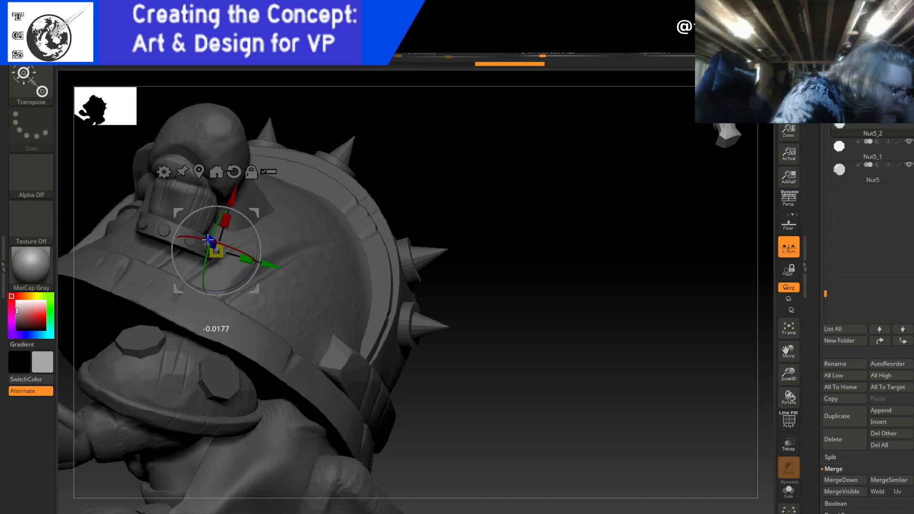
- Rotate the duplicated nut by about -5.07 degrees so it follows the curve of the fist piece's band
{"action": "key", "text": "q"}
{"action": "left_click_drag", "start_coordinate": [416, 184], "coordinate": [347, 182]}
{"action": "key", "text": "w"}
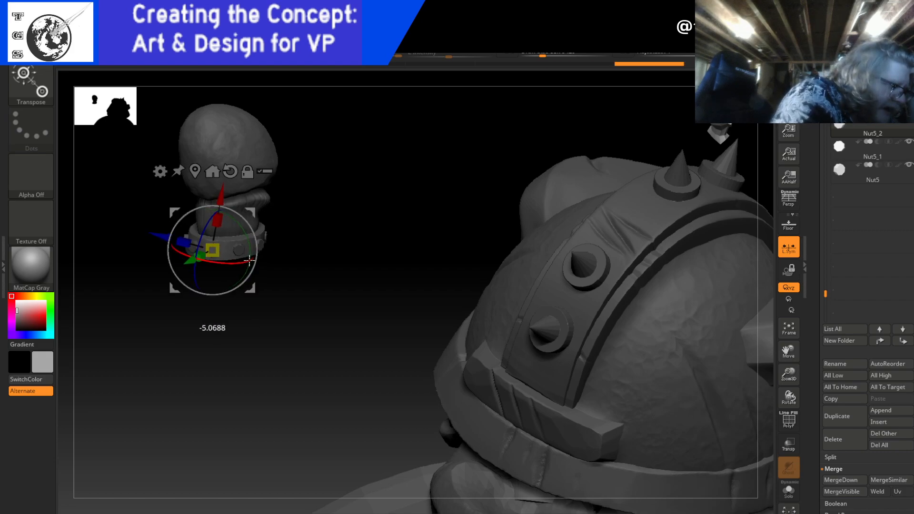
{"action": "left_click_drag", "start_coordinate": [197, 263], "coordinate": [199, 264]}
{"action": "left_click_drag", "start_coordinate": [336, 187], "coordinate": [262, 107]}
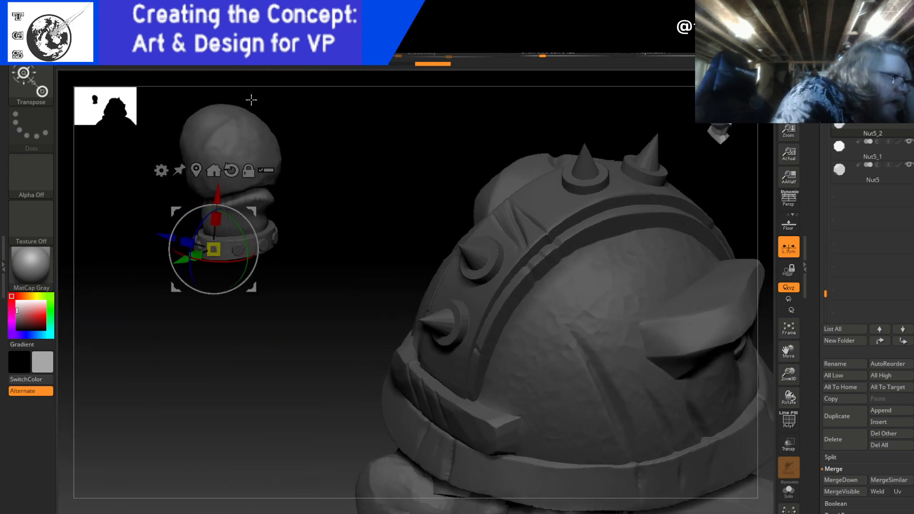
- Fine-tune the nut's rotation about its X axis by about 1.1 degrees to align it with the band
{"action": "key", "text": "q"}
{"action": "mouse_move", "coordinate": [285, 183]}
{"action": "left_mouse_down"}
{"action": "mouse_move", "coordinate": [337, 206]}
{"action": "mouse_move", "coordinate": [369, 204]}
{"action": "mouse_move", "coordinate": [382, 186]}
{"action": "left_mouse_up"}
{"action": "key", "text": "w"}
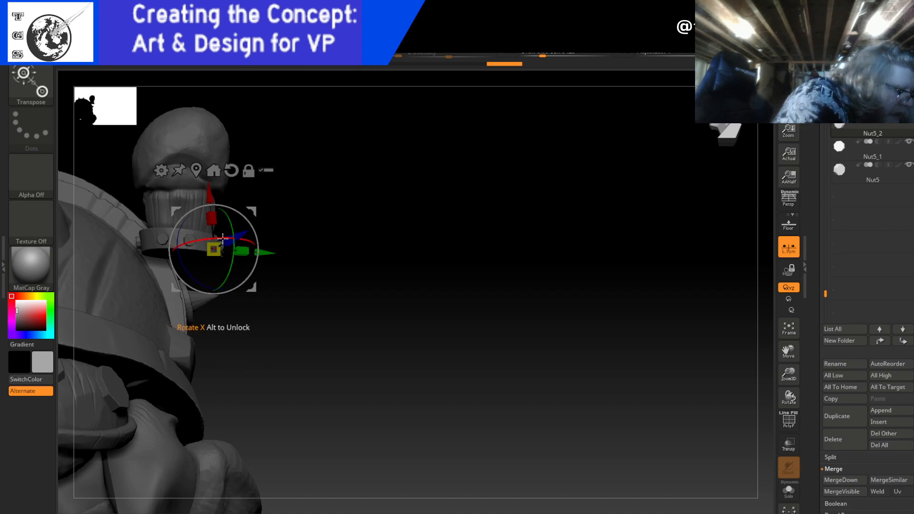
{"action": "left_click", "coordinate": [205, 48]}
{"action": "mouse_move", "coordinate": [327, 182]}
{"action": "left_mouse_down"}
{"action": "mouse_move", "coordinate": [341, 206]}
{"action": "mouse_move", "coordinate": [214, 249]}
{"action": "mouse_move", "coordinate": [347, 207]}
{"action": "mouse_move", "coordinate": [316, 171]}
{"action": "left_mouse_up"}
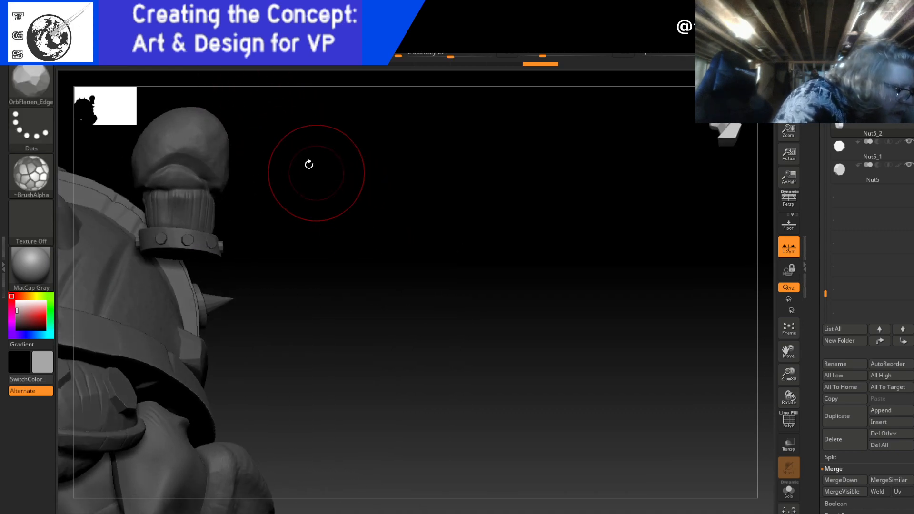
{"action": "key", "text": "w"}
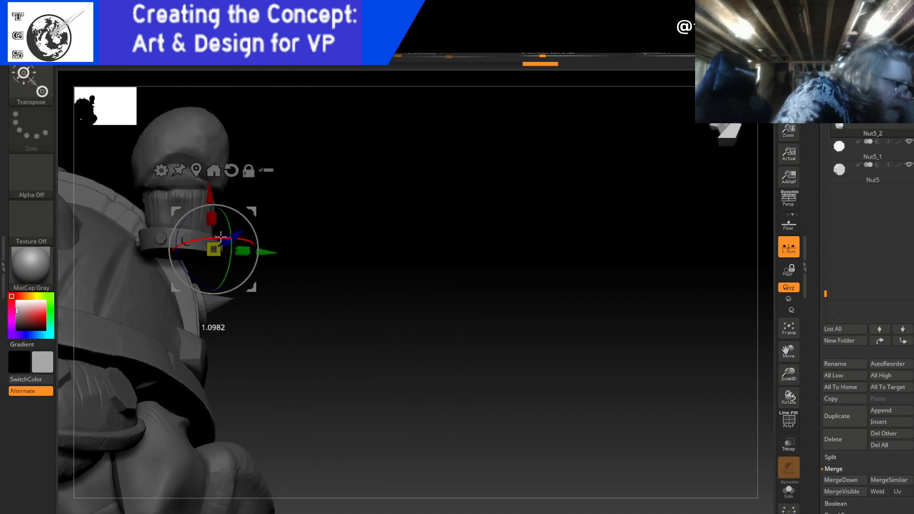
{"action": "left_click_drag", "start_coordinate": [275, 243], "coordinate": [278, 217]}
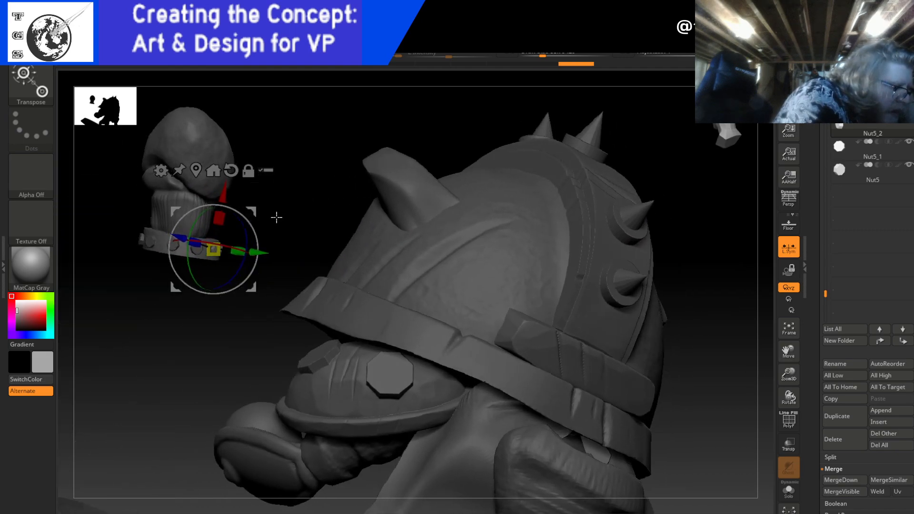
- Nudge the nut about -0.003 along its Y axis so it seats against the band
{"action": "left_click", "coordinate": [186, 56]}
{"action": "mouse_move", "coordinate": [243, 139]}
{"action": "left_mouse_down"}
{"action": "mouse_move", "coordinate": [247, 146]}
{"action": "mouse_move", "coordinate": [217, 141]}
{"action": "mouse_move", "coordinate": [371, 123]}
{"action": "left_mouse_up"}
{"action": "left_click_drag", "start_coordinate": [278, 142], "coordinate": [224, 78]}
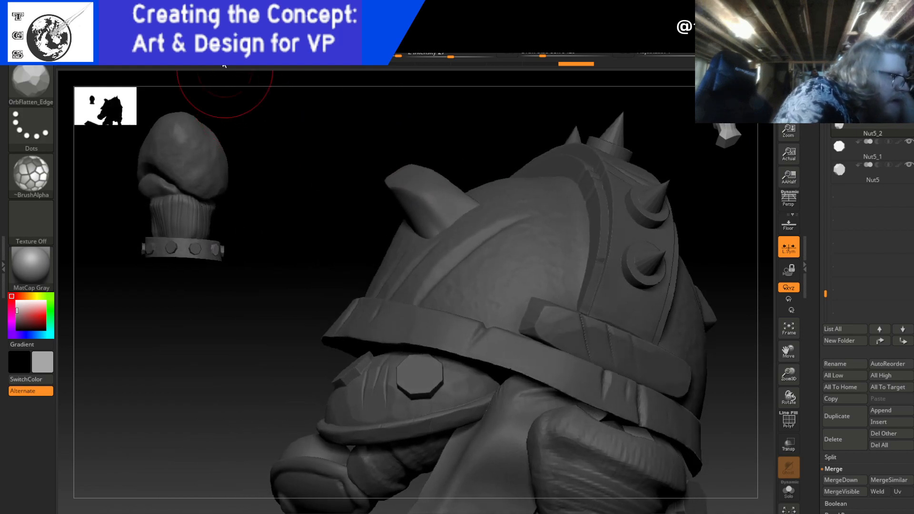
{"action": "key", "text": "r"}
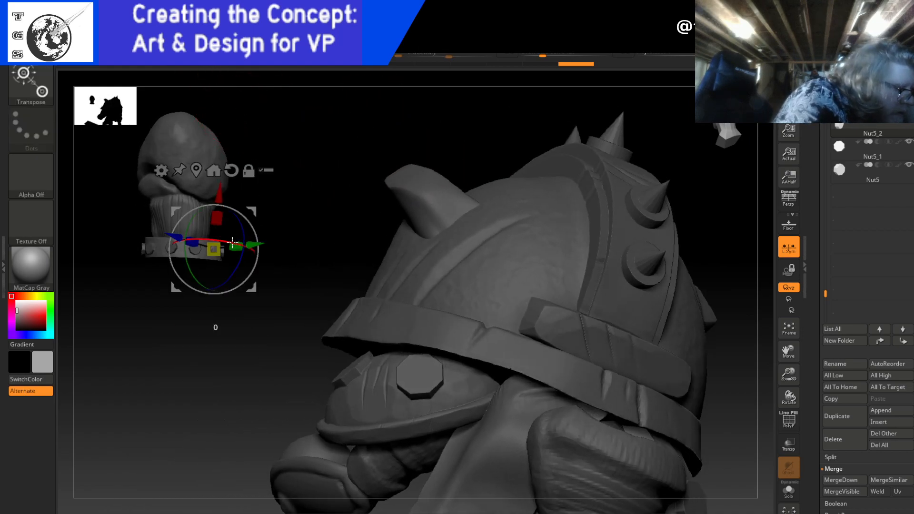
{"action": "left_click_drag", "start_coordinate": [260, 245], "coordinate": [259, 244]}
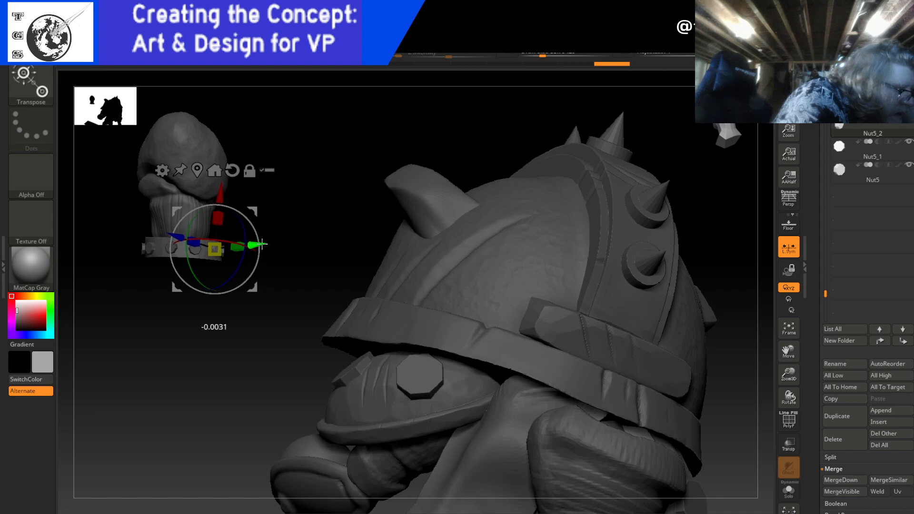
{"action": "left_click", "coordinate": [260, 244]}
{"action": "key", "text": "q"}
{"action": "left_click_drag", "start_coordinate": [310, 224], "coordinate": [224, 96]}
{"action": "key", "text": "w"}
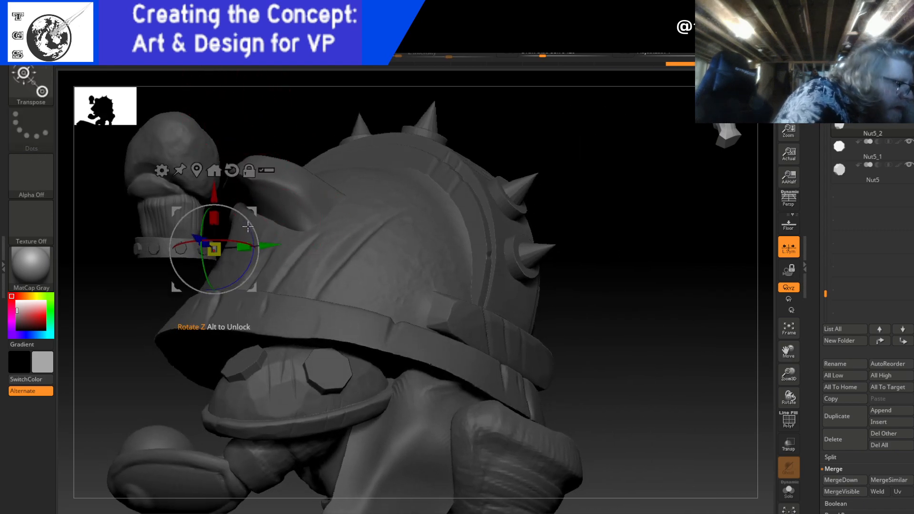
- Duplicate the newly placed nut and slide the copy around the band into the next gap
{"action": "key", "text": "q"}
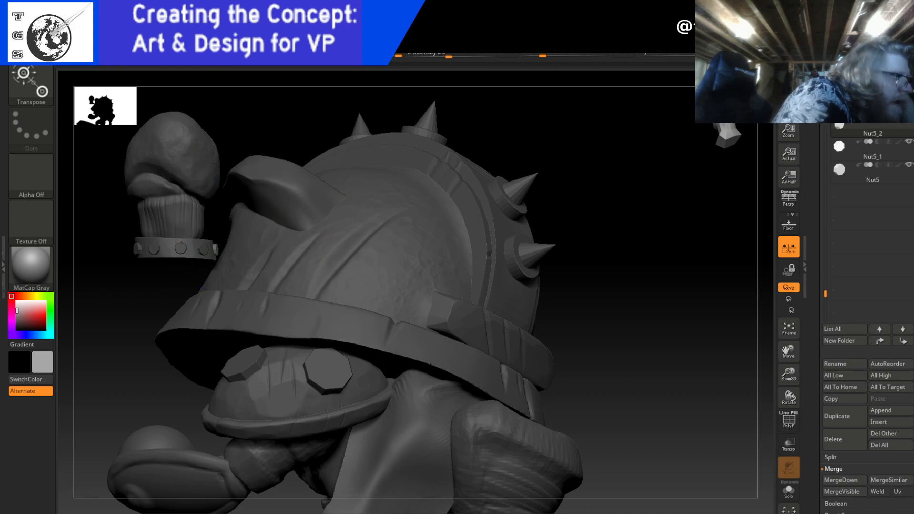
{"action": "left_click_drag", "start_coordinate": [295, 139], "coordinate": [227, 141]}
{"action": "mouse_move", "coordinate": [331, 135]}
{"action": "left_mouse_down"}
{"action": "mouse_move", "coordinate": [247, 133]}
{"action": "mouse_move", "coordinate": [323, 151]}
{"action": "mouse_move", "coordinate": [309, 211]}
{"action": "left_mouse_up"}
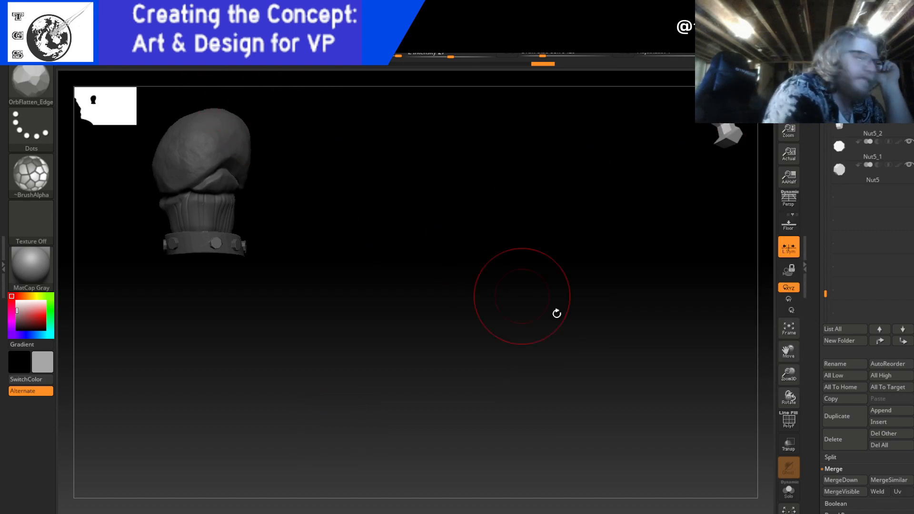
{"action": "left_click", "coordinate": [850, 421]}
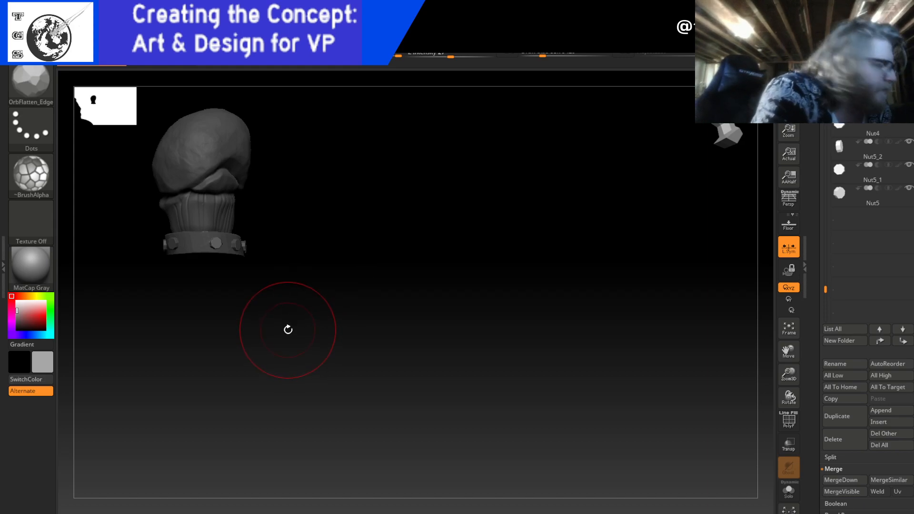
{"action": "key", "text": "w"}
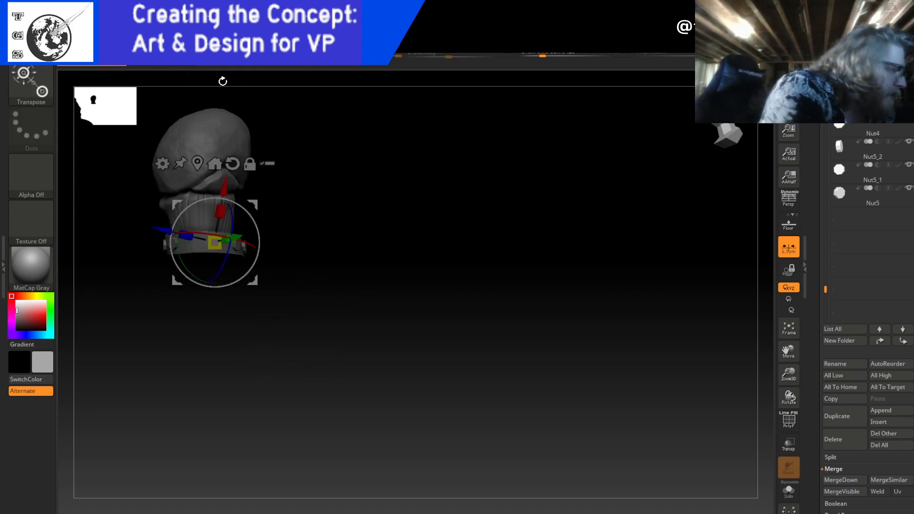
{"action": "left_click_drag", "start_coordinate": [247, 243], "coordinate": [242, 244]}
{"action": "left_click_drag", "start_coordinate": [163, 231], "coordinate": [144, 229]}
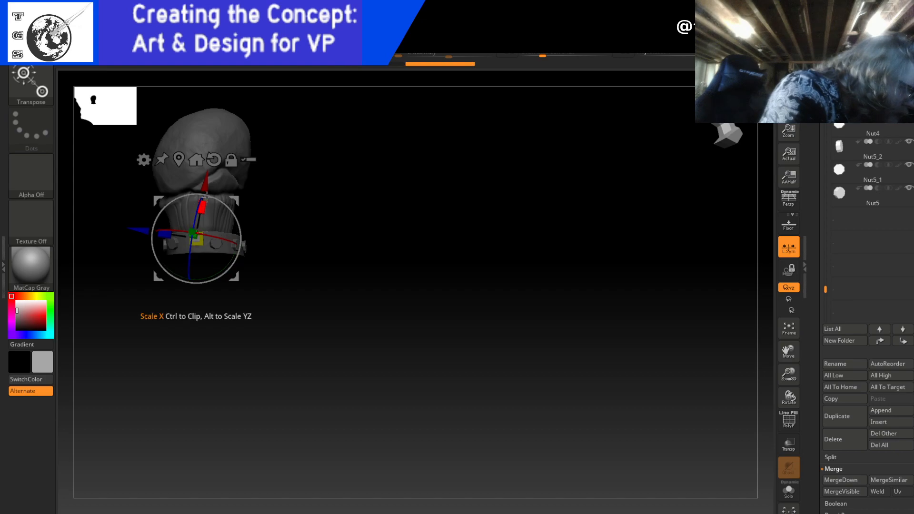
- Rotate the copied nut by about 2.24 degrees and shift it about 0.01 along its X axis to line it up with the band
{"action": "left_click_drag", "start_coordinate": [249, 234], "coordinate": [261, 213]}
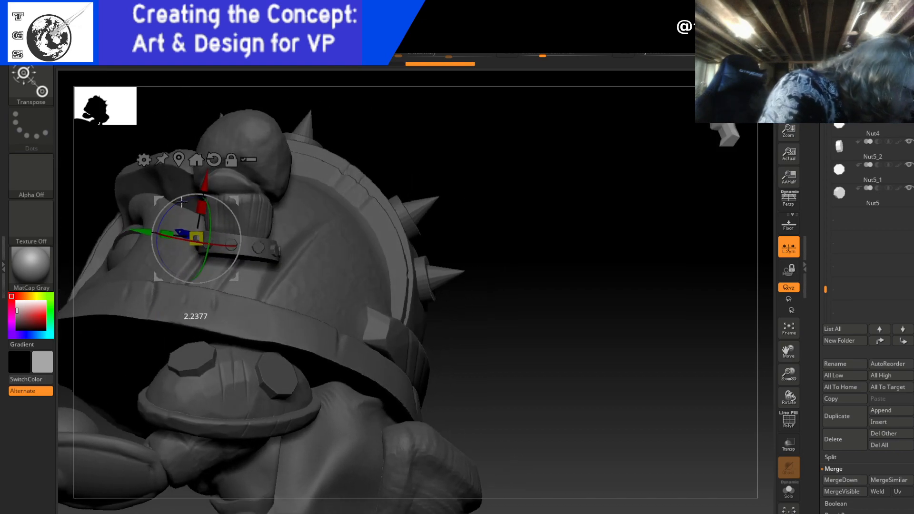
{"action": "left_click_drag", "start_coordinate": [204, 184], "coordinate": [203, 188]}
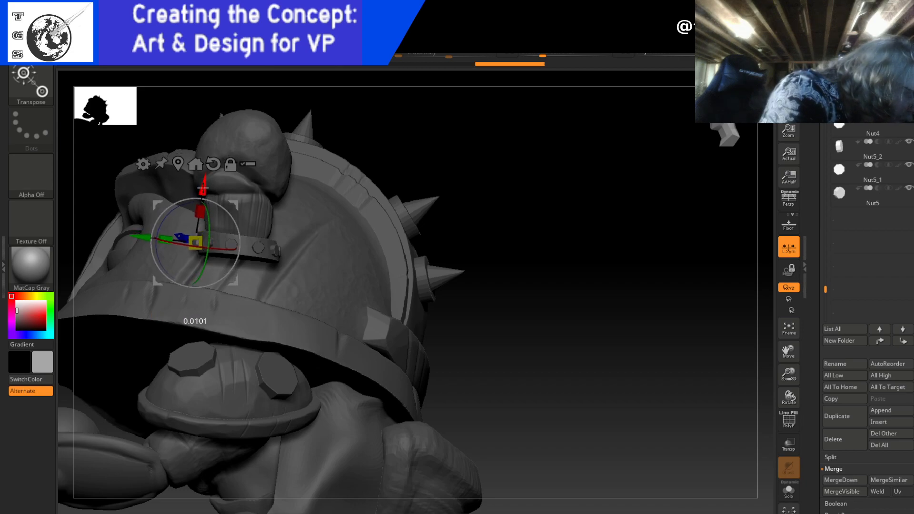
{"action": "left_click_drag", "start_coordinate": [144, 235], "coordinate": [147, 228]}
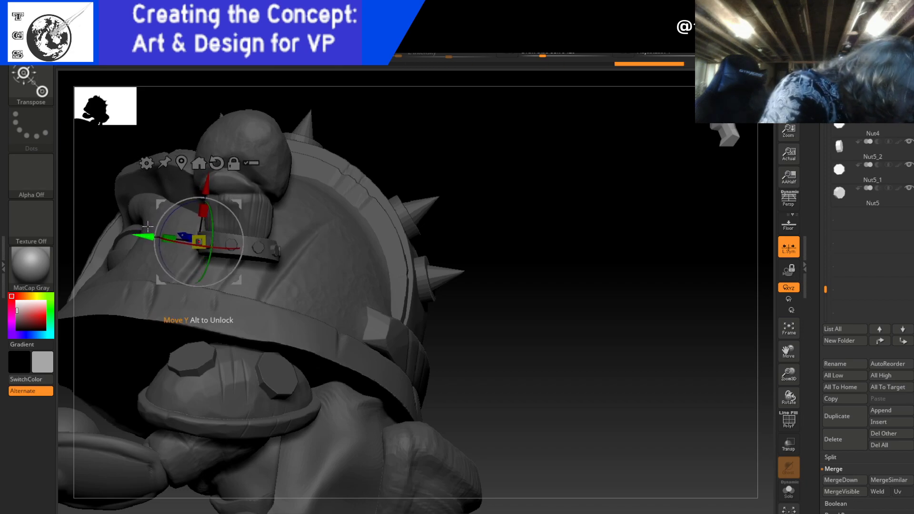
{"action": "key", "text": "q"}
{"action": "mouse_move", "coordinate": [486, 195]}
{"action": "left_mouse_down"}
{"action": "mouse_move", "coordinate": [506, 200]}
{"action": "mouse_move", "coordinate": [484, 203]}
{"action": "left_mouse_up"}
{"action": "key", "text": "w"}
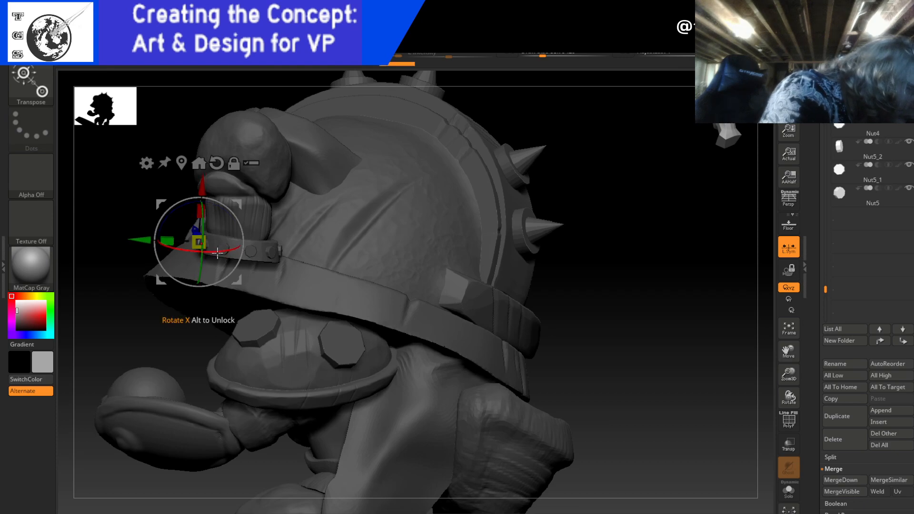
- Push the copied nut in small amounts along its Y axis until it sits in the band surface
{"action": "key", "text": "q"}
{"action": "mouse_move", "coordinate": [143, 352]}
{"action": "left_mouse_down"}
{"action": "mouse_move", "coordinate": [171, 356]}
{"action": "mouse_move", "coordinate": [149, 355]}
{"action": "left_mouse_up"}
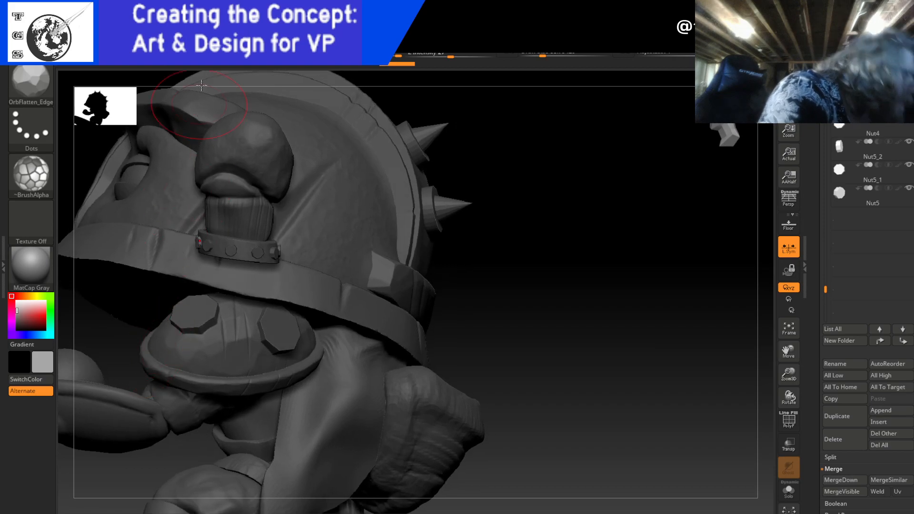
{"action": "key", "text": "w"}
{"action": "left_click_drag", "start_coordinate": [149, 241], "coordinate": [149, 241]}
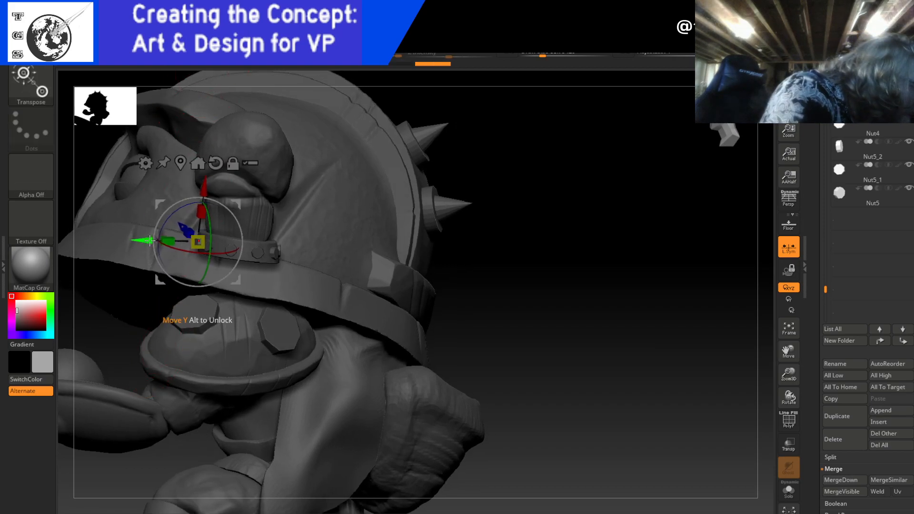
{"action": "key", "text": "q"}
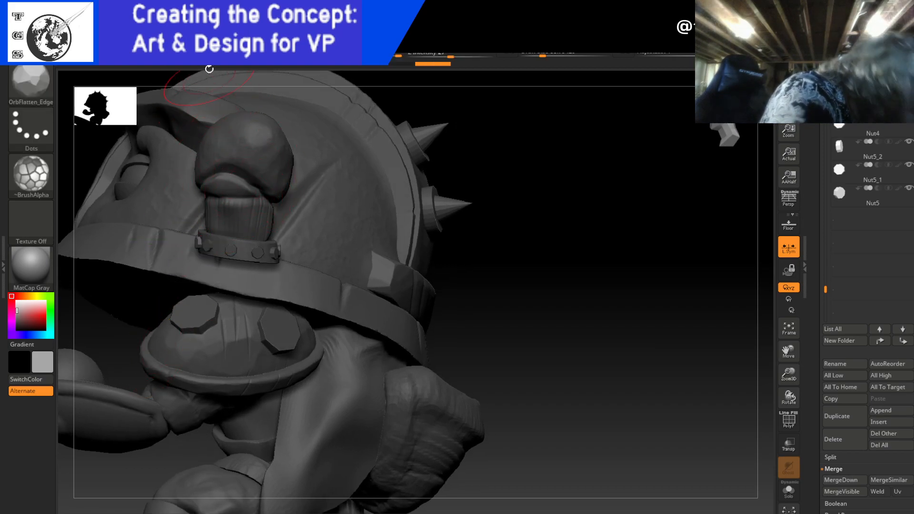
{"action": "key", "text": "w"}
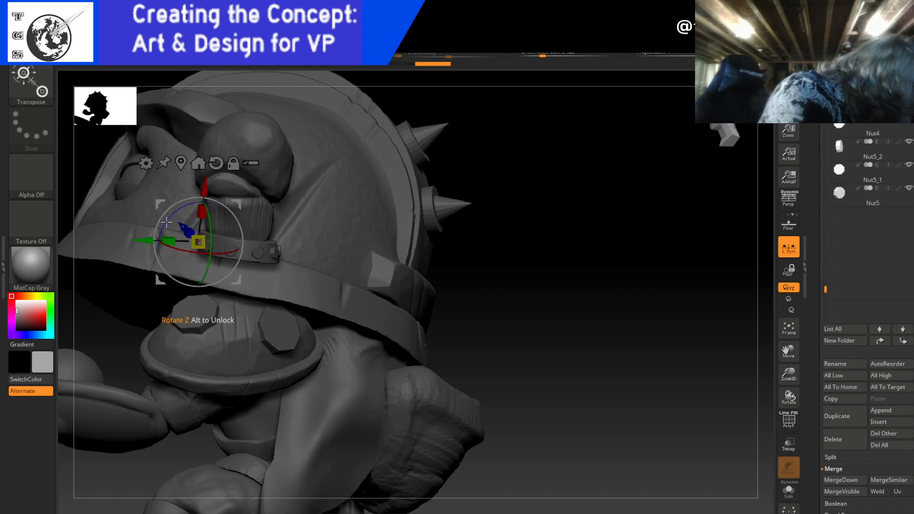
{"action": "left_click_drag", "start_coordinate": [149, 240], "coordinate": [151, 241]}
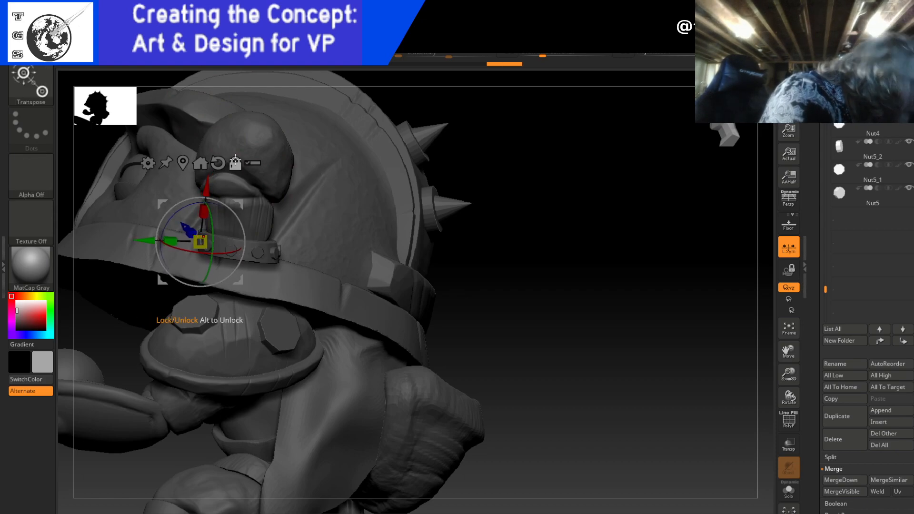
{"action": "key", "text": "q"}
{"action": "key", "text": "w"}
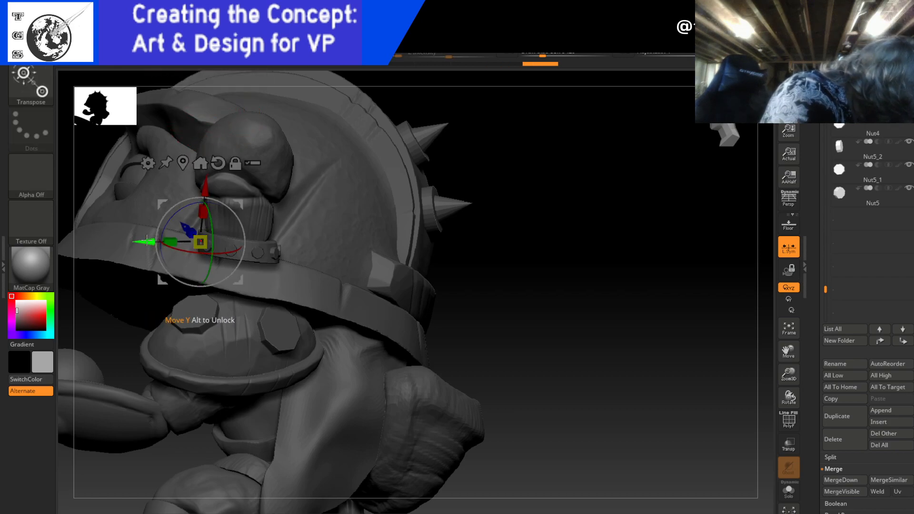
- Shift the copied nut slightly to even out its spacing from the neighbouring nuts, viewing it from another side
{"action": "key", "text": "q"}
{"action": "left_click_drag", "start_coordinate": [473, 163], "coordinate": [529, 162]}
{"action": "mouse_move", "coordinate": [450, 170]}
{"action": "left_mouse_down"}
{"action": "mouse_move", "coordinate": [495, 176]}
{"action": "mouse_move", "coordinate": [477, 178]}
{"action": "left_mouse_up"}
{"action": "key", "text": "w"}
{"action": "left_click_drag", "start_coordinate": [277, 275], "coordinate": [307, 262]}
{"action": "left_click_drag", "start_coordinate": [161, 230], "coordinate": [158, 231]}
{"action": "key", "text": "q"}
{"action": "mouse_move", "coordinate": [281, 173]}
{"action": "left_mouse_down"}
{"action": "mouse_move", "coordinate": [355, 219]}
{"action": "mouse_move", "coordinate": [292, 229]}
{"action": "mouse_move", "coordinate": [273, 198]}
{"action": "left_mouse_up"}
{"action": "key", "text": "w"}
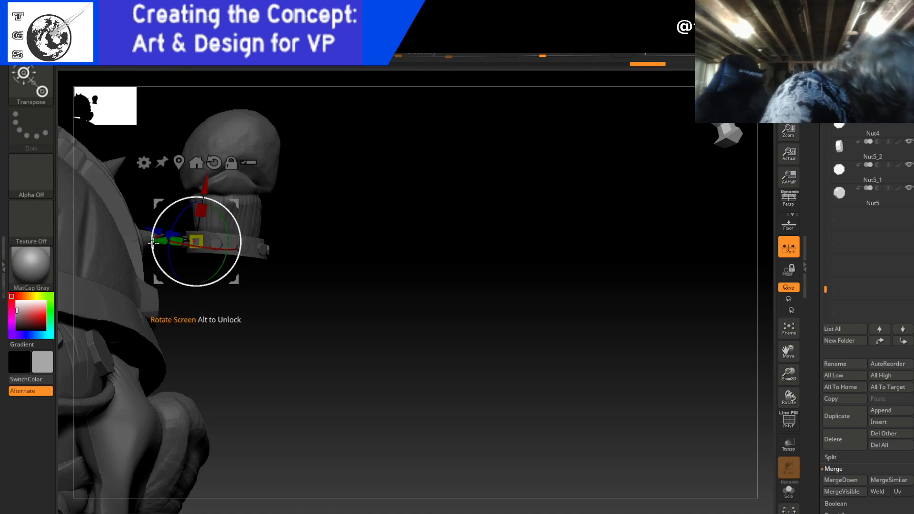
- Refine the copied nut's depth along its Y axis and check the finished ring of nuts from several sides
{"action": "key", "text": "q"}
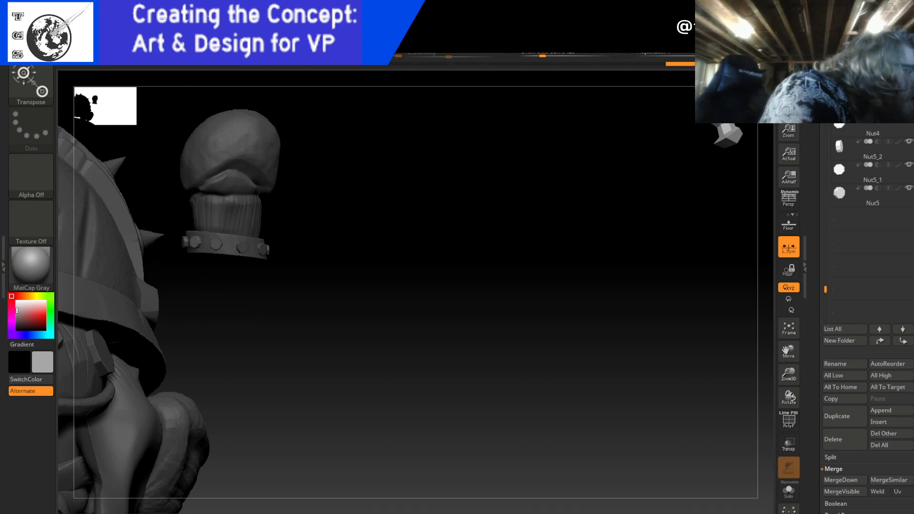
{"action": "mouse_move", "coordinate": [292, 163]}
{"action": "left_mouse_down"}
{"action": "mouse_move", "coordinate": [336, 179]}
{"action": "mouse_move", "coordinate": [368, 174]}
{"action": "mouse_move", "coordinate": [306, 147]}
{"action": "mouse_move", "coordinate": [236, 75]}
{"action": "left_mouse_up"}
{"action": "key", "text": "w"}
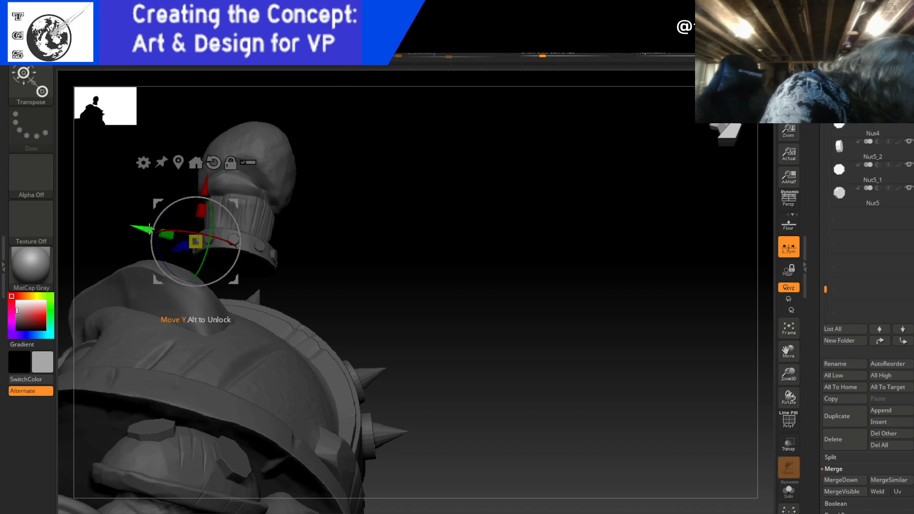
{"action": "key", "text": "q"}
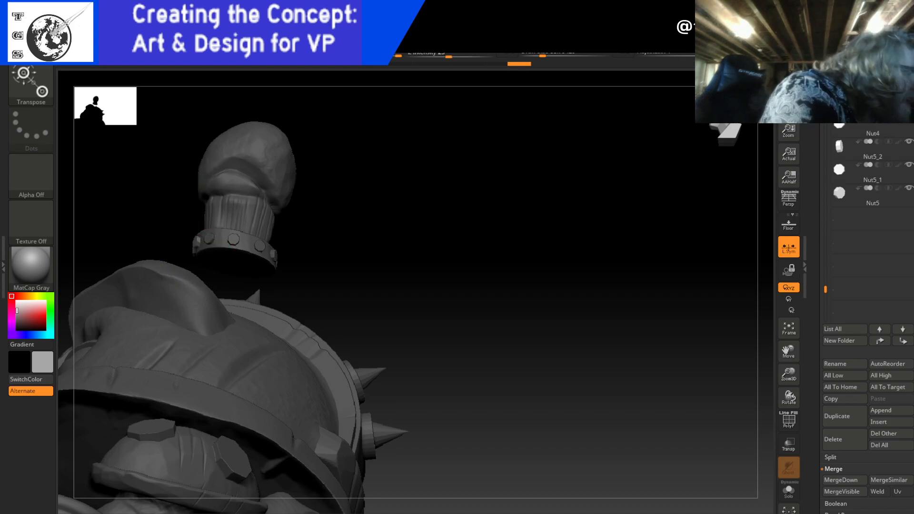
{"action": "left_click_drag", "start_coordinate": [334, 177], "coordinate": [327, 149]}
{"action": "key", "text": "w"}
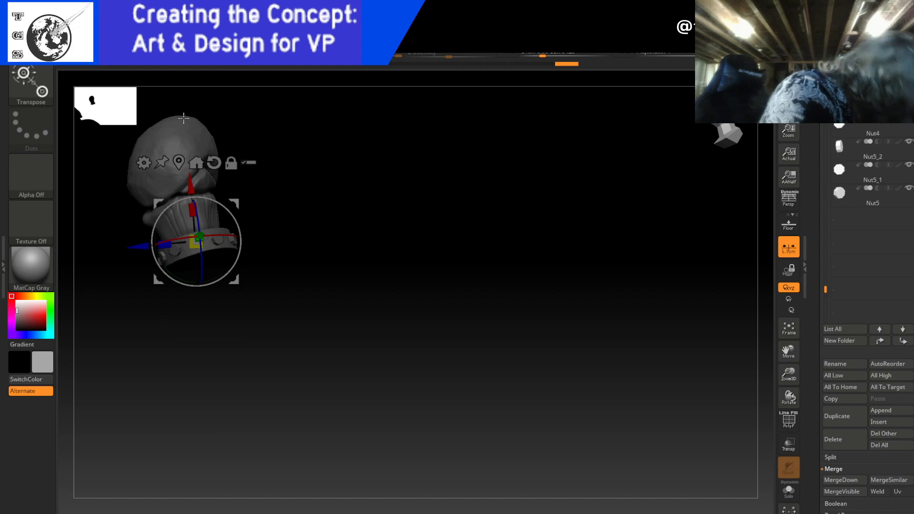
{"action": "left_click", "coordinate": [164, 53]}
{"action": "mouse_move", "coordinate": [339, 196]}
{"action": "left_mouse_down"}
{"action": "mouse_move", "coordinate": [395, 186]}
{"action": "mouse_move", "coordinate": [393, 201]}
{"action": "mouse_move", "coordinate": [361, 193]}
{"action": "mouse_move", "coordinate": [318, 218]}
{"action": "mouse_move", "coordinate": [289, 218]}
{"action": "mouse_move", "coordinate": [312, 179]}
{"action": "left_mouse_up"}
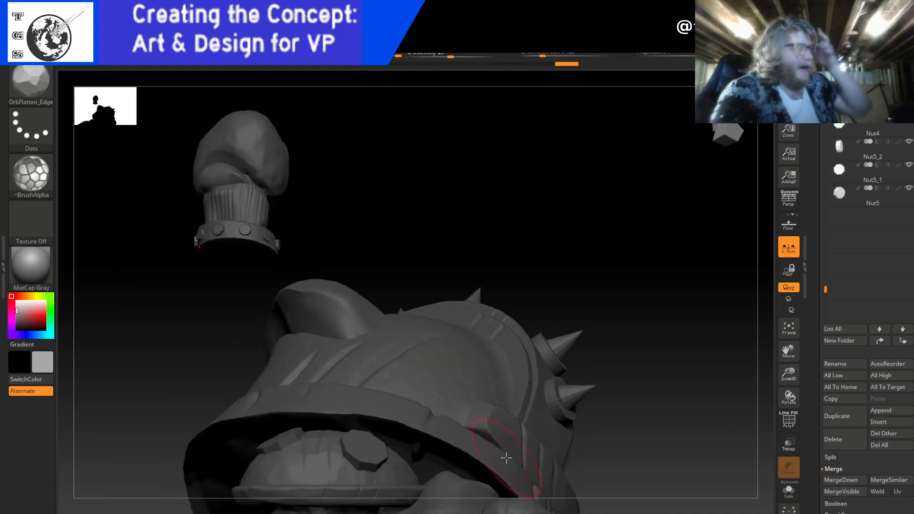
- Save the project file
{"action": "mouse_move", "coordinate": [215, 18]}
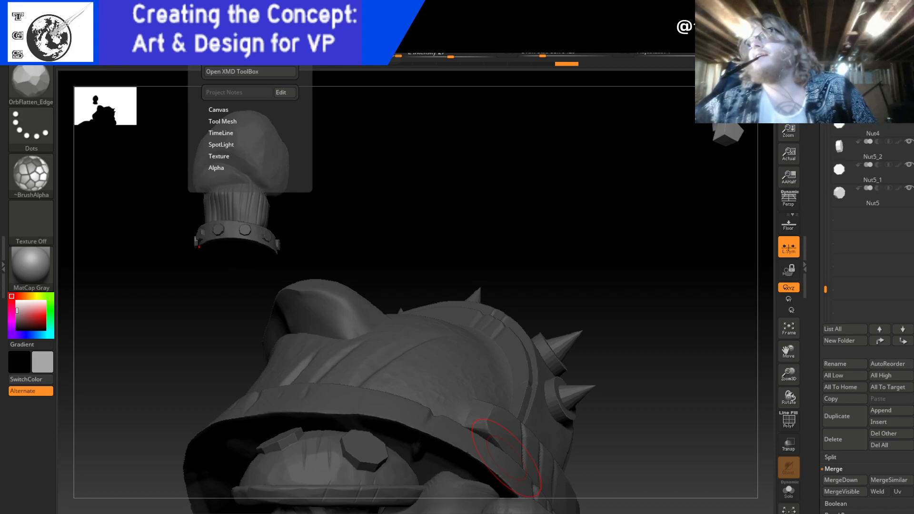
{"action": "key", "text": "Return"}
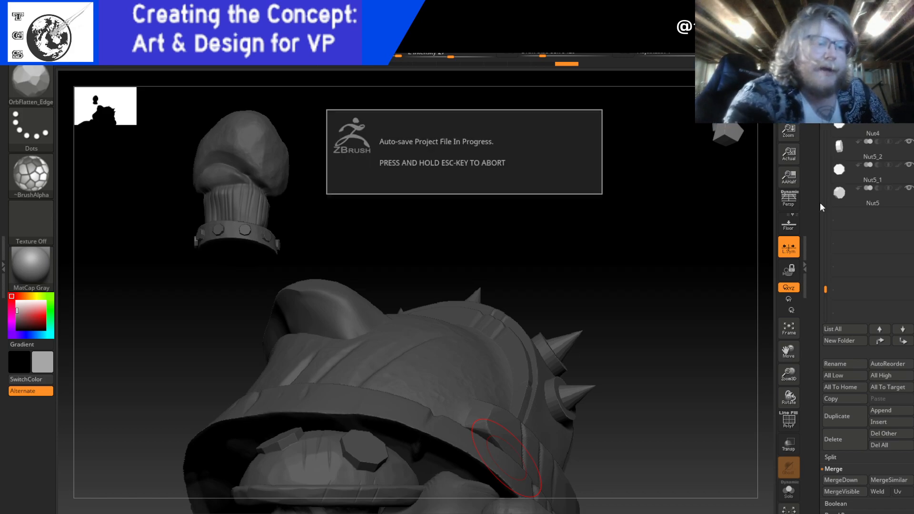
- Enable Weld for merging and merge the upper-arm subtool down with the first nut below it in the subtool list
{"action": "left_click_drag", "start_coordinate": [825, 289], "coordinate": [824, 203]}
{"action": "left_click_drag", "start_coordinate": [825, 289], "coordinate": [824, 253]}
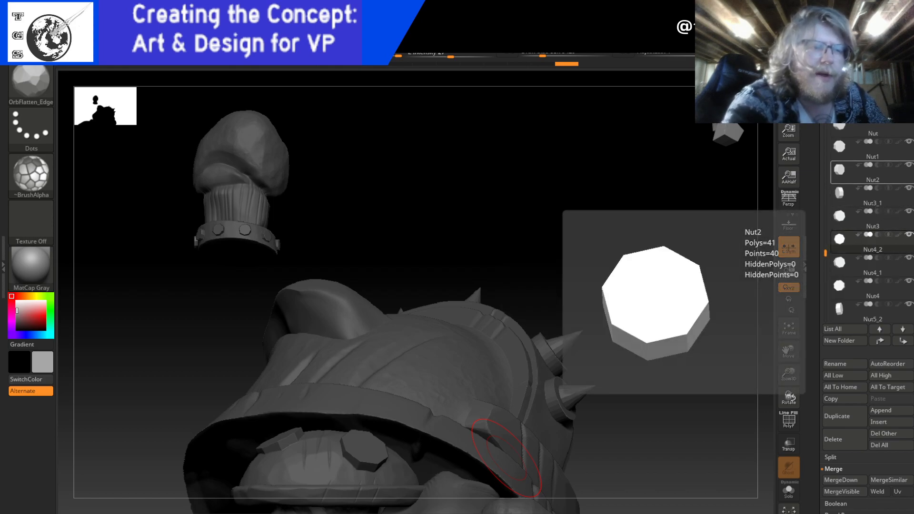
{"action": "left_click", "coordinate": [877, 491]}
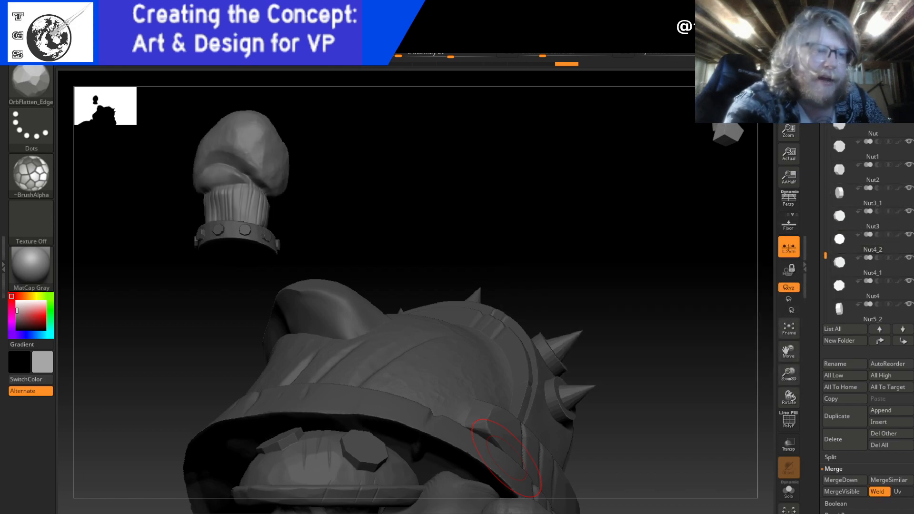
{"action": "left_click", "coordinate": [843, 479]}
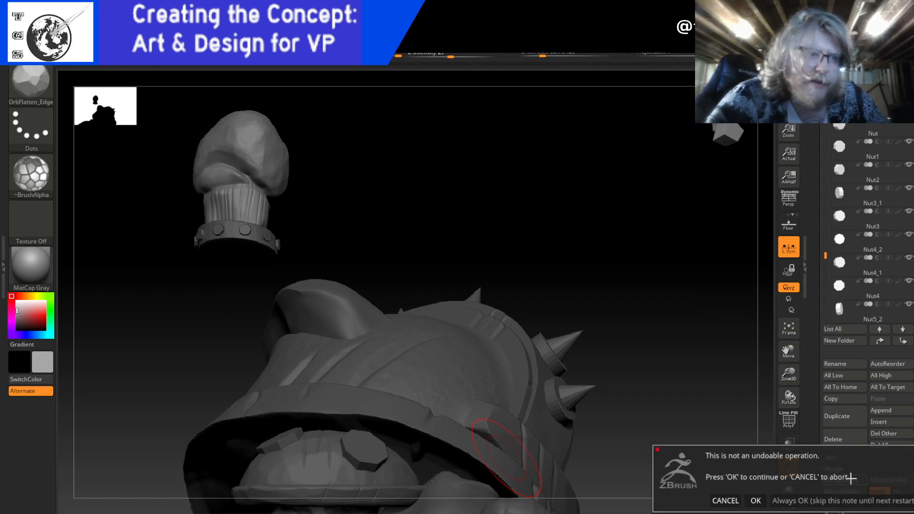
{"action": "left_click", "coordinate": [755, 500]}
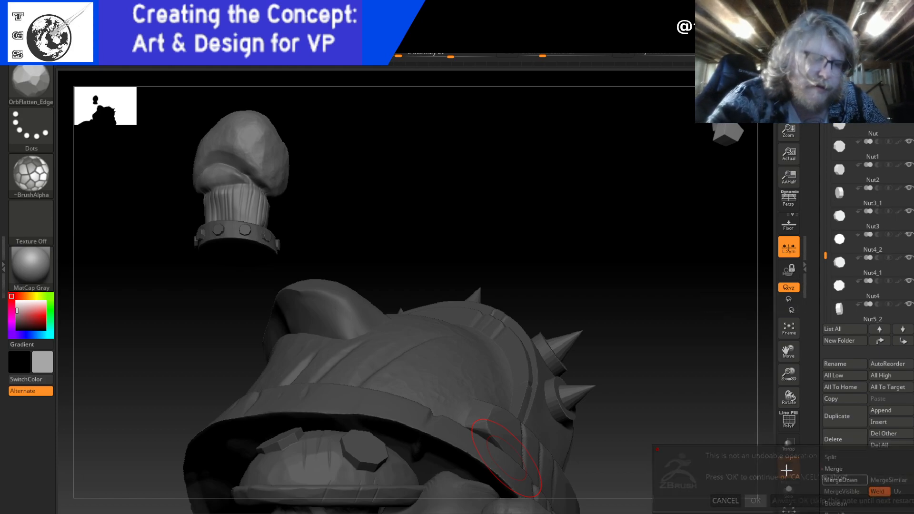
- Merge the upper-arm subtool down repeatedly until all remaining nuts through Nut5 are part of it, accepting each merge
{"action": "left_click", "coordinate": [845, 479]}
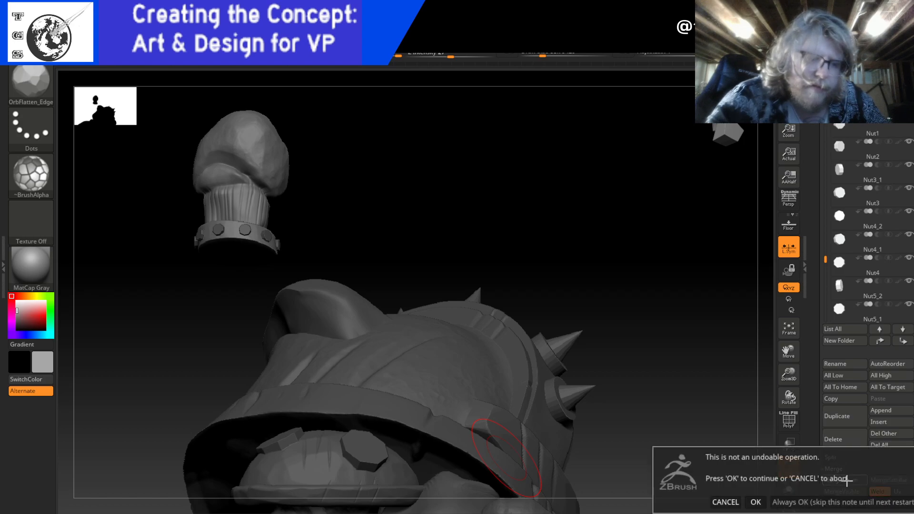
{"action": "left_click", "coordinate": [756, 502]}
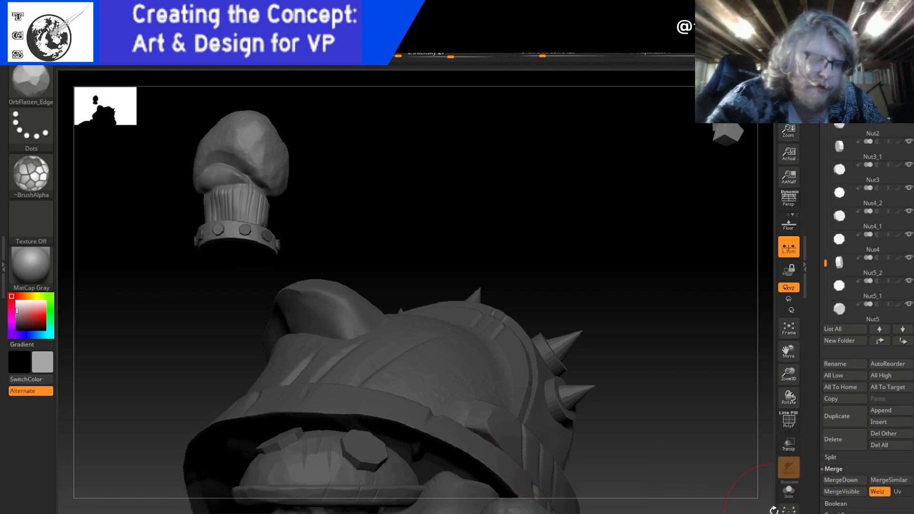
{"action": "left_click", "coordinate": [846, 480]}
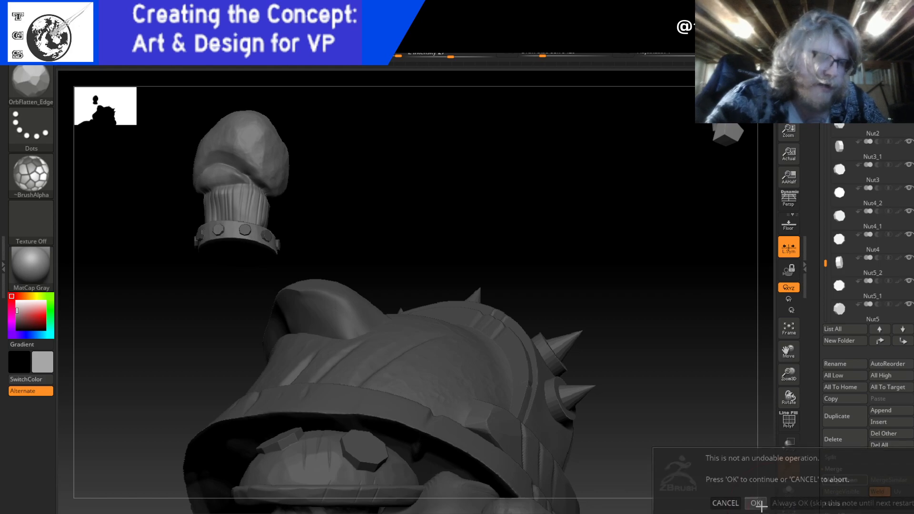
{"action": "left_click", "coordinate": [756, 502]}
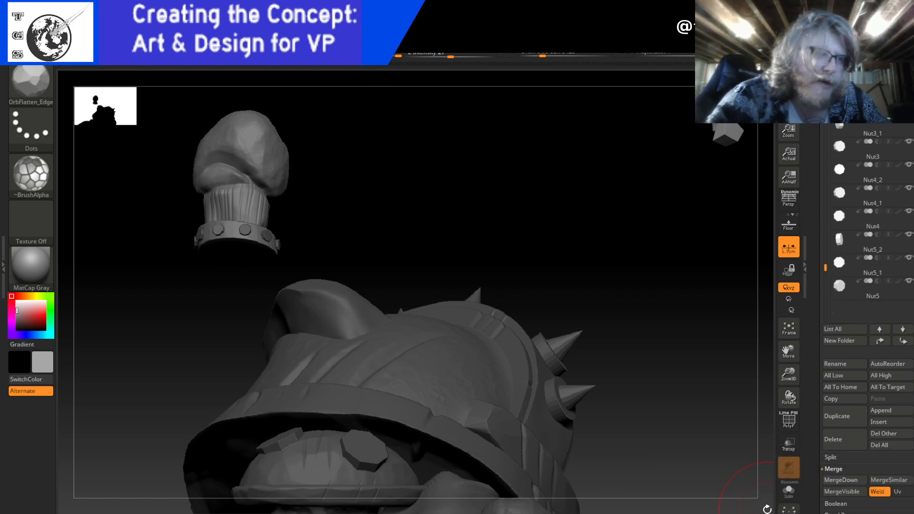
{"action": "left_click", "coordinate": [845, 480]}
{"action": "left_click", "coordinate": [756, 502]}
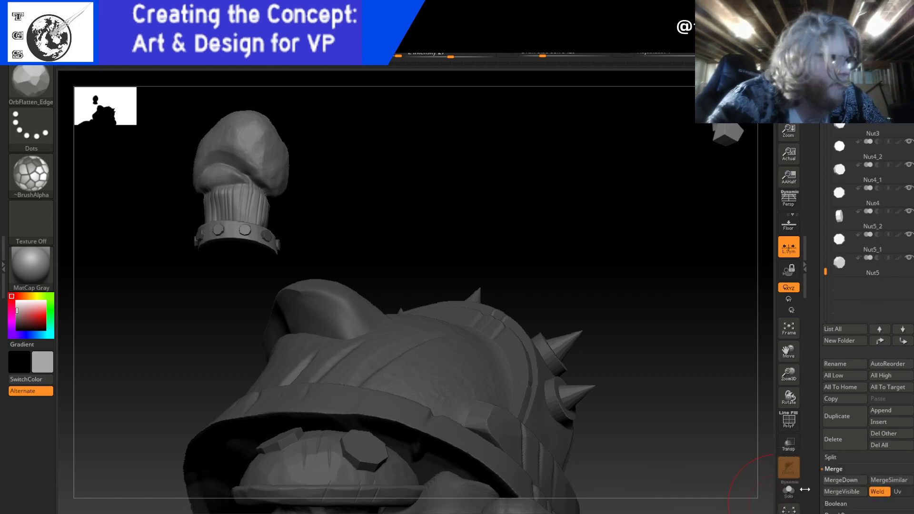
{"action": "left_click", "coordinate": [846, 479]}
{"action": "left_click", "coordinate": [756, 502]}
{"action": "left_click", "coordinate": [847, 481]}
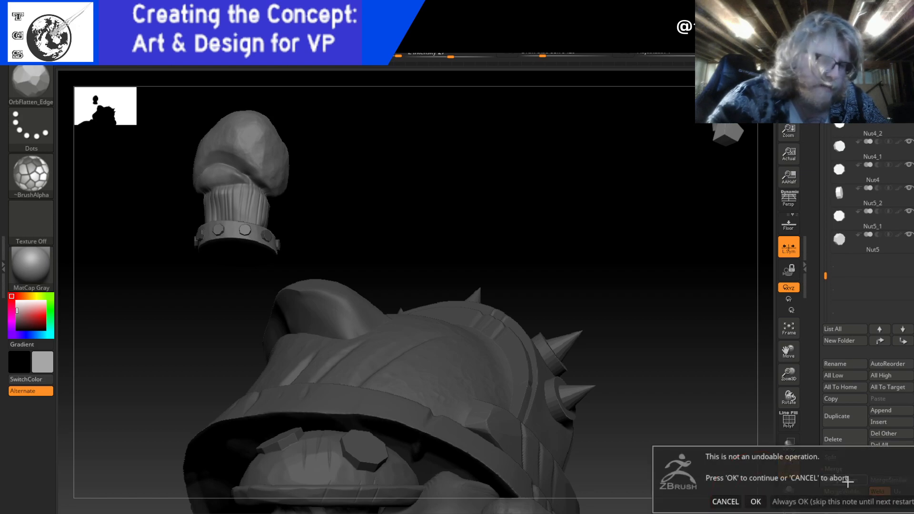
{"action": "left_click", "coordinate": [757, 499]}
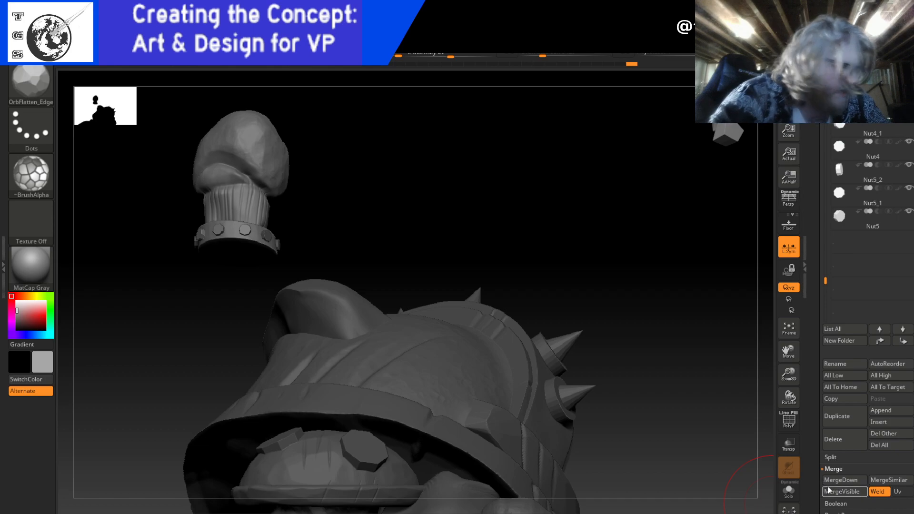
{"action": "left_click", "coordinate": [846, 481]}
{"action": "left_click", "coordinate": [756, 500]}
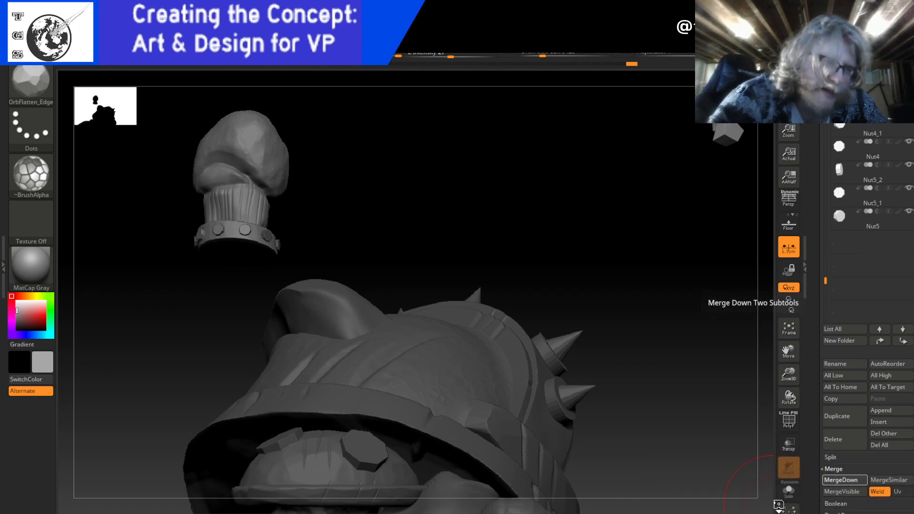
{"action": "left_click", "coordinate": [844, 480]}
{"action": "left_click", "coordinate": [755, 500]}
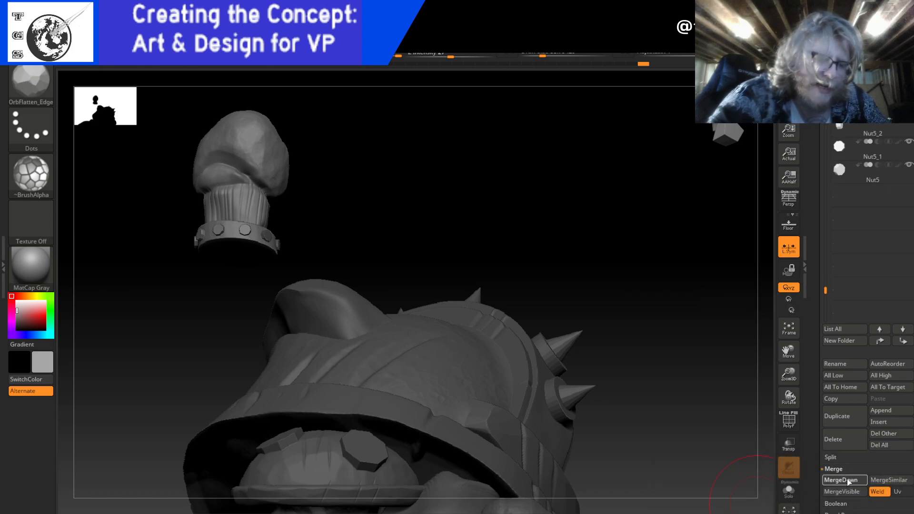
{"action": "left_click", "coordinate": [847, 480]}
{"action": "left_click", "coordinate": [756, 499]}
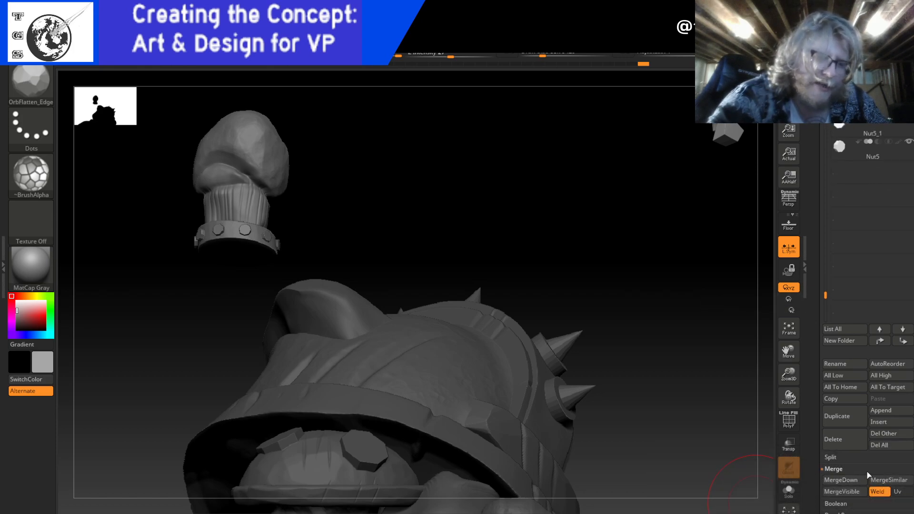
{"action": "left_click", "coordinate": [851, 480]}
{"action": "left_click", "coordinate": [755, 500]}
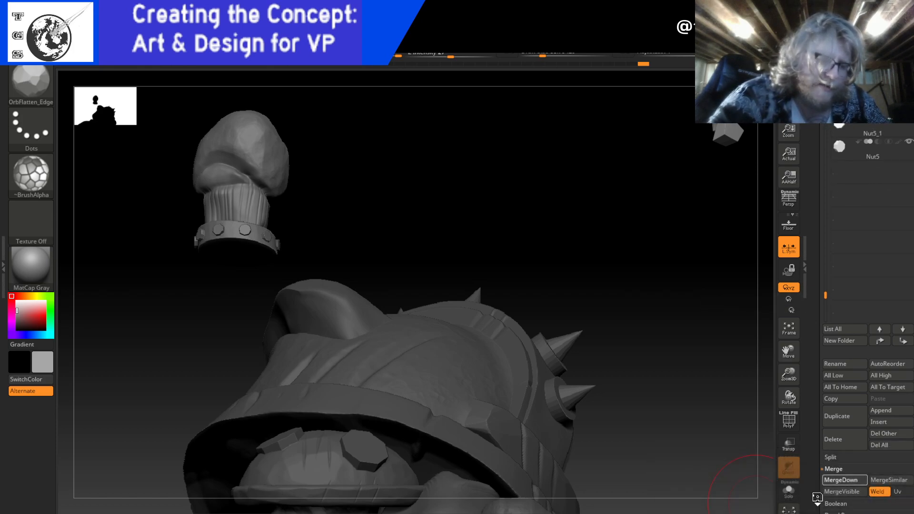
{"action": "left_click", "coordinate": [851, 479]}
{"action": "left_click", "coordinate": [757, 494]}
{"action": "left_click", "coordinate": [851, 480]}
{"action": "left_click", "coordinate": [755, 502]}
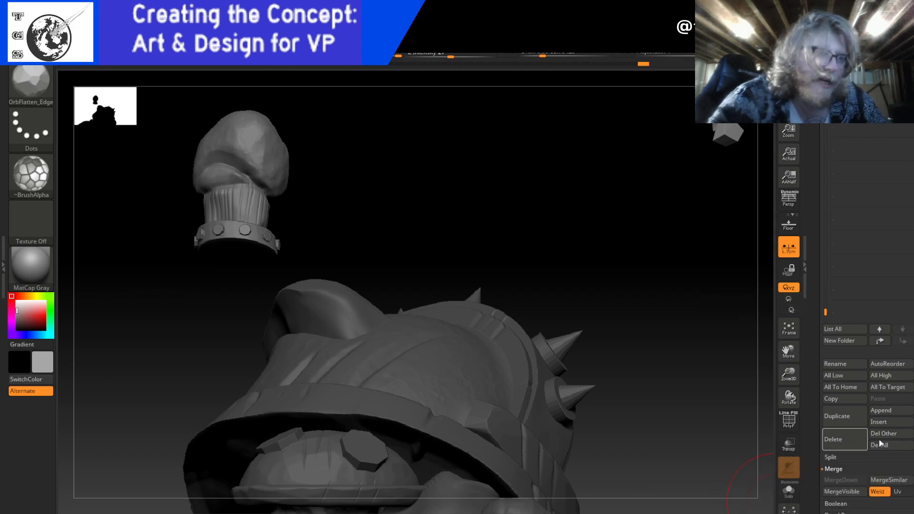
- Remesh the merged upper-arm subtool with DynaMesh at resolution 4096 with Project enabled
{"action": "left_click_drag", "start_coordinate": [814, 483], "coordinate": [817, 423]}
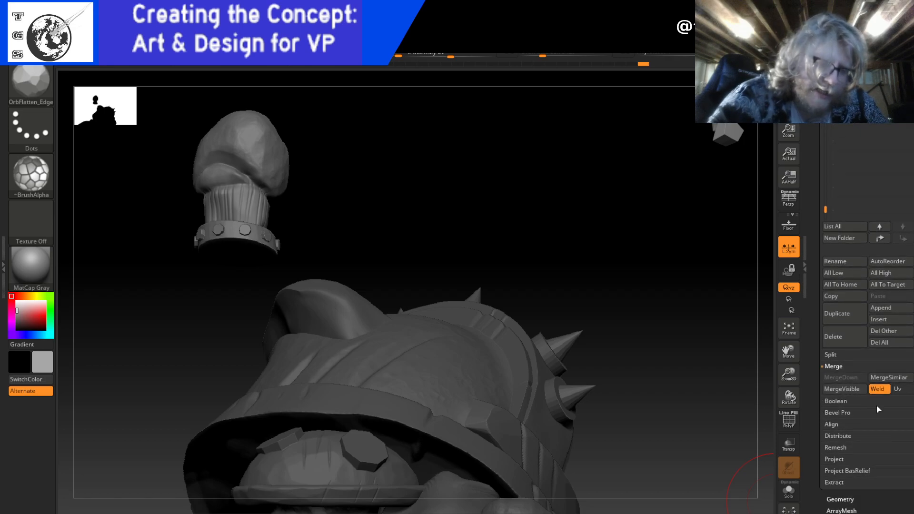
{"action": "left_click_drag", "start_coordinate": [814, 490], "coordinate": [817, 440]}
{"action": "left_click", "coordinate": [846, 449]}
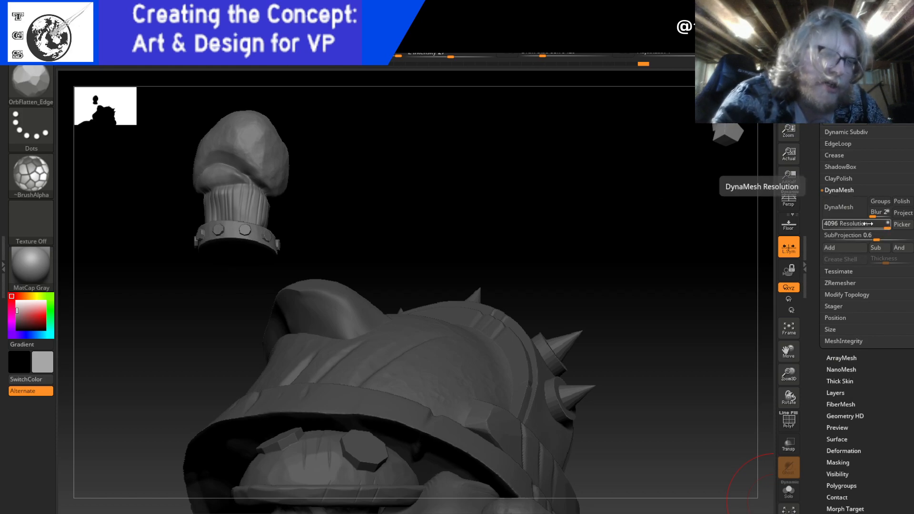
{"action": "left_click", "coordinate": [902, 212]}
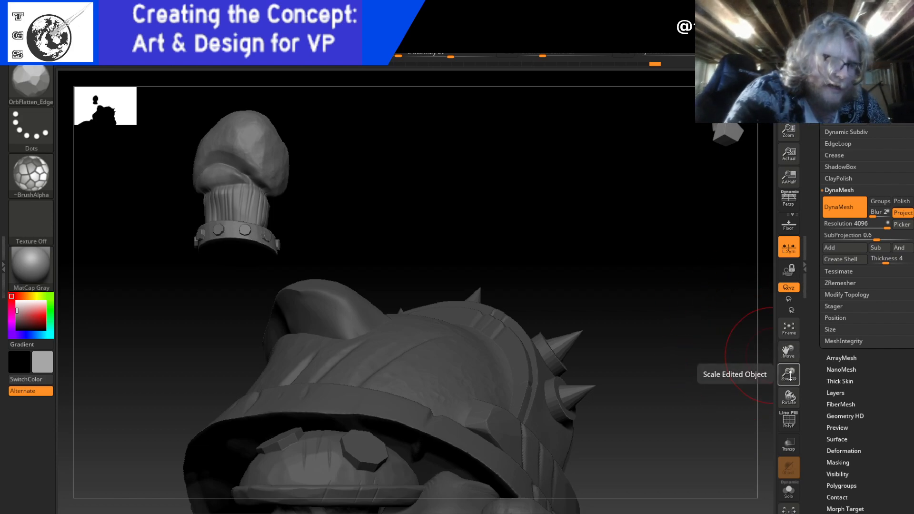
{"action": "left_click", "coordinate": [789, 419]}
{"action": "left_click", "coordinate": [790, 420]}
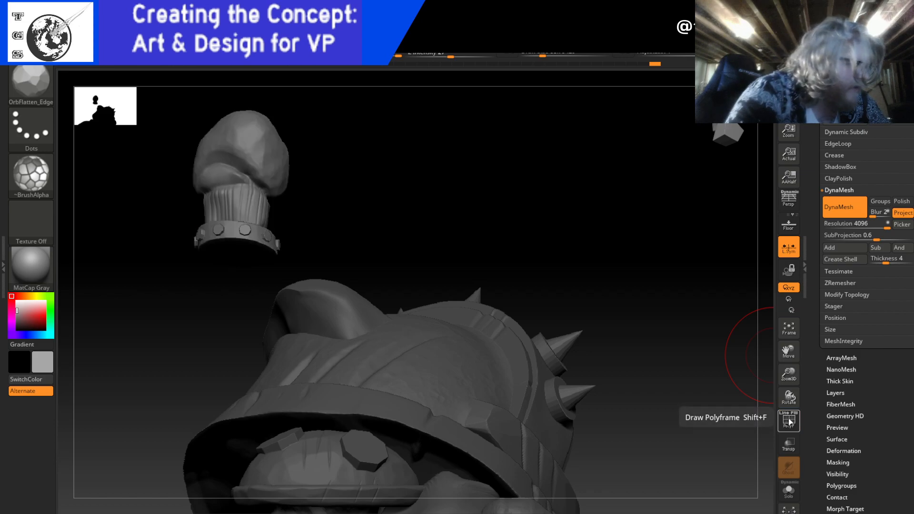
- Rotate the merged upper-arm piece around the screen, Z and X axes until it stands nearly upright beside the character
{"action": "left_click_drag", "start_coordinate": [487, 187], "coordinate": [520, 243]}
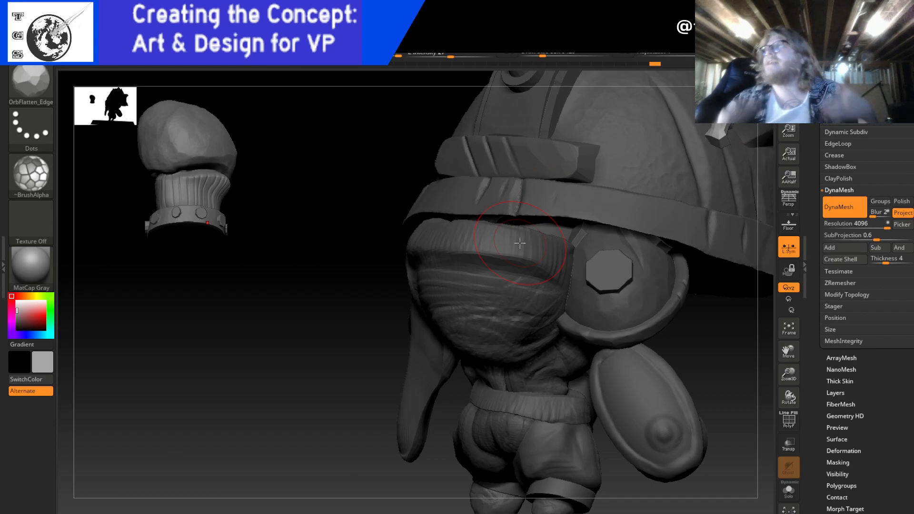
{"action": "left_click_drag", "start_coordinate": [361, 370], "coordinate": [279, 361]}
{"action": "left_click_drag", "start_coordinate": [412, 330], "coordinate": [676, 416]}
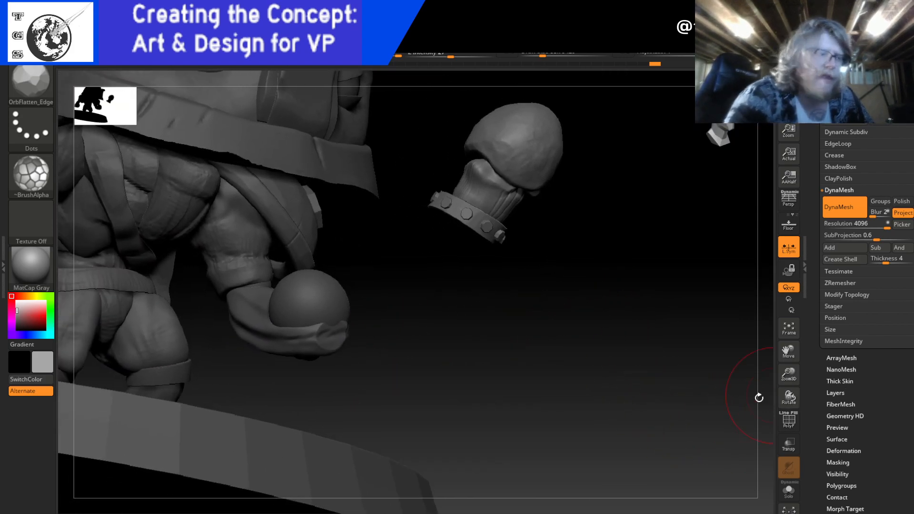
{"action": "left_click_drag", "start_coordinate": [680, 183], "coordinate": [735, 153]}
{"action": "left_click_drag", "start_coordinate": [669, 178], "coordinate": [634, 291]}
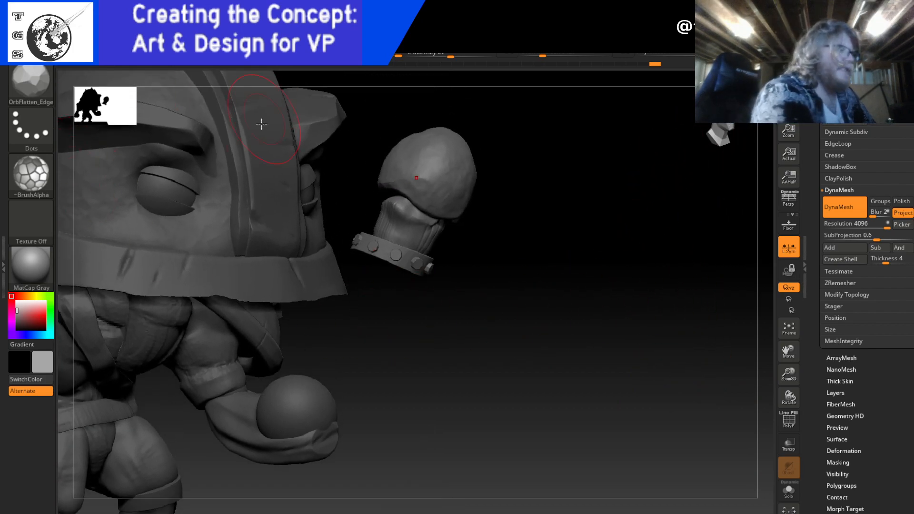
{"action": "key", "text": "w"}
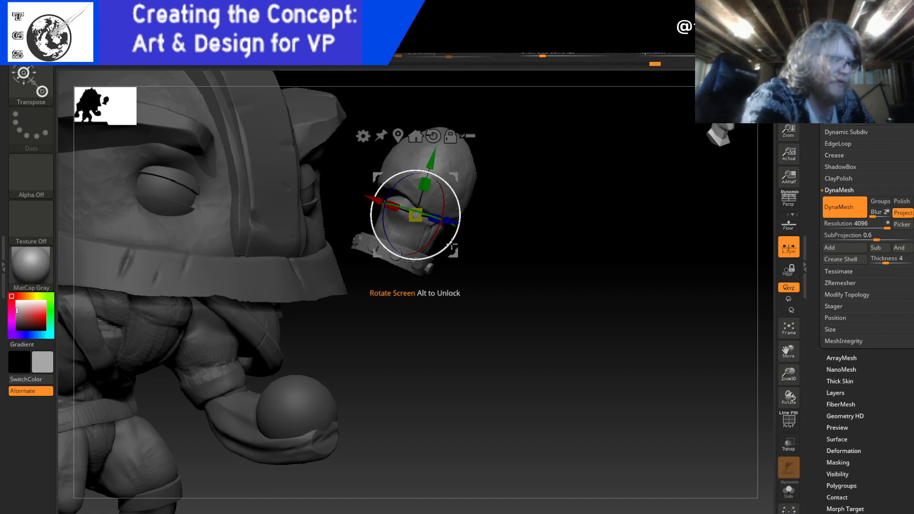
{"action": "left_click_drag", "start_coordinate": [452, 245], "coordinate": [463, 226]}
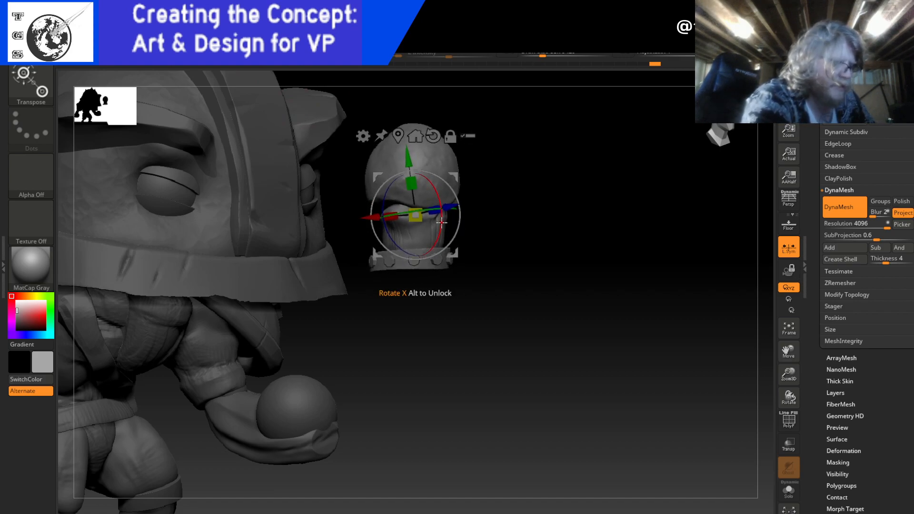
{"action": "left_click_drag", "start_coordinate": [386, 191], "coordinate": [396, 184]}
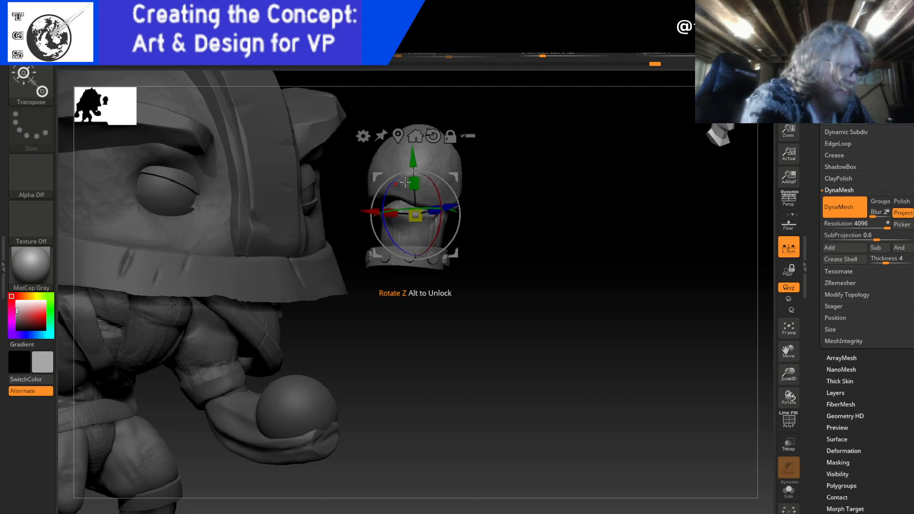
{"action": "left_click_drag", "start_coordinate": [441, 202], "coordinate": [436, 210]}
- Fine-tune the upper-arm piece's tilt from another side so its nut band sits level, and return to sculpting mode
{"action": "left_click_drag", "start_coordinate": [495, 187], "coordinate": [721, 135]}
{"action": "mouse_move", "coordinate": [487, 226]}
{"action": "left_mouse_down"}
{"action": "mouse_move", "coordinate": [492, 219]}
{"action": "mouse_move", "coordinate": [489, 231]}
{"action": "left_mouse_up"}
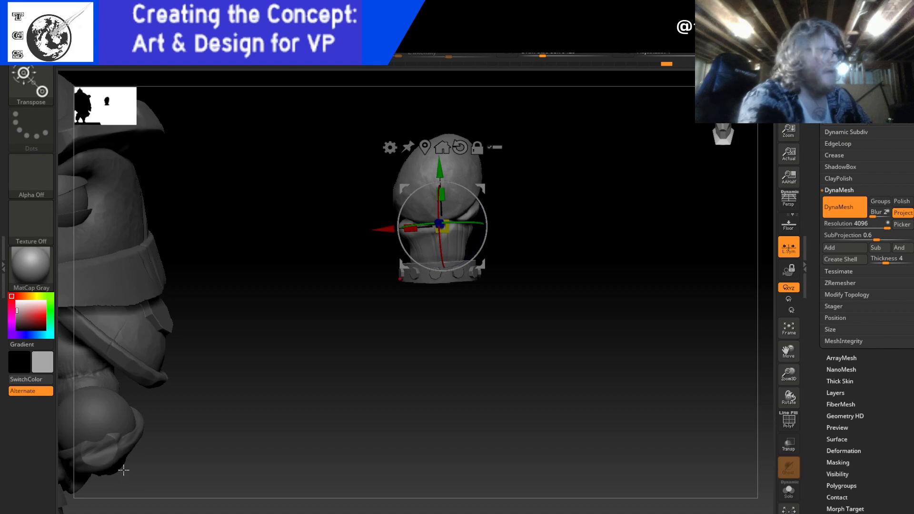
{"action": "key", "text": "q"}
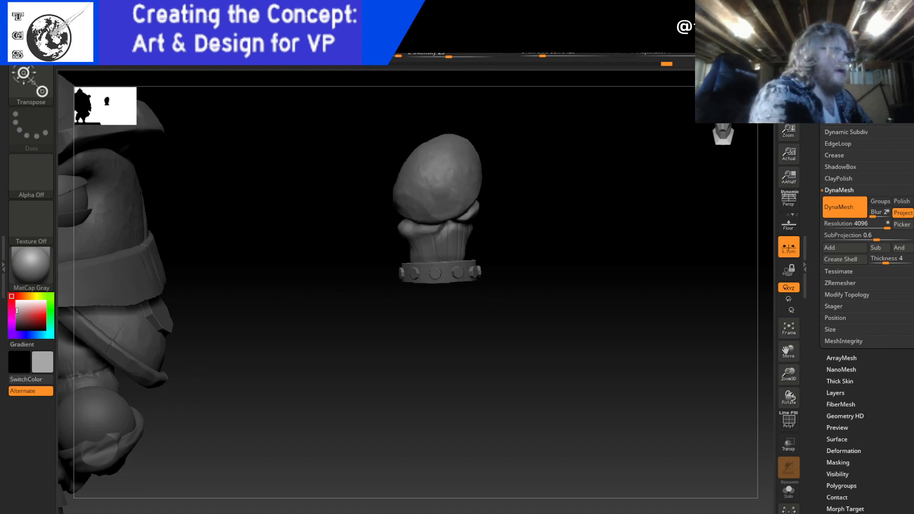
{"action": "mouse_move", "coordinate": [327, 316]}
{"action": "left_mouse_down"}
{"action": "mouse_move", "coordinate": [690, 247]}
{"action": "mouse_move", "coordinate": [536, 271]}
{"action": "mouse_move", "coordinate": [555, 269]}
{"action": "left_mouse_up"}
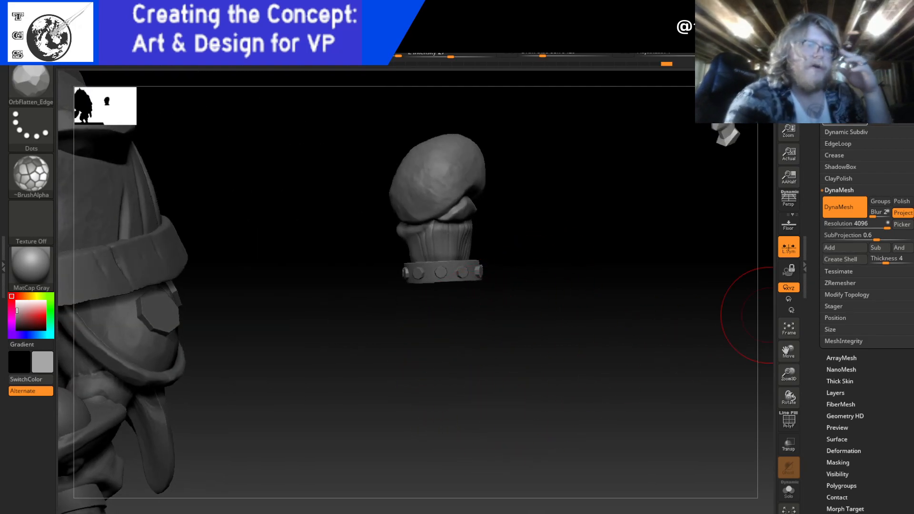
- Locate UpperarmL at the end of the subtool list and duplicate it
{"action": "scroll", "coordinate": [827, 351], "scroll_direction": "up", "scroll_amount": 5}
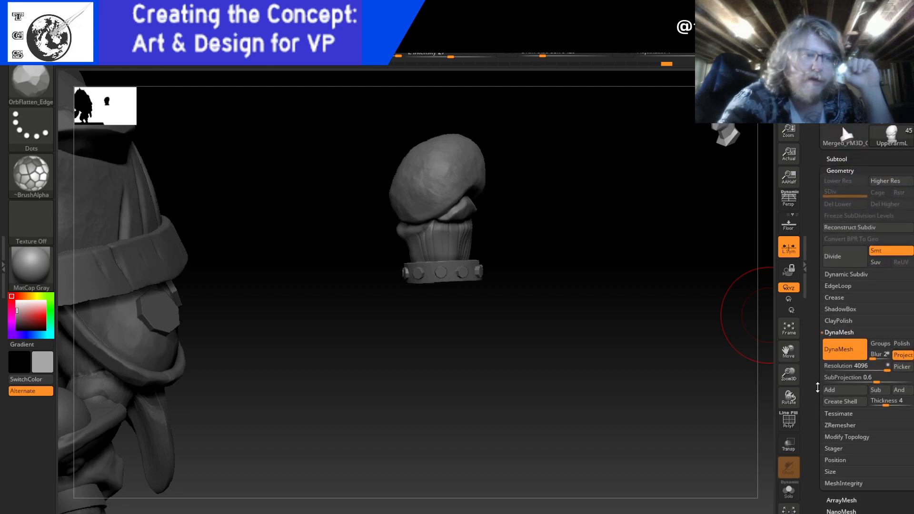
{"action": "left_click", "coordinate": [837, 160]}
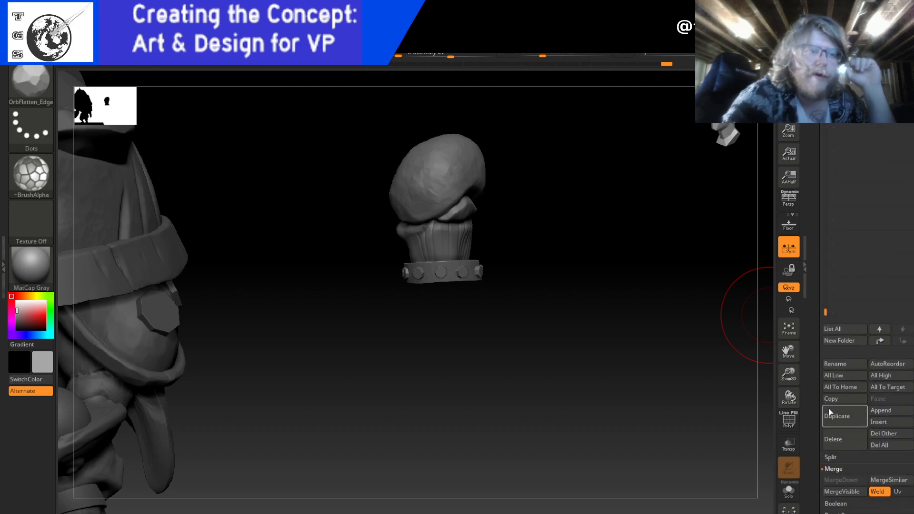
{"action": "left_click_drag", "start_coordinate": [820, 195], "coordinate": [817, 410]}
{"action": "left_click", "coordinate": [828, 235]}
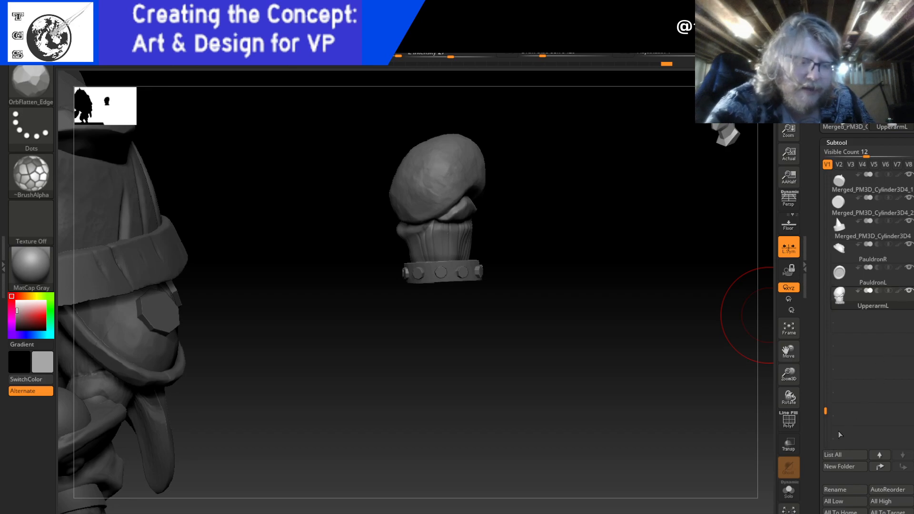
{"action": "mouse_move", "coordinate": [826, 411]}
{"action": "left_mouse_down"}
{"action": "mouse_move", "coordinate": [829, 425]}
{"action": "mouse_move", "coordinate": [834, 417]}
{"action": "left_mouse_up"}
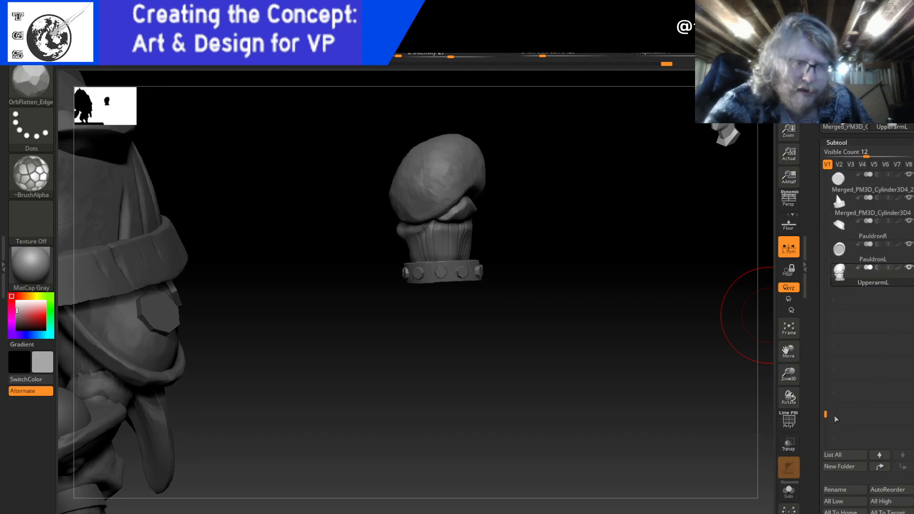
{"action": "left_click_drag", "start_coordinate": [818, 461], "coordinate": [824, 384]}
{"action": "left_click", "coordinate": [849, 379]}
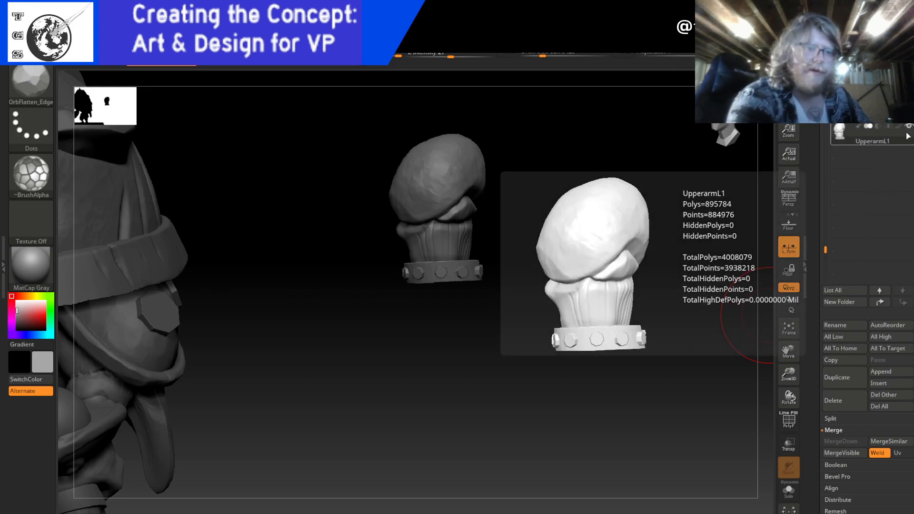
- Rename the duplicated upper-arm subtool to UpperarmR
{"action": "left_click", "coordinate": [845, 326]}
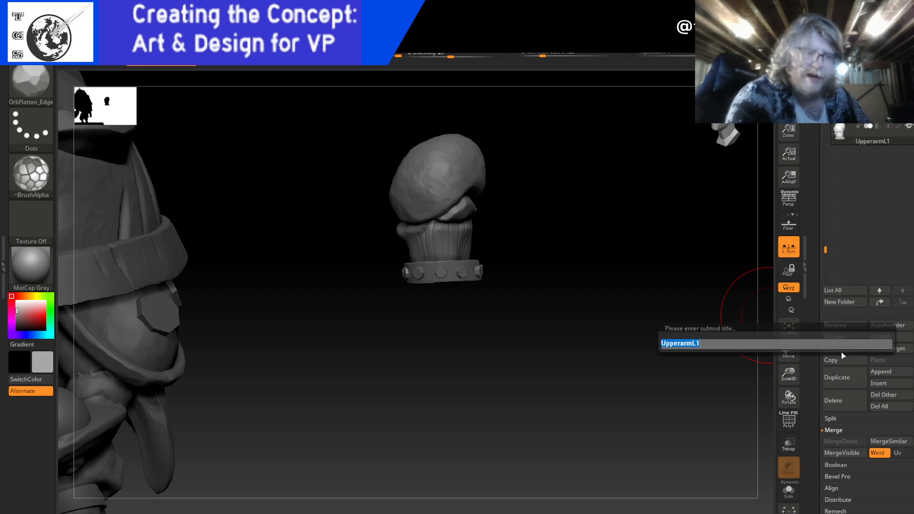
{"action": "key", "text": "Right"}
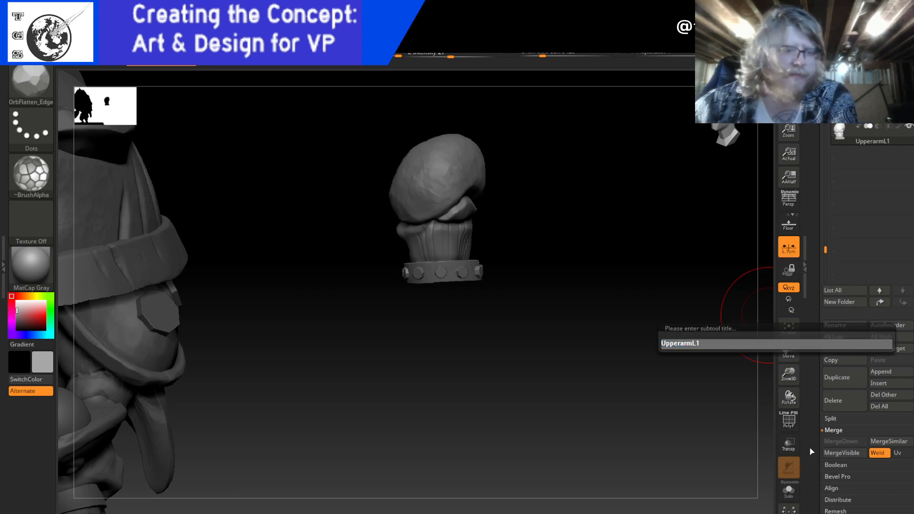
{"action": "key", "text": "BackSpace"}
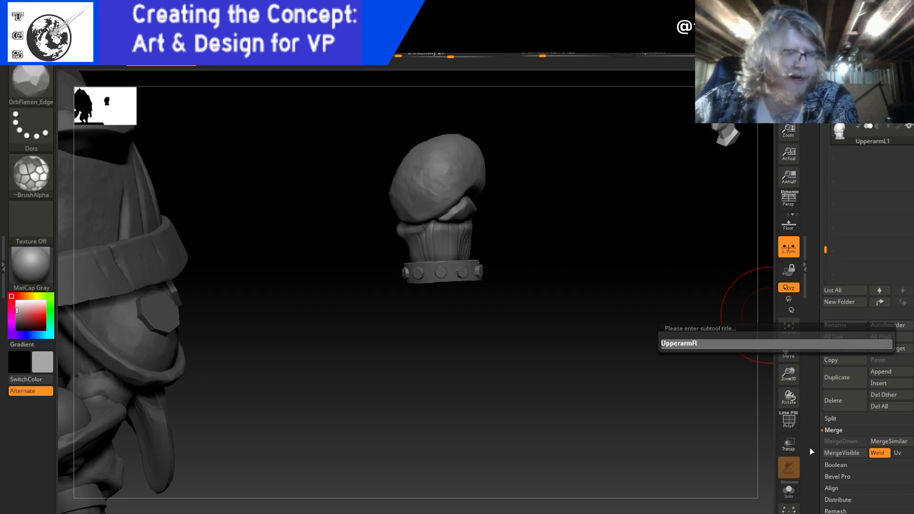
{"action": "type", "text": "R"}
{"action": "key", "text": "Return"}
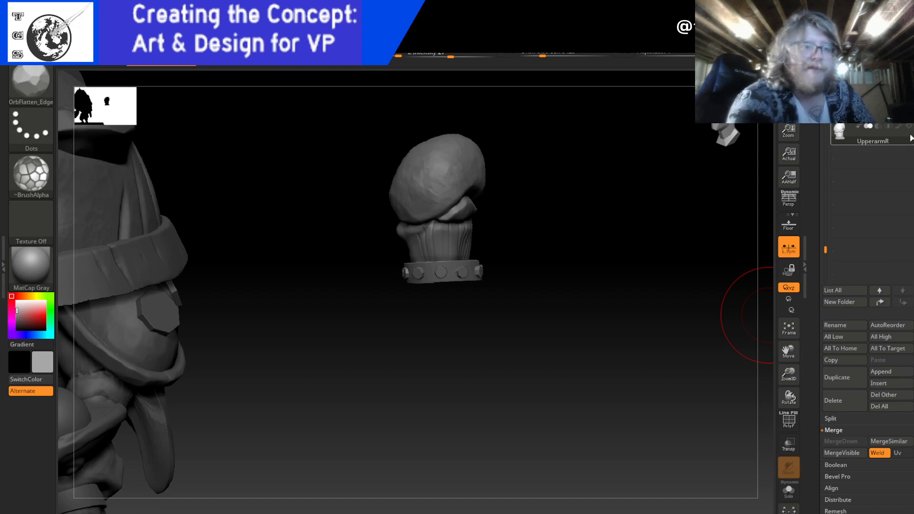
{"action": "left_click", "coordinate": [844, 377]}
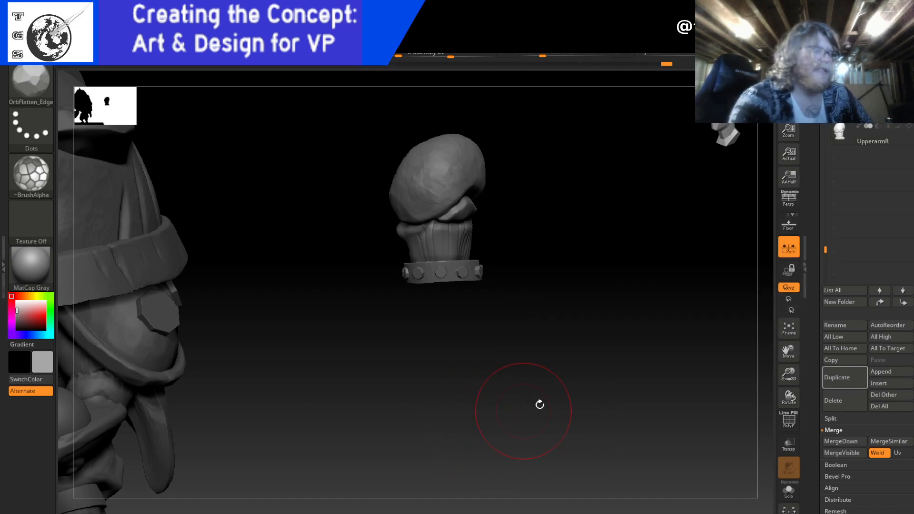
- Turn on ghost transparency for the other subtools and rotate the loose upper-arm piece to begin matching the arm's angle
{"action": "left_click", "coordinate": [793, 448]}
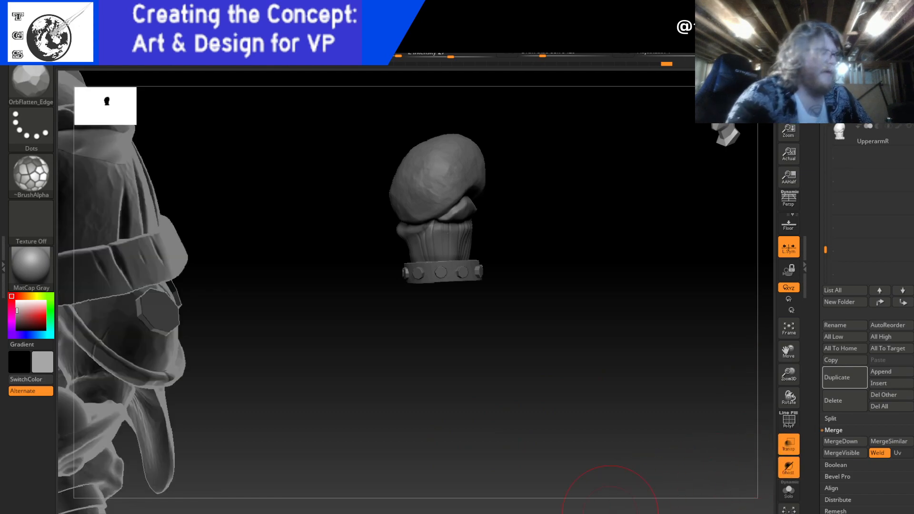
{"action": "left_click_drag", "start_coordinate": [786, 375], "coordinate": [616, 384]}
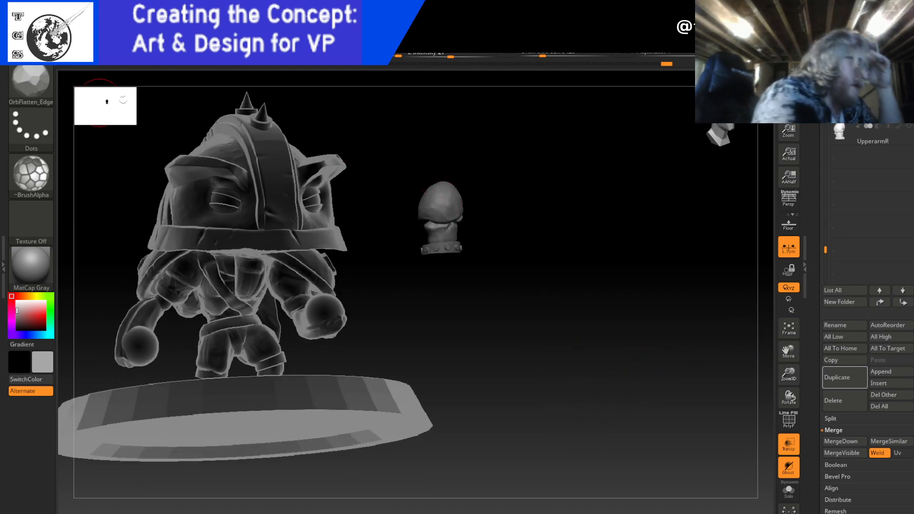
{"action": "key", "text": "w"}
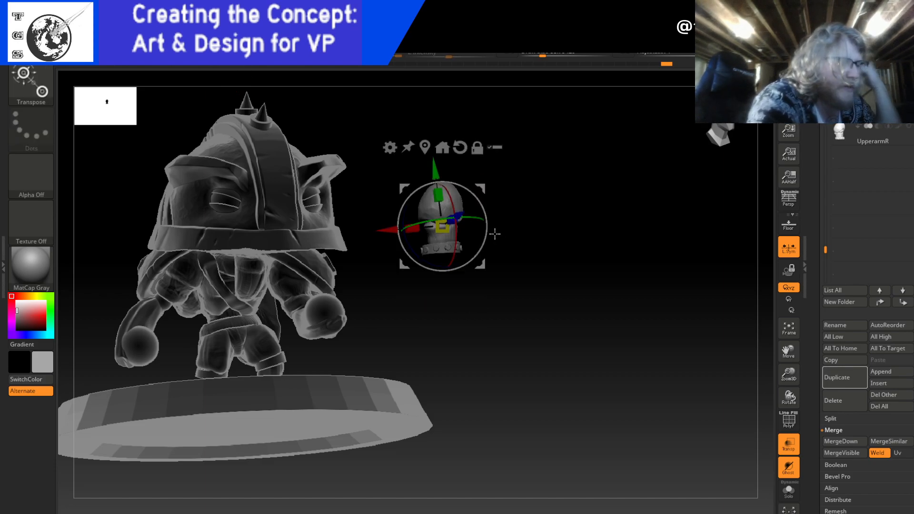
{"action": "left_click_drag", "start_coordinate": [430, 234], "coordinate": [430, 206]}
{"action": "left_click_drag", "start_coordinate": [478, 256], "coordinate": [471, 226]}
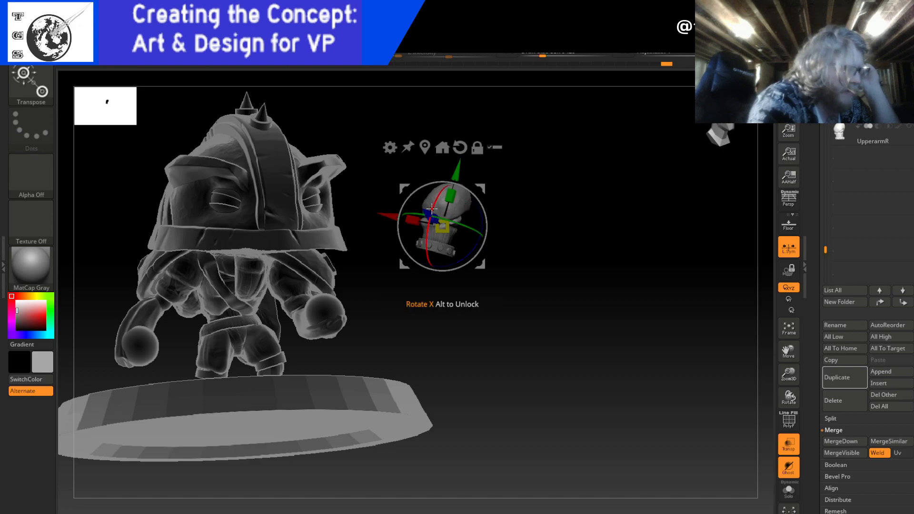
{"action": "left_click_drag", "start_coordinate": [540, 261], "coordinate": [557, 274]}
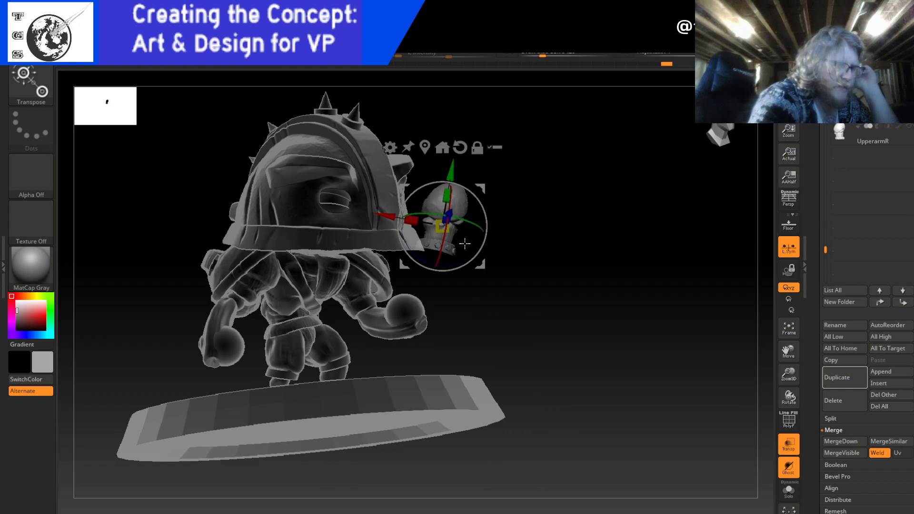
- Move the upper-arm piece from beside the character onto the arm below the helmet's edge, matching its depth and tilt to the bicep
{"action": "left_click_drag", "start_coordinate": [482, 264], "coordinate": [199, 364]}
{"action": "left_click_drag", "start_coordinate": [197, 287], "coordinate": [219, 248]}
{"action": "left_click_drag", "start_coordinate": [473, 246], "coordinate": [508, 253]}
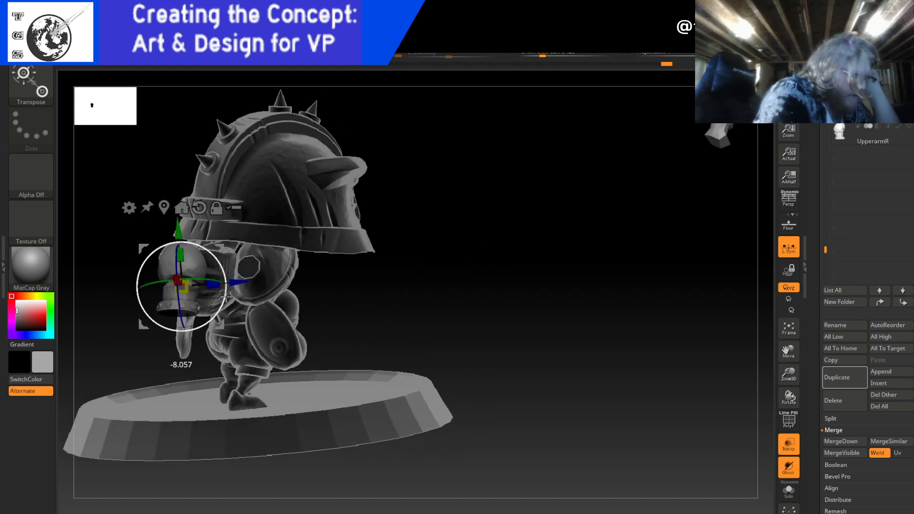
{"action": "left_click_drag", "start_coordinate": [233, 277], "coordinate": [335, 288]}
{"action": "left_click_drag", "start_coordinate": [480, 267], "coordinate": [328, 221]}
{"action": "left_click_drag", "start_coordinate": [227, 274], "coordinate": [294, 291]}
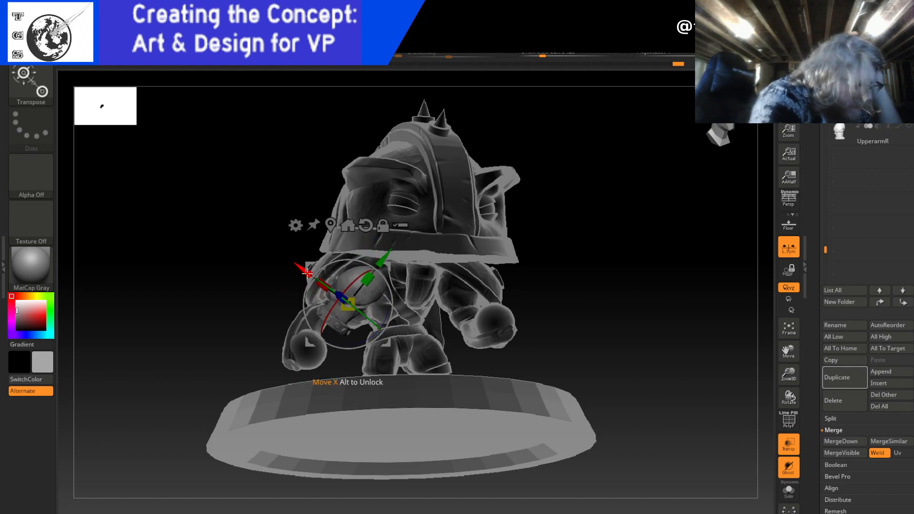
- Shift the upper-arm piece along its X, Y and Z axes so it overlaps the ghosted bicep from several angles
{"action": "left_click_drag", "start_coordinate": [561, 280], "coordinate": [422, 295]}
{"action": "left_click_drag", "start_coordinate": [298, 281], "coordinate": [314, 288]}
{"action": "left_click_drag", "start_coordinate": [382, 264], "coordinate": [387, 254]}
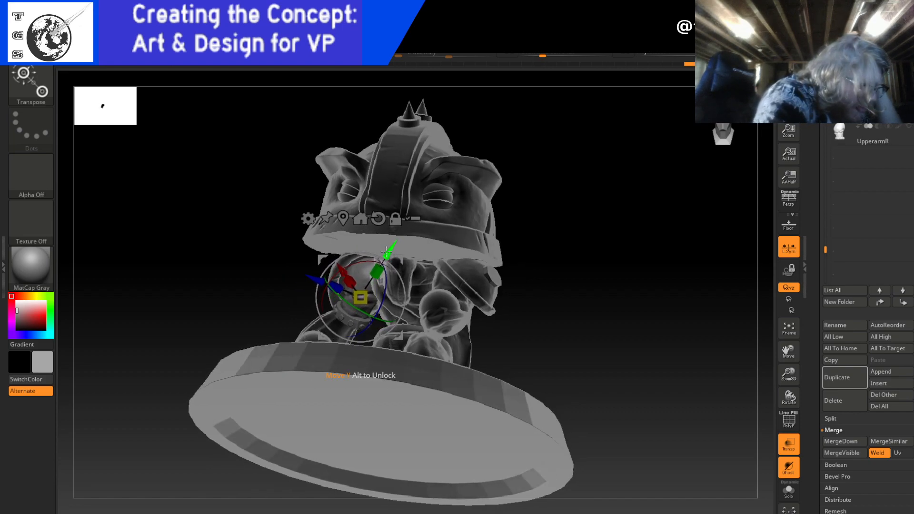
{"action": "left_click_drag", "start_coordinate": [315, 279], "coordinate": [342, 265]}
- Fine-tune the upper-arm piece on the bicep with small X and Y moves and slight rotations about X and Y
{"action": "left_click_drag", "start_coordinate": [494, 253], "coordinate": [564, 247]}
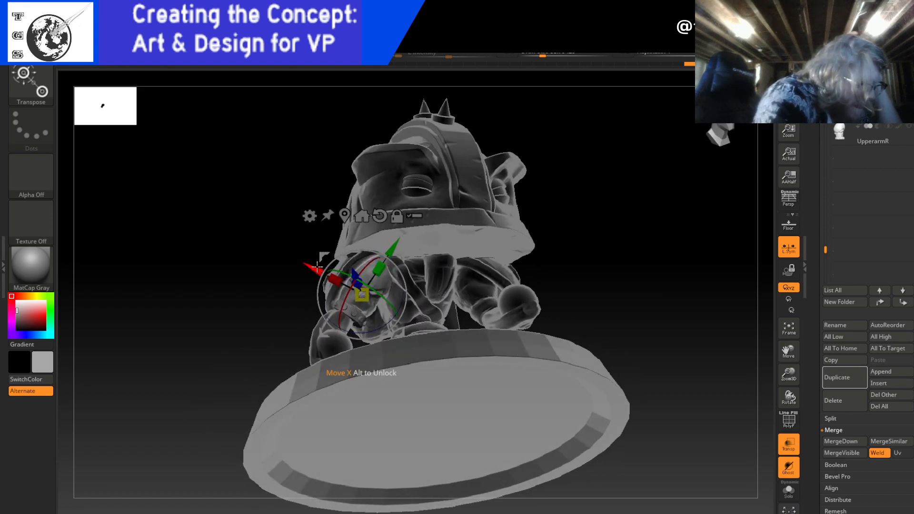
{"action": "left_click_drag", "start_coordinate": [317, 267], "coordinate": [318, 270]}
{"action": "left_click_drag", "start_coordinate": [394, 249], "coordinate": [394, 247]}
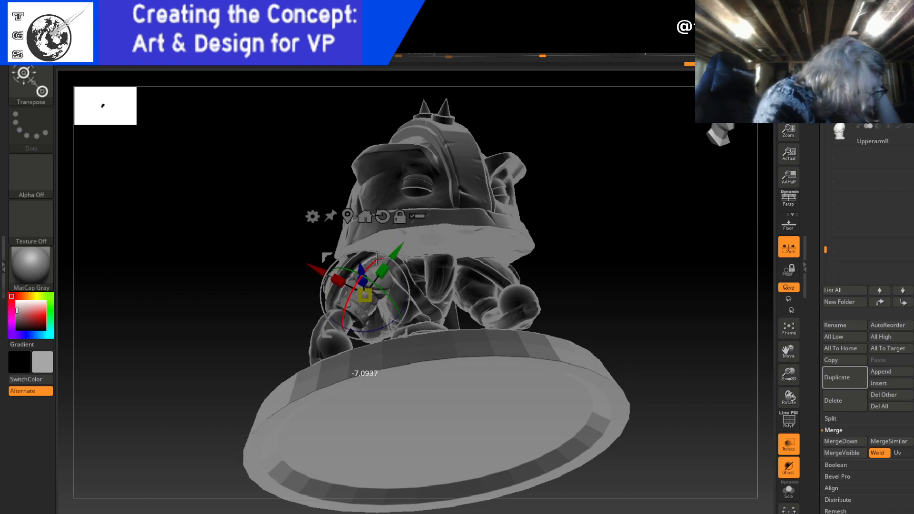
{"action": "mouse_move", "coordinate": [555, 223]}
{"action": "left_mouse_down"}
{"action": "mouse_move", "coordinate": [530, 219]}
{"action": "mouse_move", "coordinate": [565, 232]}
{"action": "left_mouse_up"}
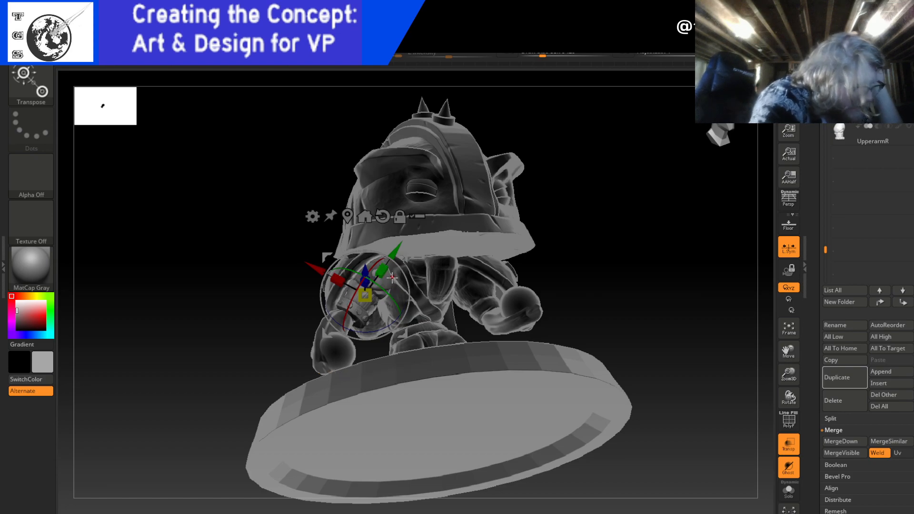
{"action": "left_click_drag", "start_coordinate": [395, 257], "coordinate": [394, 257]}
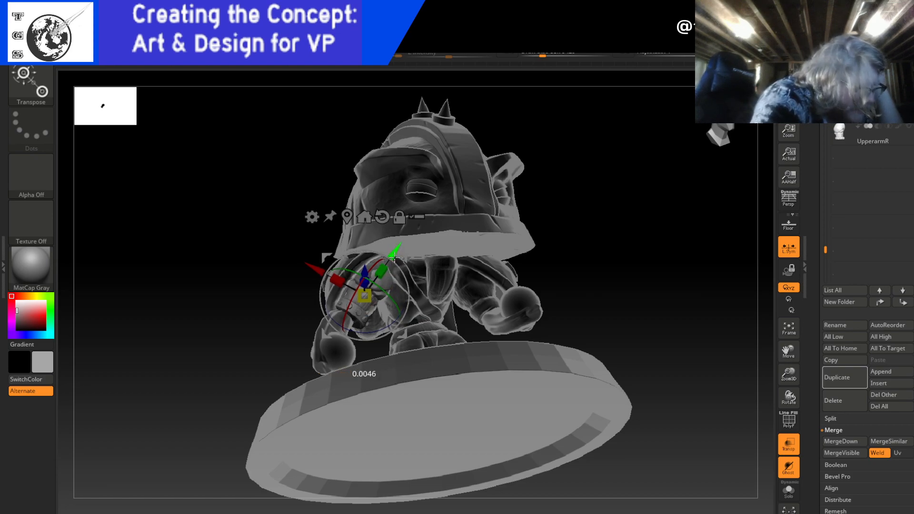
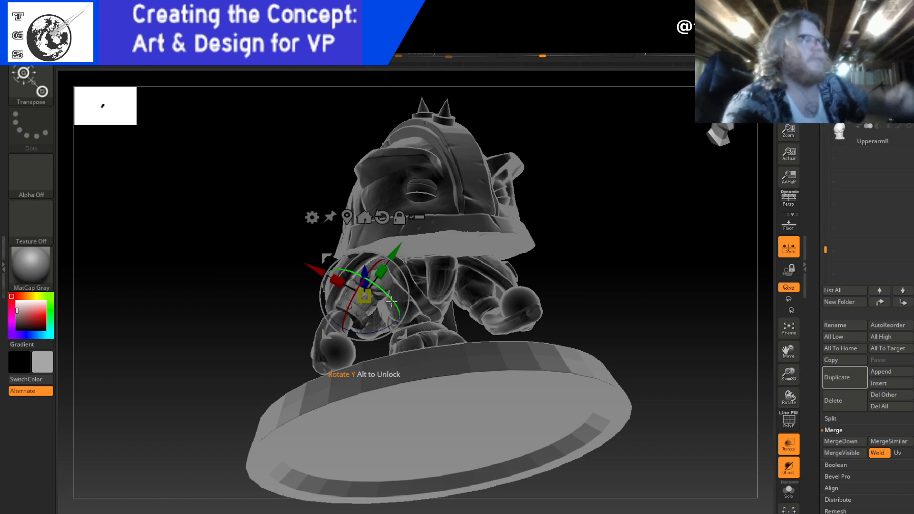
{"action": "left_click_drag", "start_coordinate": [391, 299], "coordinate": [390, 298]}
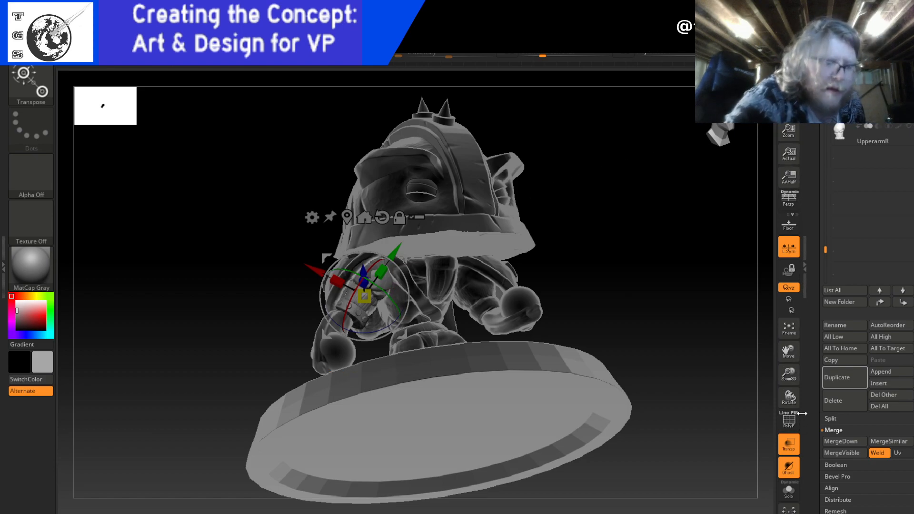
- Hide the BicepL subtool and turn off ghost transparency to show the new upper-arm piece in its place
{"action": "left_click_drag", "start_coordinate": [824, 171], "coordinate": [824, 90]}
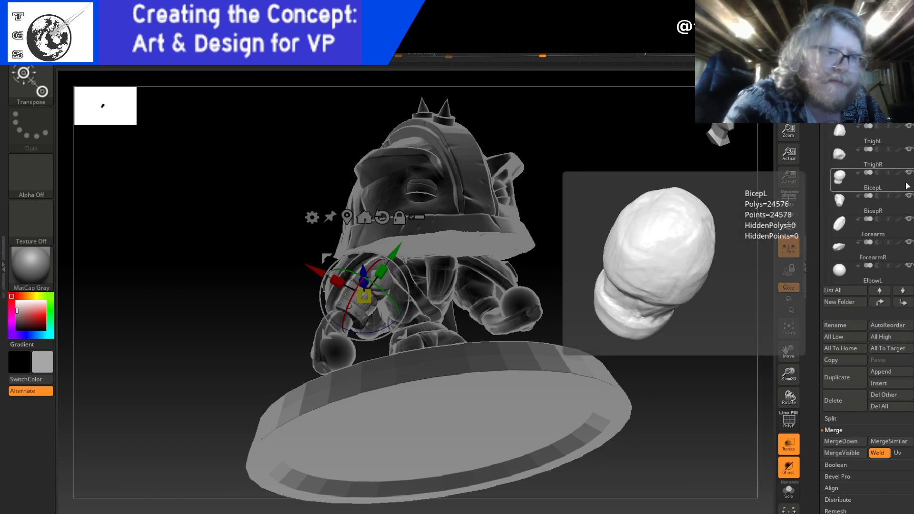
{"action": "left_click_drag", "start_coordinate": [669, 269], "coordinate": [654, 265]}
{"action": "key", "text": "q"}
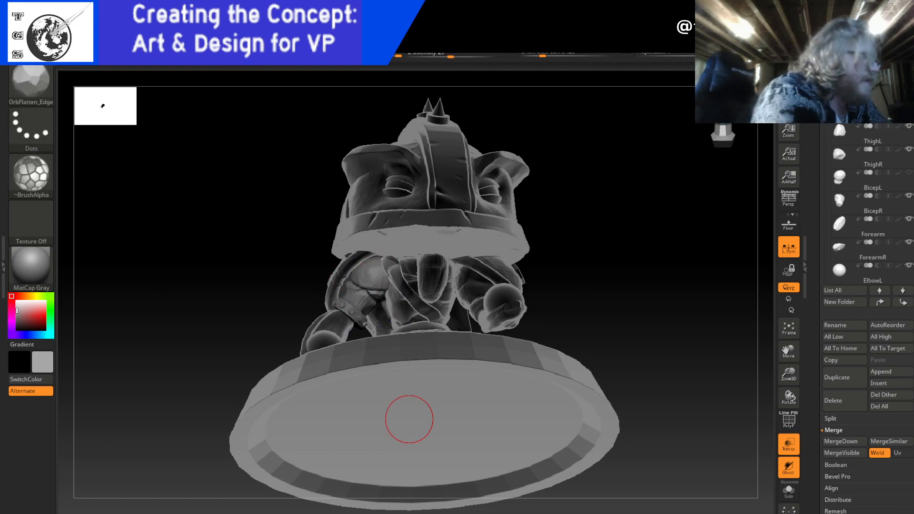
{"action": "left_click_drag", "start_coordinate": [610, 303], "coordinate": [633, 286]}
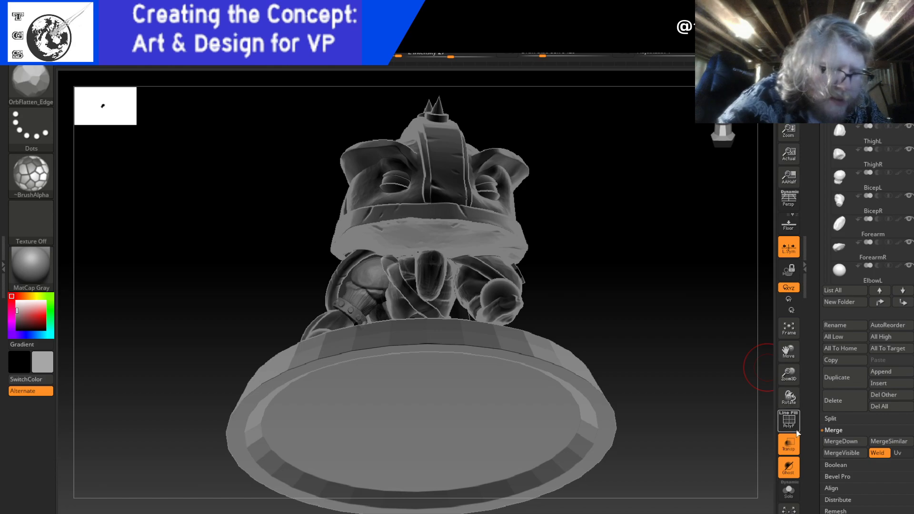
{"action": "left_click", "coordinate": [794, 445]}
{"action": "left_click_drag", "start_coordinate": [686, 399], "coordinate": [689, 420]}
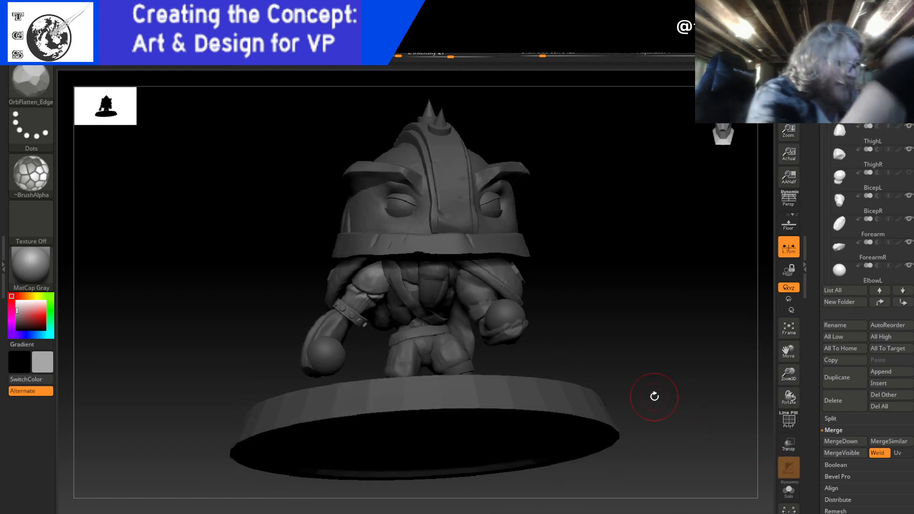
- Raise the upper-arm piece slightly toward the shoulder and inspect its fit from below
{"action": "key", "text": "w"}
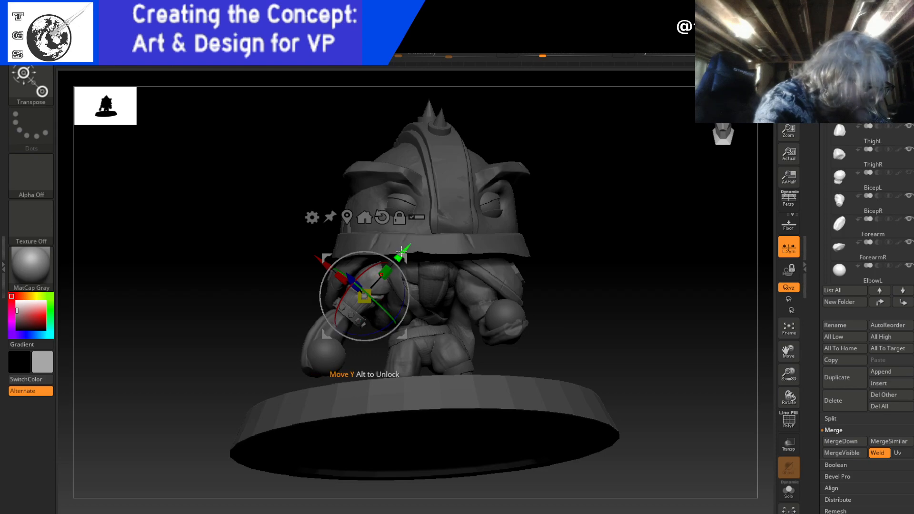
{"action": "left_click_drag", "start_coordinate": [401, 339], "coordinate": [401, 335]}
{"action": "mouse_move", "coordinate": [545, 200]}
{"action": "left_mouse_down"}
{"action": "mouse_move", "coordinate": [606, 206]}
{"action": "mouse_move", "coordinate": [579, 206]}
{"action": "left_mouse_up"}
{"action": "key", "text": "q"}
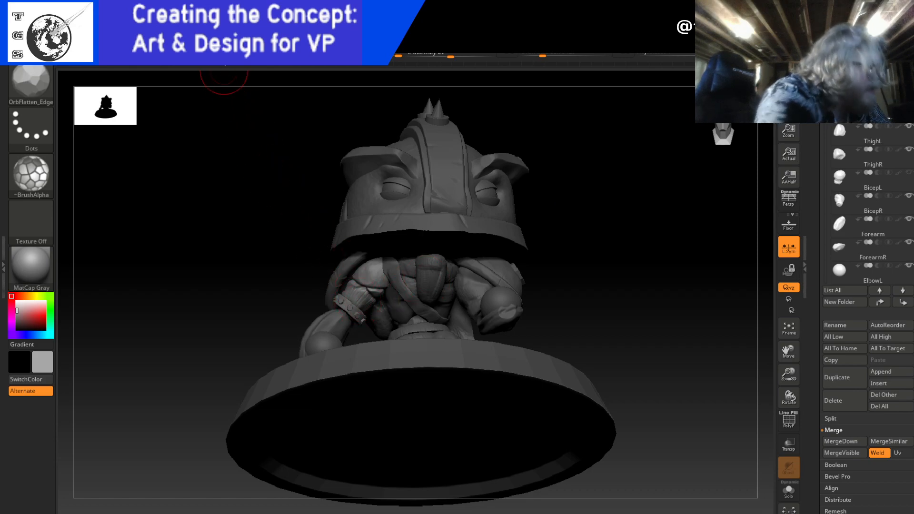
- Rotate the upper-arm piece slightly about its X axis and examine the shoulder and elbow joins from underneath
{"action": "key", "text": "w"}
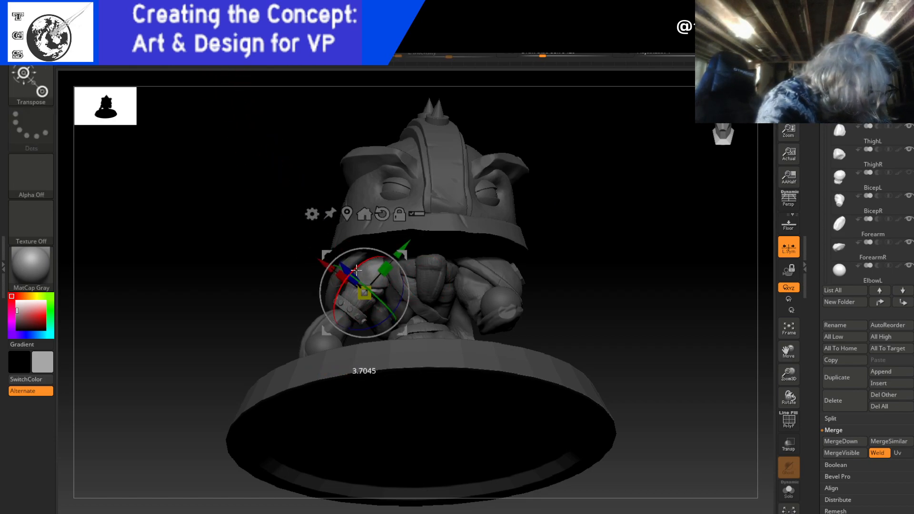
{"action": "left_click_drag", "start_coordinate": [514, 190], "coordinate": [577, 160]}
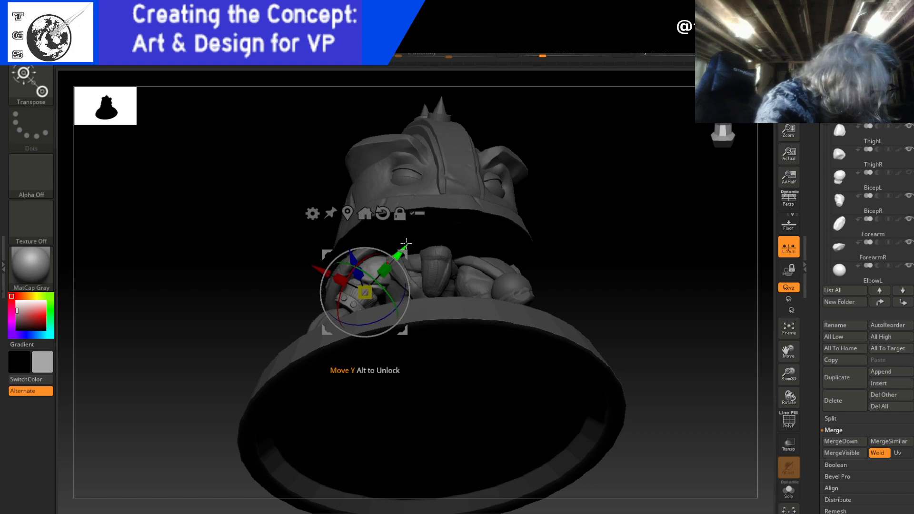
{"action": "left_click_drag", "start_coordinate": [451, 220], "coordinate": [572, 156]}
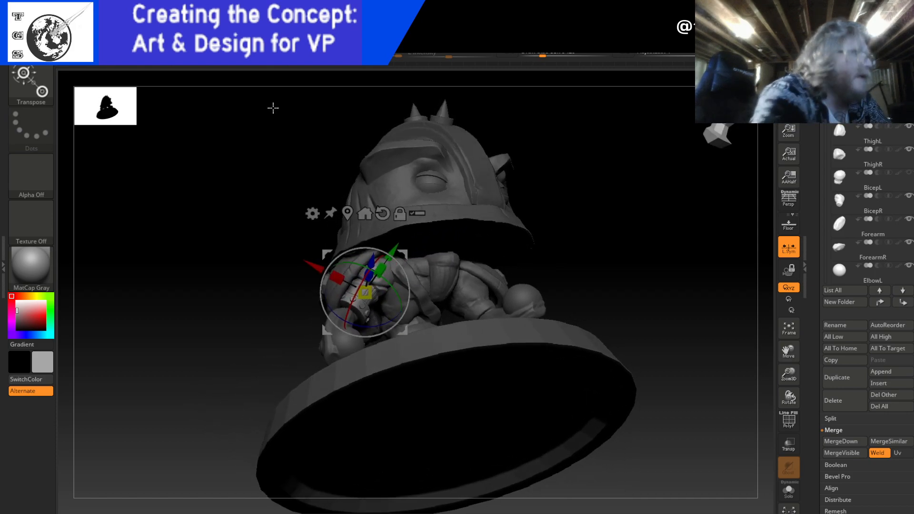
{"action": "key", "text": "q"}
{"action": "mouse_move", "coordinate": [577, 230]}
{"action": "left_mouse_down"}
{"action": "mouse_move", "coordinate": [563, 216]}
{"action": "mouse_move", "coordinate": [557, 242]}
{"action": "mouse_move", "coordinate": [591, 216]}
{"action": "mouse_move", "coordinate": [557, 230]}
{"action": "mouse_move", "coordinate": [553, 214]}
{"action": "mouse_move", "coordinate": [567, 241]}
{"action": "mouse_move", "coordinate": [584, 219]}
{"action": "mouse_move", "coordinate": [575, 202]}
{"action": "mouse_move", "coordinate": [552, 218]}
{"action": "mouse_move", "coordinate": [559, 249]}
{"action": "left_mouse_up"}
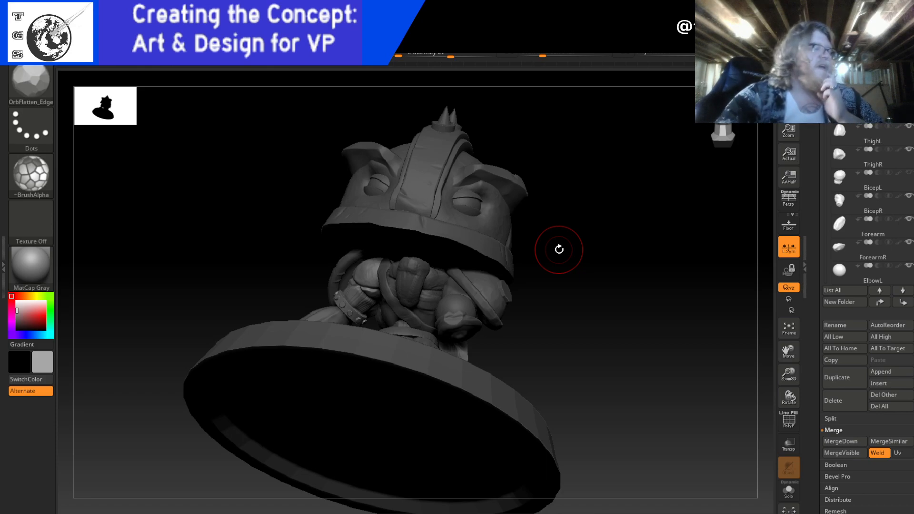
- Rotate the upper-arm piece slightly about its Z axis so the nut band lines up with the forearm
{"action": "key", "text": "w"}
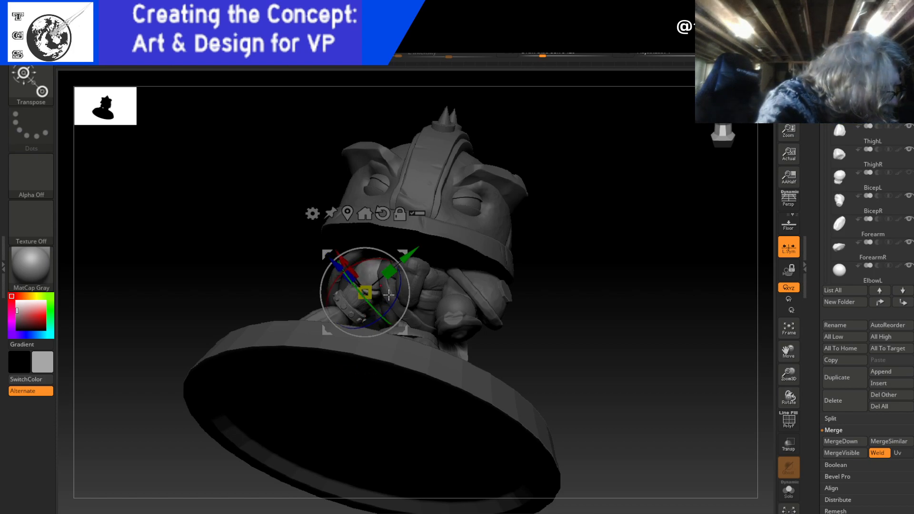
{"action": "left_click_drag", "start_coordinate": [399, 288], "coordinate": [401, 283]}
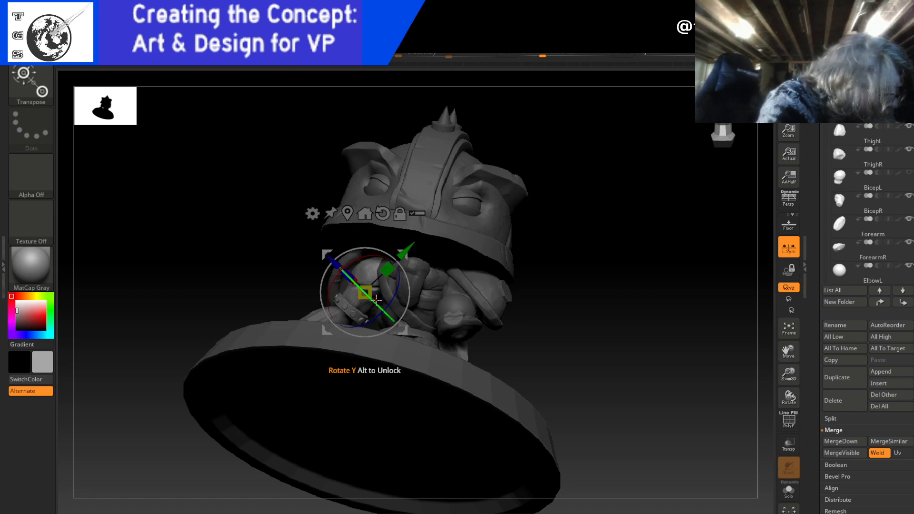
{"action": "key", "text": "q"}
{"action": "left_click_drag", "start_coordinate": [343, 101], "coordinate": [590, 220]}
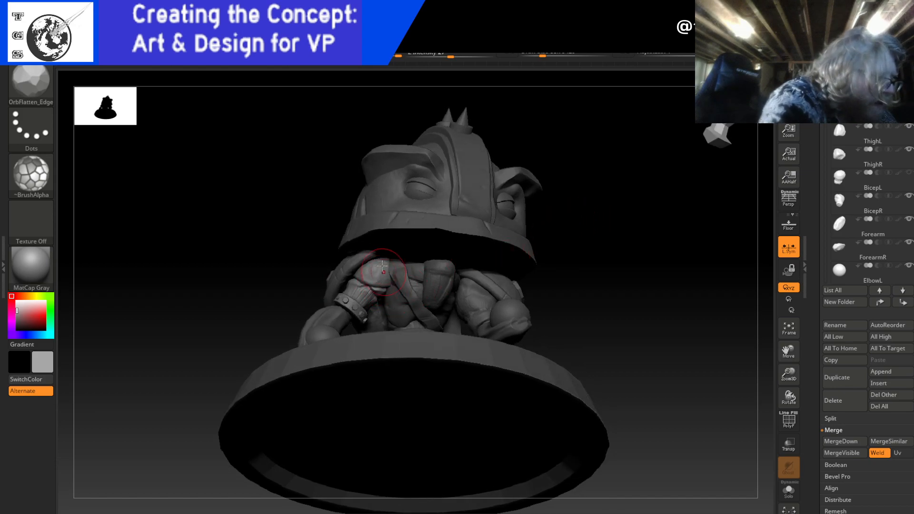
- Nudge the upper-arm piece slightly outward along its X axis and review its placement from the front
{"action": "left_click", "coordinate": [234, 55]}
{"action": "left_click_drag", "start_coordinate": [325, 268], "coordinate": [323, 267]}
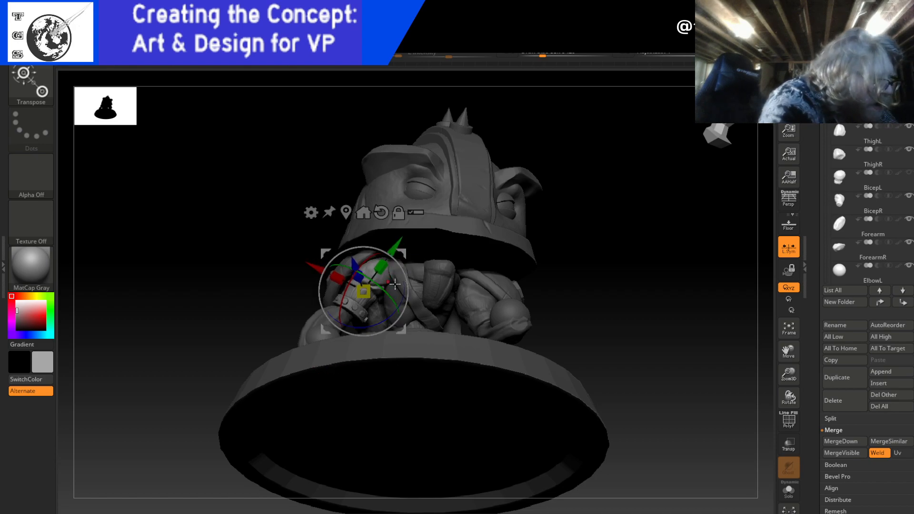
{"action": "key", "text": "q"}
{"action": "mouse_move", "coordinate": [587, 229]}
{"action": "left_mouse_down"}
{"action": "mouse_move", "coordinate": [565, 249]}
{"action": "mouse_move", "coordinate": [604, 256]}
{"action": "mouse_move", "coordinate": [593, 267]}
{"action": "mouse_move", "coordinate": [576, 240]}
{"action": "mouse_move", "coordinate": [559, 239]}
{"action": "mouse_move", "coordinate": [564, 249]}
{"action": "mouse_move", "coordinate": [573, 236]}
{"action": "mouse_move", "coordinate": [577, 261]}
{"action": "mouse_move", "coordinate": [574, 247]}
{"action": "mouse_move", "coordinate": [561, 259]}
{"action": "mouse_move", "coordinate": [570, 262]}
{"action": "left_mouse_up"}
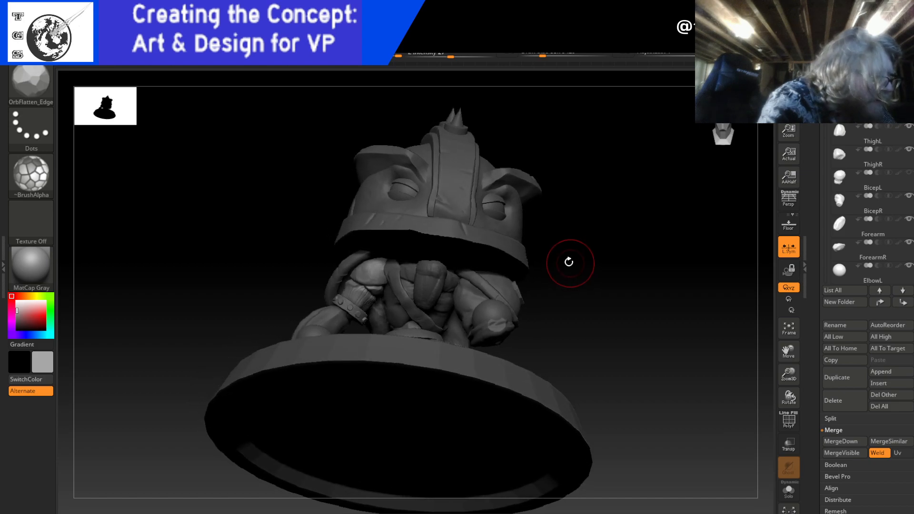
{"action": "key", "text": "w"}
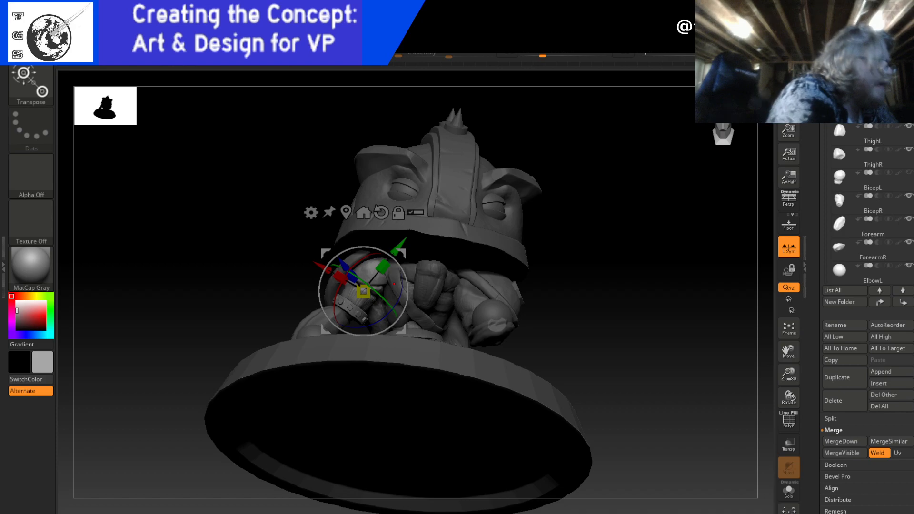
- Nudge the upper-arm piece slightly and rotate it a little in the screen plane for a closer shoulder and forearm fit
{"action": "key", "text": "q"}
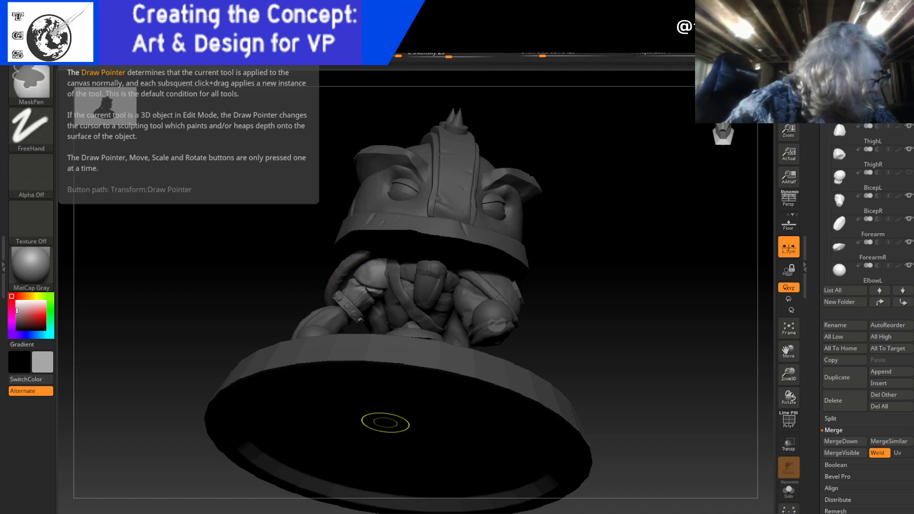
{"action": "key", "text": "ctrl"}
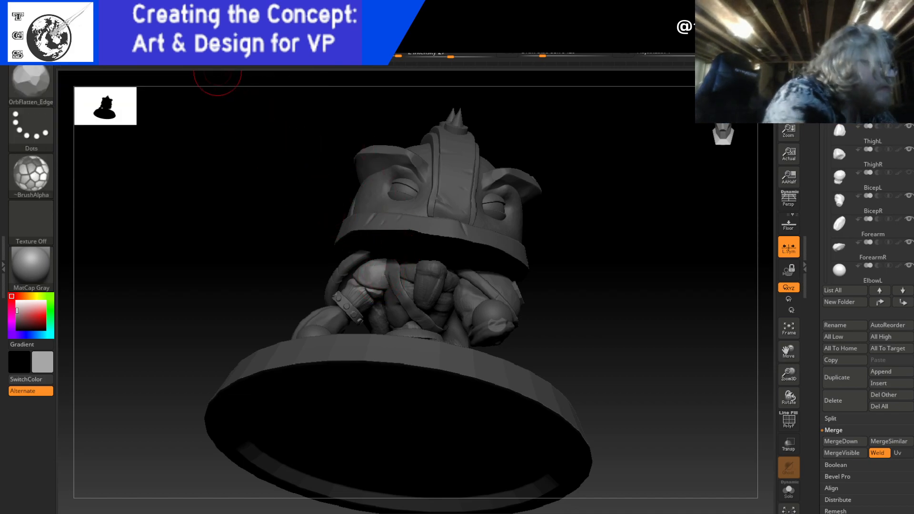
{"action": "key", "text": "w"}
{"action": "left_click_drag", "start_coordinate": [406, 255], "coordinate": [410, 252]}
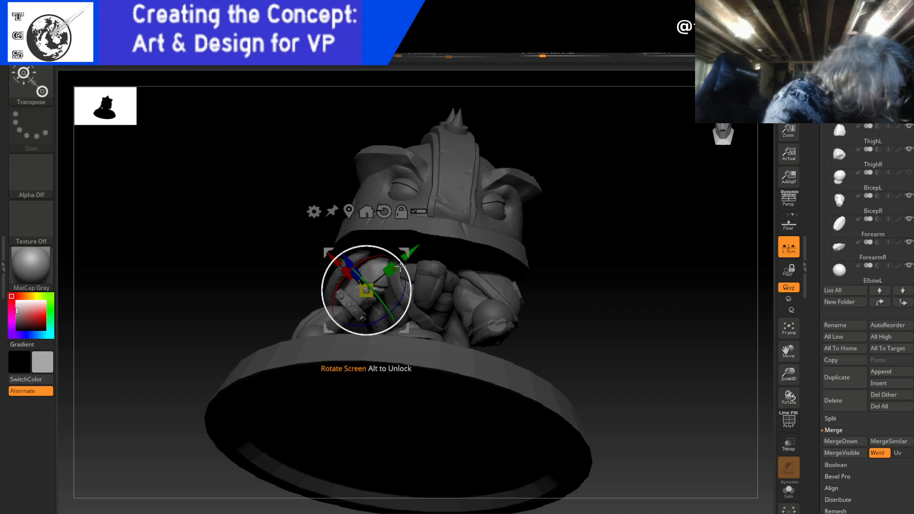
{"action": "left_click_drag", "start_coordinate": [402, 296], "coordinate": [402, 294]}
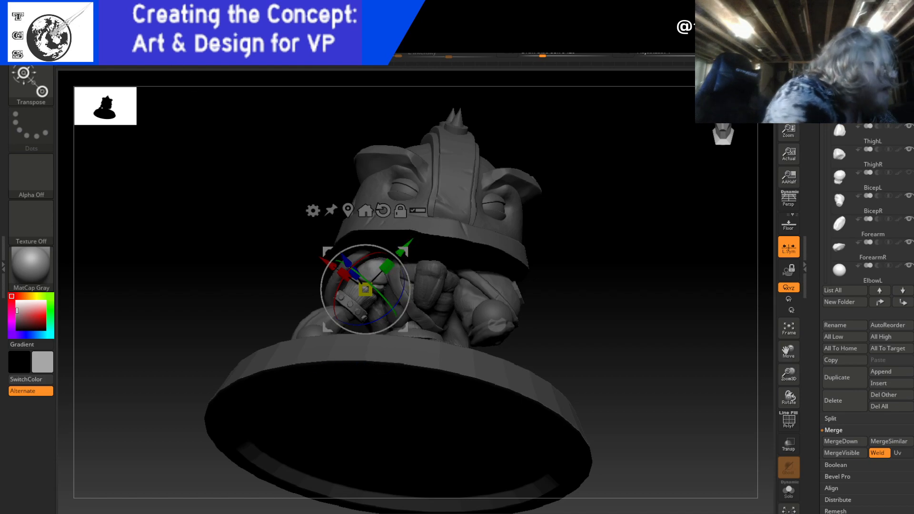
{"action": "key", "text": "q"}
{"action": "mouse_move", "coordinate": [574, 239]}
{"action": "left_mouse_down"}
{"action": "mouse_move", "coordinate": [566, 219]}
{"action": "mouse_move", "coordinate": [591, 236]}
{"action": "mouse_move", "coordinate": [577, 229]}
{"action": "mouse_move", "coordinate": [581, 242]}
{"action": "mouse_move", "coordinate": [570, 250]}
{"action": "left_mouse_up"}
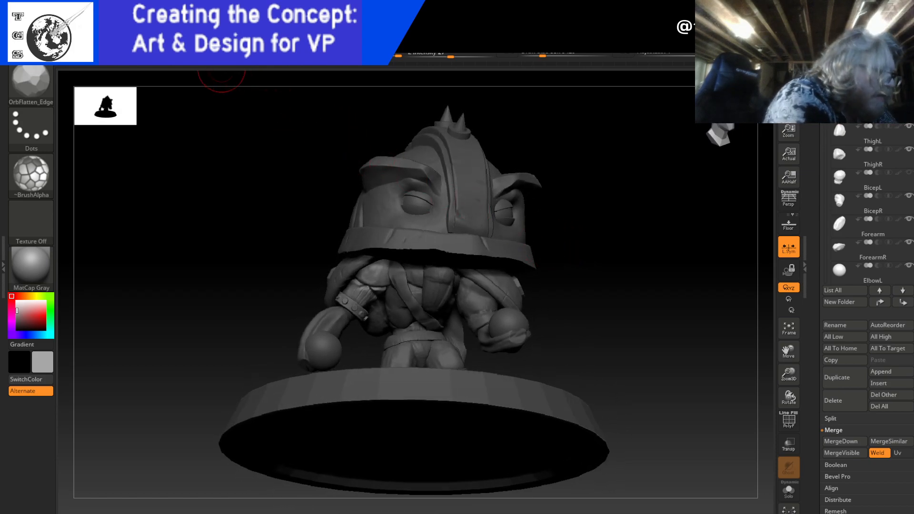
- Examine the upper-arm piece's fit against the shoulder and forearm from the front and from slightly below
{"action": "key", "text": "w"}
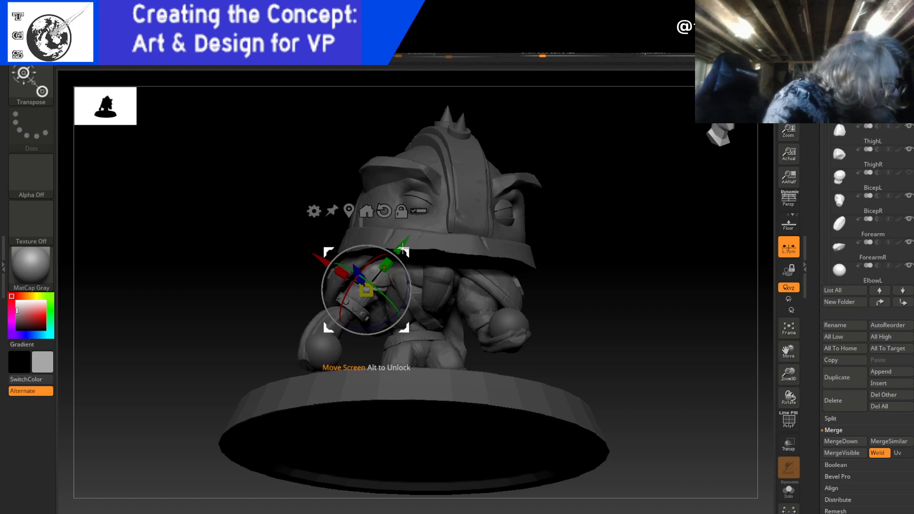
{"action": "key", "text": "q"}
{"action": "left_click_drag", "start_coordinate": [583, 249], "coordinate": [554, 258]}
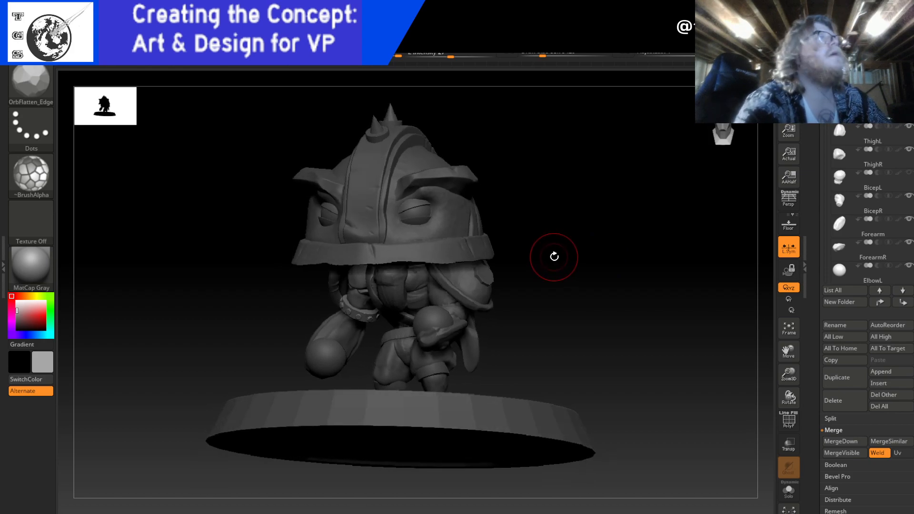
{"action": "left_click_drag", "start_coordinate": [485, 277], "coordinate": [480, 295]}
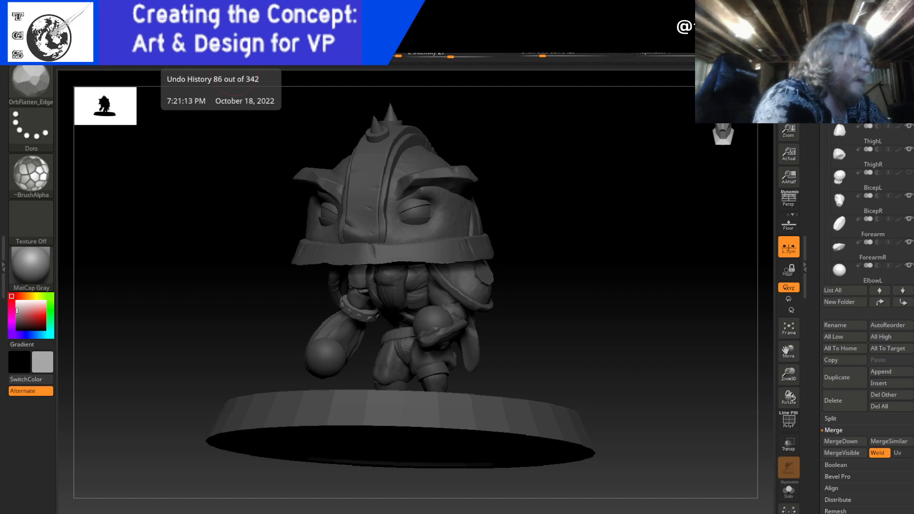
{"action": "key", "text": "w"}
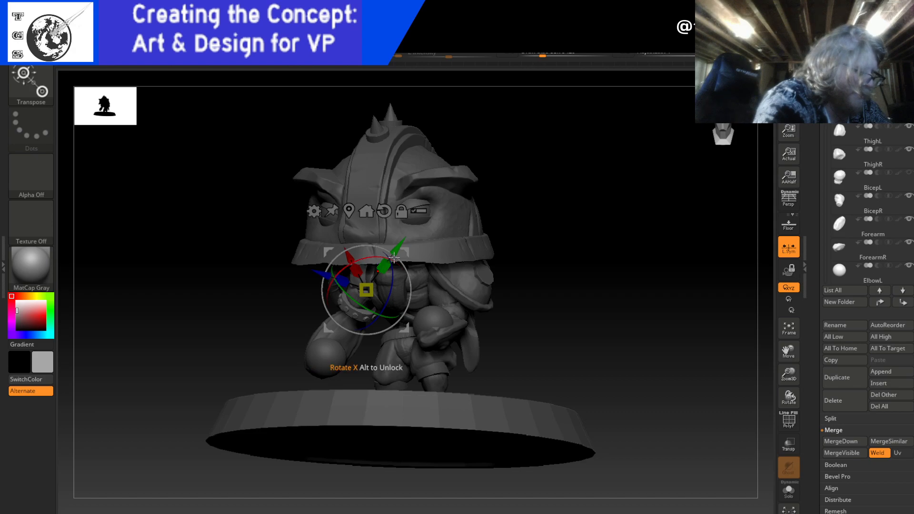
{"action": "mouse_move", "coordinate": [527, 190]}
{"action": "left_mouse_down"}
{"action": "mouse_move", "coordinate": [569, 185]}
{"action": "mouse_move", "coordinate": [542, 212]}
{"action": "left_mouse_up"}
{"action": "key", "text": "q"}
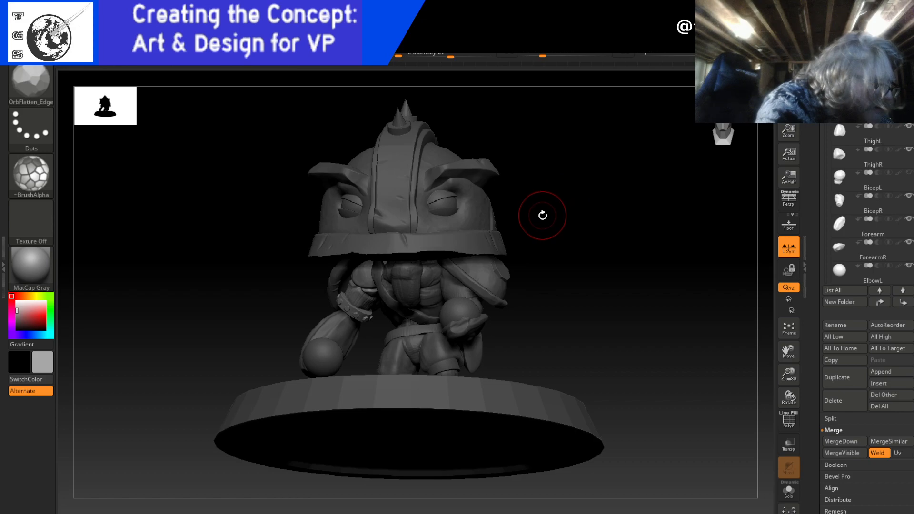
{"action": "left_click_drag", "start_coordinate": [681, 370], "coordinate": [696, 380]}
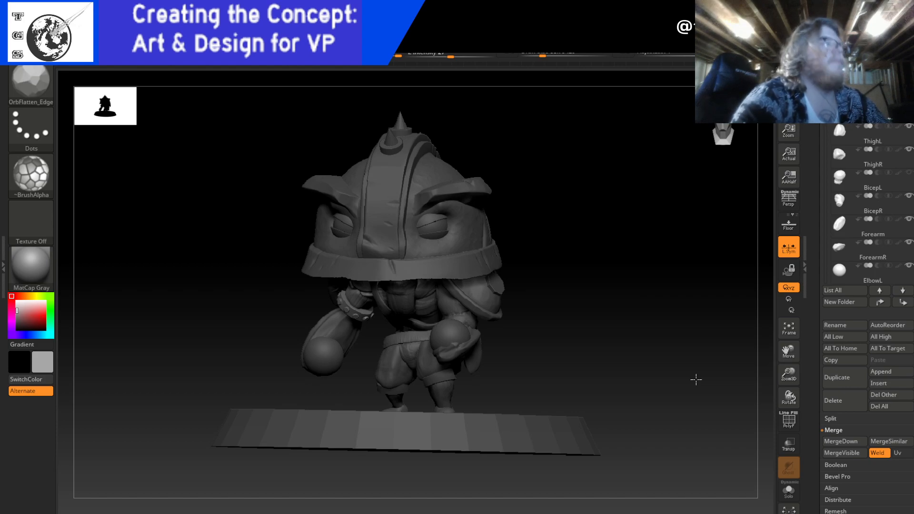
{"action": "left_click_drag", "start_coordinate": [696, 379], "coordinate": [692, 371]}
- Move the upper-arm piece slightly downward along its Z axis and check the joins from underneath and the side
{"action": "left_click_drag", "start_coordinate": [491, 221], "coordinate": [549, 182]}
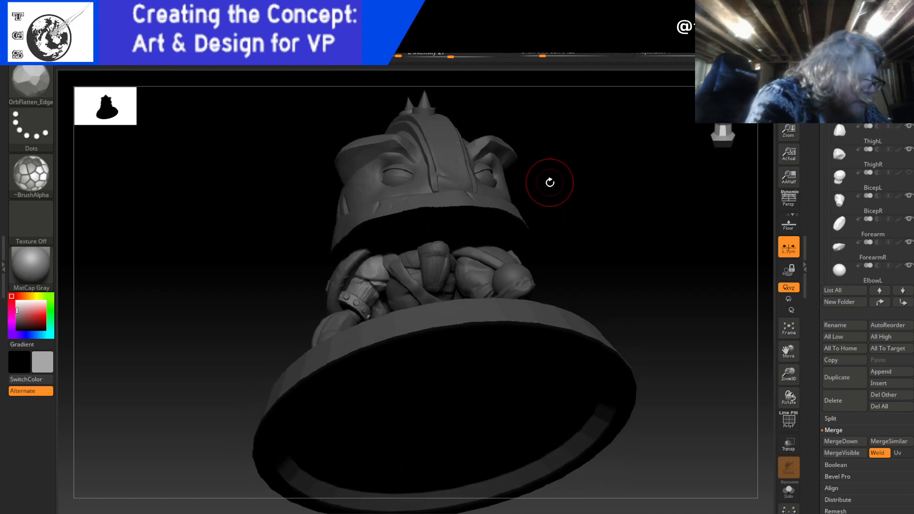
{"action": "key", "text": "w"}
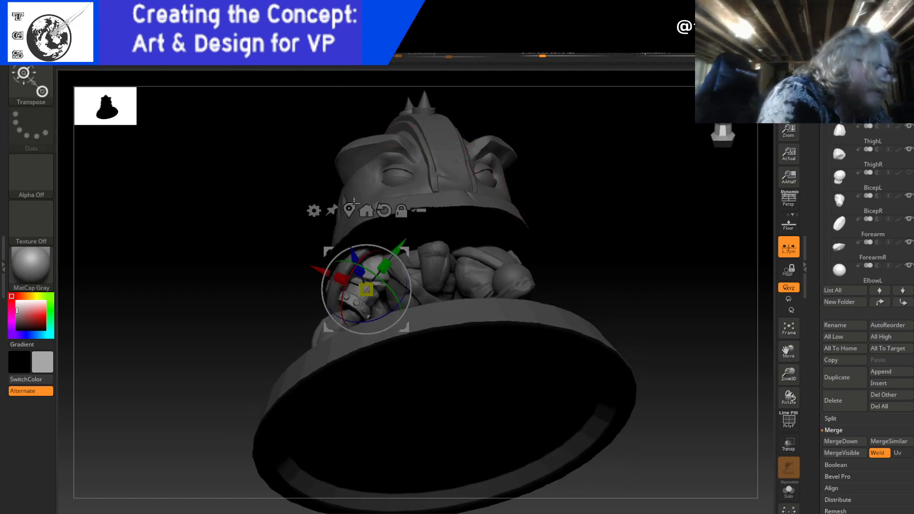
{"action": "left_click_drag", "start_coordinate": [356, 258], "coordinate": [358, 263]}
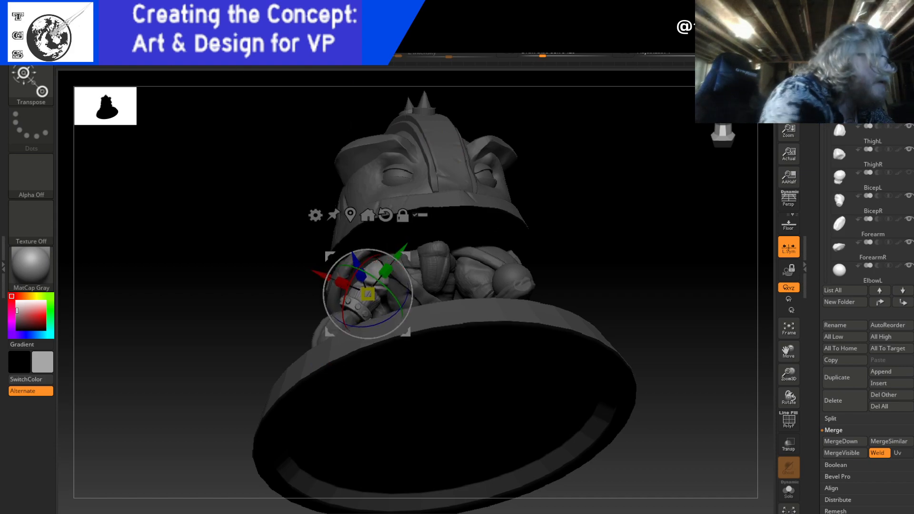
{"action": "key", "text": "q"}
{"action": "mouse_move", "coordinate": [635, 200]}
{"action": "left_mouse_down"}
{"action": "mouse_move", "coordinate": [612, 272]}
{"action": "mouse_move", "coordinate": [619, 247]}
{"action": "mouse_move", "coordinate": [640, 259]}
{"action": "mouse_move", "coordinate": [604, 259]}
{"action": "mouse_move", "coordinate": [626, 257]}
{"action": "mouse_move", "coordinate": [618, 255]}
{"action": "left_mouse_up"}
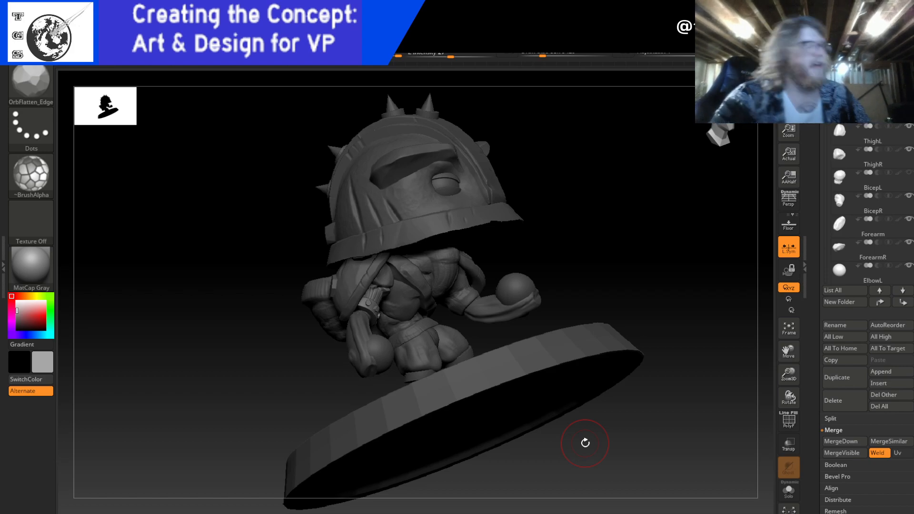
- Review the whole character from above, the side and straight on using the standard view orientations
{"action": "left_click", "coordinate": [726, 138]}
{"action": "left_click", "coordinate": [727, 137]}
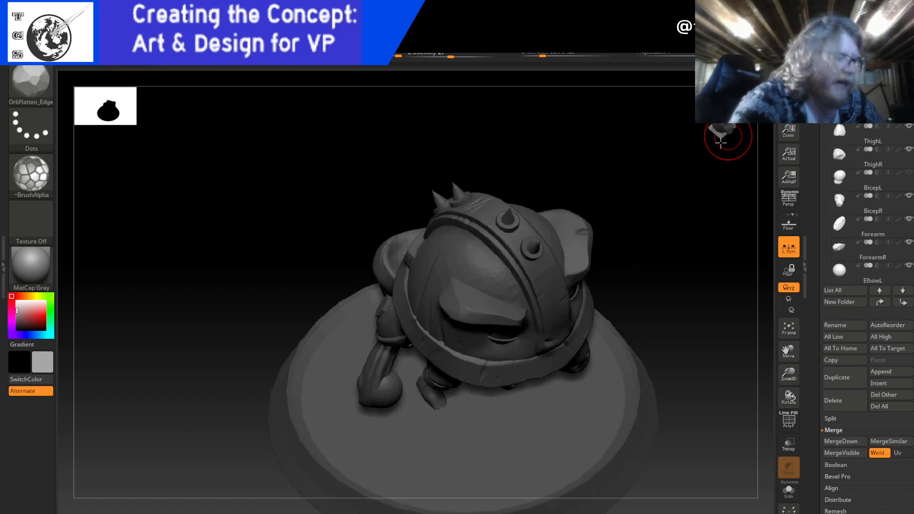
{"action": "left_click", "coordinate": [727, 137]}
{"action": "left_click", "coordinate": [720, 137]}
{"action": "left_click", "coordinate": [717, 129]}
{"action": "left_click", "coordinate": [717, 130]}
{"action": "left_click", "coordinate": [715, 130]}
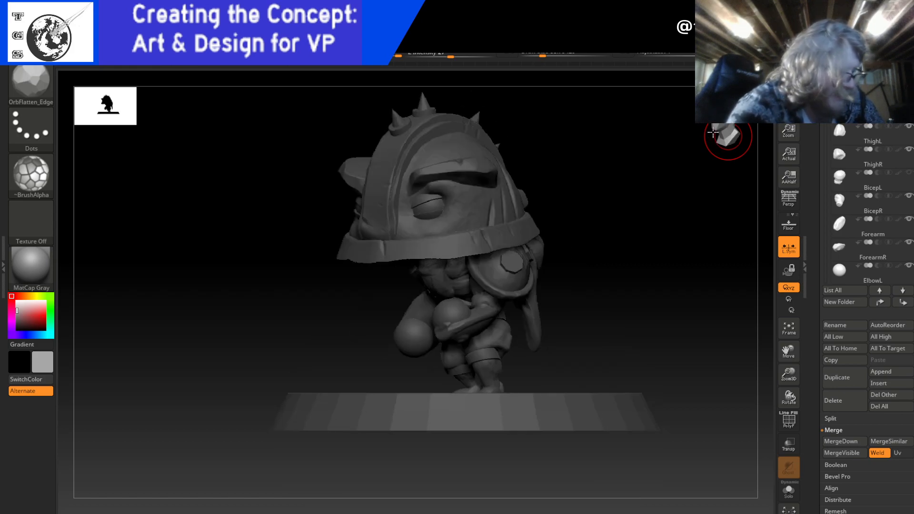
{"action": "left_click", "coordinate": [706, 132]}
{"action": "left_click", "coordinate": [714, 135]}
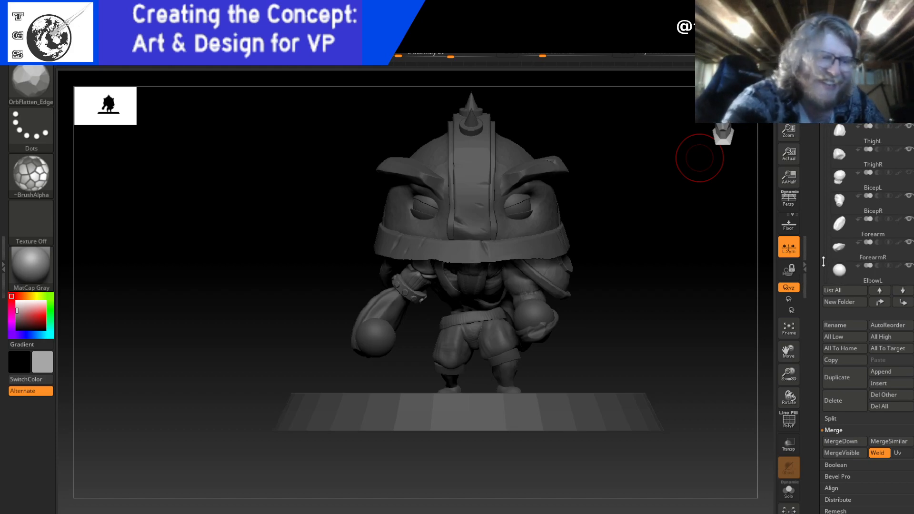
- Select the UpperarmR subtool and frame it beside the character
{"action": "left_click_drag", "start_coordinate": [824, 261], "coordinate": [825, 251]}
{"action": "left_click", "coordinate": [873, 138]}
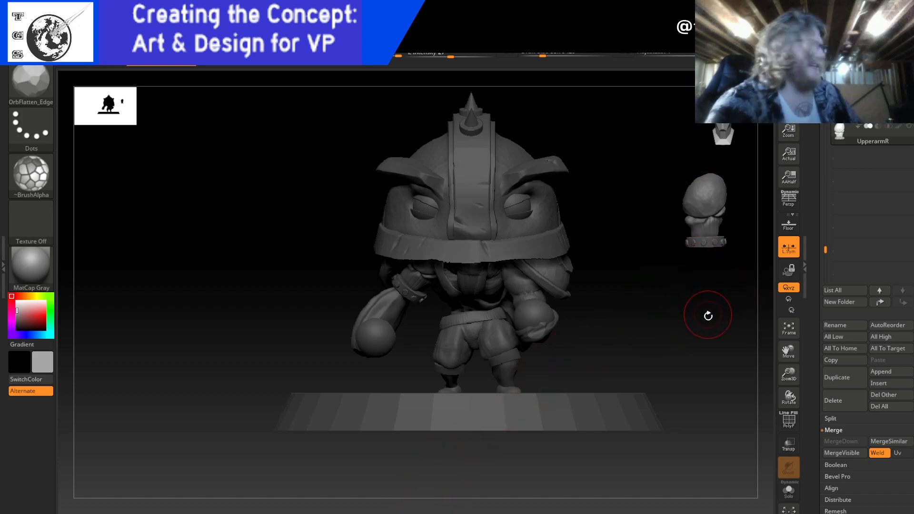
{"action": "left_click_drag", "start_coordinate": [696, 302], "coordinate": [621, 308], "text": "alt"}
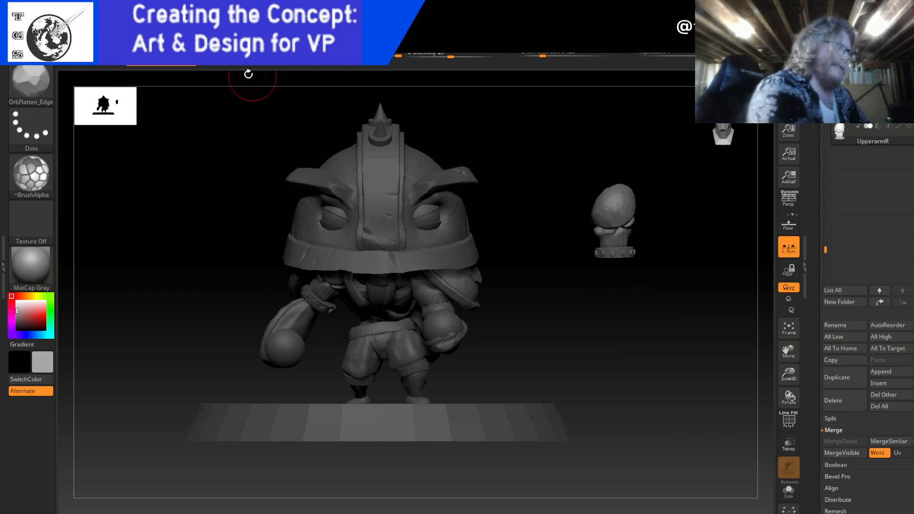
- Try turning the UpperarmR piece about its vertical axis and undo the rotations
{"action": "key", "text": "w"}
{"action": "left_click_drag", "start_coordinate": [638, 224], "coordinate": [709, 221]}
{"action": "left_click_drag", "start_coordinate": [636, 226], "coordinate": [698, 218]}
{"action": "left_click_drag", "start_coordinate": [644, 228], "coordinate": [685, 261]}
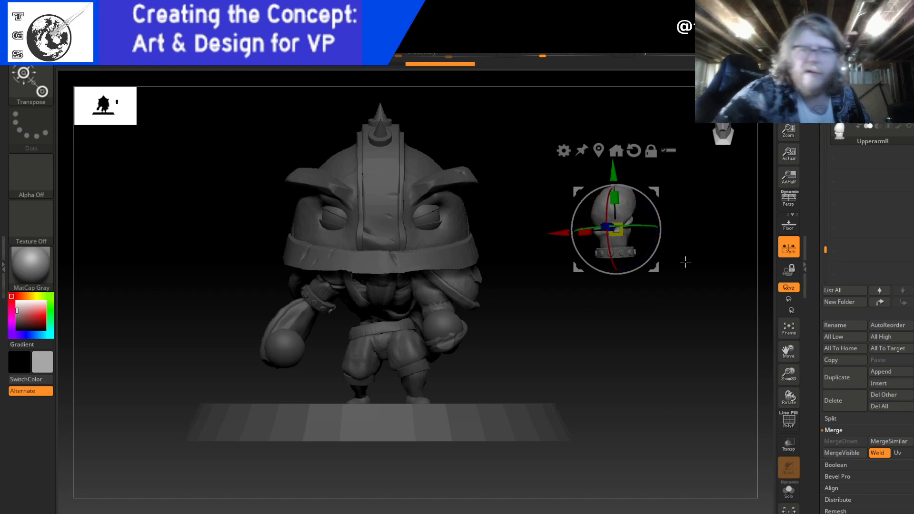
{"action": "key", "text": "ctrl+z"}
{"action": "key", "text": "ctrl+z"}
{"action": "key", "text": "ctrl+z"}
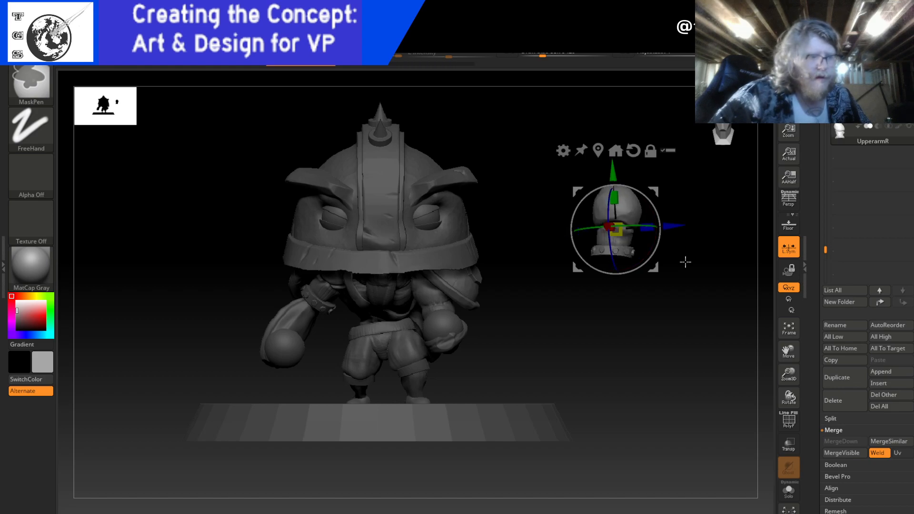
{"action": "key", "text": "ctrl+z"}
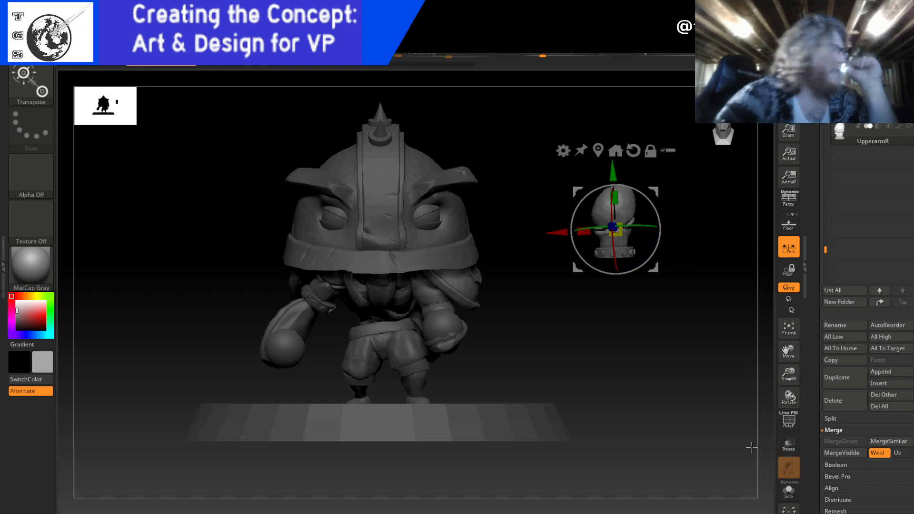
- Mirror the UpperarmR piece across the X axis with the Mirror deformation
{"action": "key", "text": "q"}
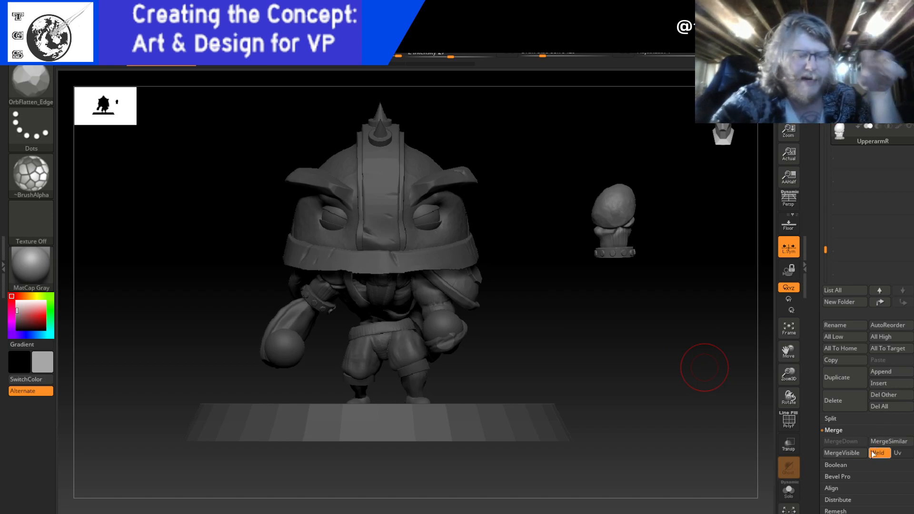
{"action": "scroll", "coordinate": [814, 489], "scroll_direction": "down", "scroll_amount": 5}
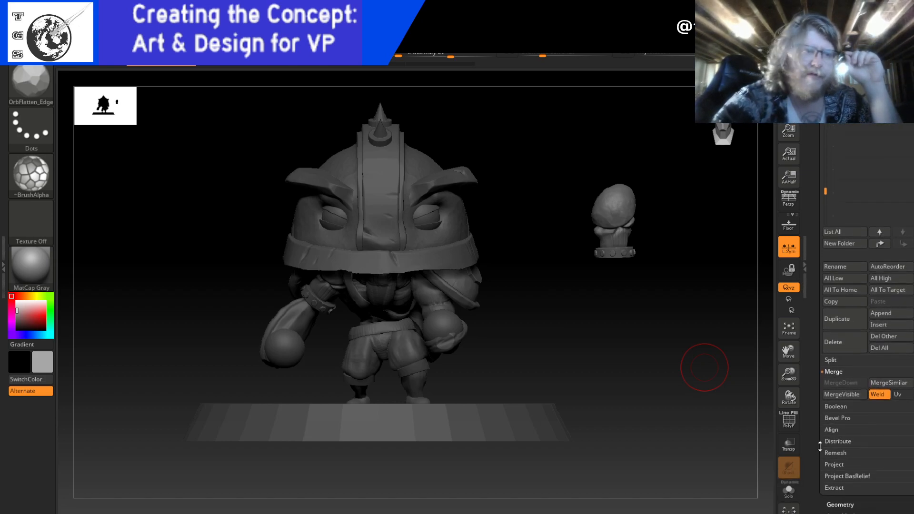
{"action": "scroll", "coordinate": [843, 436], "scroll_direction": "down", "scroll_amount": 7}
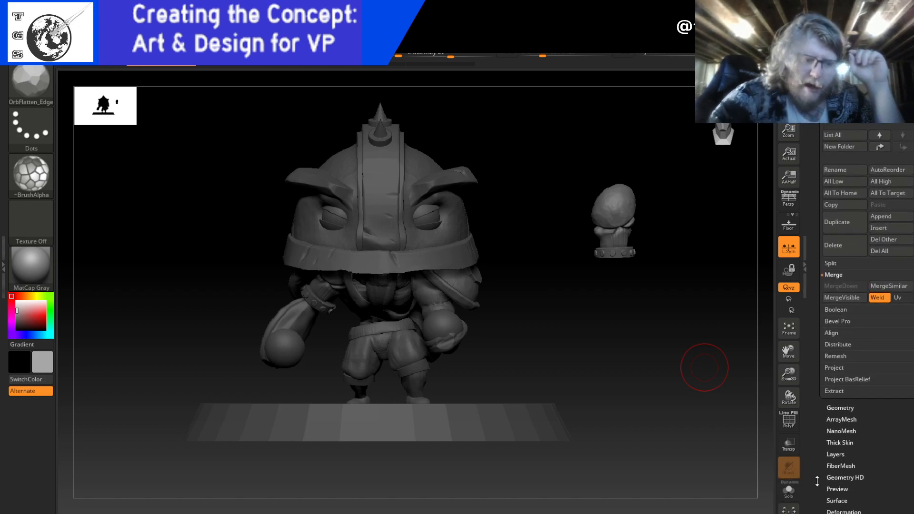
{"action": "scroll", "coordinate": [860, 477], "scroll_direction": "down", "scroll_amount": 3}
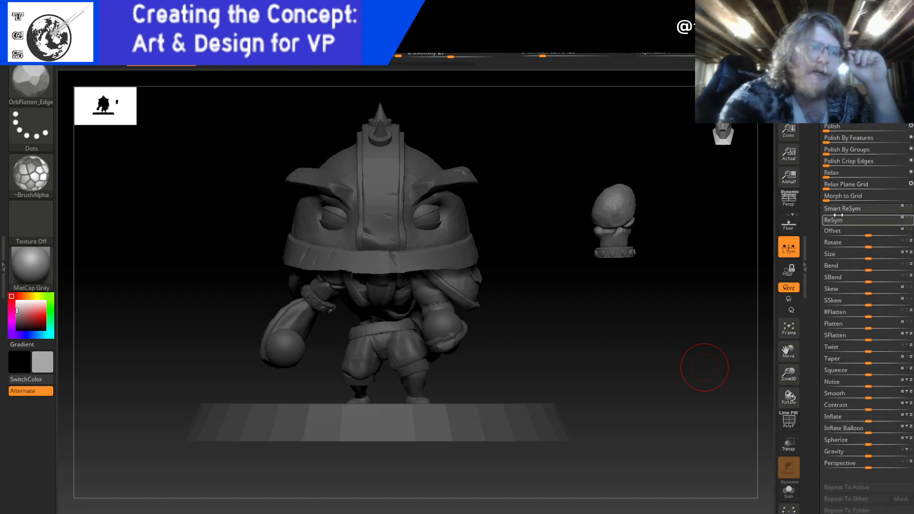
{"action": "left_click", "coordinate": [870, 115]}
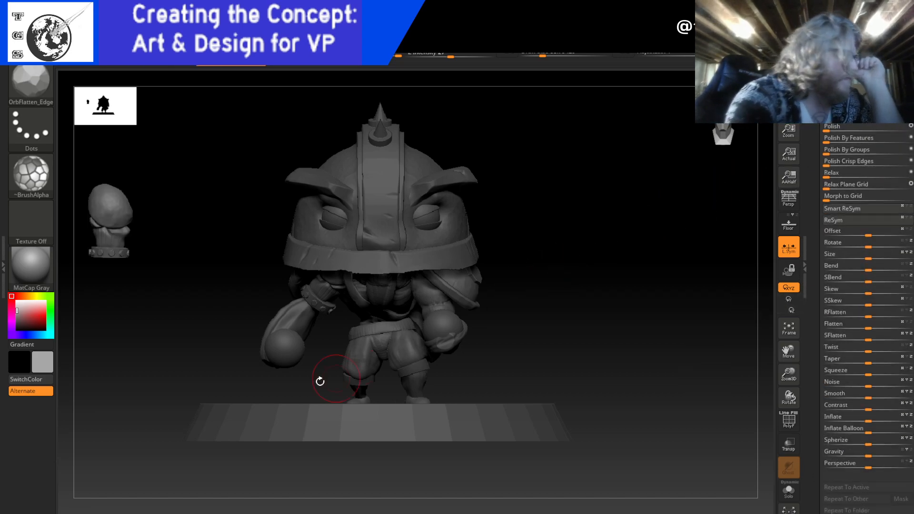
- Recentre the transform gizmo on the mirrored UpperarmR piece and move it along X back across the character, raising it beside the helmet
{"action": "key", "text": "w"}
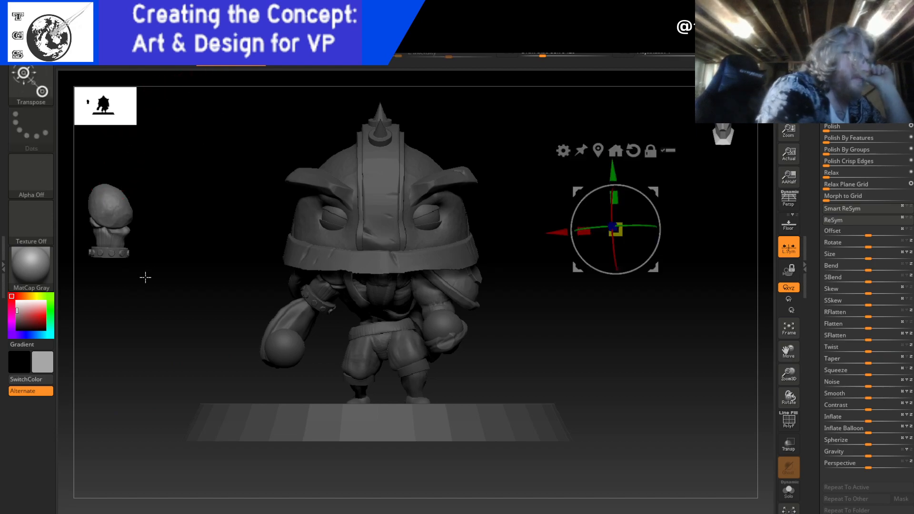
{"action": "left_click", "coordinate": [614, 151]}
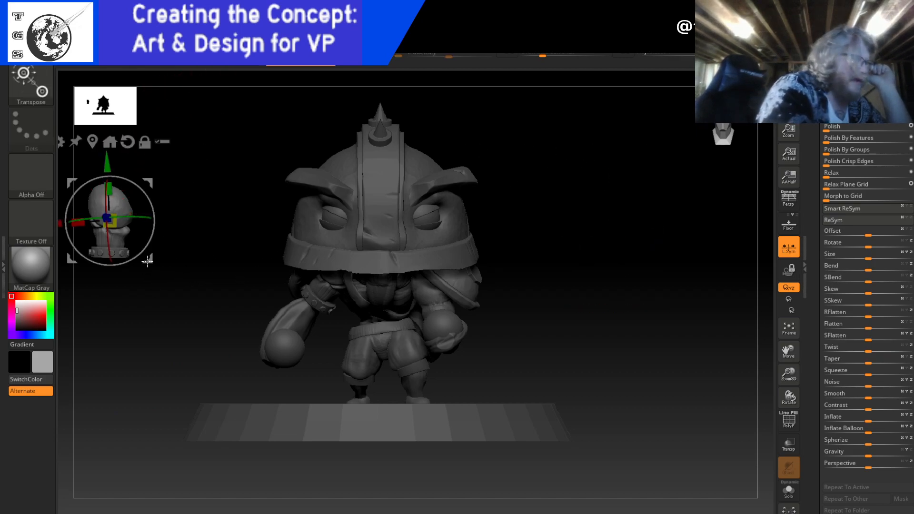
{"action": "left_click_drag", "start_coordinate": [59, 224], "coordinate": [567, 231]}
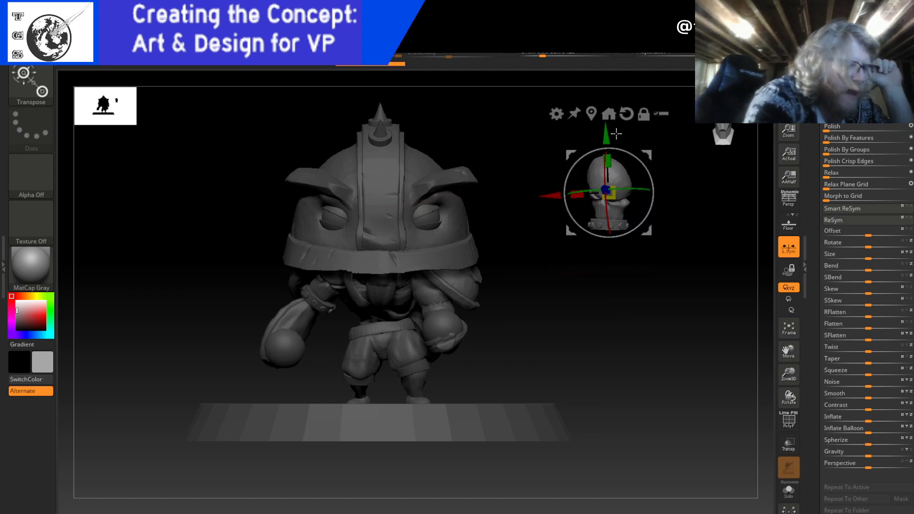
- Tilt the UpperarmR piece in side view so its nut band swings toward the character's front
{"action": "mouse_move", "coordinate": [613, 345]}
{"action": "left_mouse_down"}
{"action": "mouse_move", "coordinate": [587, 334]}
{"action": "mouse_move", "coordinate": [606, 336]}
{"action": "left_mouse_up"}
{"action": "mouse_move", "coordinate": [679, 187]}
{"action": "left_mouse_down"}
{"action": "mouse_move", "coordinate": [654, 187]}
{"action": "mouse_move", "coordinate": [649, 204]}
{"action": "mouse_move", "coordinate": [625, 201]}
{"action": "mouse_move", "coordinate": [645, 193]}
{"action": "left_mouse_up"}
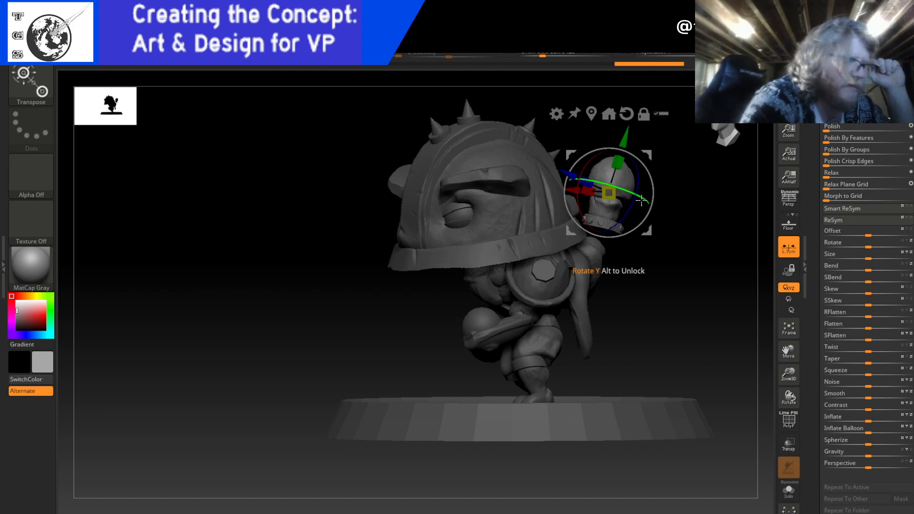
{"action": "left_click_drag", "start_coordinate": [646, 207], "coordinate": [646, 197]}
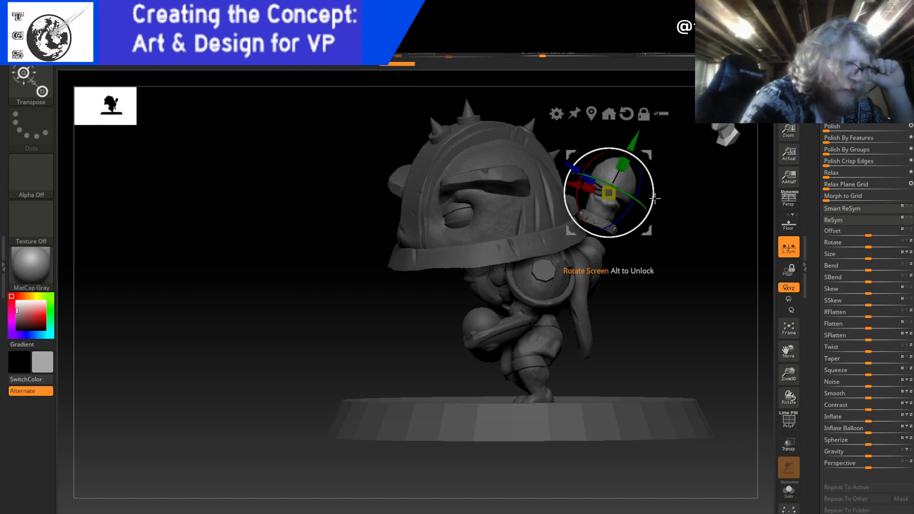
- Turn on ghost transparency for the other subtools and view the character from the front, slightly below
{"action": "left_click", "coordinate": [794, 442]}
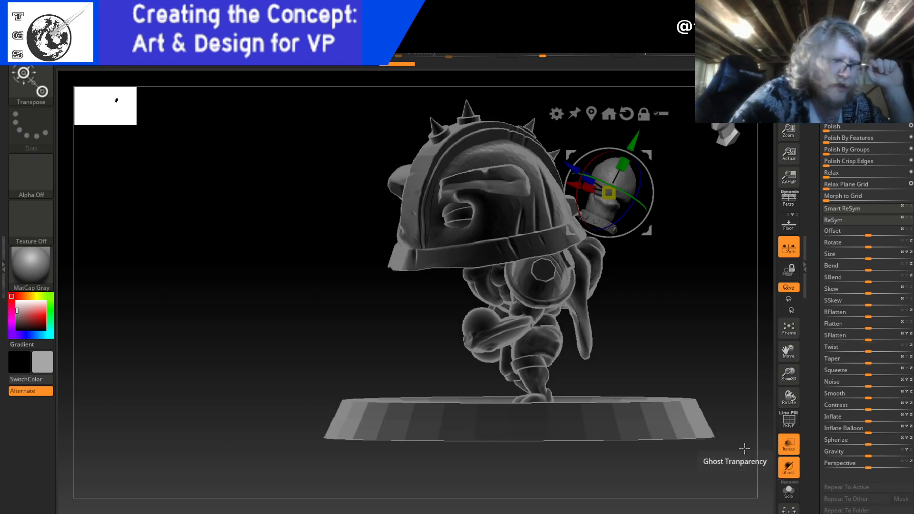
{"action": "left_click", "coordinate": [788, 467]}
{"action": "left_click_drag", "start_coordinate": [679, 351], "coordinate": [711, 321]}
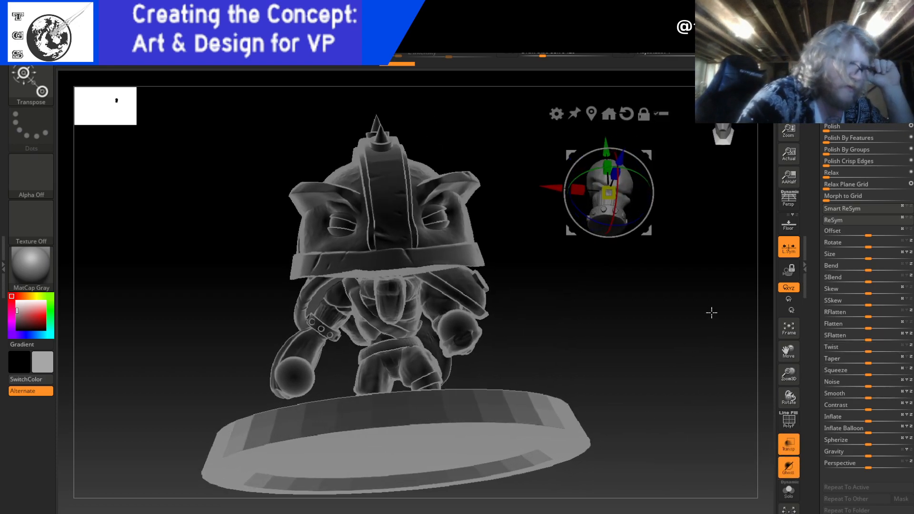
- Rotate the UpperarmR piece and move it down from beside the helmet onto the opposite shoulder, under the helmet rim
{"action": "left_click_drag", "start_coordinate": [579, 161], "coordinate": [655, 208]}
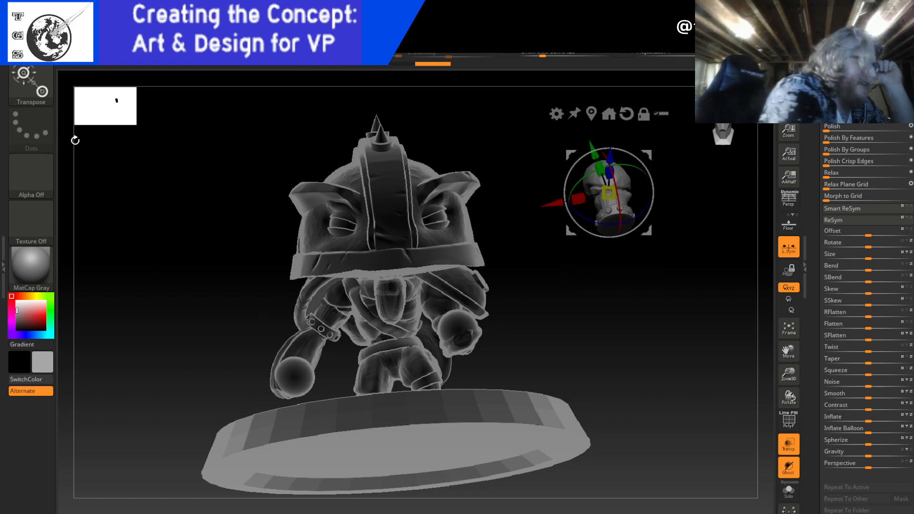
{"action": "left_click_drag", "start_coordinate": [651, 233], "coordinate": [572, 285]}
{"action": "left_click_drag", "start_coordinate": [400, 308], "coordinate": [383, 313]}
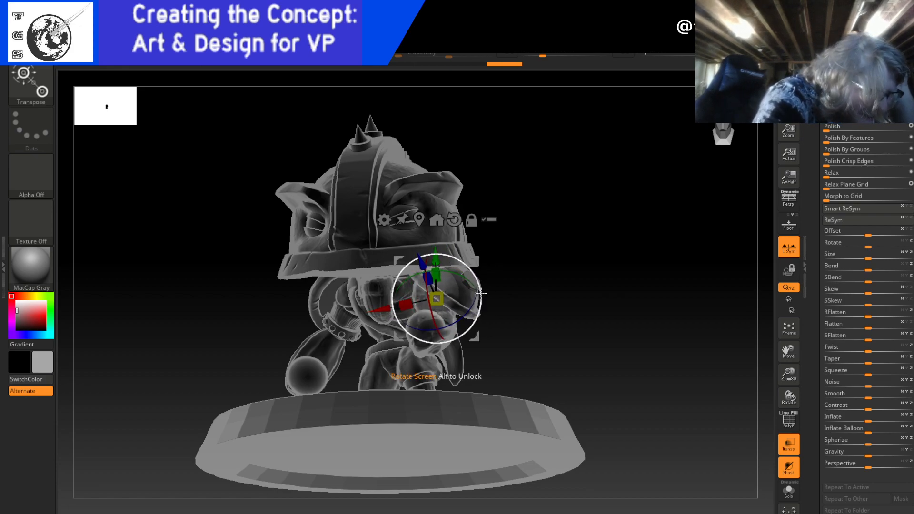
{"action": "left_click_drag", "start_coordinate": [480, 291], "coordinate": [481, 288]}
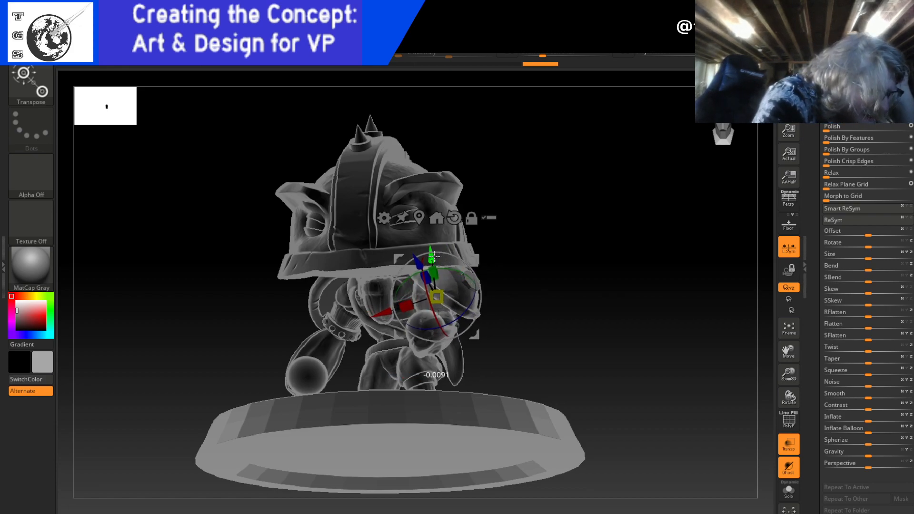
- Nudge the UpperarmR piece along its green and blue axes and rotate it in side view to seat it on the shoulder
{"action": "left_click_drag", "start_coordinate": [538, 270], "coordinate": [507, 267]}
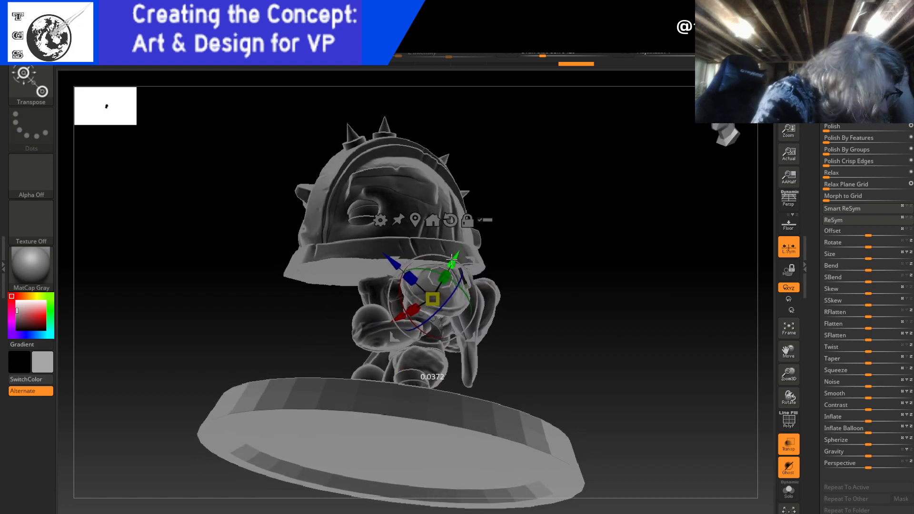
{"action": "left_click_drag", "start_coordinate": [450, 257], "coordinate": [449, 263]}
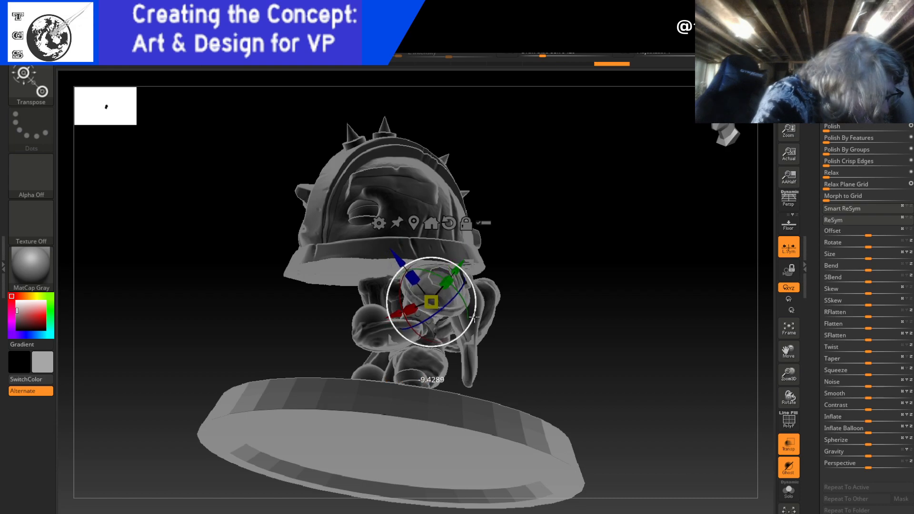
{"action": "left_click_drag", "start_coordinate": [474, 318], "coordinate": [474, 318]}
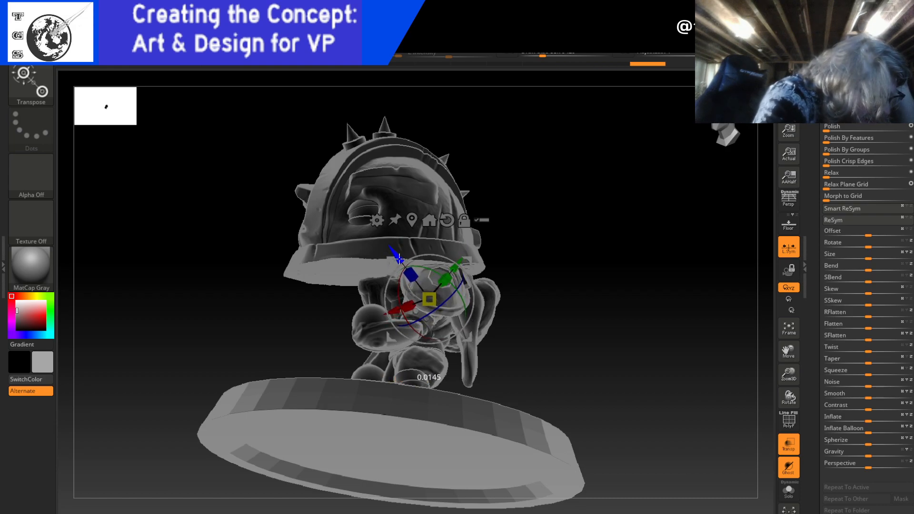
{"action": "left_click_drag", "start_coordinate": [537, 245], "coordinate": [566, 257]}
{"action": "left_click_drag", "start_coordinate": [493, 298], "coordinate": [462, 331]}
{"action": "left_click_drag", "start_coordinate": [542, 274], "coordinate": [603, 225]}
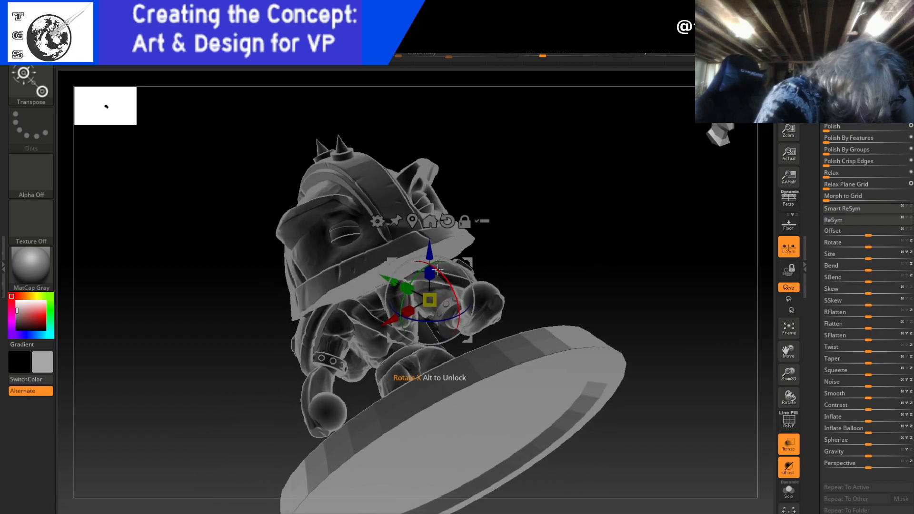
- Refine the UpperarmR piece's tilt and depth between the shoulder and forearm, working from oblique and underside views
{"action": "left_click_drag", "start_coordinate": [464, 284], "coordinate": [522, 277]}
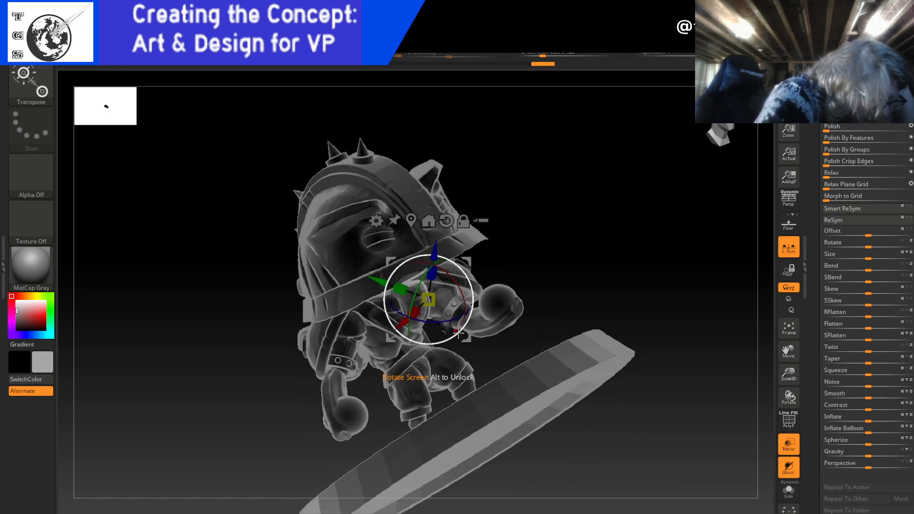
{"action": "left_click_drag", "start_coordinate": [534, 296], "coordinate": [501, 262]}
{"action": "mouse_move", "coordinate": [459, 290]}
{"action": "left_mouse_down"}
{"action": "mouse_move", "coordinate": [497, 307]}
{"action": "mouse_move", "coordinate": [512, 339]}
{"action": "mouse_move", "coordinate": [472, 277]}
{"action": "mouse_move", "coordinate": [414, 285]}
{"action": "left_mouse_up"}
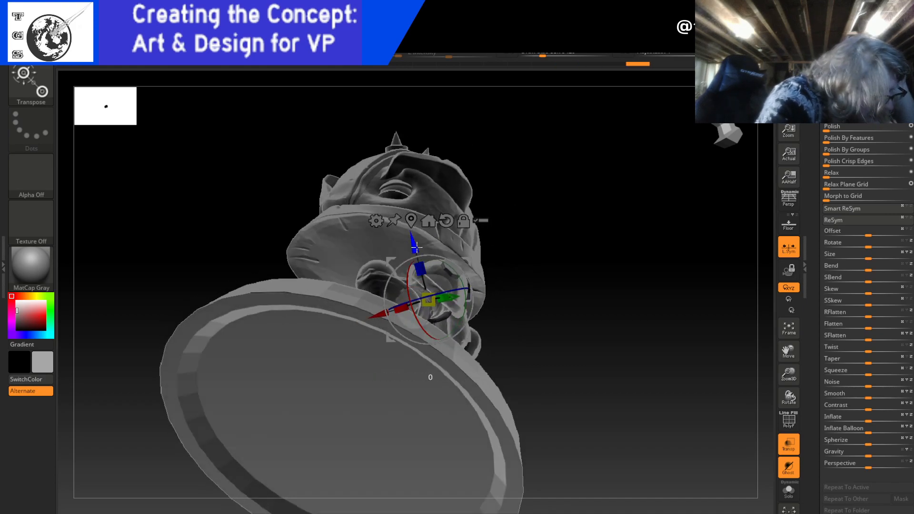
{"action": "left_click_drag", "start_coordinate": [516, 259], "coordinate": [504, 320]}
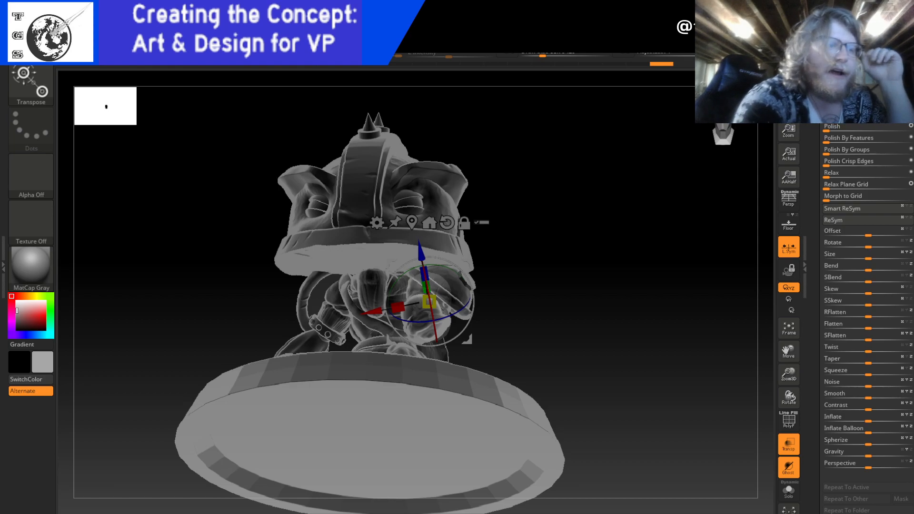
- Hide the original BicepR subtool, leaving UpperarmR in its place on the arm
{"action": "left_click_drag", "start_coordinate": [822, 46], "coordinate": [821, 134]}
{"action": "left_click", "coordinate": [833, 67]}
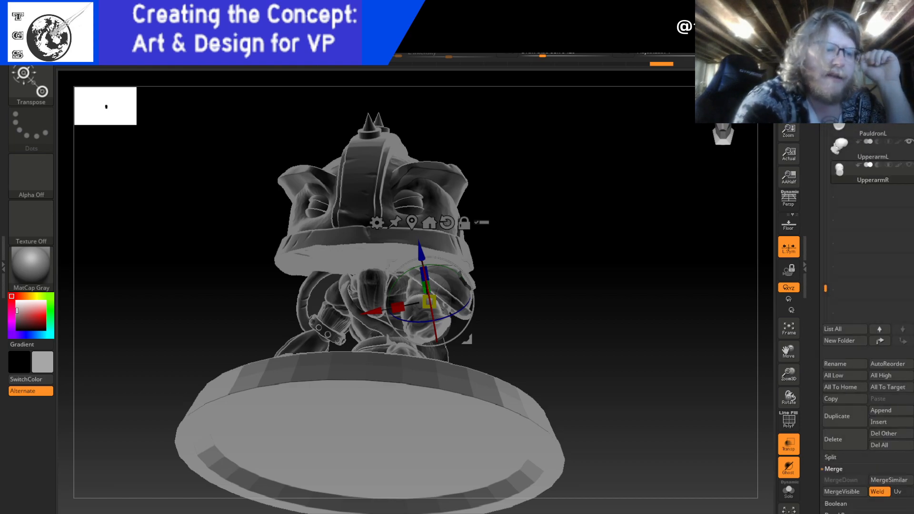
{"action": "left_click_drag", "start_coordinate": [820, 212], "coordinate": [823, 279]}
{"action": "left_click_drag", "start_coordinate": [820, 213], "coordinate": [828, 311]}
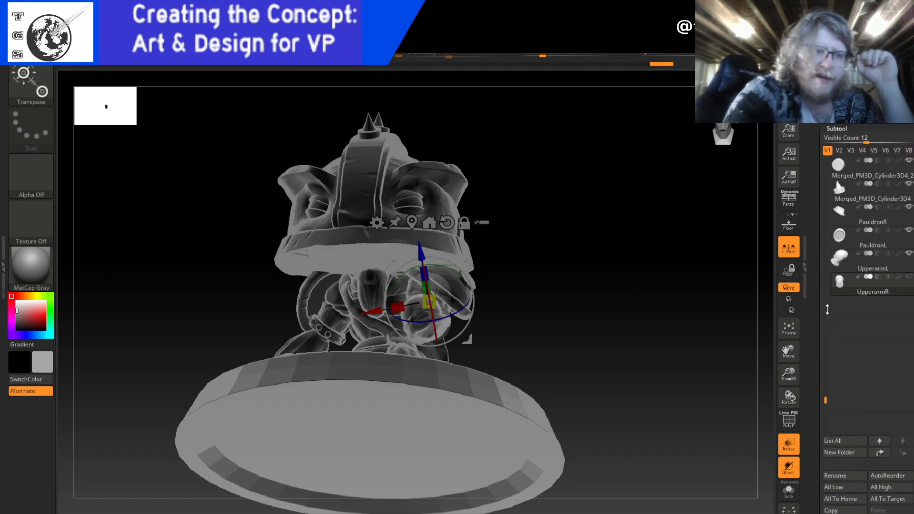
{"action": "left_click_drag", "start_coordinate": [823, 271], "coordinate": [826, 163]}
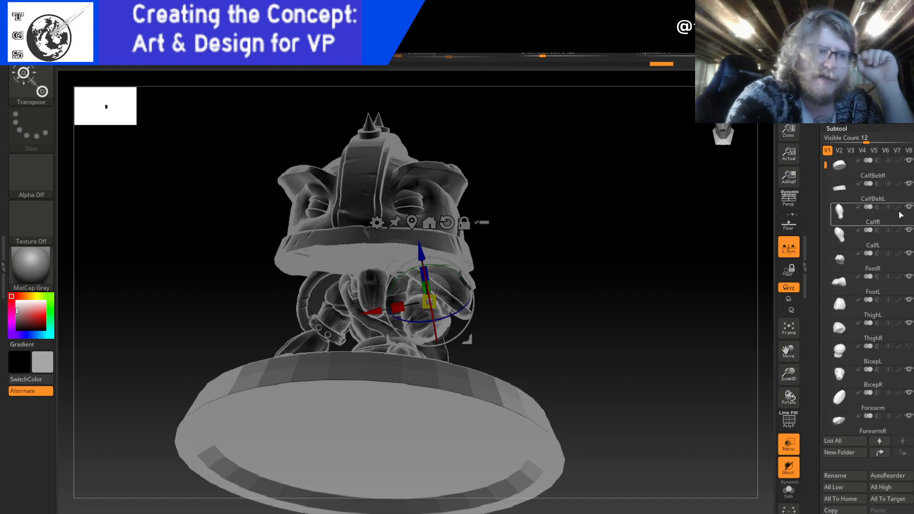
{"action": "left_click", "coordinate": [907, 377]}
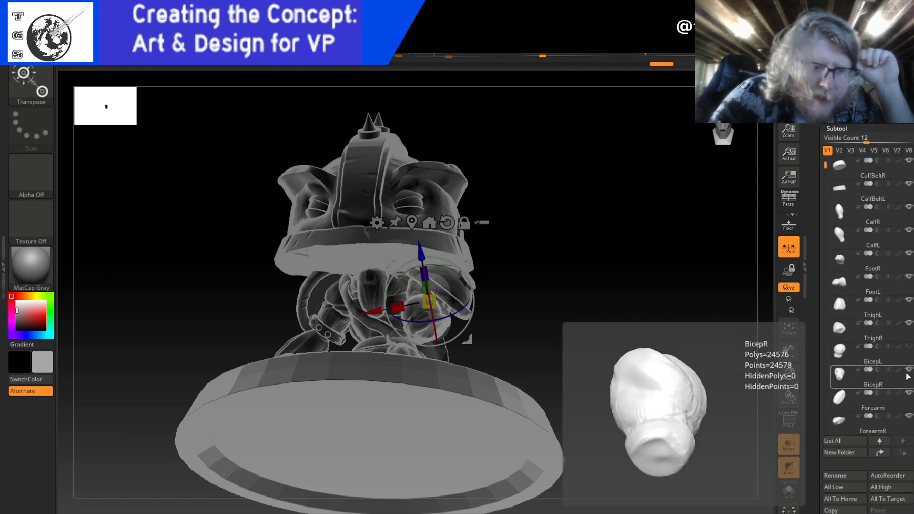
{"action": "left_click_drag", "start_coordinate": [622, 345], "coordinate": [566, 325]}
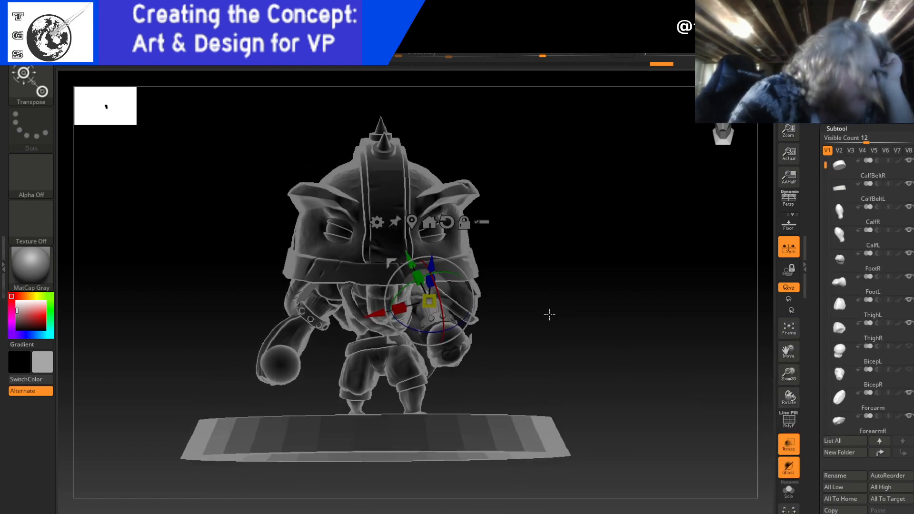
- Rotate the UpperarmR piece around X in side view to line its nut band up with the forearm
{"action": "key", "text": "q"}
{"action": "mouse_move", "coordinate": [542, 267]}
{"action": "left_mouse_down"}
{"action": "mouse_move", "coordinate": [565, 283]}
{"action": "mouse_move", "coordinate": [562, 266]}
{"action": "mouse_move", "coordinate": [579, 261]}
{"action": "mouse_move", "coordinate": [513, 267]}
{"action": "left_mouse_up"}
{"action": "key", "text": "w"}
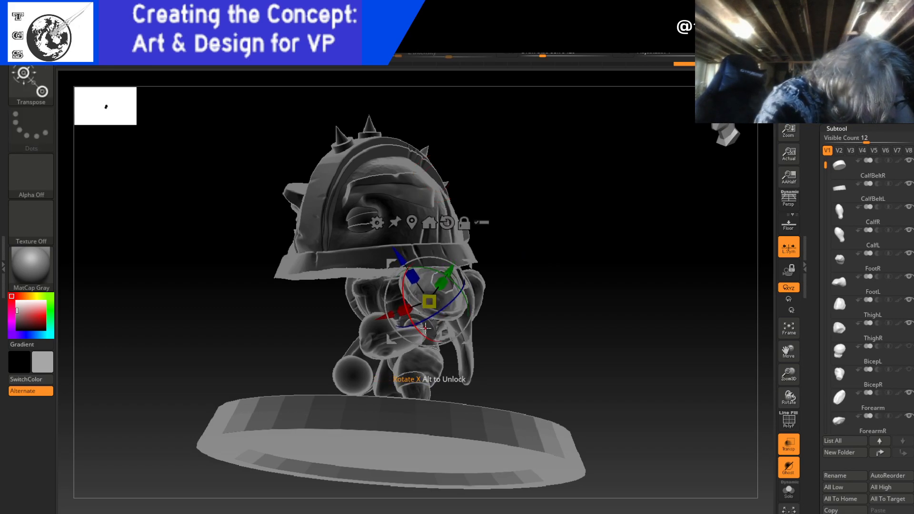
{"action": "key", "text": "q"}
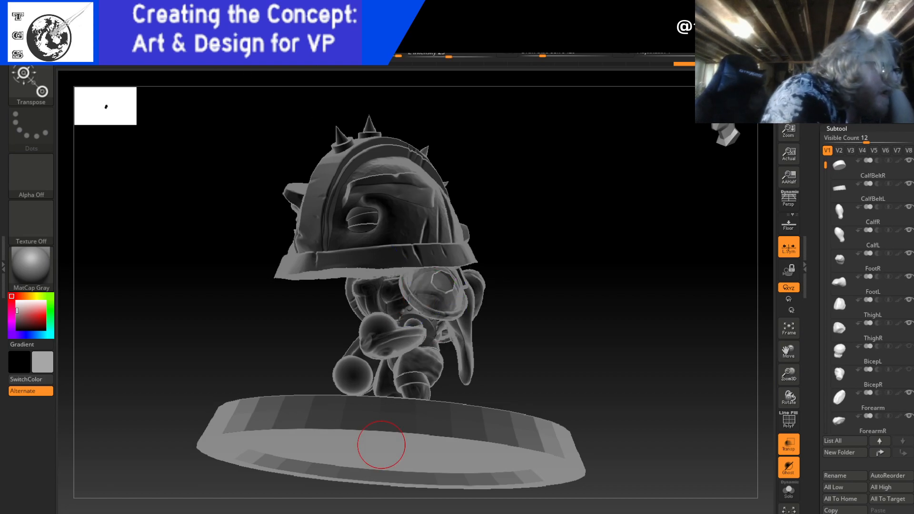
{"action": "mouse_move", "coordinate": [522, 200]}
{"action": "left_mouse_down"}
{"action": "mouse_move", "coordinate": [568, 212]}
{"action": "mouse_move", "coordinate": [591, 205]}
{"action": "mouse_move", "coordinate": [580, 208]}
{"action": "left_mouse_up"}
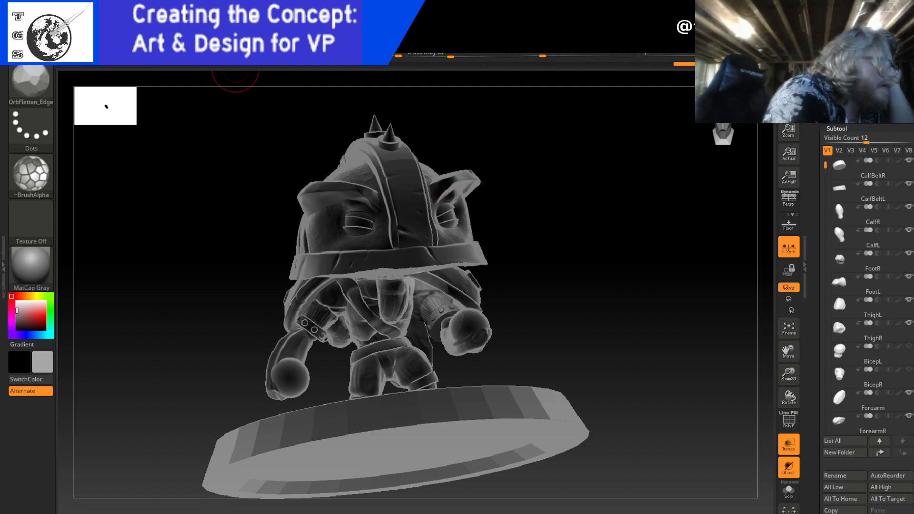
- Rotate the UpperarmR piece around Y from the front and adjust its X rotation to match the arm's bend
{"action": "key", "text": "w"}
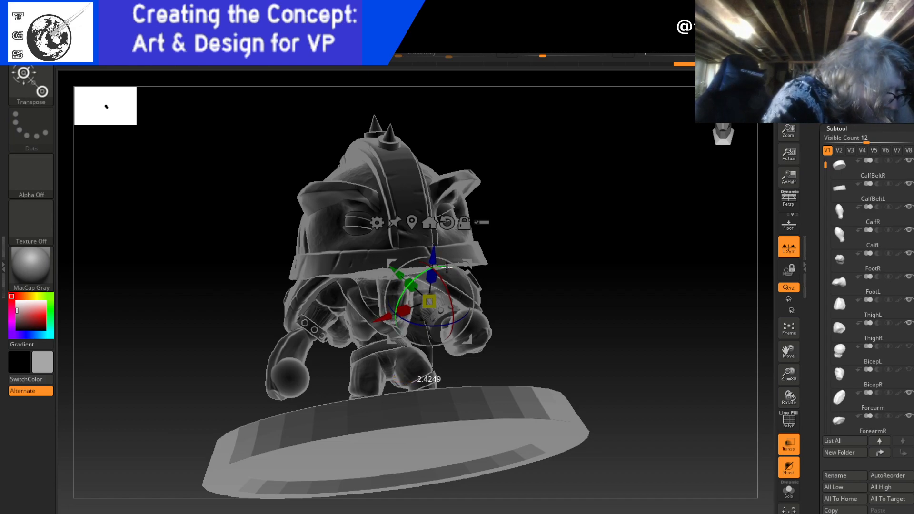
{"action": "left_click_drag", "start_coordinate": [495, 255], "coordinate": [506, 241]}
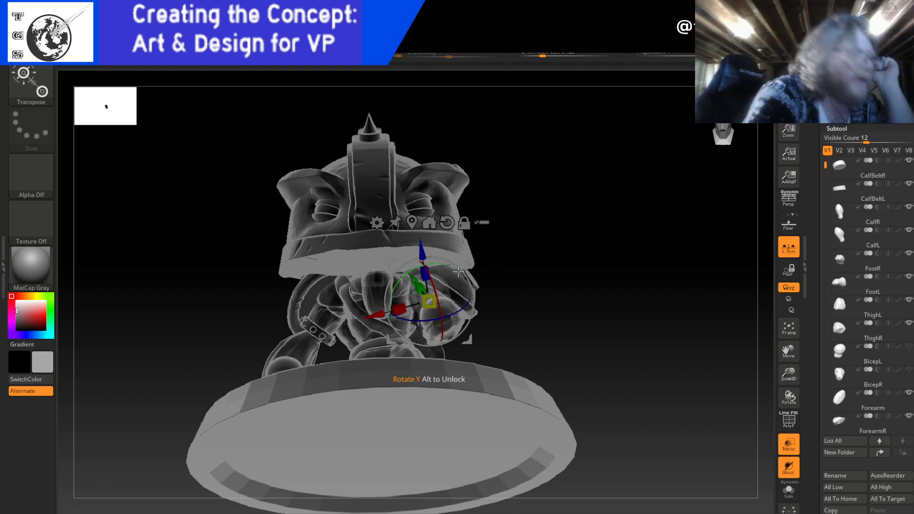
{"action": "left_click_drag", "start_coordinate": [492, 258], "coordinate": [546, 259]}
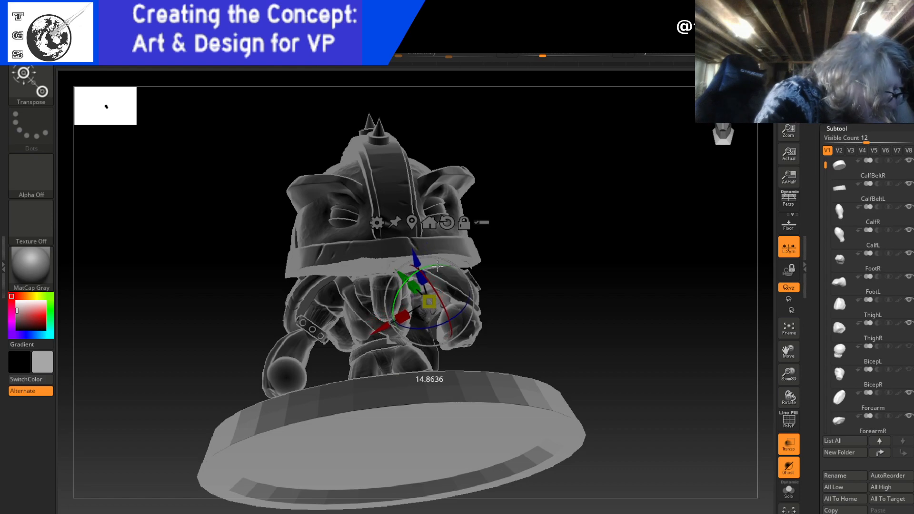
{"action": "left_click_drag", "start_coordinate": [468, 272], "coordinate": [495, 279]}
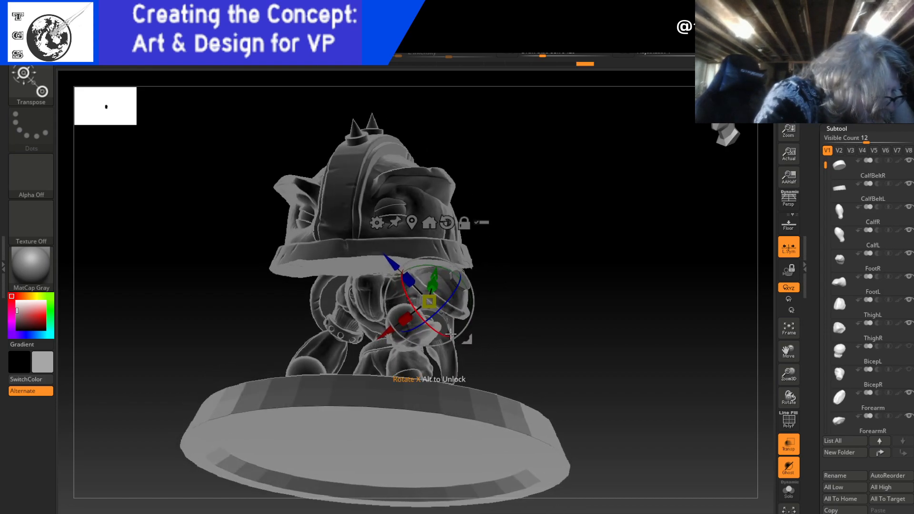
{"action": "left_click_drag", "start_coordinate": [526, 279], "coordinate": [438, 298]}
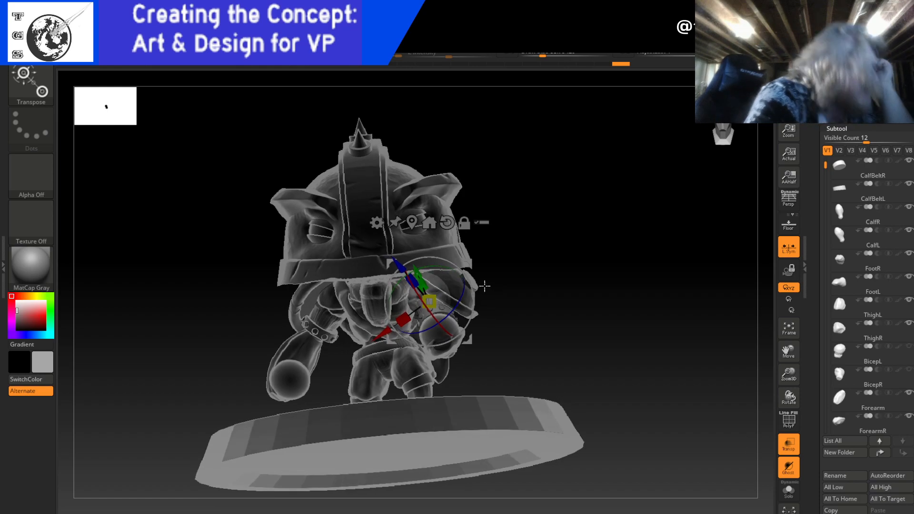
- Turn off transparency for the other subtools and show the solid character from the front
{"action": "key", "text": "q"}
{"action": "mouse_move", "coordinate": [579, 292]}
{"action": "left_mouse_down"}
{"action": "mouse_move", "coordinate": [607, 260]}
{"action": "mouse_move", "coordinate": [536, 266]}
{"action": "mouse_move", "coordinate": [513, 285]}
{"action": "mouse_move", "coordinate": [579, 228]}
{"action": "mouse_move", "coordinate": [583, 209]}
{"action": "mouse_move", "coordinate": [564, 231]}
{"action": "mouse_move", "coordinate": [563, 220]}
{"action": "mouse_move", "coordinate": [583, 254]}
{"action": "mouse_move", "coordinate": [620, 266]}
{"action": "left_mouse_up"}
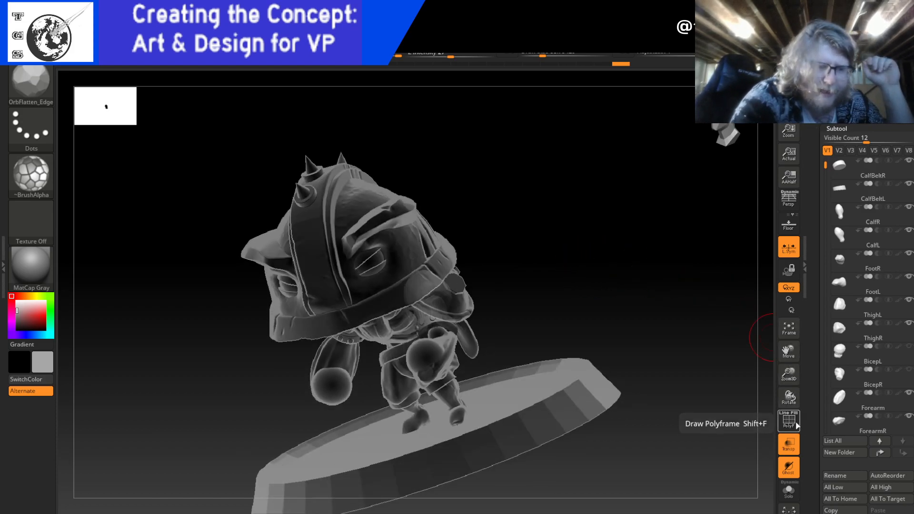
{"action": "left_click", "coordinate": [788, 443]}
{"action": "left_click_drag", "start_coordinate": [682, 383], "coordinate": [638, 426]}
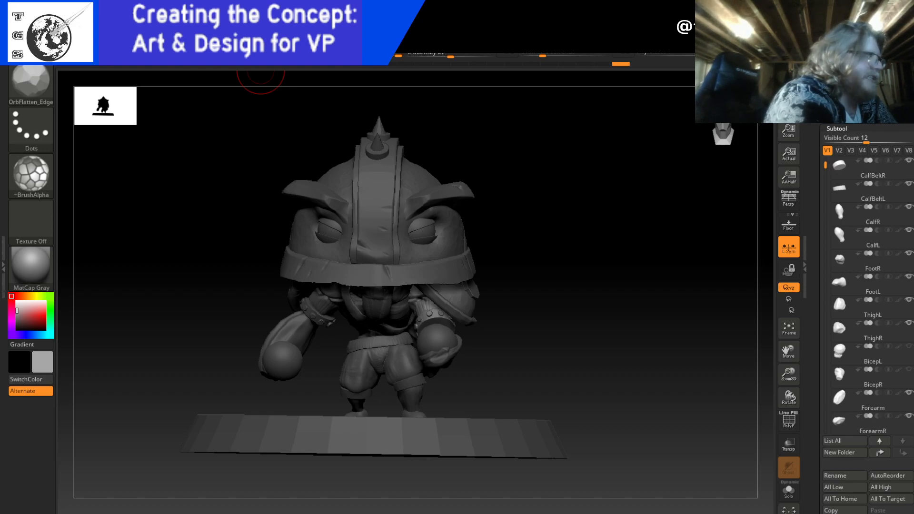
- Save the project with both upper-arm pieces in place
{"action": "mouse_move", "coordinate": [263, 18]}
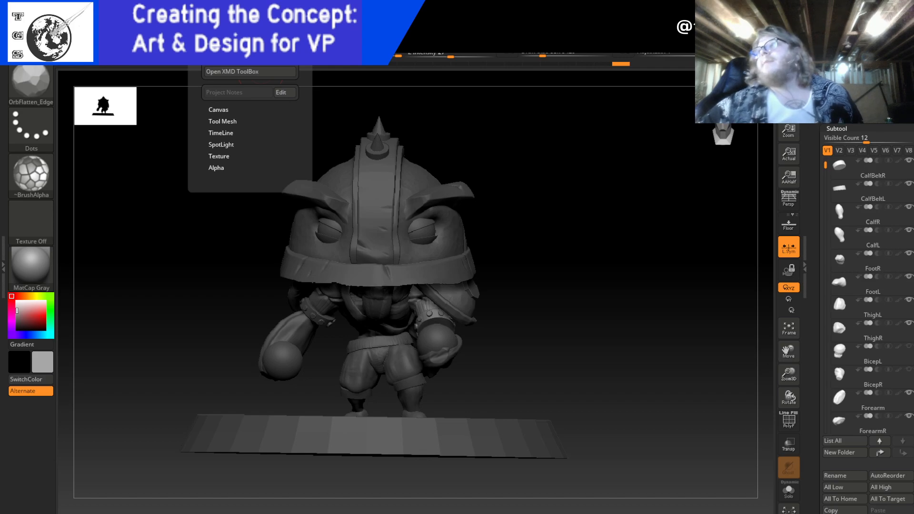
{"action": "key", "text": "ctrl+s"}
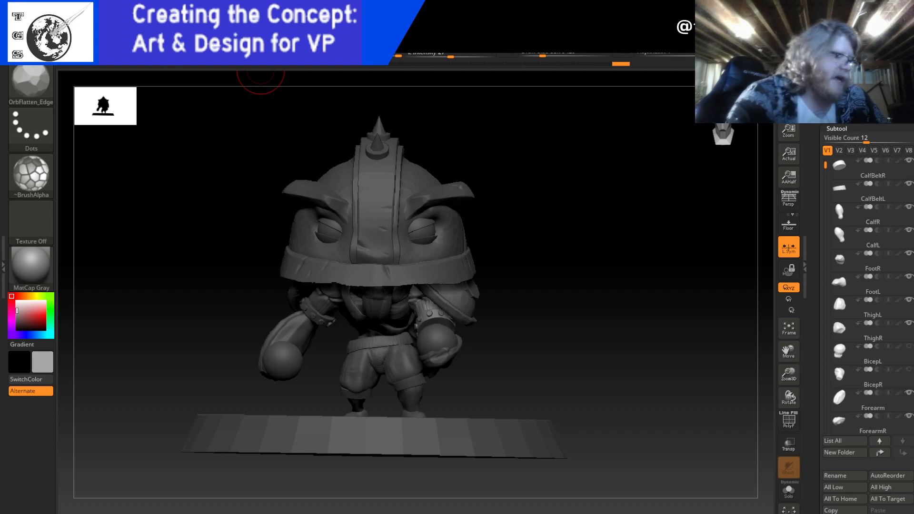
{"action": "left_click_drag", "start_coordinate": [608, 404], "coordinate": [594, 420]}
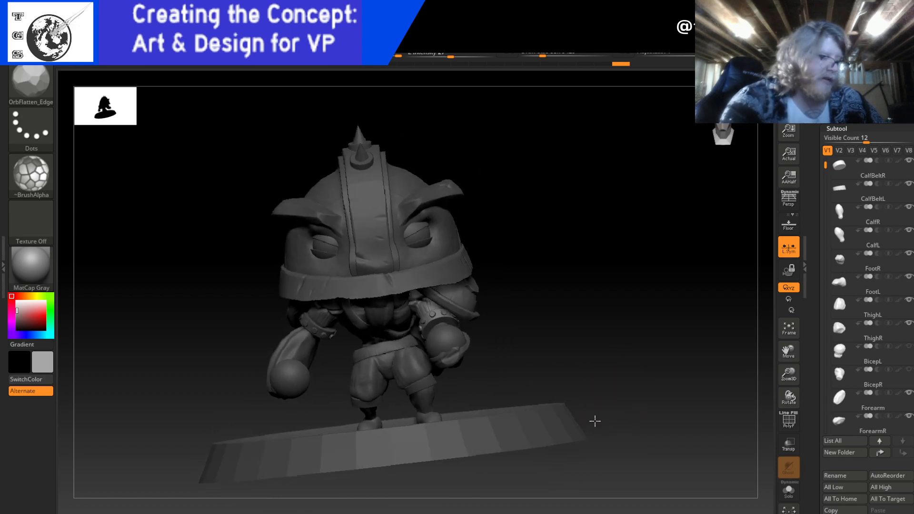